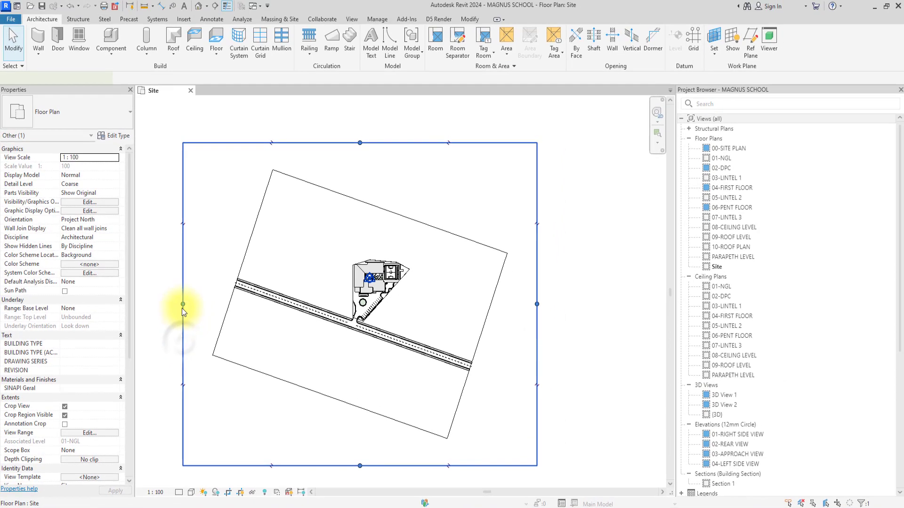
# Step: Shrink the Site plan's crop region closely around the school compound and hide the crop boundary
pyautogui.moveTo(192, 292); pyautogui.dragTo(311, 293)
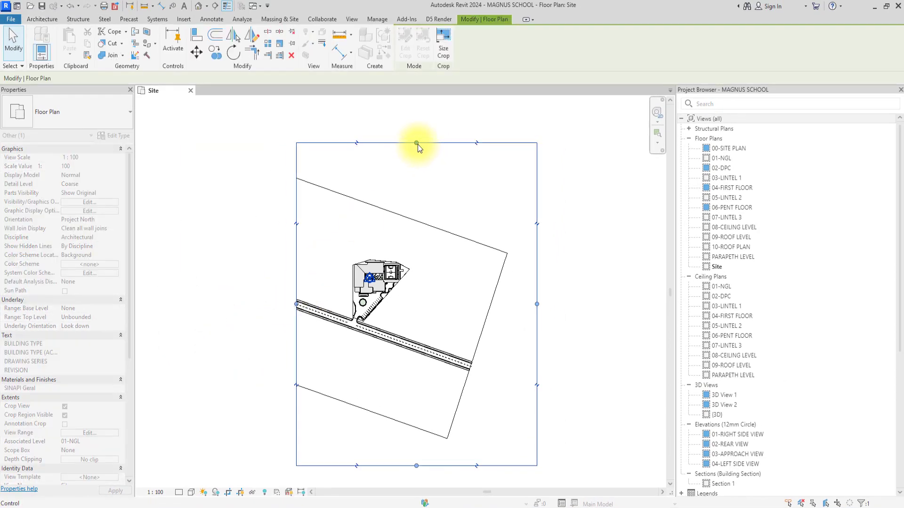
pyautogui.moveTo(416, 142); pyautogui.dragTo(421, 265)
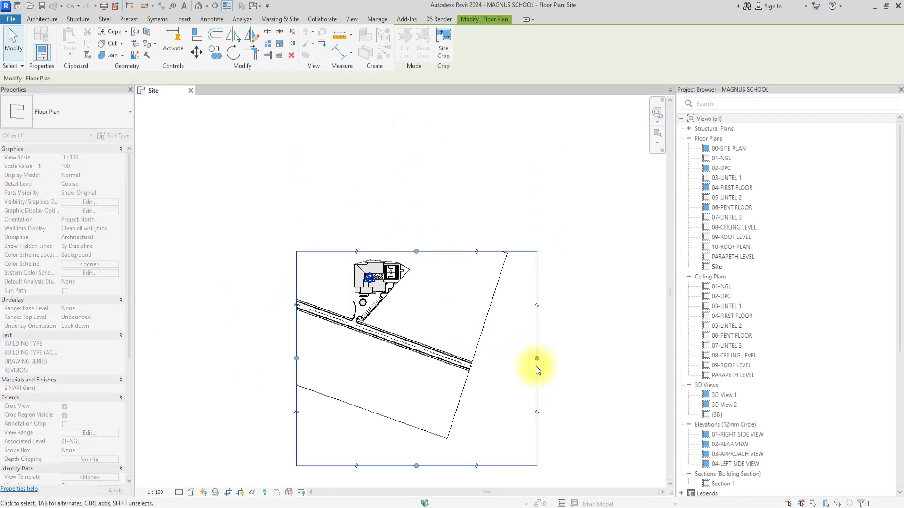
pyautogui.moveTo(536, 359); pyautogui.dragTo(417, 345)
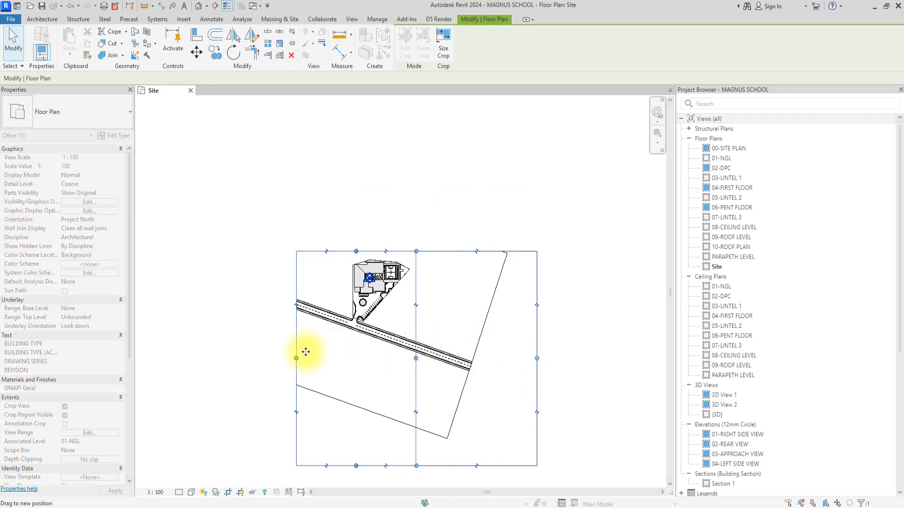
pyautogui.moveTo(296, 358); pyautogui.dragTo(342, 347)
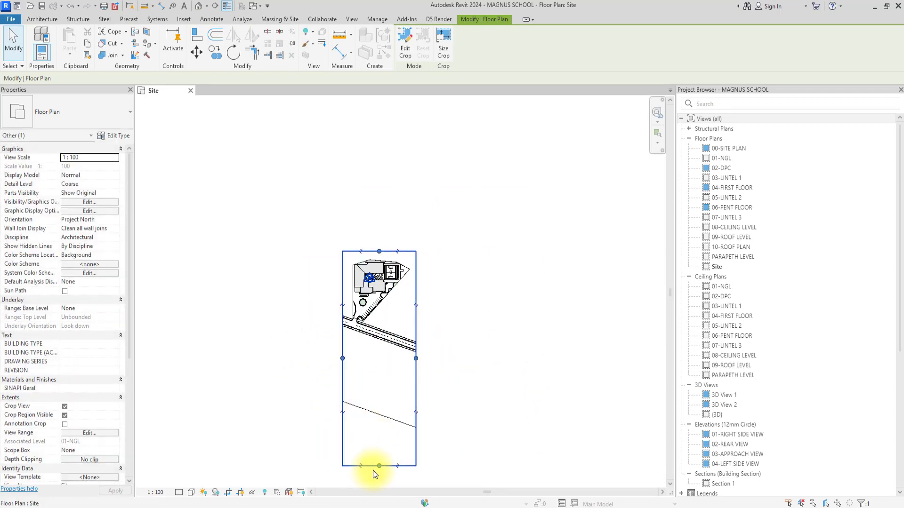
pyautogui.moveTo(379, 466); pyautogui.dragTo(367, 338)
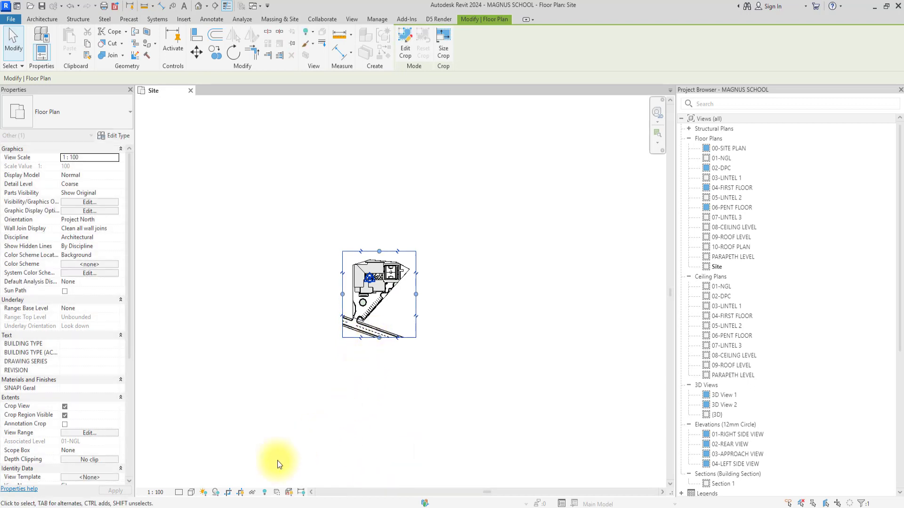
pyautogui.click(240, 492)
# Step: In the Site plan's view range, set both the primary range bottom and the view depth level to Unlimited
pyautogui.scroll(6, 405, 263)
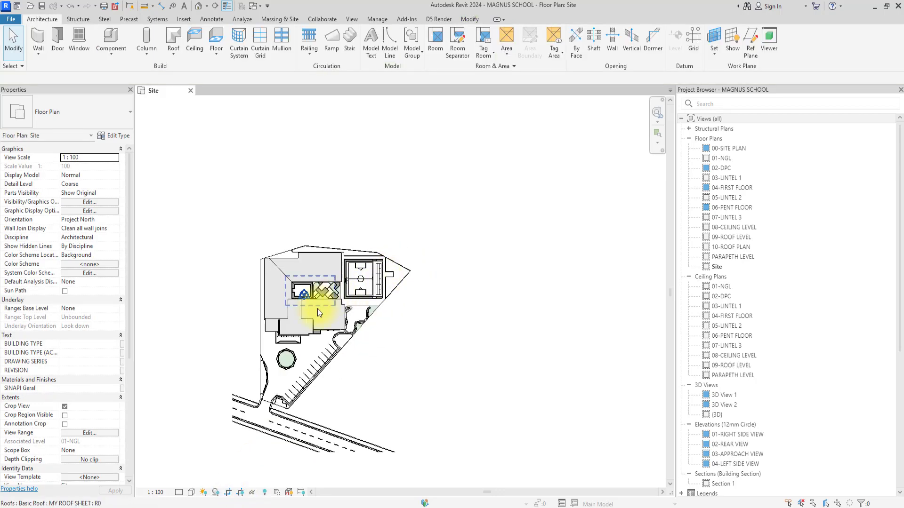
pyautogui.moveTo(353, 335); pyautogui.dragTo(433, 295)
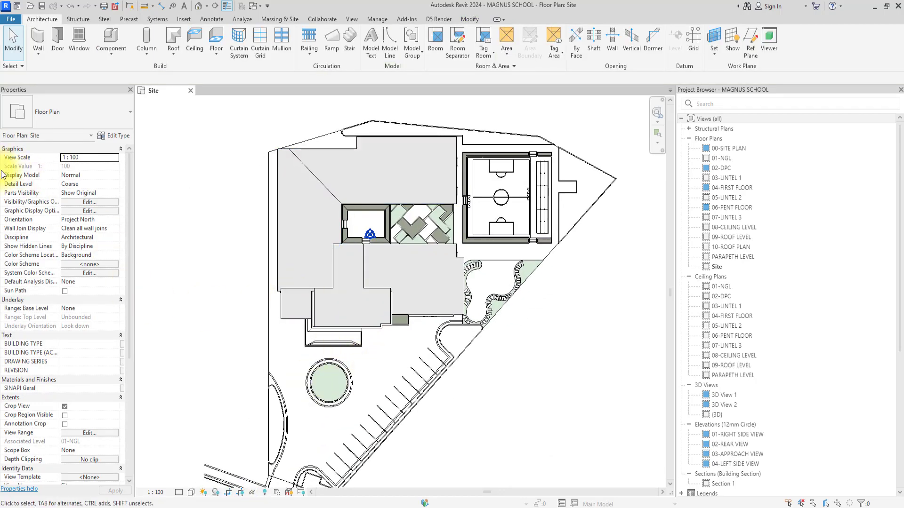
pyautogui.scroll(-7, 73, 367)
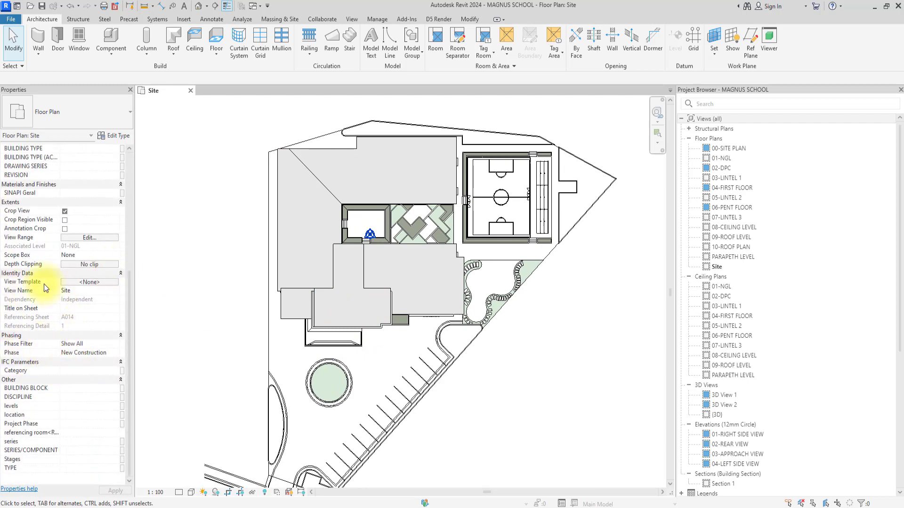
pyautogui.scroll(4, 77, 296)
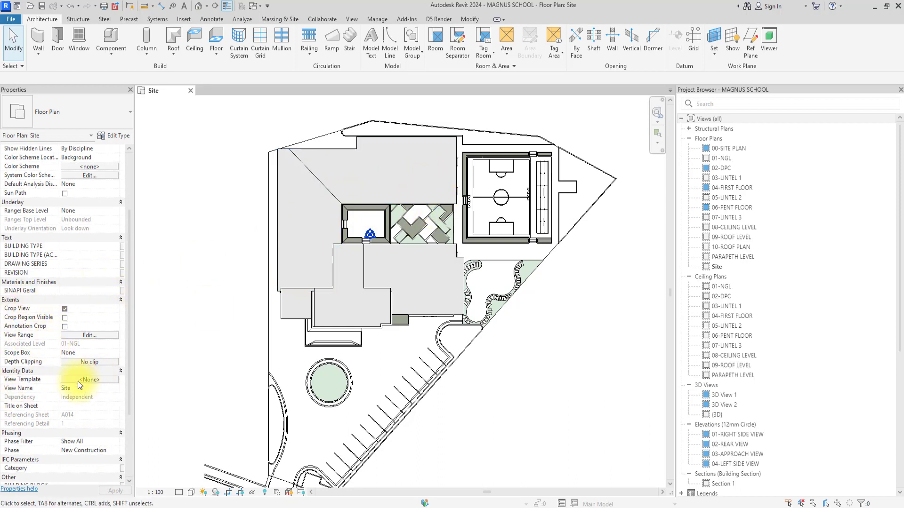
pyautogui.click(88, 334)
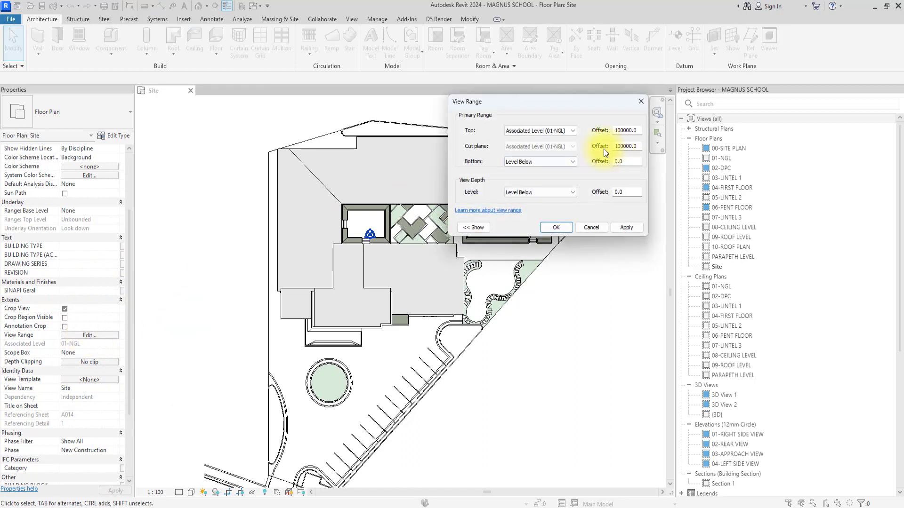
pyautogui.click(570, 130)
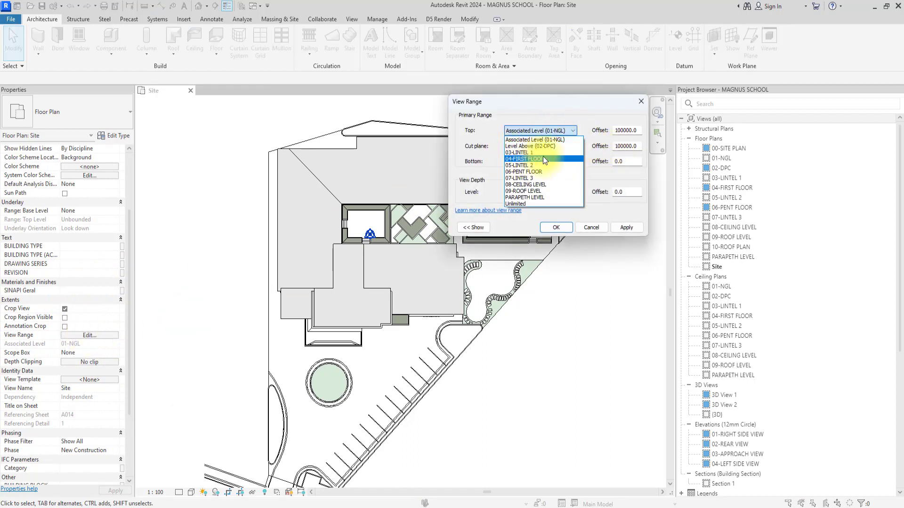
pyautogui.click(513, 139)
pyautogui.click(567, 162)
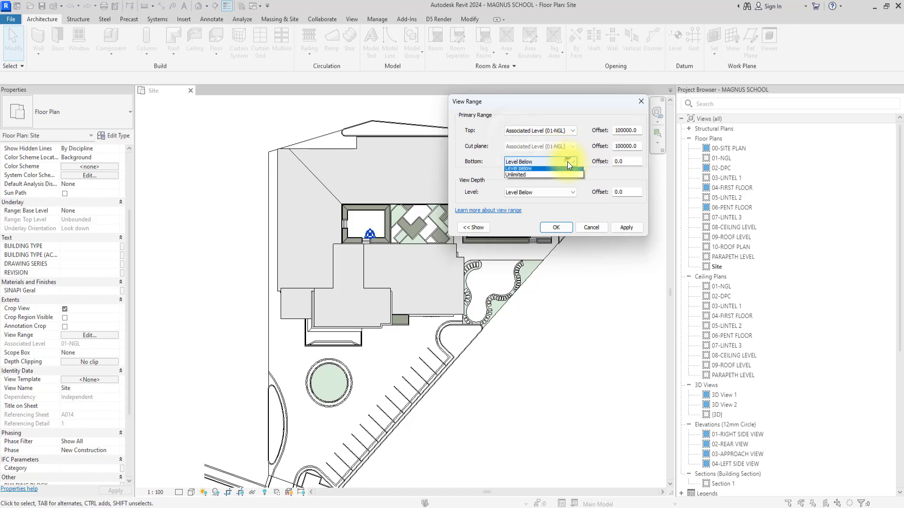
pyautogui.click(520, 183)
pyautogui.click(552, 194)
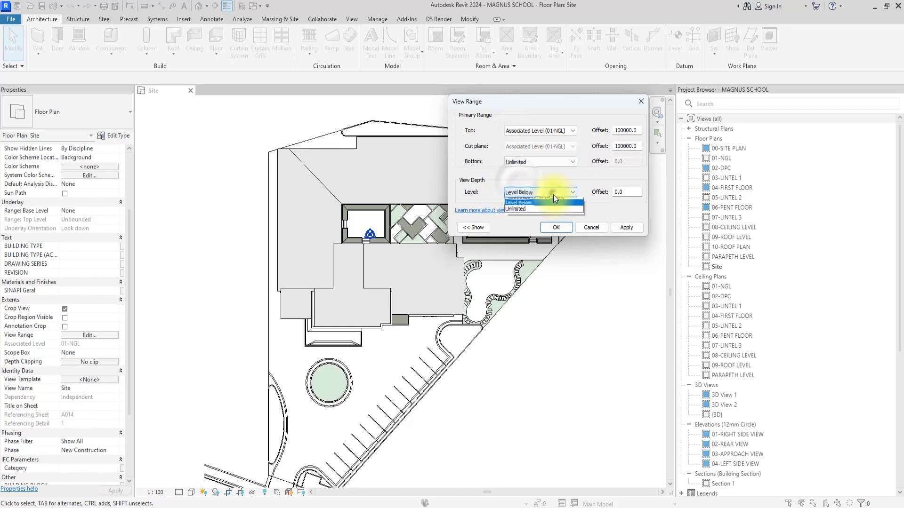
pyautogui.click(514, 214)
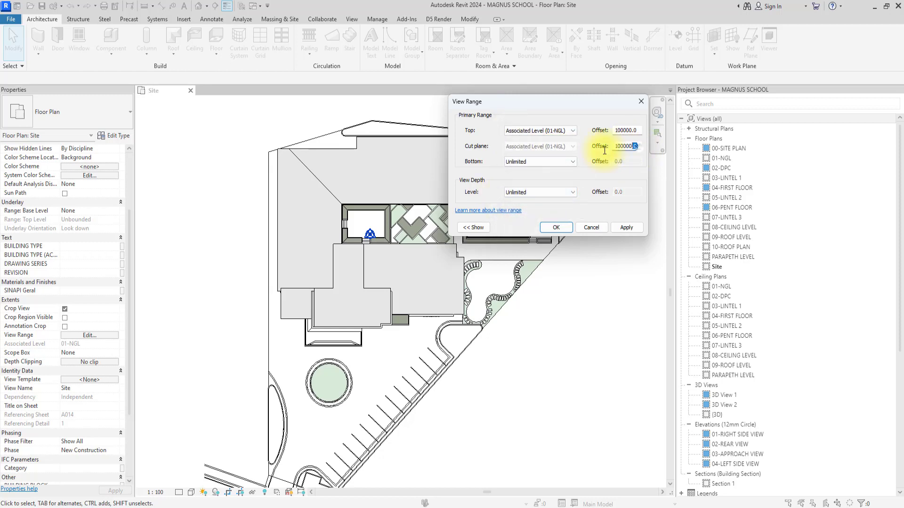
# Step: Set the view range's cut plane offset to 1200 and apply it to the Site plan
pyautogui.moveTo(604, 150); pyautogui.dragTo(589, 152)
pyautogui.write('12')
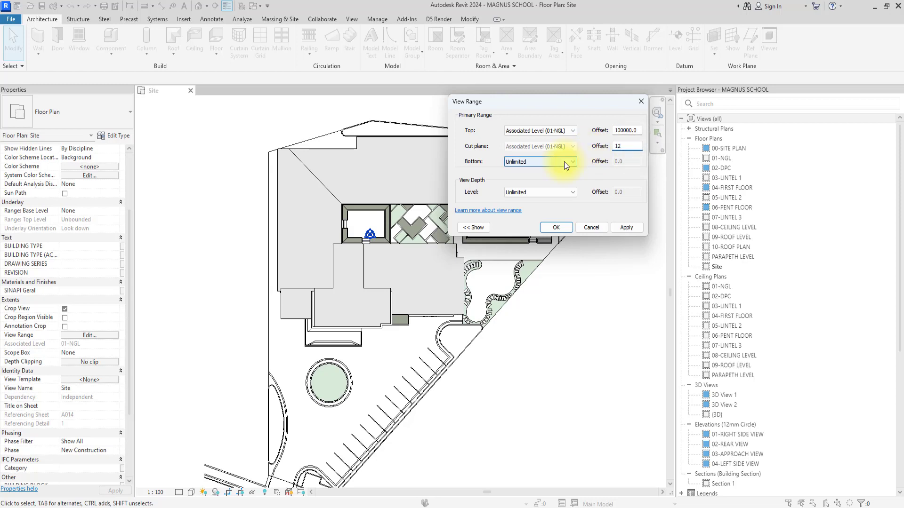
pyautogui.write('00')
pyautogui.click(636, 228)
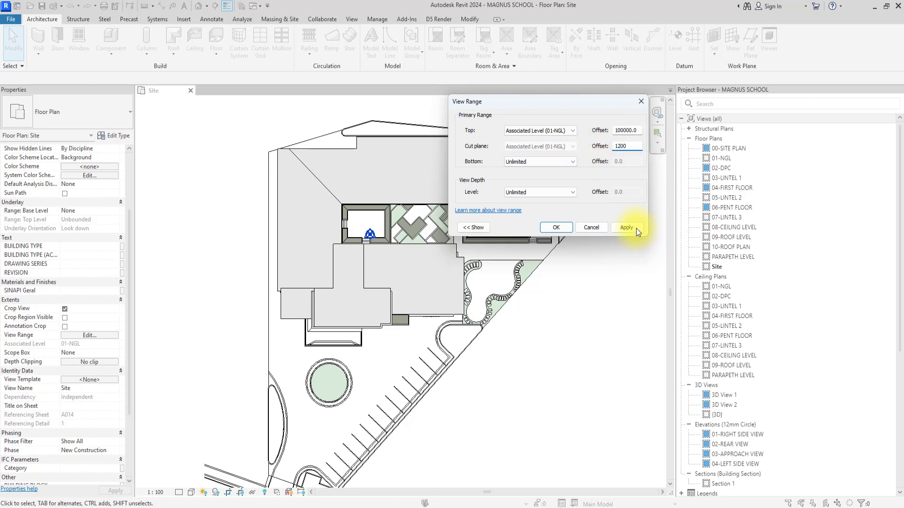
pyautogui.click(554, 229)
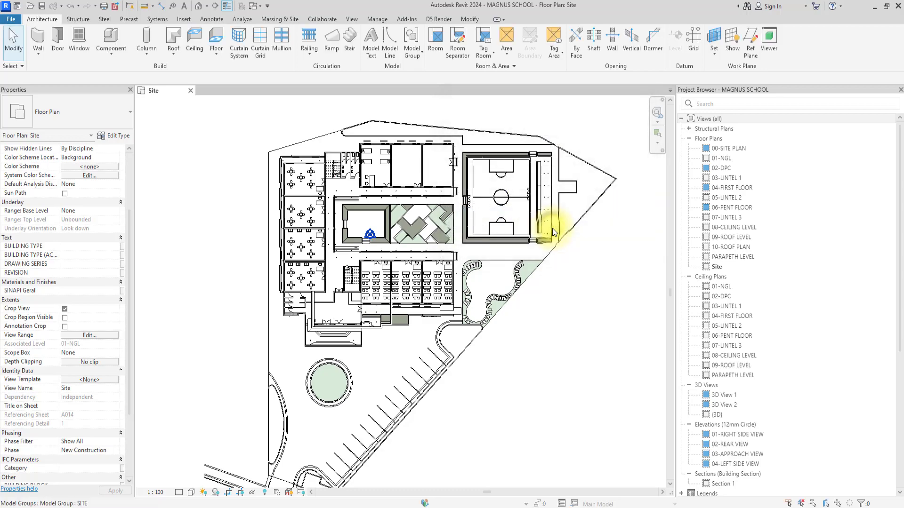
# Step: Examine the rooms in the cut plan and the casework projecting along the outer walls of the classrooms
pyautogui.scroll(4, 403, 135)
pyautogui.scroll(3, 316, 157)
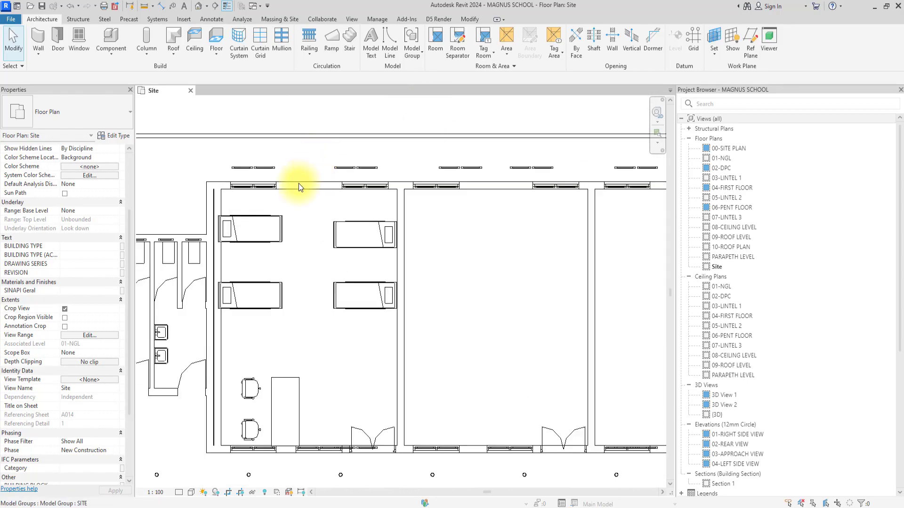
pyautogui.scroll(-4, 298, 183)
pyautogui.moveTo(187, 224); pyautogui.dragTo(318, 212)
pyautogui.scroll(-2, 311, 205)
pyautogui.scroll(4, 250, 317)
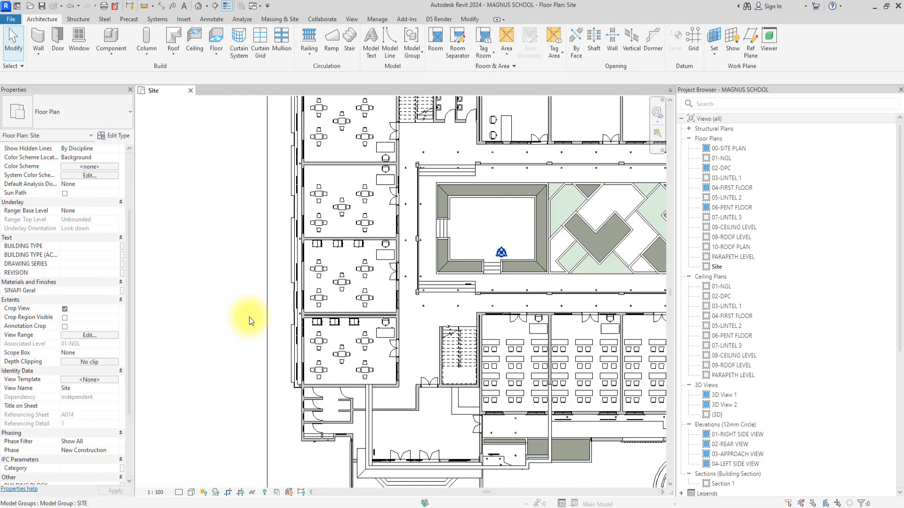
pyautogui.click(329, 304)
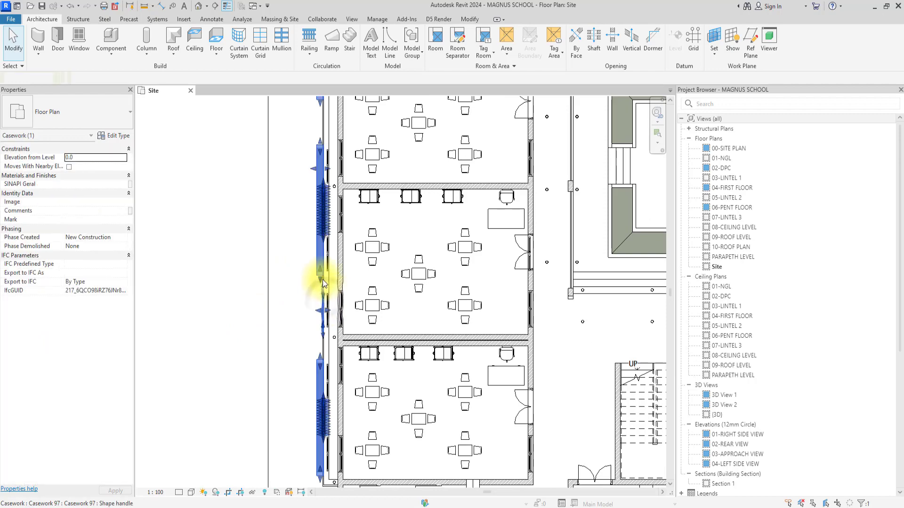
pyautogui.scroll(2, 330, 292)
pyautogui.scroll(-2, 325, 285)
pyautogui.scroll(-4, 318, 282)
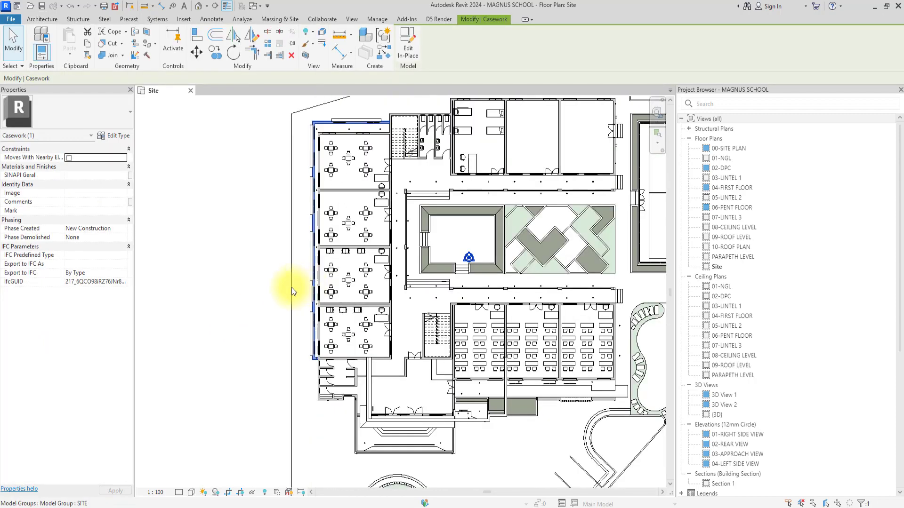
pyautogui.scroll(4, 278, 325)
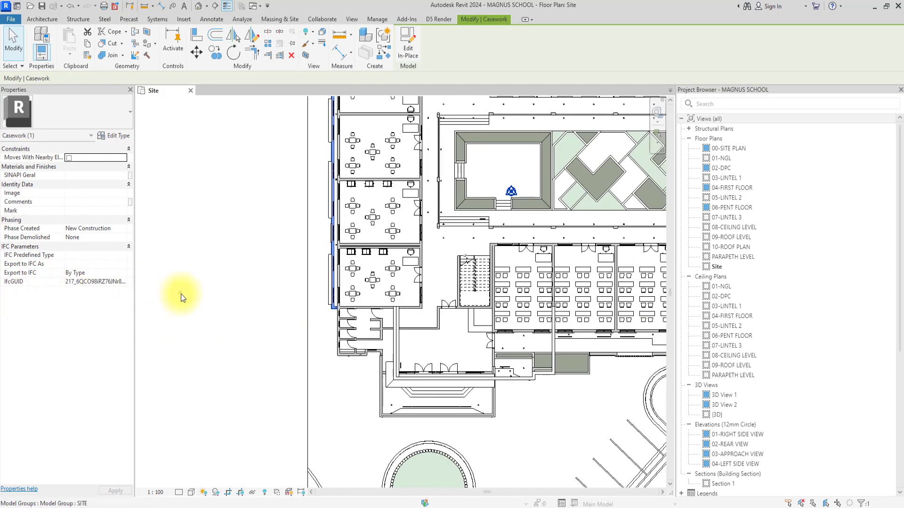
pyautogui.click(216, 277)
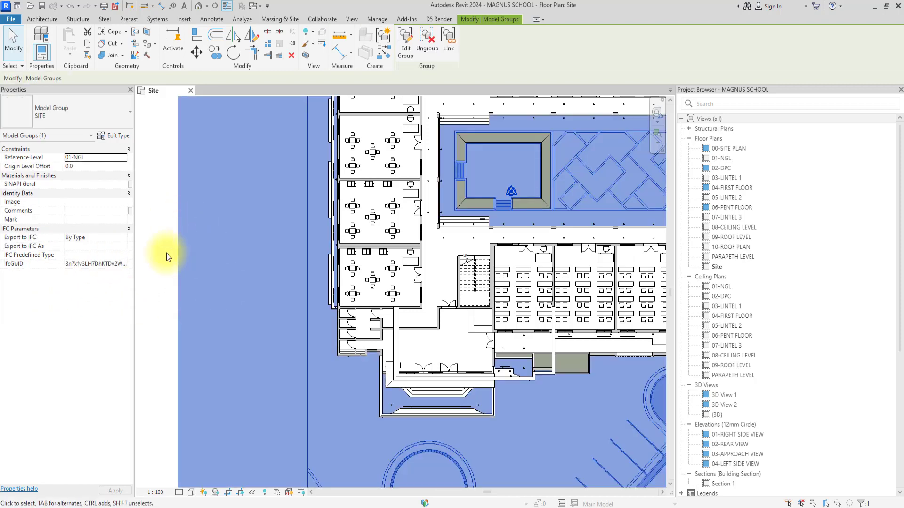
pyautogui.click(150, 255)
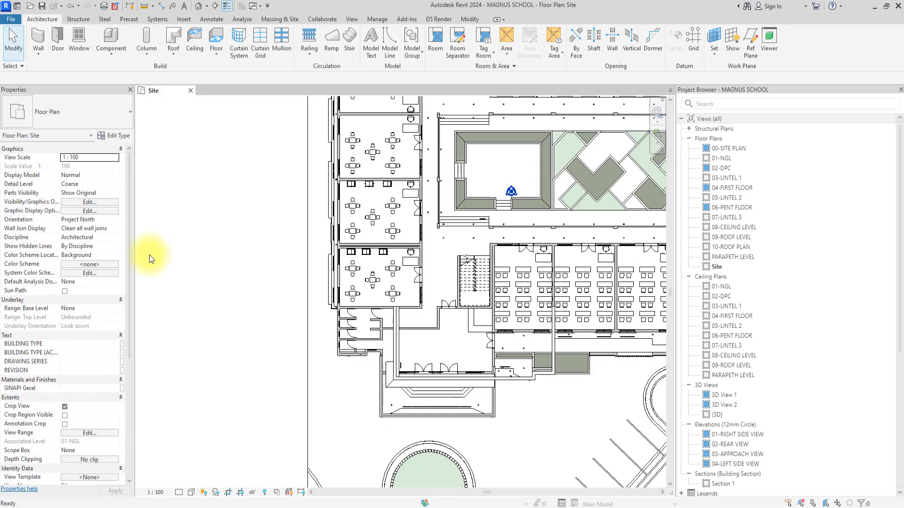
# Step: Set the top offset in the Site plan's view range to 2300
pyautogui.click(87, 431)
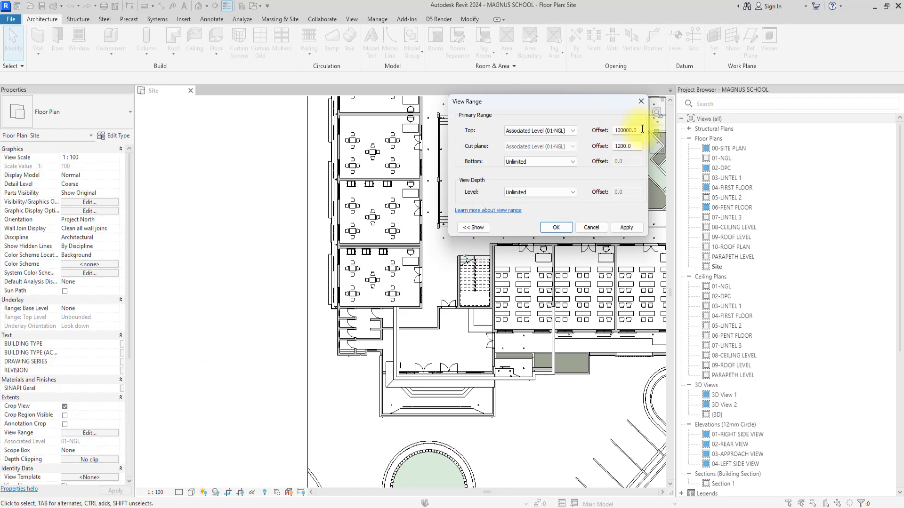
pyautogui.moveTo(640, 129); pyautogui.dragTo(575, 134)
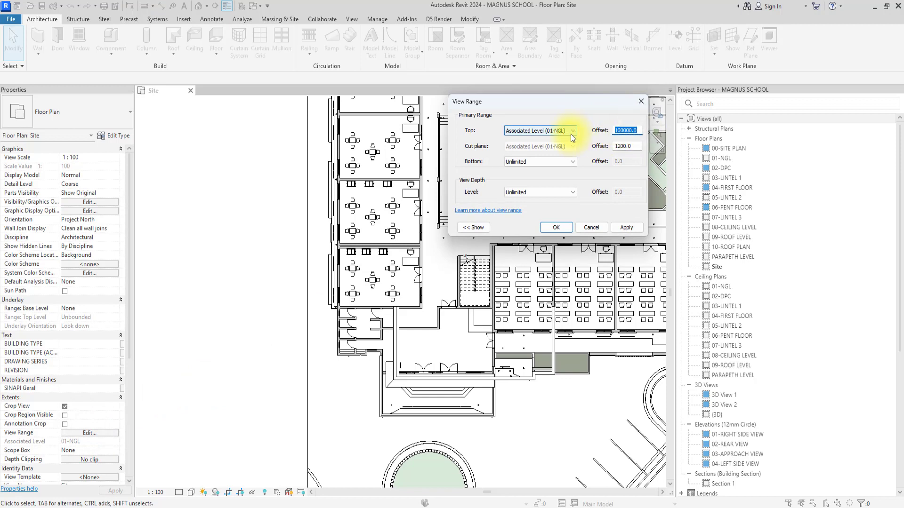
pyautogui.write('2300')
pyautogui.press('Return')
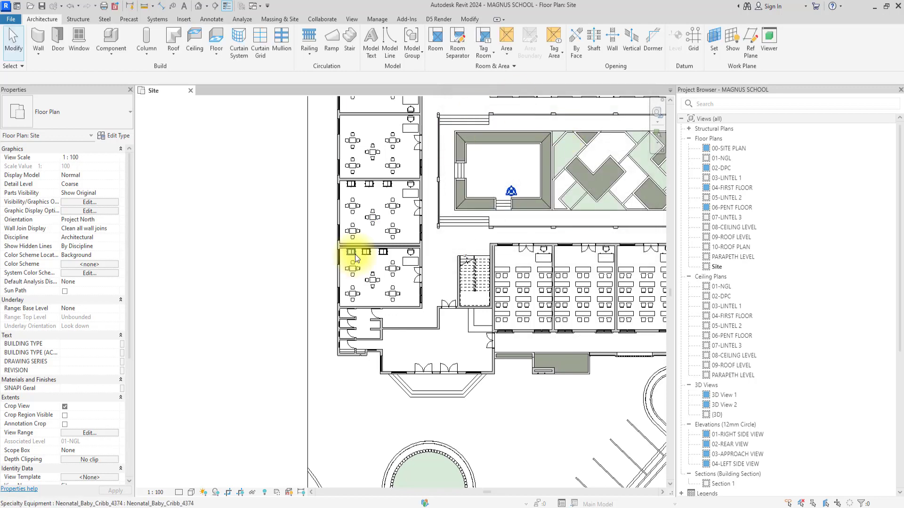
# Step: Start a masking region with the Line tool and trace its first boundary line along the upper wing's end wall facing the football pitch
pyautogui.scroll(-3, 355, 255)
pyautogui.moveTo(465, 272); pyautogui.dragTo(400, 308)
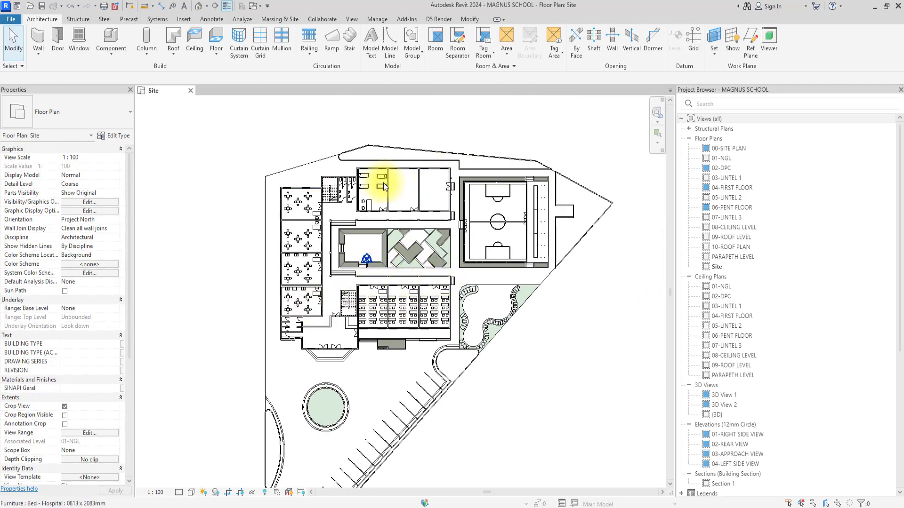
pyautogui.scroll(4, 343, 215)
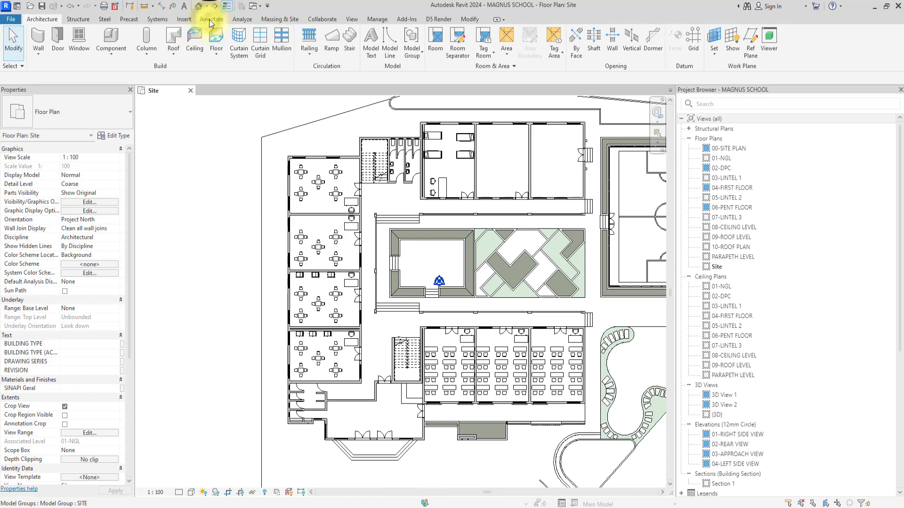
pyautogui.click(211, 20)
pyautogui.click(257, 54)
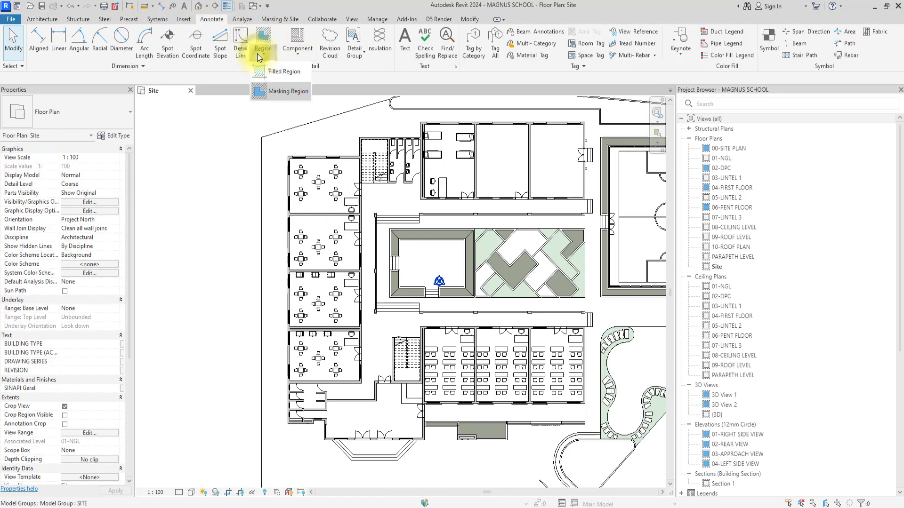
pyautogui.click(270, 92)
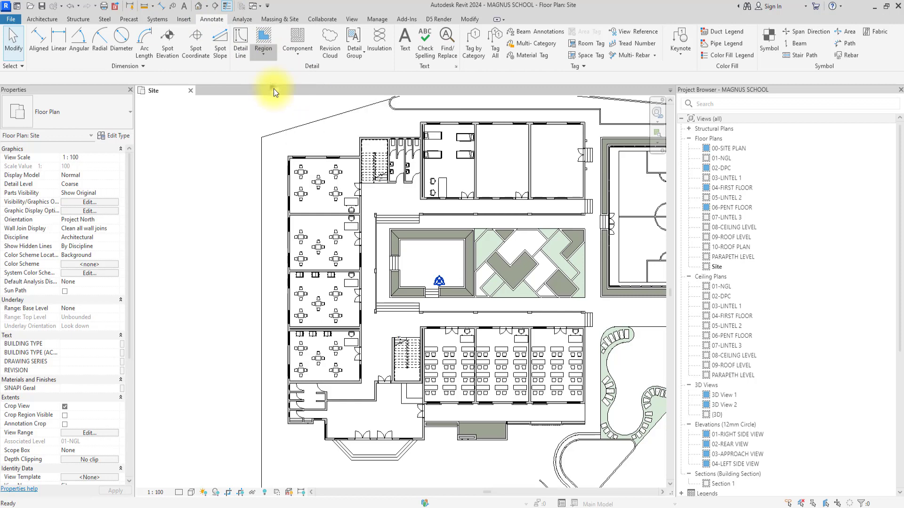
pyautogui.scroll(-4, 385, 116)
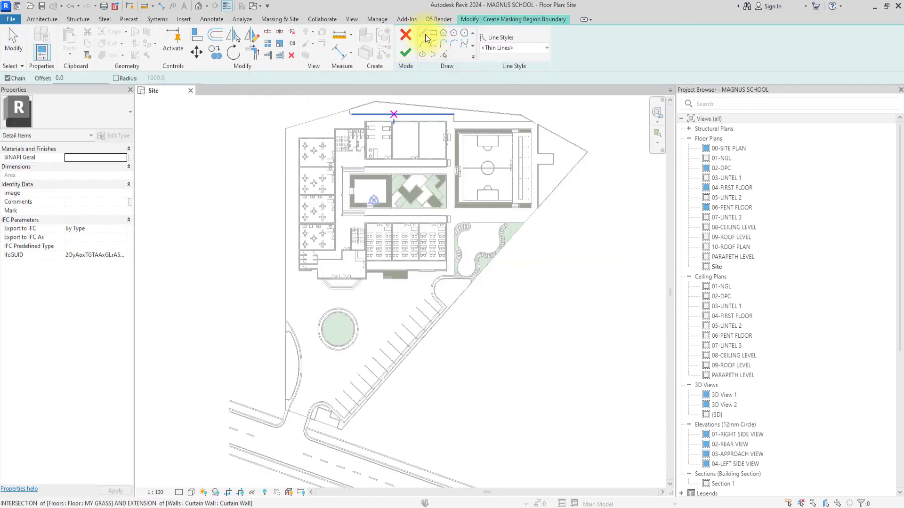
pyautogui.click(427, 35)
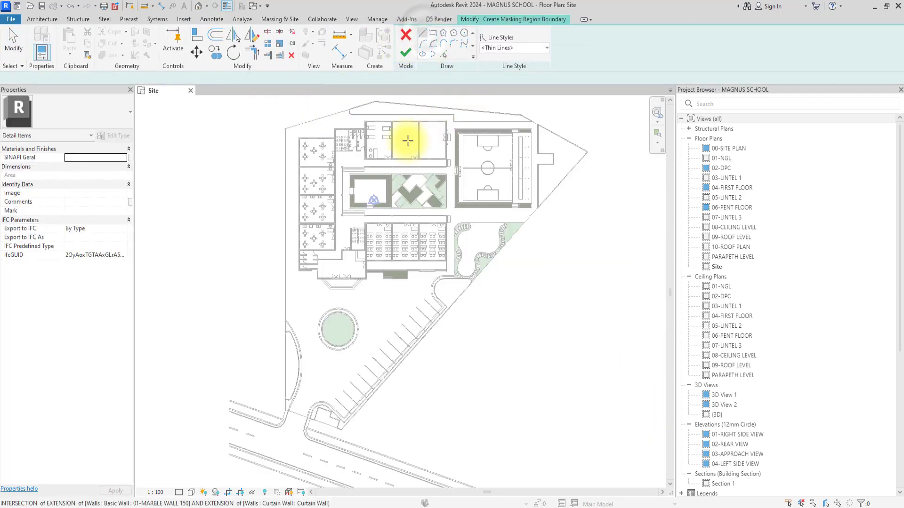
pyautogui.scroll(5, 409, 141)
pyautogui.scroll(3, 501, 200)
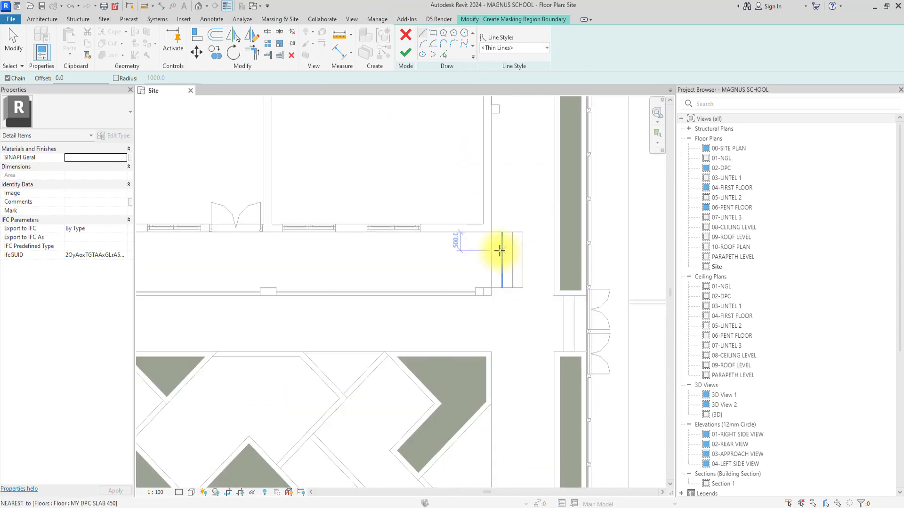
pyautogui.click(491, 295)
pyautogui.scroll(-4, 490, 184)
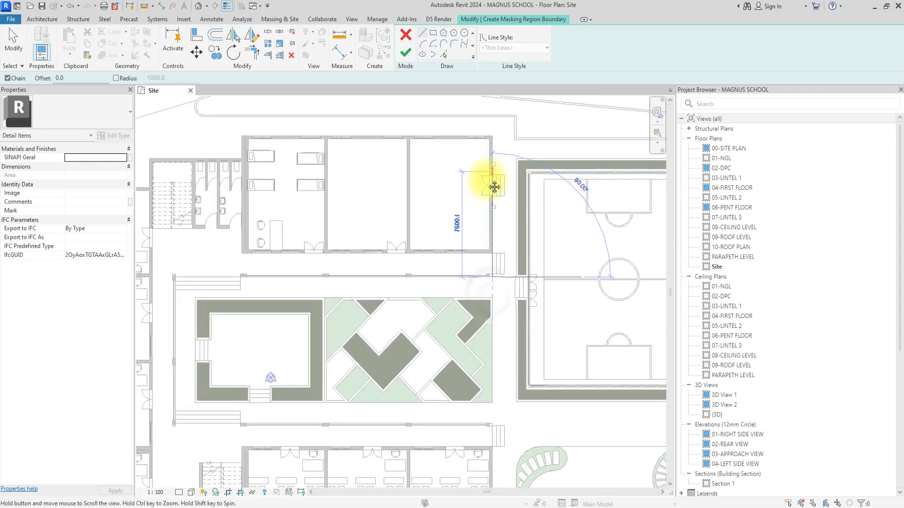
pyautogui.click(493, 142)
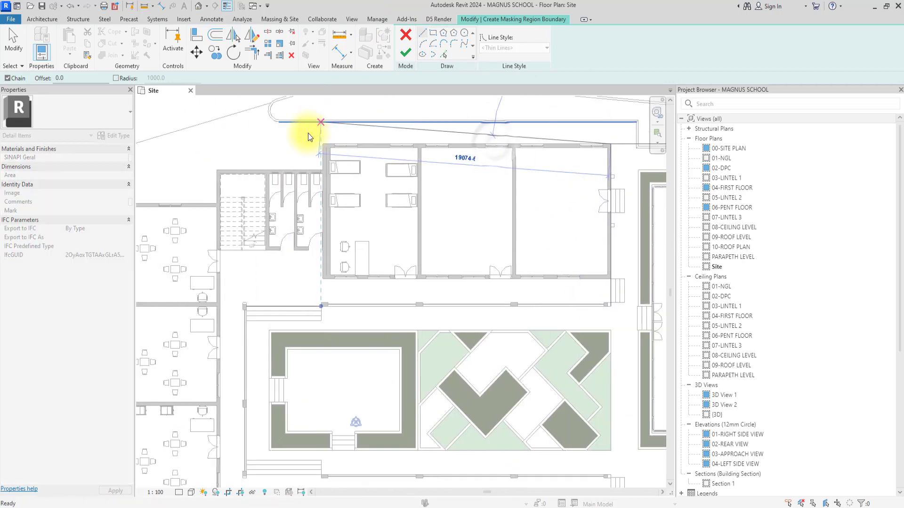
# Step: Trace the rest of the building outline around the courtyard, close it at the starting corner and finish the masking region
pyautogui.scroll(3, 334, 137)
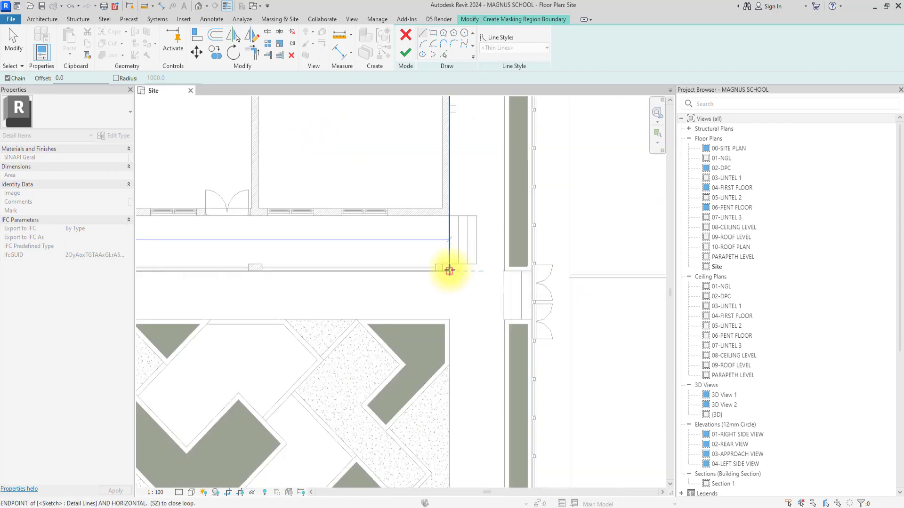
pyautogui.click(450, 270)
pyautogui.scroll(-5, 449, 269)
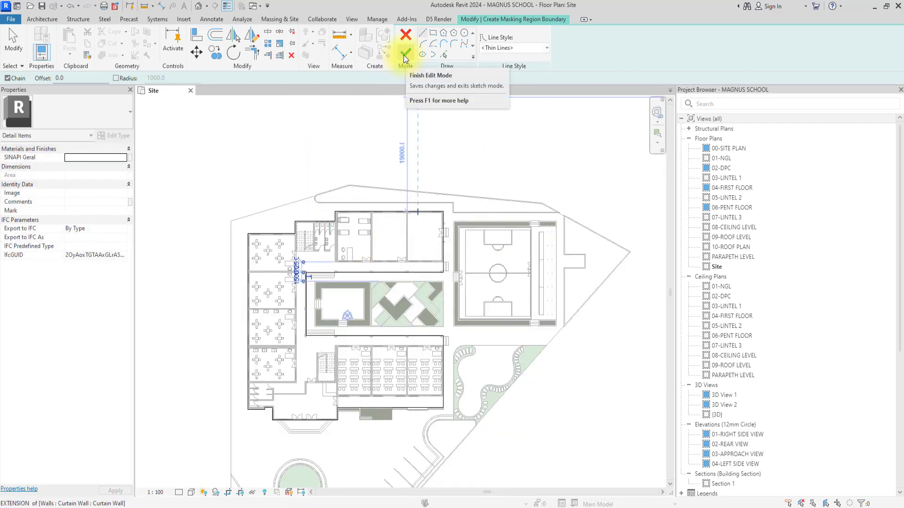
pyautogui.click(405, 53)
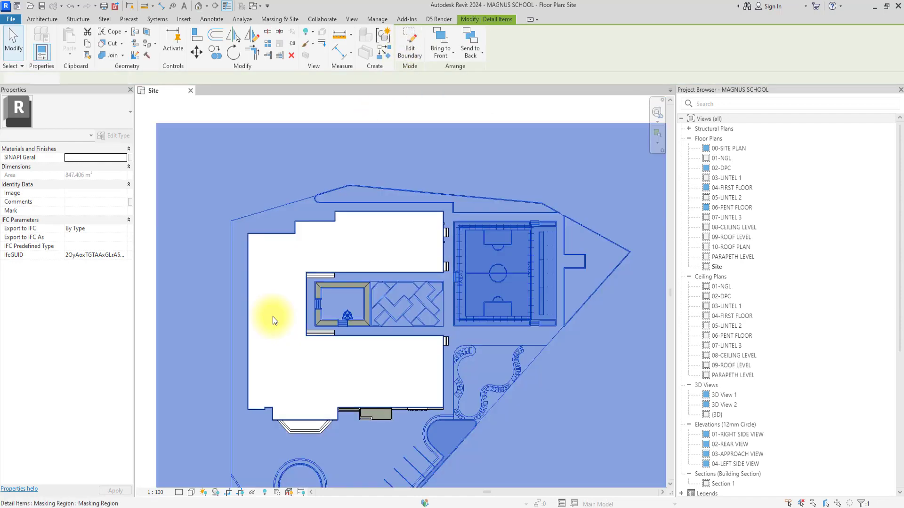
pyautogui.click(272, 316)
pyautogui.scroll(-5, 204, 272)
pyautogui.click(204, 272)
# Step: Delete the room separation line along the inner edge of the front entrance steps
pyautogui.scroll(3, 179, 286)
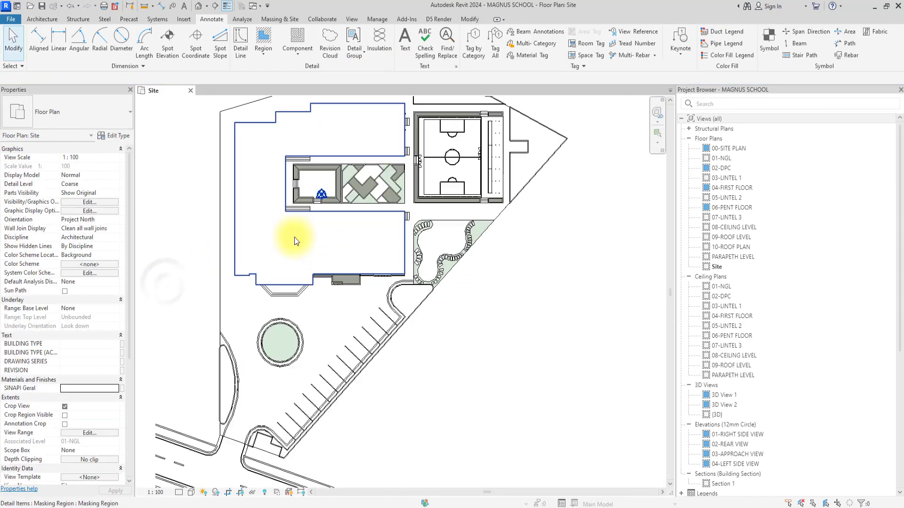
pyautogui.scroll(4, 292, 238)
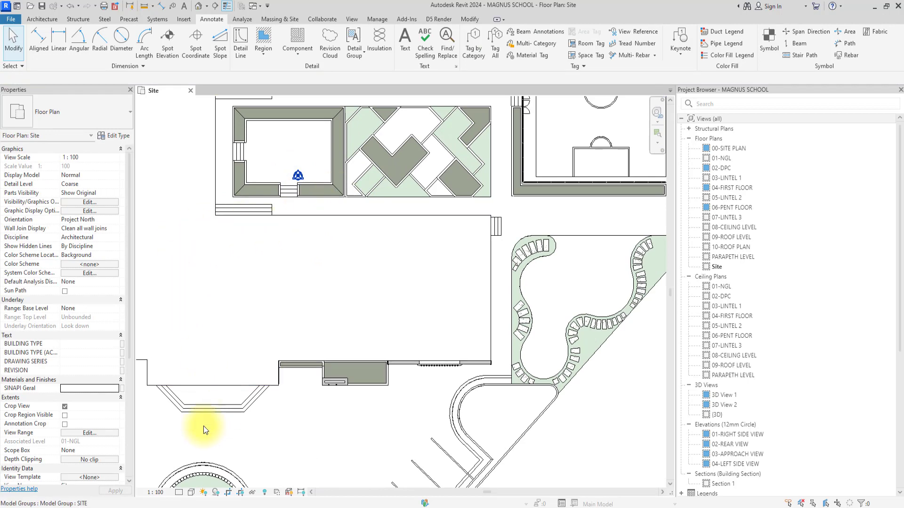
pyautogui.moveTo(240, 406); pyautogui.dragTo(287, 340)
pyautogui.scroll(3, 245, 338)
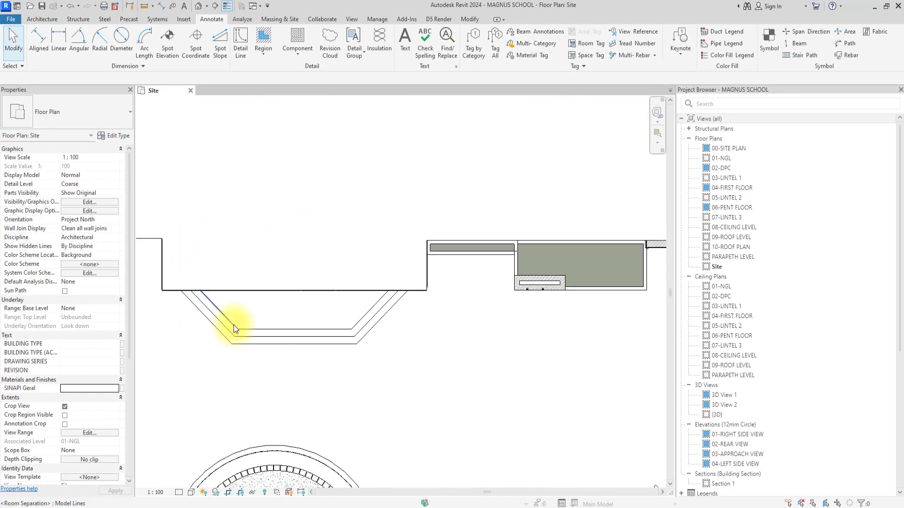
pyautogui.click(270, 329)
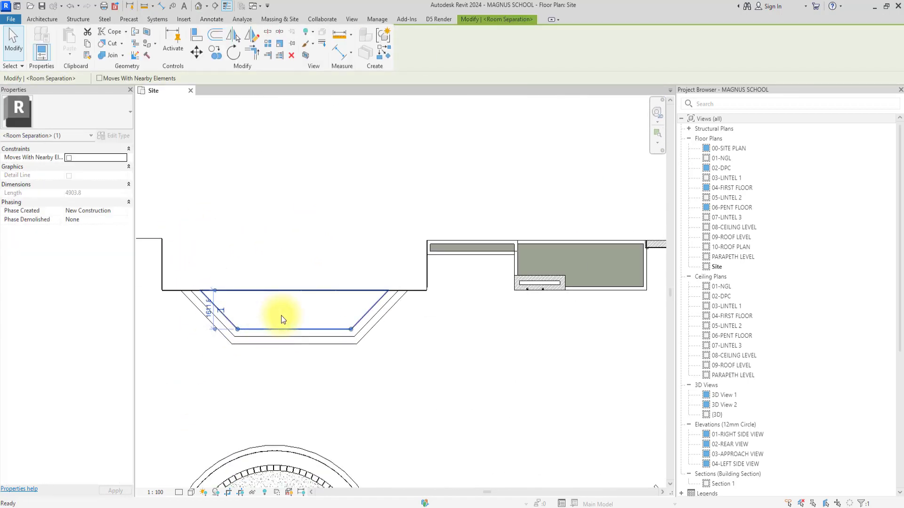
pyautogui.press('Delete')
# Step: Select the three floor slabs that form the front entrance steps
pyautogui.click(250, 329)
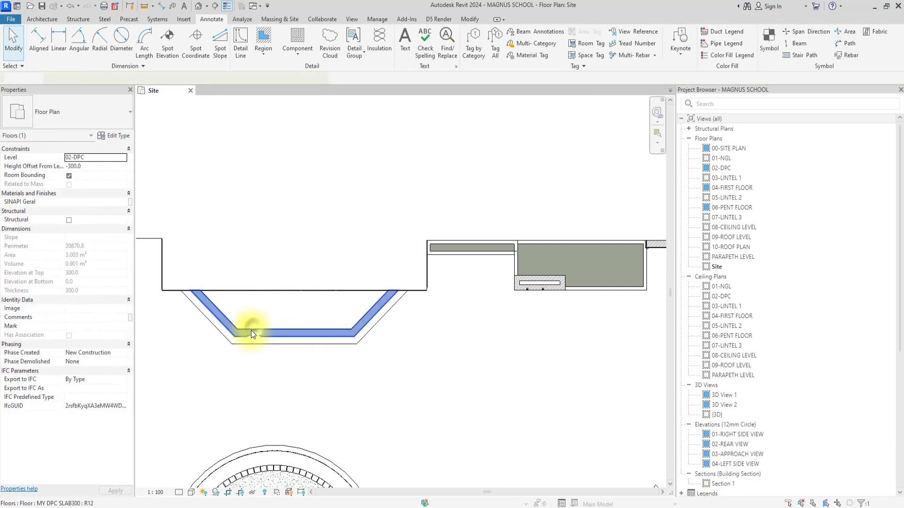
pyautogui.keyDown('ctrl'); pyautogui.click(253, 323); pyautogui.keyUp('ctrl')
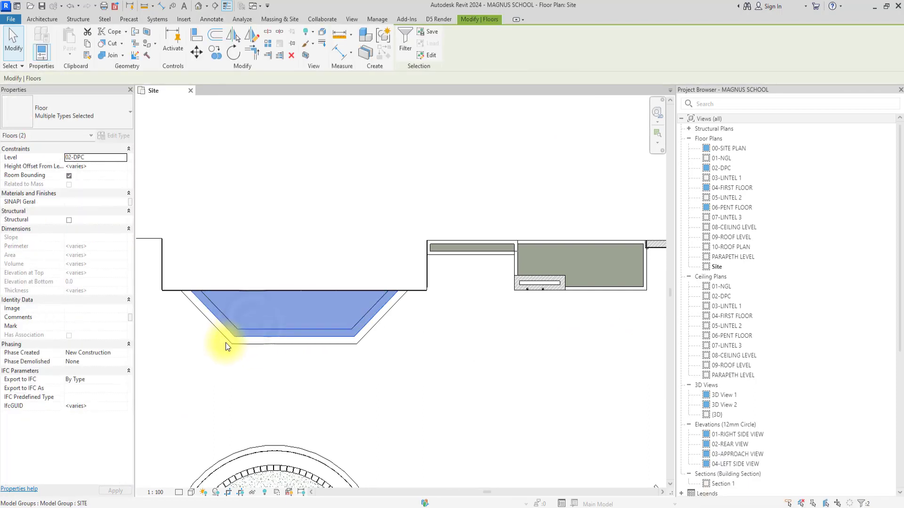
pyautogui.scroll(3, 225, 343)
pyautogui.keyDown('ctrl'); pyautogui.click(253, 342); pyautogui.keyUp('ctrl')
pyautogui.scroll(-5, 253, 342)
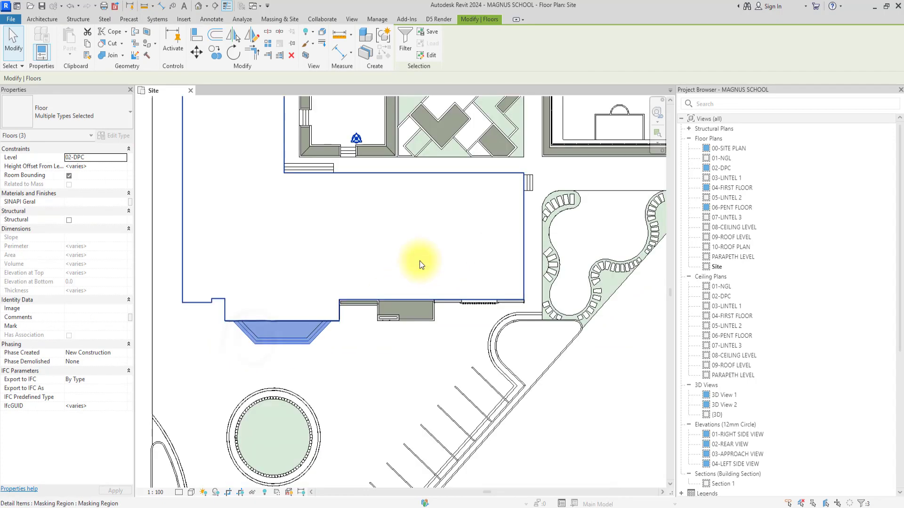
# Step: Add the three floor slabs forming the courtyard steps to the selection
pyautogui.moveTo(447, 251); pyautogui.dragTo(424, 305)
pyautogui.scroll(3, 418, 189)
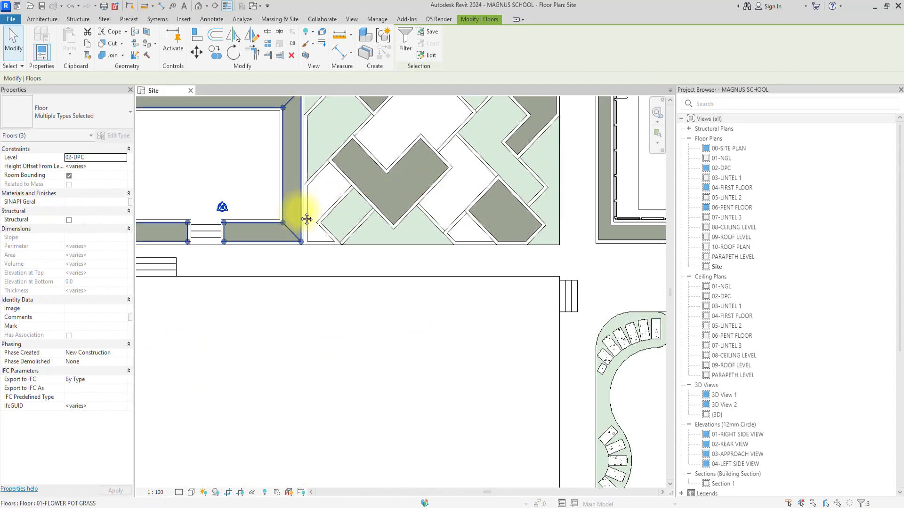
pyautogui.moveTo(307, 220); pyautogui.dragTo(481, 284)
pyautogui.keyDown('ctrl'); pyautogui.click(313, 326); pyautogui.keyUp('ctrl')
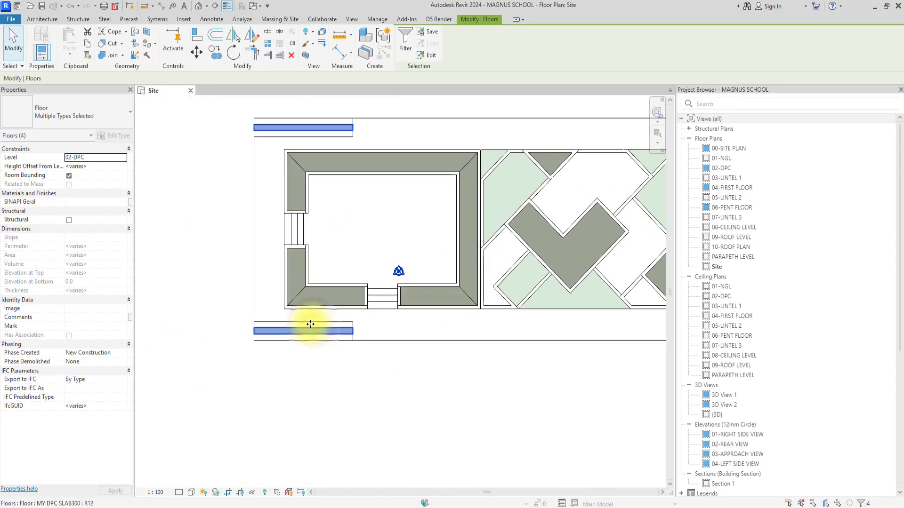
pyautogui.scroll(2, 313, 325)
pyautogui.keyDown('ctrl'); pyautogui.click(313, 323); pyautogui.keyUp('ctrl')
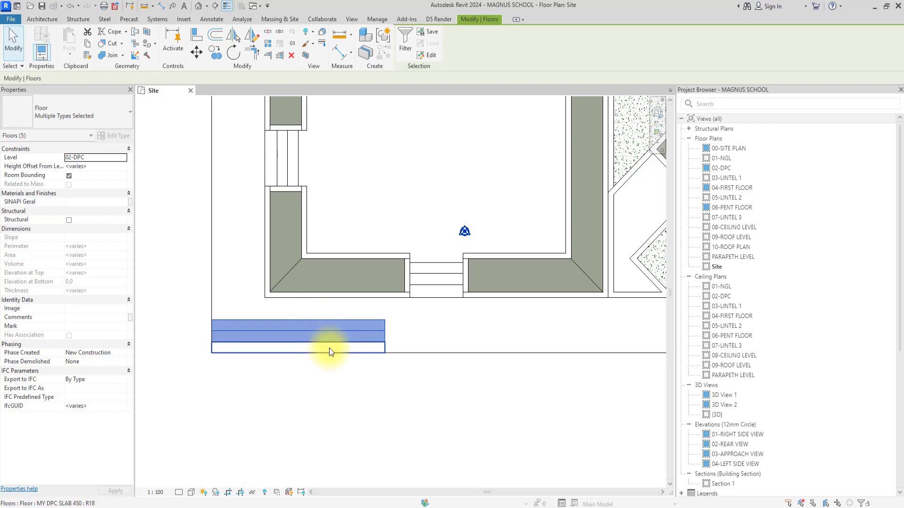
pyautogui.scroll(2, 348, 348)
pyautogui.keyDown('ctrl'); pyautogui.click(373, 349); pyautogui.keyUp('ctrl')
pyautogui.scroll(-4, 358, 330)
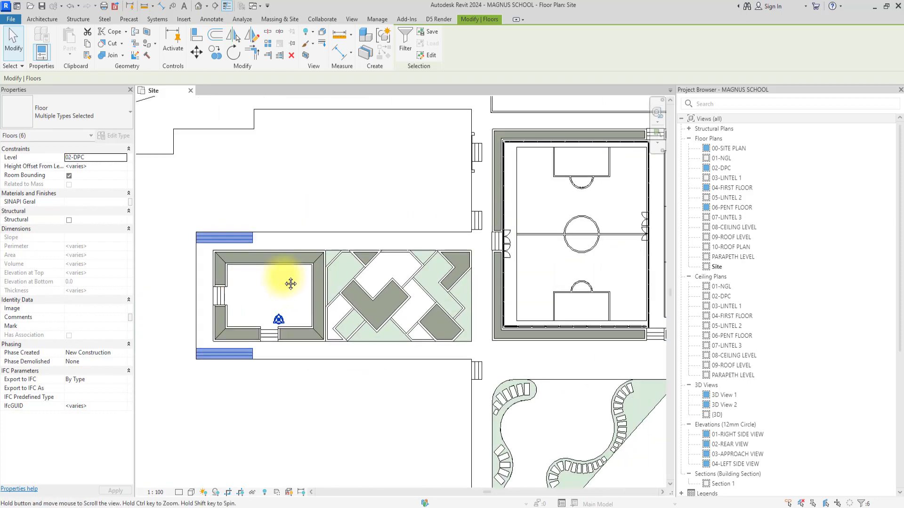
# Step: Add the upper wing's side step slabs and the small projecting element flanking them to the selection, and hide all selected elements in the view
pyautogui.scroll(3, 464, 208)
pyautogui.keyDown('ctrl'); pyautogui.click(473, 207); pyautogui.keyUp('ctrl')
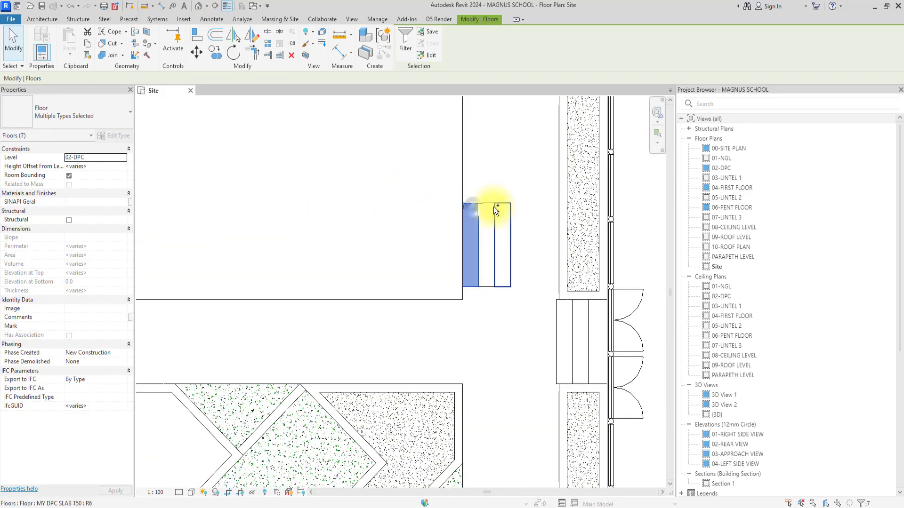
pyautogui.keyDown('ctrl'); pyautogui.click(486, 208); pyautogui.keyUp('ctrl')
pyautogui.keyDown('ctrl'); pyautogui.click(503, 211); pyautogui.keyUp('ctrl')
pyautogui.scroll(-4, 485, 216)
pyautogui.moveTo(479, 146); pyautogui.dragTo(441, 227)
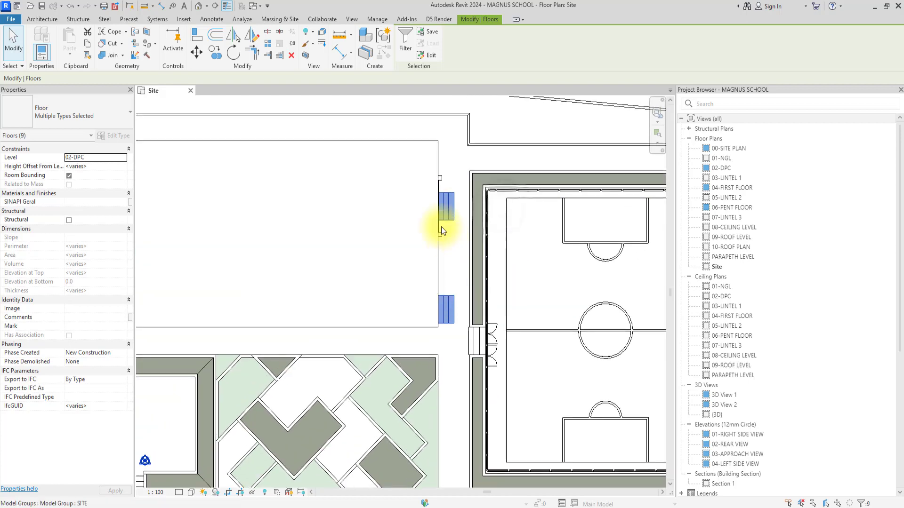
pyautogui.scroll(3, 443, 222)
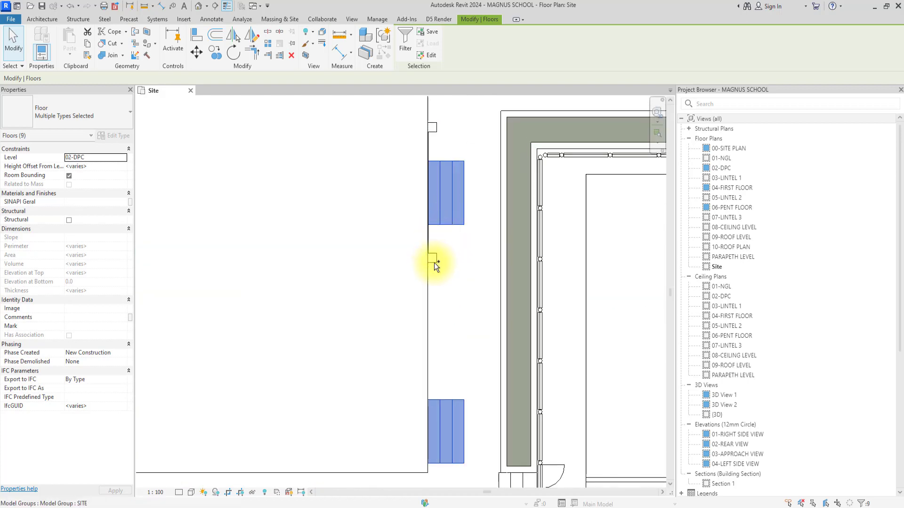
pyautogui.keyDown('ctrl'); pyautogui.click(436, 261); pyautogui.keyUp('ctrl')
pyautogui.rightClick(445, 218)
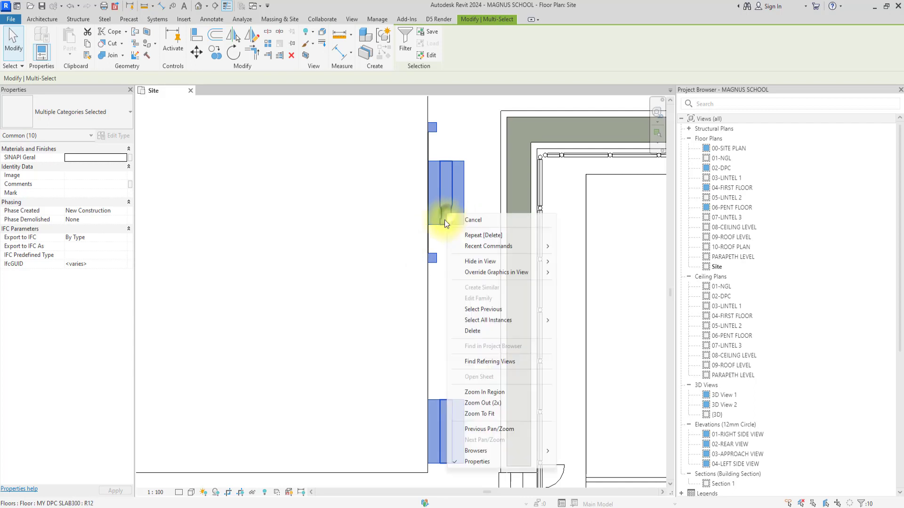
pyautogui.moveTo(478, 265)
pyautogui.click(581, 260)
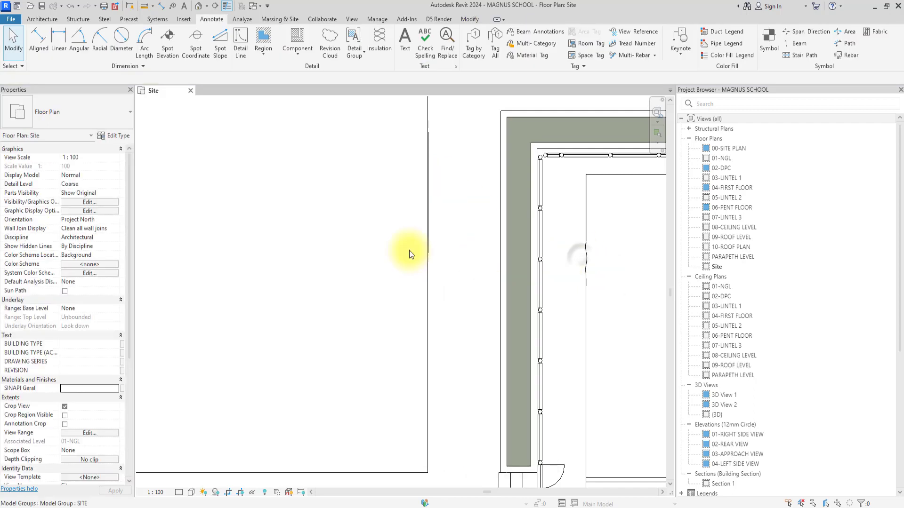
# Step: Hide the 01-WHITE CLADDING curtain wall on the upper wing's edge facing the sports court, in this view only
pyautogui.scroll(2, 437, 266)
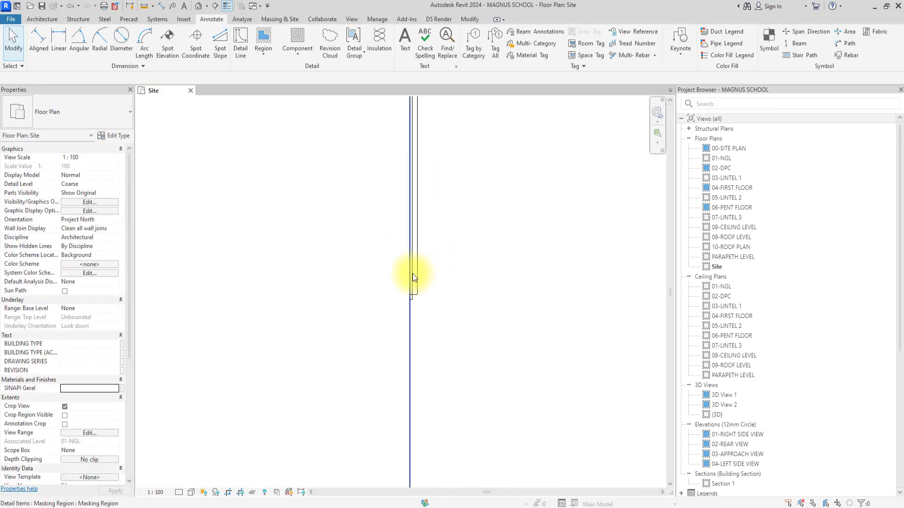
pyautogui.click(417, 289)
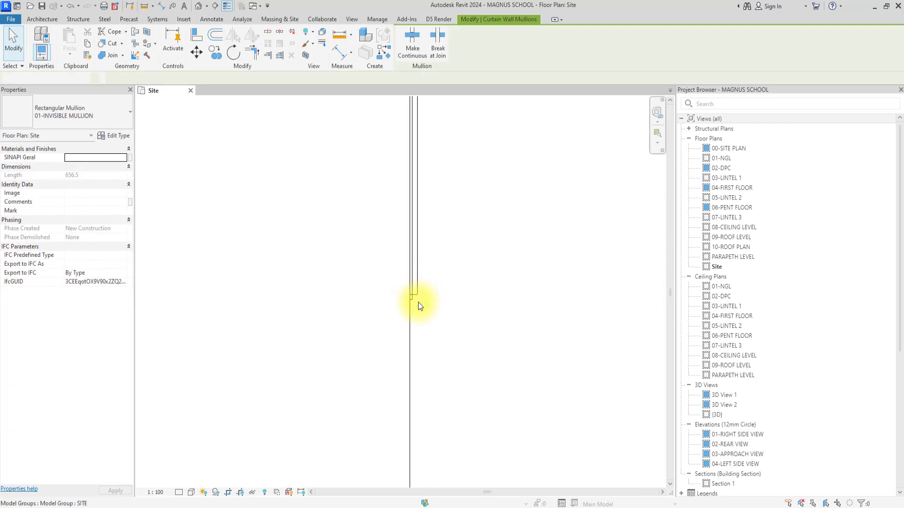
pyautogui.press('Escape')
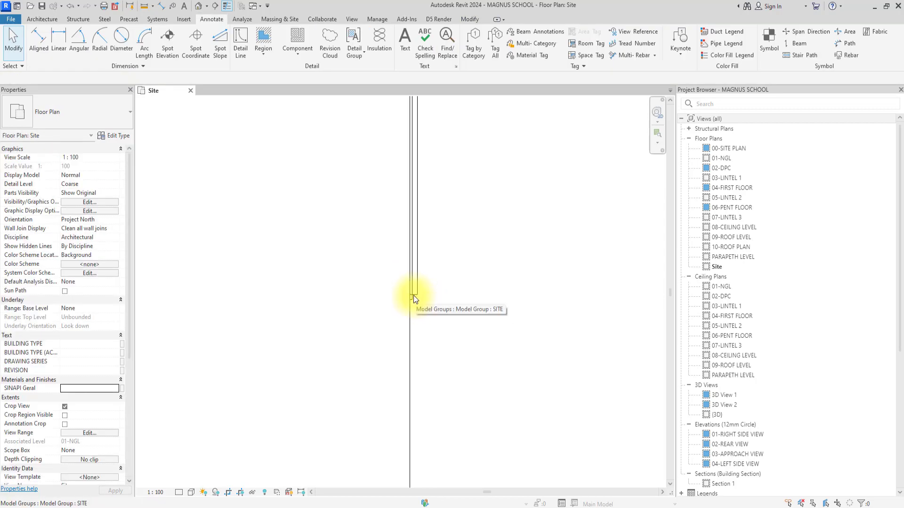
pyautogui.click(417, 293)
pyautogui.rightClick(417, 294)
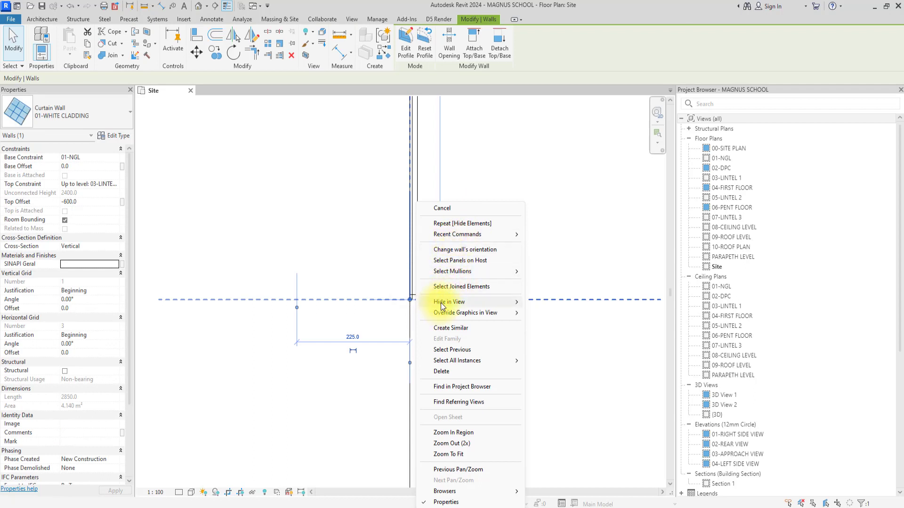
pyautogui.moveTo(521, 301)
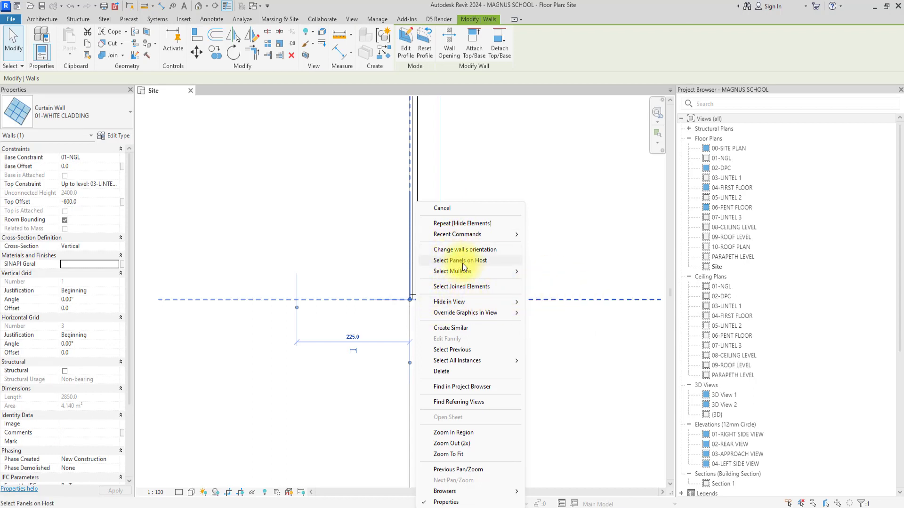
pyautogui.click(490, 303)
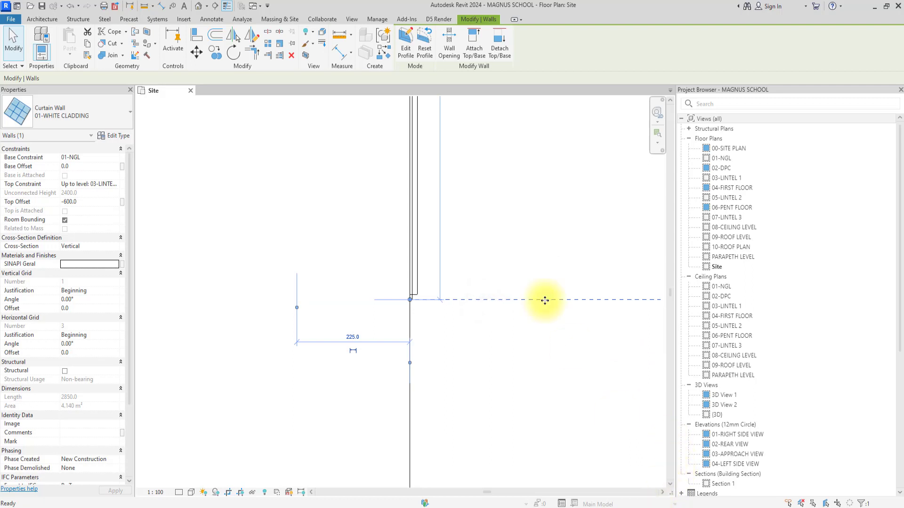
pyautogui.rightClick(414, 283)
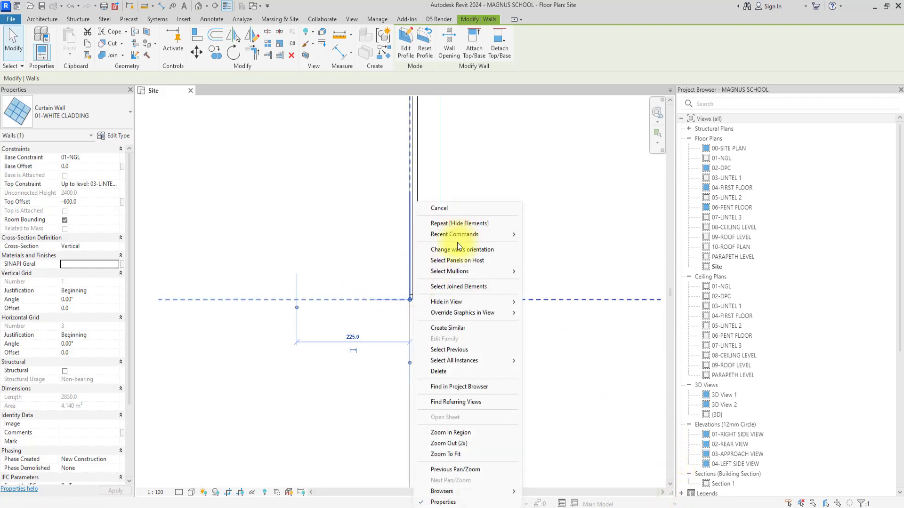
pyautogui.click(552, 302)
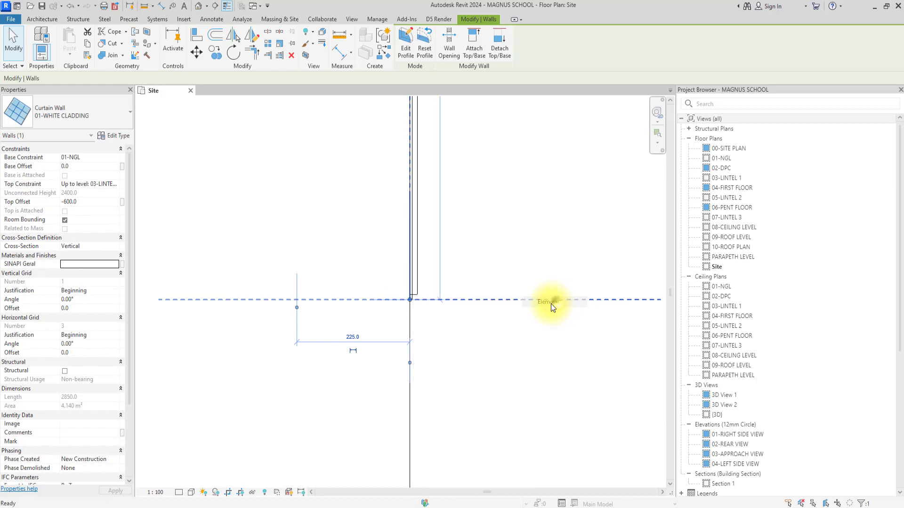
# Step: Examine the site plan around the building, courtyard, parking and curved garden for leftover elements and surface patterns
pyautogui.scroll(-10, 414, 231)
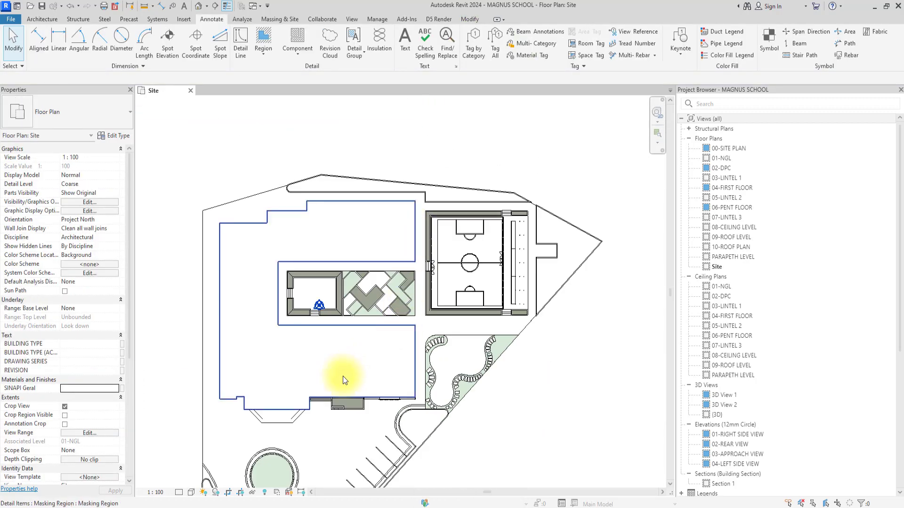
pyautogui.scroll(8, 412, 291)
pyautogui.scroll(-2, 458, 199)
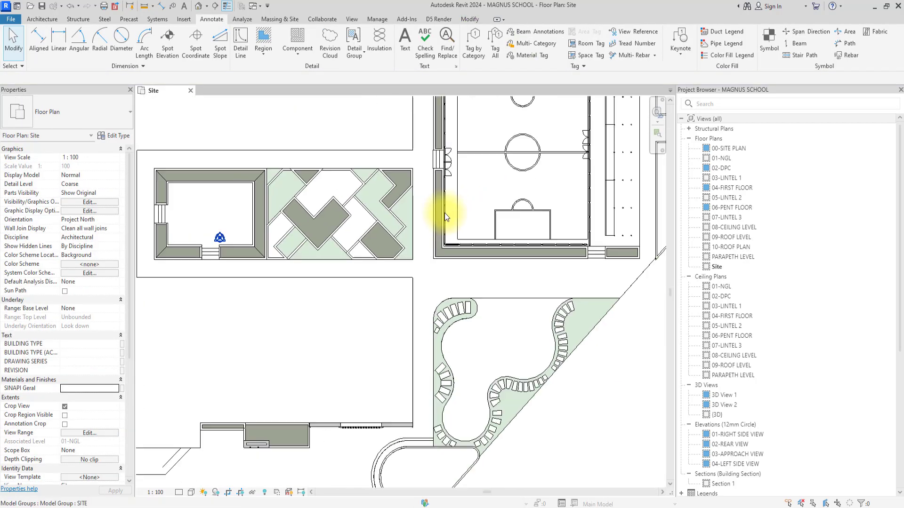
pyautogui.scroll(-4, 438, 259)
pyautogui.scroll(6, 315, 361)
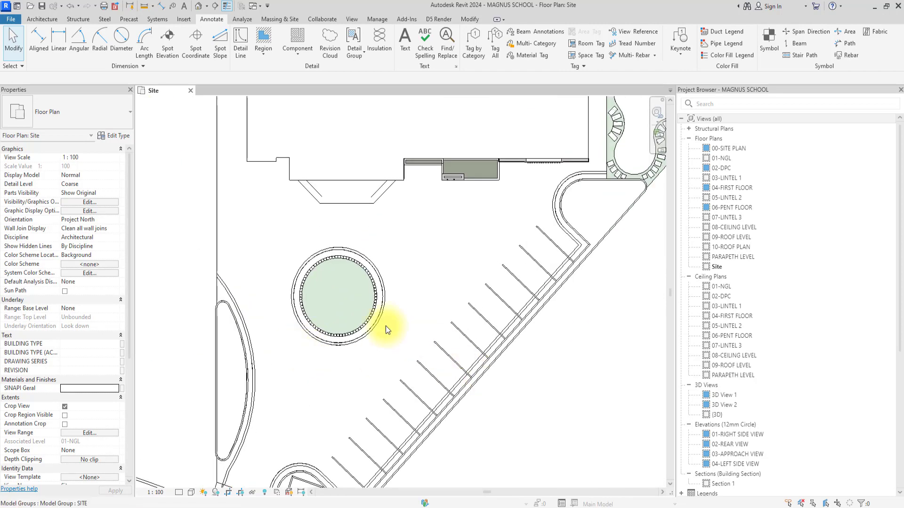
pyautogui.moveTo(466, 282); pyautogui.dragTo(286, 407)
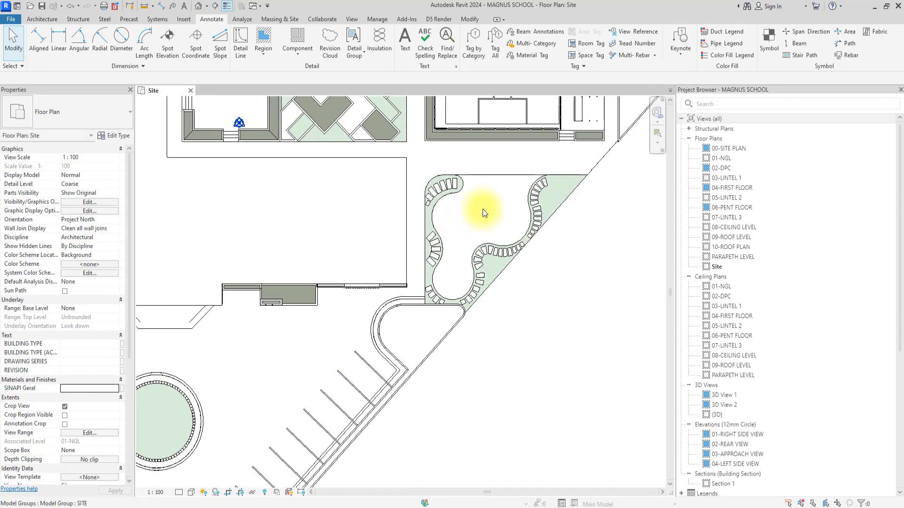
pyautogui.scroll(3, 451, 190)
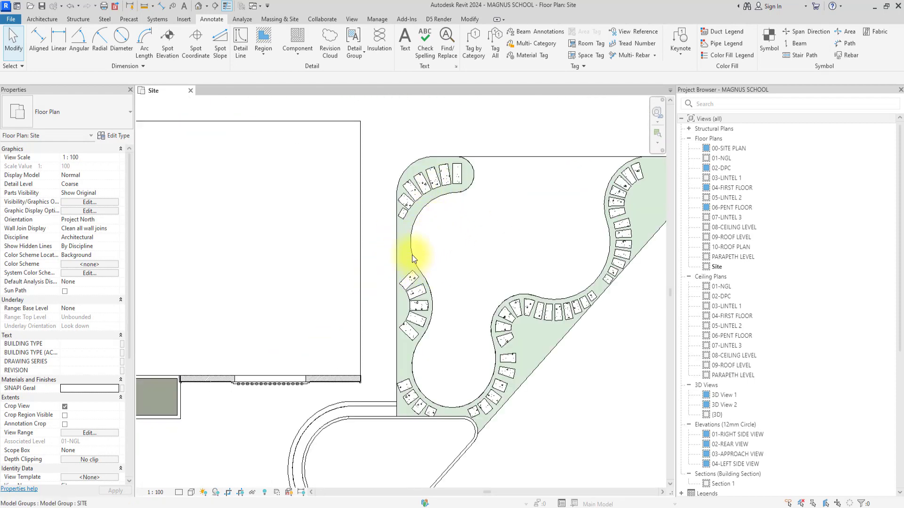
pyautogui.scroll(-2, 402, 259)
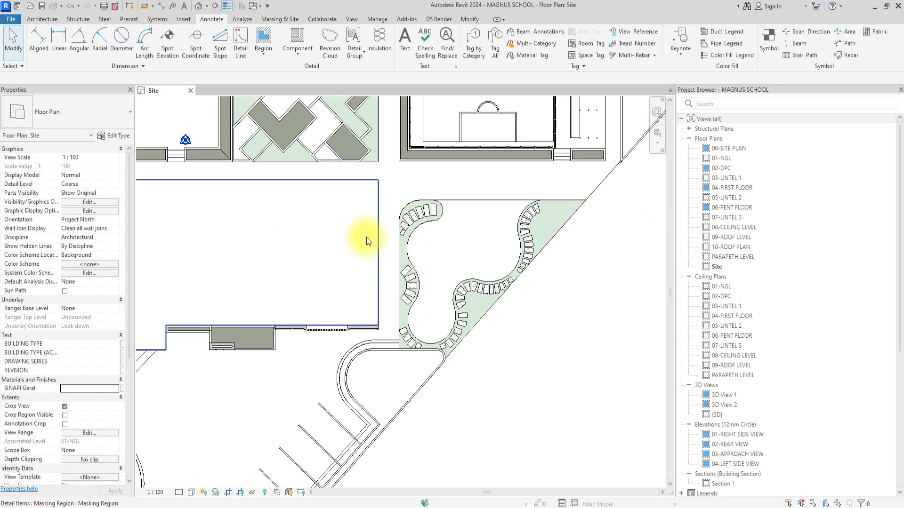
pyautogui.scroll(1, 359, 264)
pyautogui.scroll(2, 314, 199)
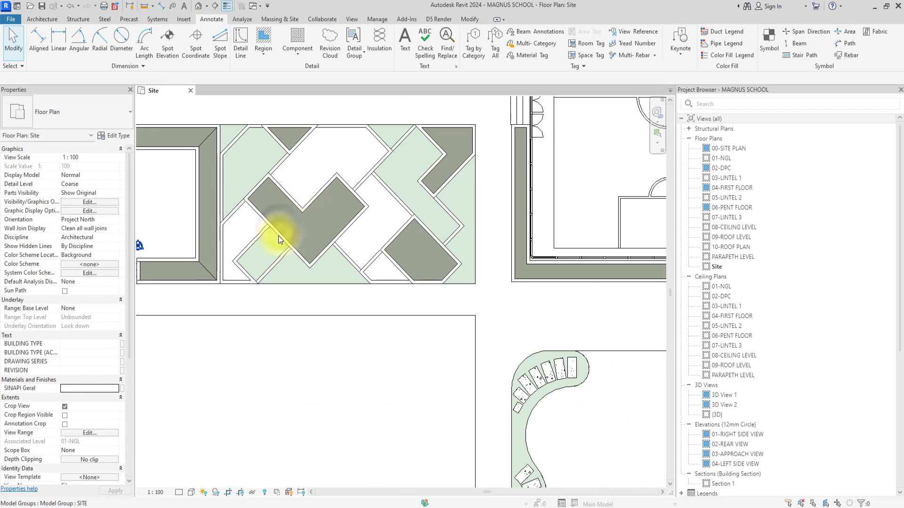
# Step: Open the SITE model group for editing and access the MY GRASS 2 material in the V-shaped courtyard floor's structure
pyautogui.click(278, 235)
pyautogui.click(408, 43)
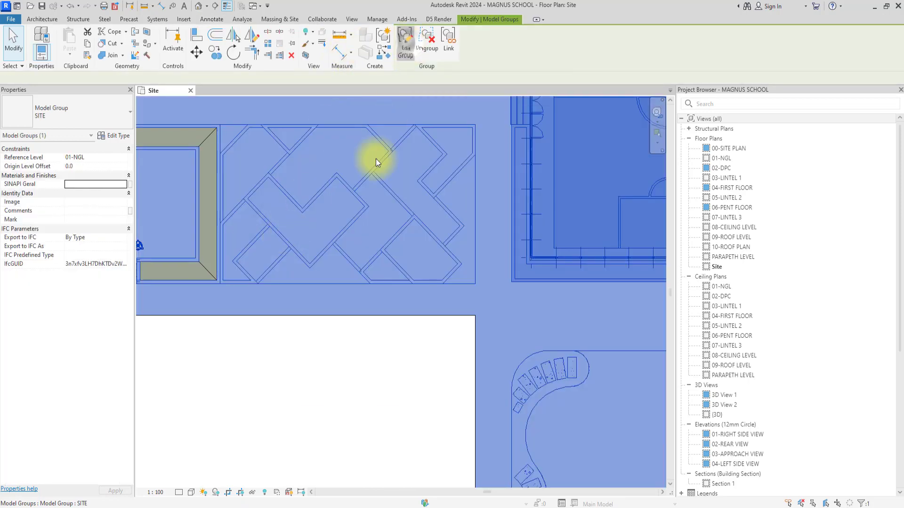
pyautogui.click(306, 229)
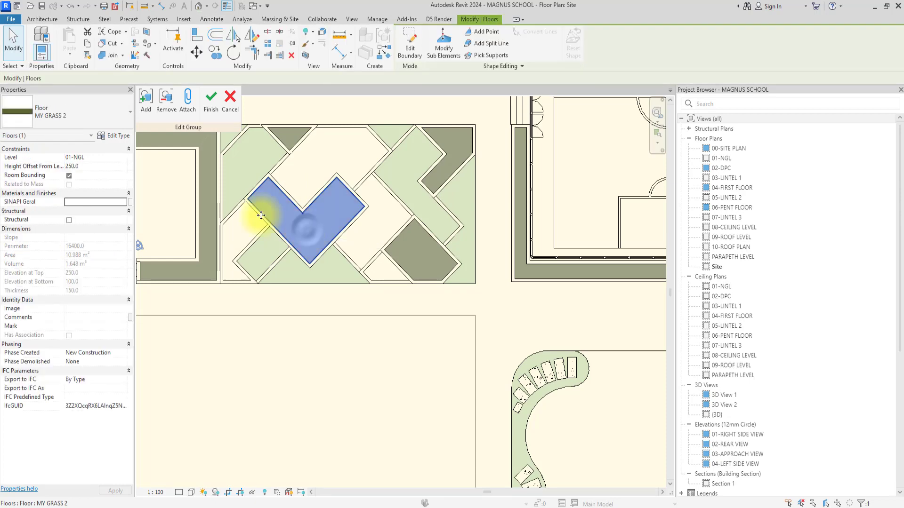
pyautogui.click(113, 136)
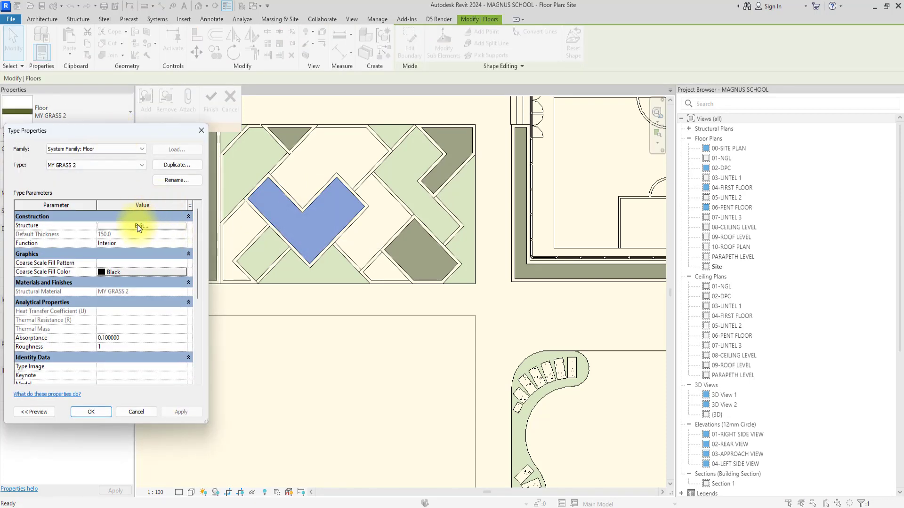
pyautogui.click(137, 225)
pyautogui.click(91, 247)
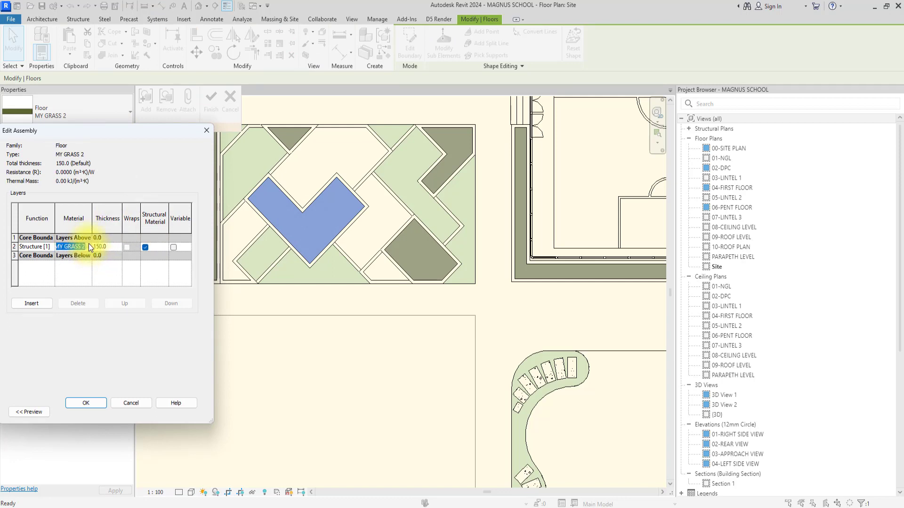
pyautogui.click(90, 247)
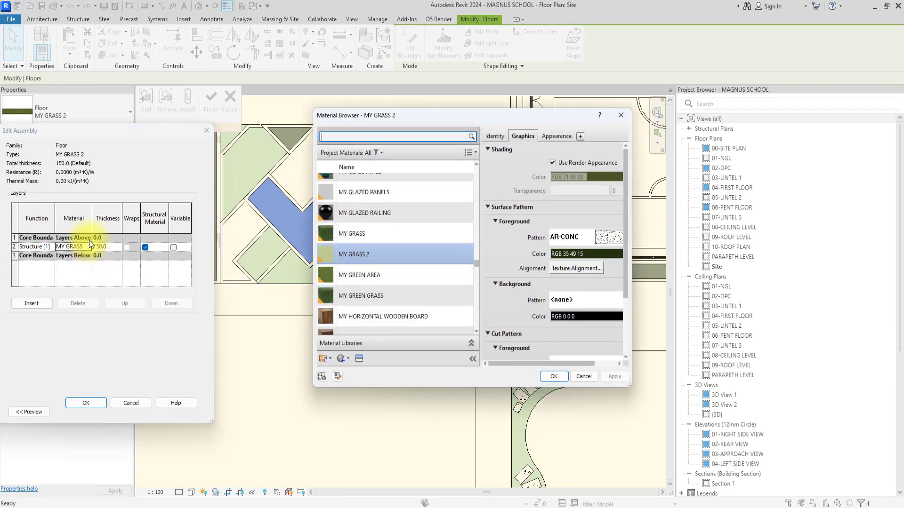
# Step: Set the MY GRASS 2 material's foreground surface pattern to <No pattern> and accept the floor type changes
pyautogui.click(605, 236)
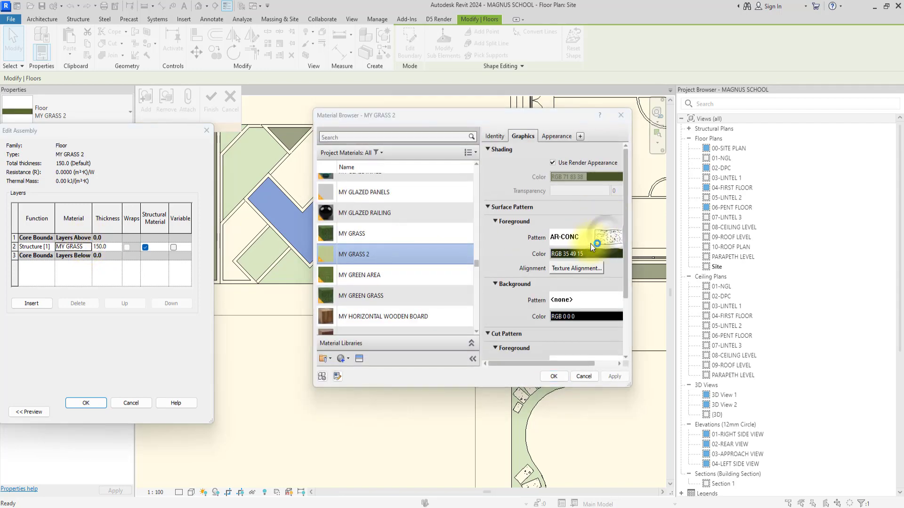
pyautogui.scroll(5, 518, 239)
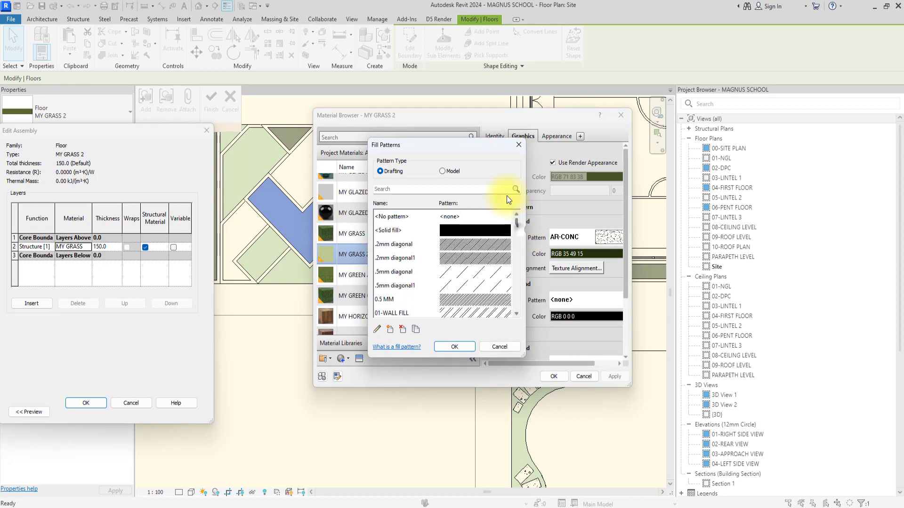
pyautogui.click(468, 217)
pyautogui.click(460, 348)
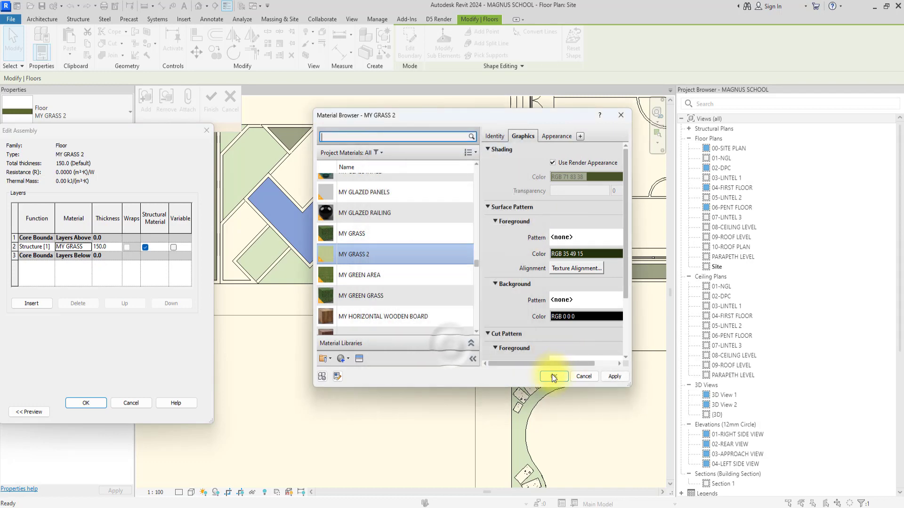
pyautogui.click(611, 375)
pyautogui.click(551, 376)
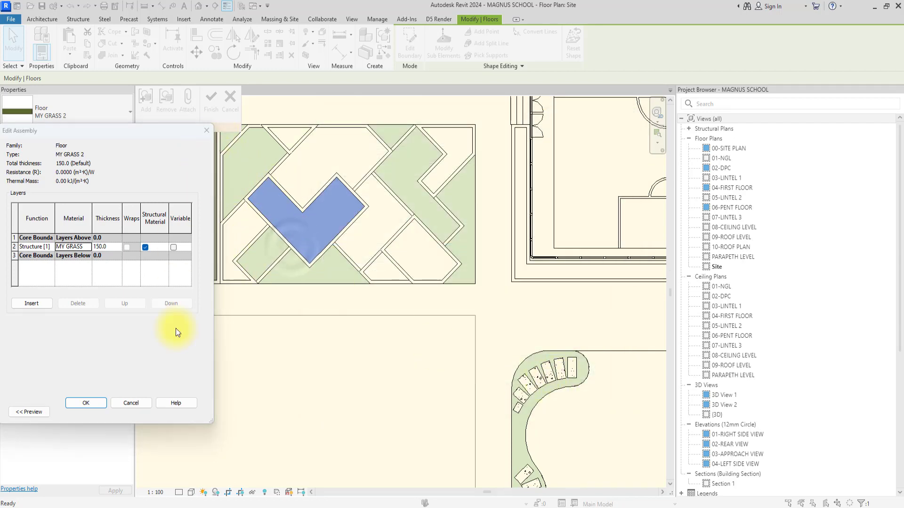
pyautogui.click(76, 404)
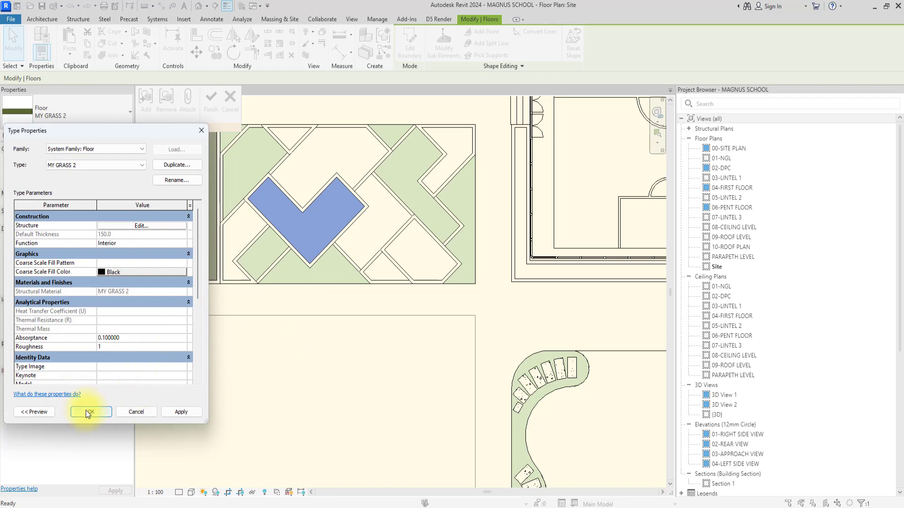
pyautogui.click(85, 413)
# Step: Select the raised green courtyard planter floor and access the MY GREEN AREA material of its structure layer
pyautogui.click(281, 280)
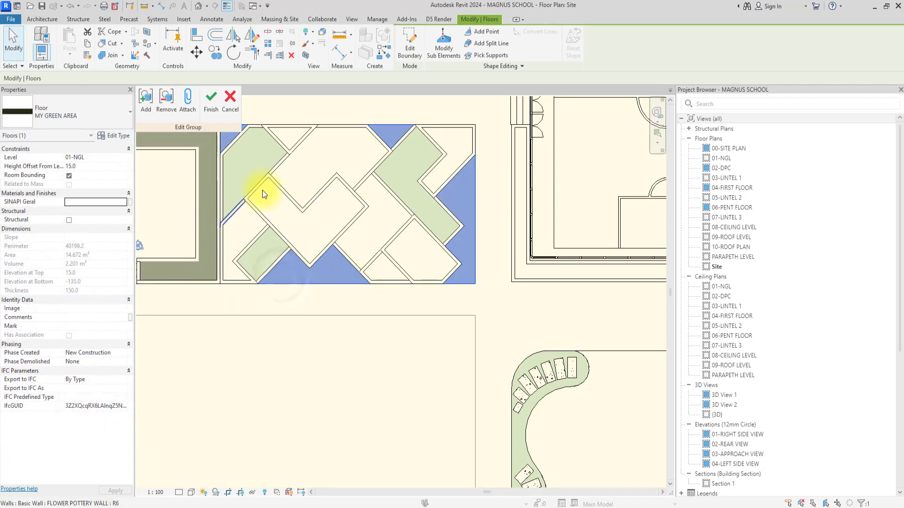
pyautogui.click(285, 324)
pyautogui.click(258, 256)
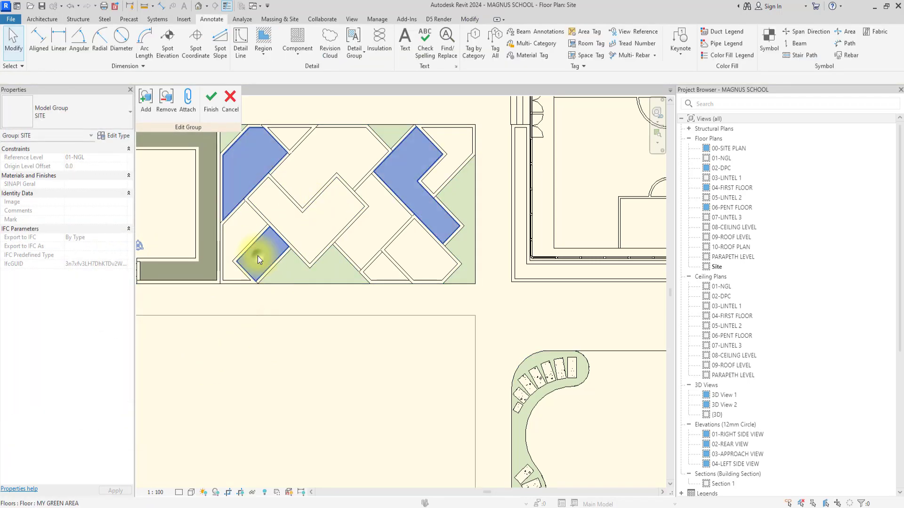
pyautogui.click(258, 255)
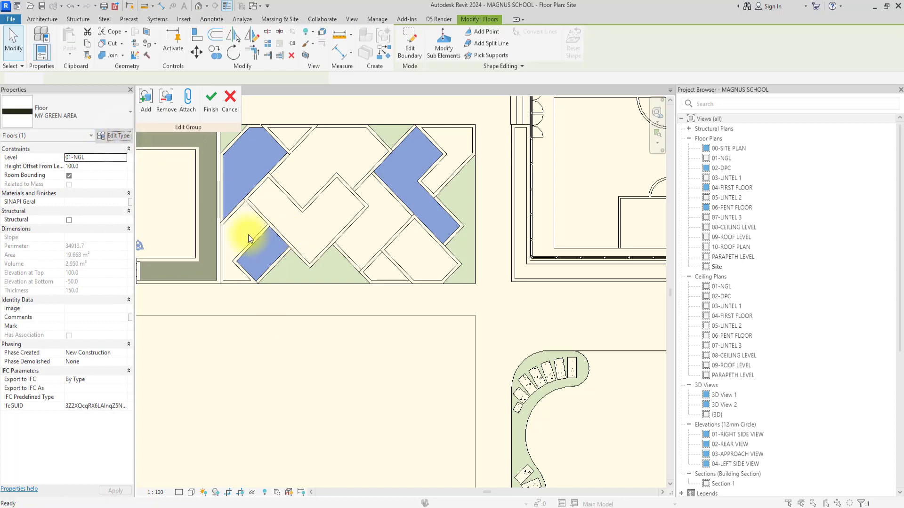
pyautogui.click(143, 225)
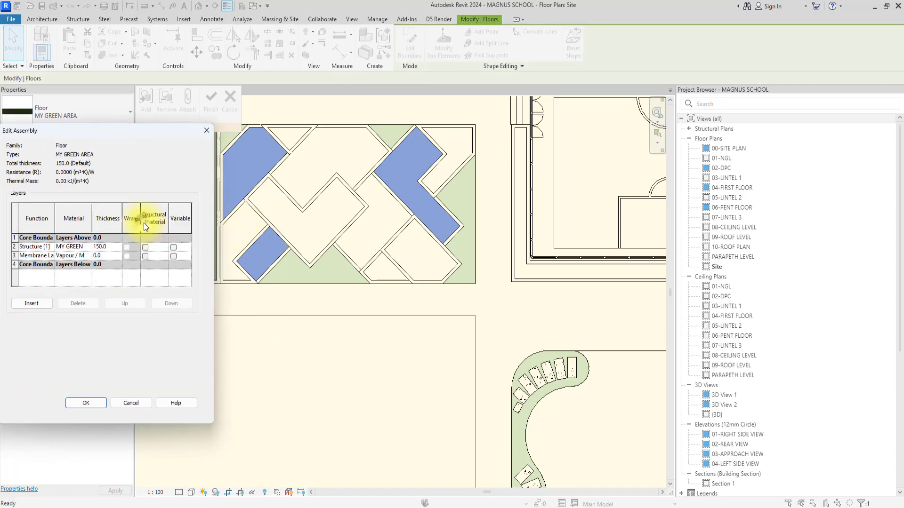
pyautogui.click(90, 246)
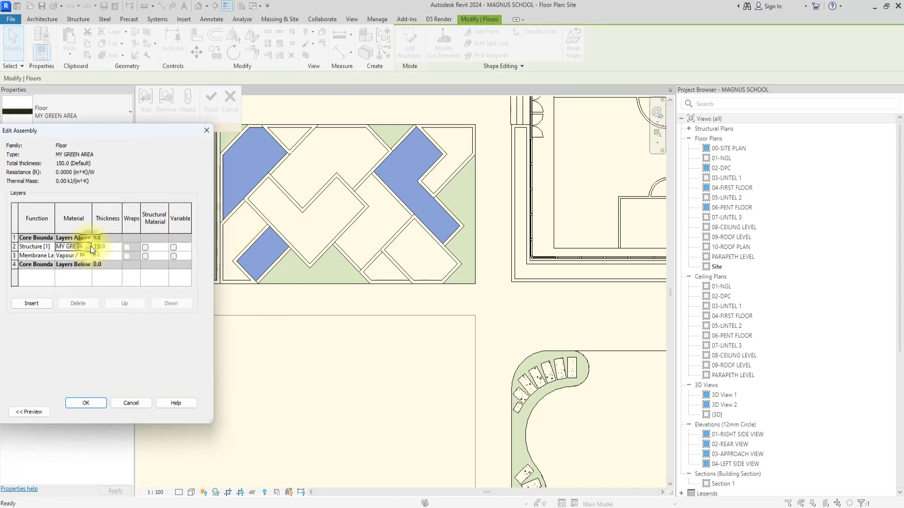
pyautogui.click(91, 246)
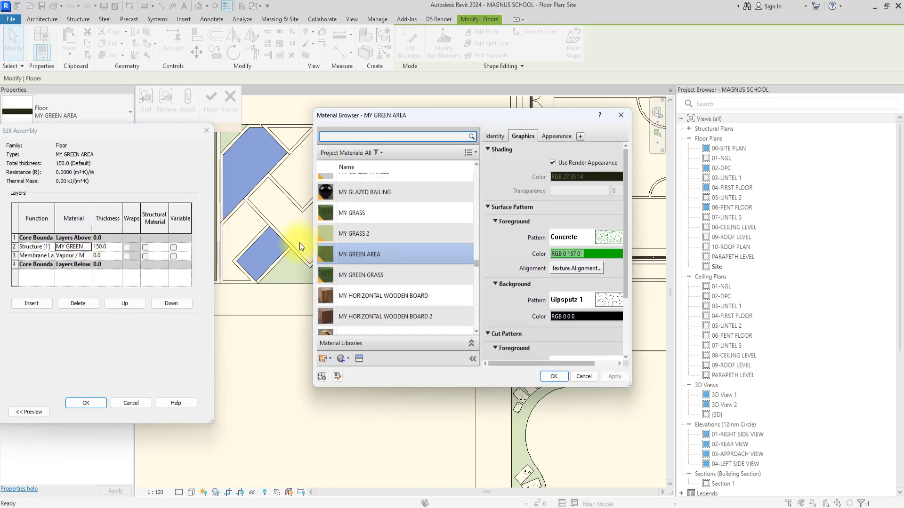
# Step: Set the MY GREEN AREA material's foreground and background surface patterns to <No pattern> and accept the floor type changes
pyautogui.click(617, 241)
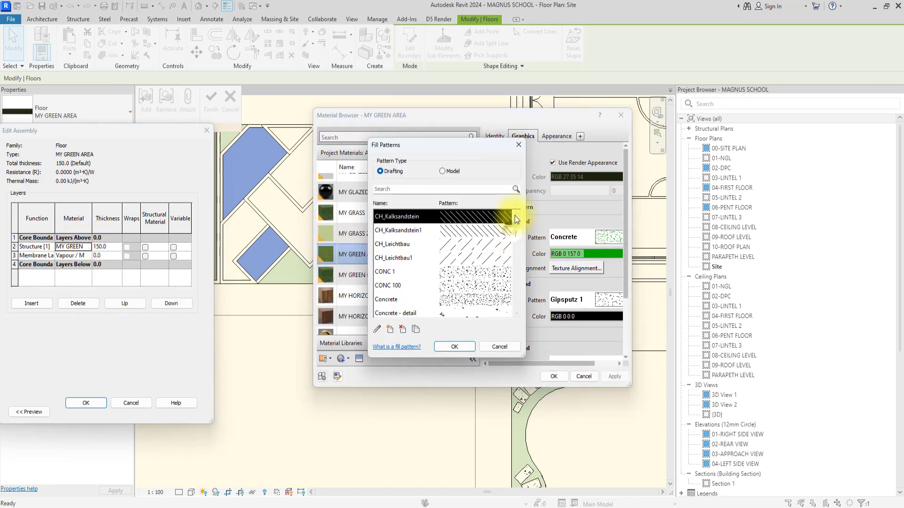
pyautogui.click(485, 218)
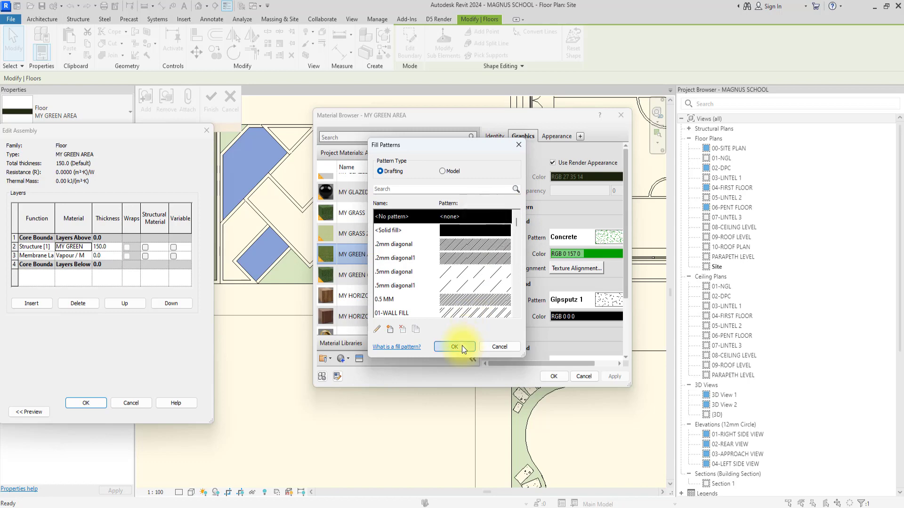
pyautogui.click(460, 346)
pyautogui.click(611, 299)
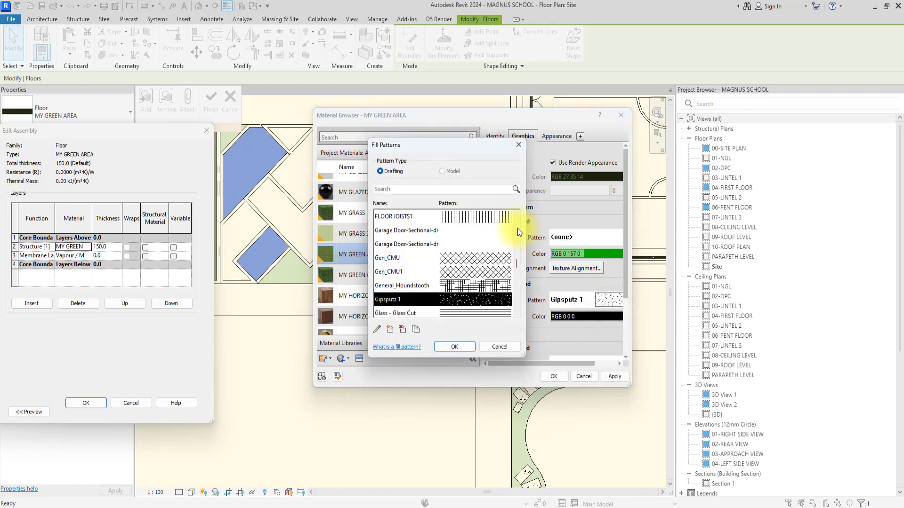
pyautogui.scroll(5, 517, 260)
pyautogui.click(485, 217)
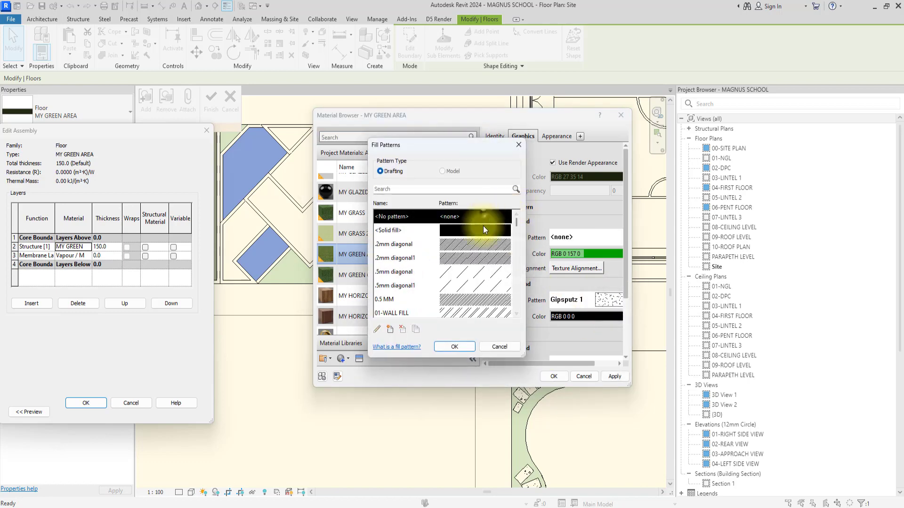
pyautogui.click(451, 346)
pyautogui.click(592, 379)
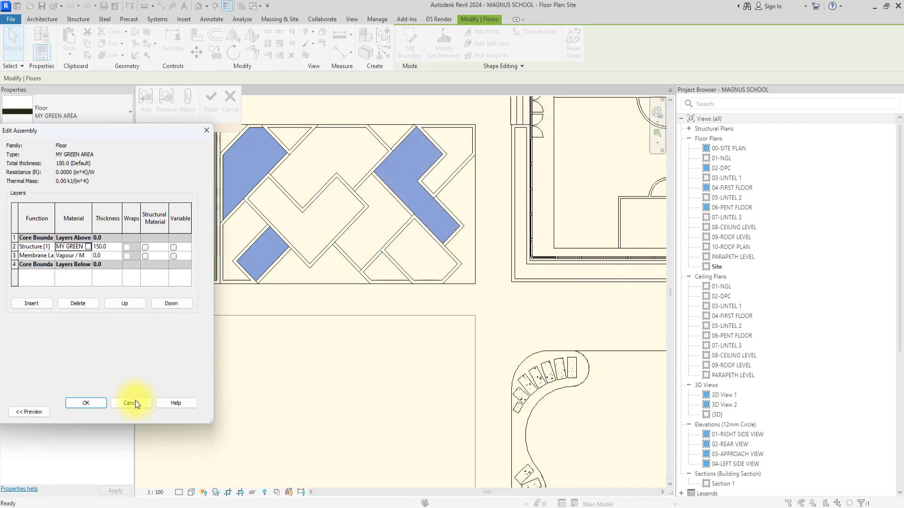
pyautogui.click(86, 403)
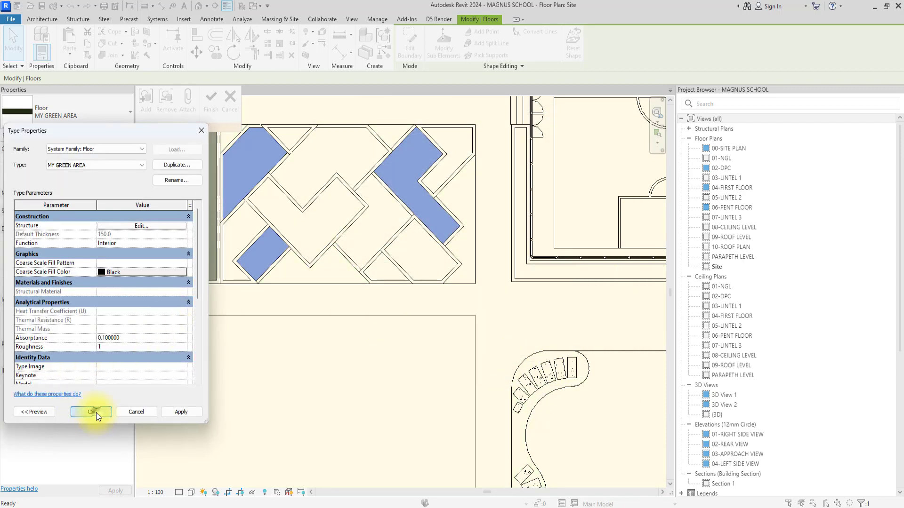
pyautogui.click(96, 413)
# Step: Check the V-shaped courtyard floor and the surrounding paved floor, and finish editing the SITE model group
pyautogui.click(335, 236)
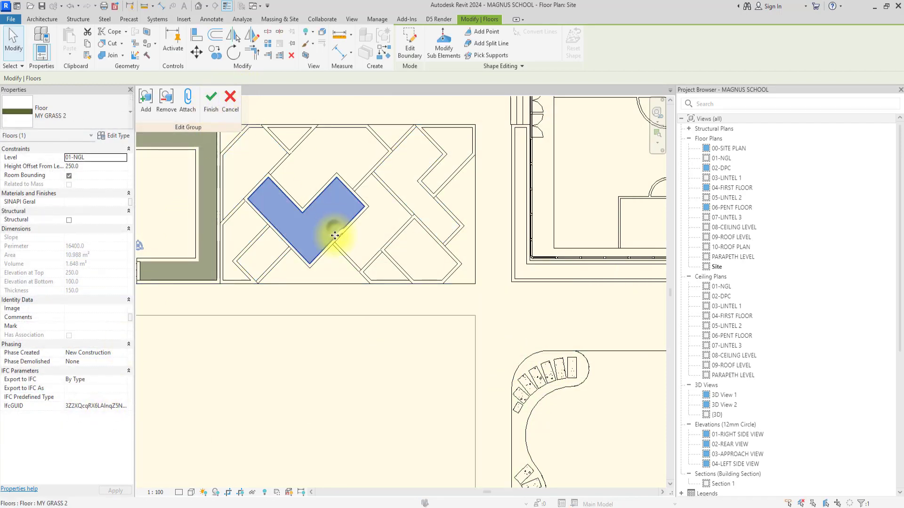
pyautogui.click(303, 297)
pyautogui.scroll(-3, 283, 273)
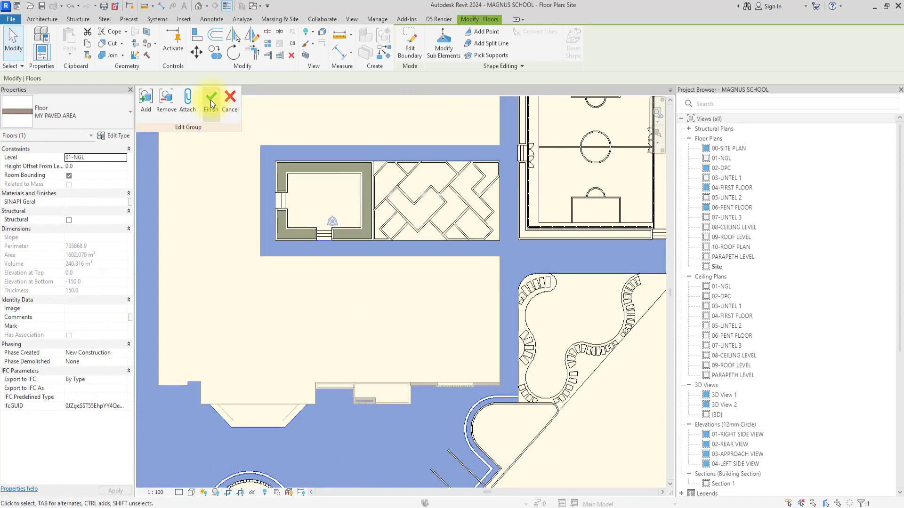
pyautogui.click(211, 100)
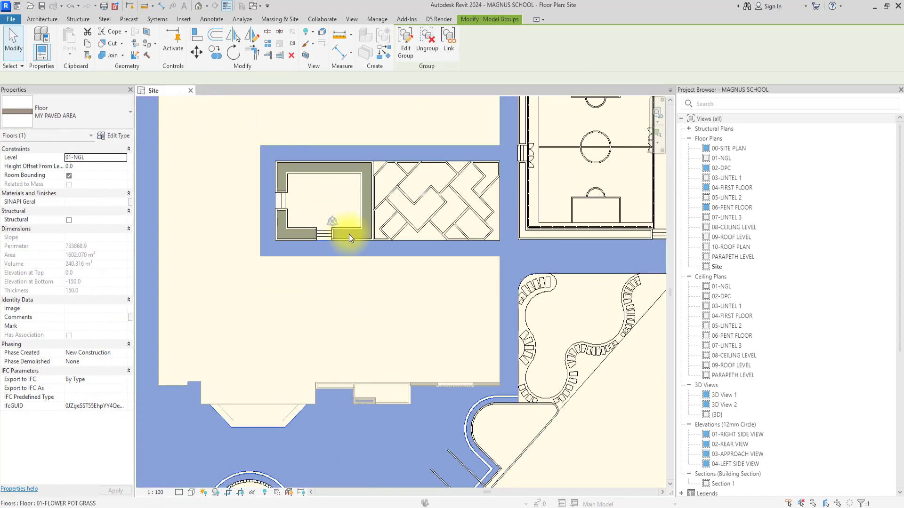
# Step: Select the 01-FLOWER POT GRASS floor bordering the rectangular courtyard and access the material of its structure layer
pyautogui.scroll(5, 374, 231)
pyautogui.click(374, 231)
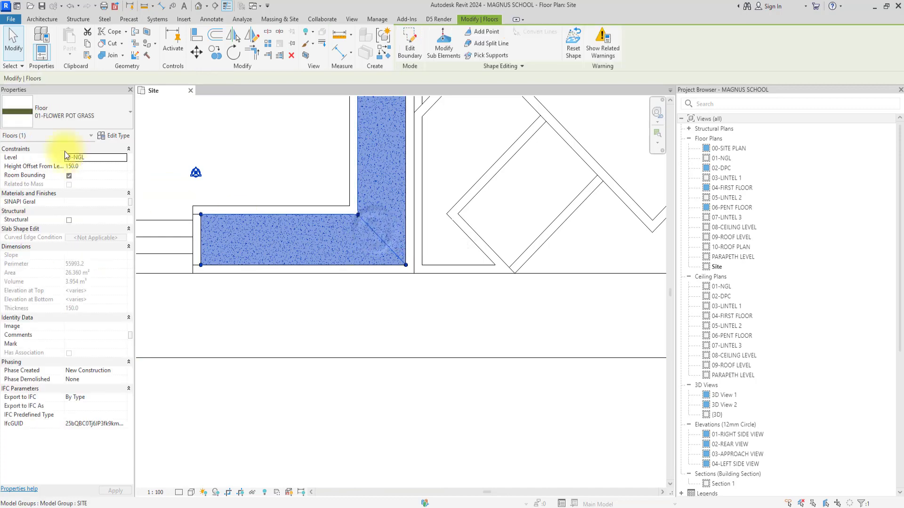
pyautogui.click(115, 135)
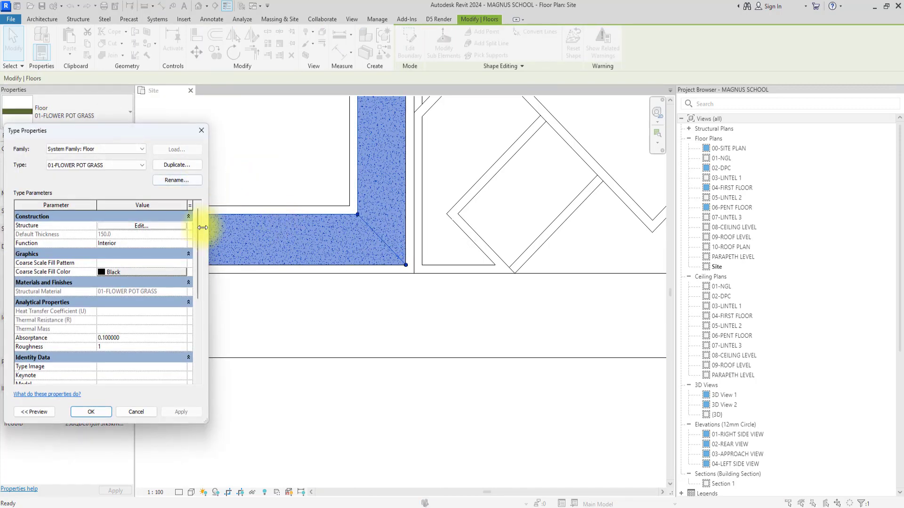
pyautogui.click(150, 226)
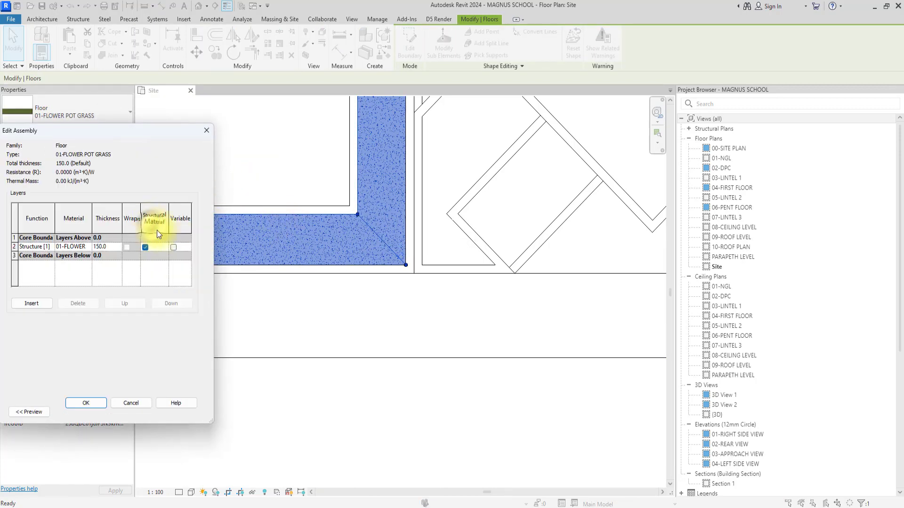
pyautogui.click(87, 247)
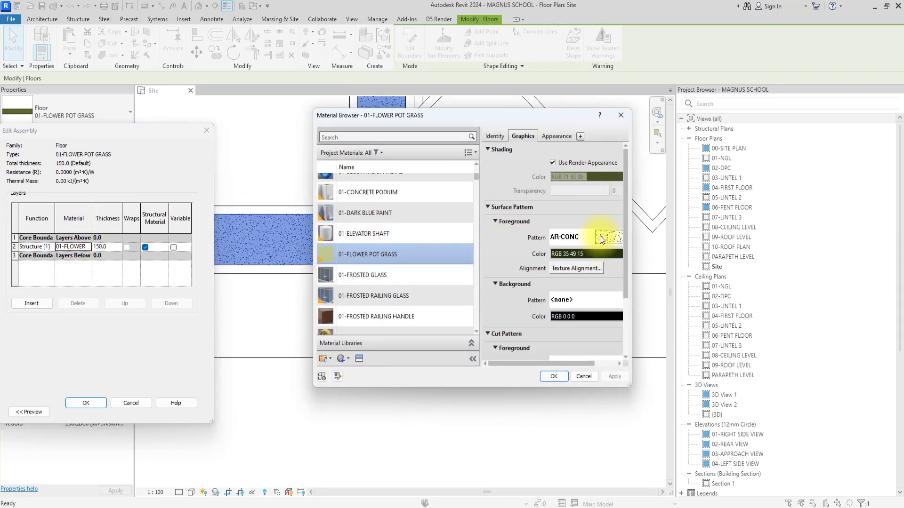
# Step: Set the 01-FLOWER POT GRASS material's foreground surface pattern to <No pattern>, accept the floor type changes and deselect the floor
pyautogui.click(600, 236)
pyautogui.click(500, 217)
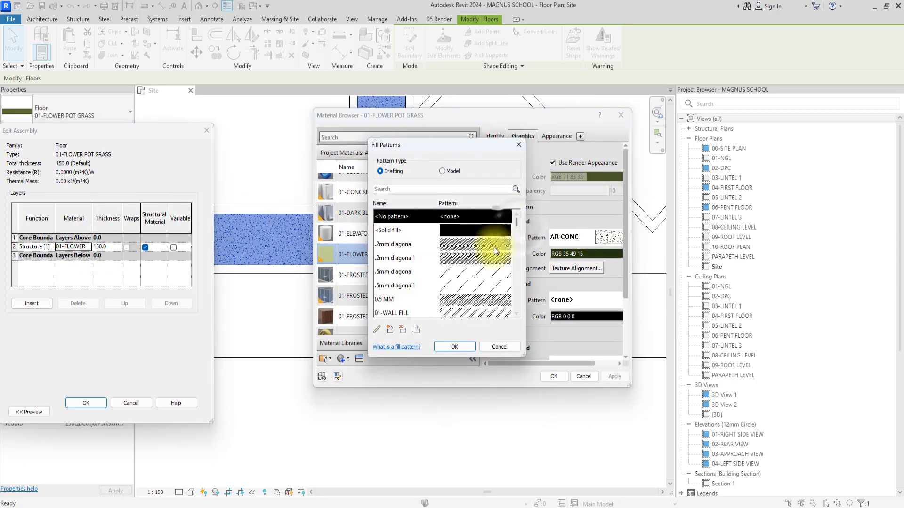
pyautogui.click(453, 347)
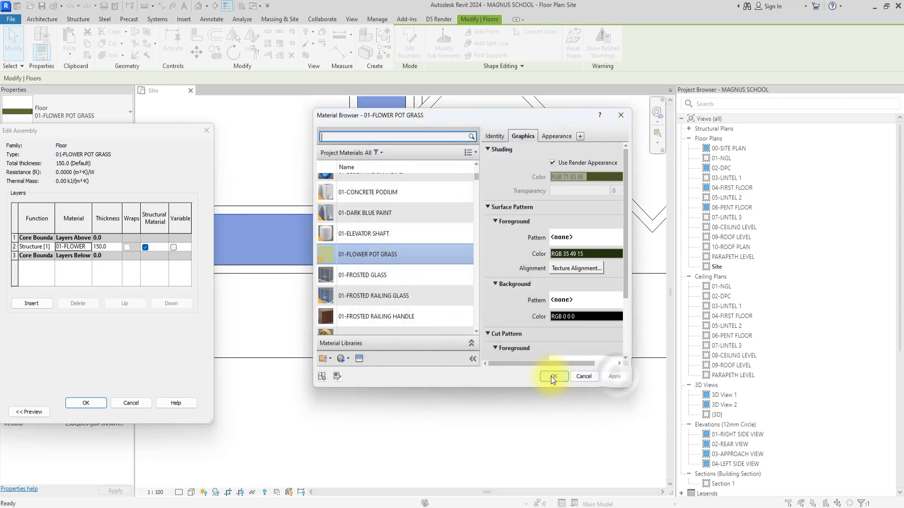
pyautogui.click(552, 377)
pyautogui.click(98, 403)
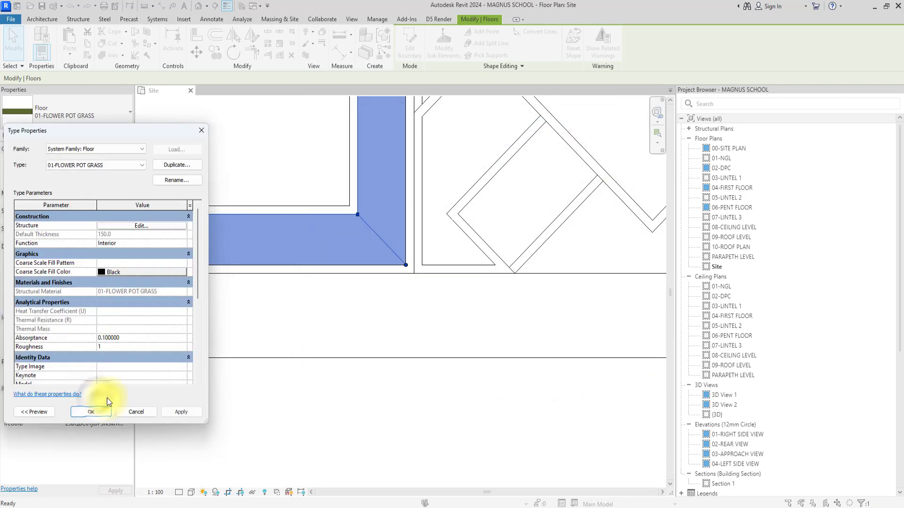
pyautogui.click(103, 414)
pyautogui.scroll(-3, 297, 251)
pyautogui.scroll(-5, 296, 247)
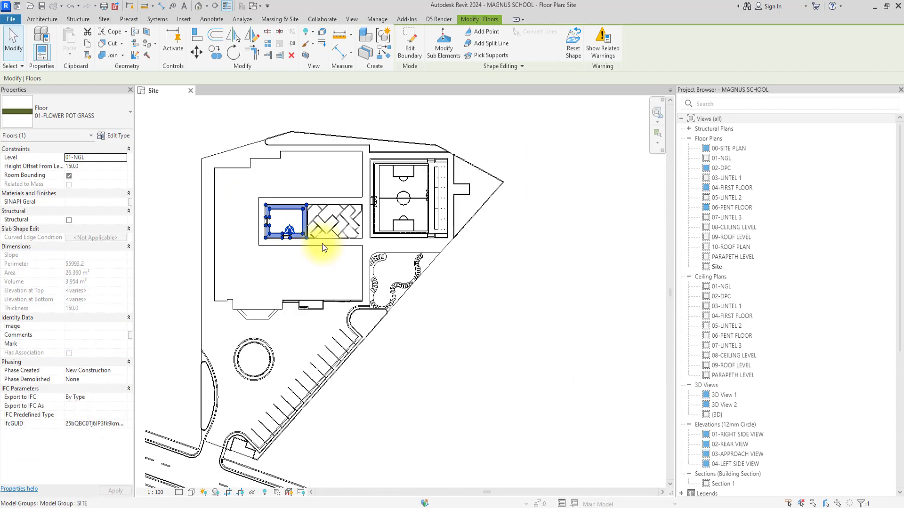
pyautogui.click(585, 162)
# Step: Start a PDF export of the current Site view with the PRESENTATION SITE PLAN folder as its location
pyautogui.scroll(-2, 464, 188)
pyautogui.scroll(2, 370, 324)
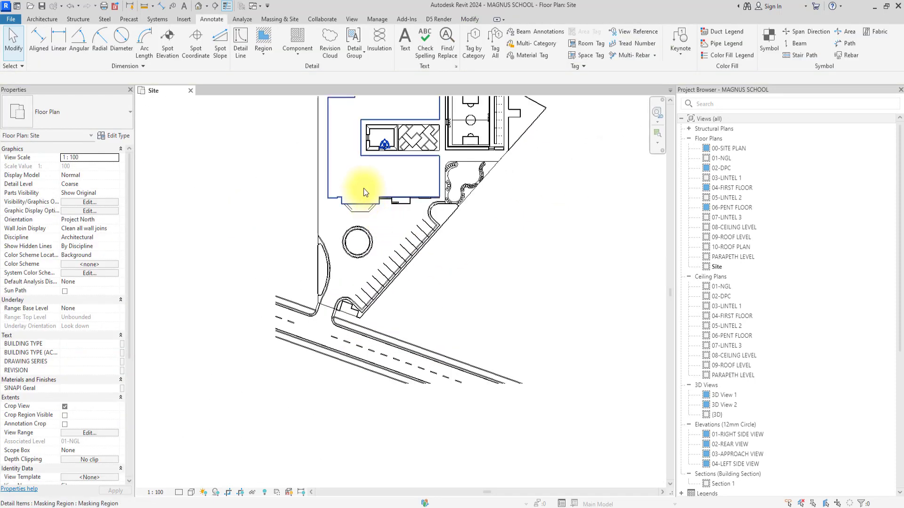
pyautogui.scroll(-1, 423, 230)
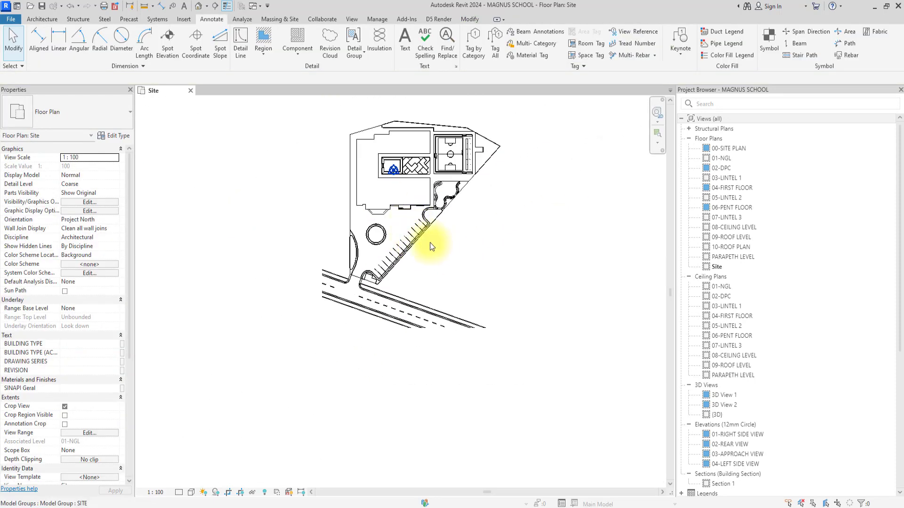
pyautogui.click(12, 19)
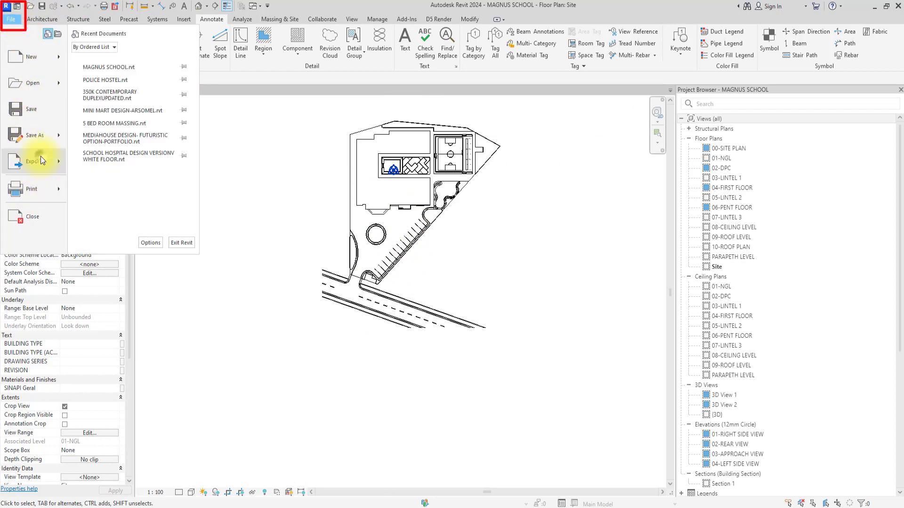
pyautogui.moveTo(41, 156)
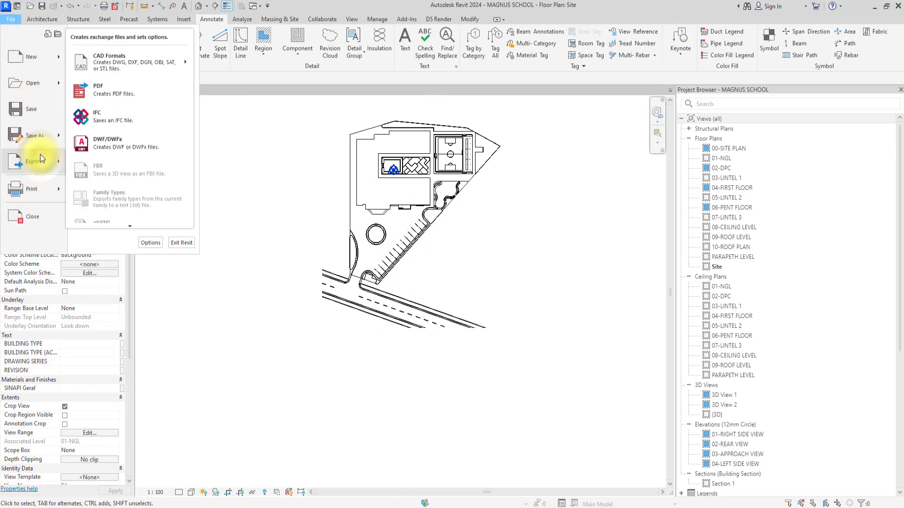
pyautogui.click(125, 97)
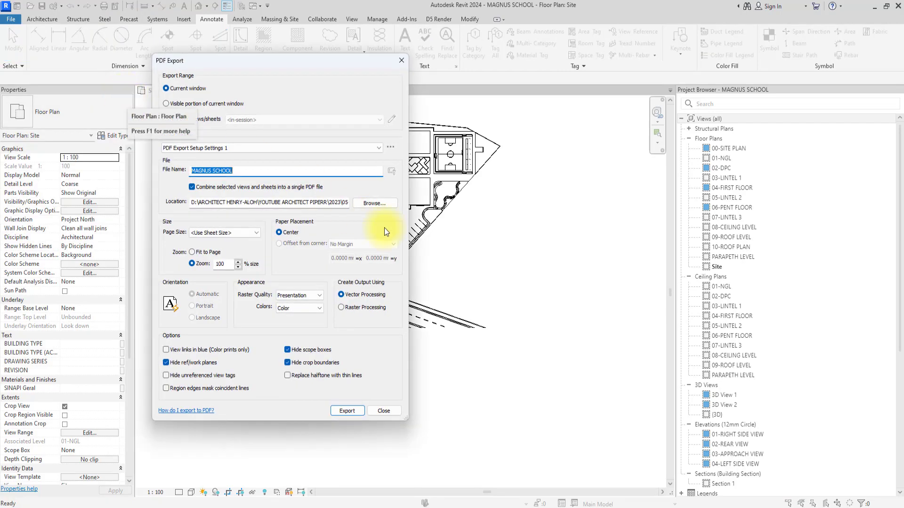
pyautogui.click(370, 202)
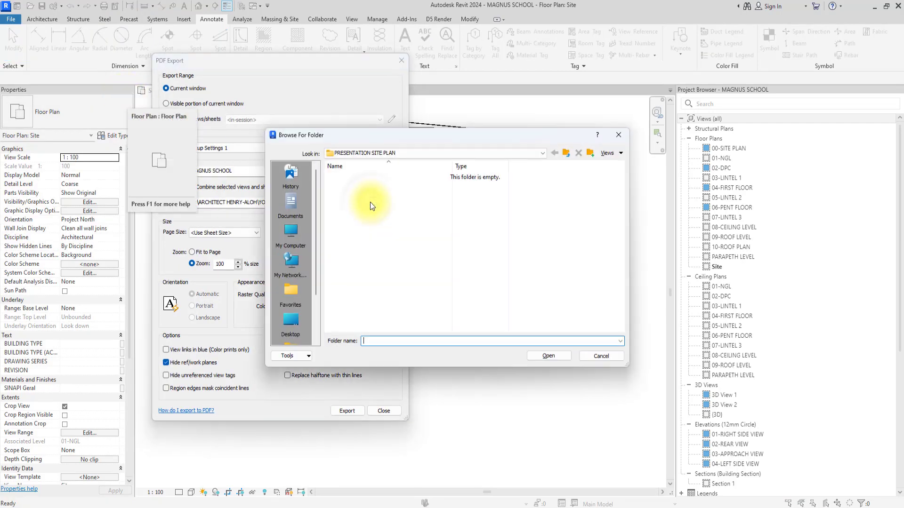
pyautogui.click(547, 356)
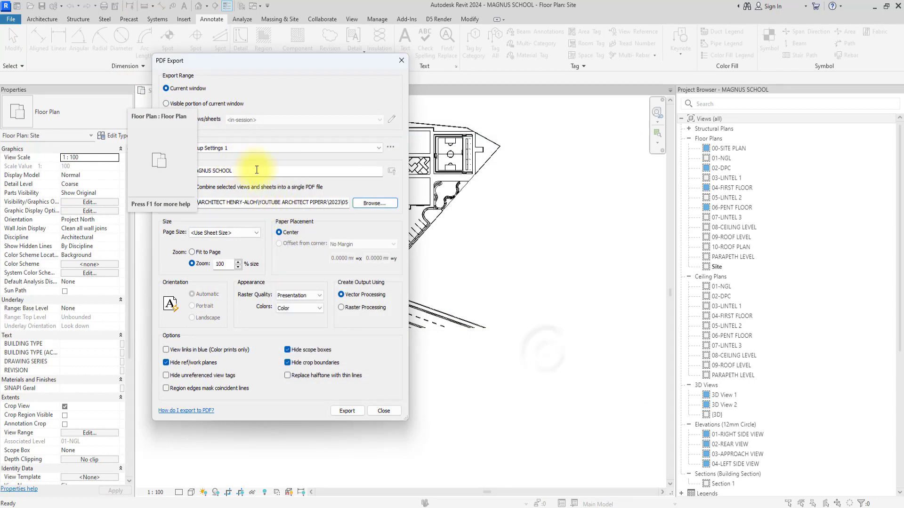
# Step: Name the PDF file 1 and export it, replacing the existing file of that name
pyautogui.moveTo(252, 171); pyautogui.dragTo(154, 171)
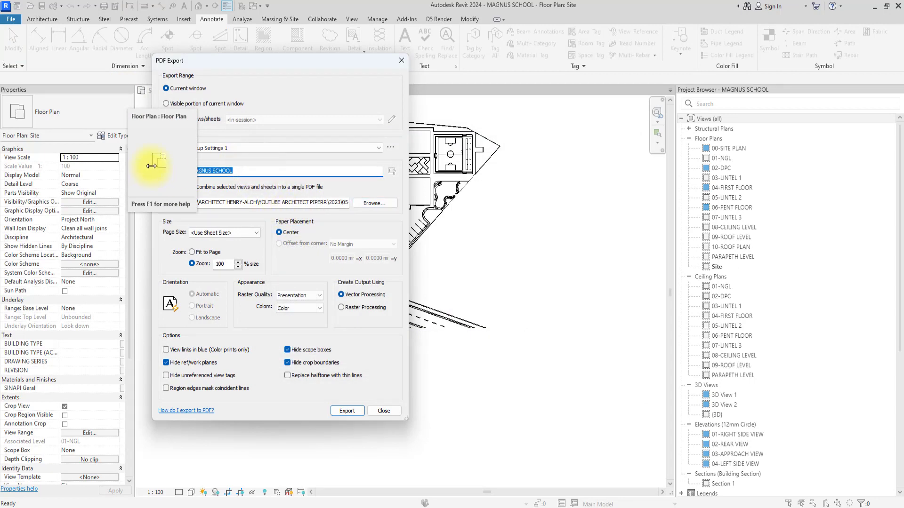
pyautogui.write('1')
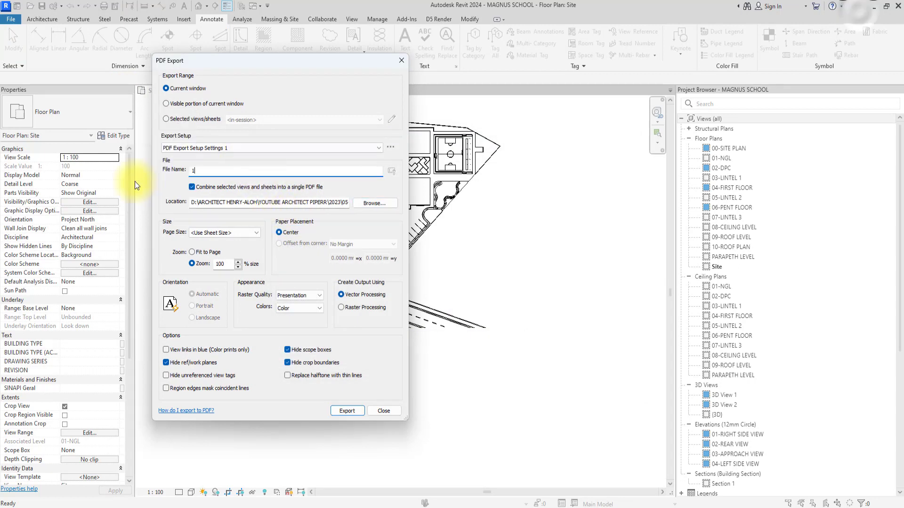
pyautogui.click(351, 411)
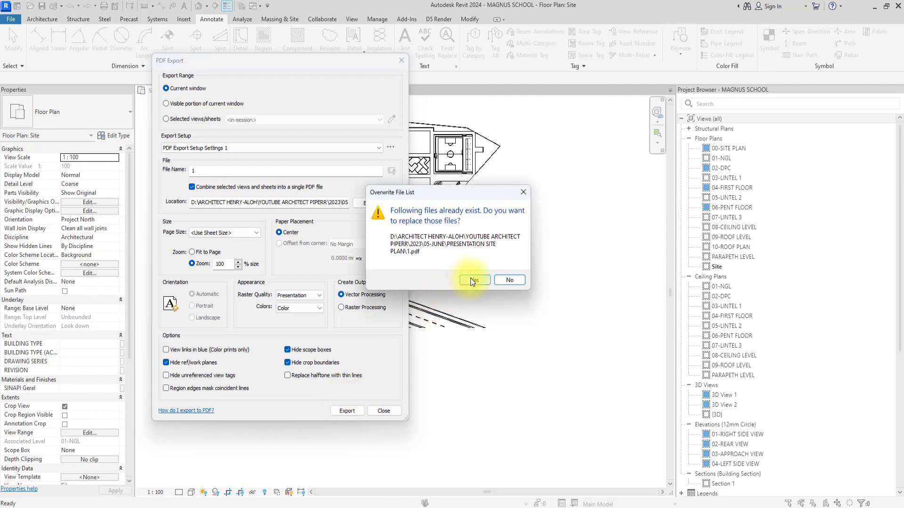
pyautogui.click(470, 279)
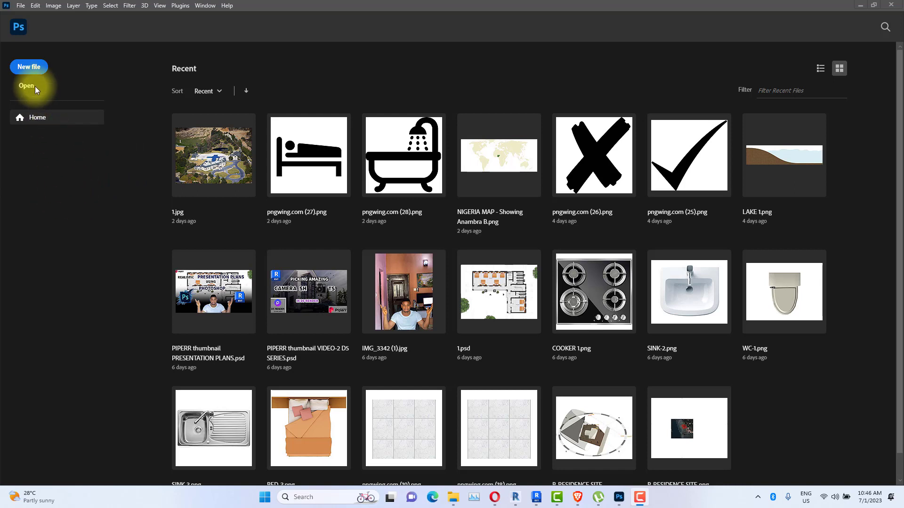
# Step: Switch to Photoshop and create a landscape 420 x 297 mm document at 300 pixels/inch in RGB Color with white background
pyautogui.click(27, 67)
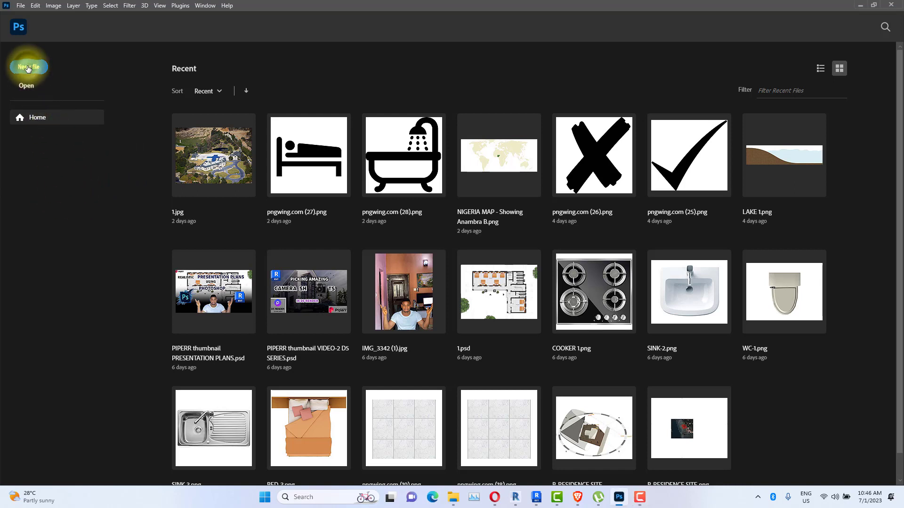
pyautogui.click(27, 67)
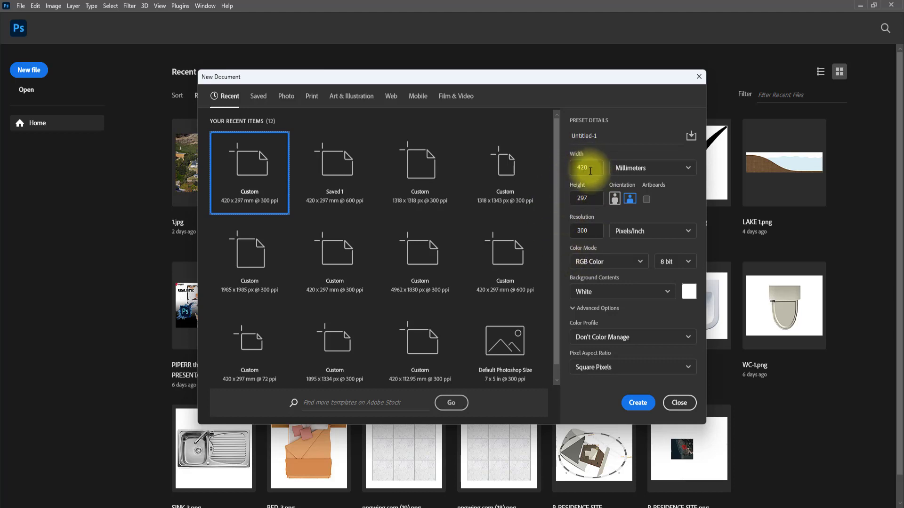
pyautogui.click(638, 407)
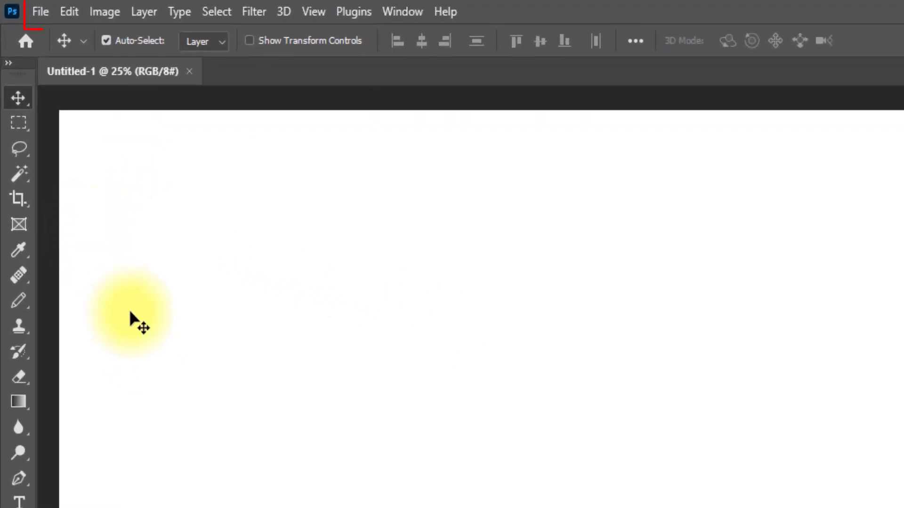
# Step: Place page 1 of the PDF file 1 from the PRESENTATION SITE PLAN folder as a linked smart object at its default size
pyautogui.click(41, 10)
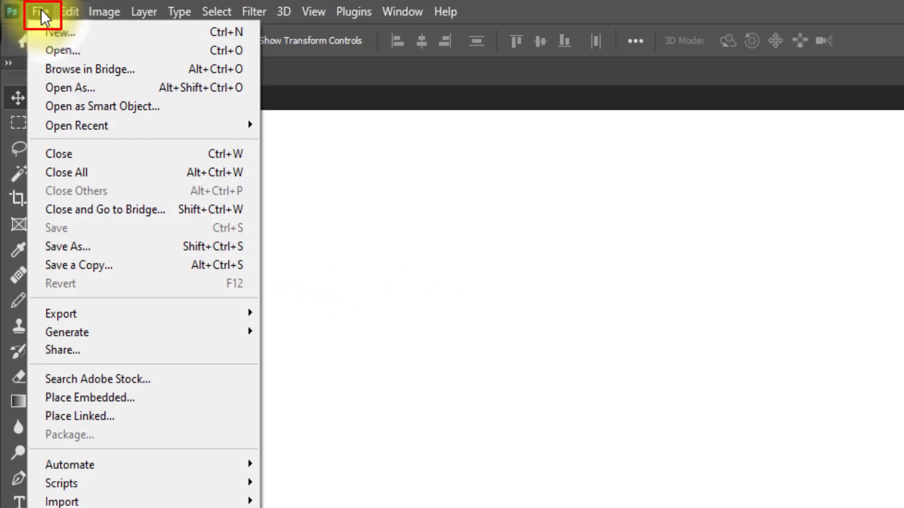
pyautogui.click(76, 415)
pyautogui.scroll(-3, 94, 358)
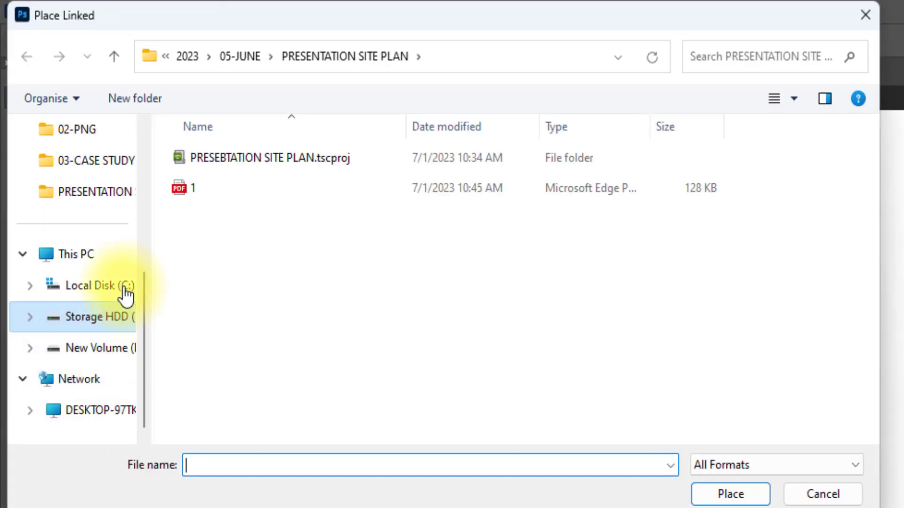
pyautogui.click(182, 190)
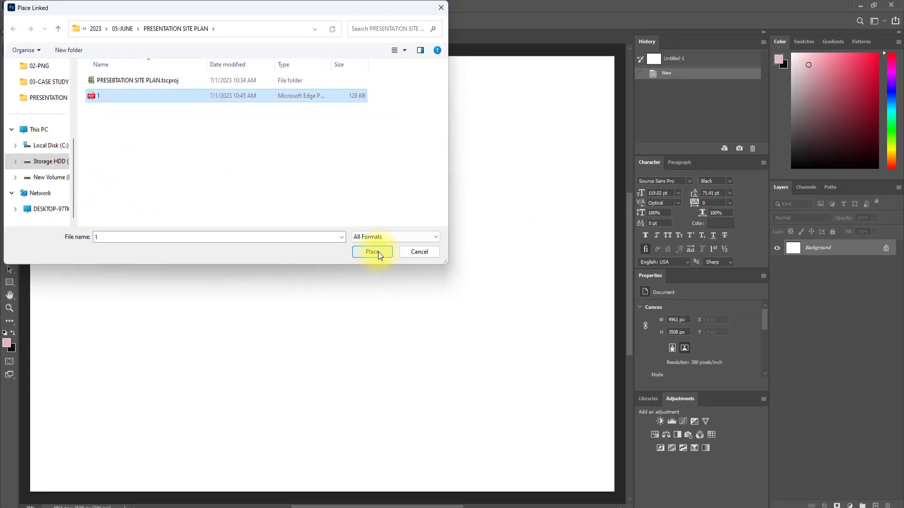
pyautogui.click(372, 252)
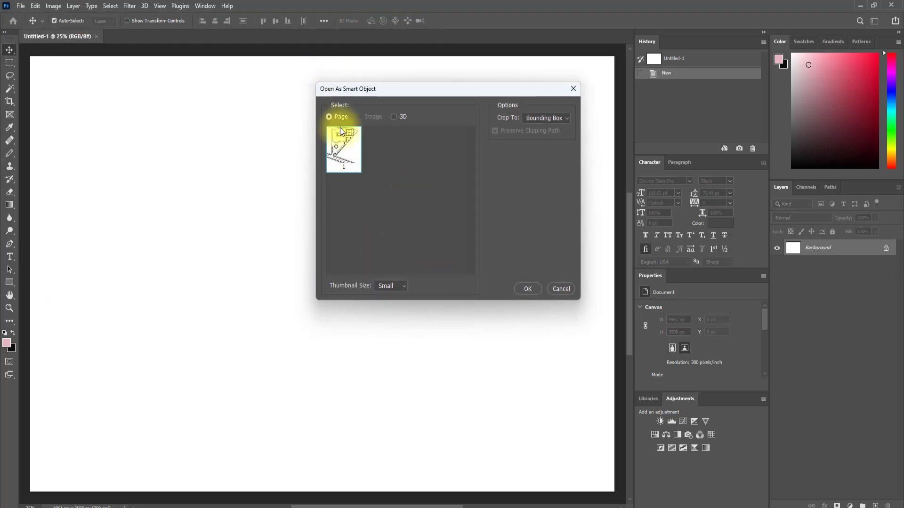
pyautogui.click(529, 288)
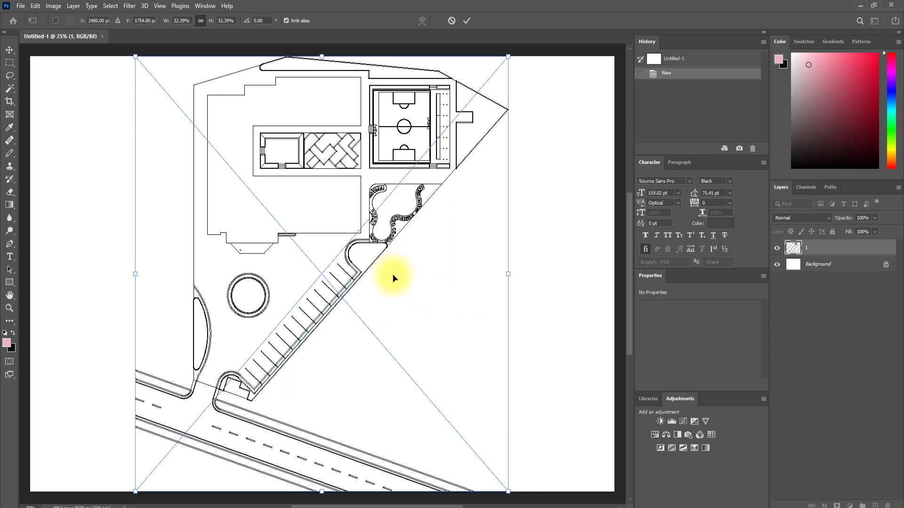
pyautogui.click(468, 21)
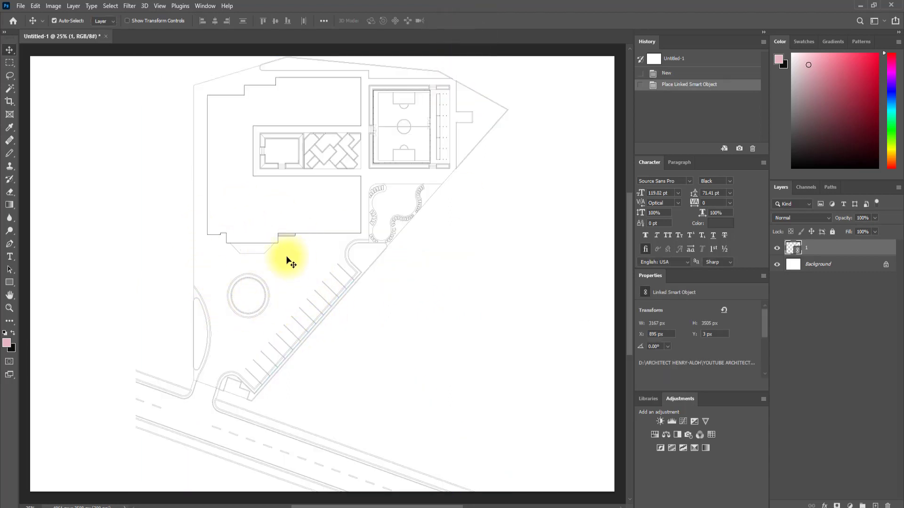
# Step: Select the inside of the curved planting bed on the site's west boundary, near the road entrance, with the Magic Wand tool
pyautogui.scroll(-2, 290, 268)
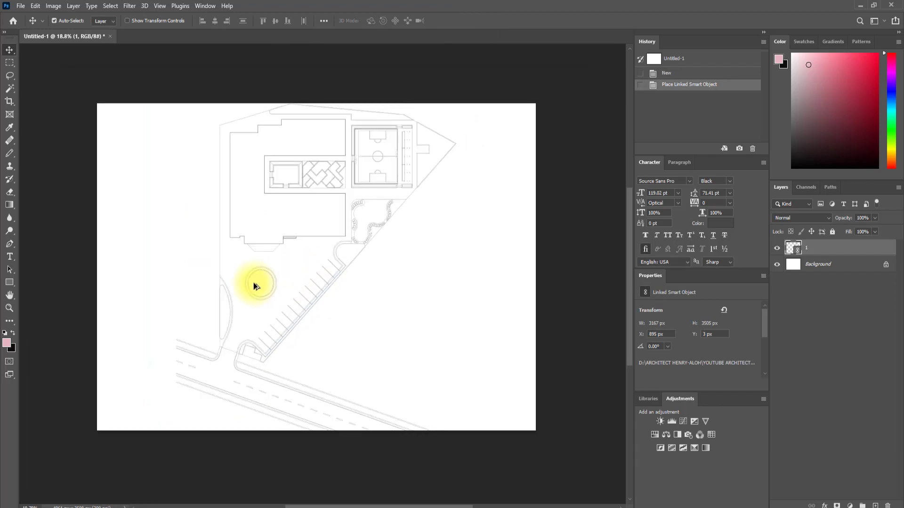
pyautogui.scroll(3, 256, 282)
pyautogui.scroll(-3, 257, 282)
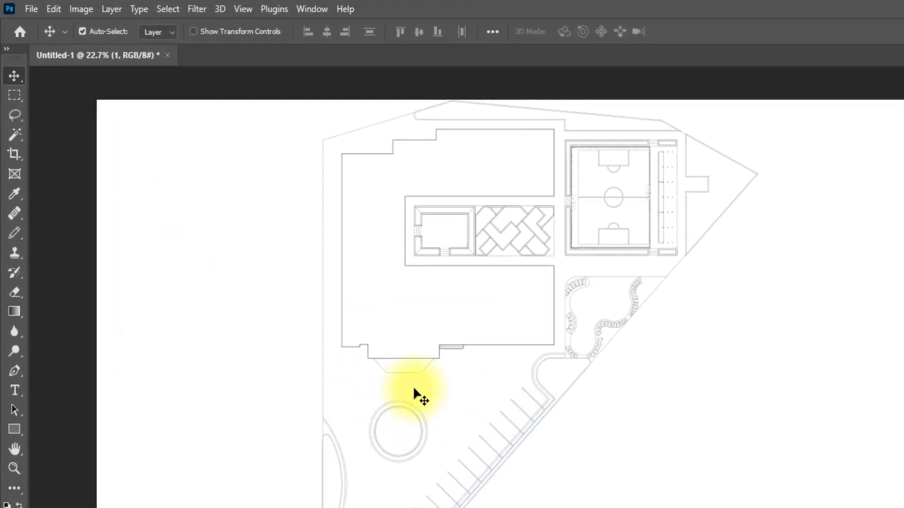
pyautogui.click(16, 138)
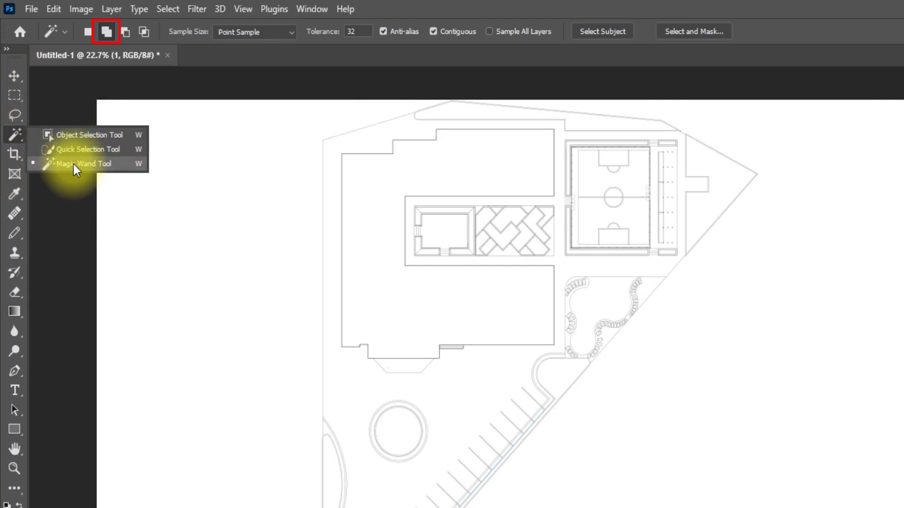
pyautogui.click(74, 165)
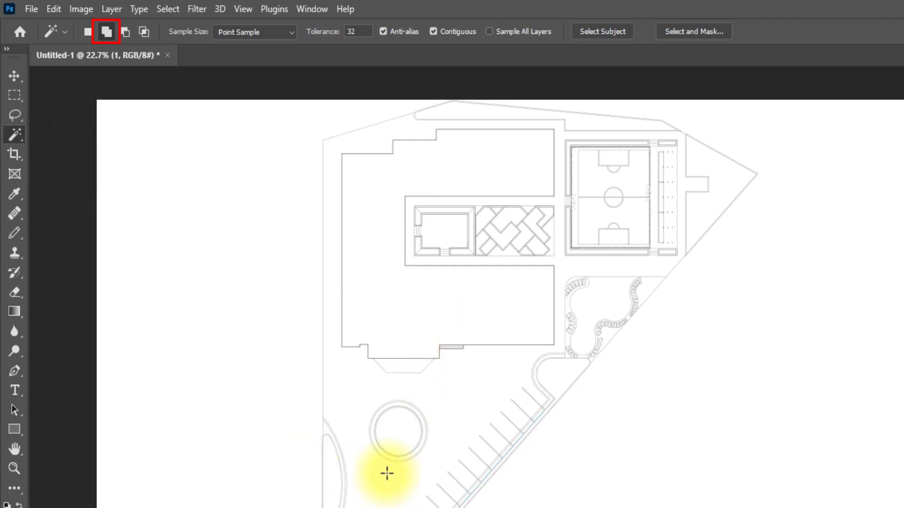
pyautogui.scroll(1, 385, 457)
pyautogui.scroll(1, 387, 458)
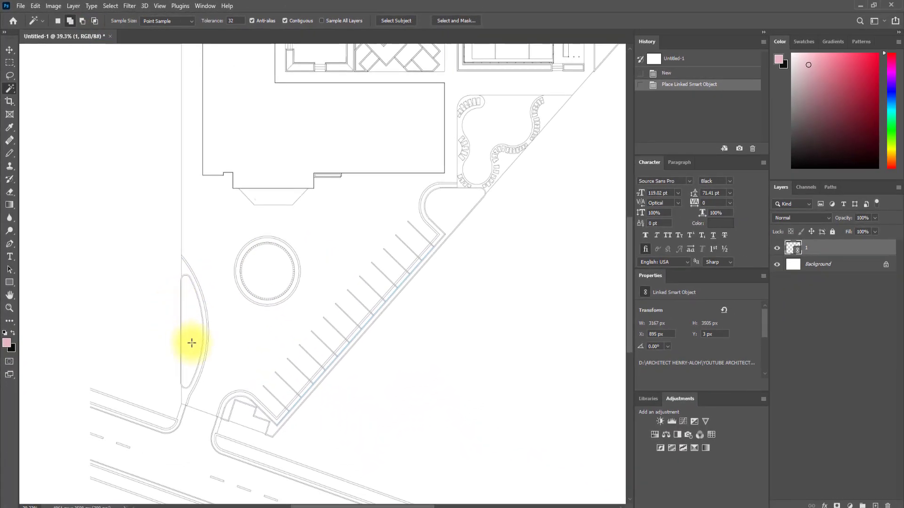
pyautogui.click(190, 335)
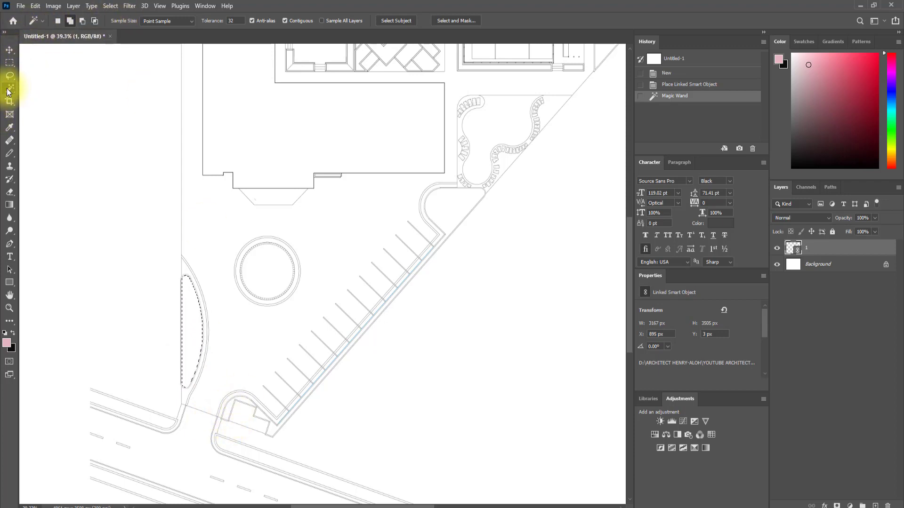
# Step: In Add to selection mode, add the green areas around the gatehouse, the strip behind the parking bays and the round planter's interior
pyautogui.click(70, 21)
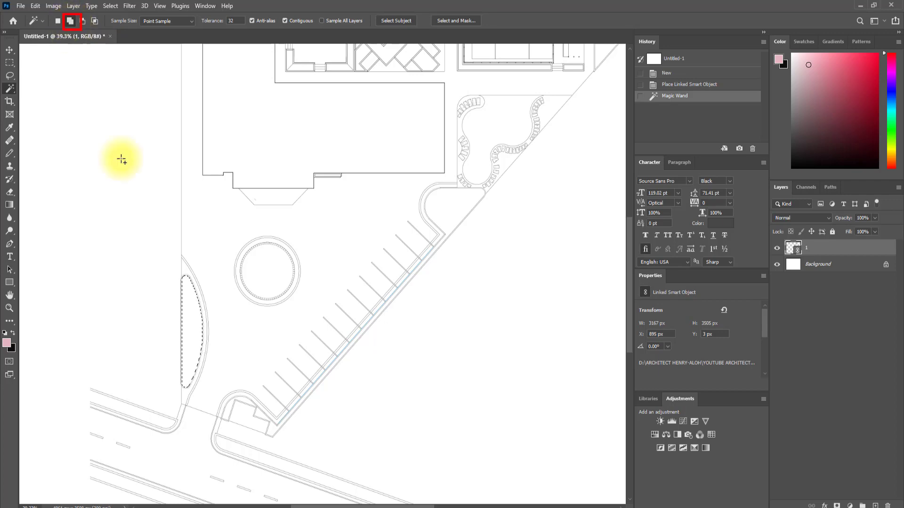
pyautogui.click(228, 413)
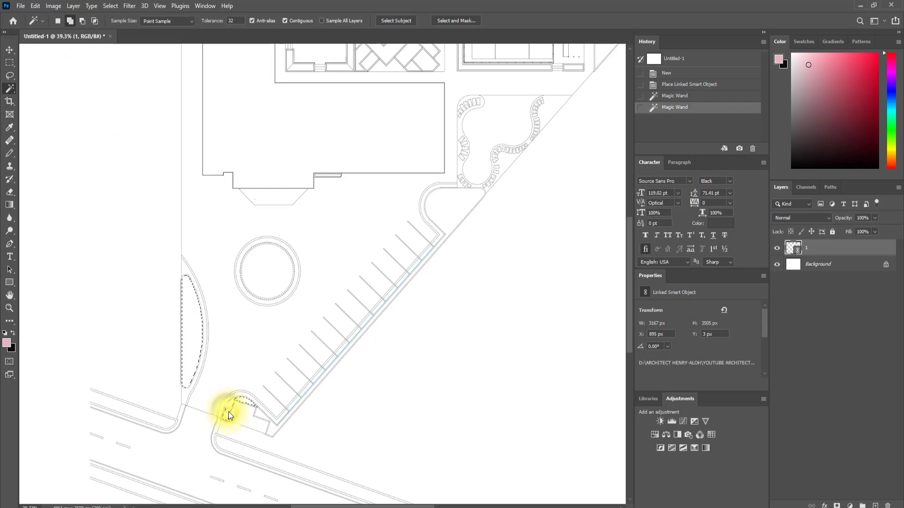
pyautogui.click(259, 414)
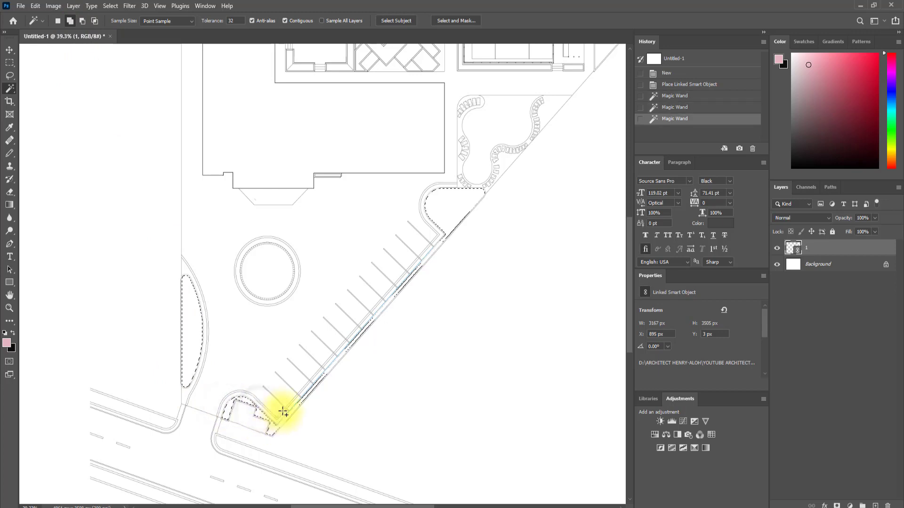
pyautogui.click(257, 275)
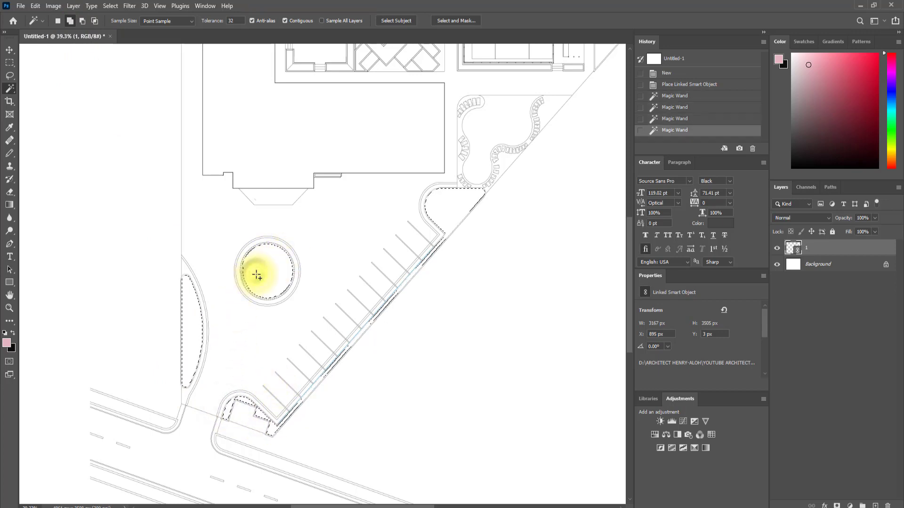
# Step: Add the pieces of the angular landscape pattern in the building's courtyard to the Magic Wand selection
pyautogui.scroll(6, 426, 157)
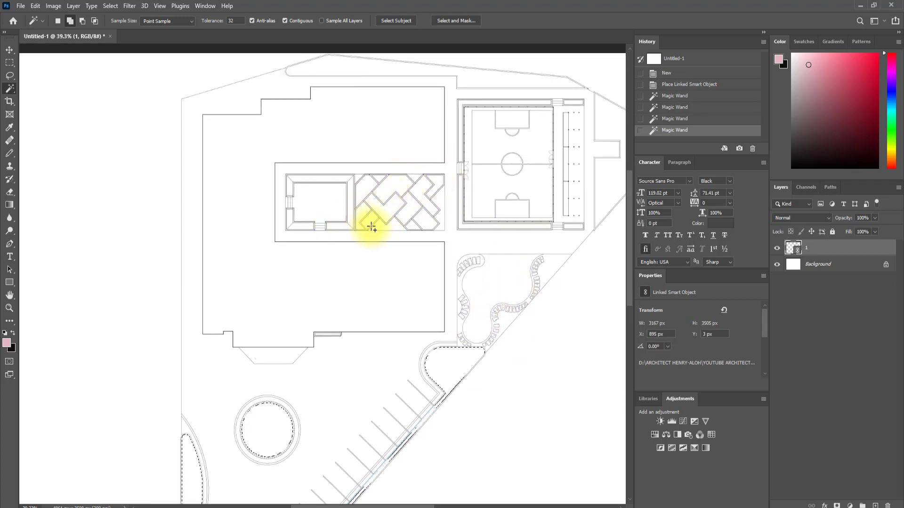
pyautogui.scroll(5, 390, 226)
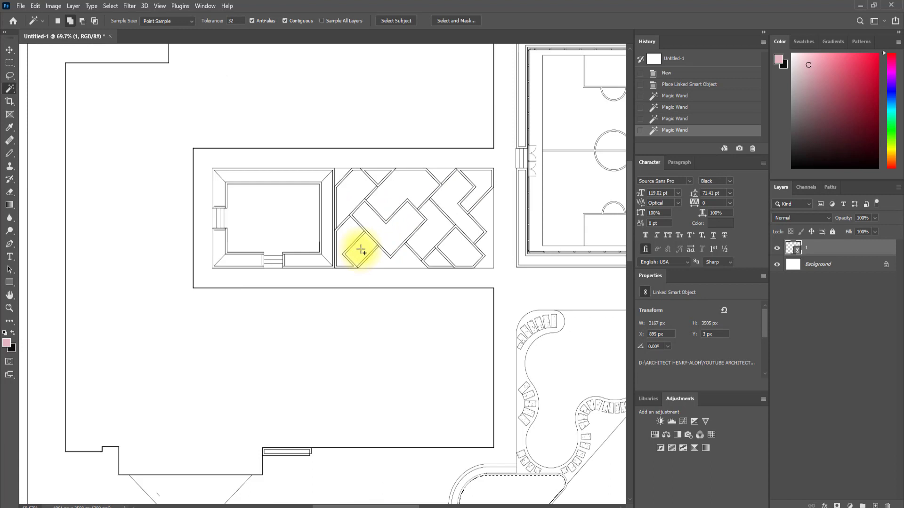
pyautogui.click(361, 250)
pyautogui.click(353, 208)
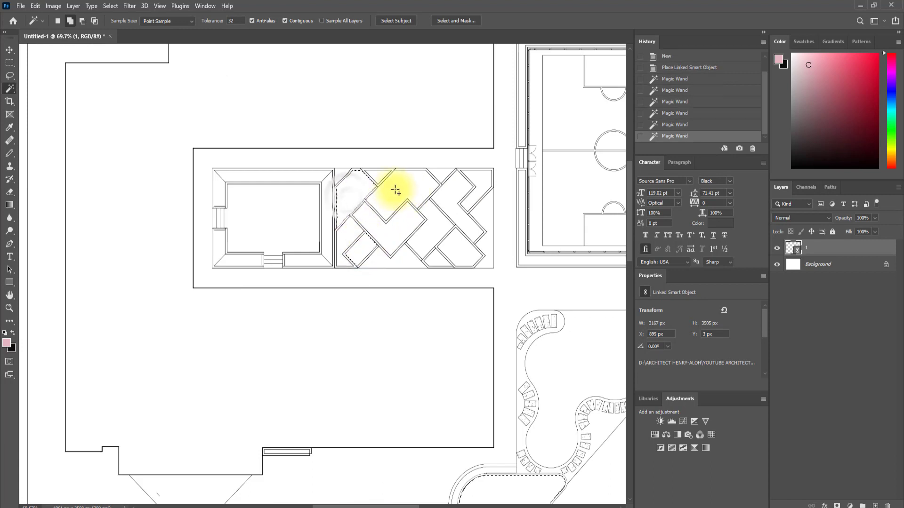
pyautogui.click(399, 190)
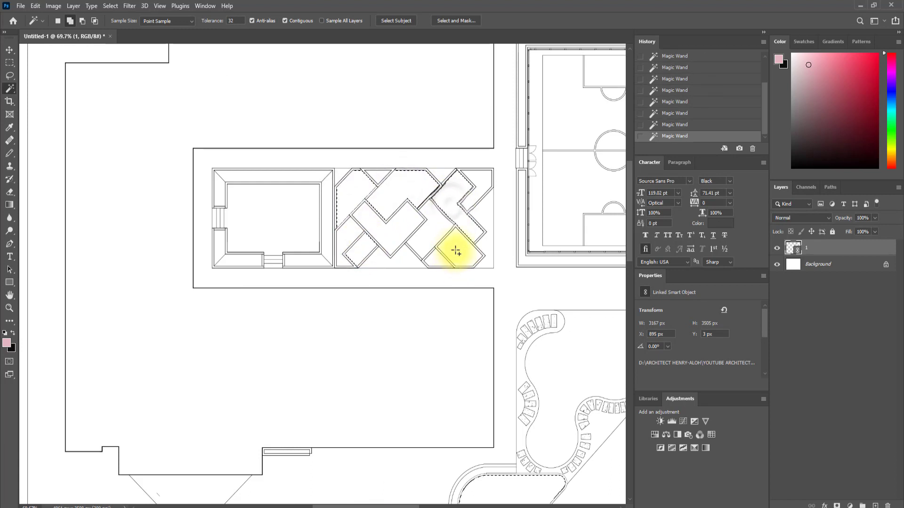
pyautogui.click(430, 237)
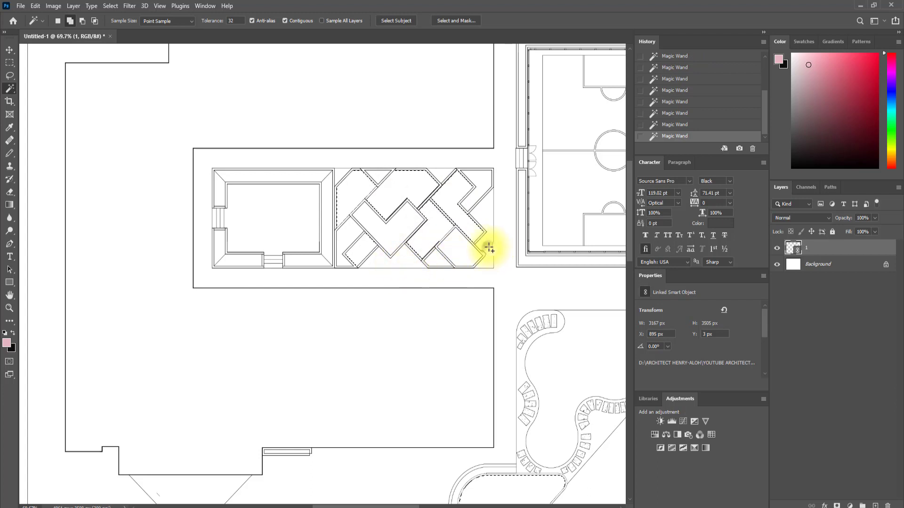
pyautogui.click(376, 230)
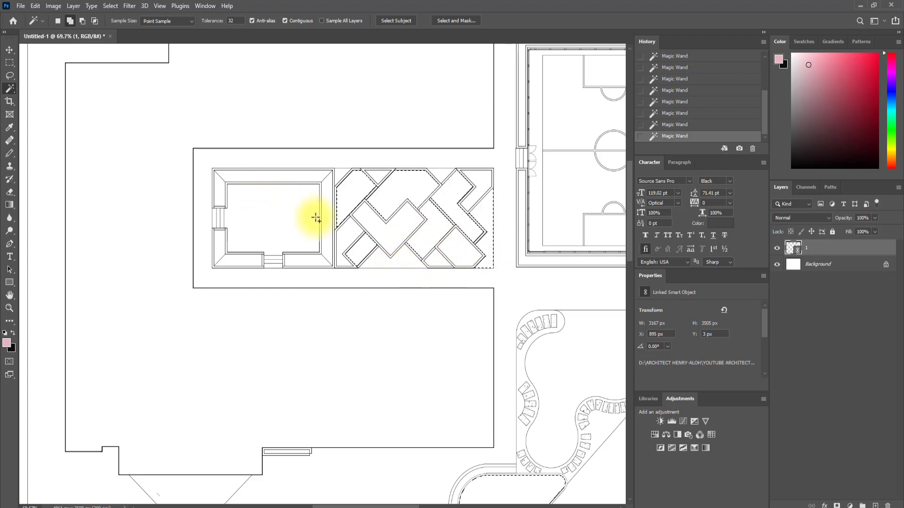
# Step: Add the border bed segments framing the rectangular courtyard area beside the angular pattern to the selection
pyautogui.click(218, 188)
pyautogui.click(223, 254)
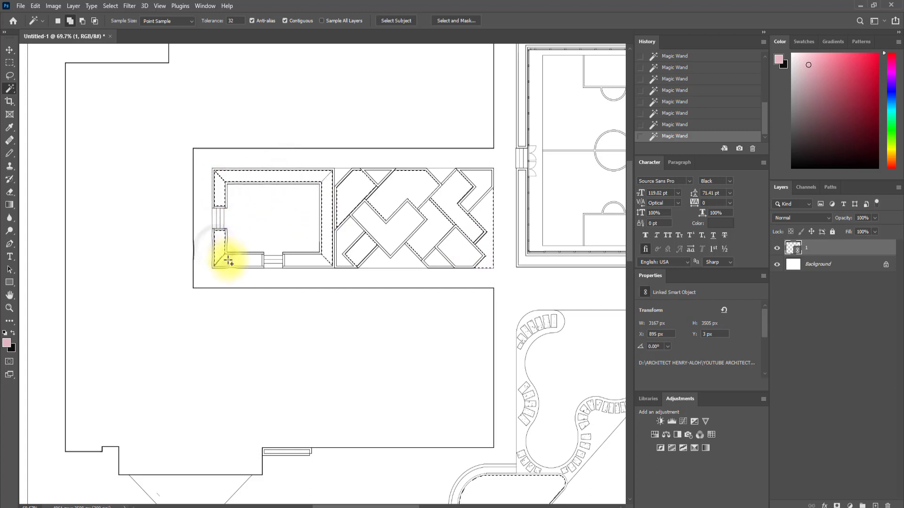
pyautogui.click(300, 262)
# Step: Add the long green strip along the north boundary and the narrow planting beds around the football pitch to the selection
pyautogui.scroll(-4, 268, 239)
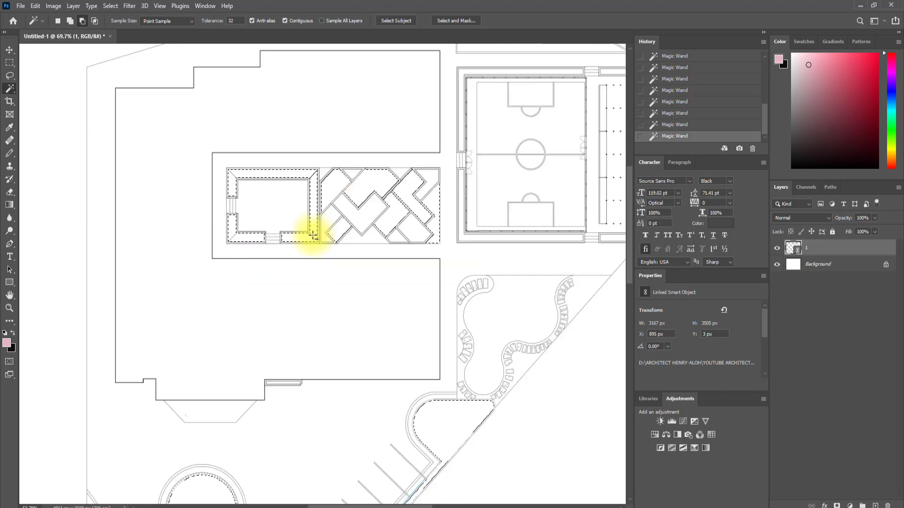
pyautogui.scroll(3, 448, 233)
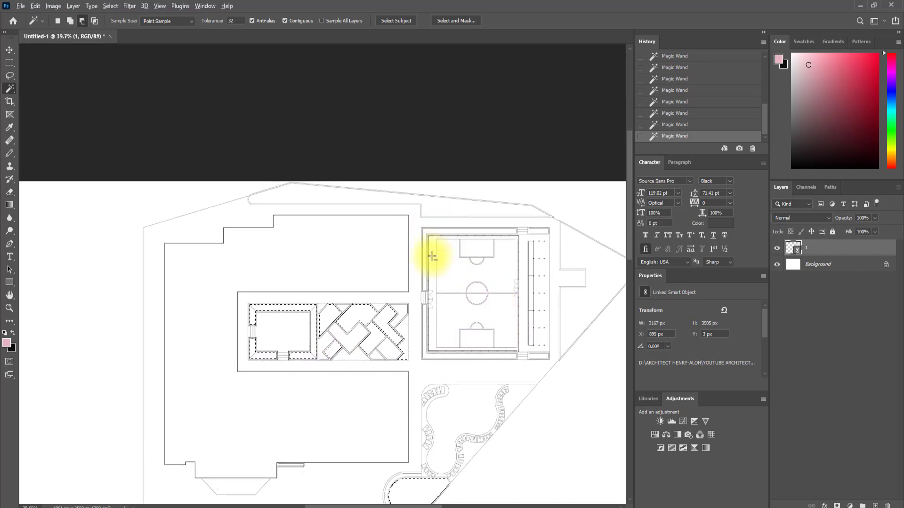
pyautogui.click(346, 167)
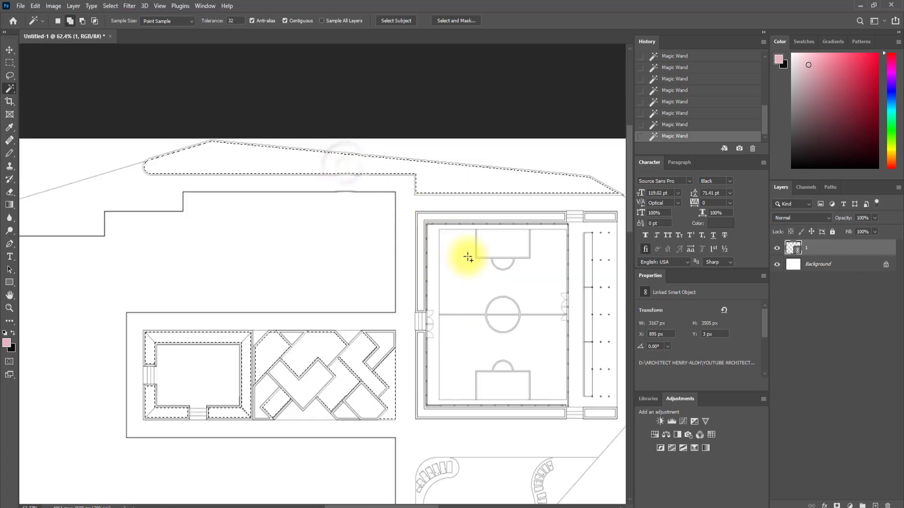
pyautogui.click(429, 266)
pyautogui.scroll(-1, 425, 434)
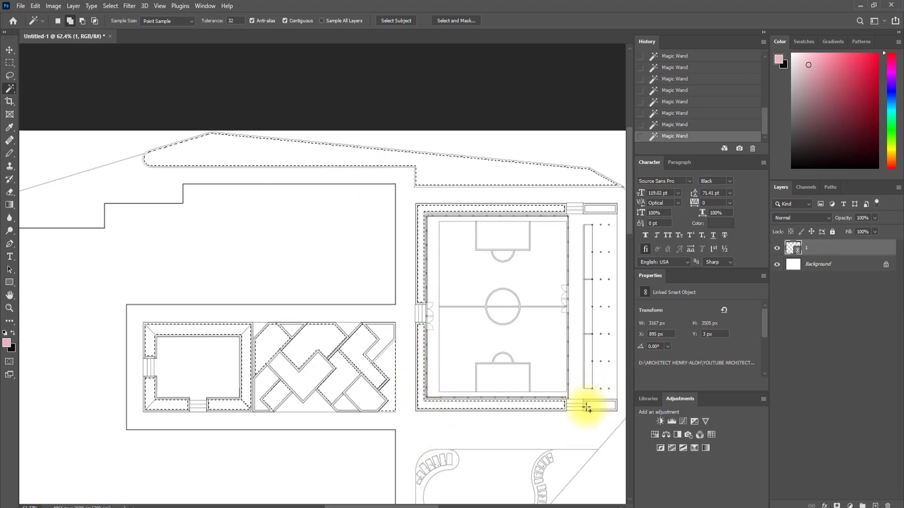
pyautogui.click(596, 209)
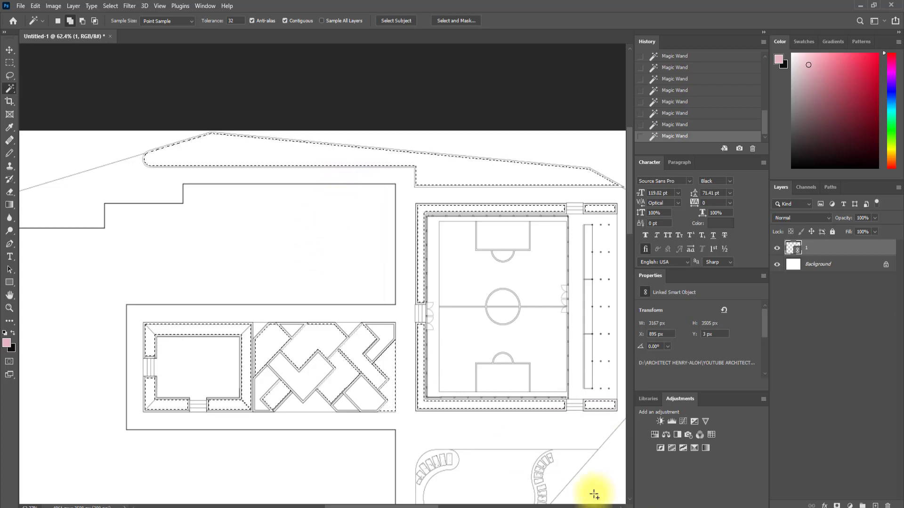
# Step: Switch to the browser, search PNGWING for 2D GRASS and look through the images for a grass texture
pyautogui.hotkey('alt', 'Tab')
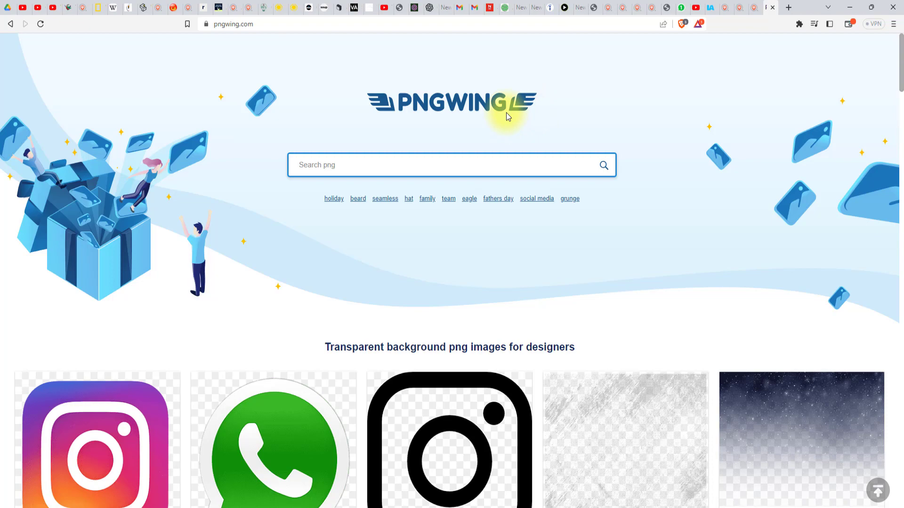
pyautogui.scroll(-9, 507, 112)
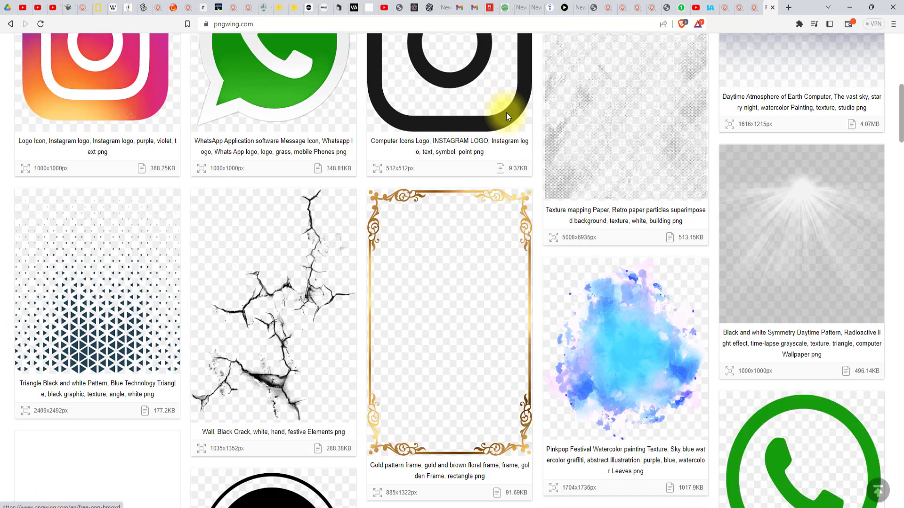
pyautogui.scroll(9, 507, 112)
pyautogui.click(402, 166)
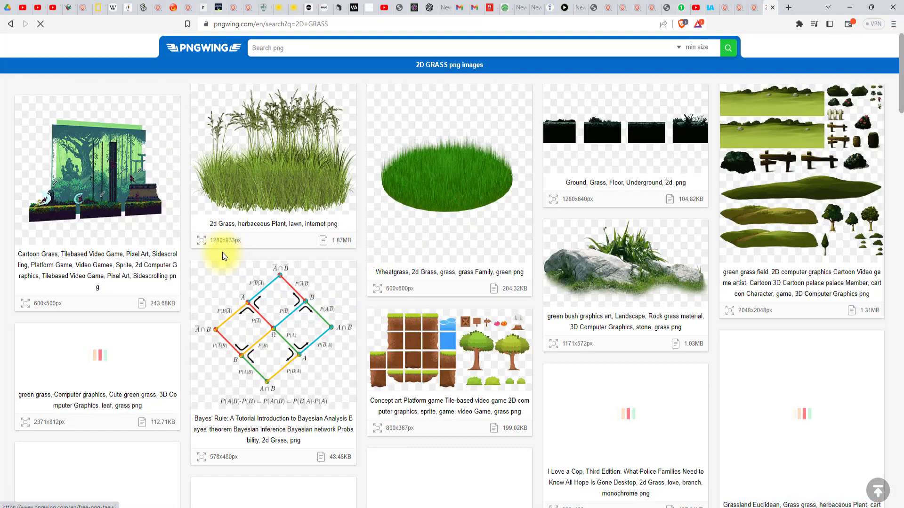
pyautogui.scroll(-7, 306, 278)
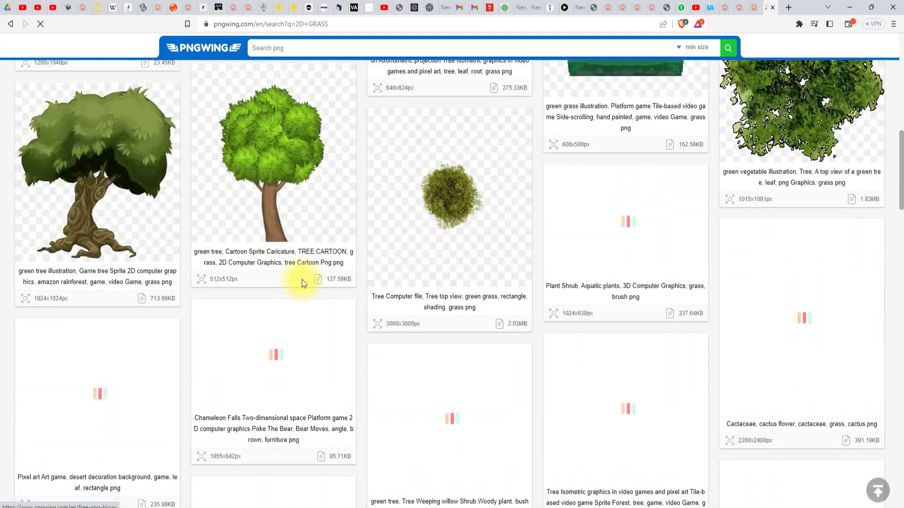
pyautogui.scroll(7, 303, 273)
pyautogui.scroll(-15, 304, 273)
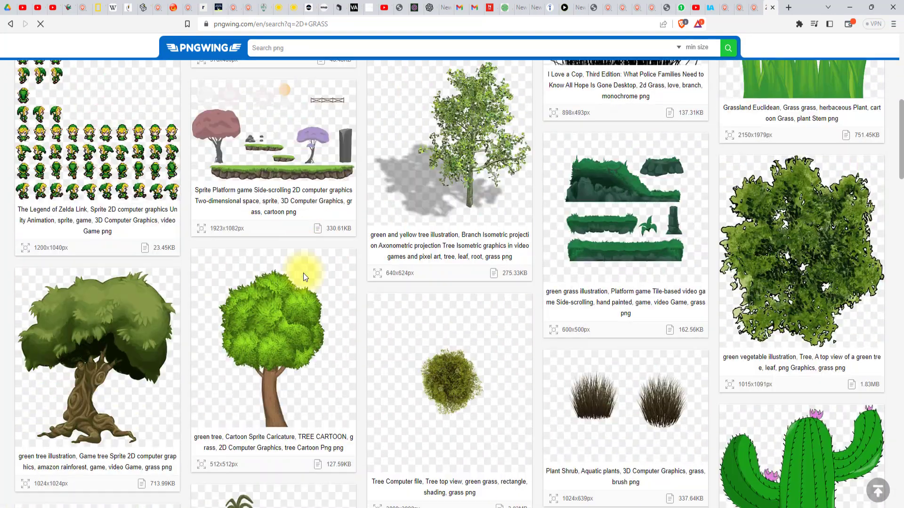
pyautogui.scroll(-4, 303, 273)
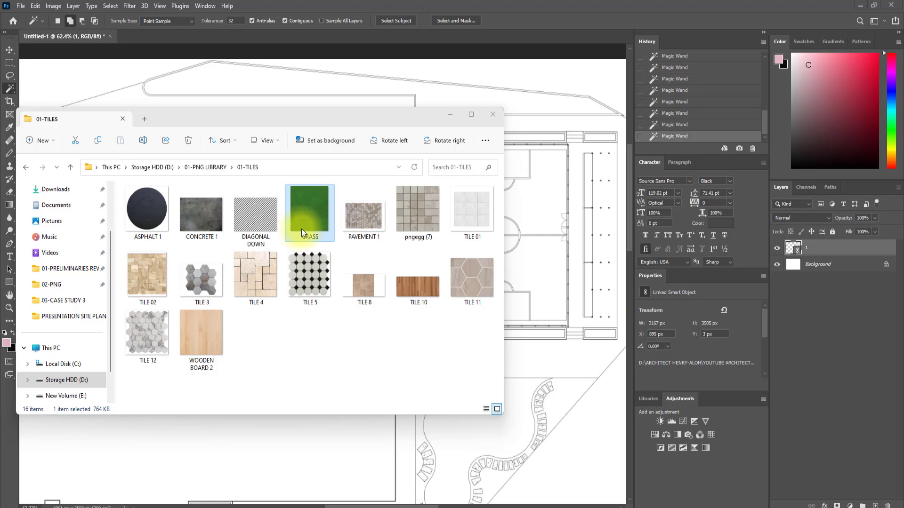
# Step: Open the GRASS image from the 01-TILES folder as a separate document in Photoshop
pyautogui.moveTo(305, 221); pyautogui.dragTo(197, 33)
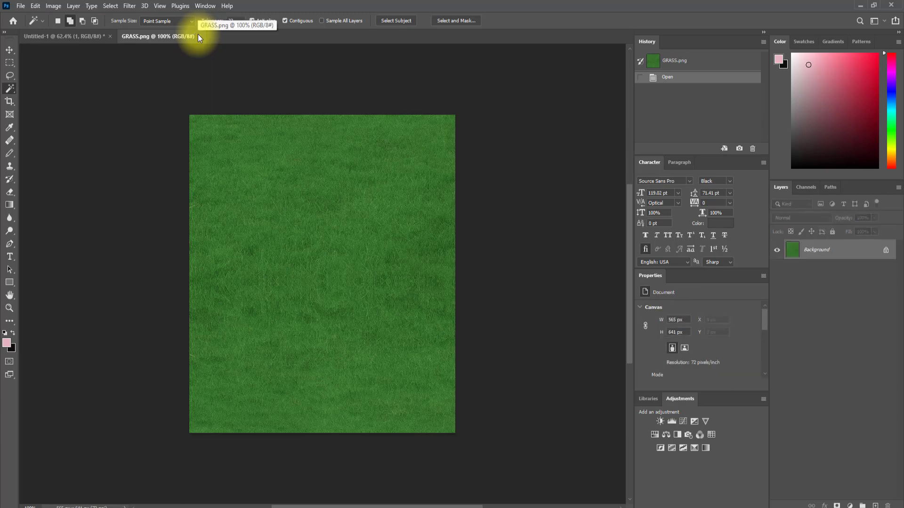
# Step: Define the open grass image as a pattern named GRASS 1
pyautogui.click(9, 49)
pyautogui.click(263, 214)
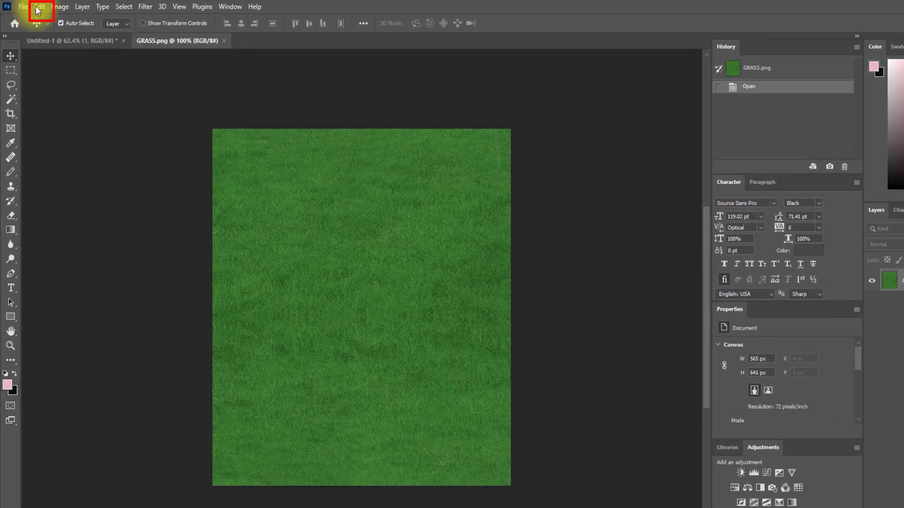
pyautogui.click(38, 8)
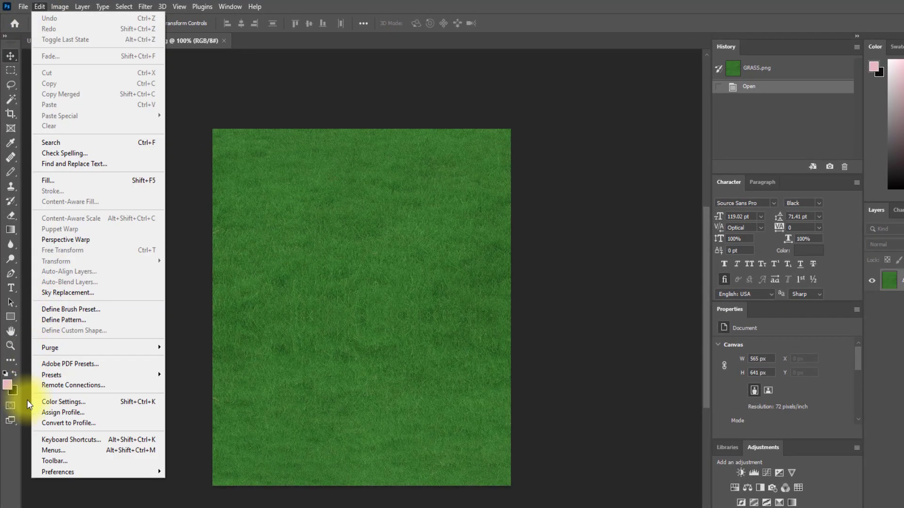
pyautogui.click(67, 321)
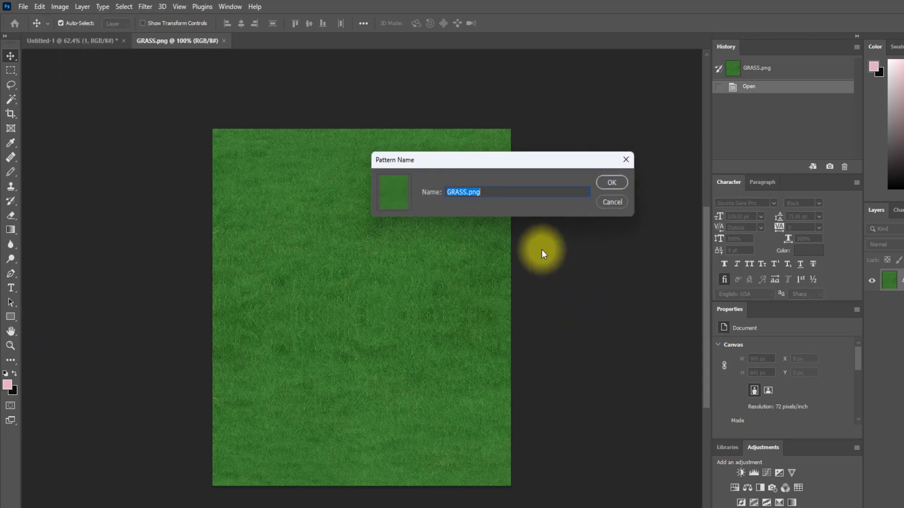
pyautogui.write('GR')
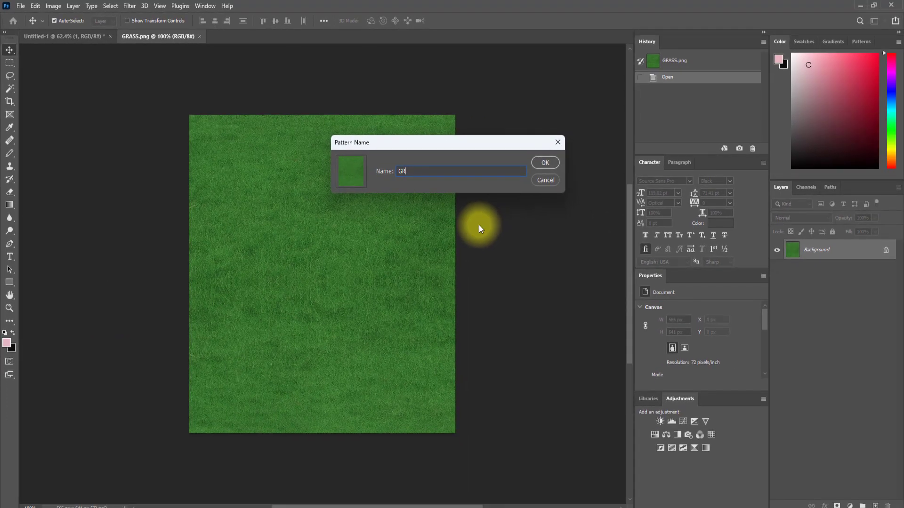
pyautogui.write('ASS 1')
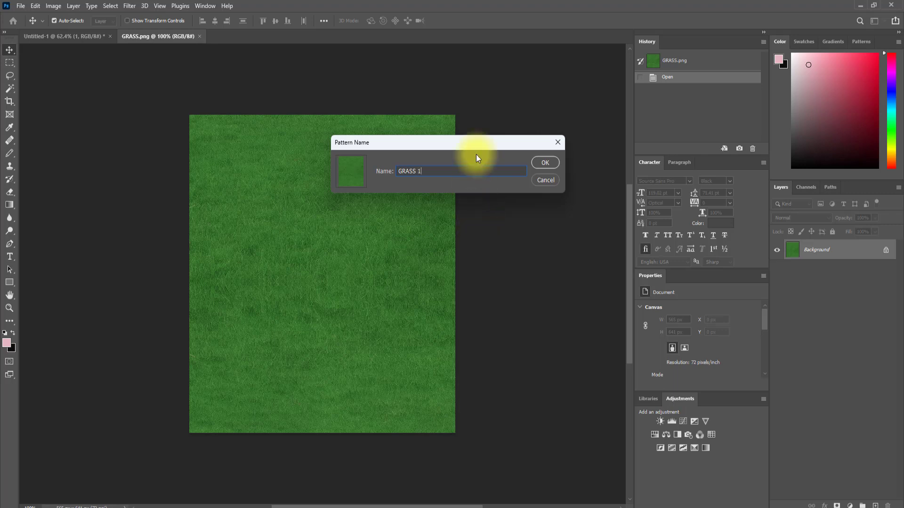
pyautogui.click(548, 163)
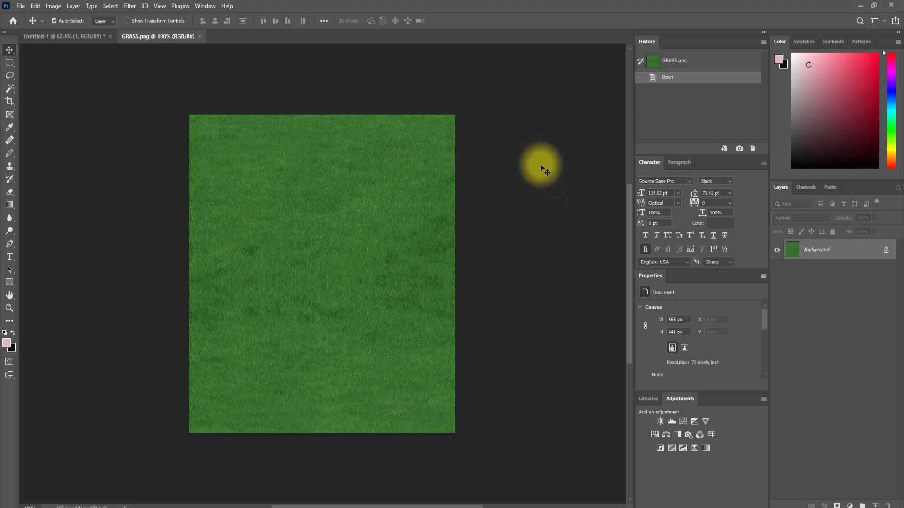
# Step: Return to the site plan document and add the triangular area east of the football pitch to the Magic Wand selection
pyautogui.click(45, 36)
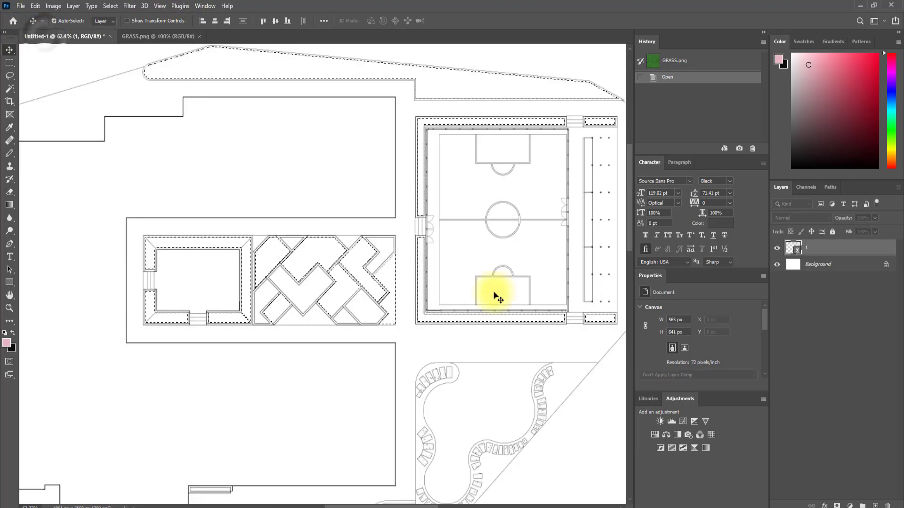
pyautogui.click(10, 88)
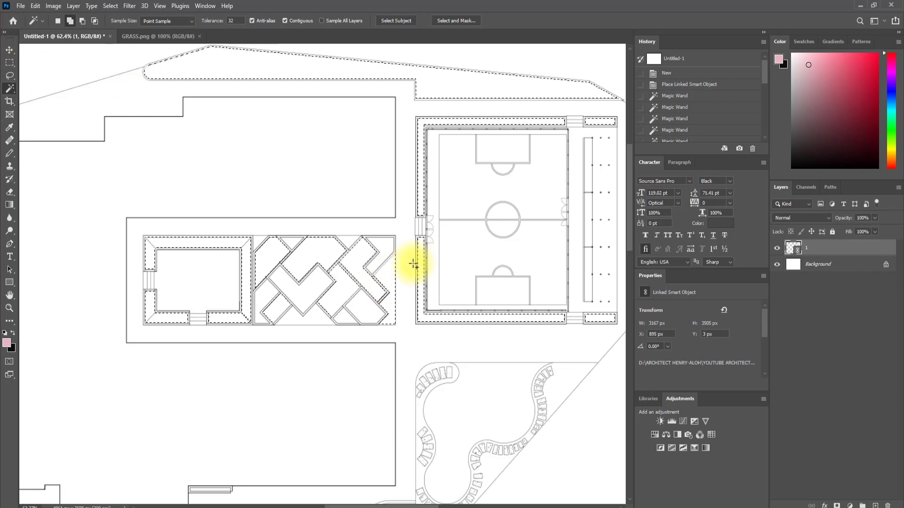
pyautogui.scroll(-3, 453, 282)
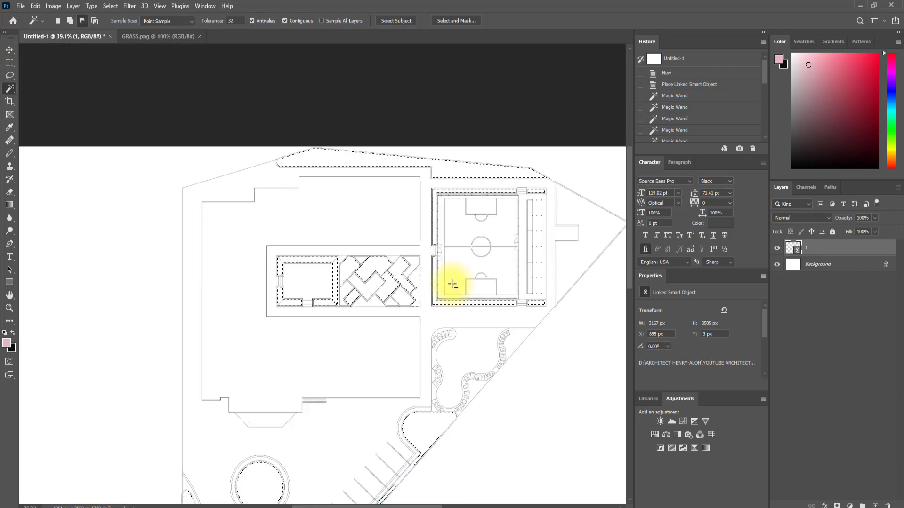
pyautogui.click(579, 258)
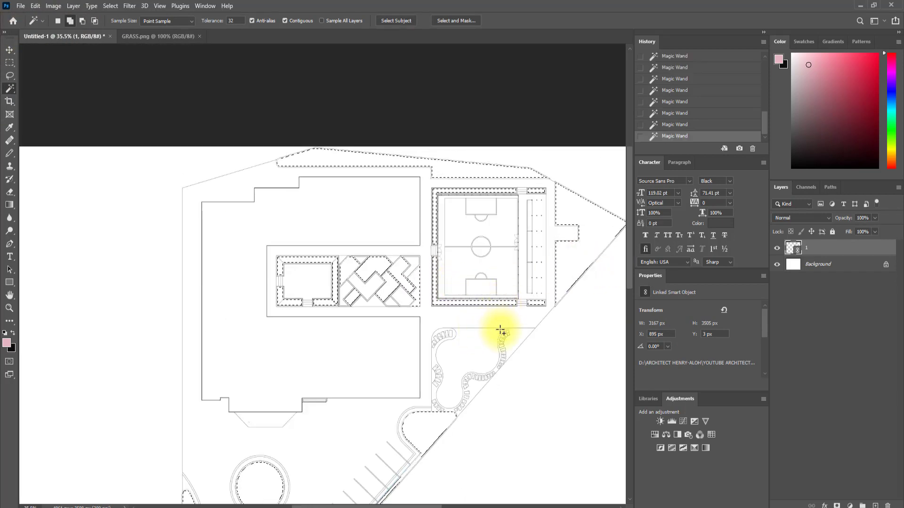
# Step: Collapse the History and Properties panel column, then copy the selected green areas from the Background layer to a new layer
pyautogui.scroll(-1, 377, 325)
pyautogui.scroll(-3, 262, 319)
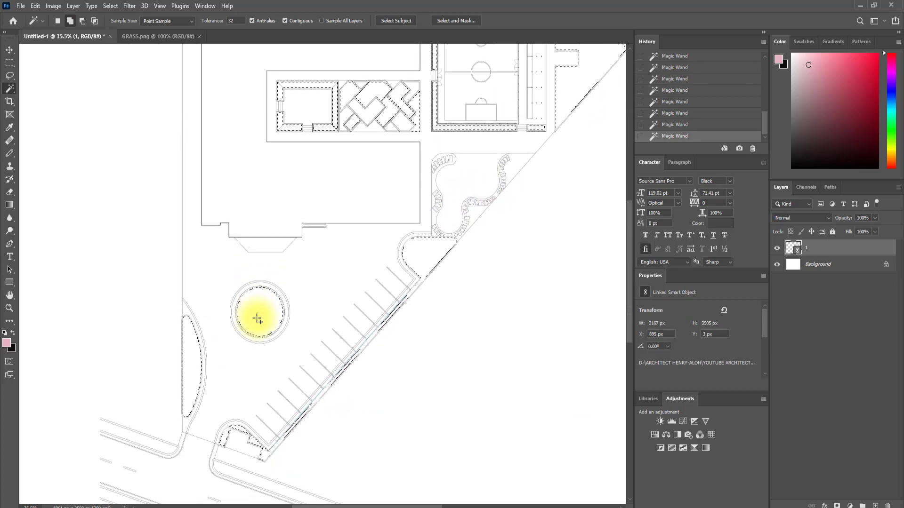
pyautogui.click(763, 32)
pyautogui.scroll(4, 436, 189)
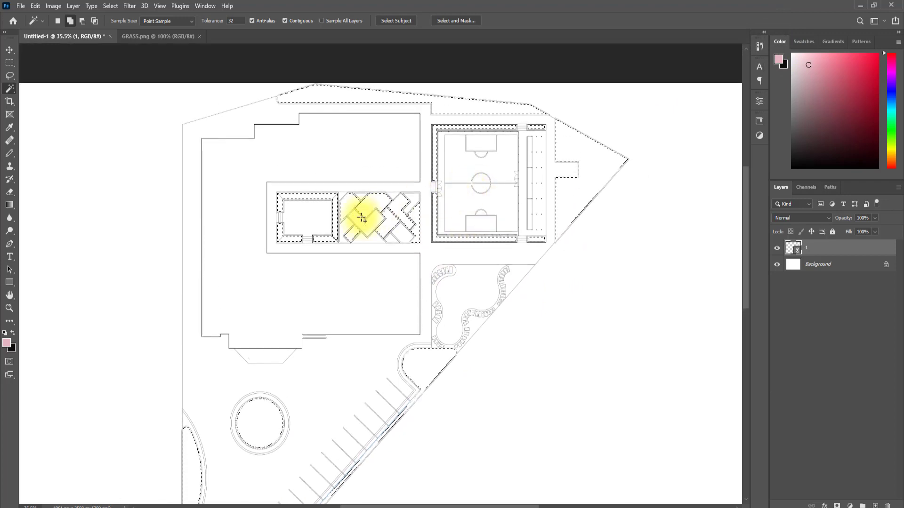
pyautogui.scroll(-3, 371, 200)
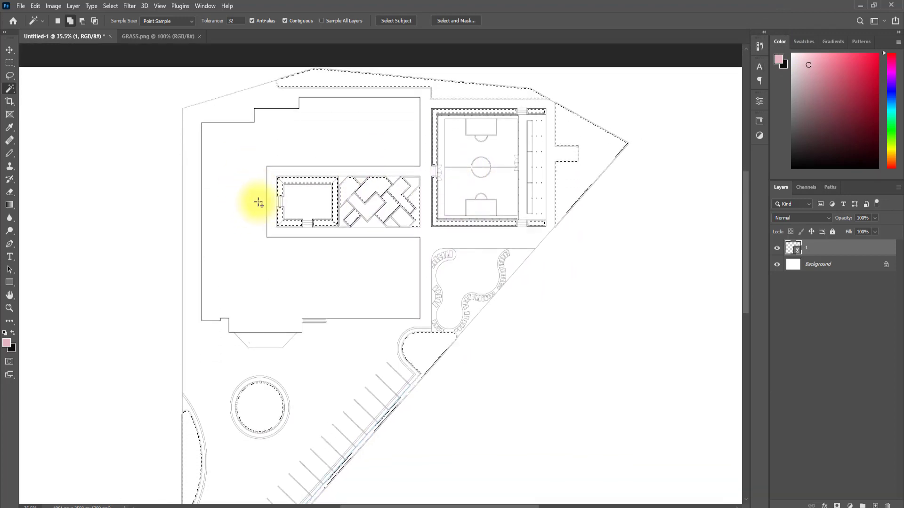
pyautogui.click(806, 267)
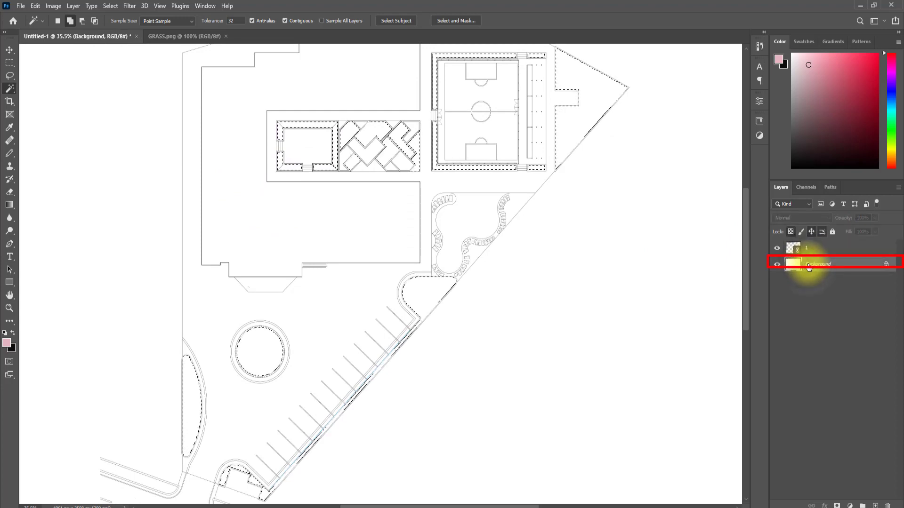
pyautogui.rightClick(431, 290)
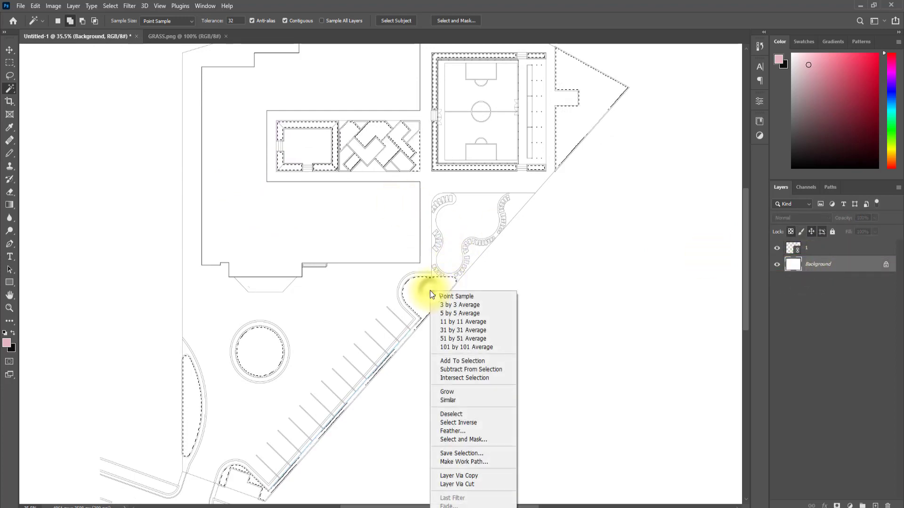
pyautogui.click(456, 476)
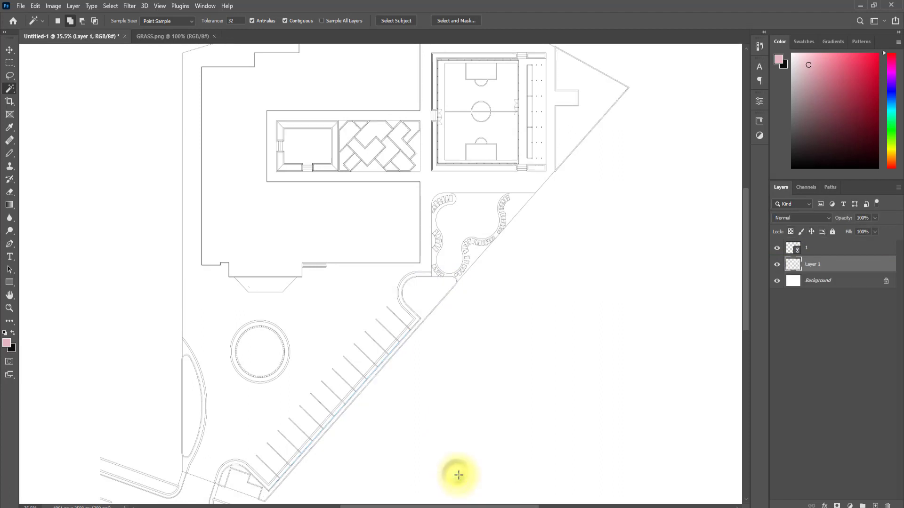
# Step: Apply a Pattern Overlay to the copied green areas layer using the new GRASS 1 pattern
pyautogui.doubleClick(855, 269)
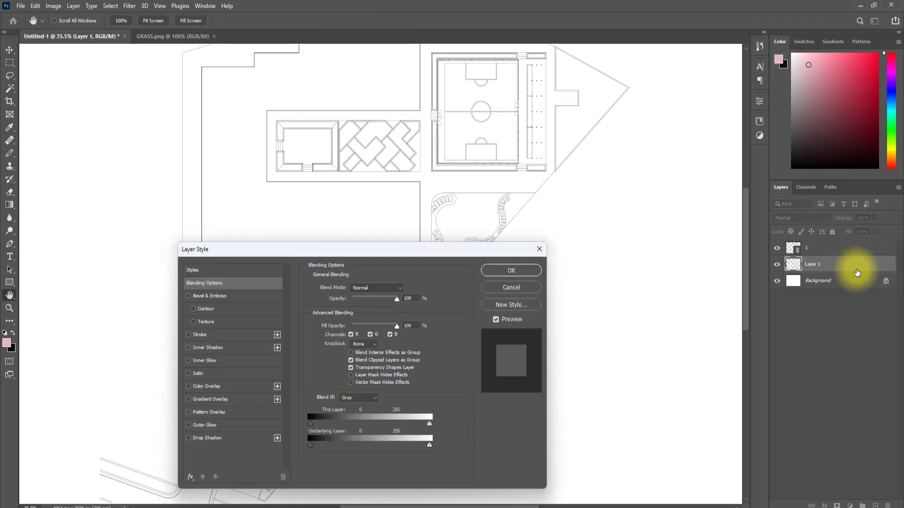
pyautogui.click(189, 412)
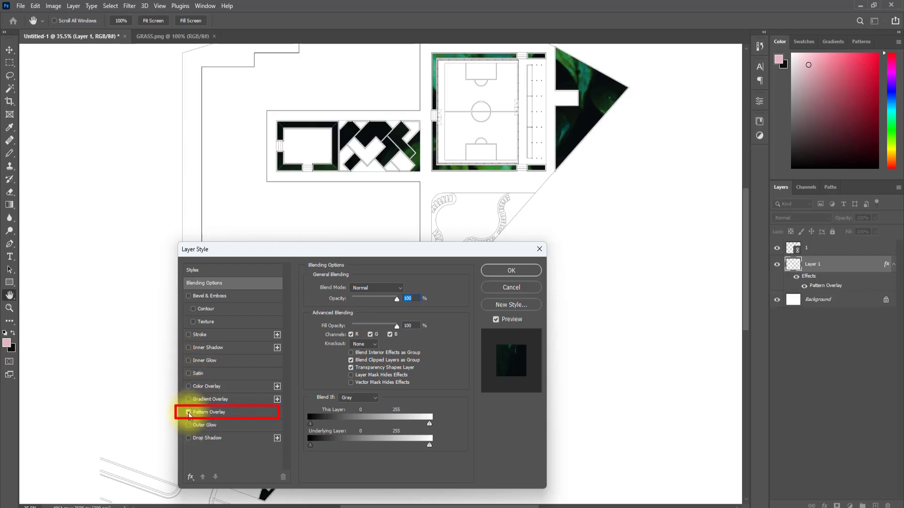
pyautogui.click(215, 408)
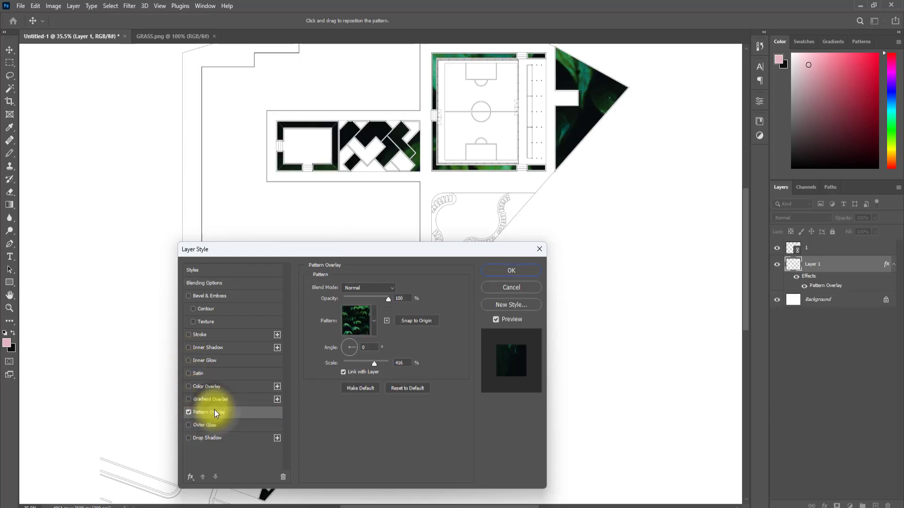
pyautogui.click(372, 321)
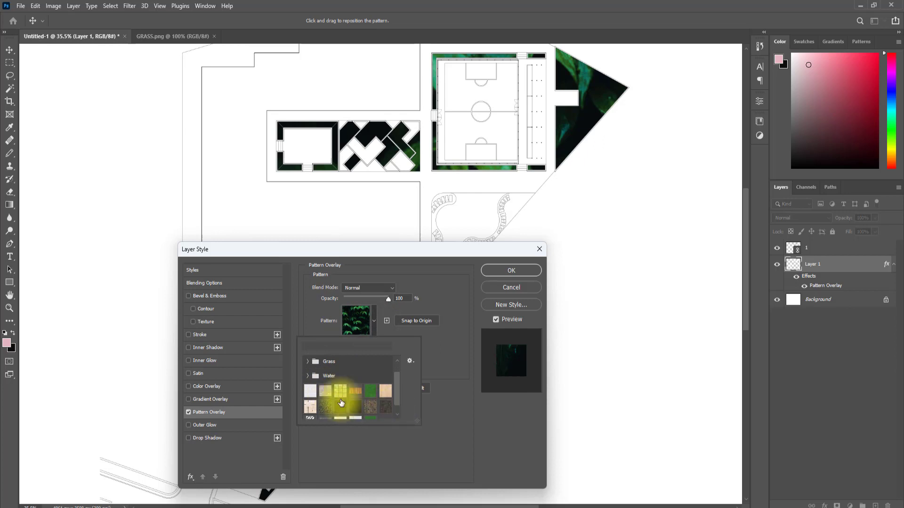
pyautogui.scroll(-1, 341, 403)
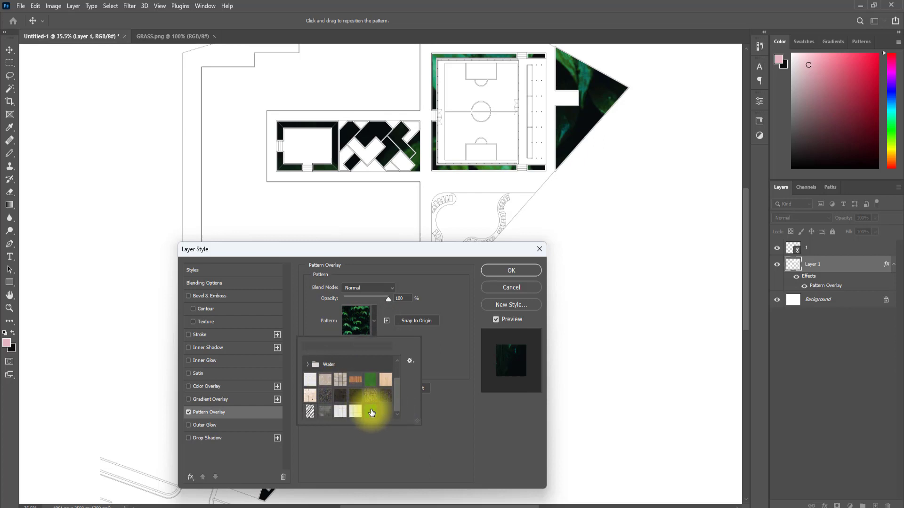
pyautogui.click(371, 413)
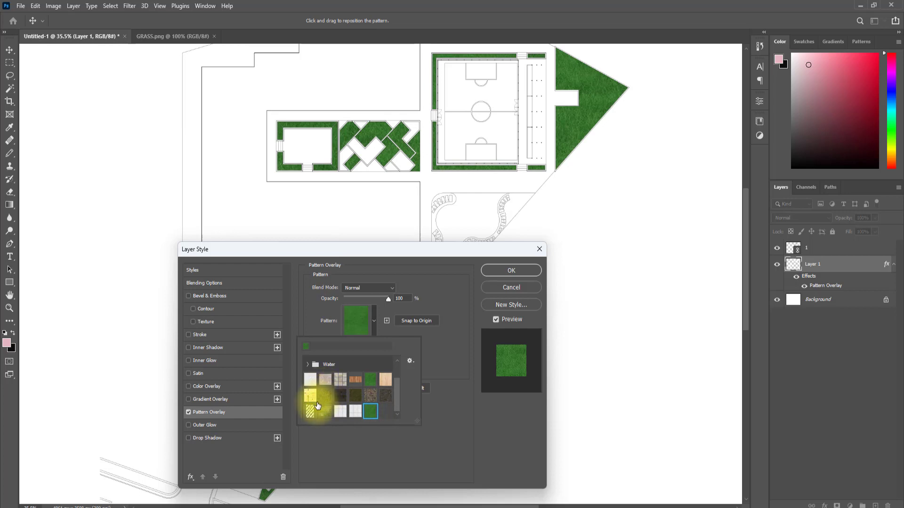
# Step: Reduce the grass Pattern Overlay's scale to 39% and apply the layer style
pyautogui.click(429, 351)
pyautogui.moveTo(374, 365); pyautogui.dragTo(352, 361)
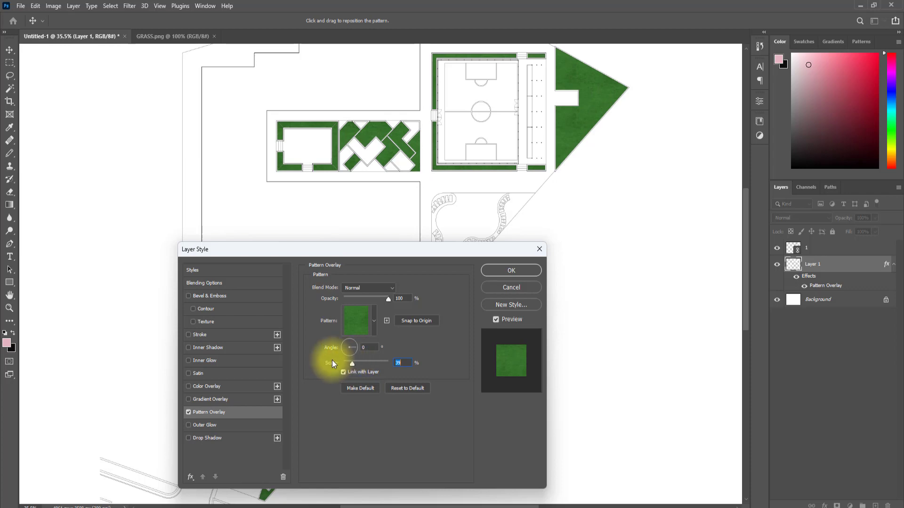
pyautogui.click(509, 272)
pyautogui.press('w')
# Step: Examine the grass fill in the courtyard, around the football pitch and along the parking area
pyautogui.scroll(2, 421, 184)
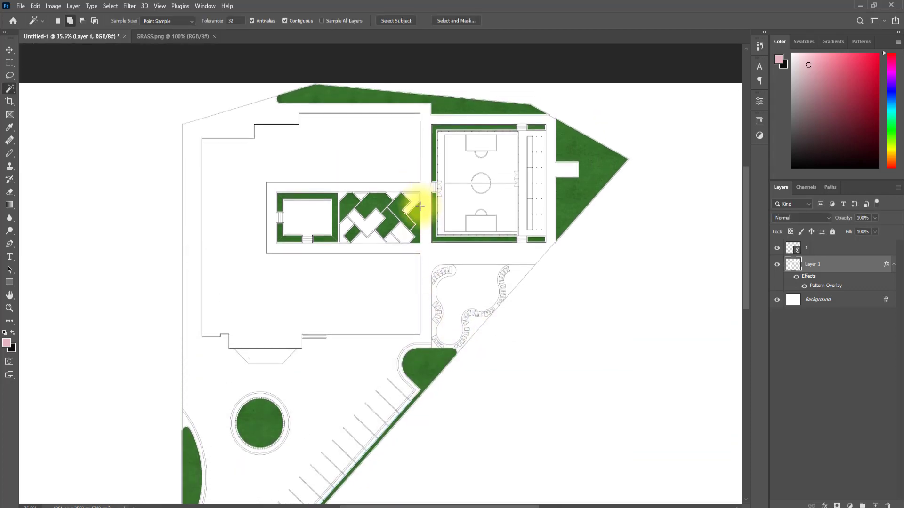
pyautogui.scroll(5, 426, 203)
pyautogui.scroll(2, 432, 226)
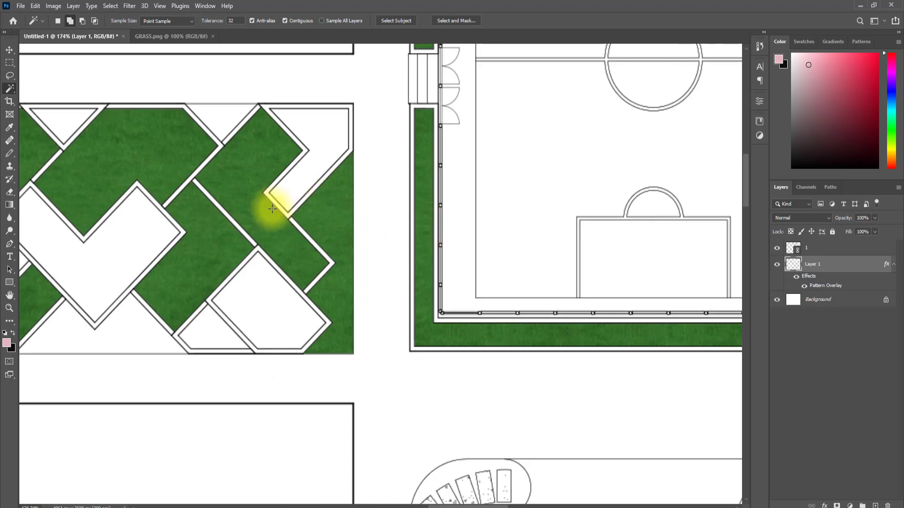
pyautogui.scroll(-5, 272, 209)
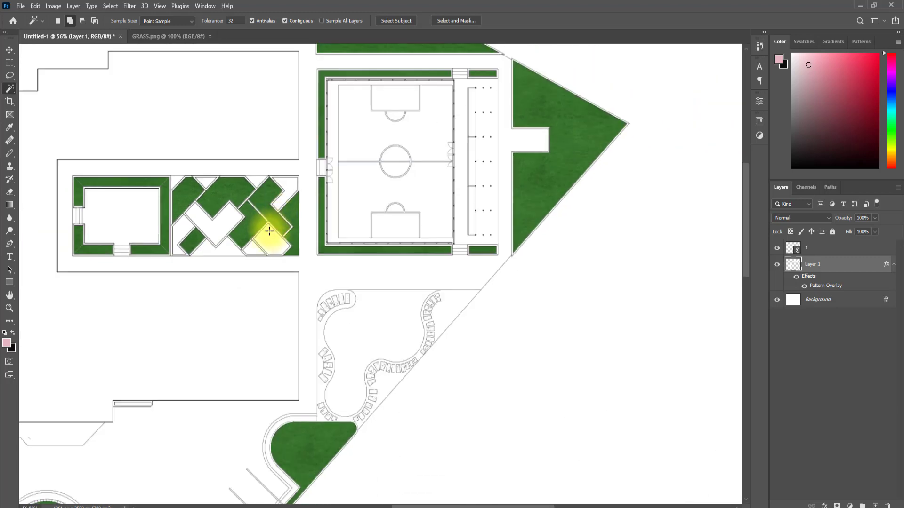
pyautogui.scroll(-1, 367, 287)
pyautogui.scroll(1, 498, 198)
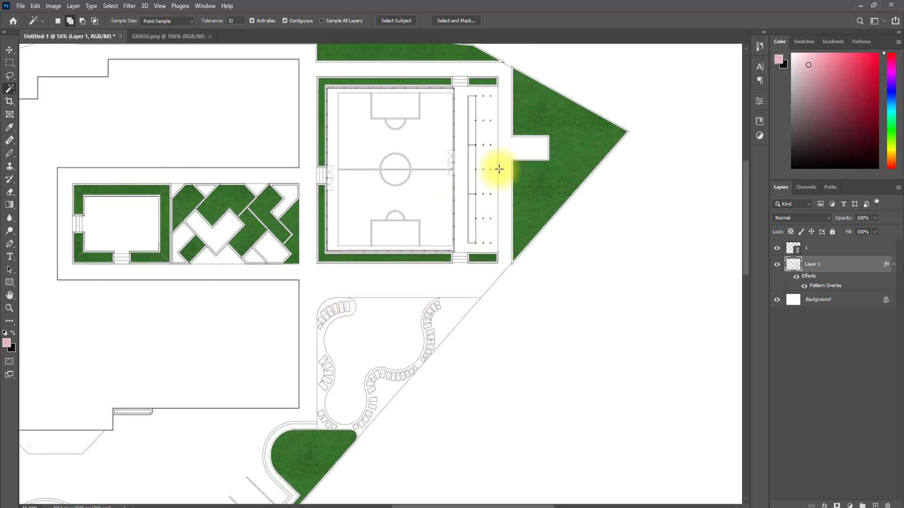
pyautogui.scroll(-1, 311, 372)
pyautogui.scroll(-3, 311, 371)
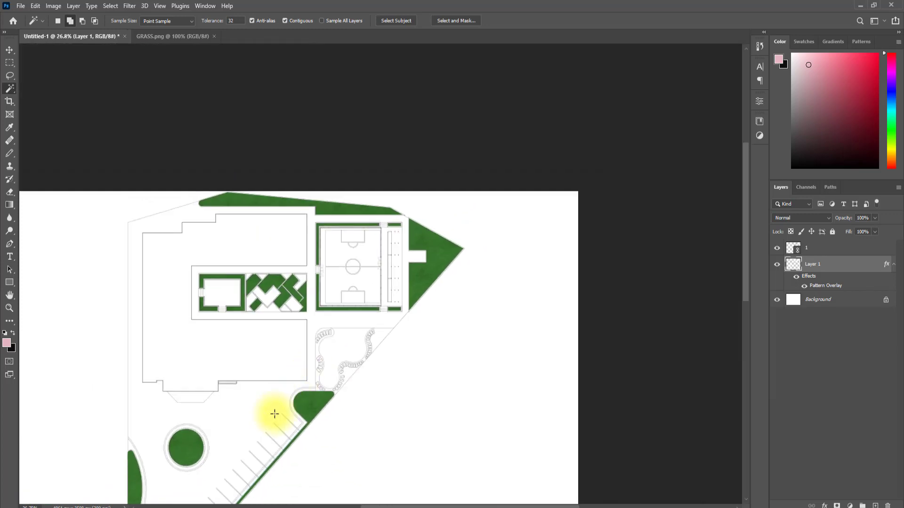
pyautogui.scroll(1, 236, 419)
pyautogui.scroll(1, 227, 464)
pyautogui.scroll(-2, 248, 422)
pyautogui.scroll(4, 200, 462)
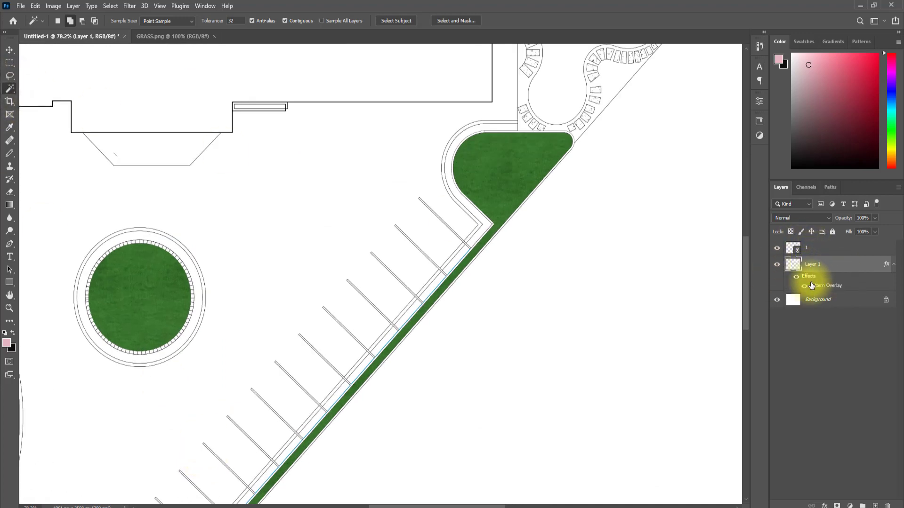
# Step: Rename the grass layer as GREEN AREA
pyautogui.click(807, 248)
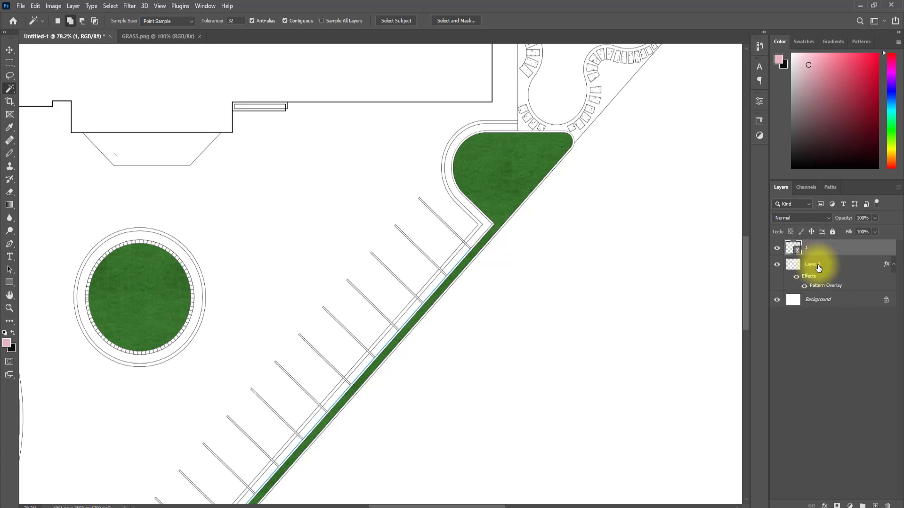
pyautogui.doubleClick(818, 268)
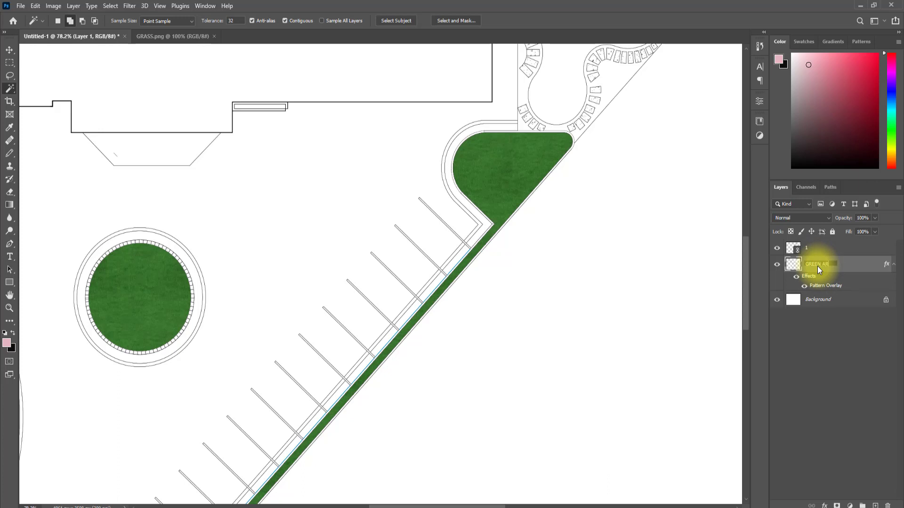
pyautogui.write('GREEN AREA')
pyautogui.click(838, 366)
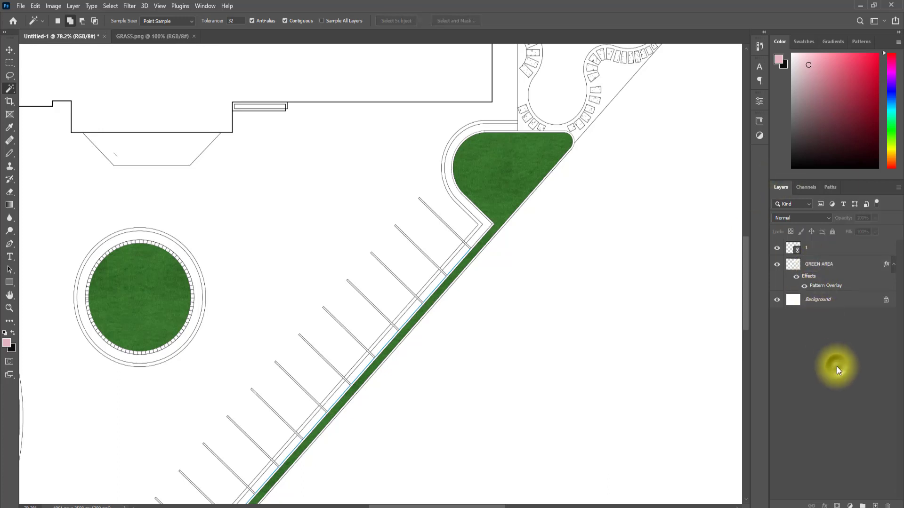
# Step: Make the site plan layer 1 active and collapse the effects list of the GREEN AREA layer
pyautogui.scroll(-1, 268, 298)
pyautogui.scroll(-5, 267, 299)
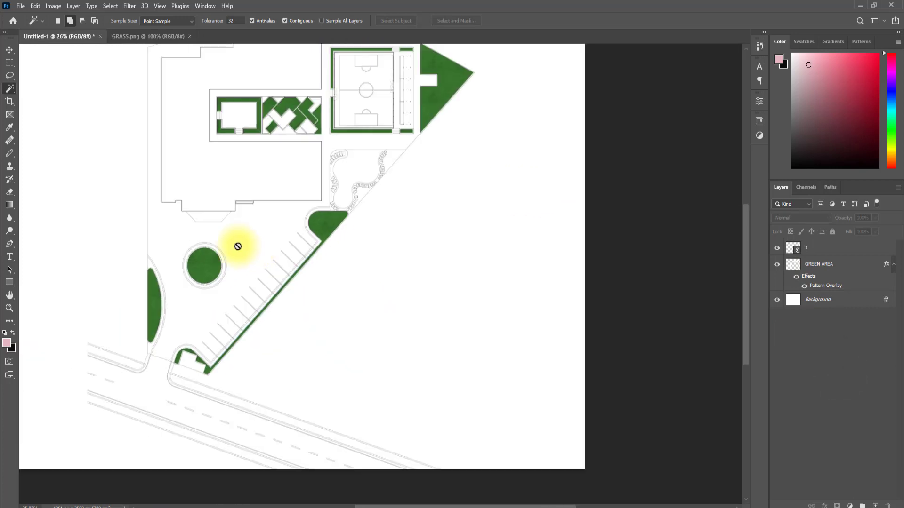
pyautogui.click(816, 251)
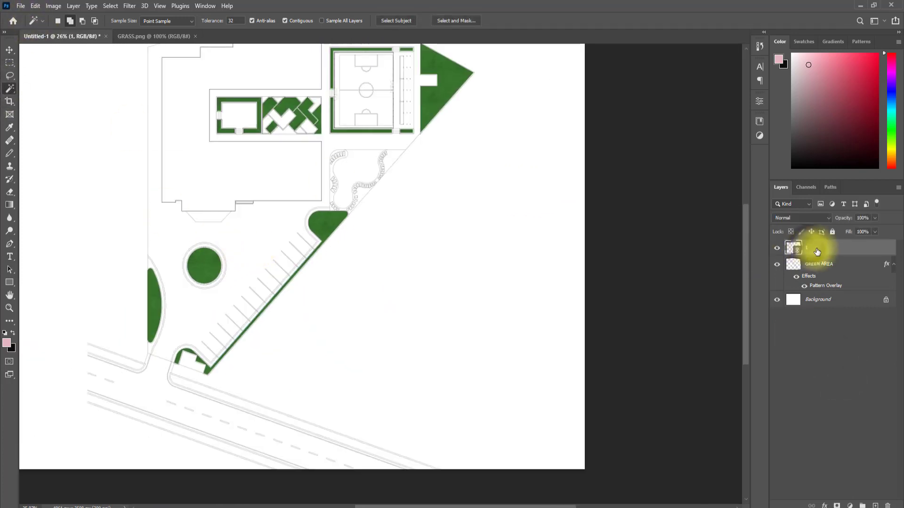
pyautogui.click(893, 266)
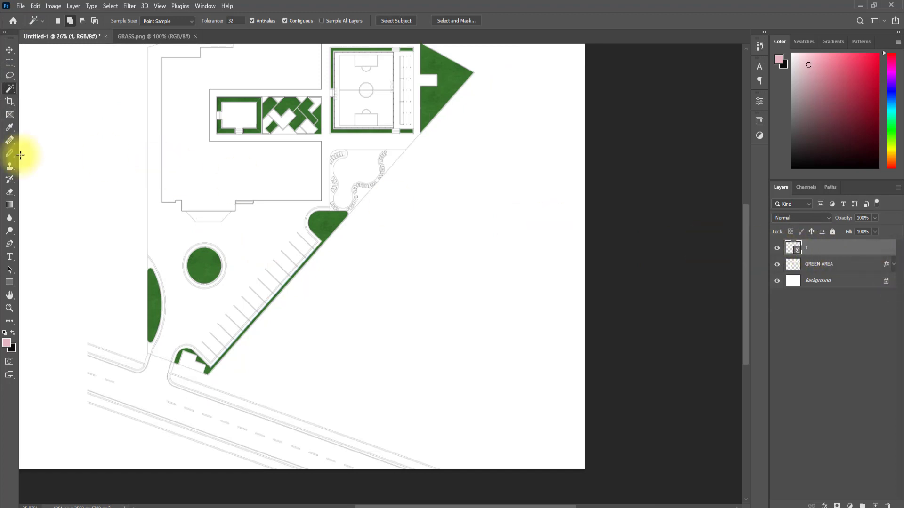
# Step: Select the open ground around the school building and add the rings around the circular planter with the Magic Wand
pyautogui.click(248, 254)
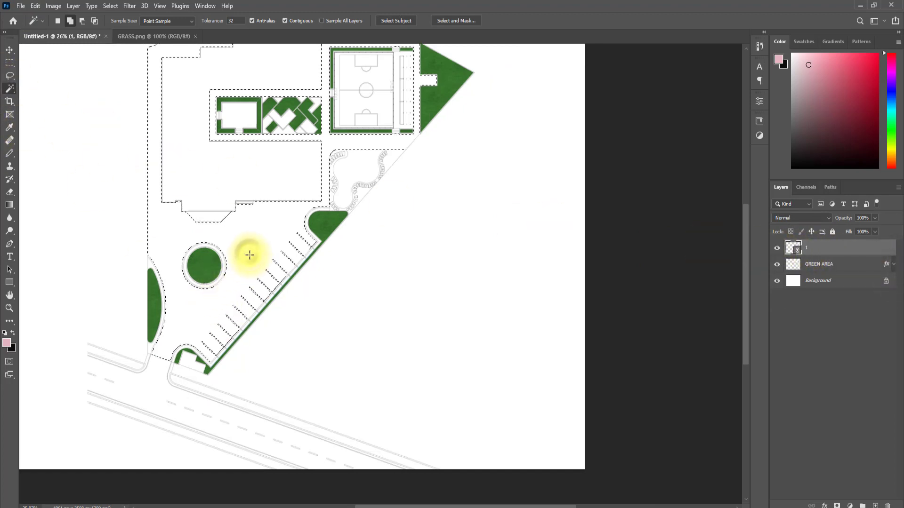
pyautogui.scroll(3, 268, 146)
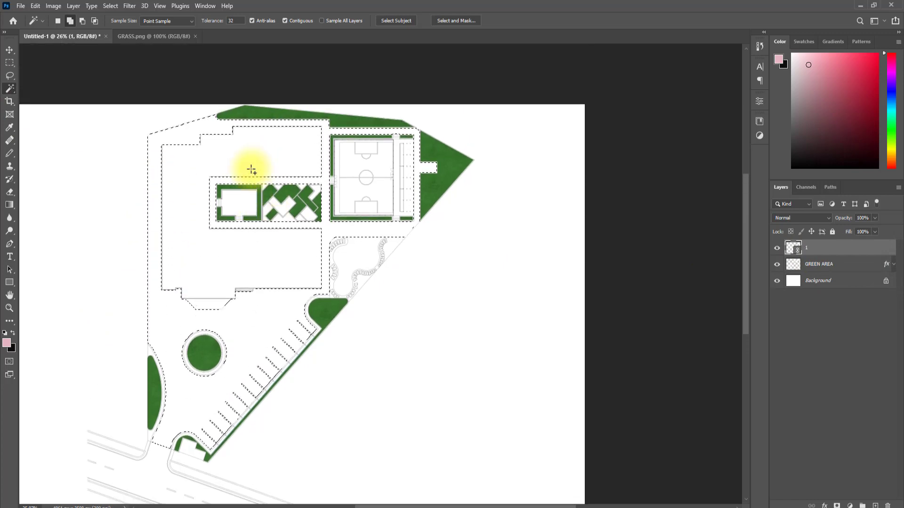
pyautogui.scroll(5, 196, 395)
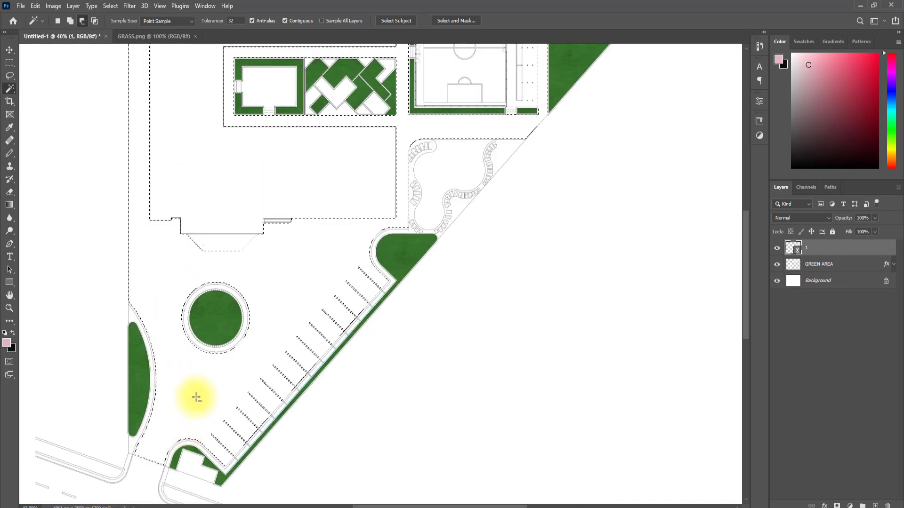
pyautogui.click(194, 266)
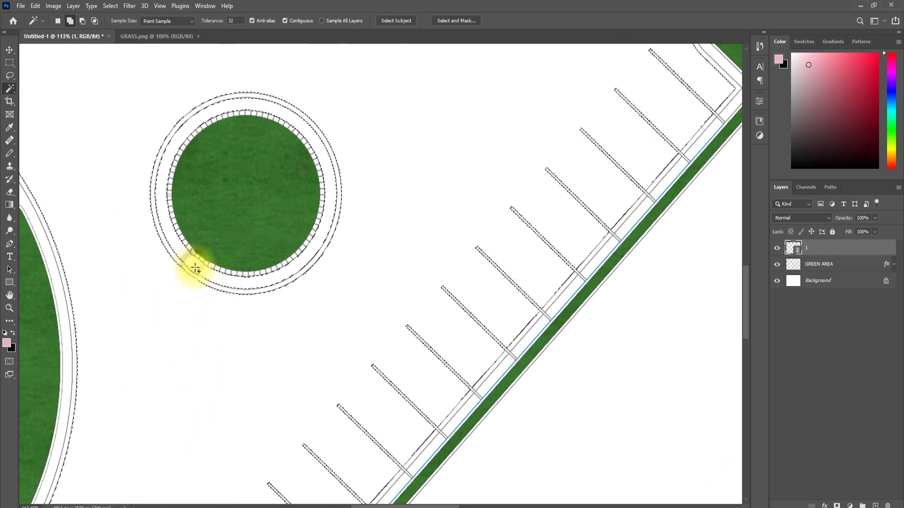
# Step: Add the curb strip around the grass bed beside the site entrance to the selection
pyautogui.scroll(-2, 315, 279)
pyautogui.scroll(-3, 316, 279)
pyautogui.scroll(-2, 329, 403)
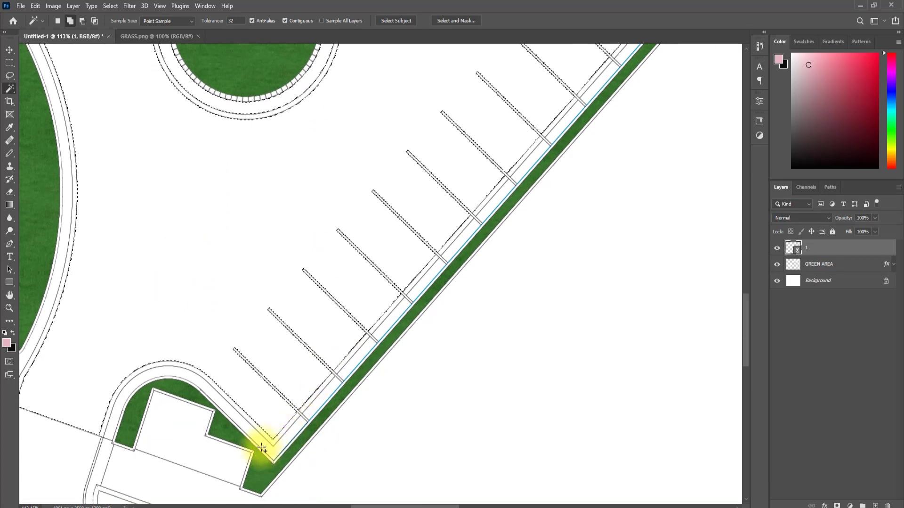
pyautogui.click(117, 398)
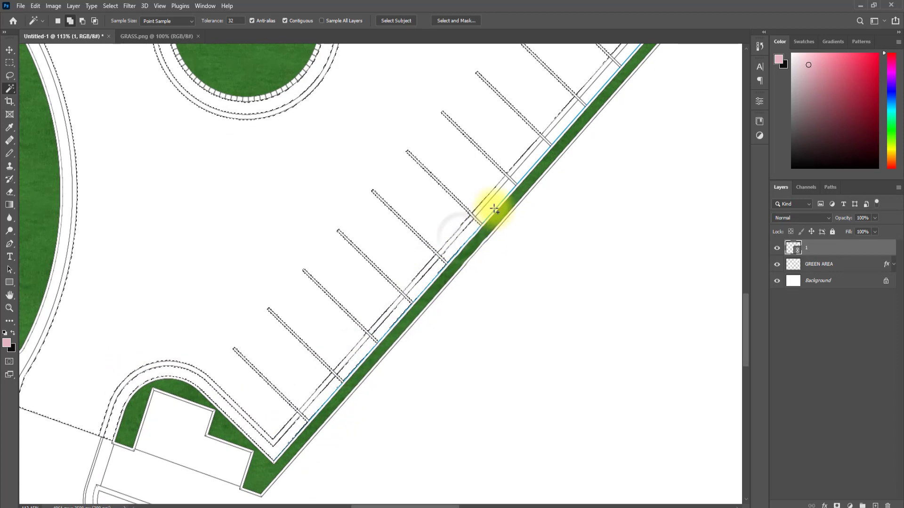
# Step: Add the remaining narrow strips at the ends of the parking bays, along the diagonal grass edge, to the selection
pyautogui.scroll(1, 523, 201)
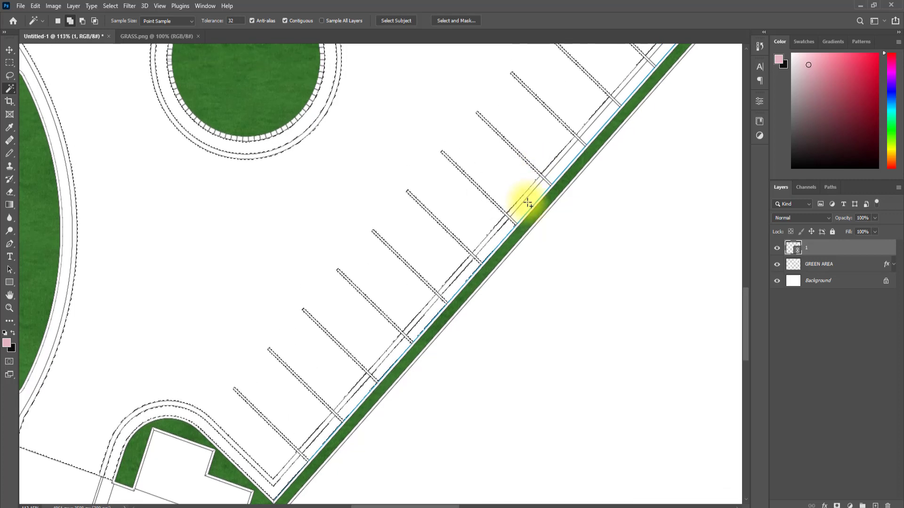
pyautogui.scroll(5, 560, 169)
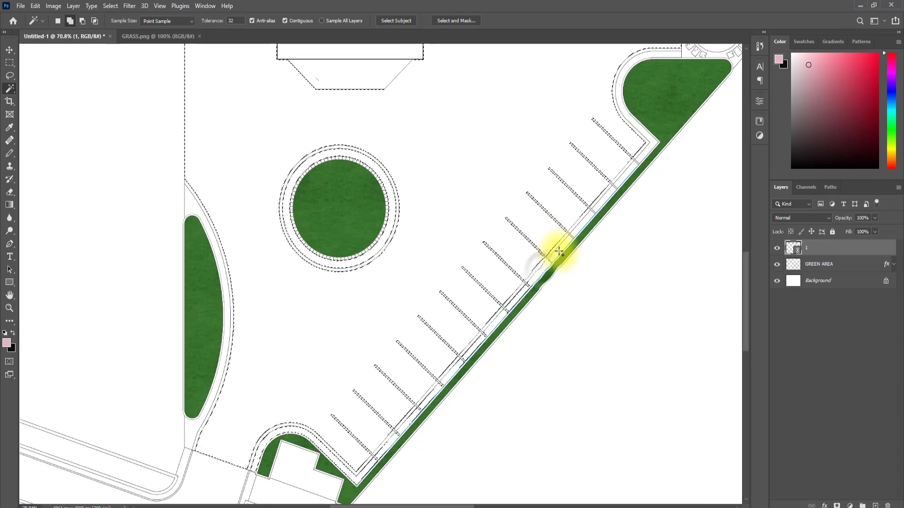
pyautogui.scroll(5, 589, 221)
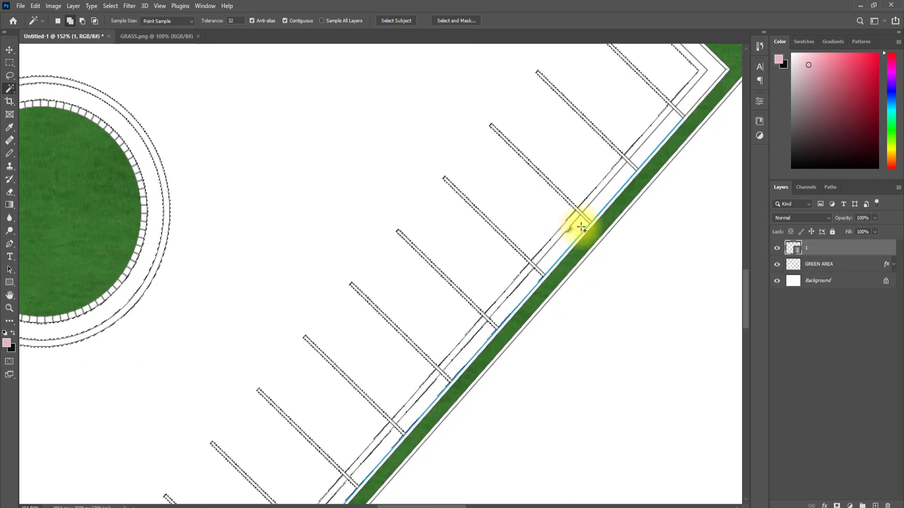
pyautogui.click(582, 227)
pyautogui.click(589, 198)
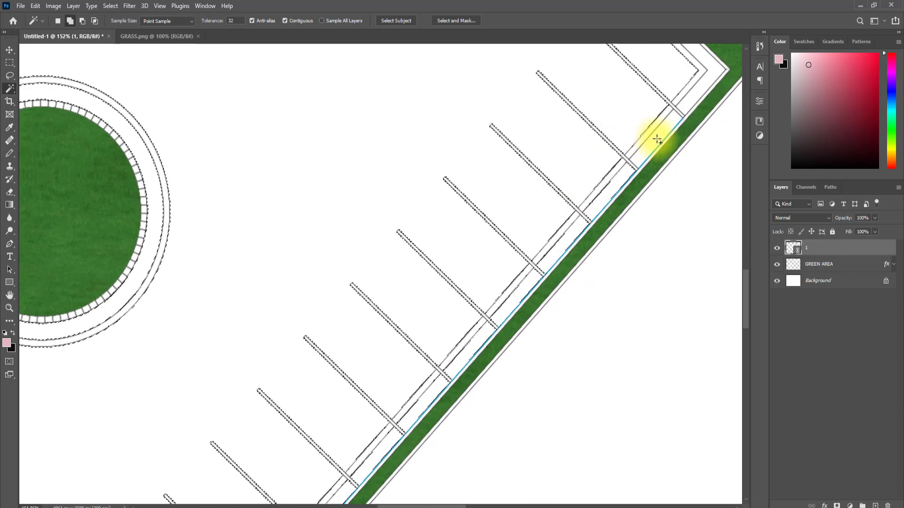
# Step: Add the step treads at the football pitch's gate facing the courtyard to the selection
pyautogui.scroll(-10, 616, 133)
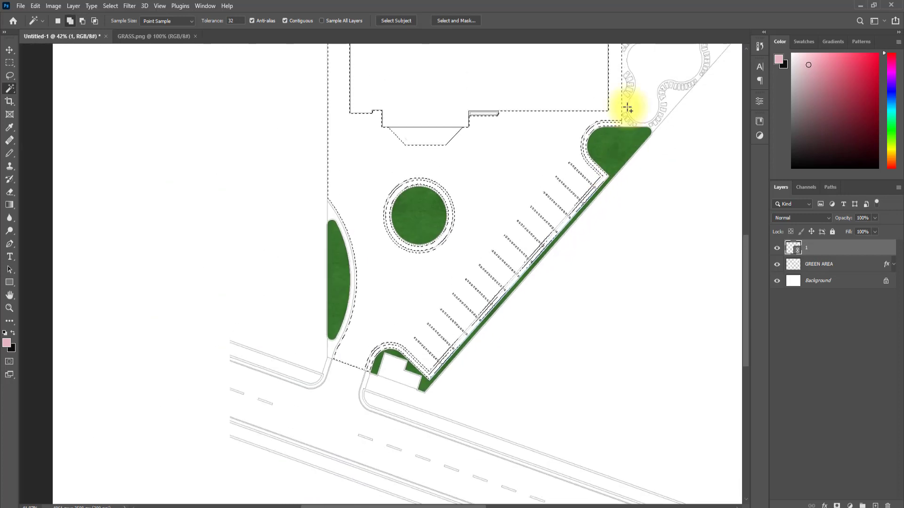
pyautogui.scroll(5, 625, 107)
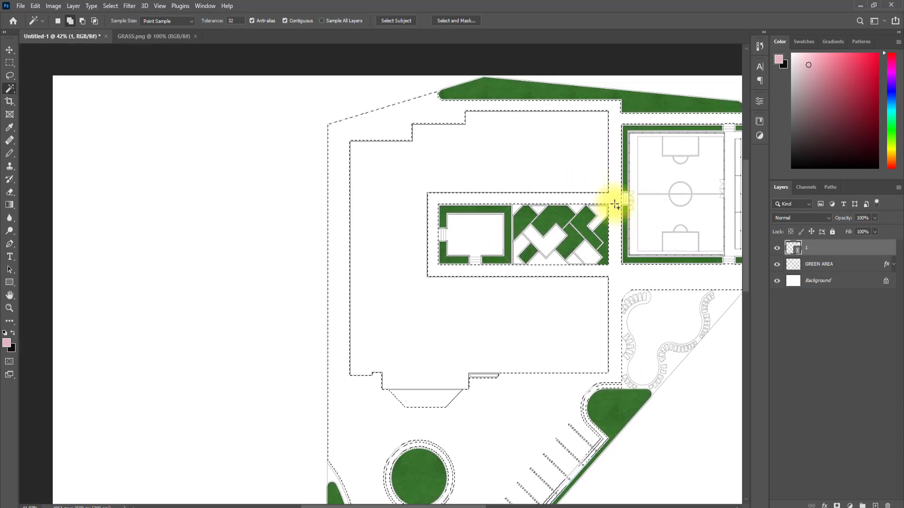
pyautogui.scroll(5, 676, 256)
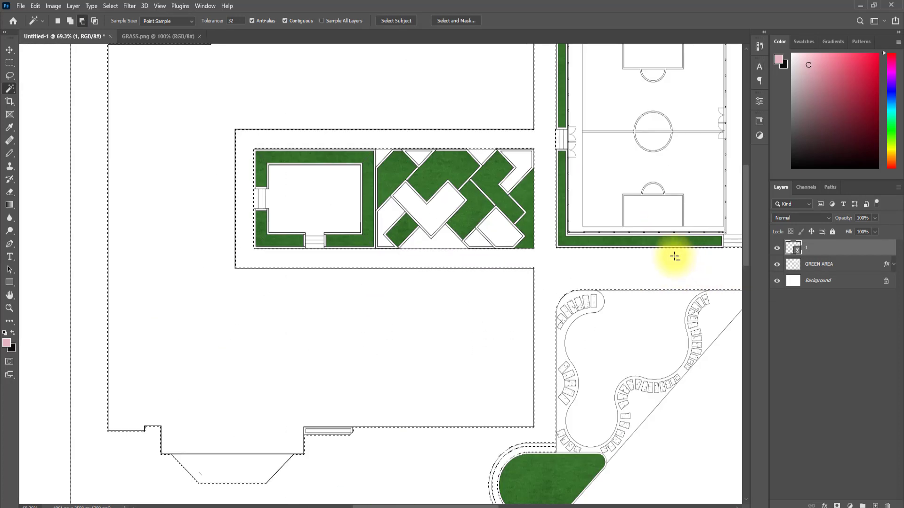
pyautogui.scroll(3, 480, 132)
pyautogui.scroll(5, 491, 146)
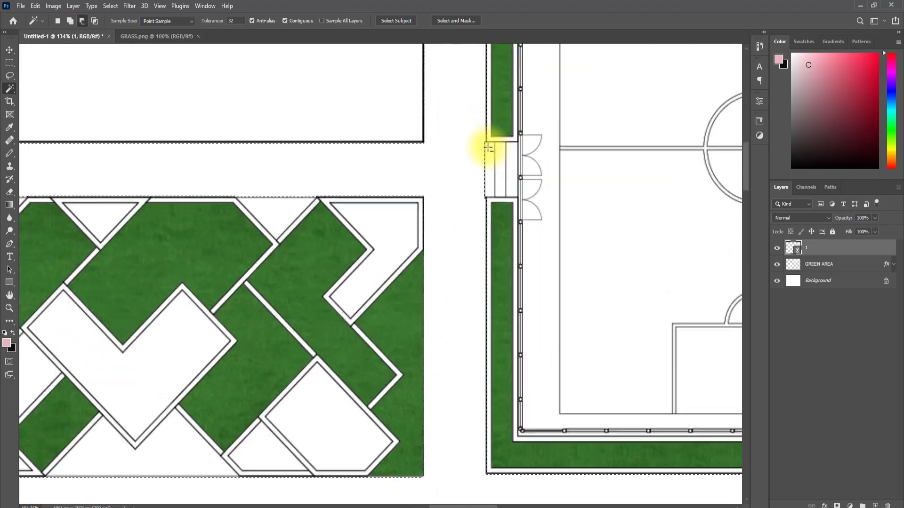
pyautogui.keyDown('shift'); pyautogui.click(505, 157); pyautogui.keyUp('shift')
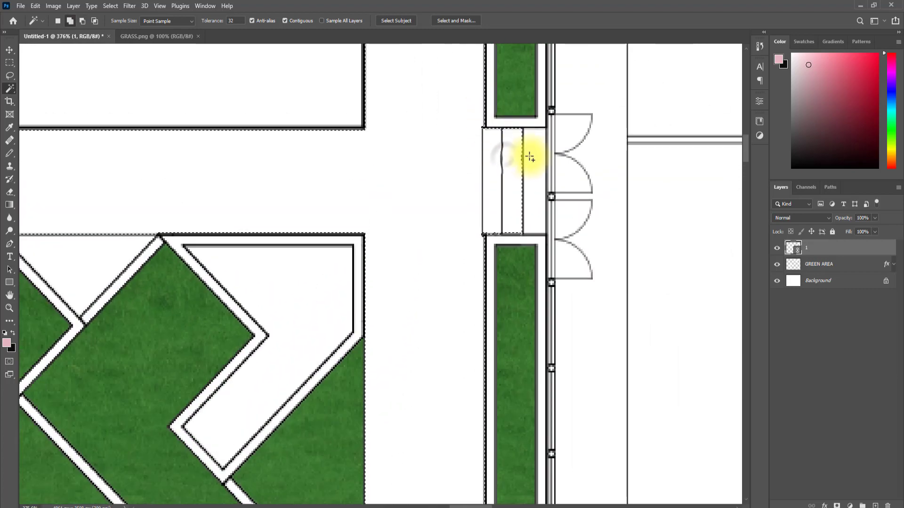
# Step: Add the paved margin around the football pitch and the seating area beside it to the selection
pyautogui.scroll(-10, 522, 154)
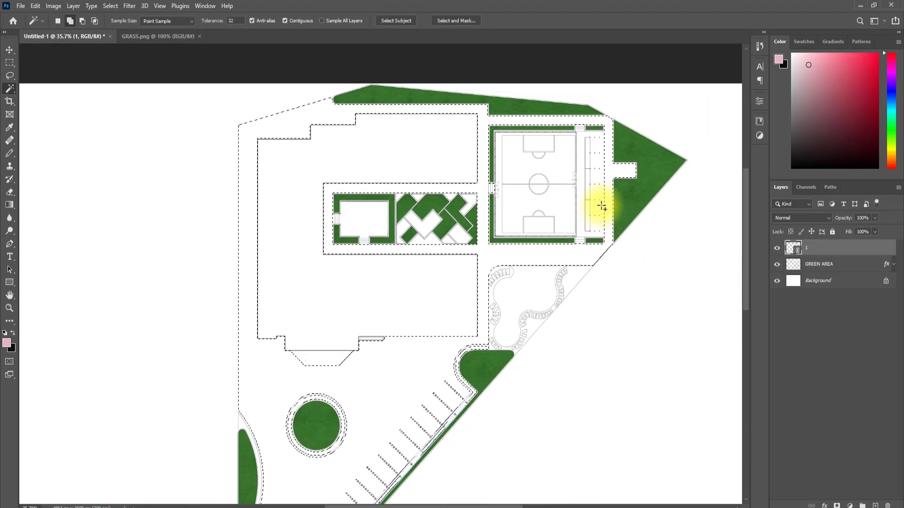
pyautogui.scroll(5, 595, 241)
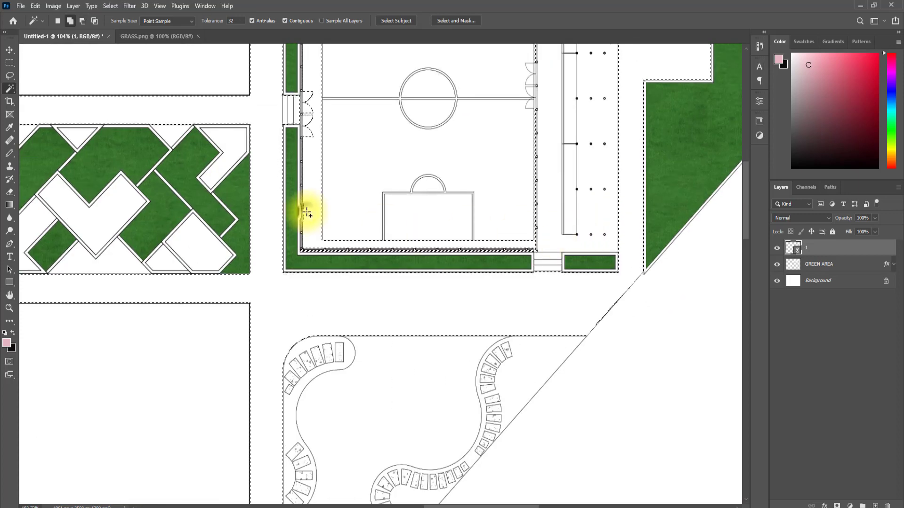
pyautogui.keyDown('shift'); pyautogui.click(541, 231); pyautogui.keyUp('shift')
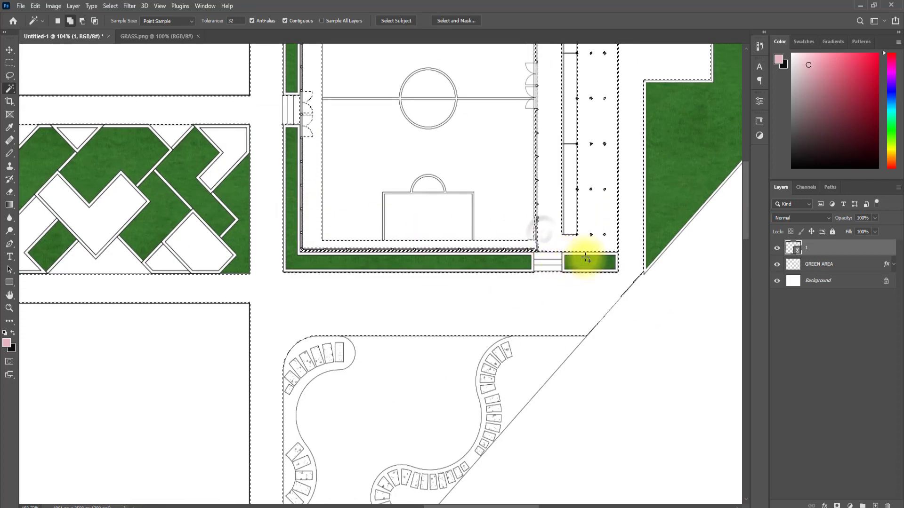
# Step: Add the step treads in the grass strip at the upper end of the seating area to the selection
pyautogui.scroll(5, 586, 258)
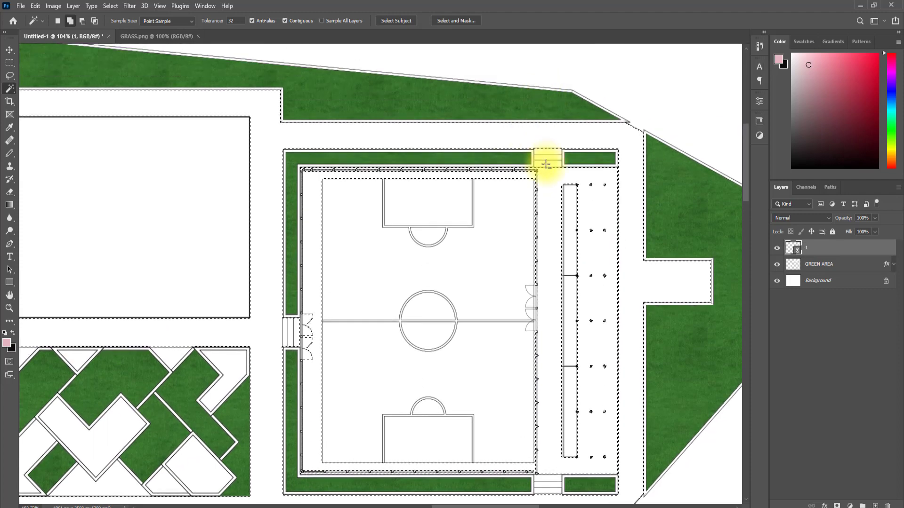
pyautogui.scroll(5, 546, 164)
pyautogui.keyDown('shift'); pyautogui.click(547, 136); pyautogui.keyUp('shift')
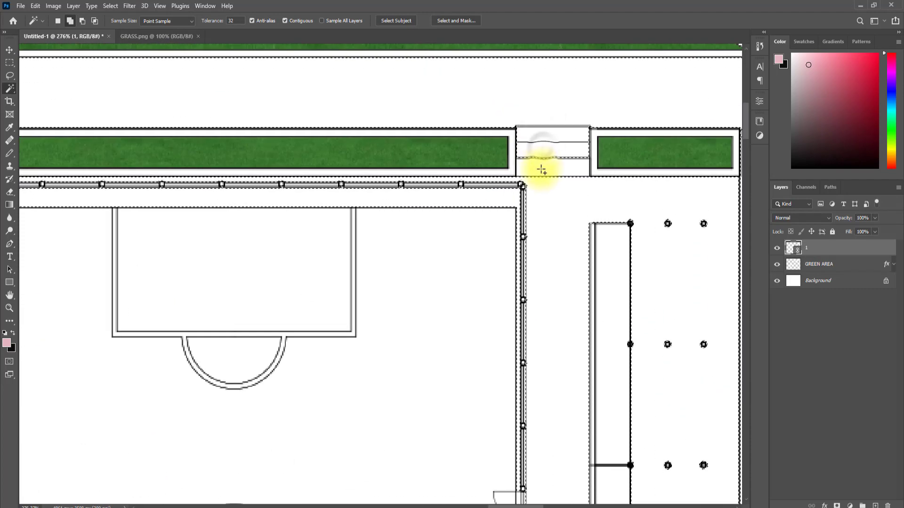
# Step: Add the step treads in the grass strip at the lower end of the seating area to the selection
pyautogui.scroll(-10, 518, 171)
pyautogui.scroll(2, 518, 377)
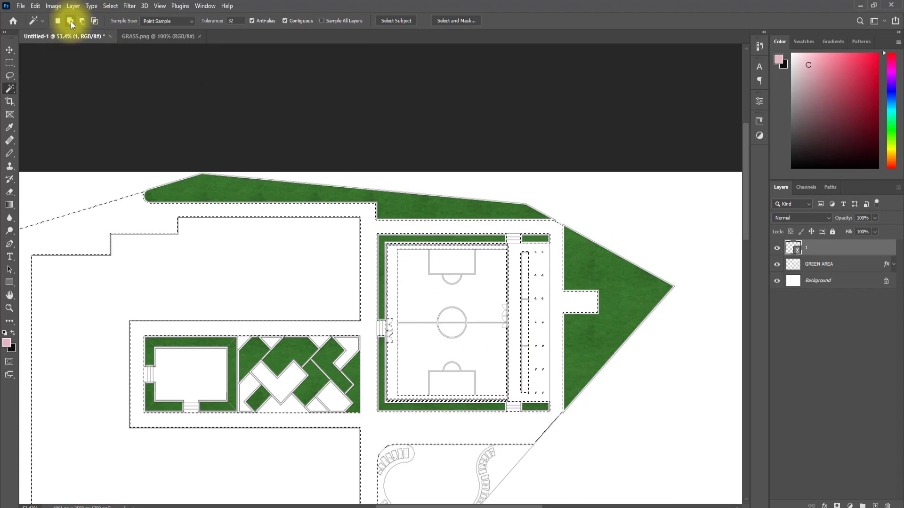
pyautogui.scroll(3, 514, 437)
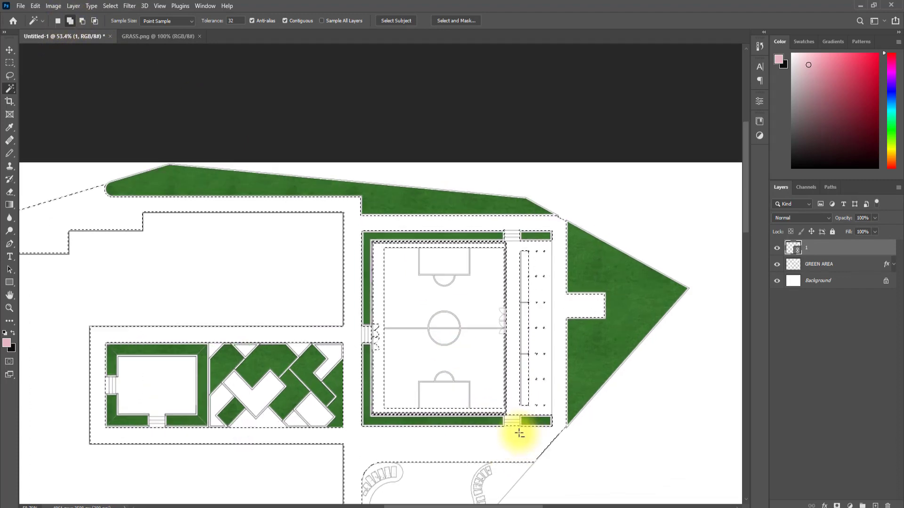
pyautogui.scroll(8, 505, 459)
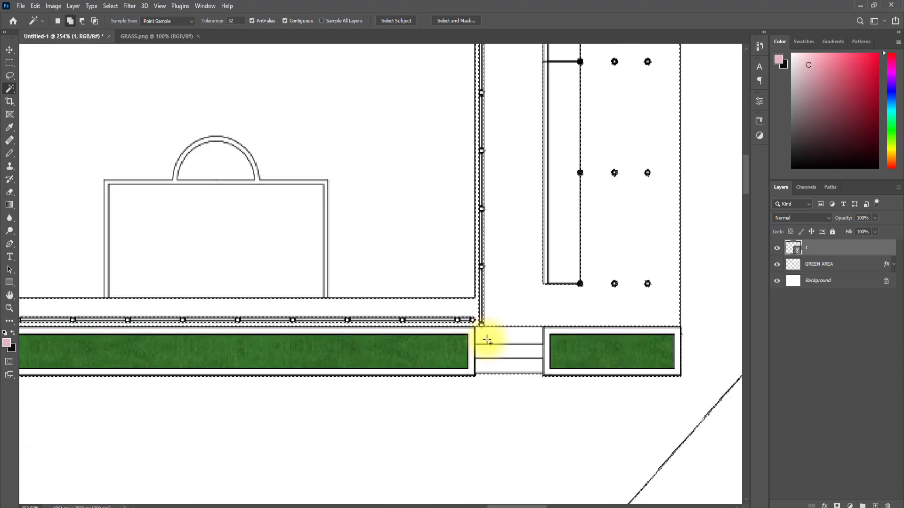
pyautogui.click(493, 336)
pyautogui.click(492, 354)
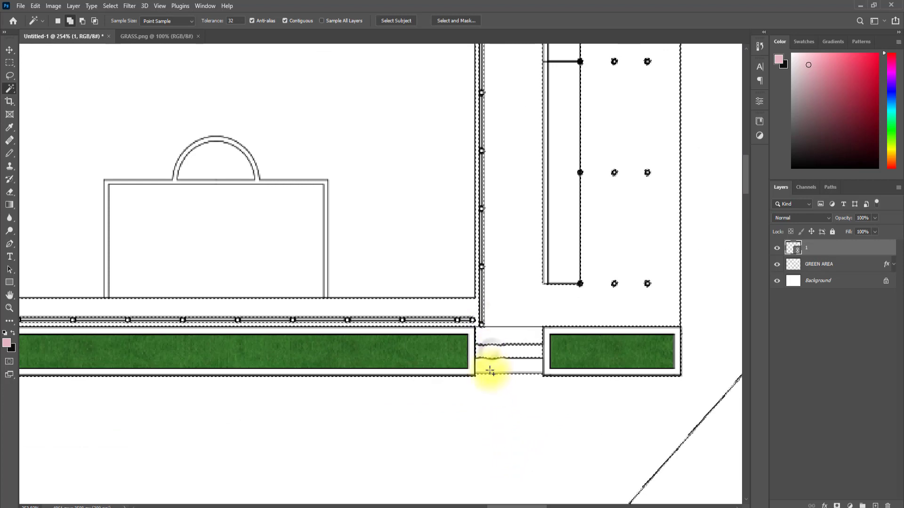
pyautogui.click(490, 364)
# Step: Add the curb strips around the curved grass bed on the site boundary near the entrance to the selection
pyautogui.scroll(-12, 450, 335)
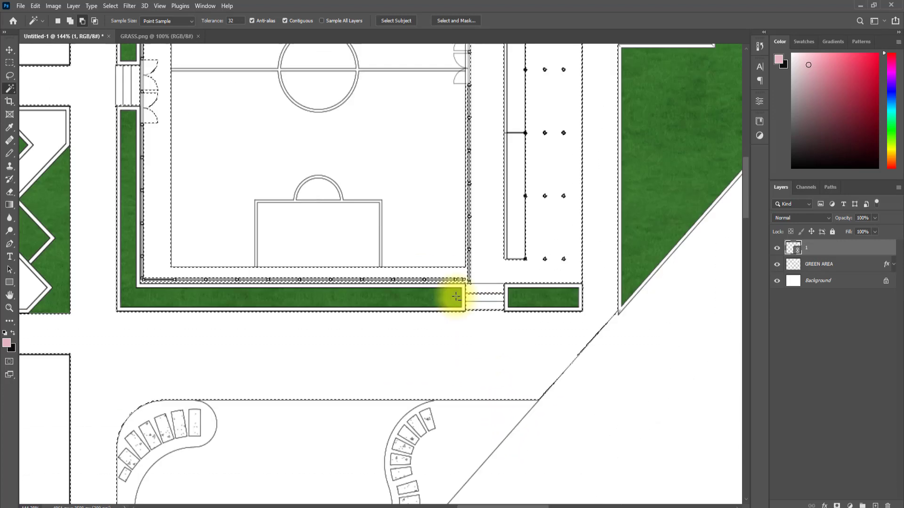
pyautogui.scroll(-5, 275, 410)
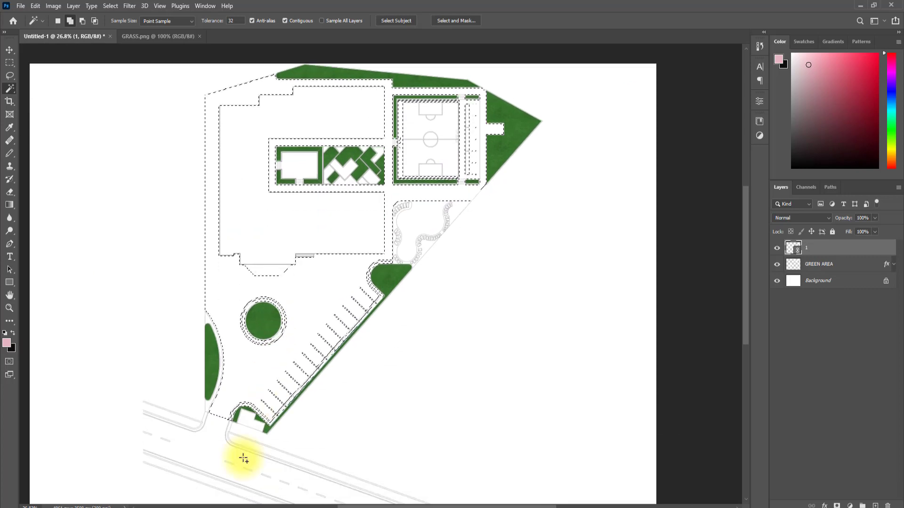
pyautogui.scroll(5, 238, 409)
pyautogui.click(146, 166)
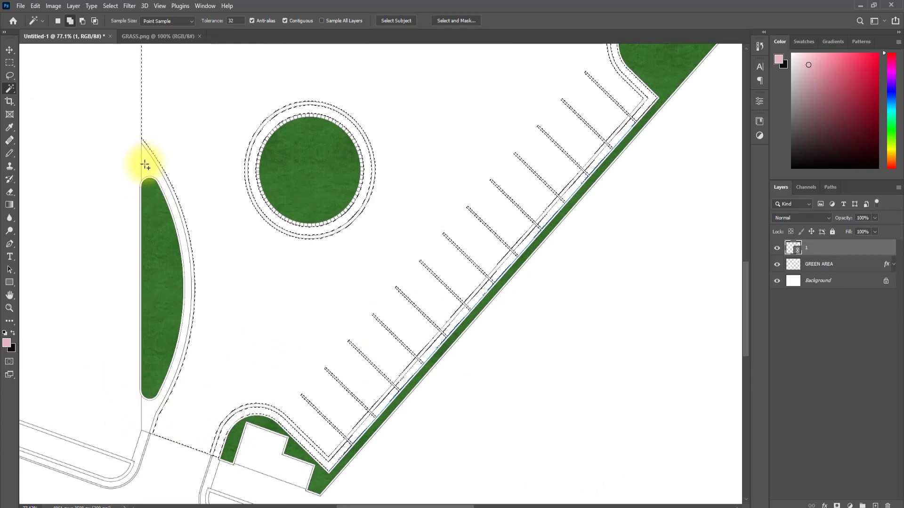
pyautogui.scroll(-3, 262, 317)
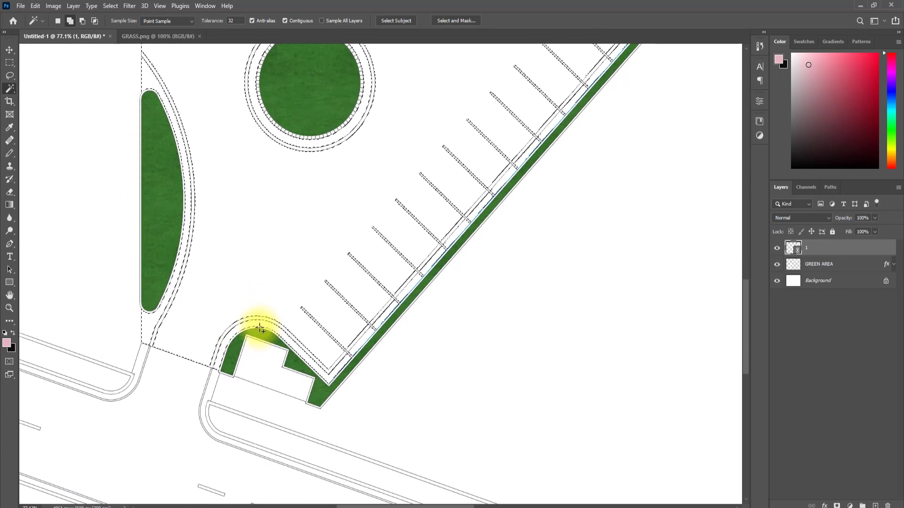
pyautogui.scroll(2, 283, 269)
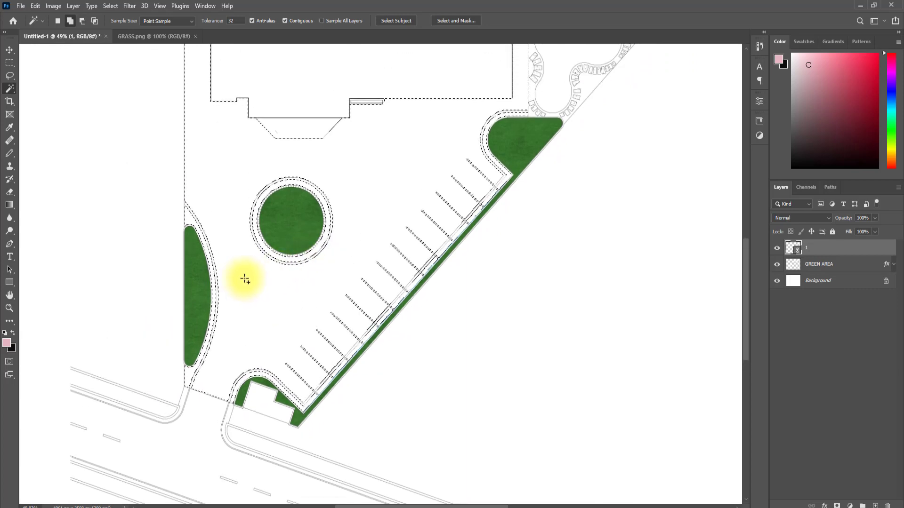
# Step: Copy the selected paving area from the Background layer onto a new layer
pyautogui.click(815, 282)
pyautogui.rightClick(349, 219)
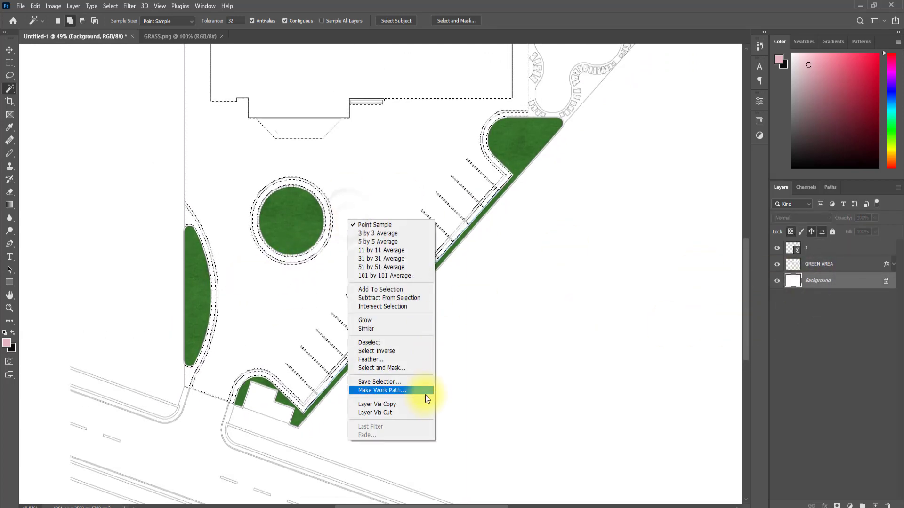
pyautogui.click(405, 405)
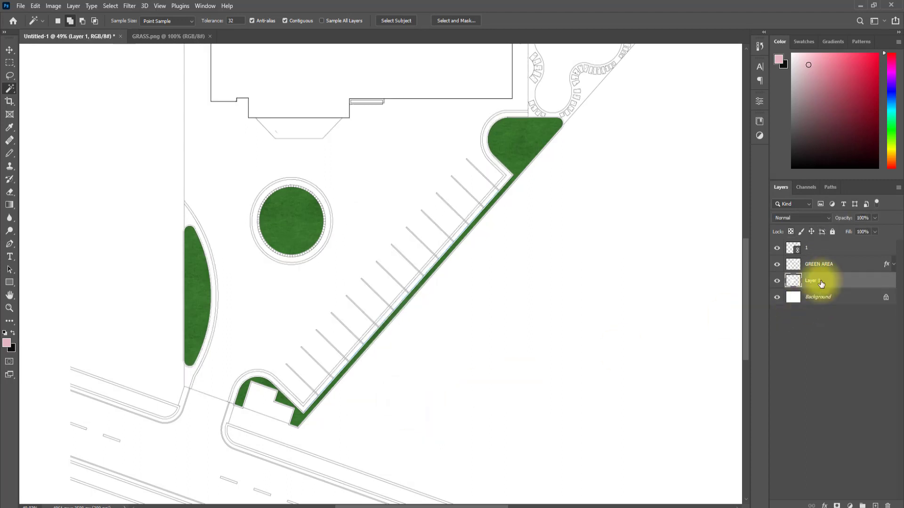
# Step: Add a Pattern Overlay to the new paving layer using the beige stone pattern TILE 4.png
pyautogui.doubleClick(852, 283)
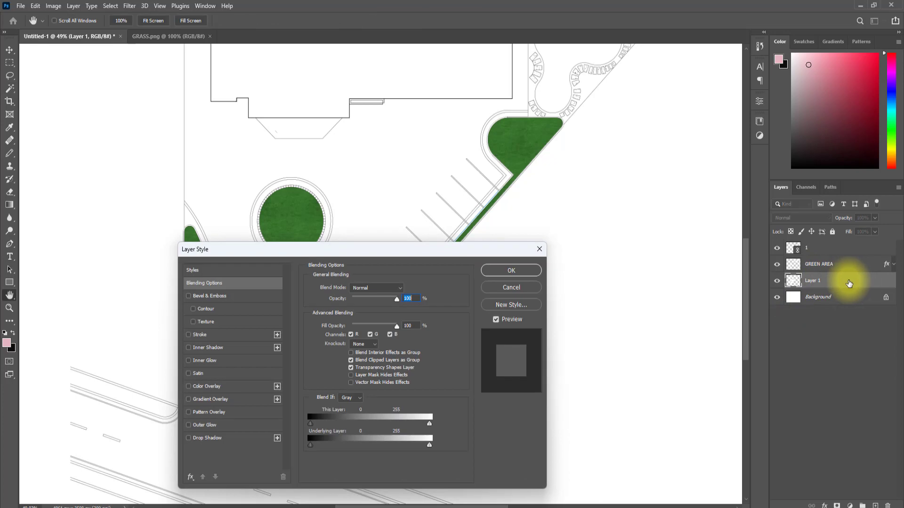
pyautogui.click(188, 412)
pyautogui.click(201, 411)
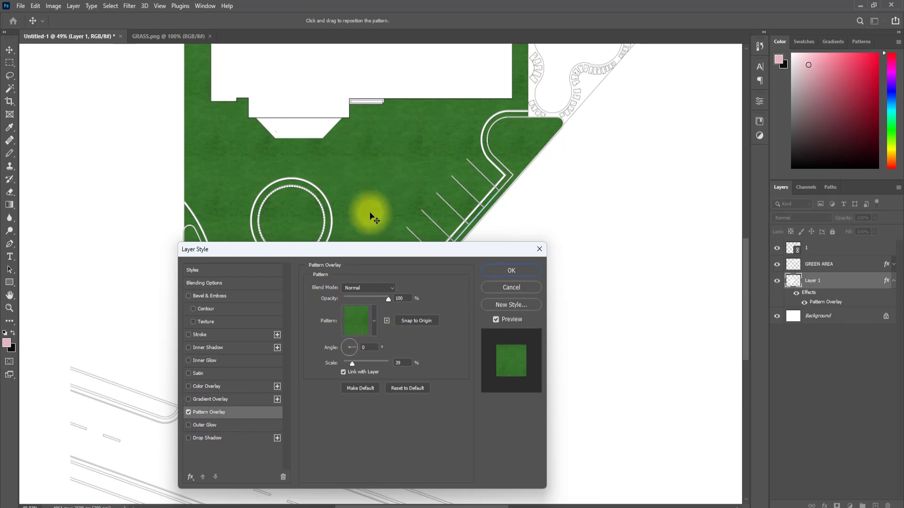
pyautogui.click(374, 321)
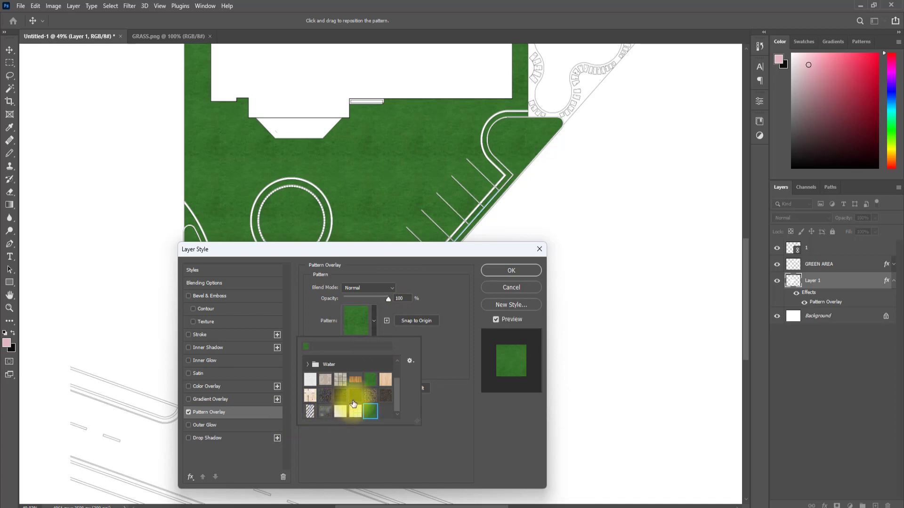
pyautogui.click(310, 397)
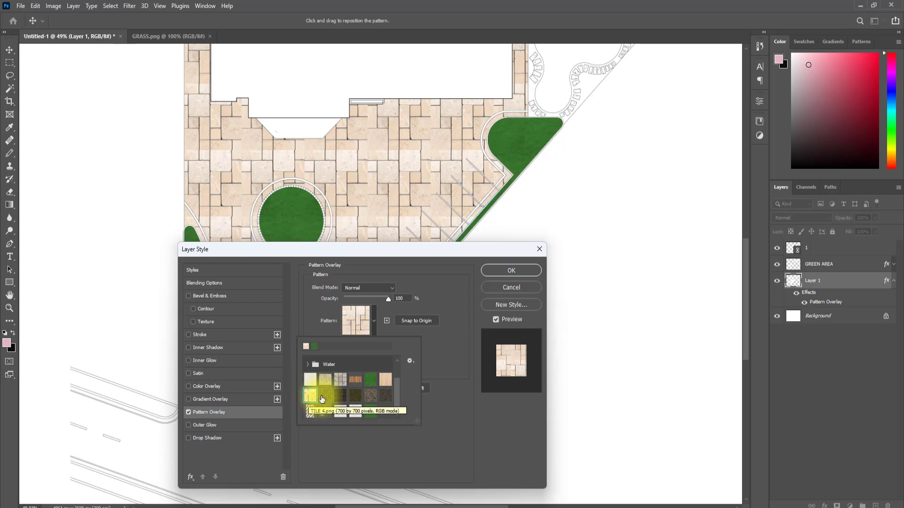
# Step: Try the beige stone pattern at a smaller scale and the light grey tile pattern on the paving layer
pyautogui.click(450, 356)
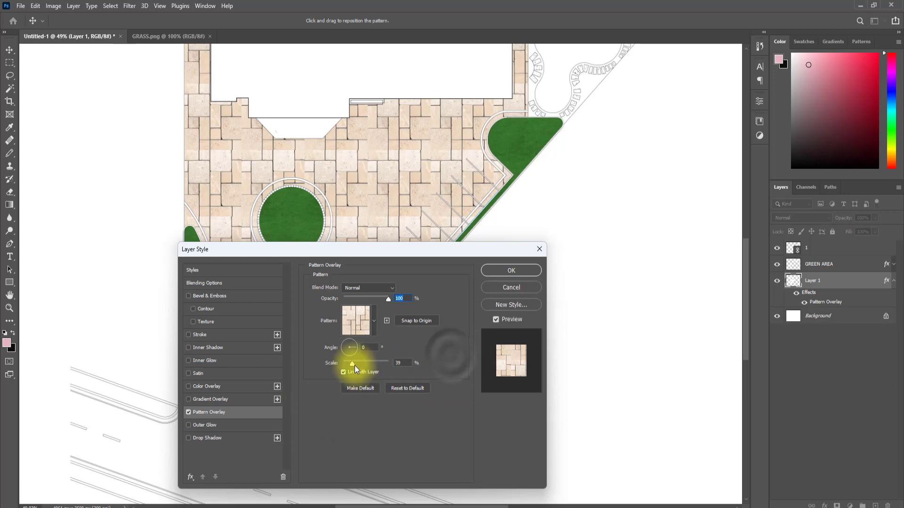
pyautogui.moveTo(355, 365); pyautogui.dragTo(348, 365)
pyautogui.click(374, 320)
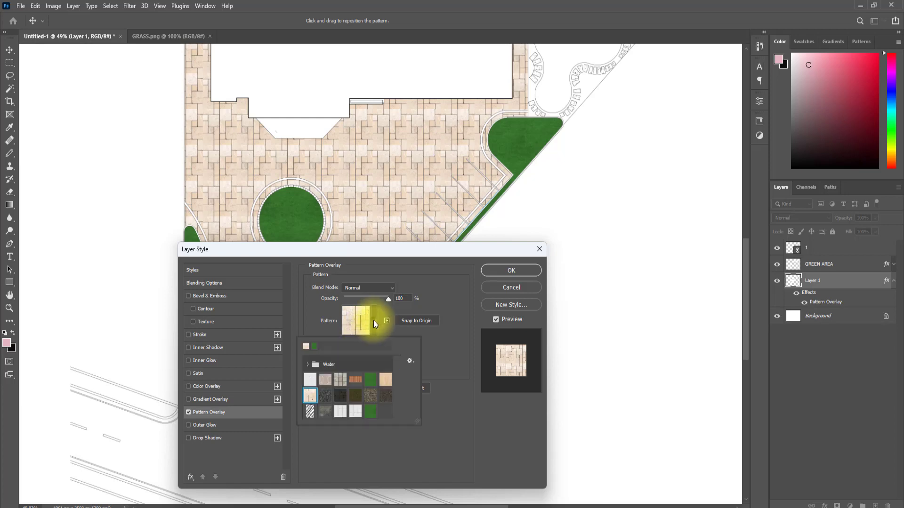
pyautogui.click(340, 411)
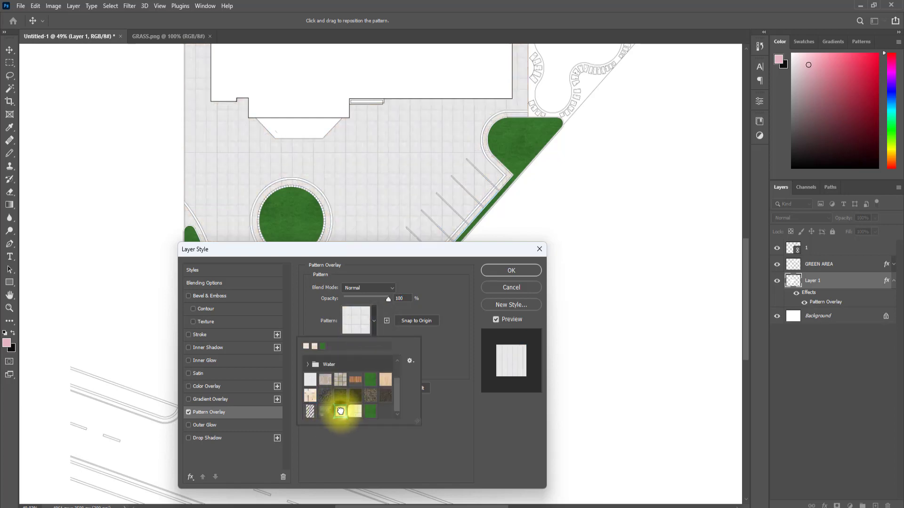
# Step: Apply the mossy brown cobblestone pattern to the paving layer's Pattern Overlay at 11% scale and inspect the paving on the plan
pyautogui.click(371, 397)
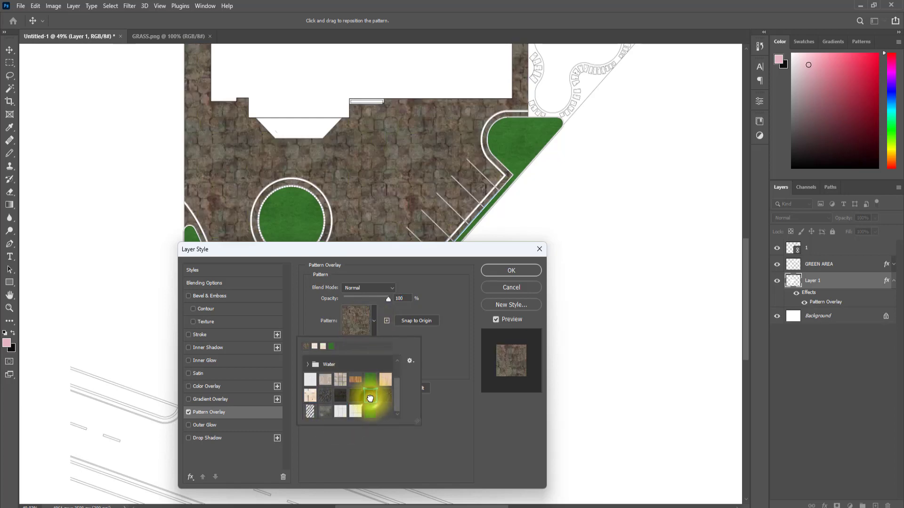
pyautogui.doubleClick(370, 397)
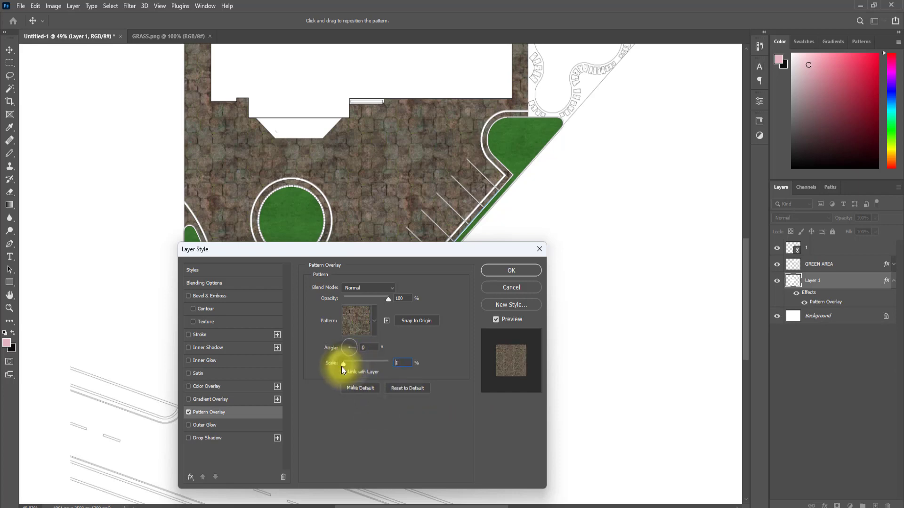
pyautogui.moveTo(343, 365); pyautogui.dragTo(346, 363)
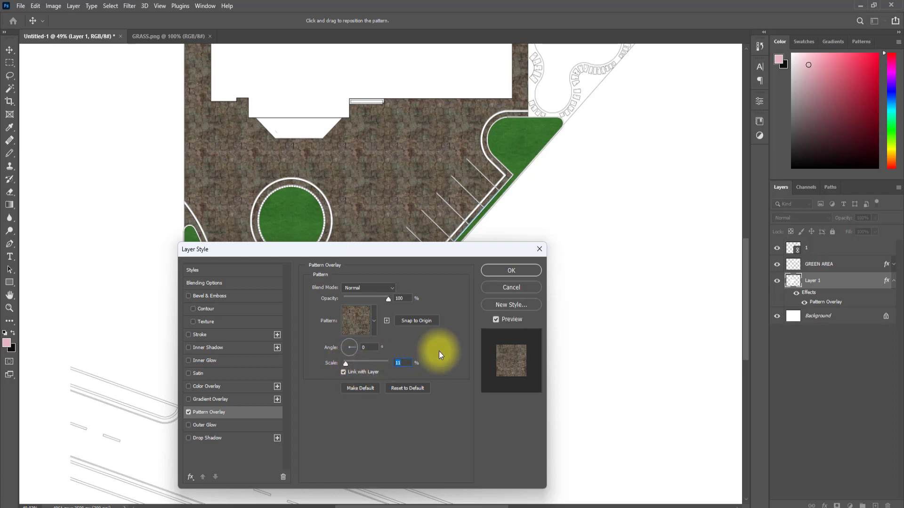
pyautogui.click(510, 268)
pyautogui.press('w')
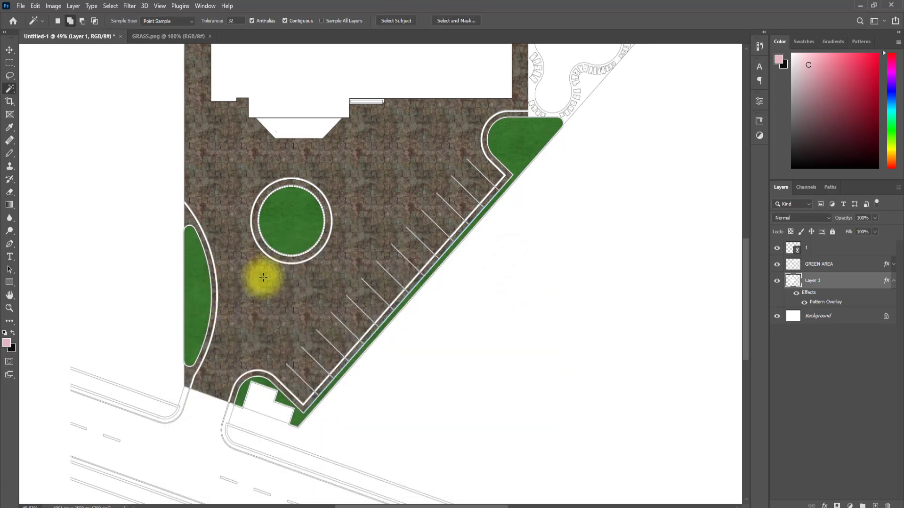
pyautogui.scroll(8, 278, 264)
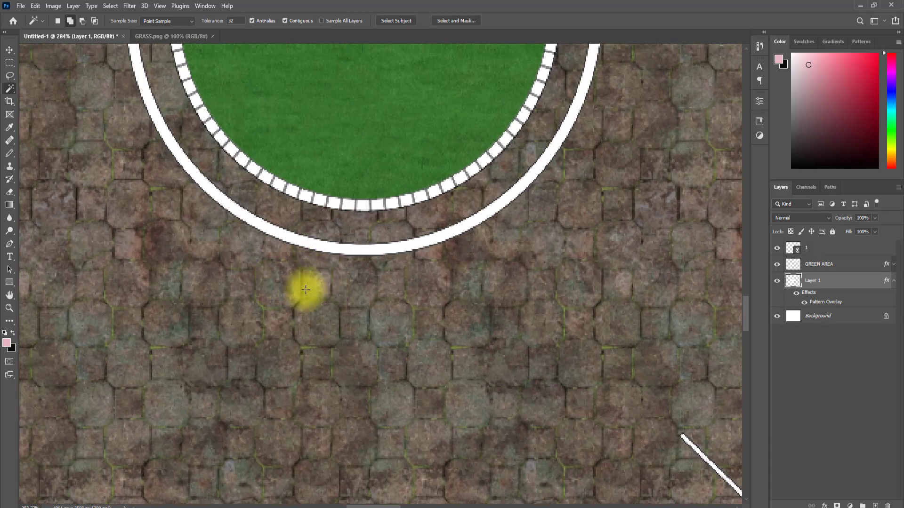
pyautogui.scroll(-6, 306, 290)
pyautogui.scroll(-3, 453, 170)
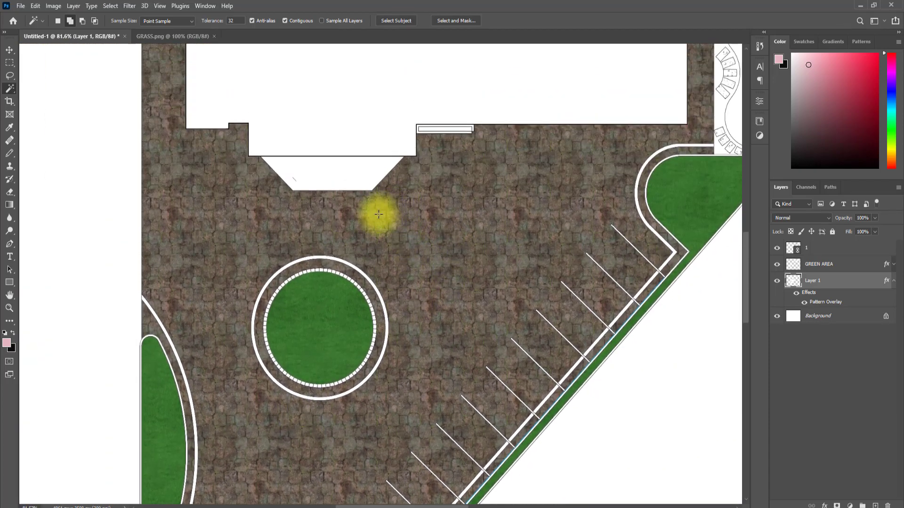
pyautogui.scroll(5, 625, 157)
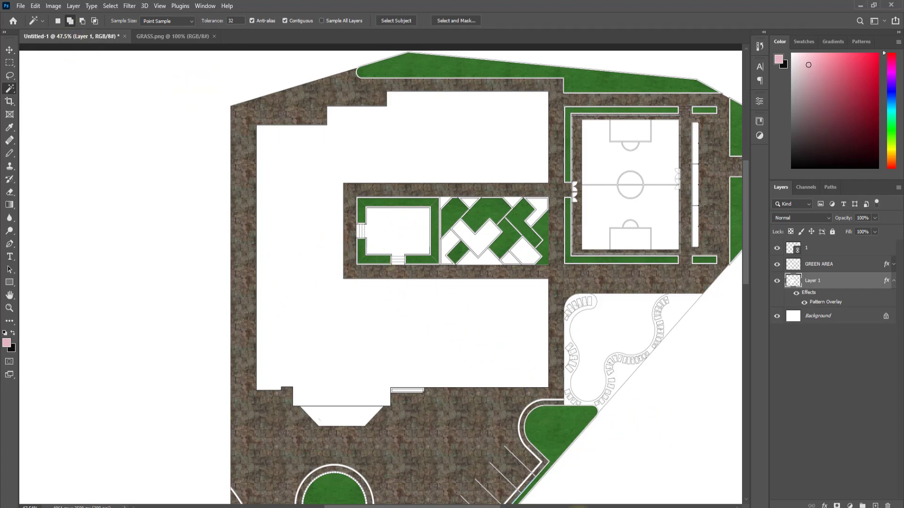
# Step: Switch to the Brave browser and save the striped stadium lawn PNG as pngwing.com (29) in Downloads
pyautogui.moveTo(591, 506)
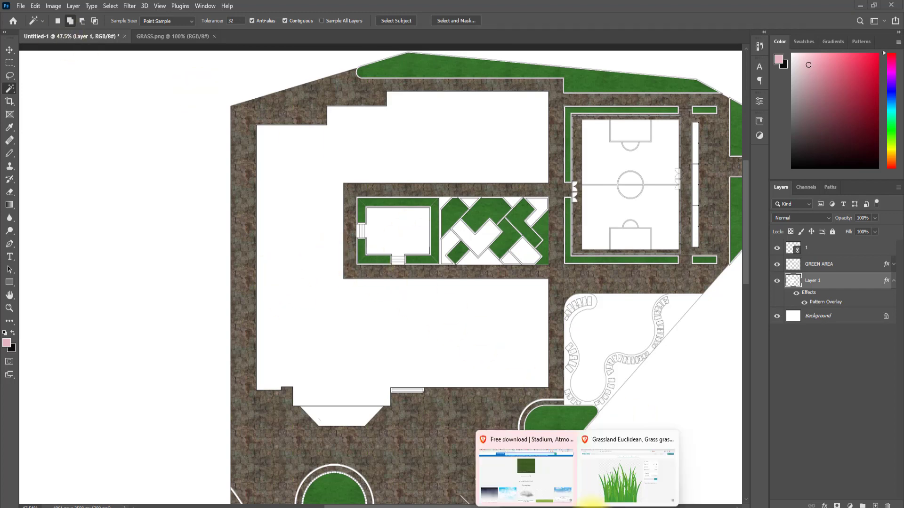
pyautogui.click(546, 471)
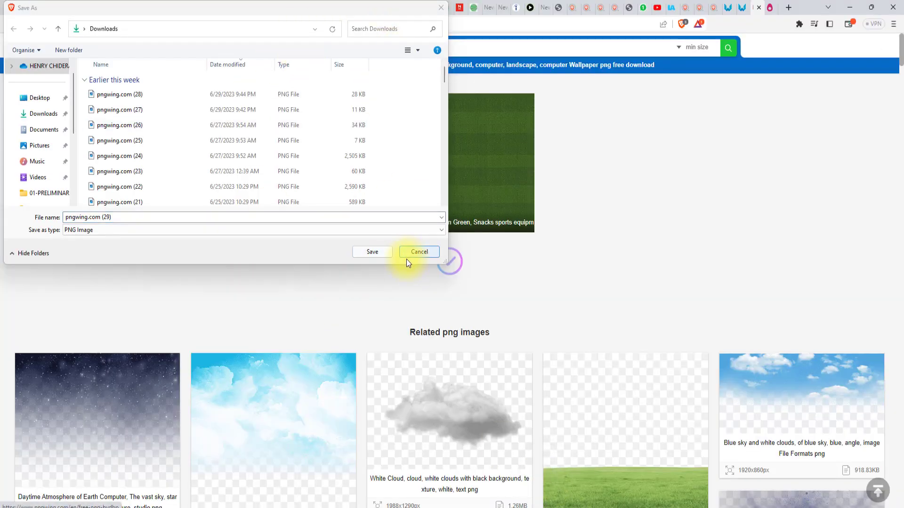
pyautogui.click(372, 252)
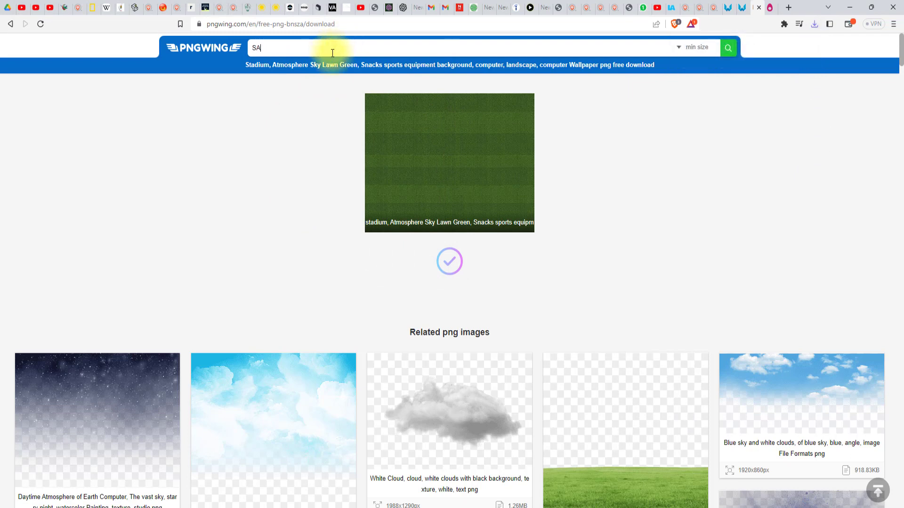
# Step: Search PNGWing for "SAND" and look through the results for a flat sand ground texture
pyautogui.press('Return')
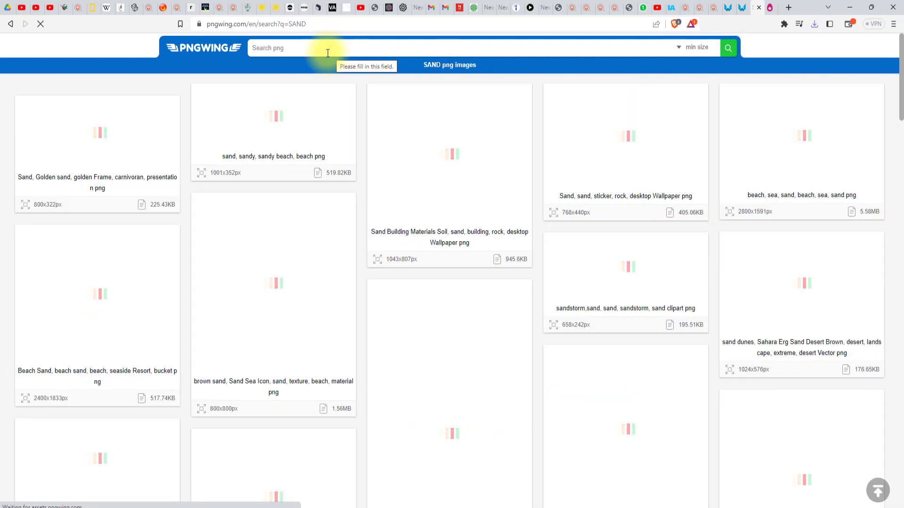
pyautogui.scroll(-10, 339, 192)
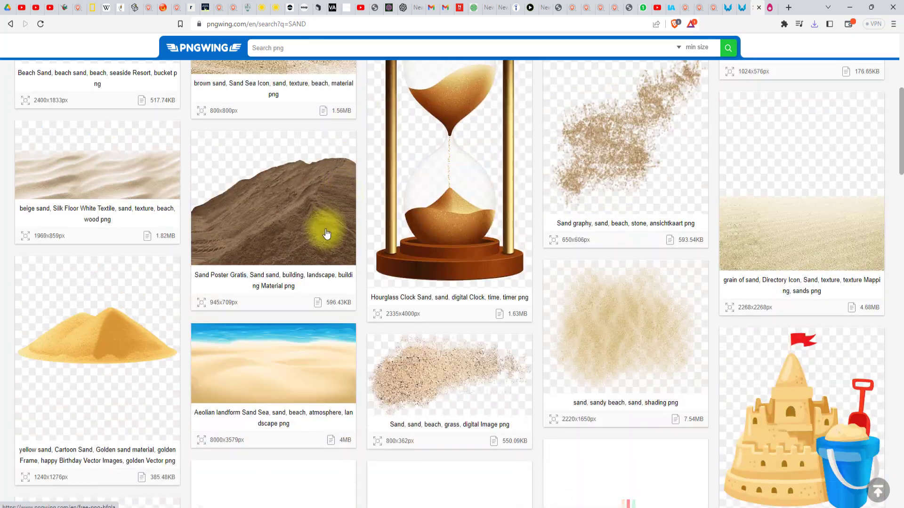
pyautogui.scroll(6, 474, 179)
pyautogui.scroll(-12, 383, 196)
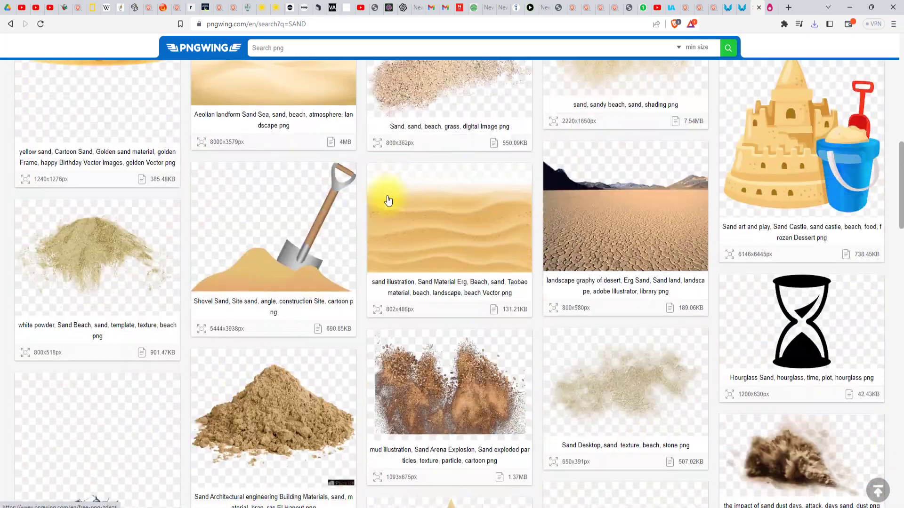
pyautogui.scroll(-18, 312, 262)
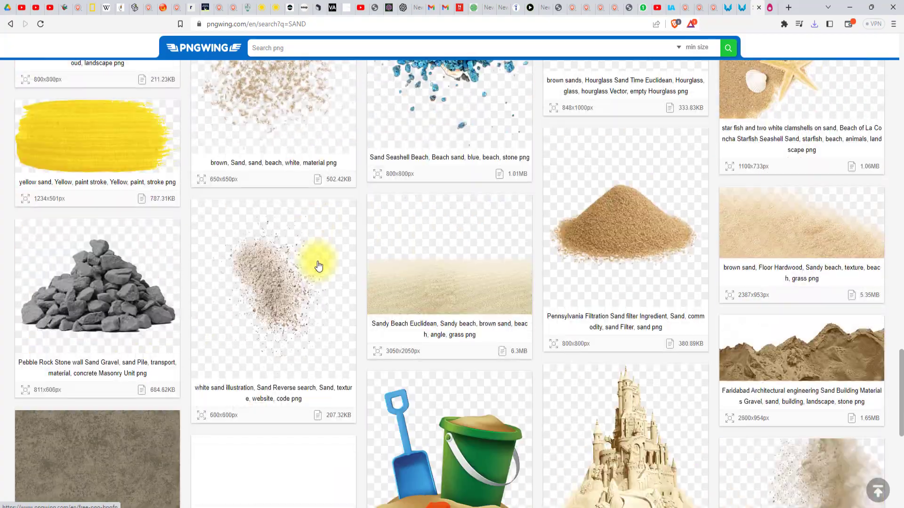
pyautogui.scroll(7, 470, 216)
pyautogui.scroll(-12, 383, 246)
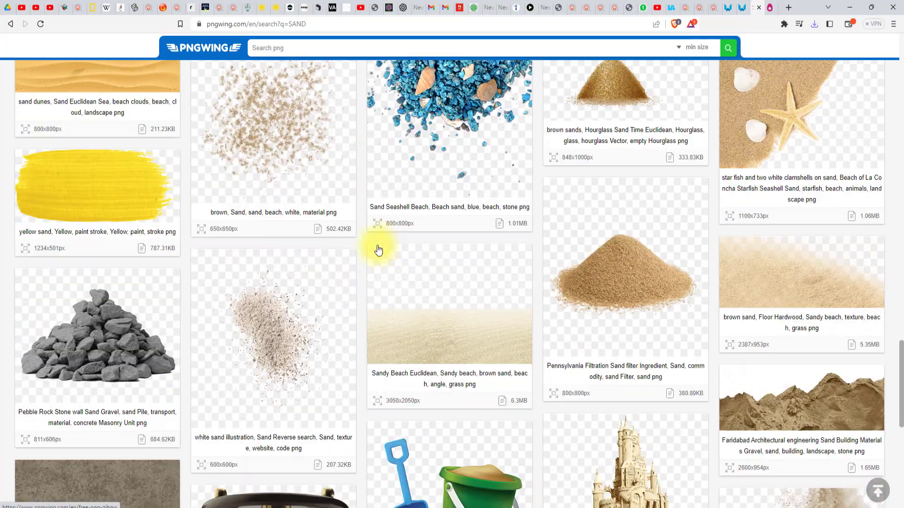
pyautogui.scroll(20, 373, 248)
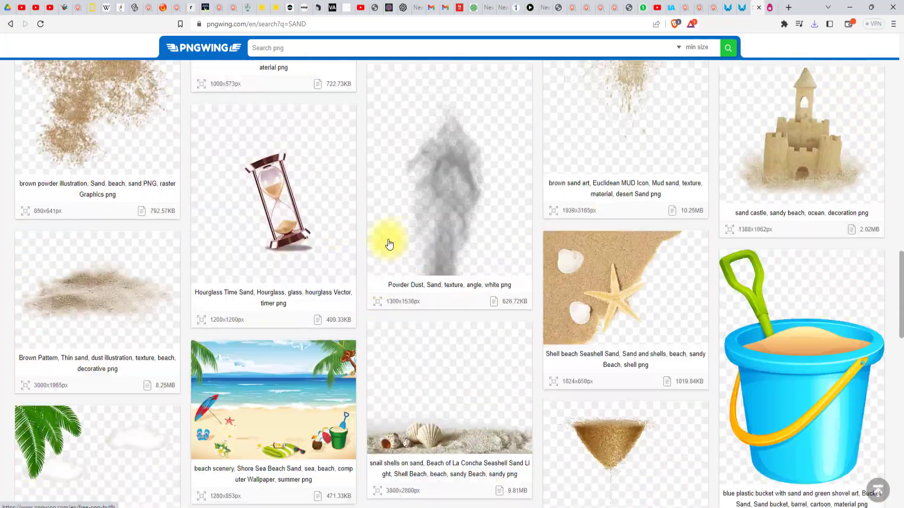
pyautogui.scroll(8, 417, 240)
pyautogui.scroll(10, 365, 256)
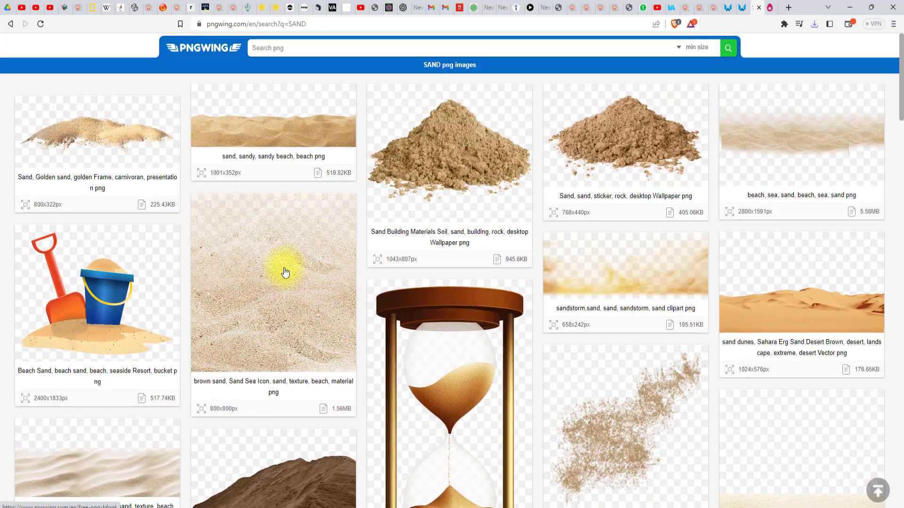
# Step: Open the 800x800px brown sand image, and from its related images open the sandy Beach background texture
pyautogui.click(286, 273)
pyautogui.scroll(-10, 304, 253)
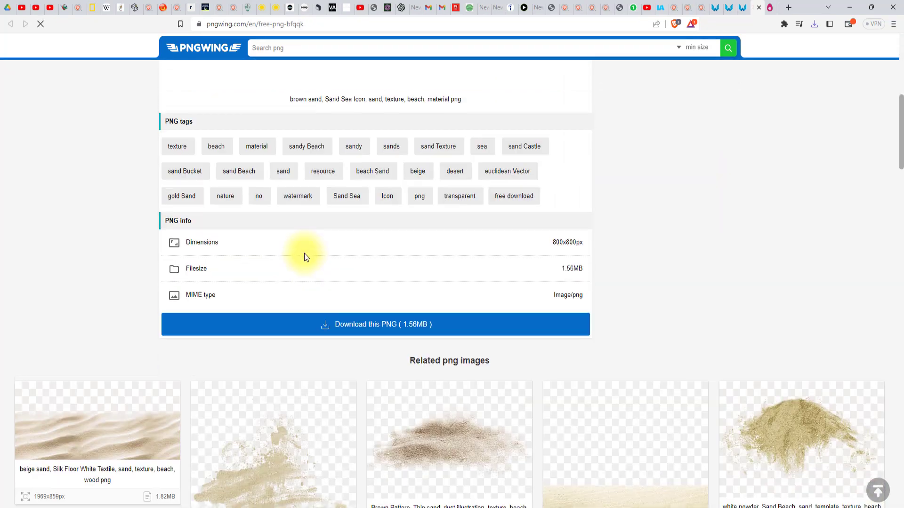
pyautogui.scroll(-3, 364, 236)
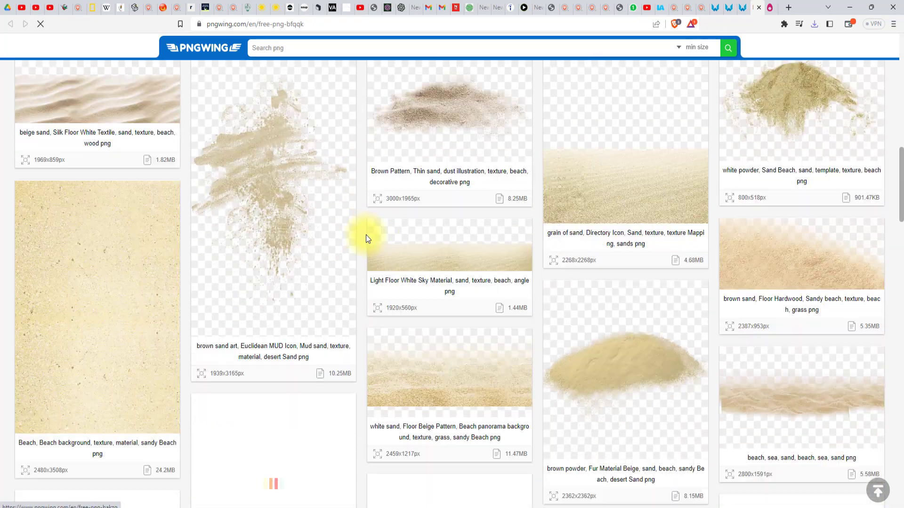
pyautogui.scroll(-1, 341, 256)
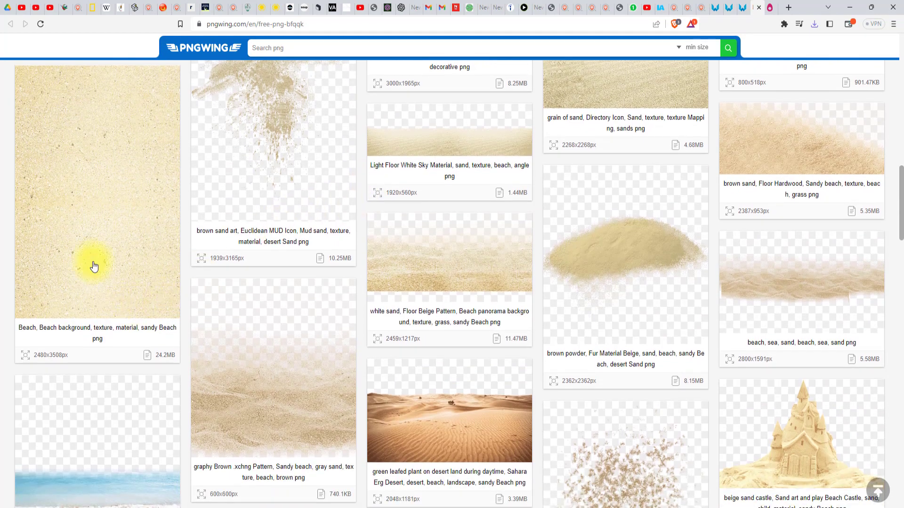
pyautogui.click(81, 203)
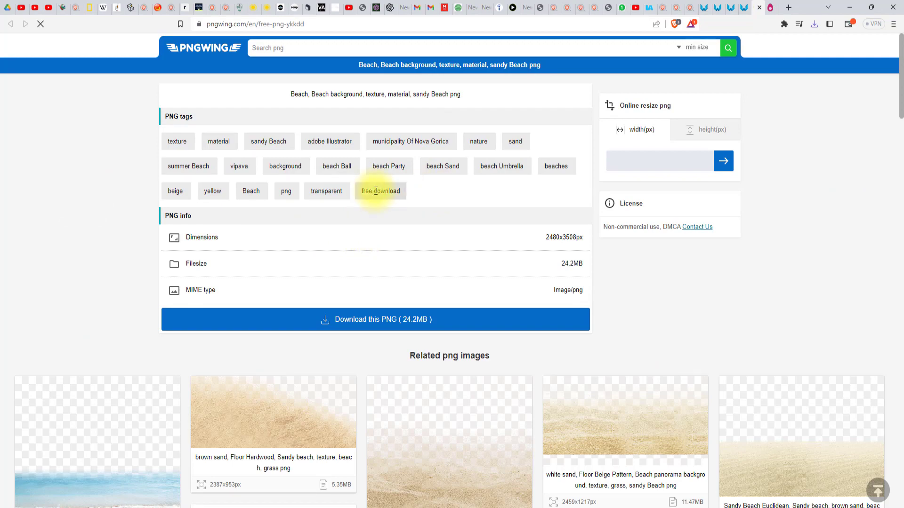
# Step: Start the download of the 2480x3508px sandy Beach background PNG
pyautogui.scroll(-3, 346, 265)
pyautogui.scroll(3, 364, 254)
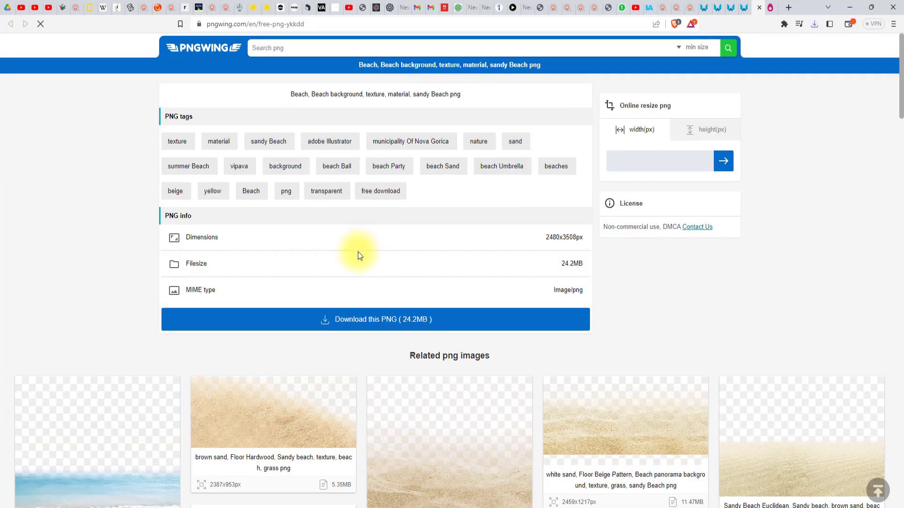
pyautogui.scroll(-1, 374, 252)
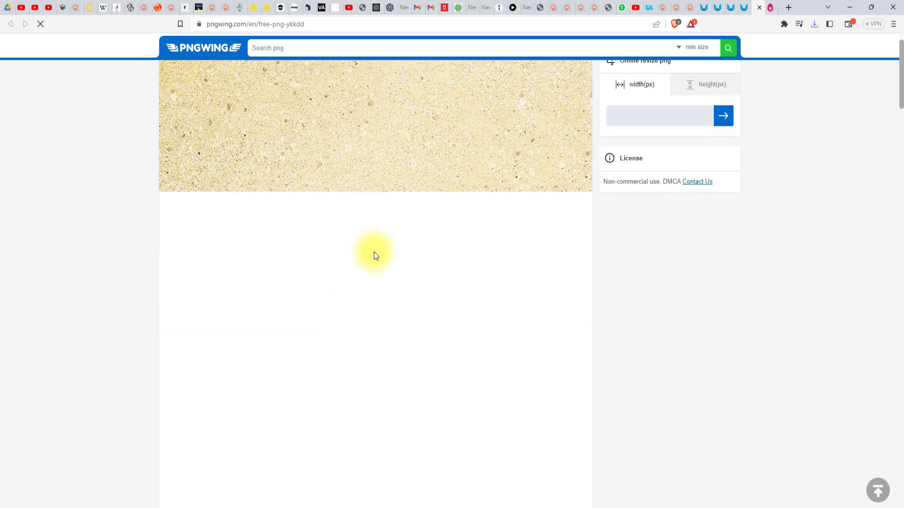
pyautogui.scroll(1, 378, 247)
pyautogui.scroll(-13, 380, 246)
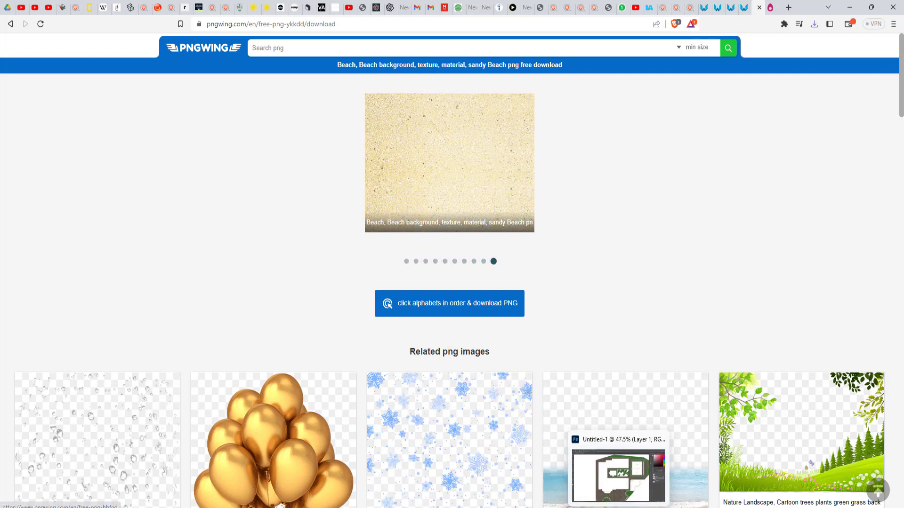
# Step: Switch back to Photoshop, rename the paving layer to PAVED AREA and deselect all layers
pyautogui.click(619, 507)
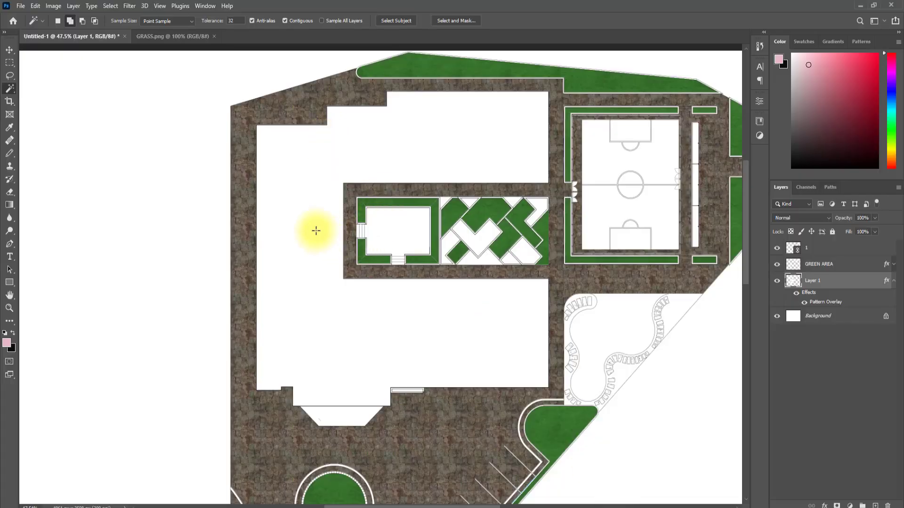
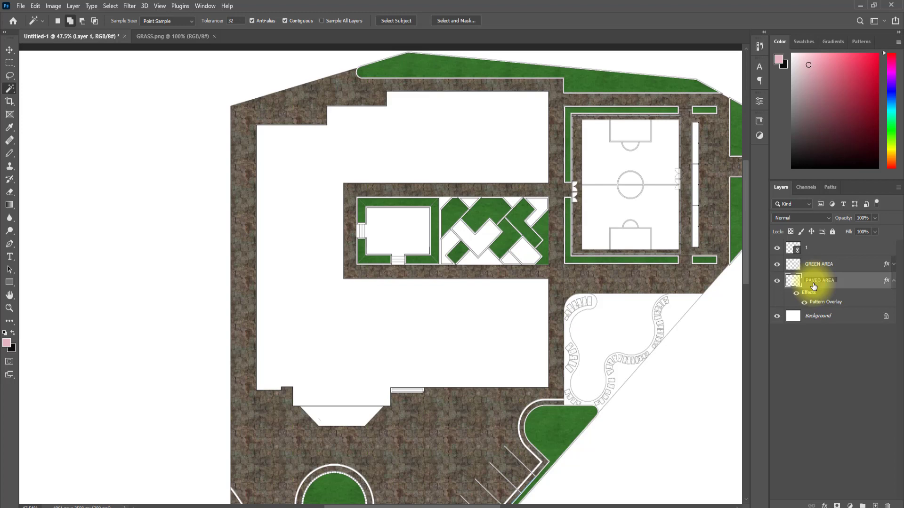
pyautogui.press('Return')
pyautogui.click(877, 363)
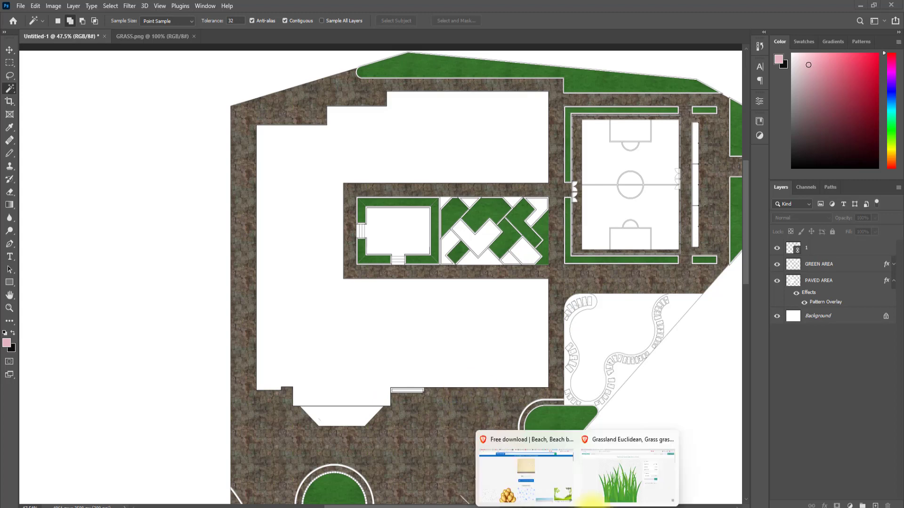
# Step: Switch to the Brave browser and search PNGWing for "PAVING"
pyautogui.click(542, 476)
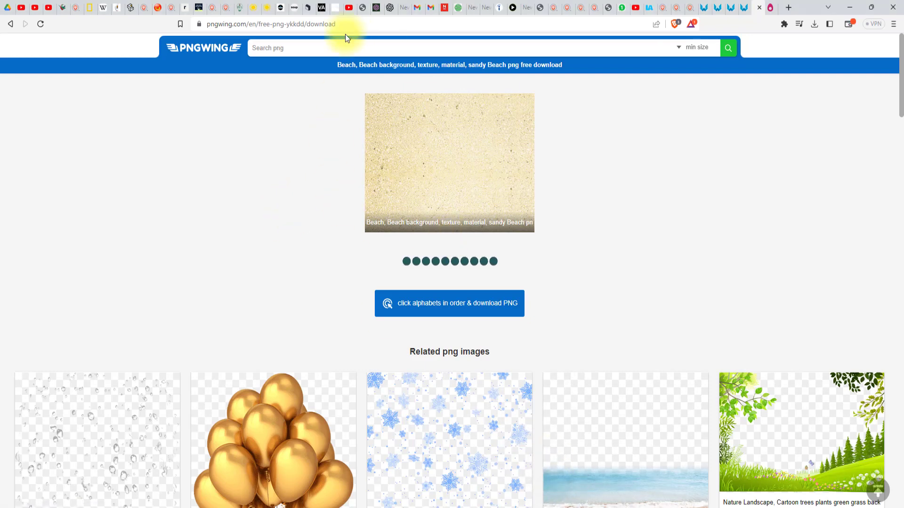
pyautogui.click(729, 8)
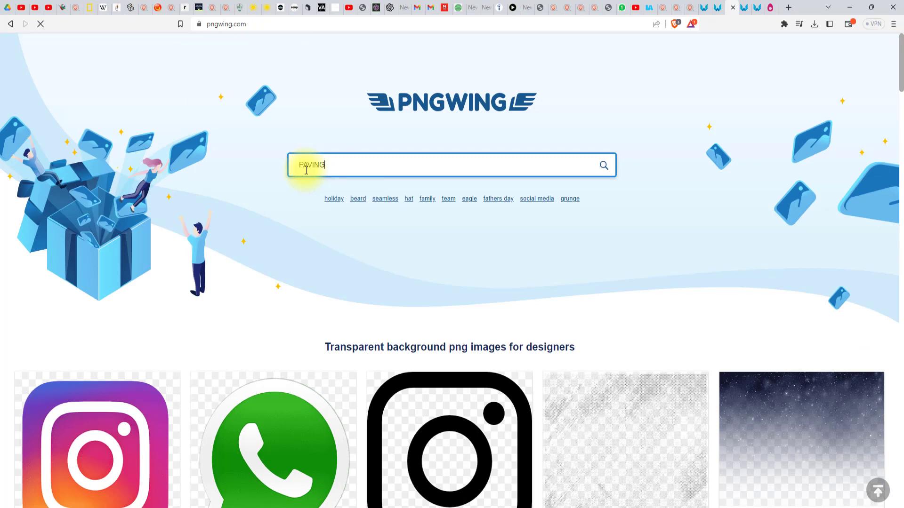
pyautogui.press('Return')
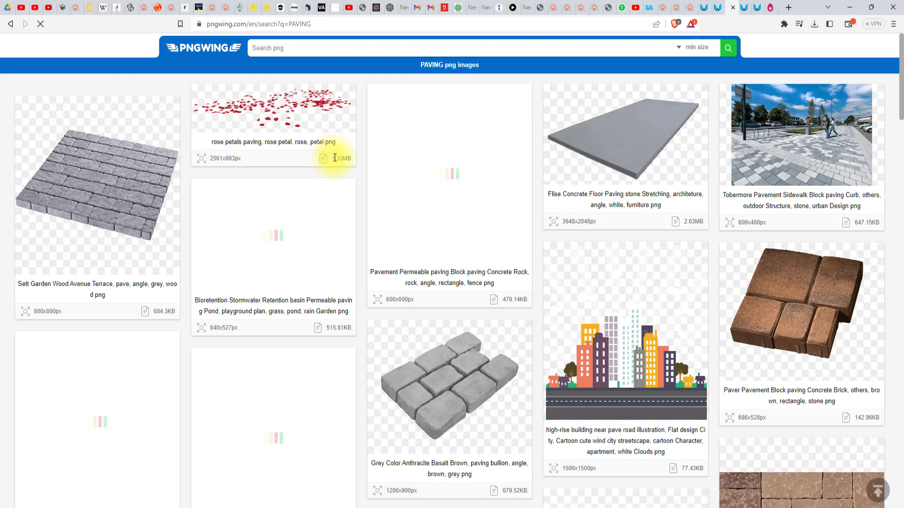
# Step: Look through the paving results and open the 809x460px brown herringbone block paving image
pyautogui.scroll(-4, 397, 185)
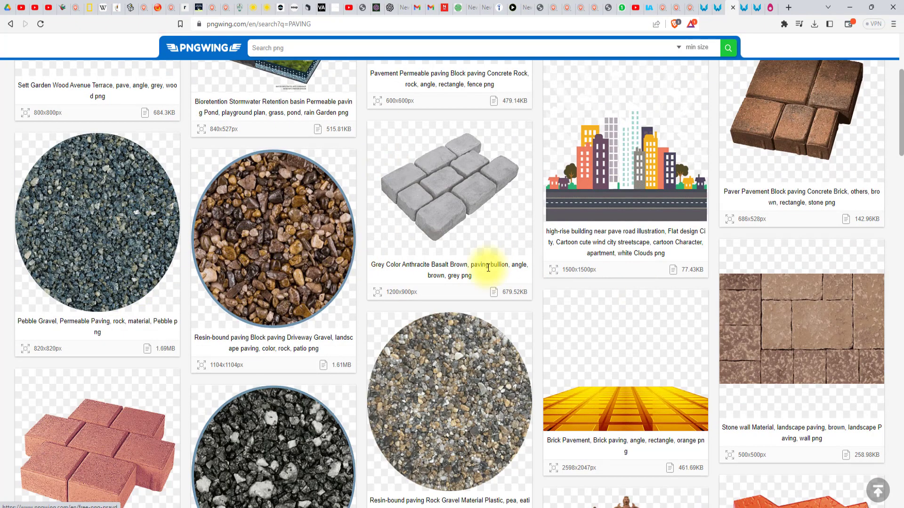
pyautogui.scroll(-5, 488, 267)
pyautogui.scroll(-5, 642, 320)
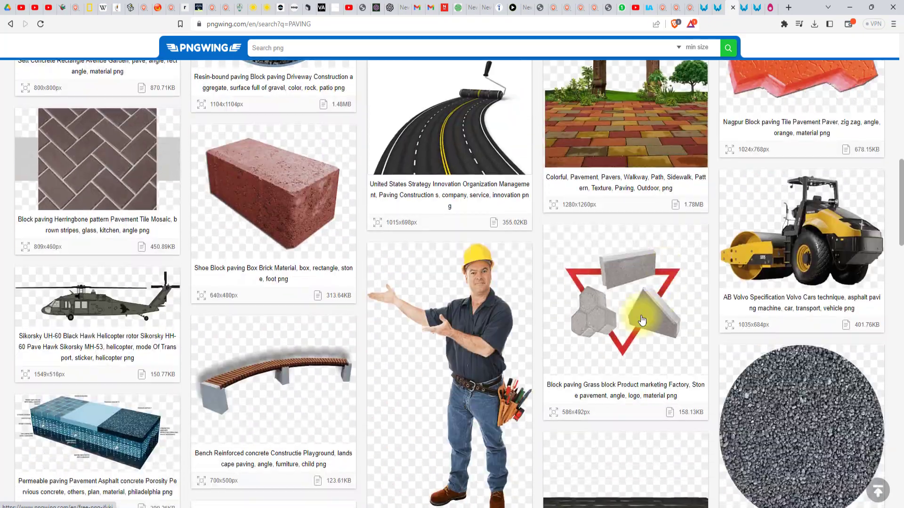
pyautogui.scroll(-4, 426, 246)
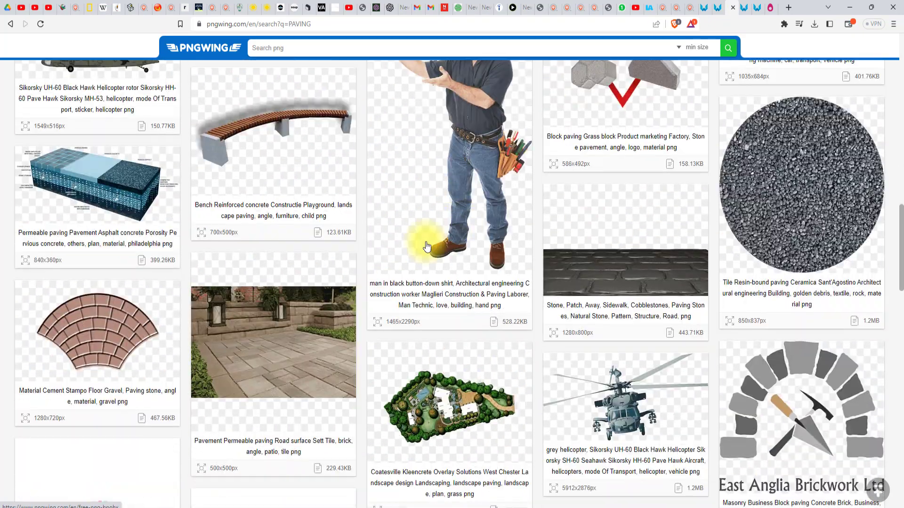
pyautogui.scroll(3, 115, 236)
pyautogui.click(86, 173)
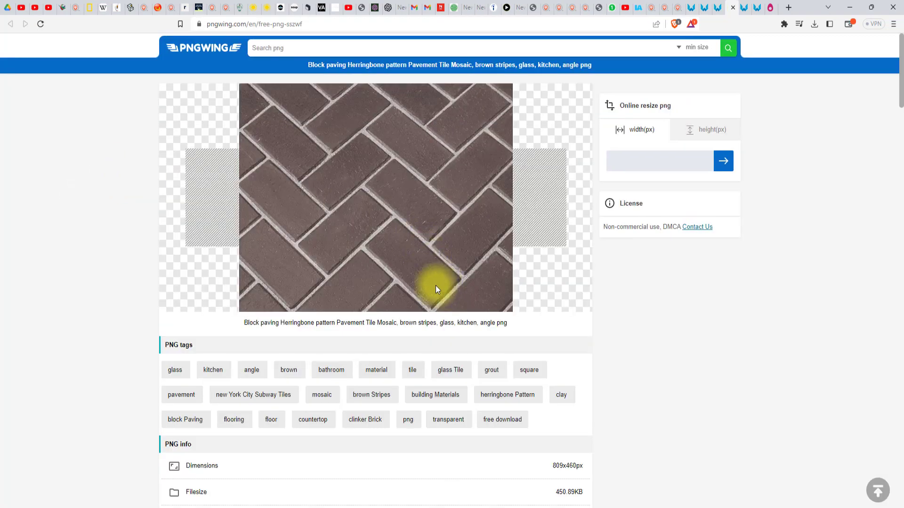
# Step: Examine the related images of the herringbone paving for a flat tile or brick texture suited to the paved areas
pyautogui.scroll(-7, 436, 285)
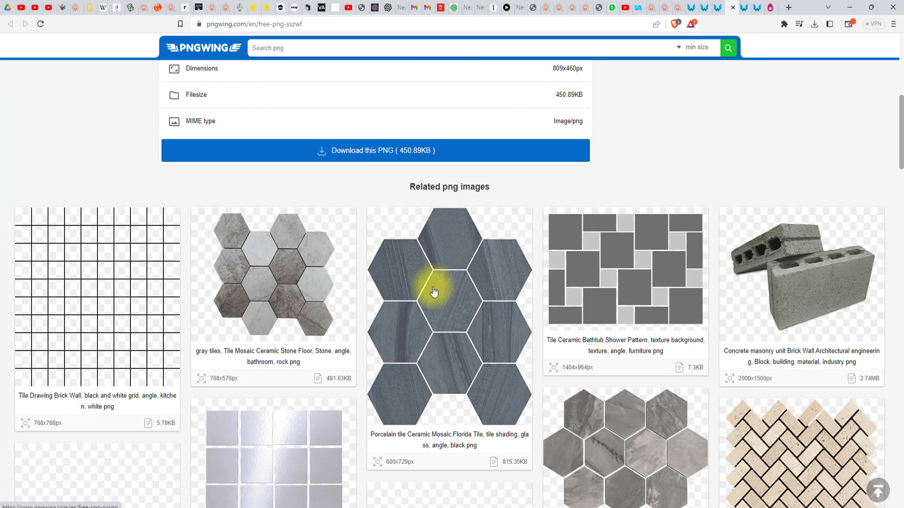
pyautogui.scroll(-2, 433, 289)
pyautogui.scroll(-4, 429, 296)
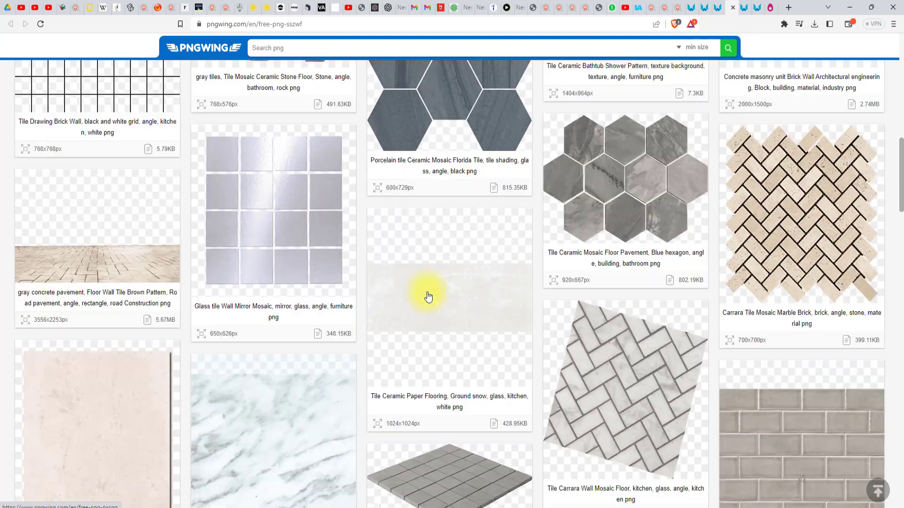
pyautogui.scroll(-8, 427, 297)
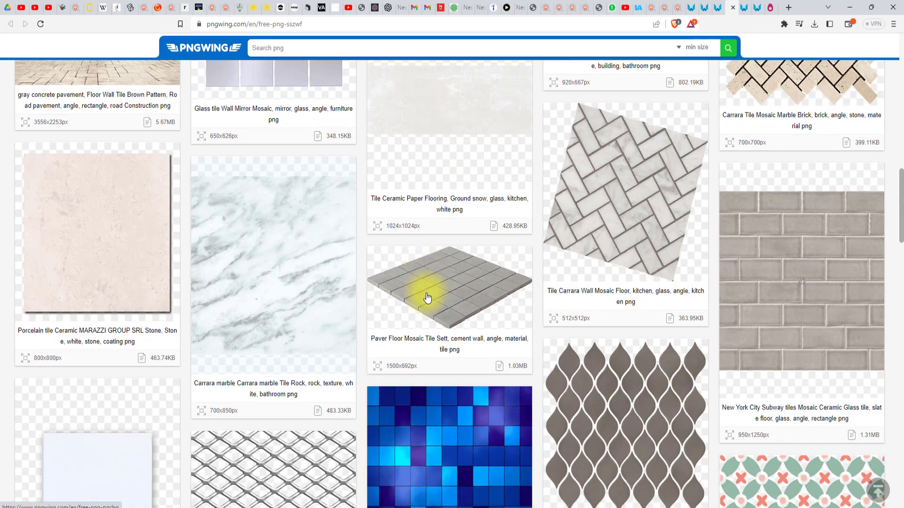
pyautogui.scroll(3, 427, 295)
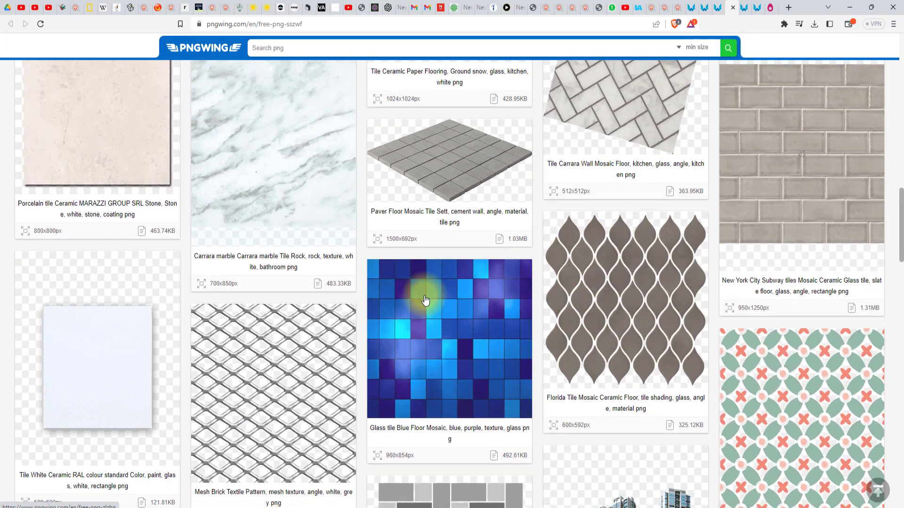
pyautogui.scroll(-7, 426, 299)
pyautogui.scroll(-4, 425, 300)
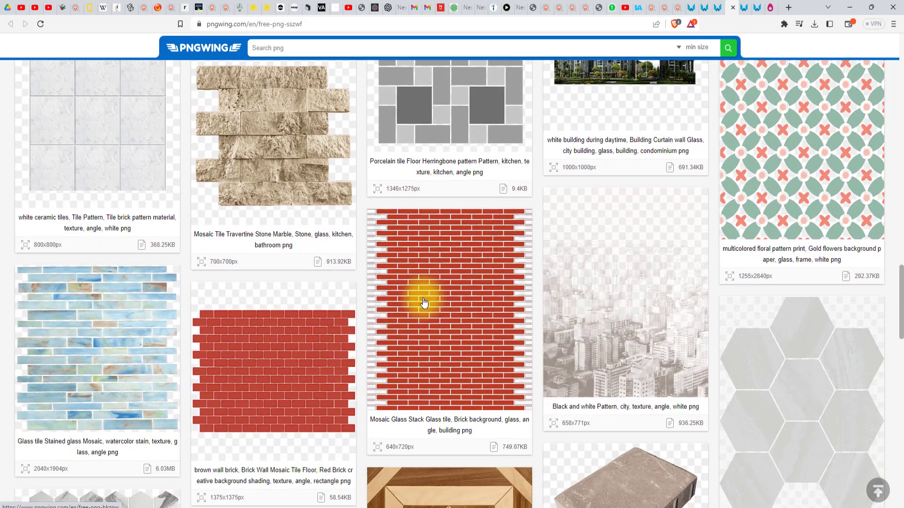
pyautogui.scroll(-5, 426, 324)
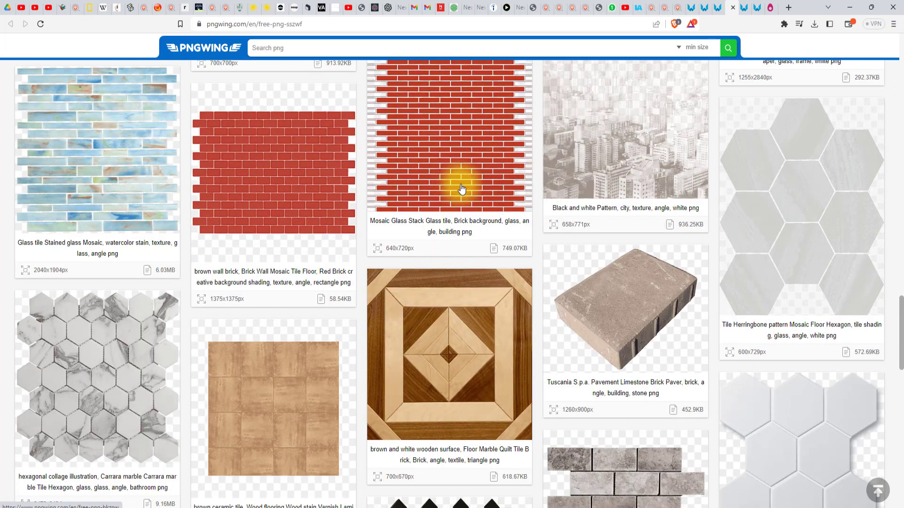
pyautogui.scroll(-2, 508, 292)
pyautogui.scroll(10, 501, 295)
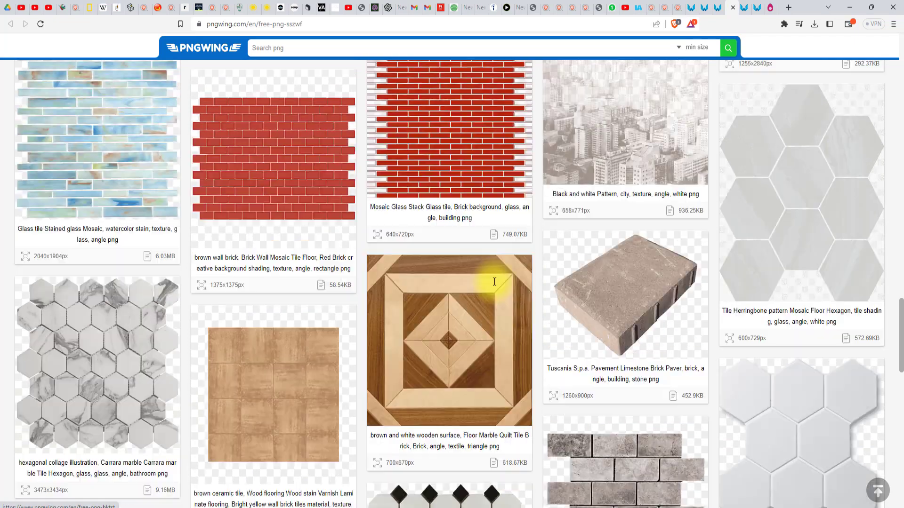
pyautogui.scroll(15, 491, 187)
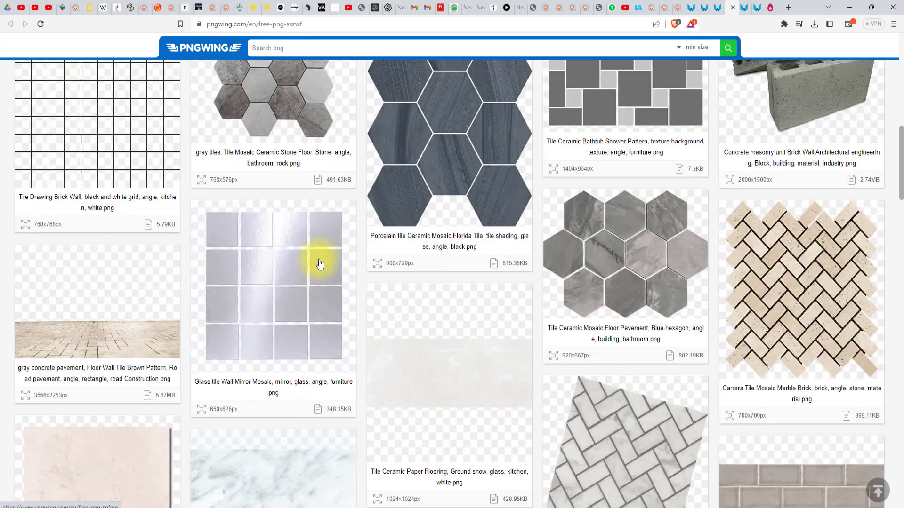
pyautogui.scroll(-10, 310, 269)
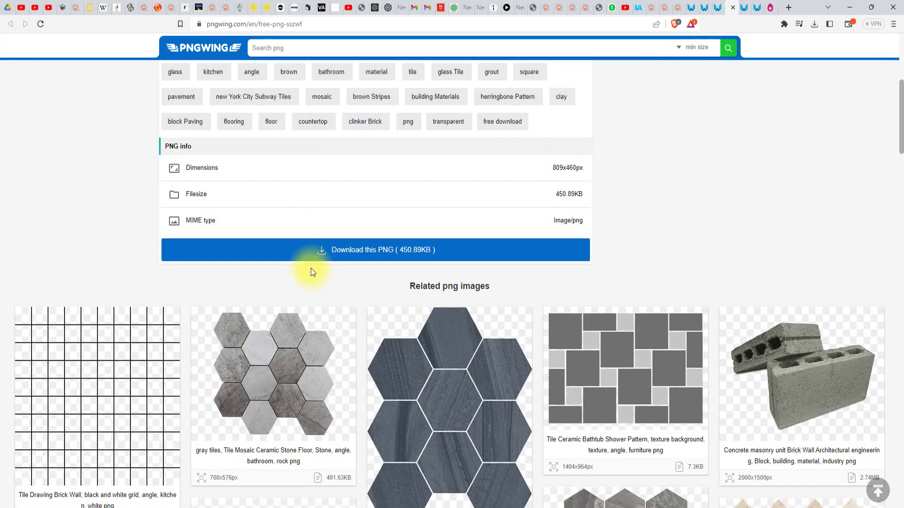
pyautogui.scroll(-10, 317, 276)
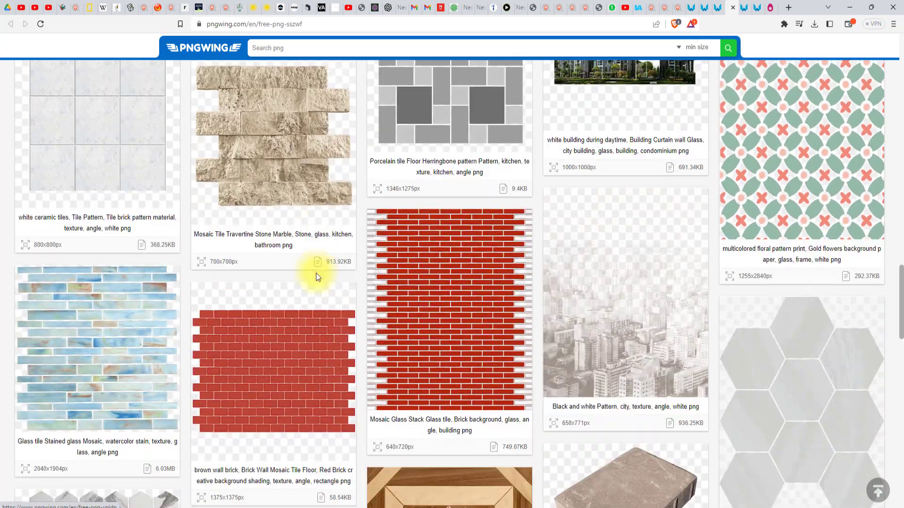
pyautogui.scroll(-12, 316, 277)
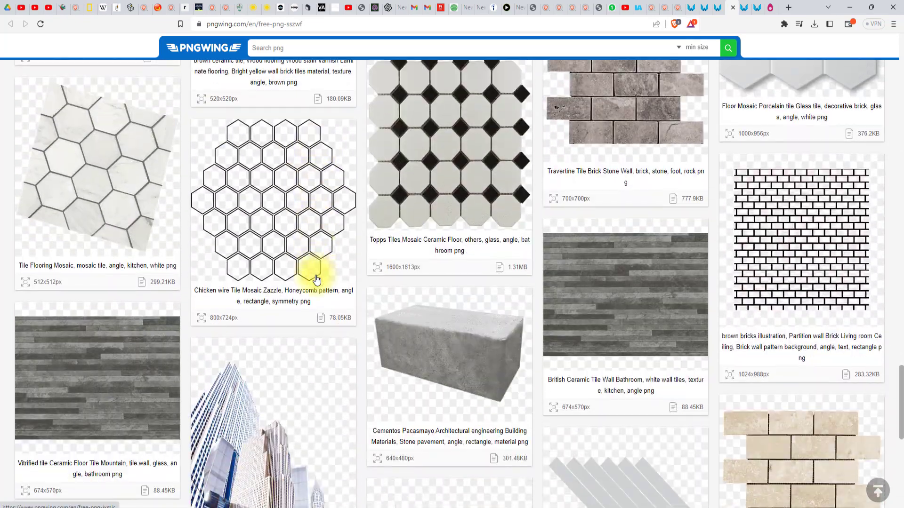
pyautogui.scroll(-5, 317, 282)
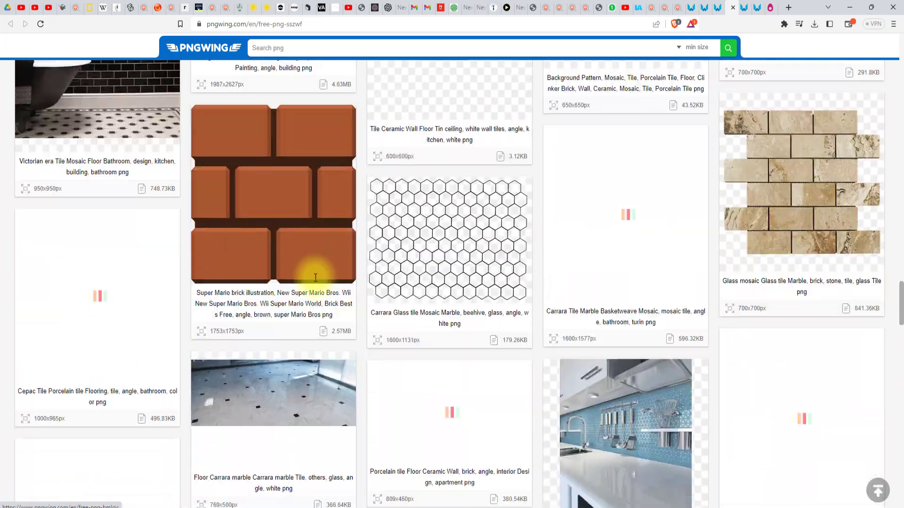
pyautogui.scroll(12, 324, 296)
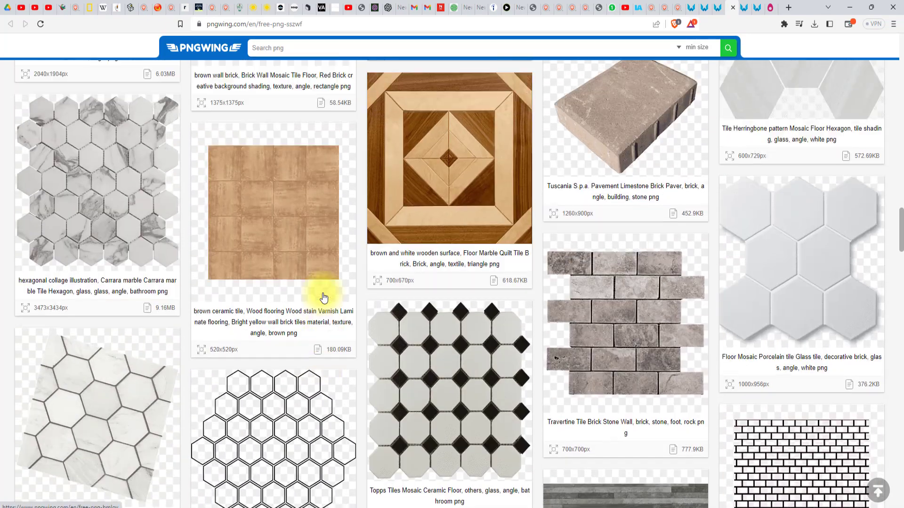
pyautogui.scroll(2, 323, 297)
pyautogui.scroll(-7, 323, 296)
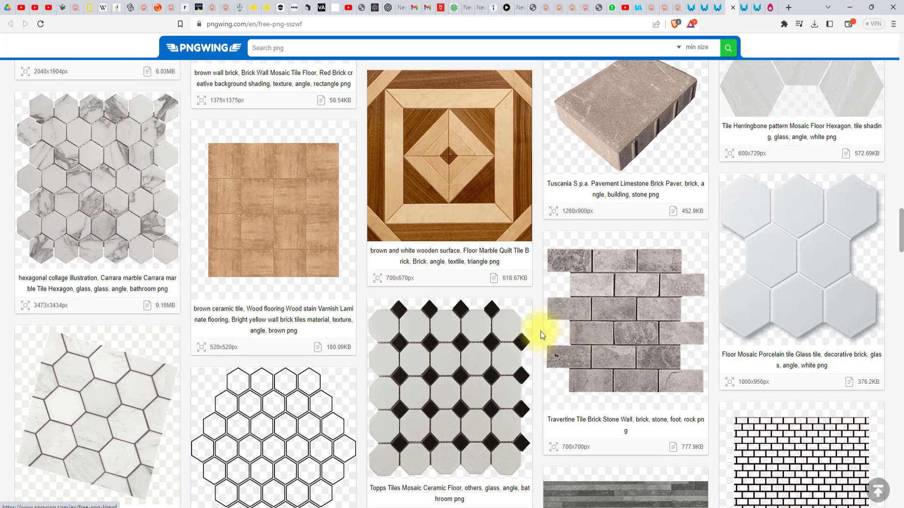
pyautogui.scroll(-3, 585, 353)
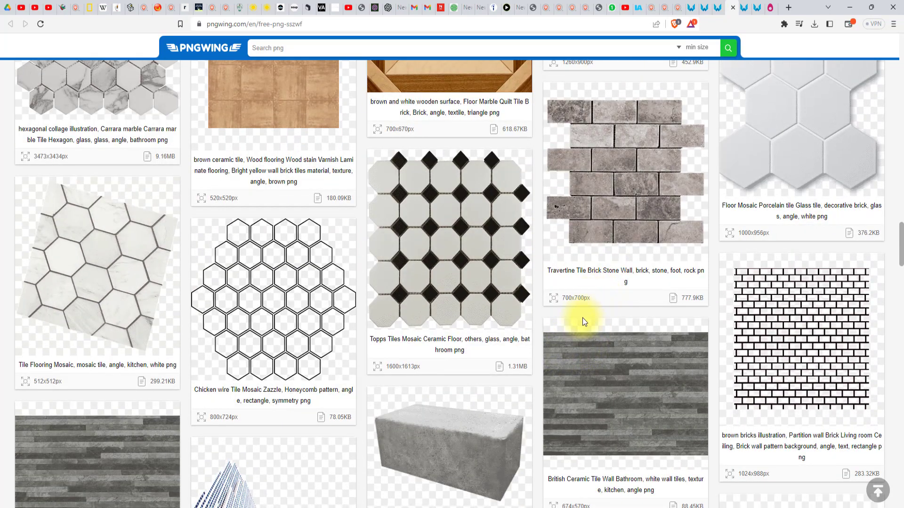
# Step: Browse the related tile images for a stone or brick texture suitable for the site plan paving
pyautogui.scroll(-10, 612, 208)
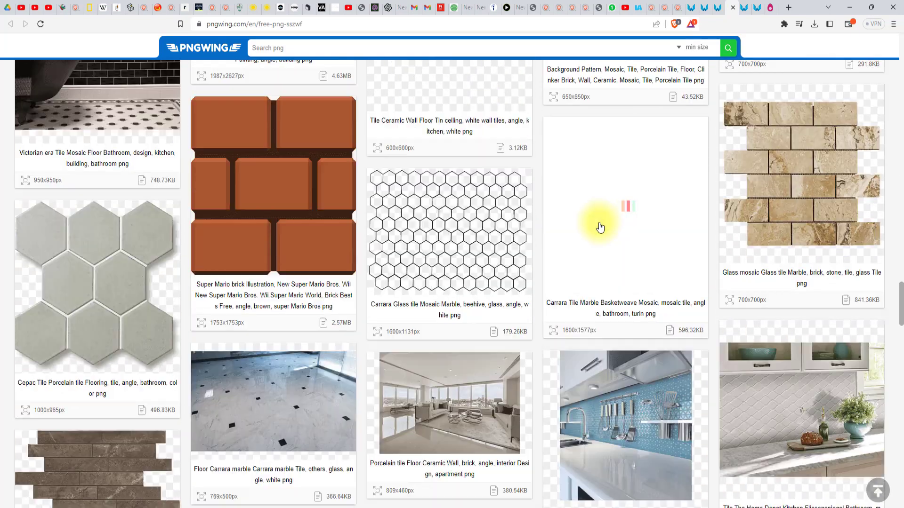
pyautogui.scroll(-12, 598, 231)
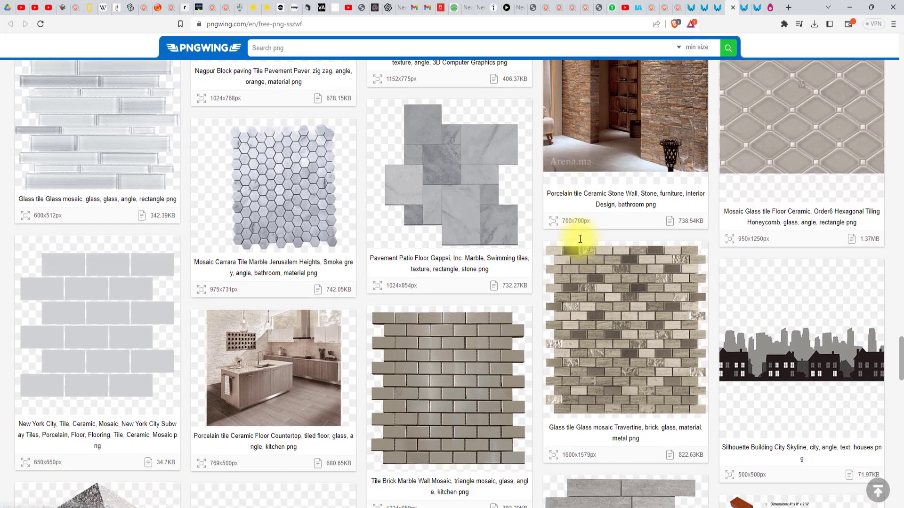
pyautogui.scroll(-5, 580, 241)
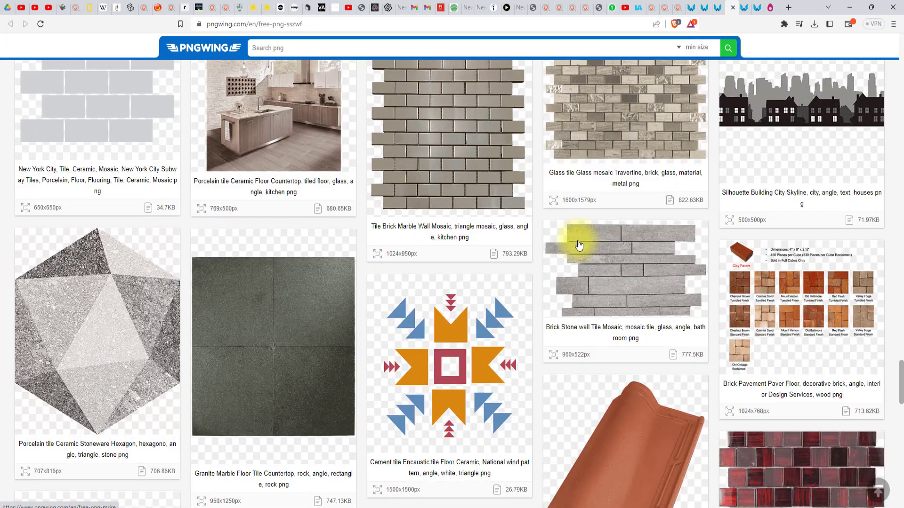
pyautogui.scroll(-10, 579, 245)
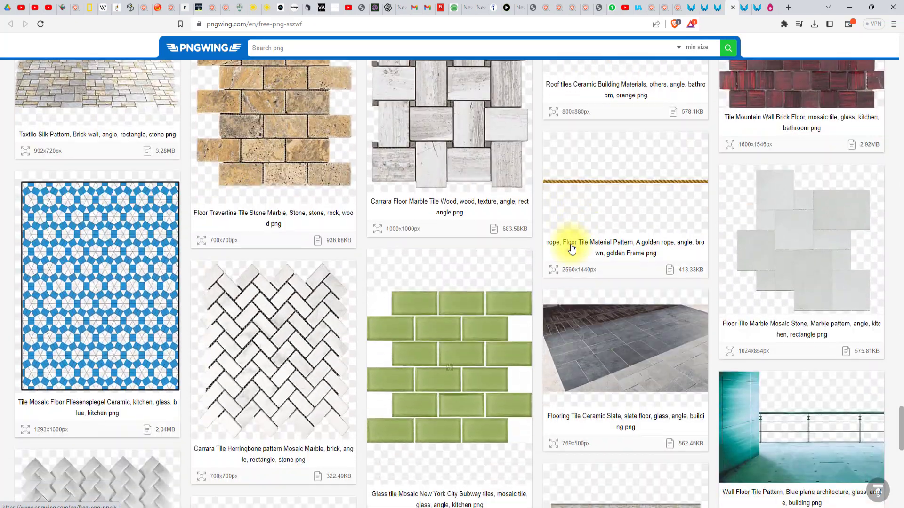
pyautogui.scroll(-10, 571, 249)
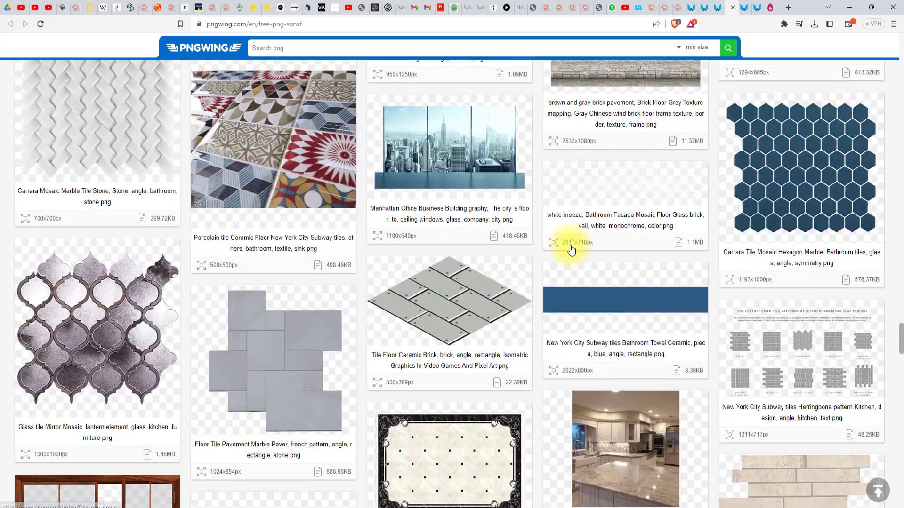
pyautogui.scroll(-4, 570, 244)
pyautogui.scroll(-5, 565, 263)
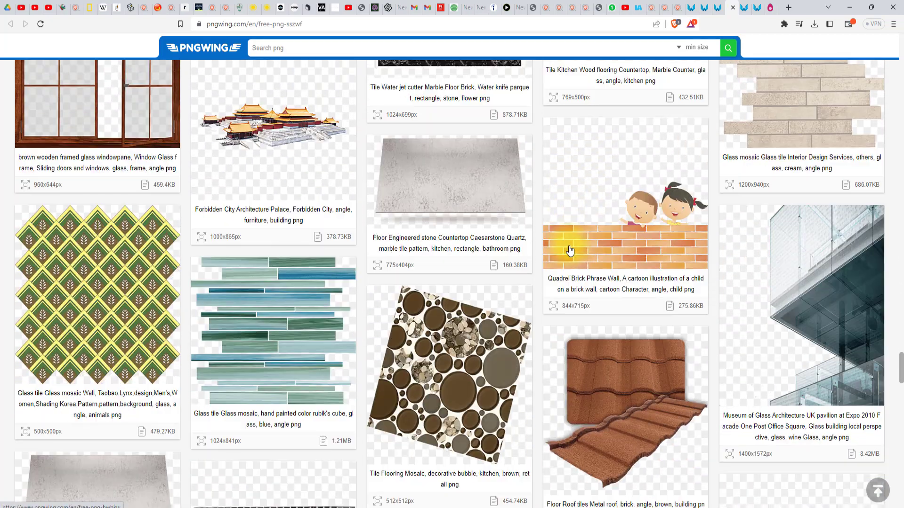
pyautogui.scroll(20, 551, 311)
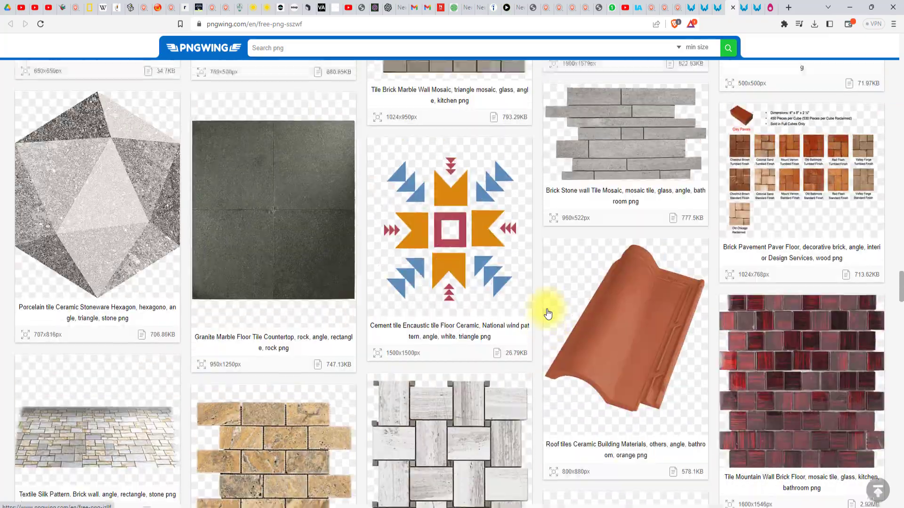
pyautogui.scroll(20, 548, 314)
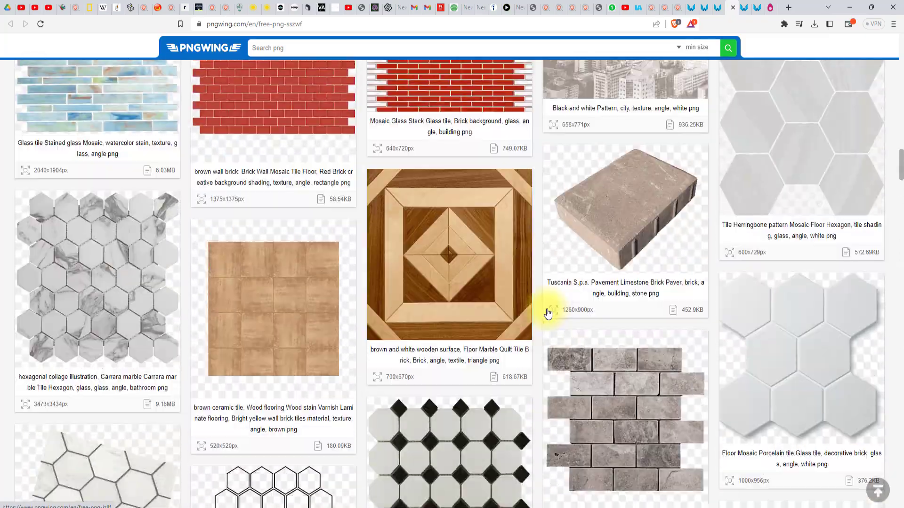
pyautogui.scroll(10, 547, 313)
pyautogui.scroll(15, 547, 313)
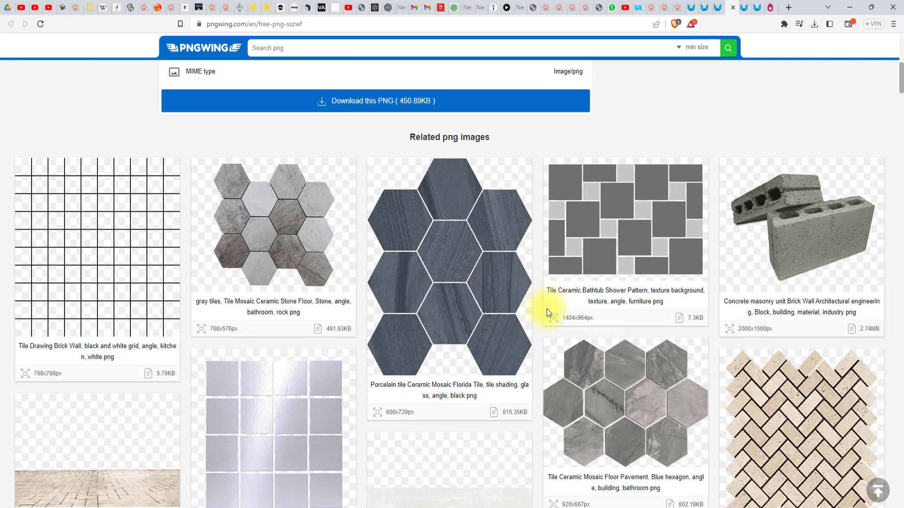
pyautogui.scroll(-7, 547, 309)
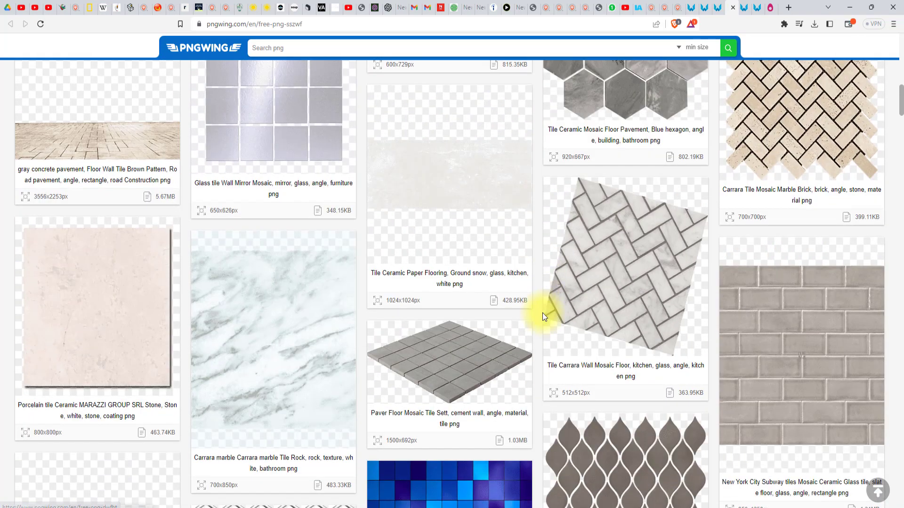
pyautogui.scroll(-2, 540, 315)
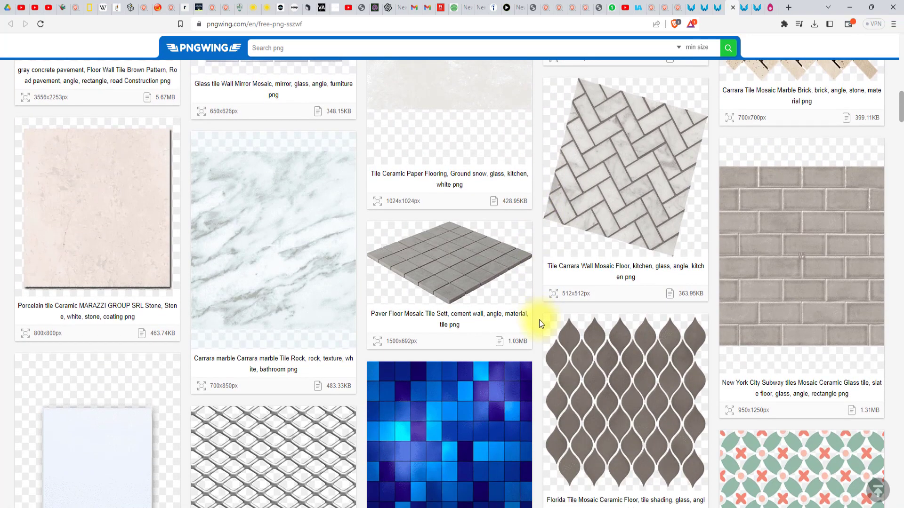
pyautogui.scroll(-8, 540, 324)
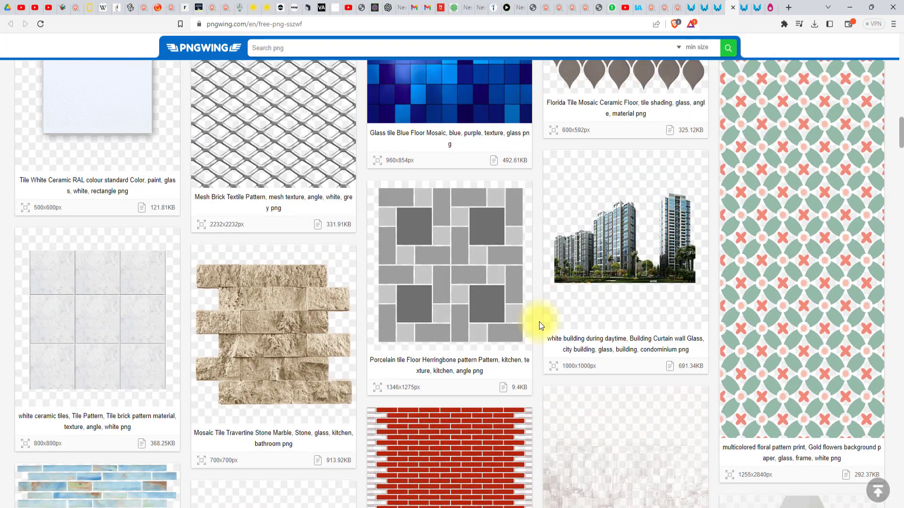
pyautogui.scroll(-2, 539, 322)
pyautogui.scroll(-9, 529, 323)
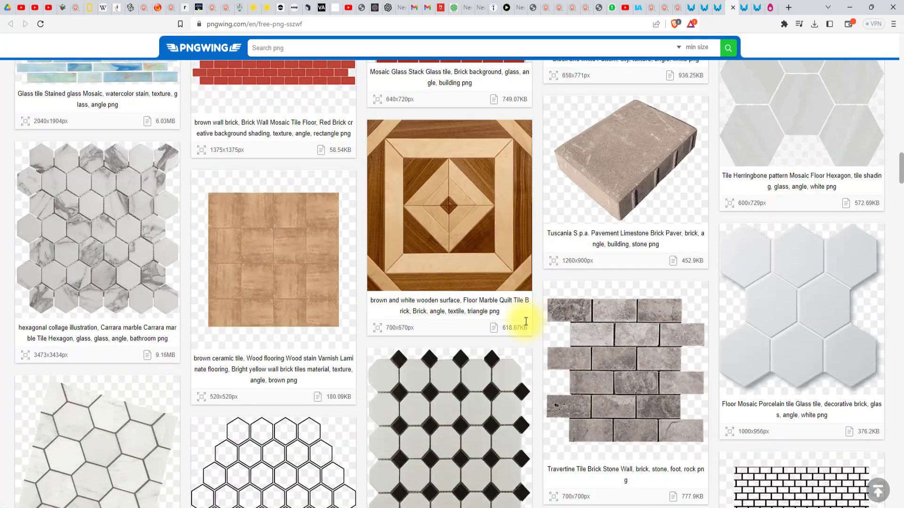
# Step: Open the Travertine Tile Brick Stone Wall image and proceed to its PNG download page
pyautogui.click(603, 384)
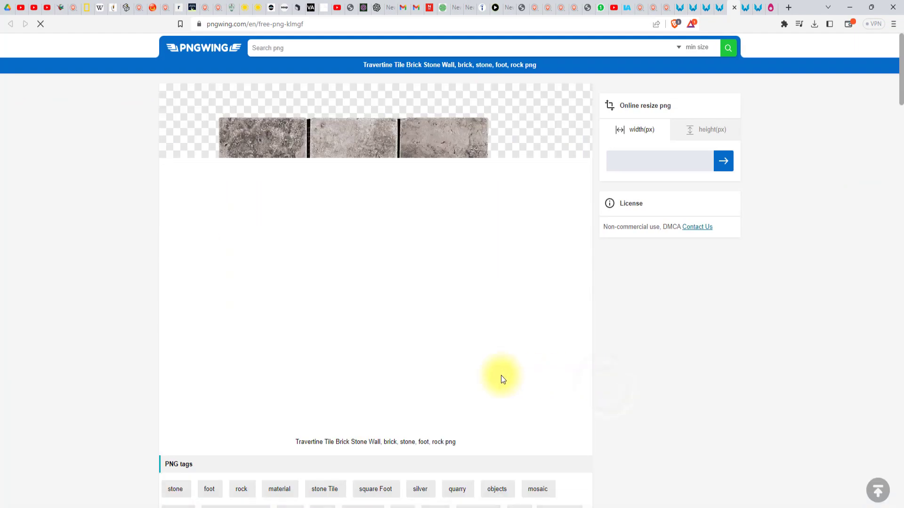
pyautogui.scroll(-7, 422, 326)
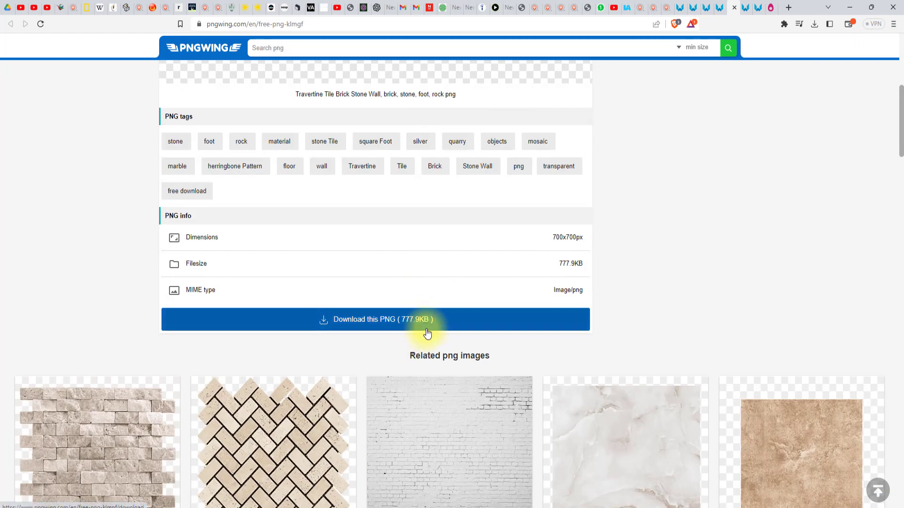
pyautogui.click(425, 328)
pyautogui.scroll(-7, 427, 336)
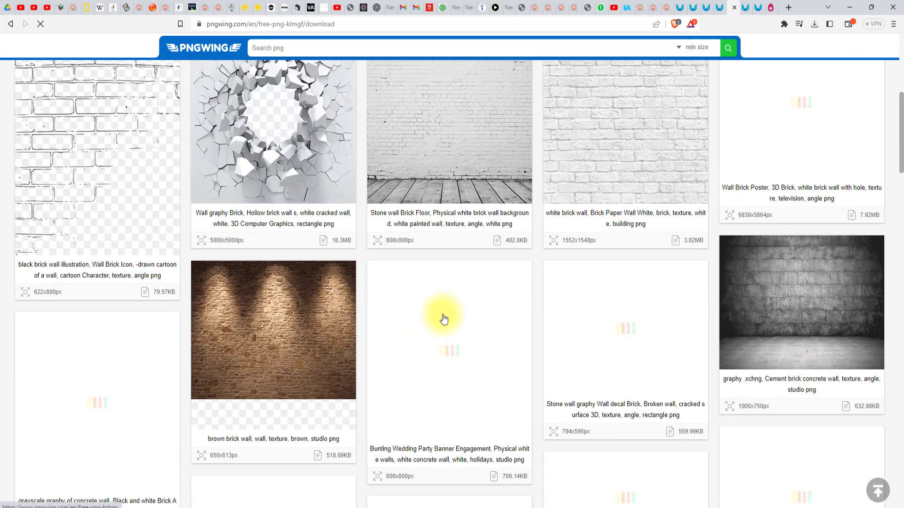
pyautogui.scroll(4, 424, 306)
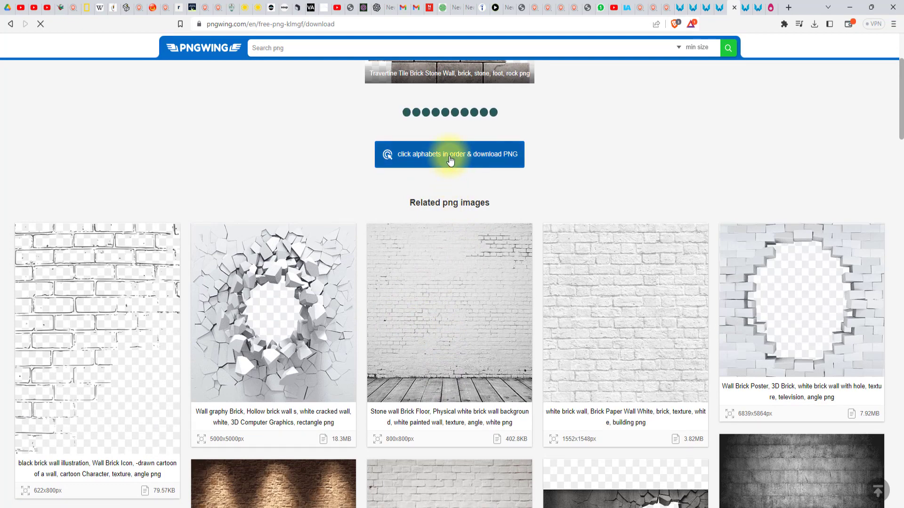
# Step: Complete the letter-order check to download the Travertine Tile Brick Stone Wall PNG
pyautogui.click(451, 159)
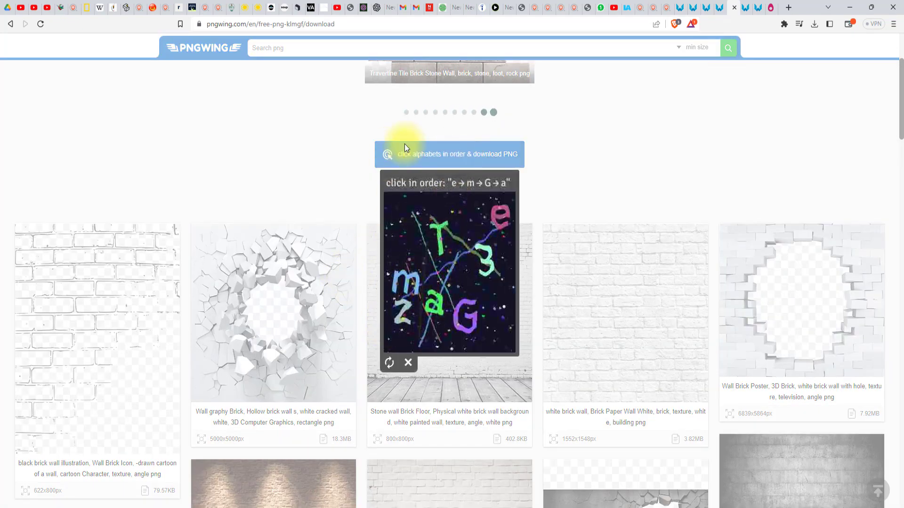
pyautogui.click(501, 216)
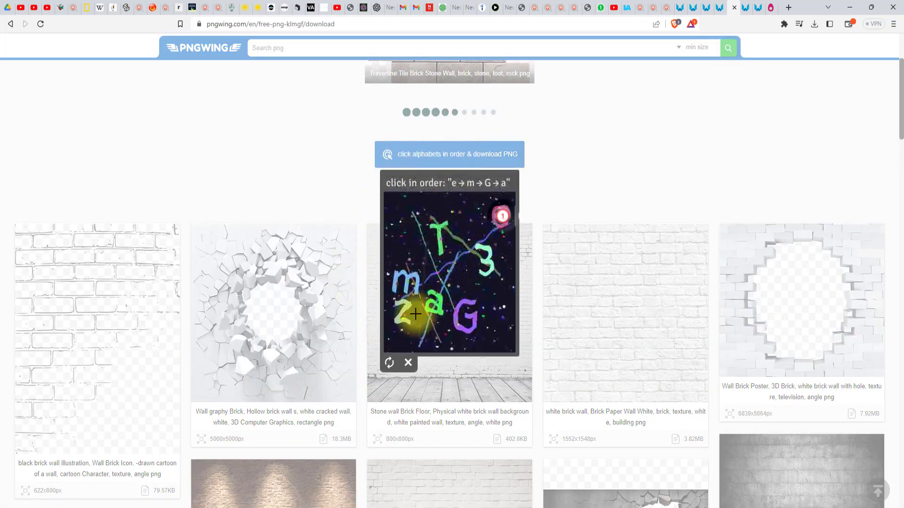
pyautogui.click(407, 285)
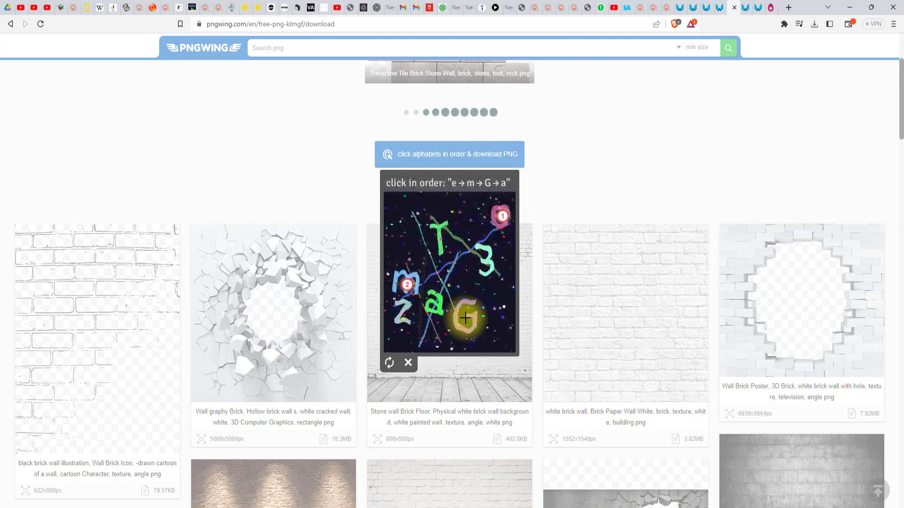
pyautogui.click(434, 303)
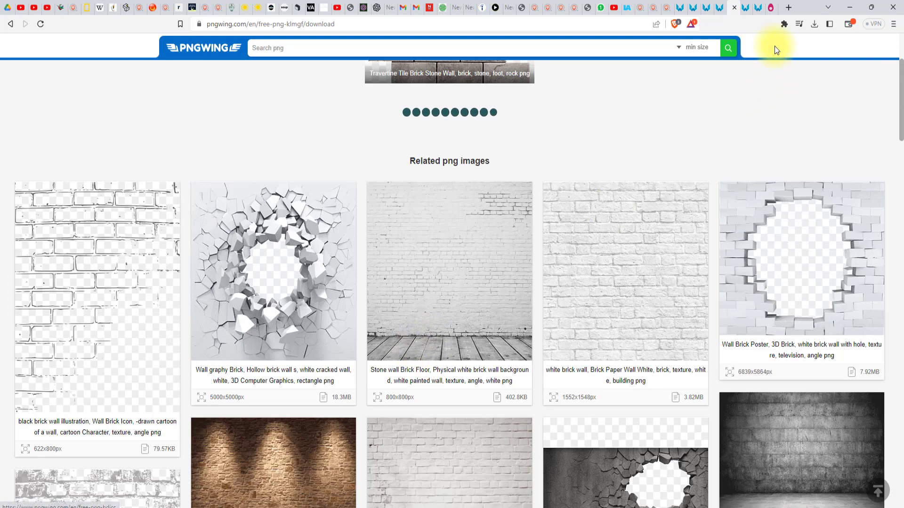
# Step: Request the sandy Beach background PNG on its download page and save the travertine tile as pngwing.com (30) in Downloads
pyautogui.click(748, 8)
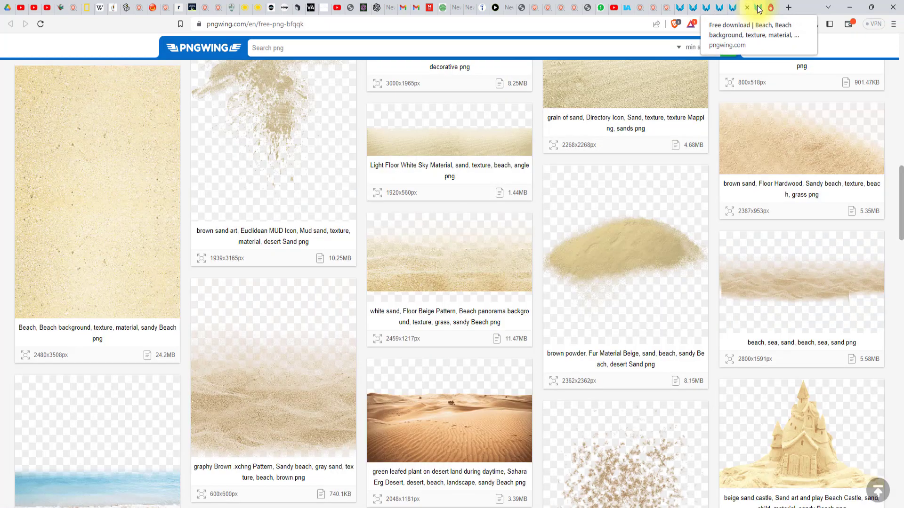
pyautogui.click(762, 9)
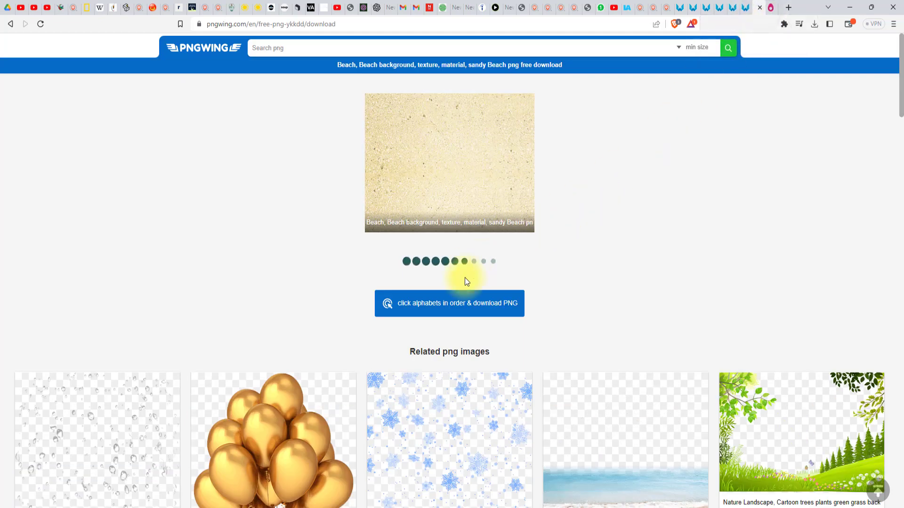
pyautogui.click(454, 305)
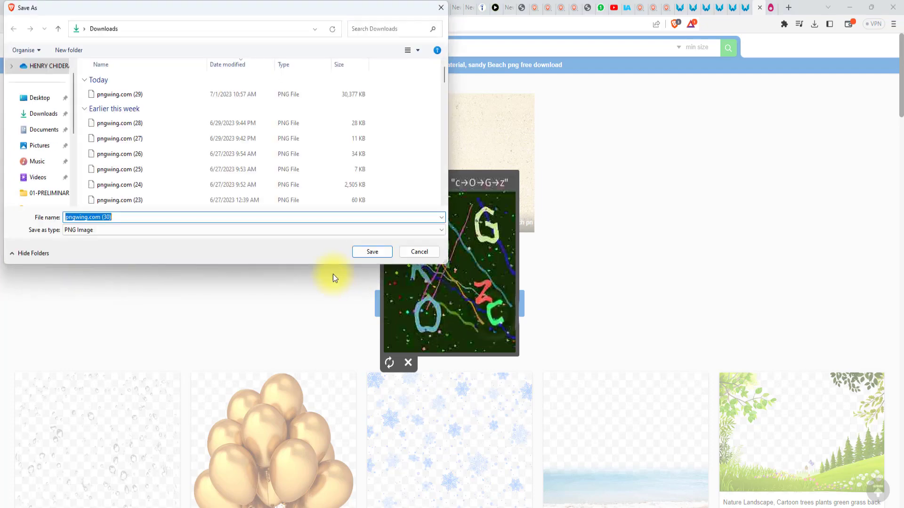
pyautogui.click(372, 252)
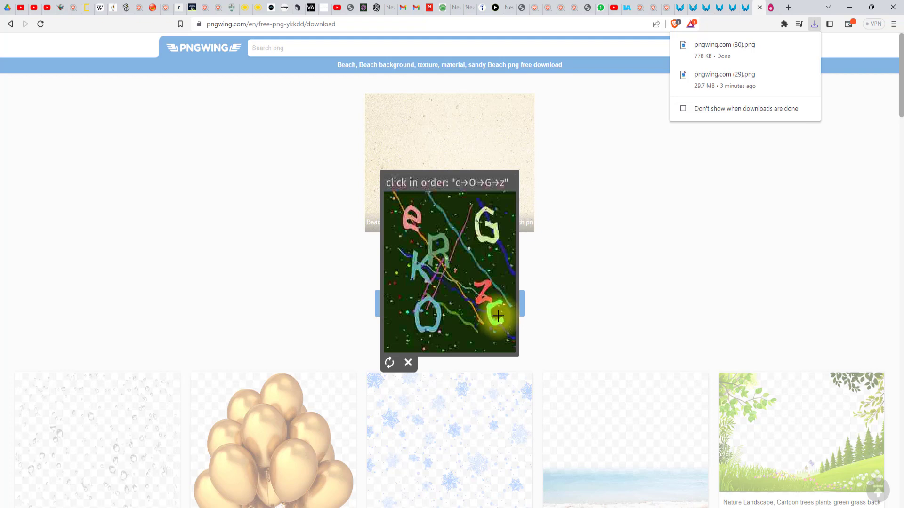
# Step: Complete the letter-order check to download the sandy Beach background PNG
pyautogui.click(498, 316)
pyautogui.click(428, 314)
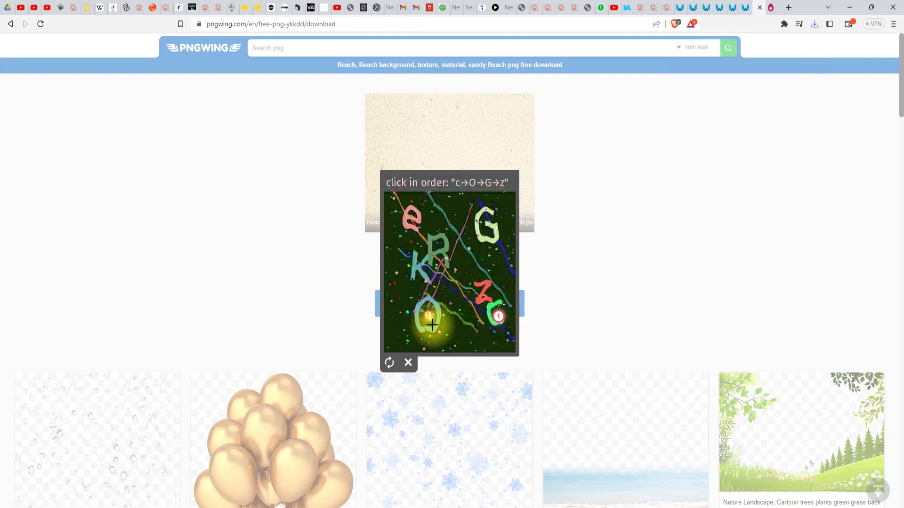
pyautogui.click(487, 224)
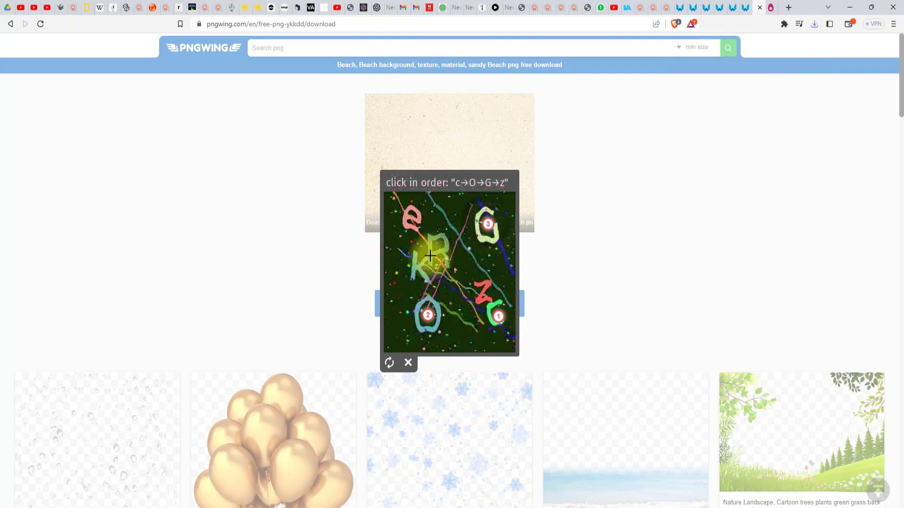
pyautogui.click(483, 294)
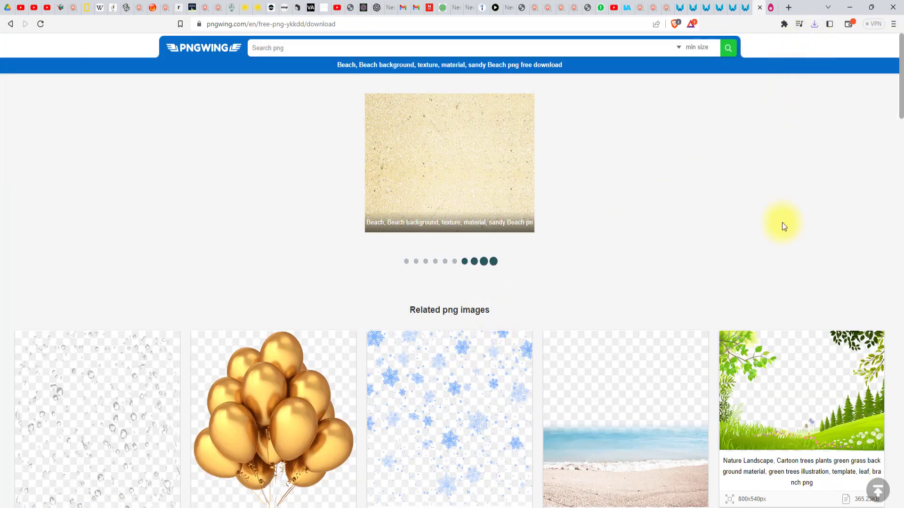
# Step: Open the Downloads folder in a new File Explorer window
pyautogui.moveTo(556, 506)
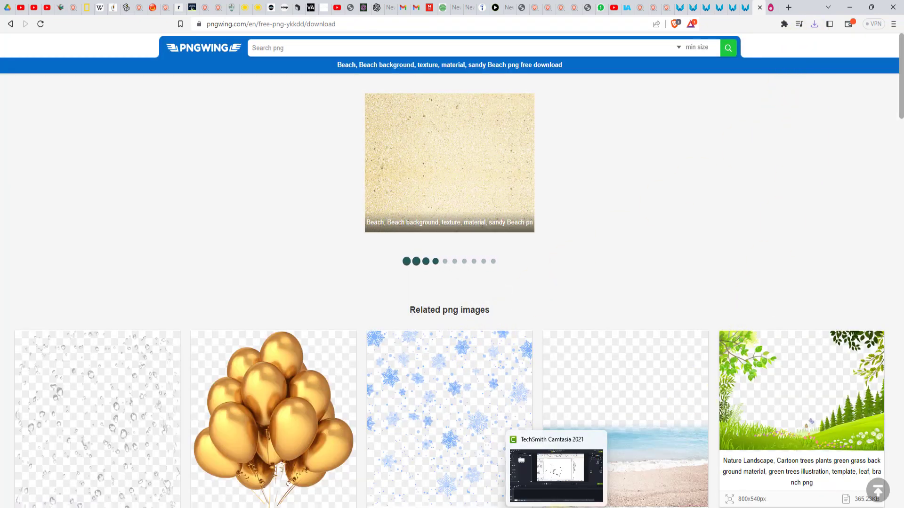
pyautogui.click(473, 507)
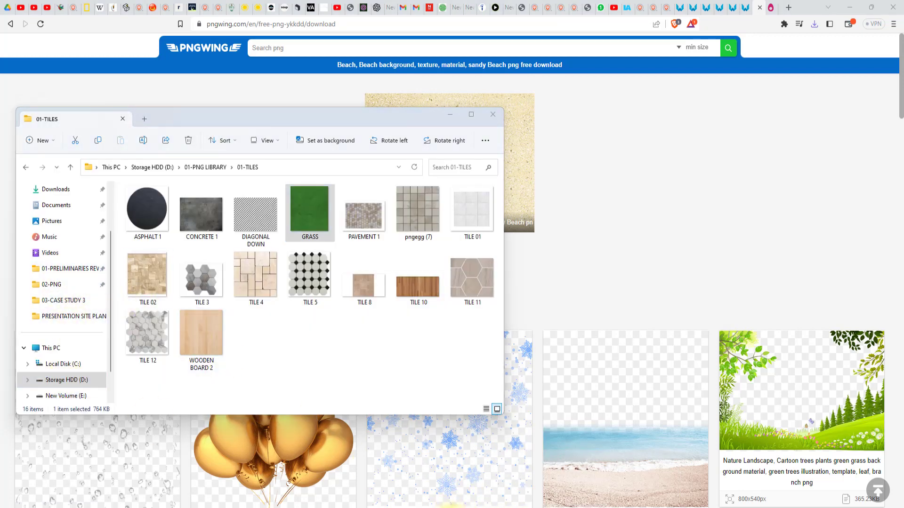
pyautogui.rightClick(452, 505)
pyautogui.click(440, 468)
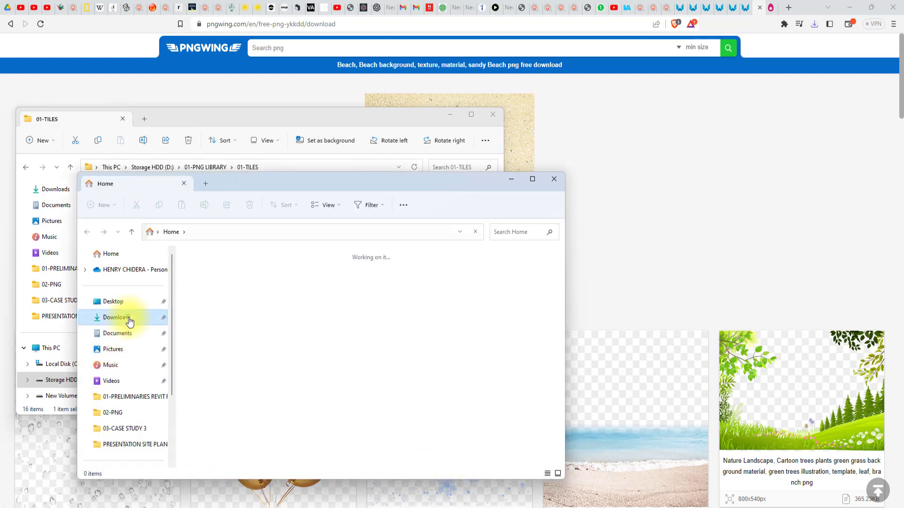
pyautogui.click(126, 317)
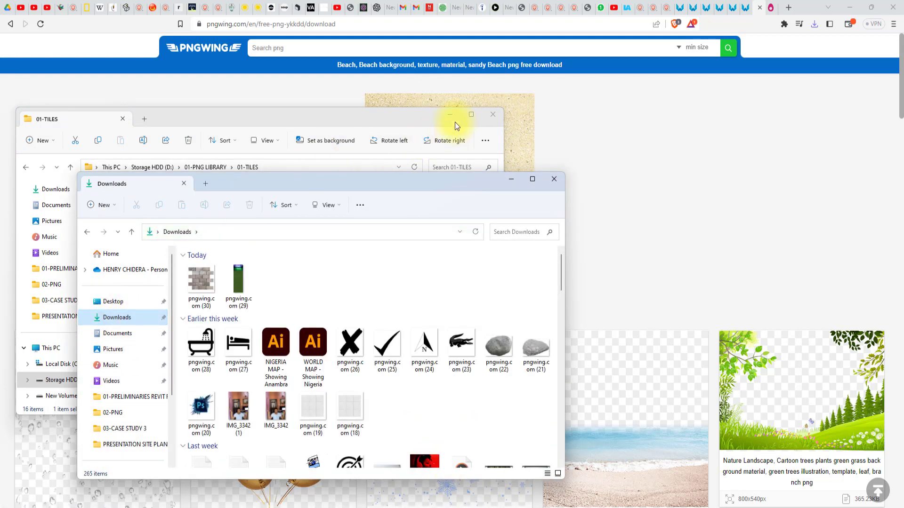
# Step: Minimize the 01-TILES window and the browser, and open pngwing.com (30) as a separate document in Photoshop
pyautogui.click(455, 122)
pyautogui.click(455, 117)
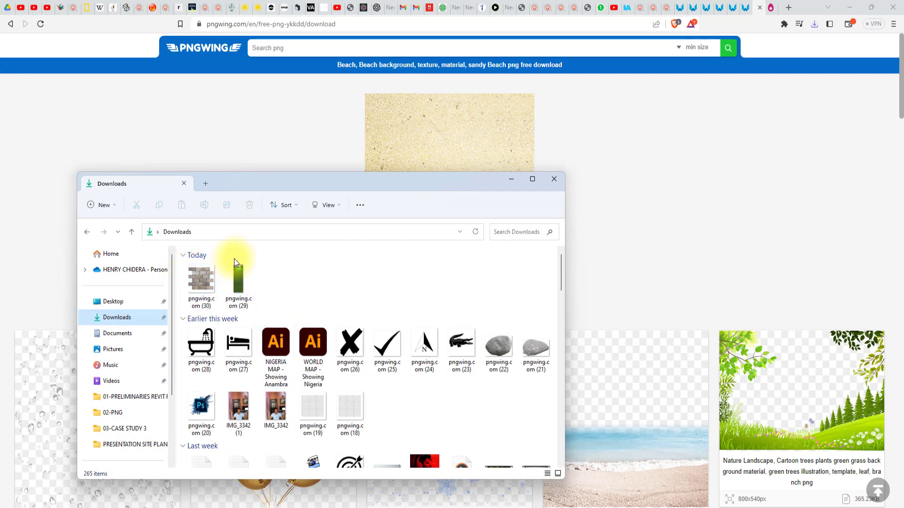
pyautogui.click(851, 11)
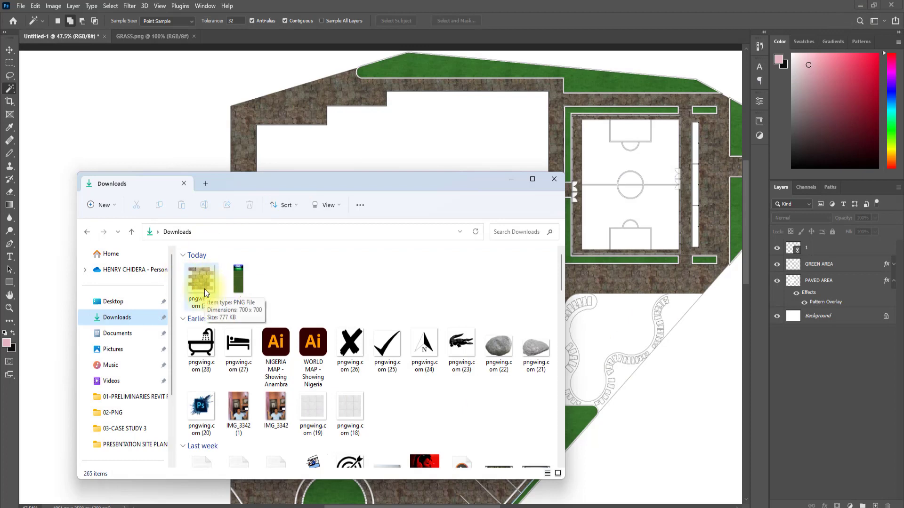
pyautogui.moveTo(202, 282); pyautogui.dragTo(265, 40)
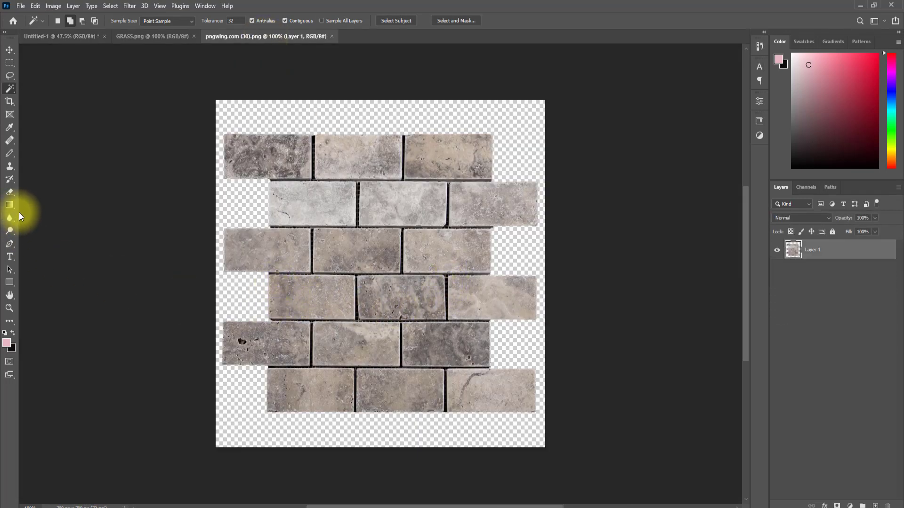
# Step: Crop the travertine tile image on all four sides to a solid brick area without the transparent edges
pyautogui.press('c')
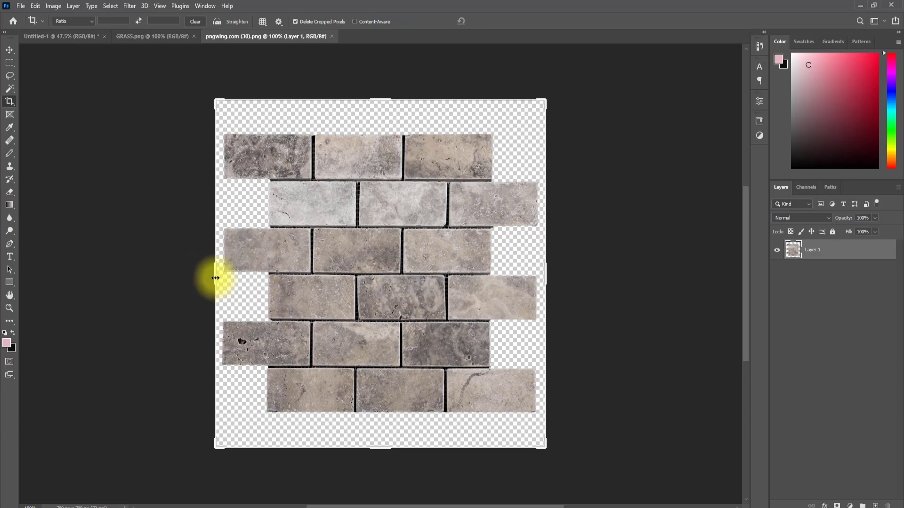
pyautogui.moveTo(215, 278); pyautogui.dragTo(242, 277)
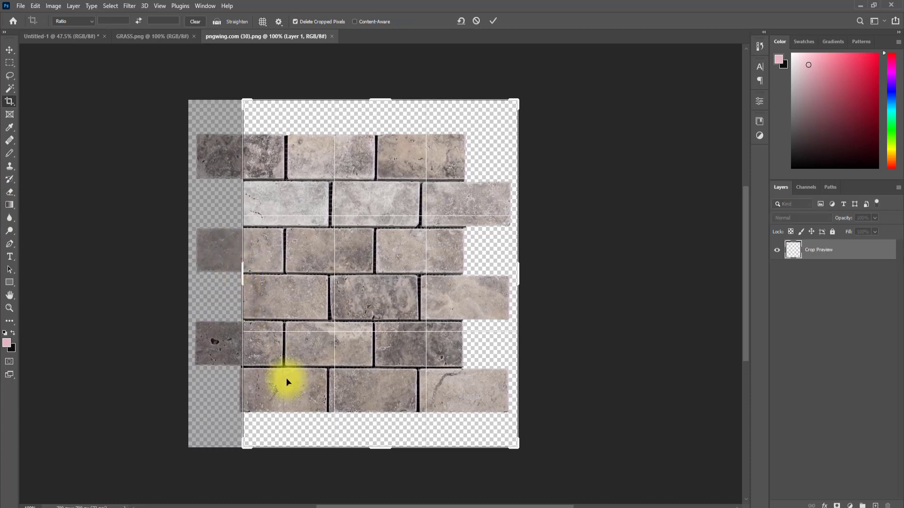
pyautogui.moveTo(380, 451); pyautogui.dragTo(380, 409)
pyautogui.moveTo(519, 277); pyautogui.dragTo(492, 277)
pyautogui.moveTo(383, 134); pyautogui.dragTo(378, 153)
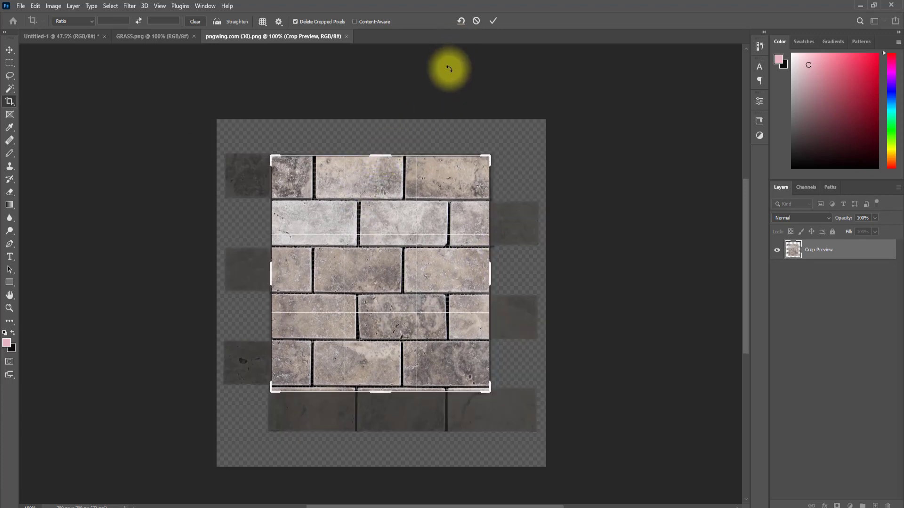
pyautogui.click(492, 21)
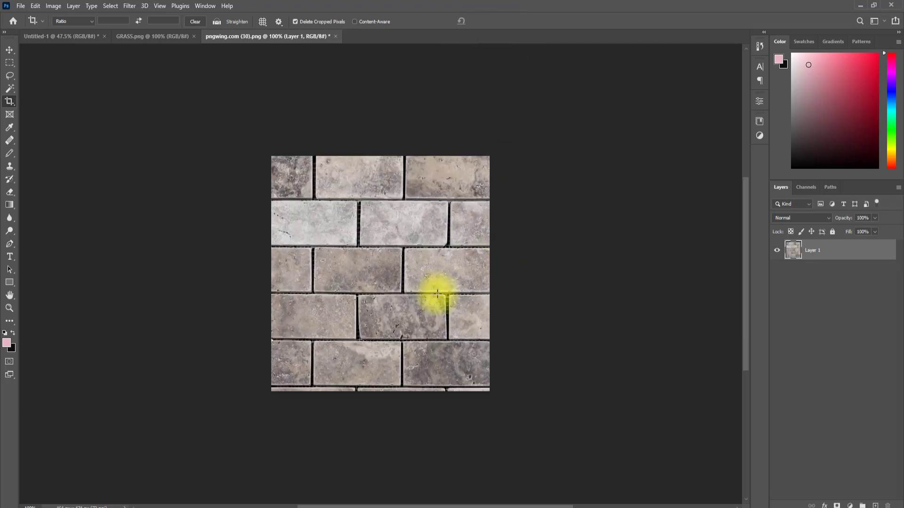
# Step: Define the cropped tile image as a pattern named PAVING
pyautogui.click(9, 49)
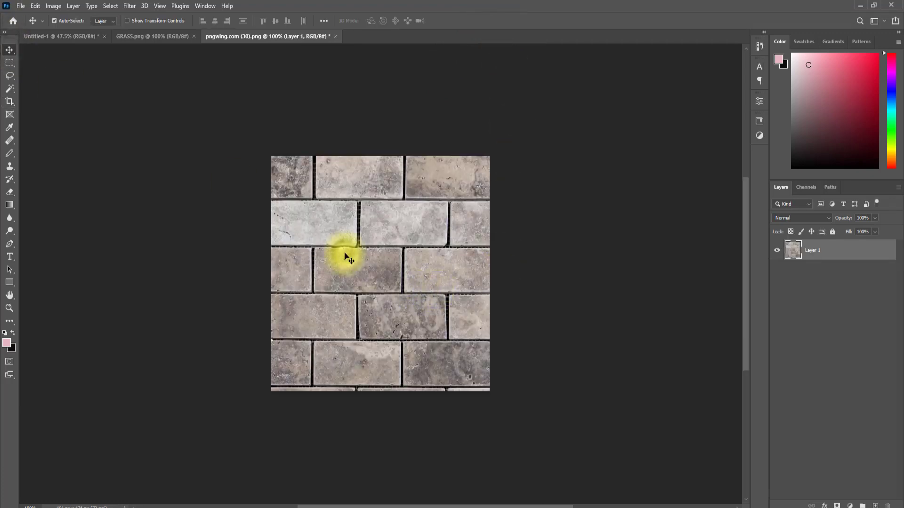
pyautogui.click(37, 7)
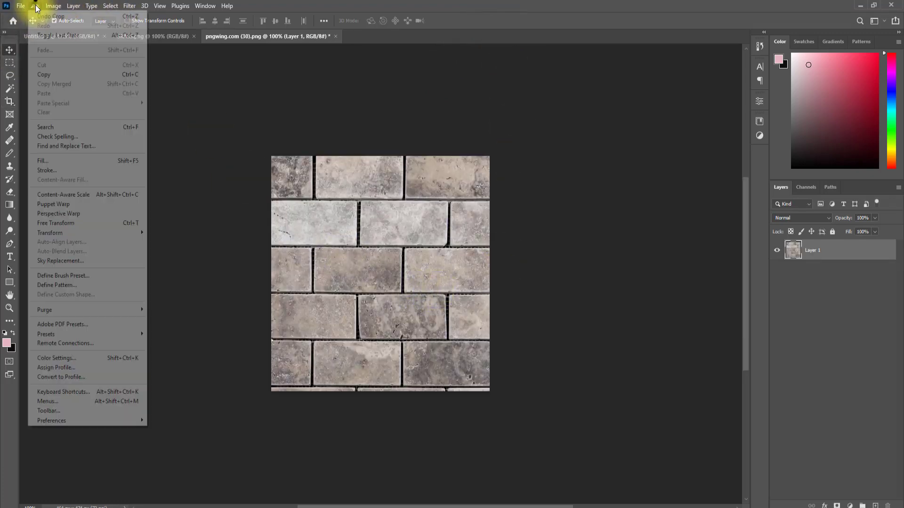
pyautogui.click(67, 286)
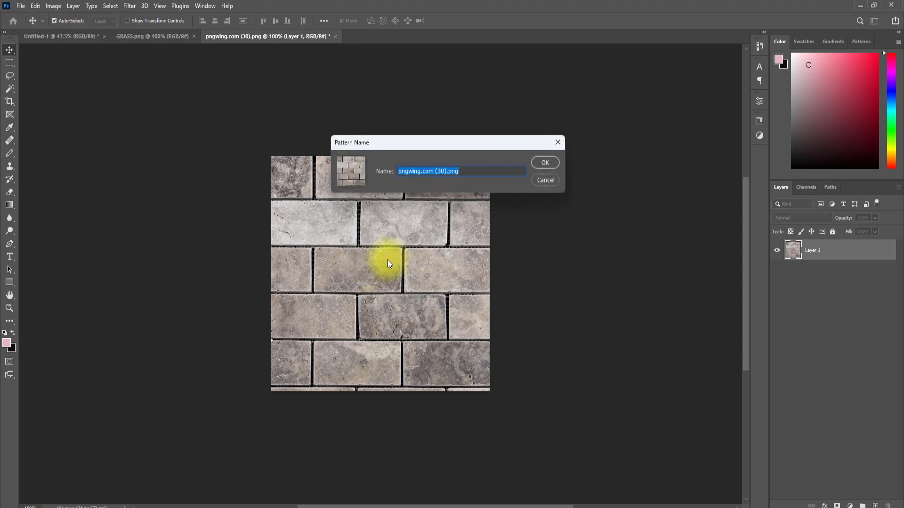
pyautogui.write('PAV')
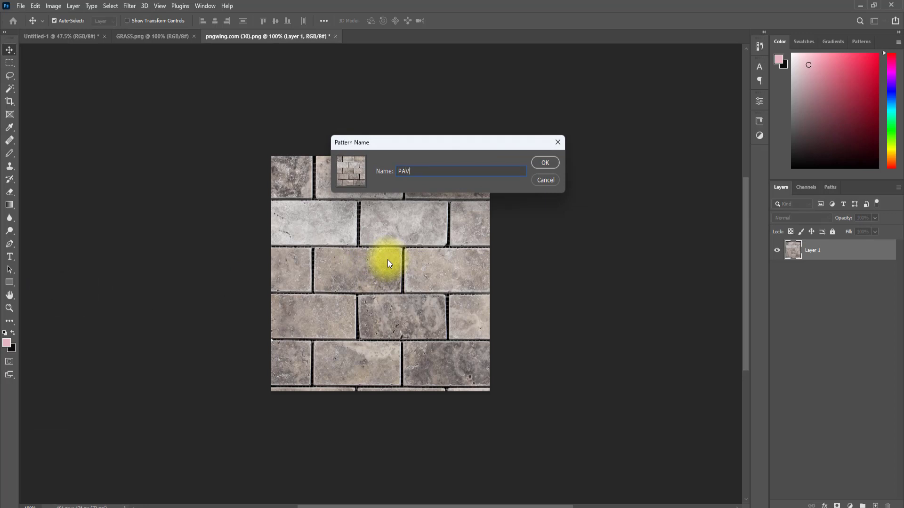
pyautogui.write('ING')
pyautogui.click(542, 162)
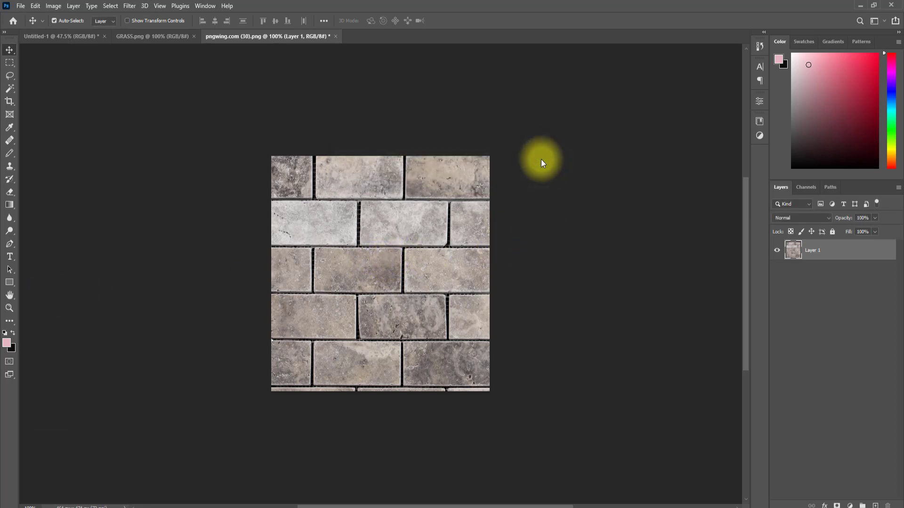
# Step: In the Untitled-1 site plan, change the PAVED AREA layer's Pattern Overlay to the new travertine tile pattern
pyautogui.click(77, 39)
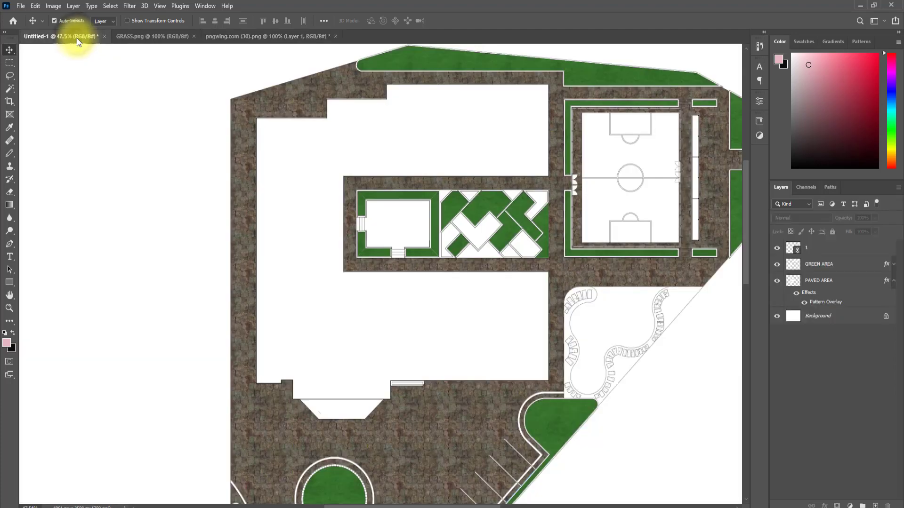
pyautogui.click(571, 282)
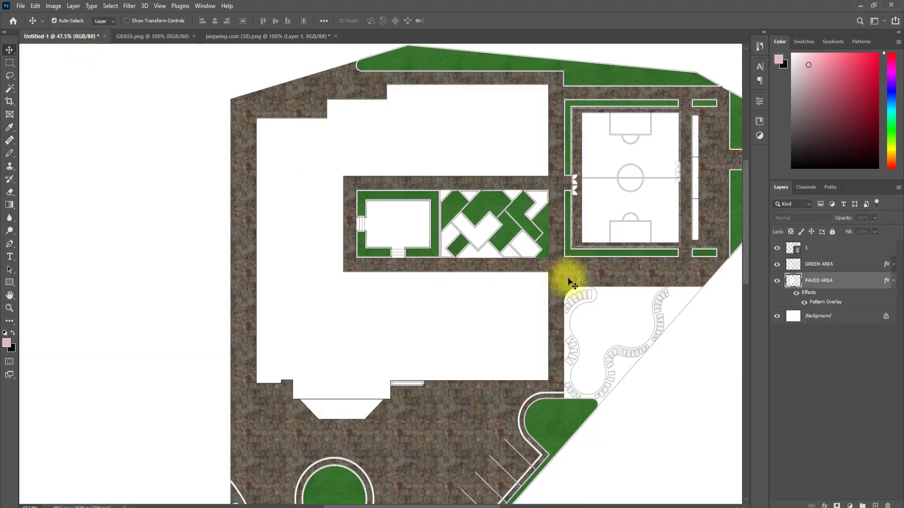
pyautogui.doubleClick(845, 303)
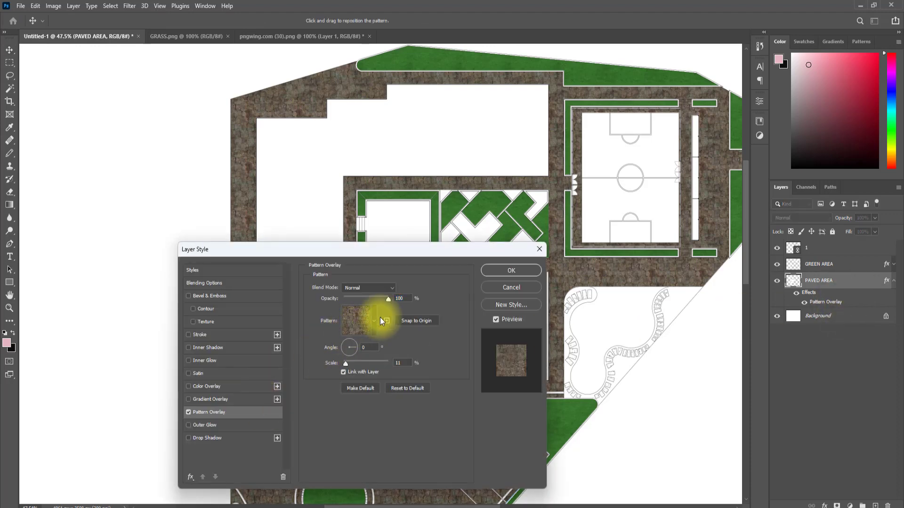
pyautogui.click(375, 321)
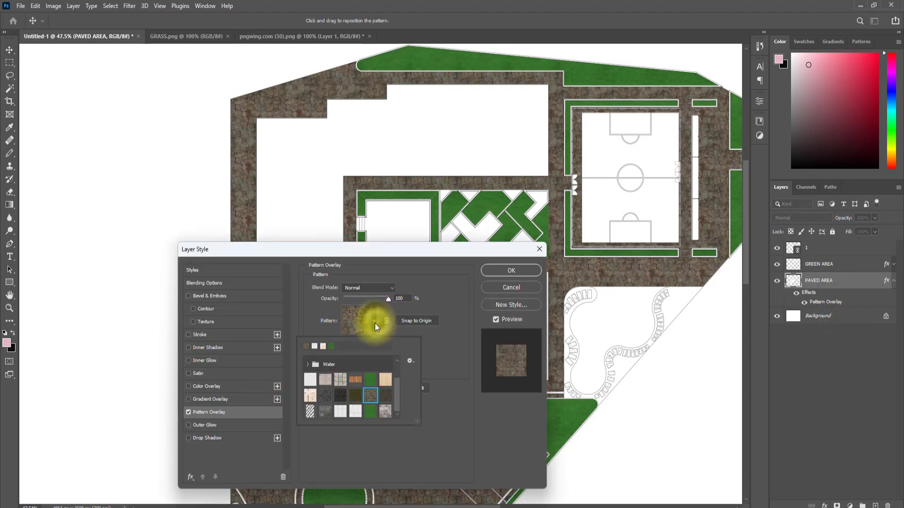
pyautogui.click(386, 413)
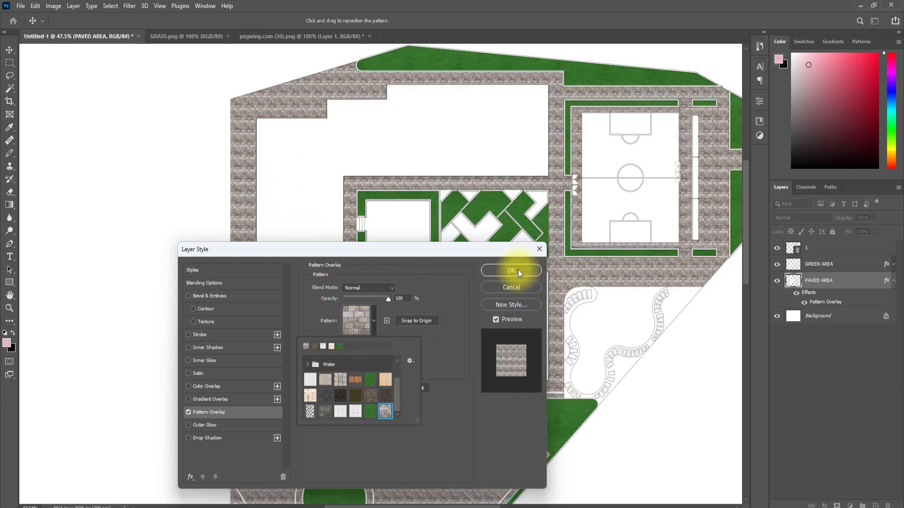
# Step: Set the paving pattern's scale to 15% and apply the layer style
pyautogui.click(435, 350)
pyautogui.moveTo(343, 363); pyautogui.dragTo(349, 364)
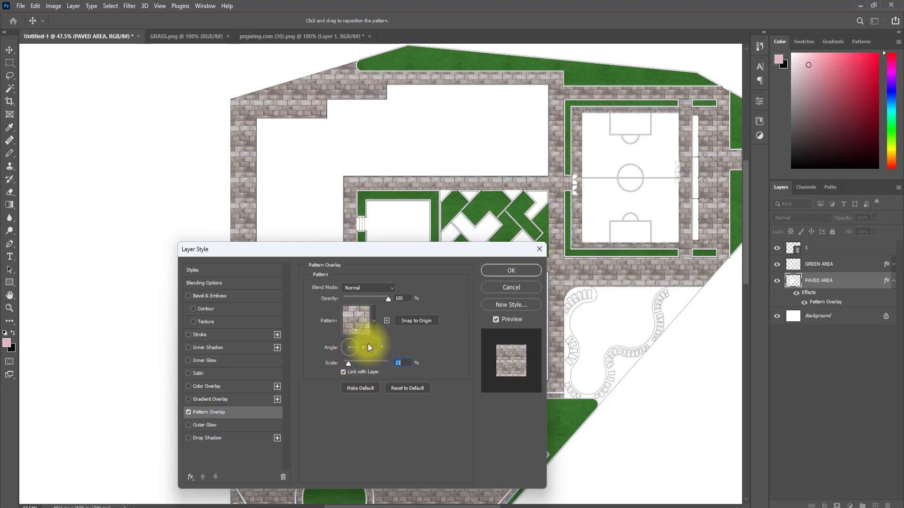
pyautogui.moveTo(361, 365); pyautogui.dragTo(347, 365)
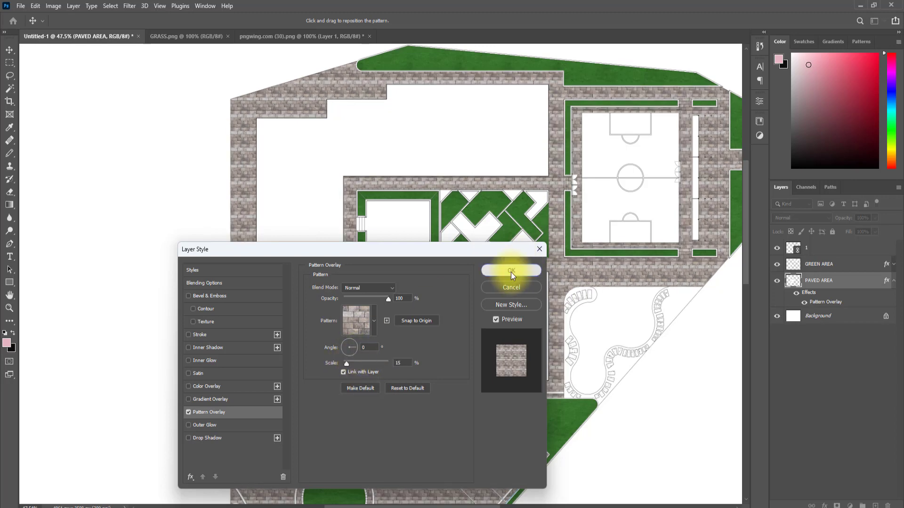
pyautogui.click(511, 272)
# Step: Examine the new paving texture across the site plan, around the courtyard garden and at the football pitch's gate
pyautogui.scroll(-2, 390, 283)
pyautogui.scroll(-2, 405, 320)
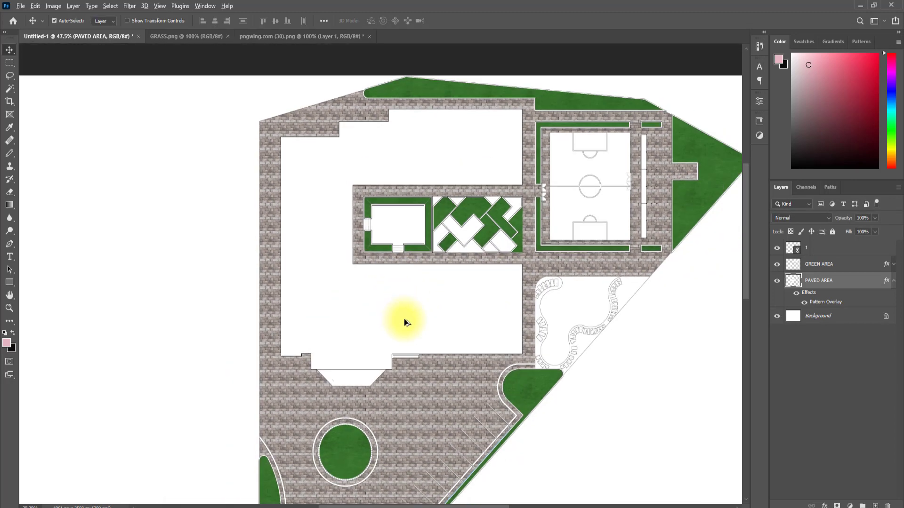
pyautogui.scroll(4, 407, 312)
pyautogui.scroll(2, 702, 188)
pyautogui.scroll(5, 652, 207)
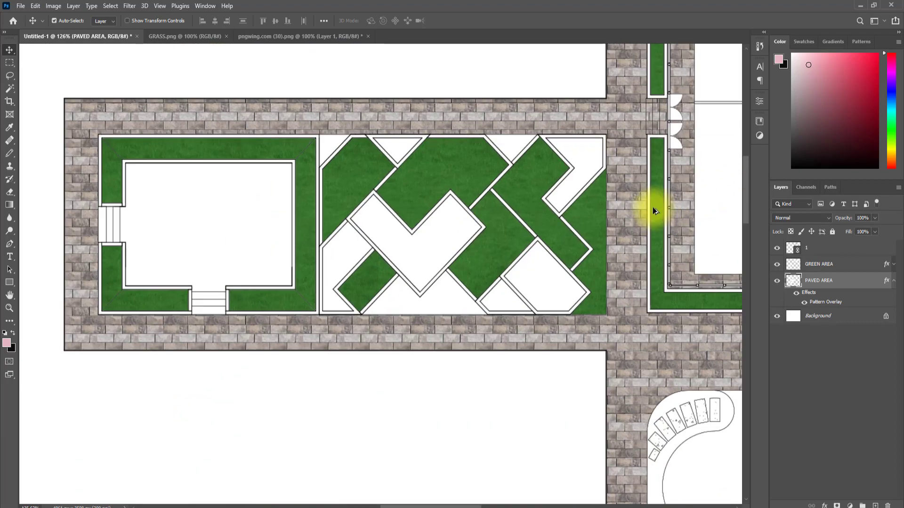
pyautogui.scroll(-5, 573, 212)
pyautogui.scroll(5, 605, 183)
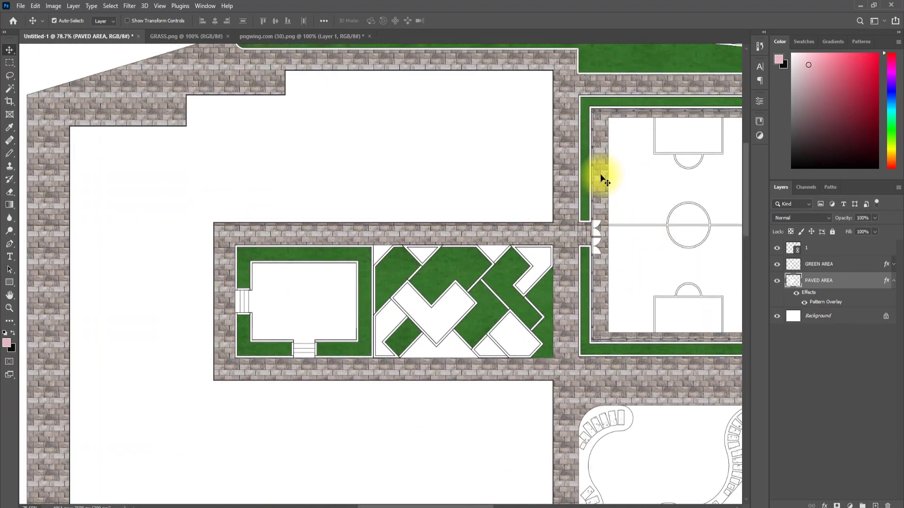
pyautogui.scroll(3, 600, 255)
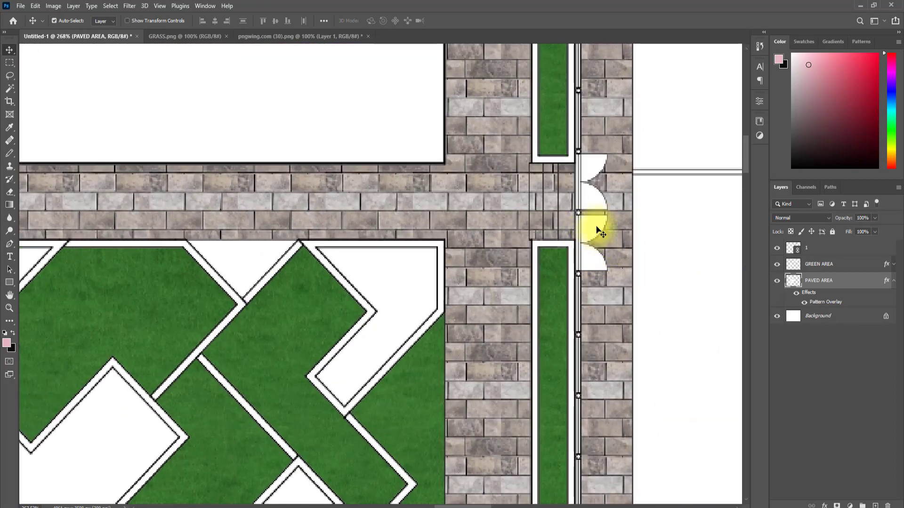
pyautogui.scroll(-4, 551, 234)
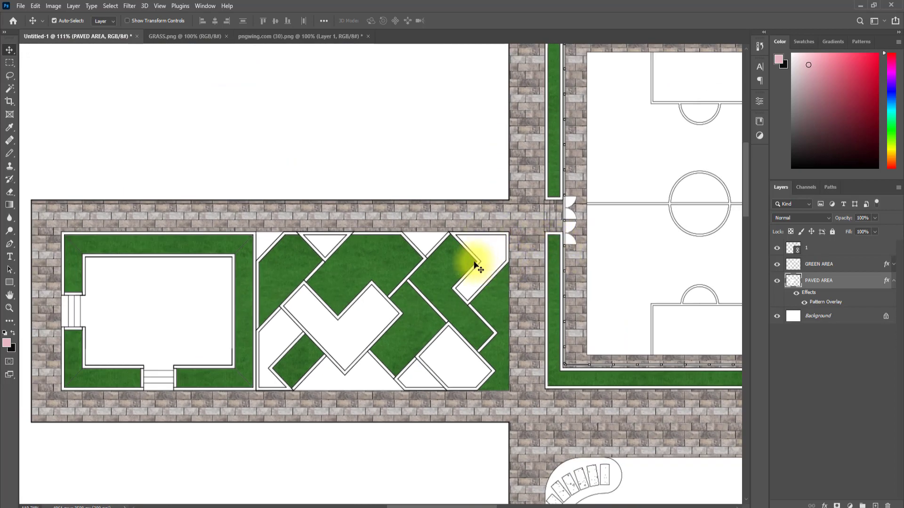
# Step: Select the blank area at the football pitch's gate on the PAVED AREA layer with the Magic Wand
pyautogui.click(7, 92)
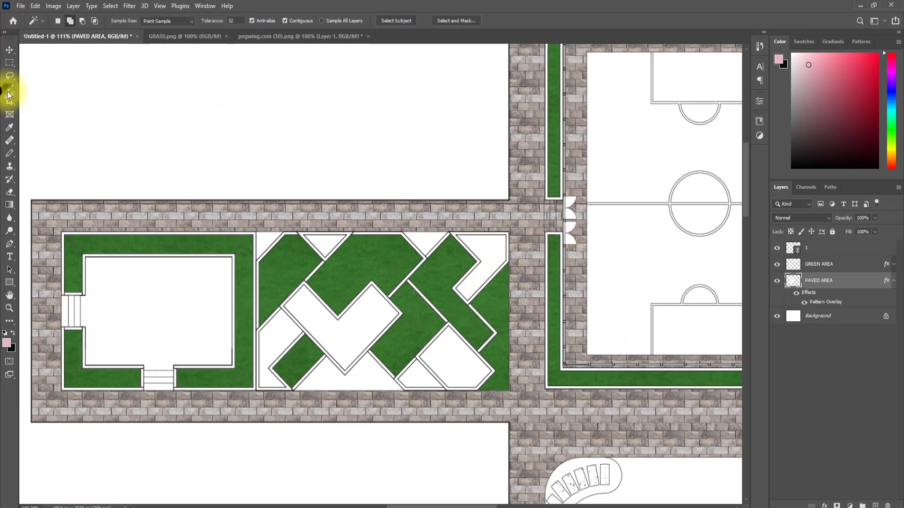
pyautogui.click(570, 234)
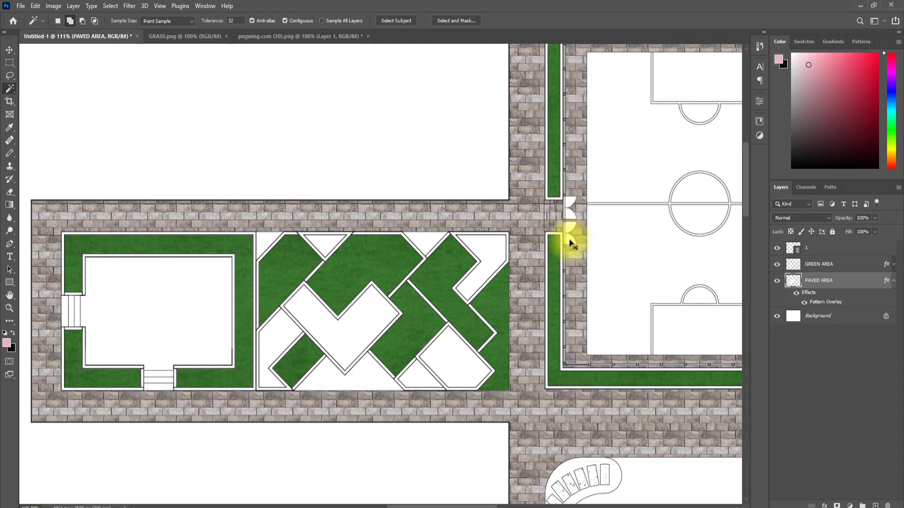
pyautogui.scroll(6, 570, 235)
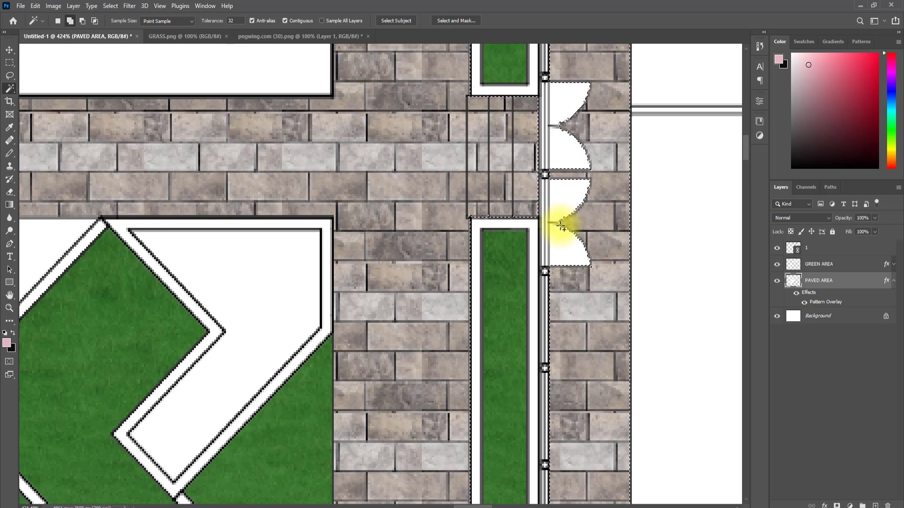
pyautogui.hotkey('ctrl', 'd')
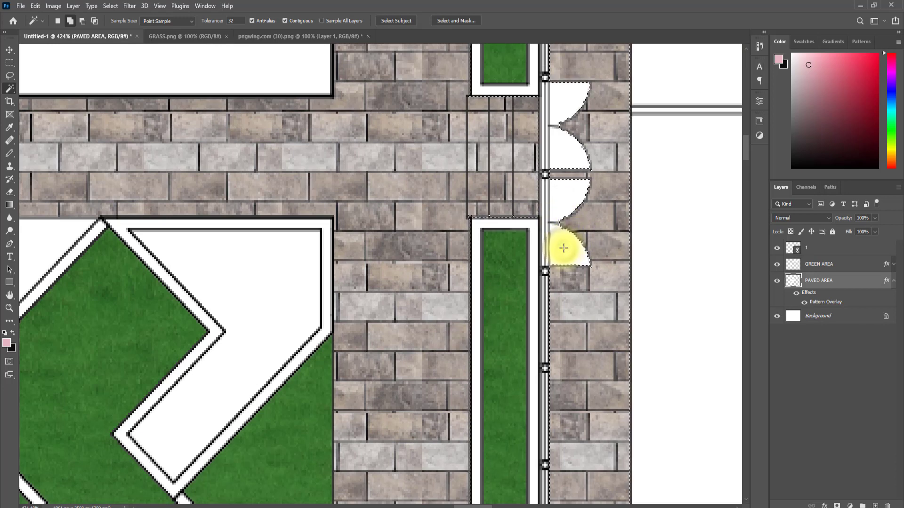
pyautogui.scroll(-10, 523, 196)
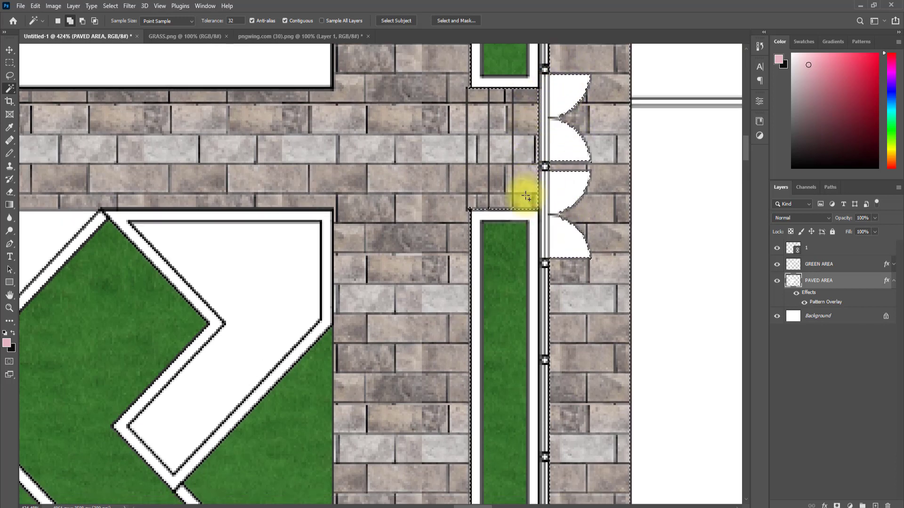
pyautogui.scroll(-1, 590, 278)
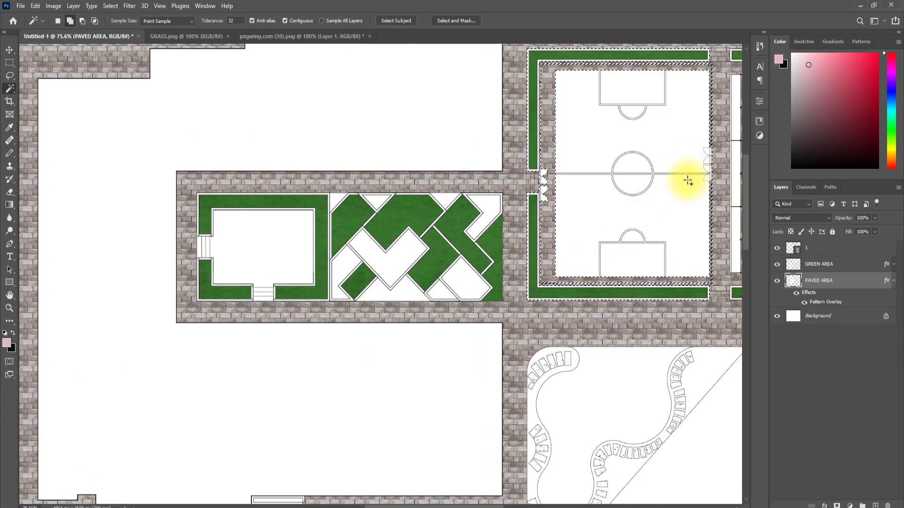
pyautogui.press('F7')
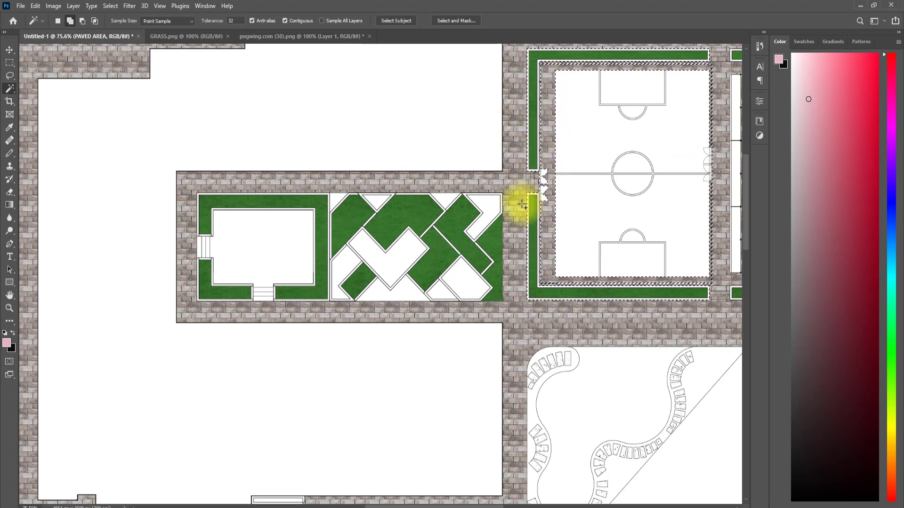
pyautogui.click(760, 45)
pyautogui.click(763, 31)
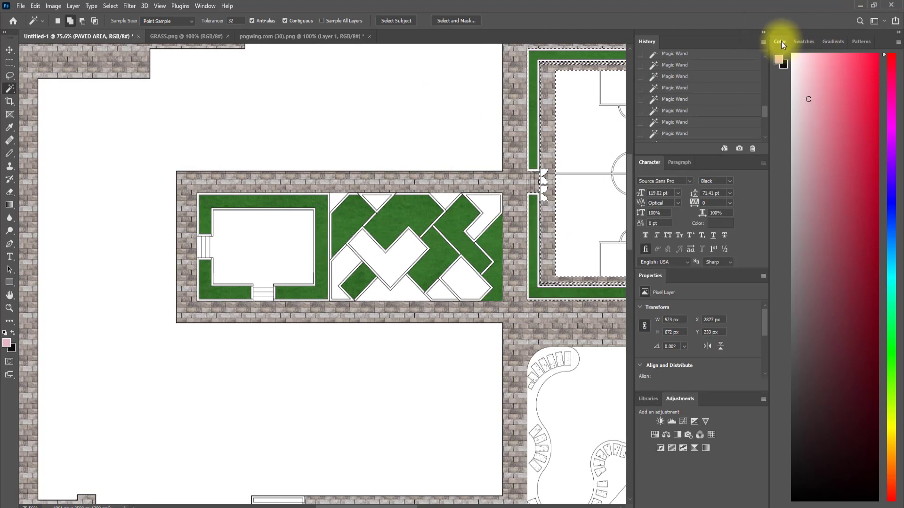
pyautogui.click(823, 42)
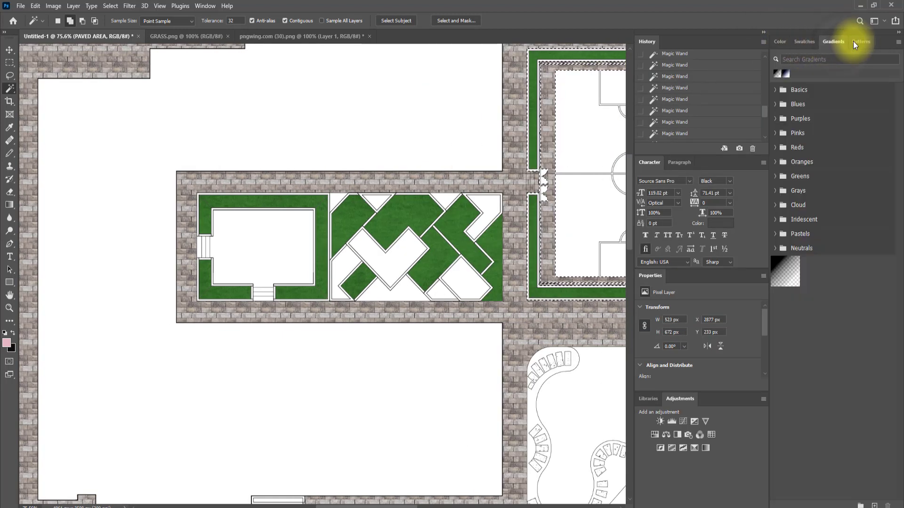
pyautogui.click(853, 41)
pyautogui.click(805, 42)
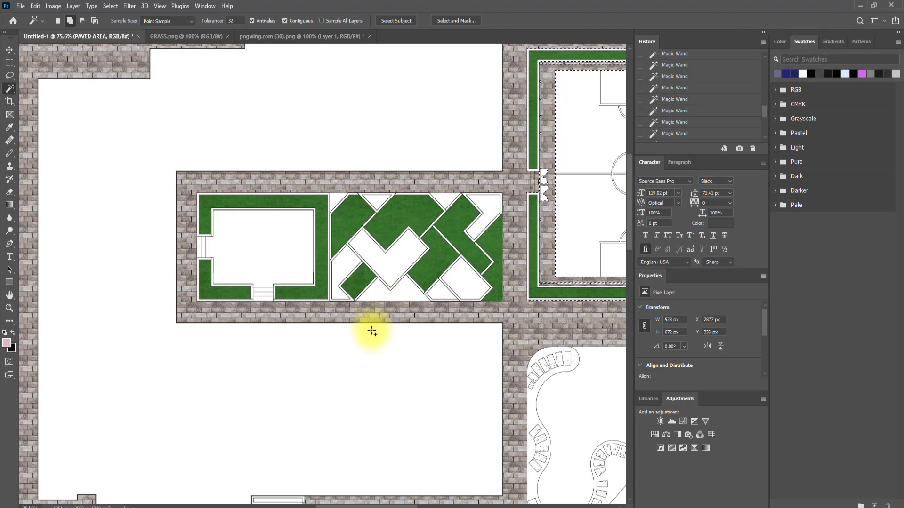
pyautogui.press('F7')
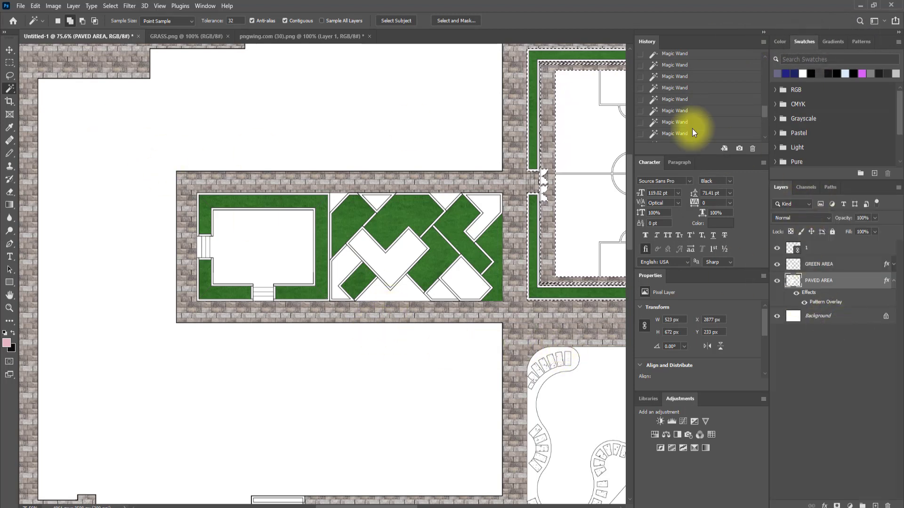
pyautogui.click(766, 35)
pyautogui.scroll(-2, 329, 235)
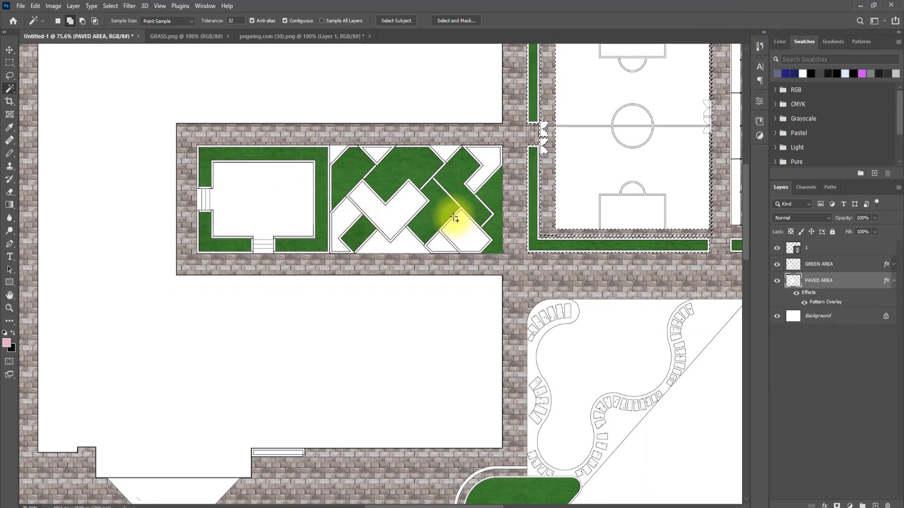
pyautogui.scroll(-3, 453, 217)
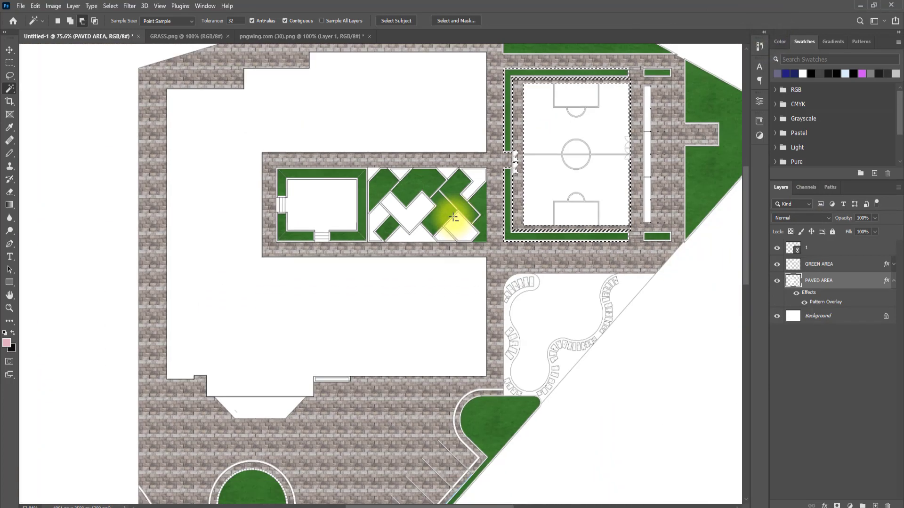
pyautogui.scroll(2, 549, 147)
pyautogui.scroll(1, 543, 155)
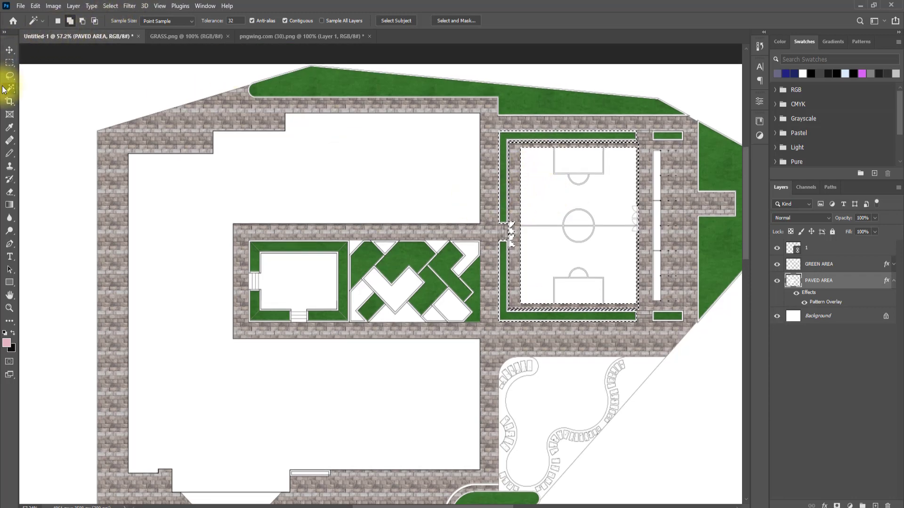
# Step: Subtract the hedge and fence strips along most of the football pitch's perimeter from the selection with the Rectangular Marquee tool
pyautogui.click(10, 103)
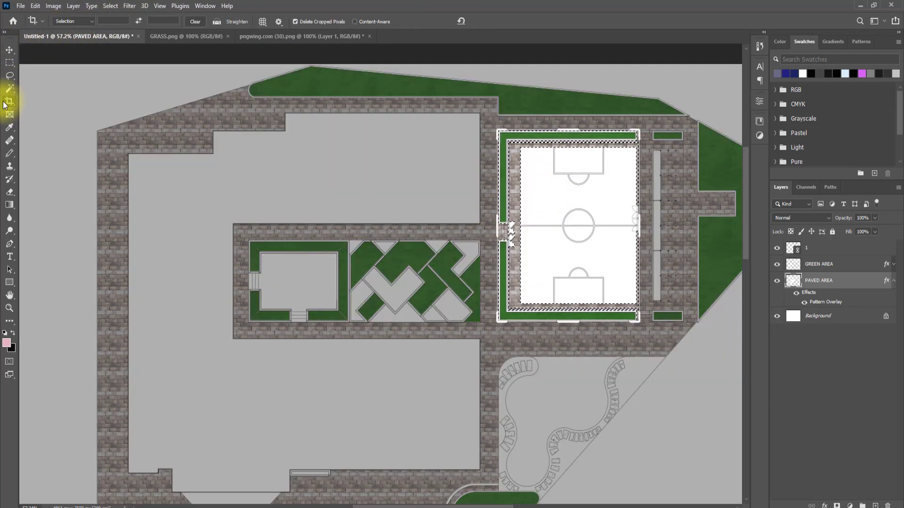
pyautogui.click(10, 62)
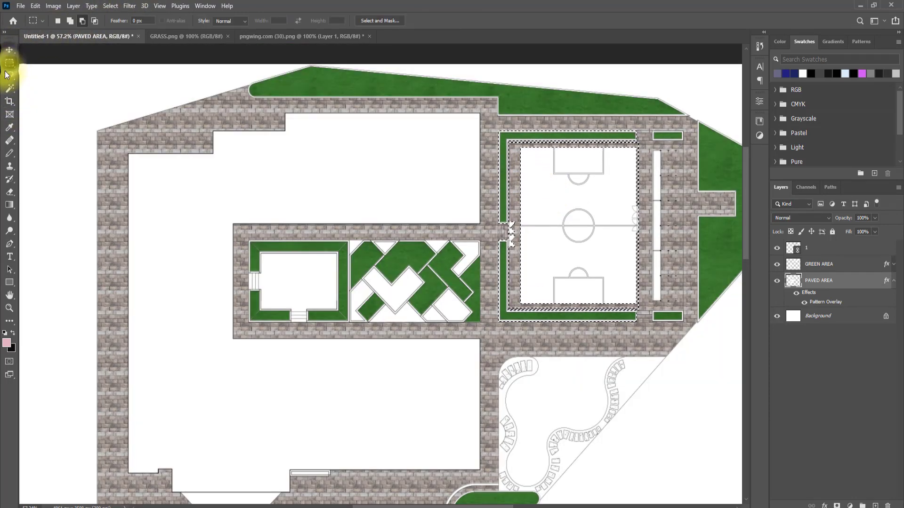
pyautogui.scroll(3, 687, 310)
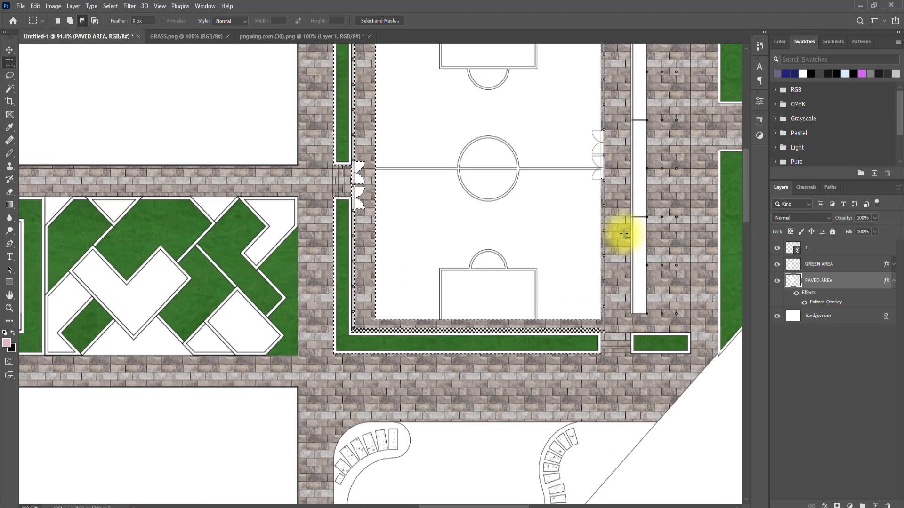
pyautogui.scroll(1, 624, 234)
pyautogui.moveTo(621, 240); pyautogui.dragTo(288, 400)
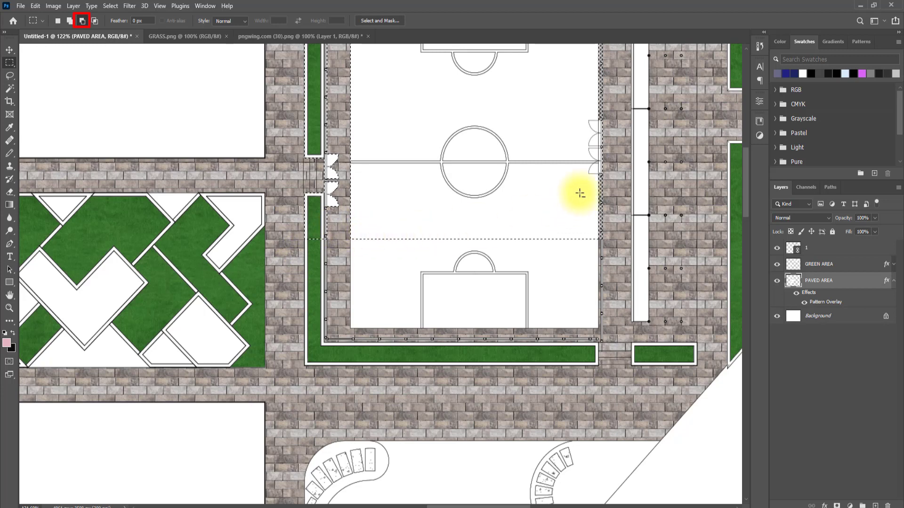
pyautogui.scroll(6, 580, 194)
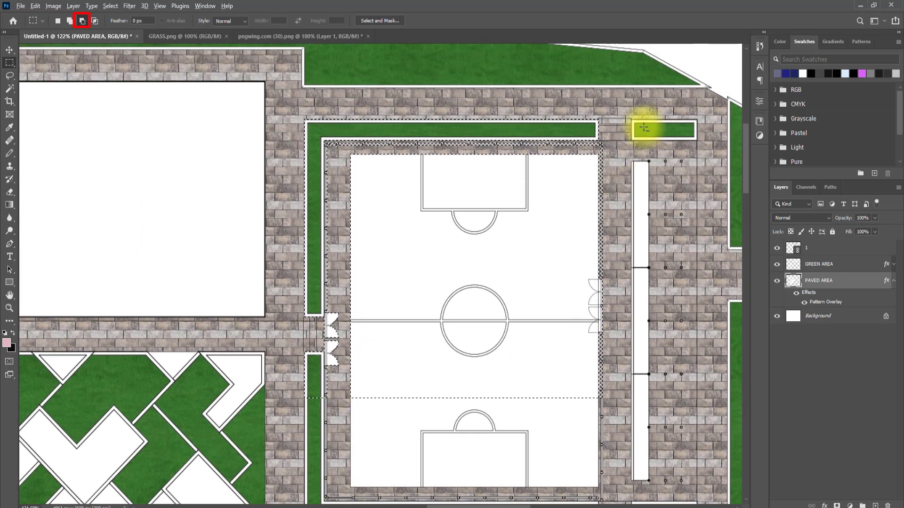
pyautogui.moveTo(633, 106); pyautogui.dragTo(347, 460)
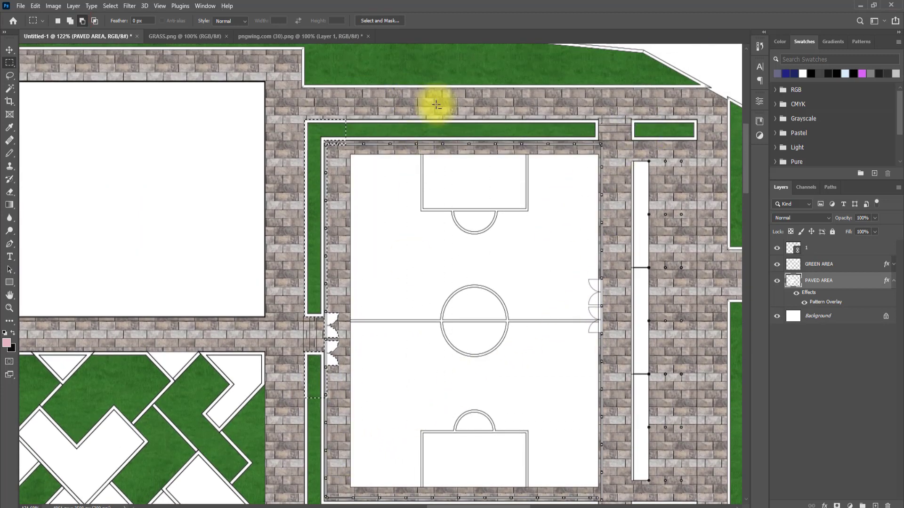
# Step: Subtract the remaining hedge strips beside the pitch gate, leaving only the gate's door-swing areas selected
pyautogui.moveTo(398, 82); pyautogui.dragTo(274, 427)
pyautogui.moveTo(334, 384); pyautogui.dragTo(259, 420)
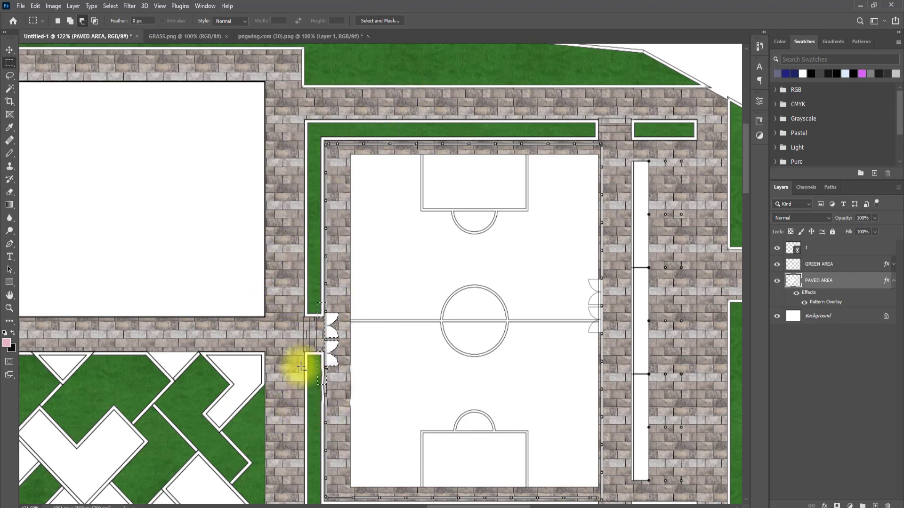
pyautogui.scroll(4, 301, 367)
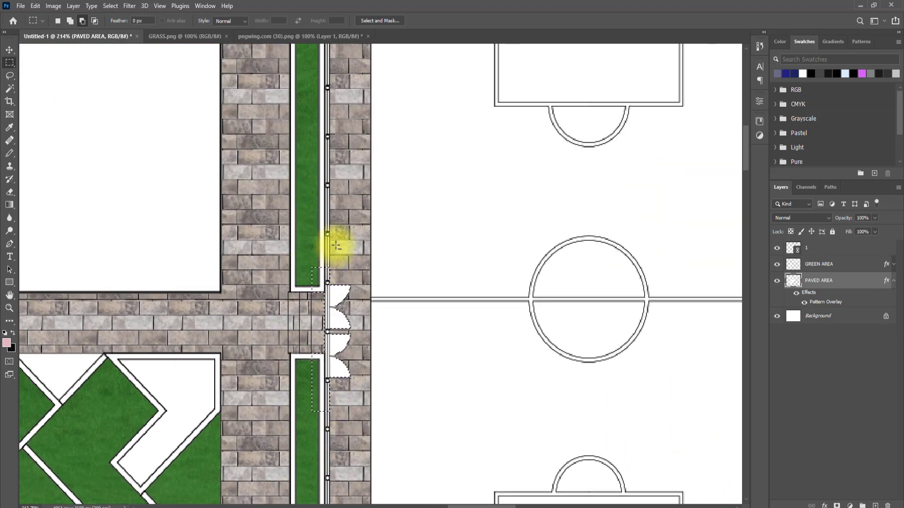
pyautogui.moveTo(336, 245); pyautogui.dragTo(298, 418)
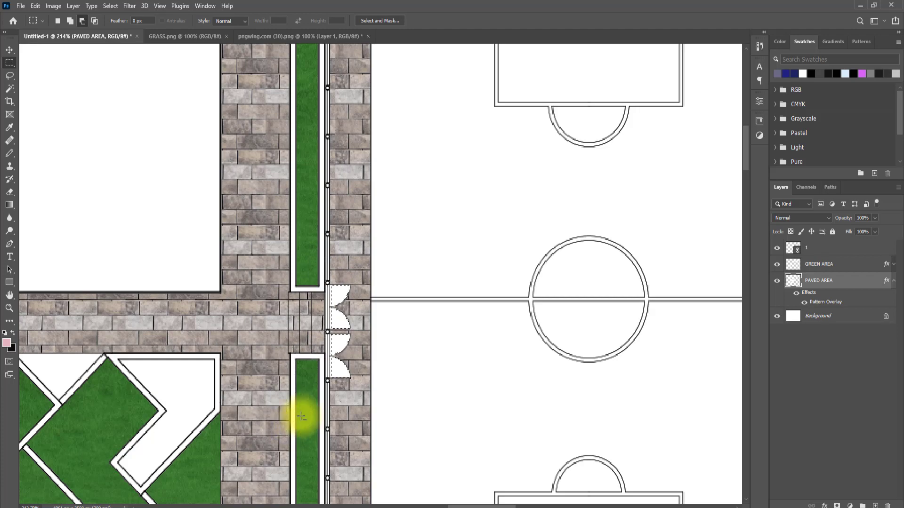
pyautogui.scroll(-6, 288, 330)
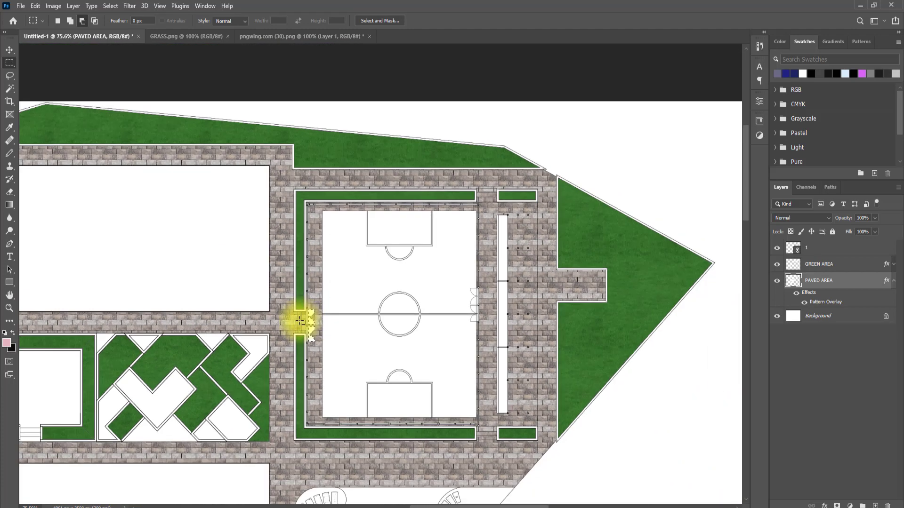
# Step: Copy the selected gate areas from the Background layer to a new layer
pyautogui.click(818, 323)
pyautogui.click(11, 91)
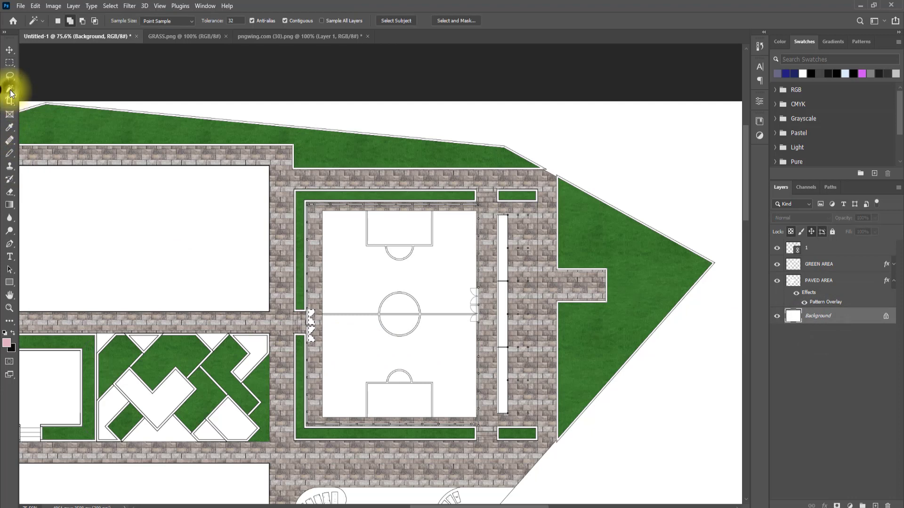
pyautogui.rightClick(312, 334)
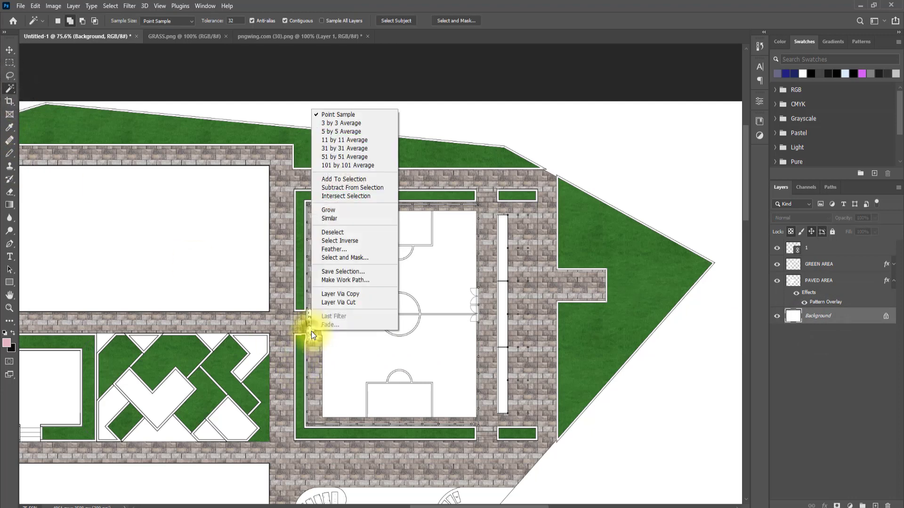
pyautogui.click(334, 294)
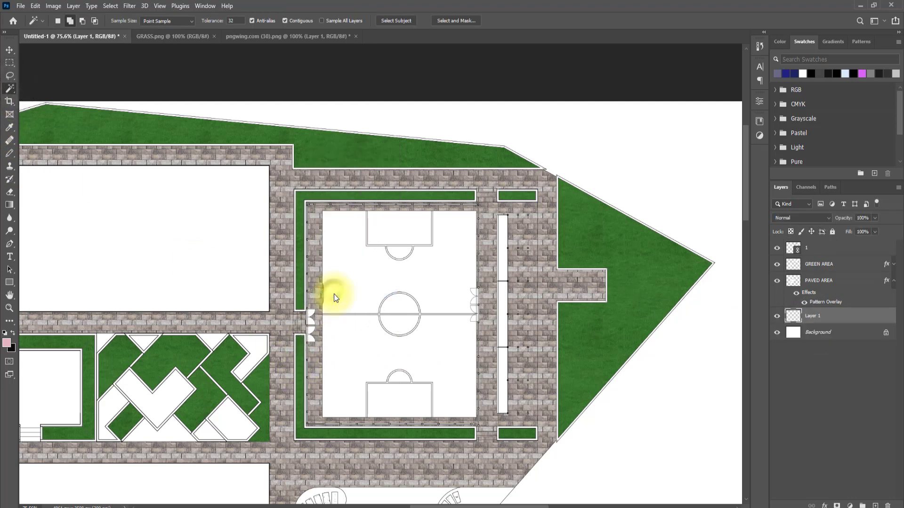
# Step: Apply a Pattern Overlay with the travertine tile pattern at 15% scale to the new gate layer
pyautogui.doubleClick(841, 318)
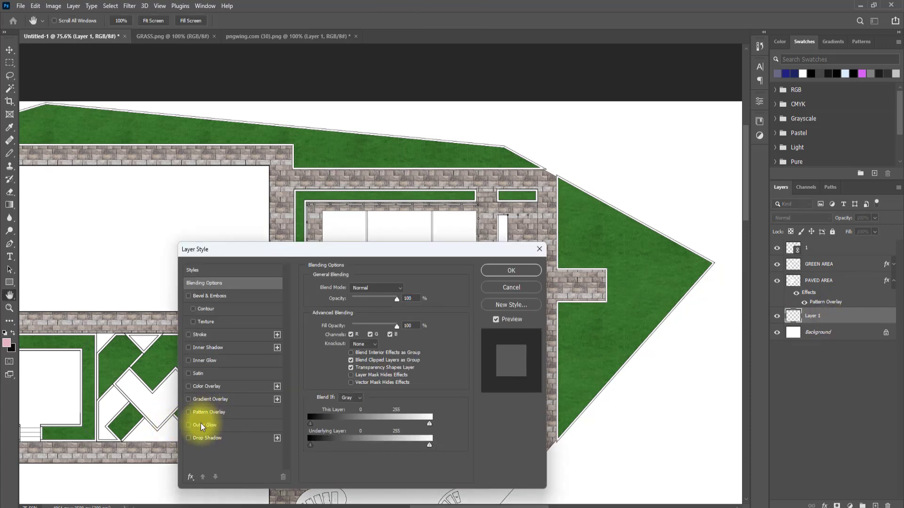
pyautogui.click(214, 413)
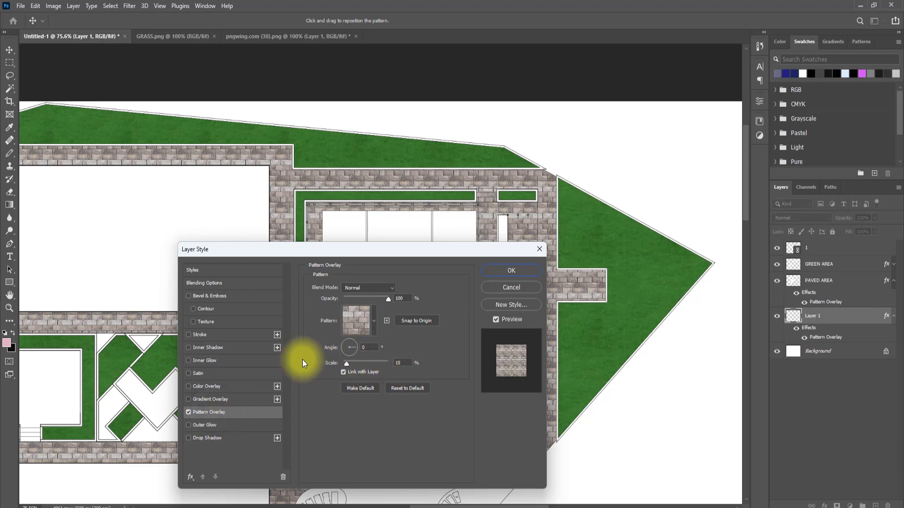
pyautogui.click(511, 270)
pyautogui.press('w')
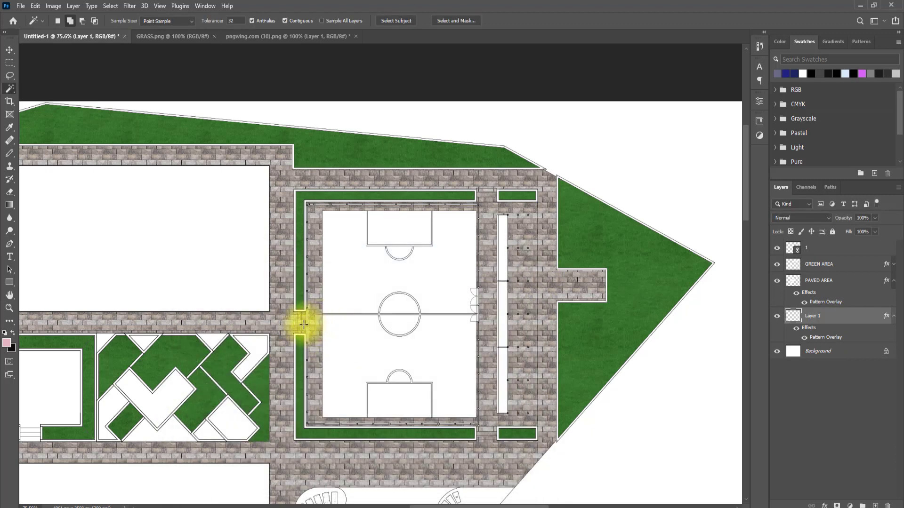
# Step: Select the blank building footprint around the courtyard on layer 1 with the Magic Wand, excluding the trapezoidal entrance area
pyautogui.scroll(-3, 311, 323)
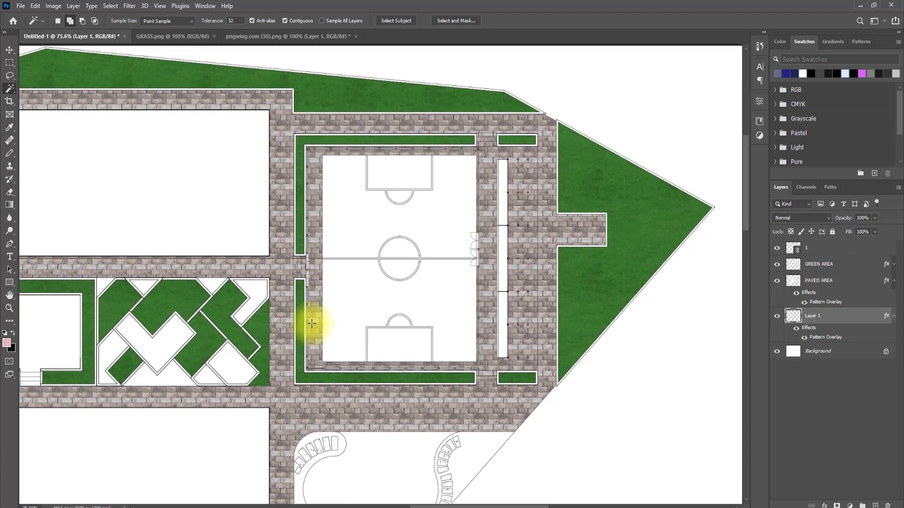
pyautogui.keyDown('alt'); pyautogui.scroll(-5, 168, 297); pyautogui.keyUp('alt')
pyautogui.scroll(2, 168, 297)
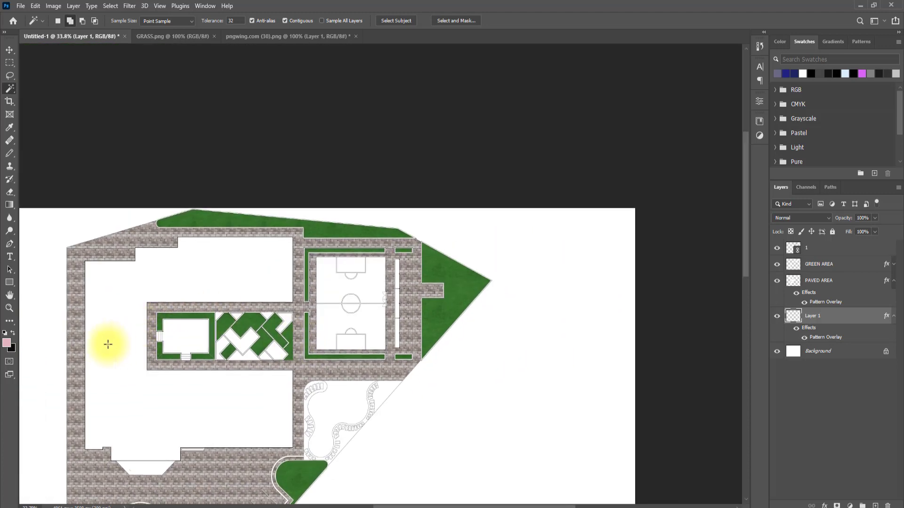
pyautogui.scroll(-1, 162, 347)
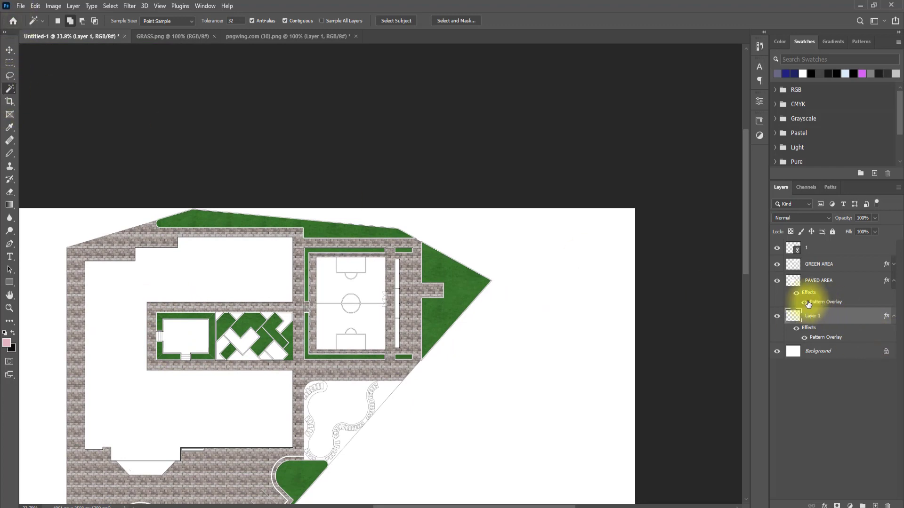
pyautogui.click(813, 248)
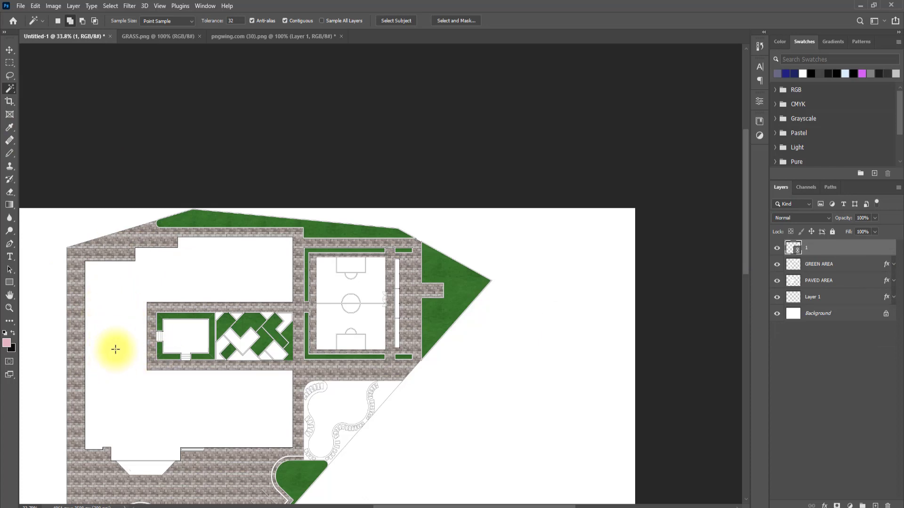
pyautogui.scroll(-6, 118, 344)
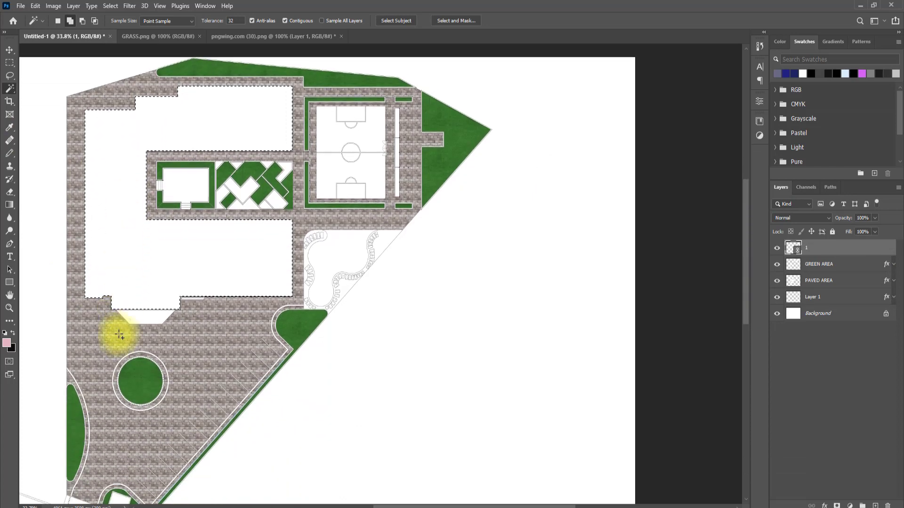
pyautogui.scroll(3, 95, 337)
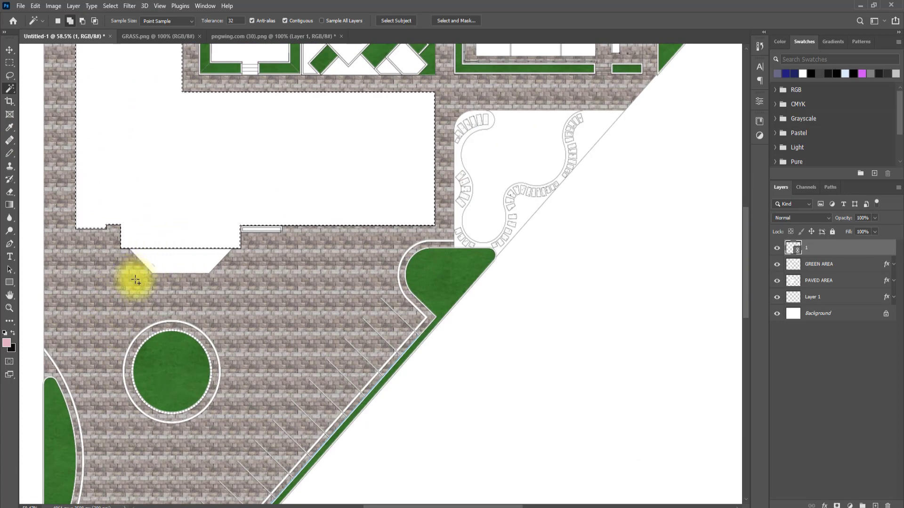
pyautogui.scroll(1, 141, 278)
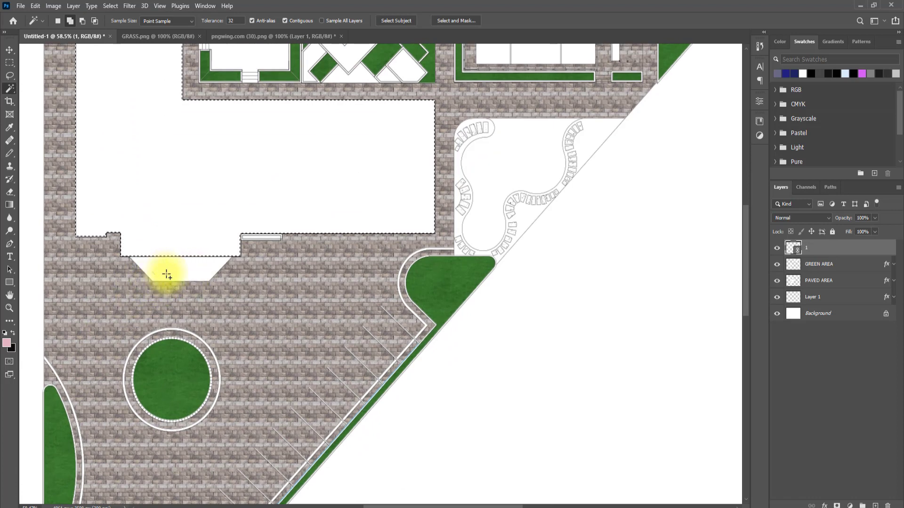
pyautogui.scroll(3, 212, 236)
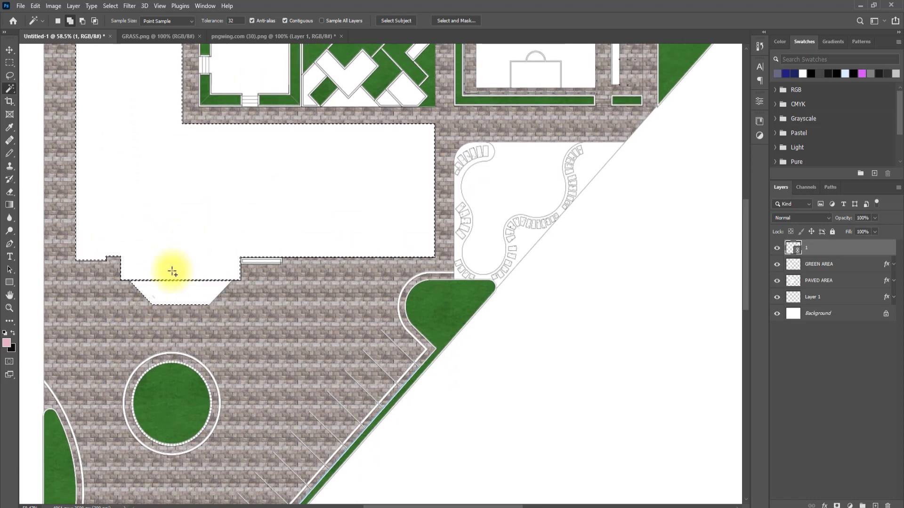
pyautogui.scroll(4, 167, 290)
pyautogui.scroll(2, 173, 283)
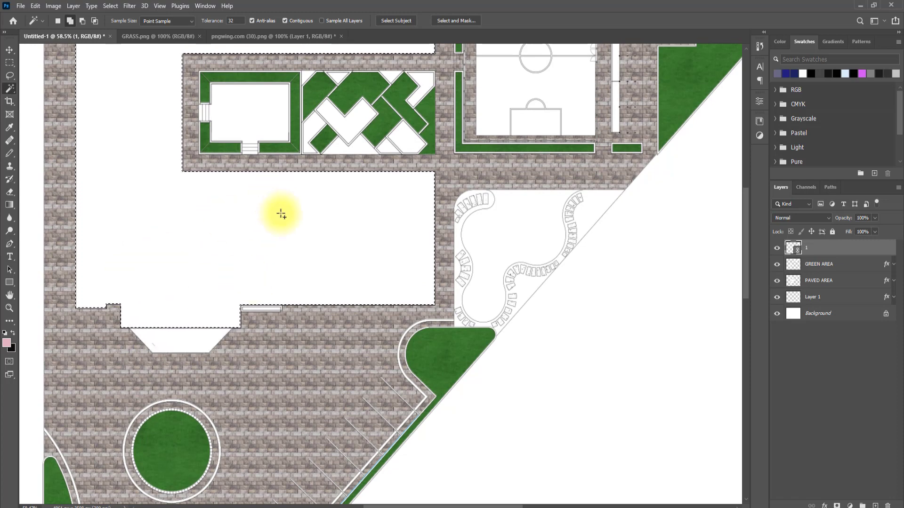
pyautogui.scroll(1, 280, 235)
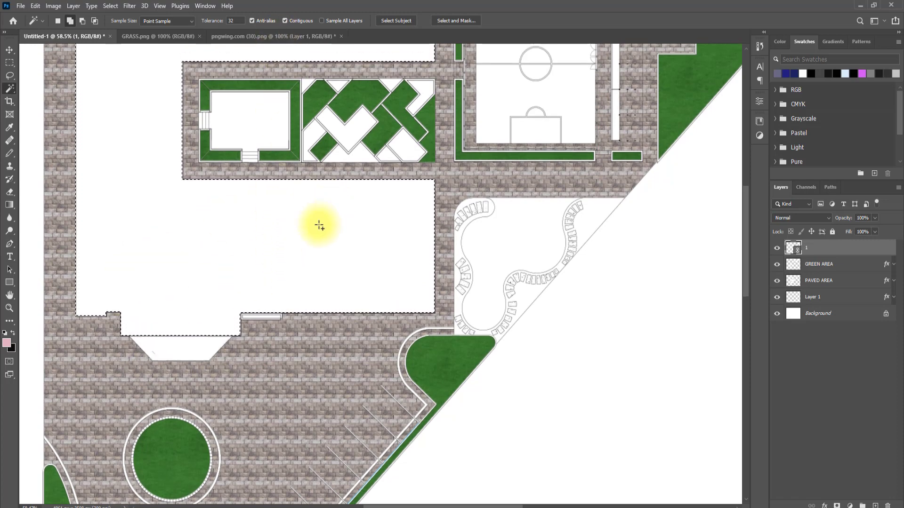
# Step: Copy the selected building area from the Background to a new layer and name it FOOTPRINT
pyautogui.click(812, 313)
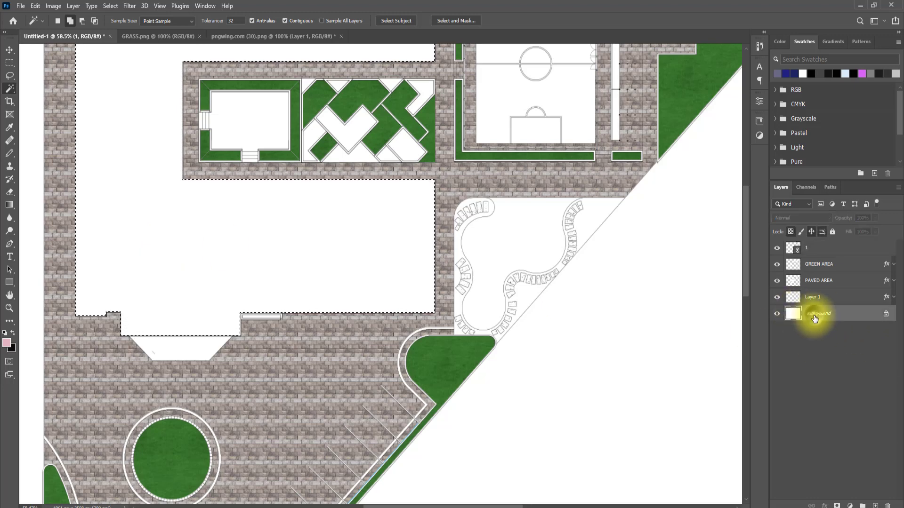
pyautogui.rightClick(357, 275)
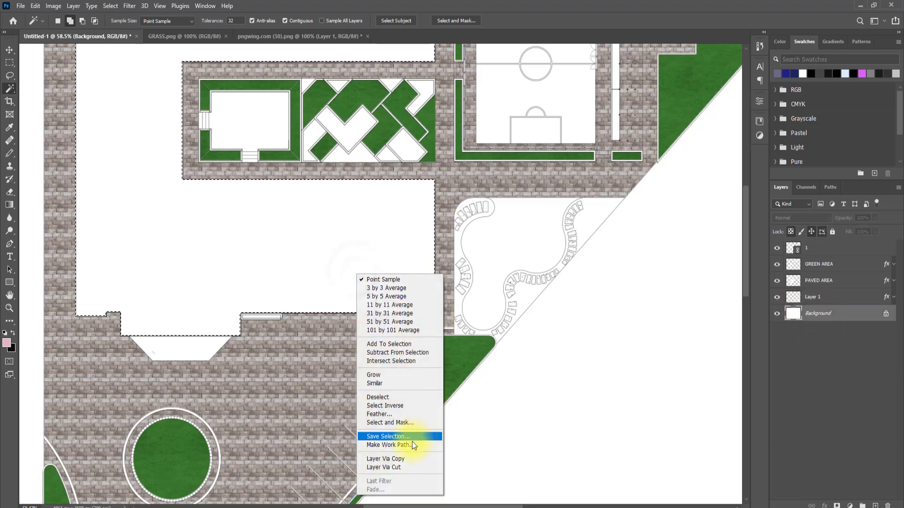
pyautogui.click(393, 457)
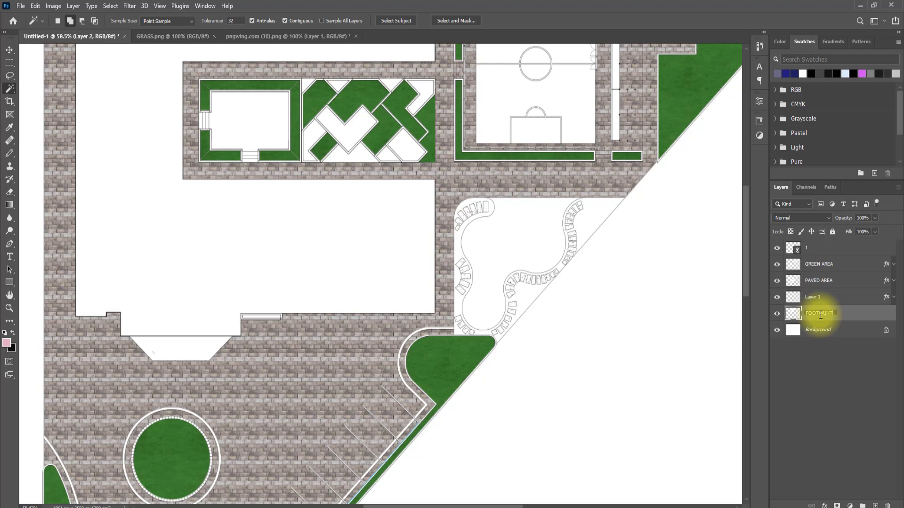
pyautogui.click(867, 319)
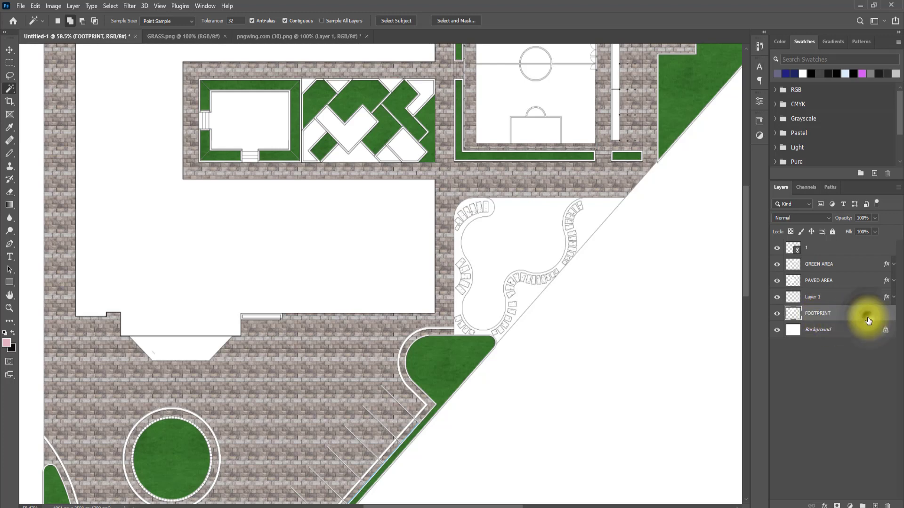
# Step: Add a Pattern Overlay to the FOOTPRINT layer using the black diagonal hatch pattern
pyautogui.doubleClick(869, 321)
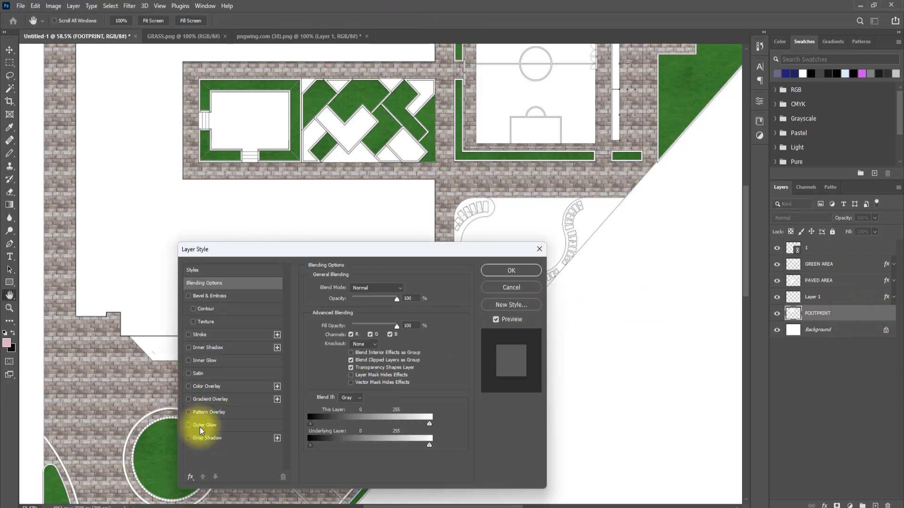
pyautogui.click(205, 411)
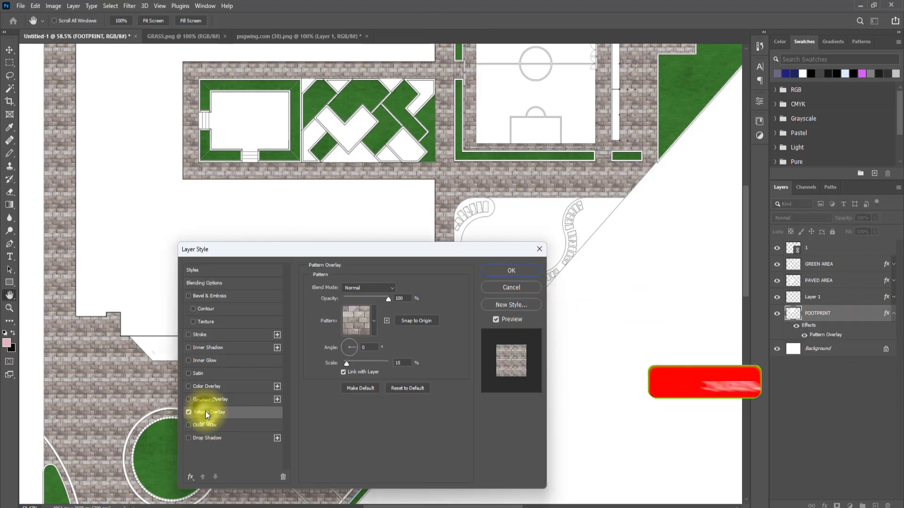
pyautogui.click(374, 318)
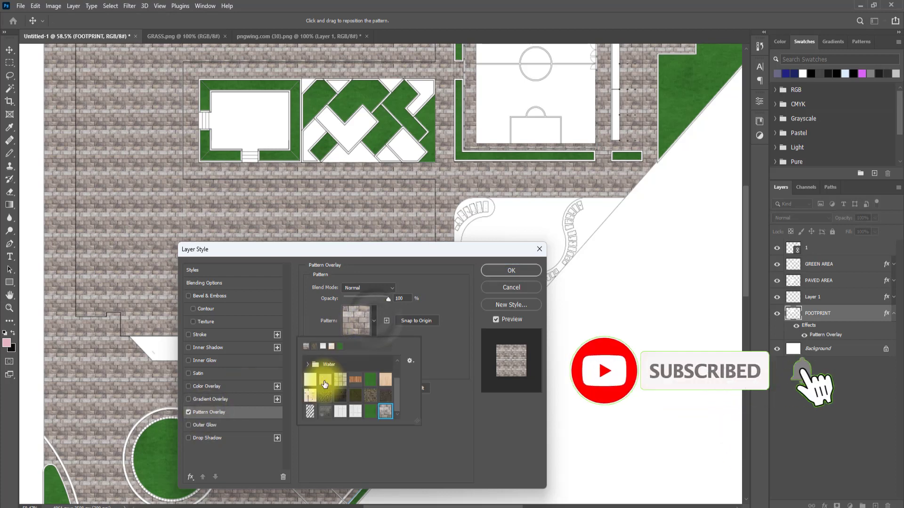
pyautogui.click(310, 411)
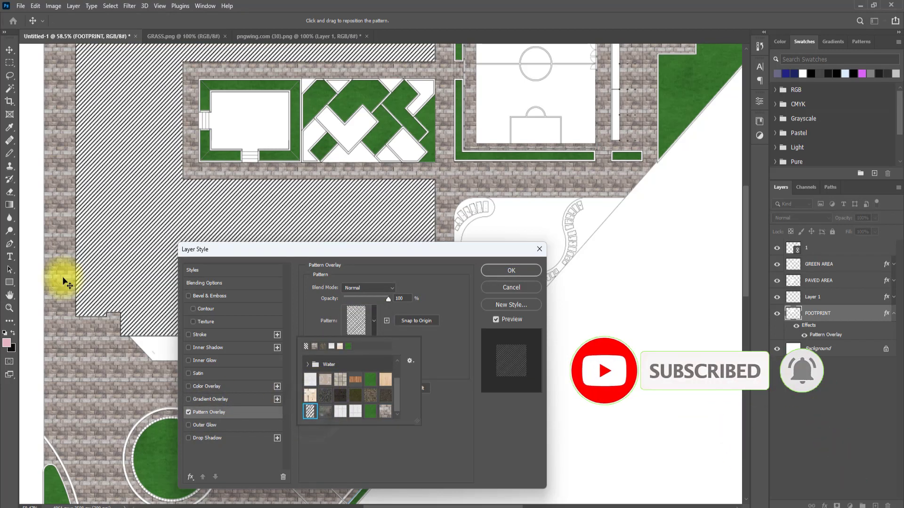
pyautogui.click(448, 369)
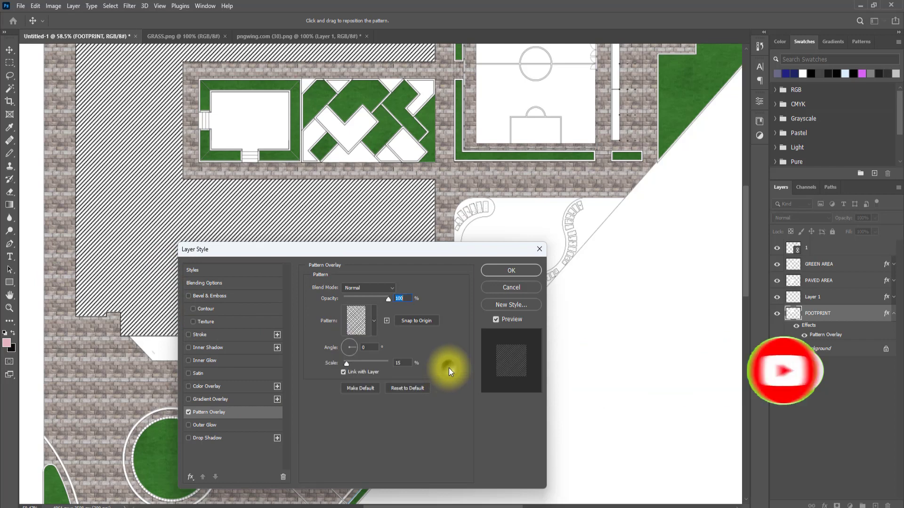
# Step: Add a black Stroke to the FOOTPRINT layer, 13 px wide and centered on its edge
pyautogui.click(197, 337)
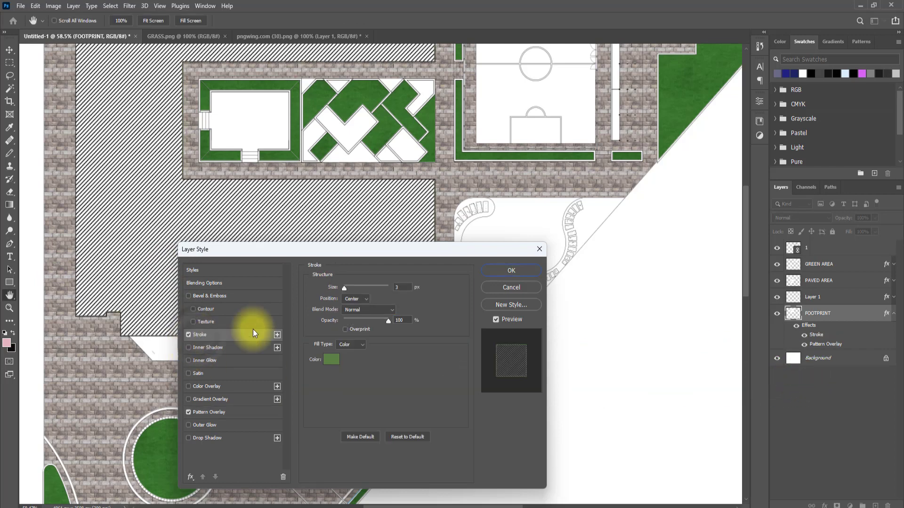
pyautogui.click(329, 362)
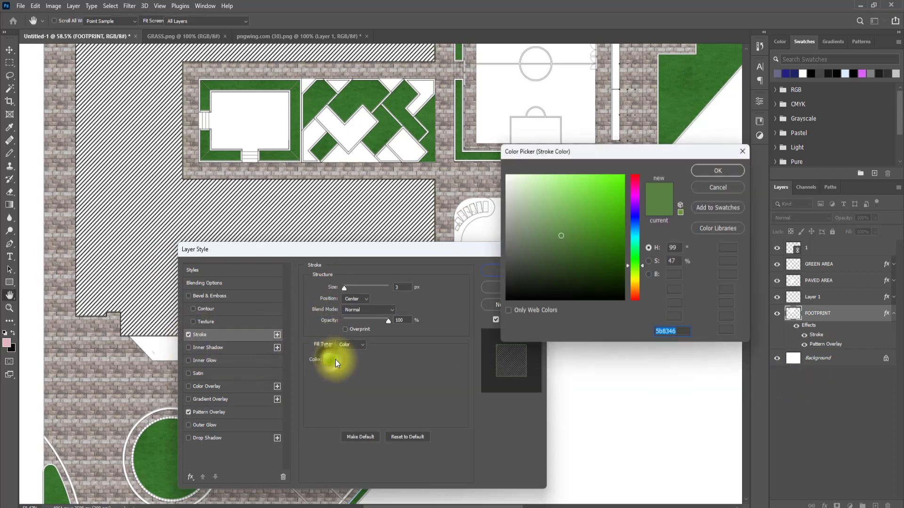
pyautogui.moveTo(534, 298); pyautogui.dragTo(418, 332)
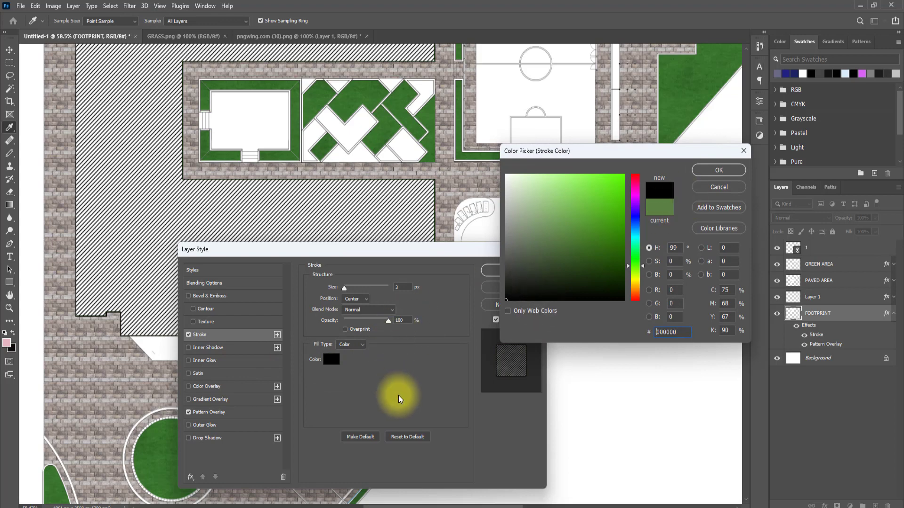
pyautogui.click(718, 170)
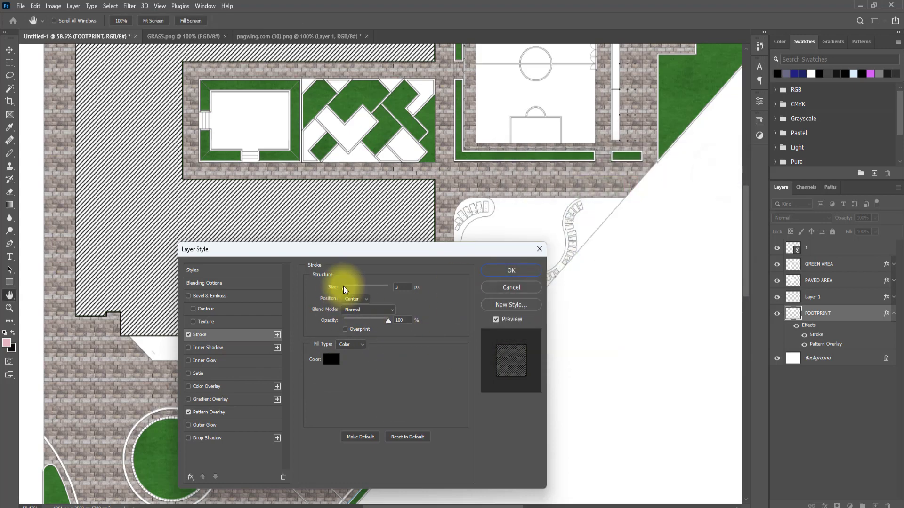
pyautogui.moveTo(349, 291)
pyautogui.mouseDown()
pyautogui.moveTo(359, 288)
pyautogui.moveTo(349, 283)
pyautogui.mouseUp()
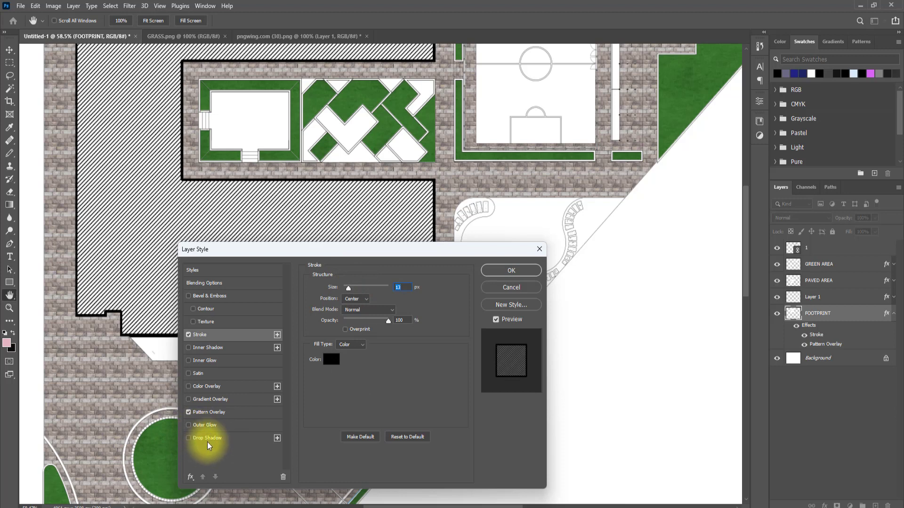
# Step: Add a Drop Shadow to the FOOTPRINT layer with 45° angle, 28 px distance, 24% spread and 27 px size, and apply the layer style
pyautogui.click(186, 439)
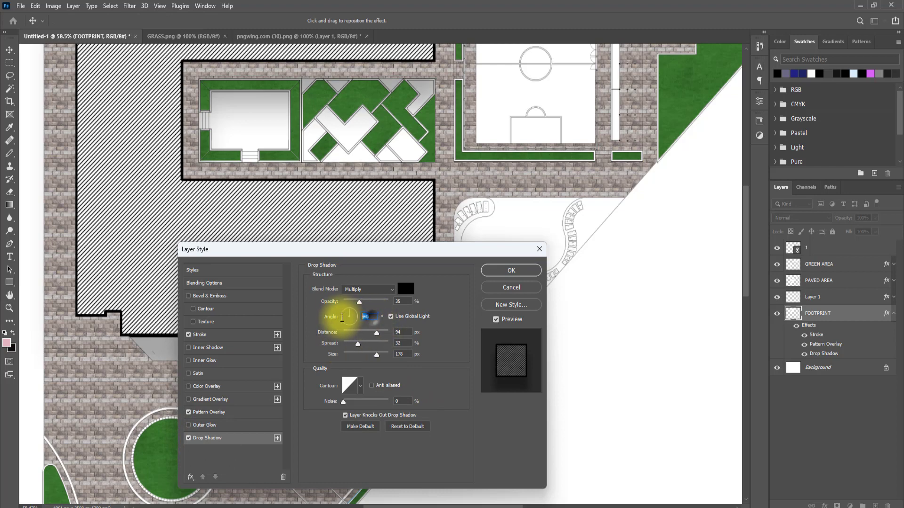
pyautogui.click(334, 317)
pyautogui.write('45')
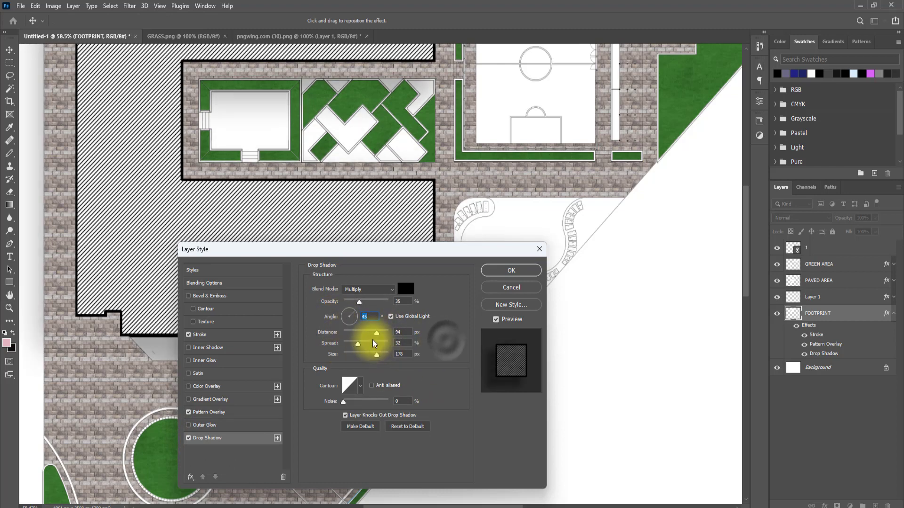
pyautogui.click(353, 333)
pyautogui.moveTo(353, 334); pyautogui.dragTo(351, 355)
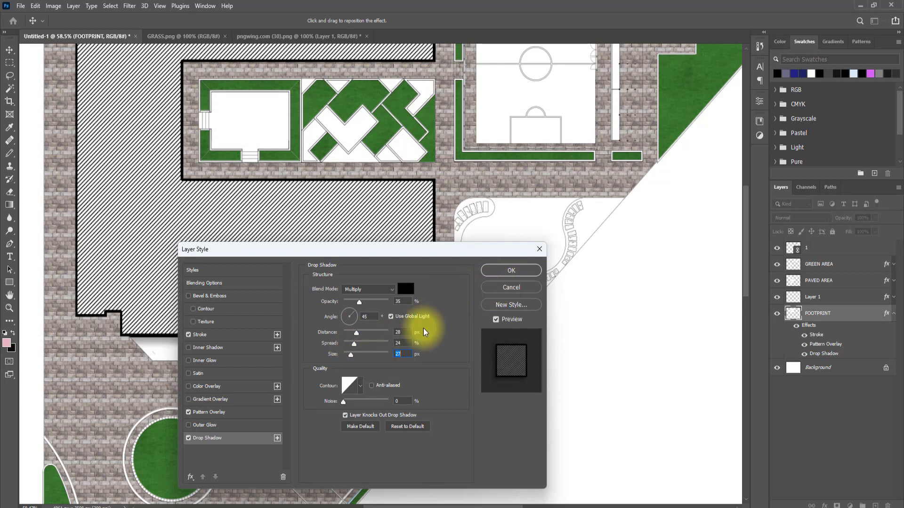
pyautogui.click(497, 275)
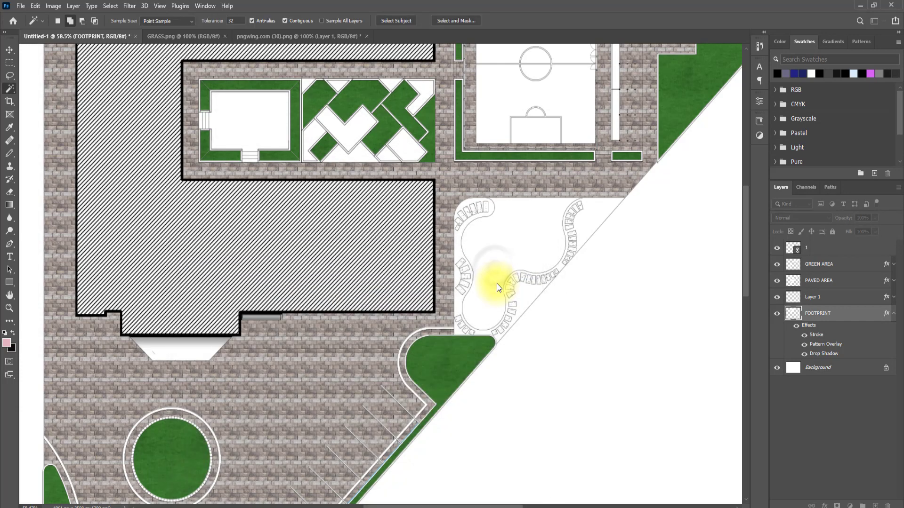
pyautogui.scroll(-4, 220, 311)
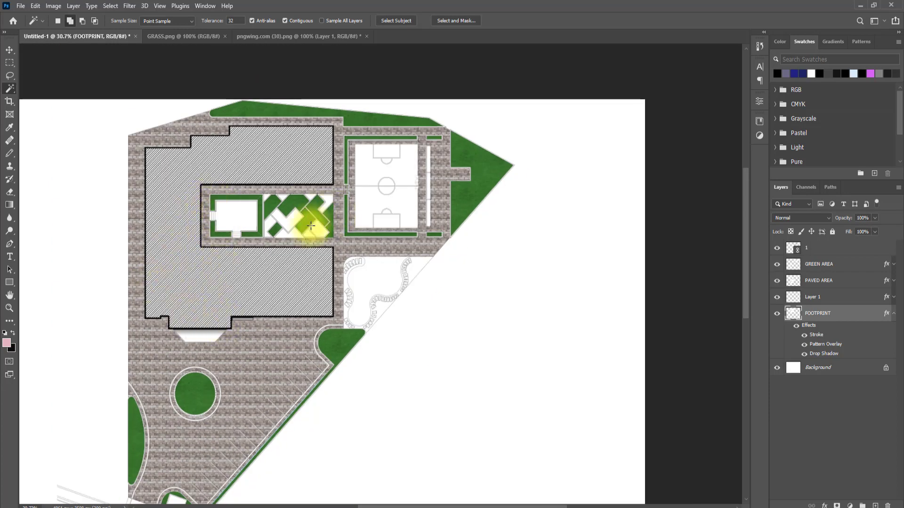
pyautogui.scroll(-2, 306, 226)
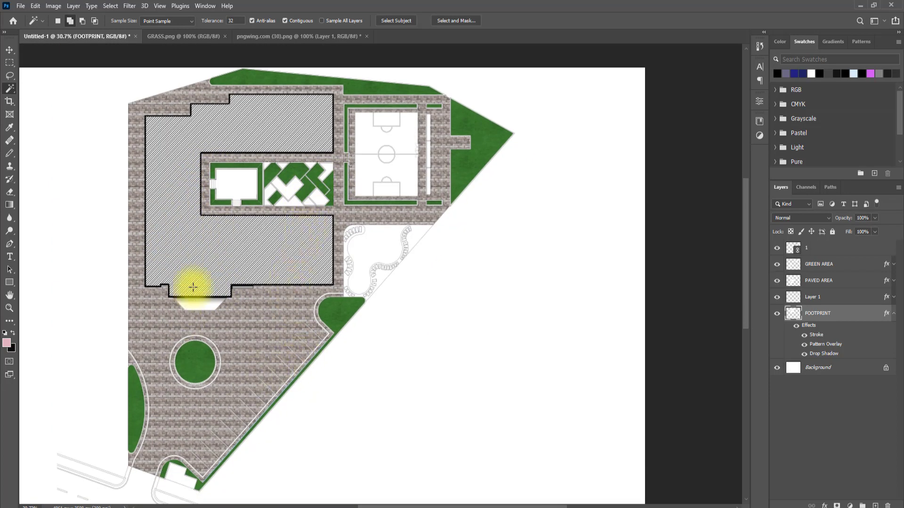
# Step: Switch to the browser and save the sandy beach texture as pngwing.com (31) in Downloads
pyautogui.moveTo(452, 507)
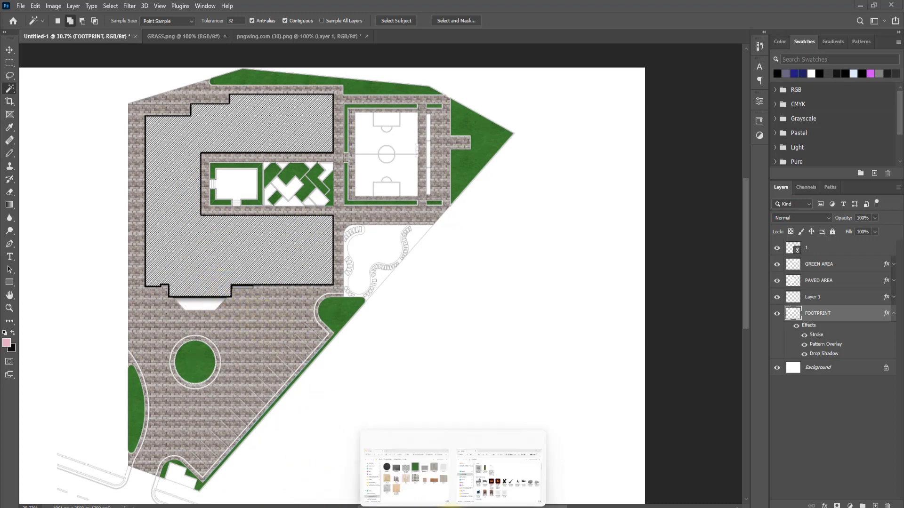
pyautogui.click(473, 473)
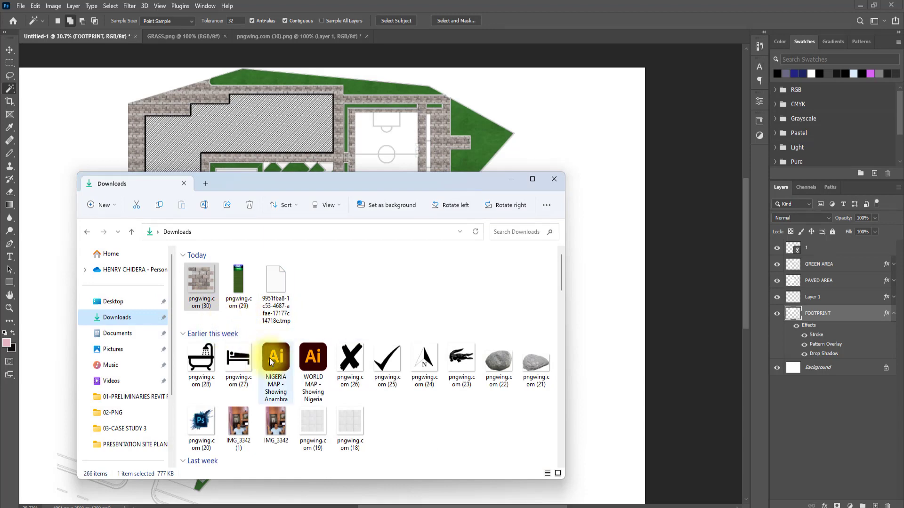
pyautogui.moveTo(579, 507)
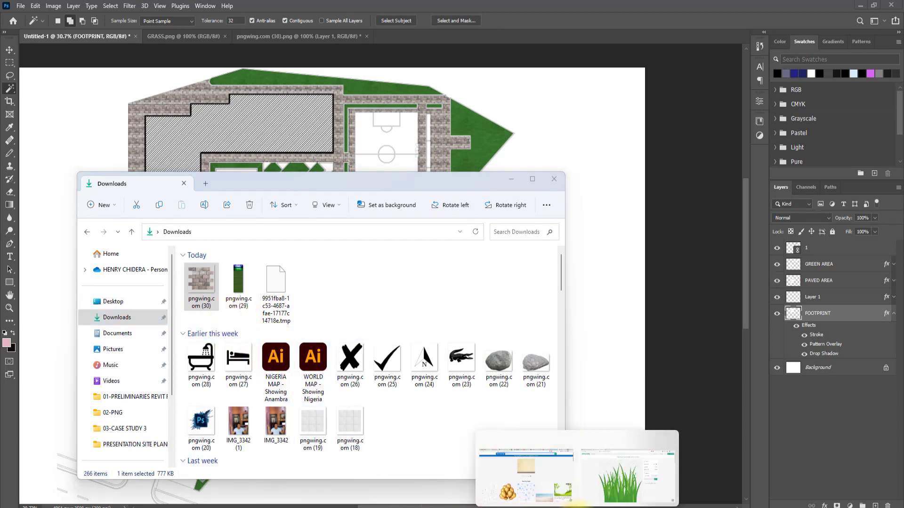
pyautogui.click(536, 485)
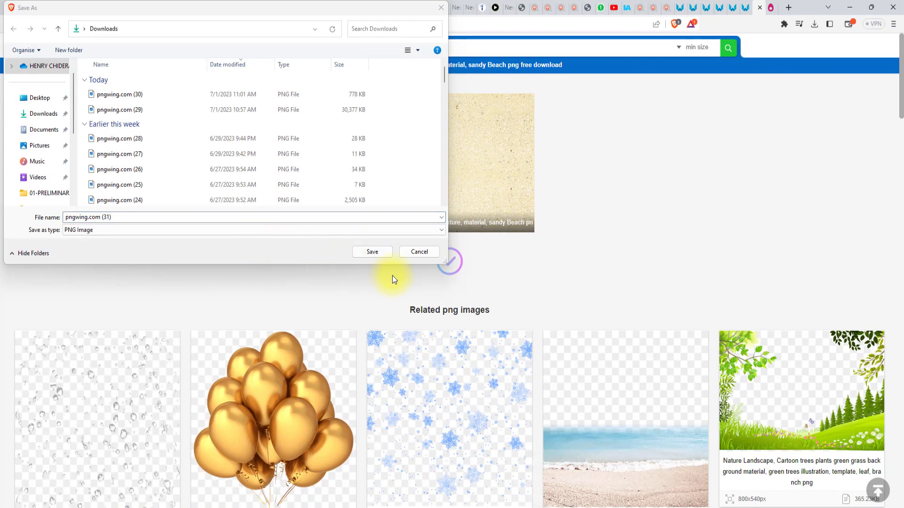
pyautogui.click(373, 252)
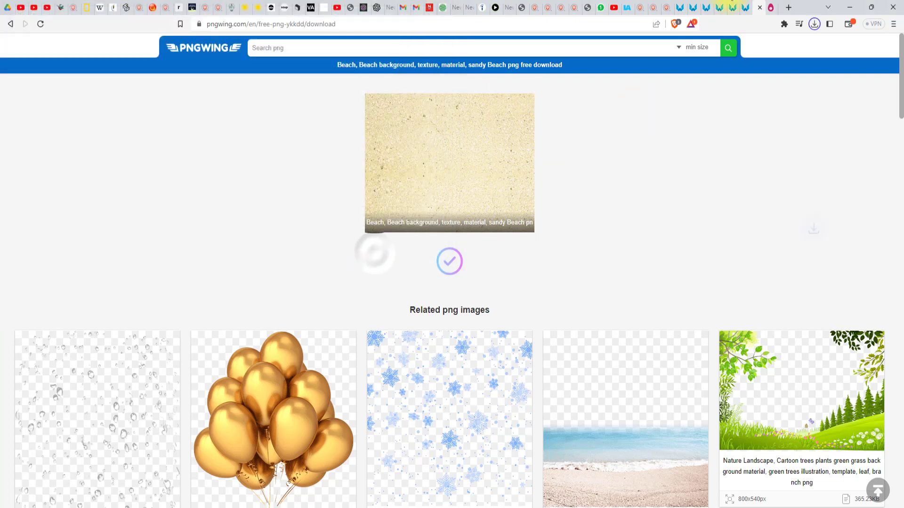
pyautogui.click(856, 7)
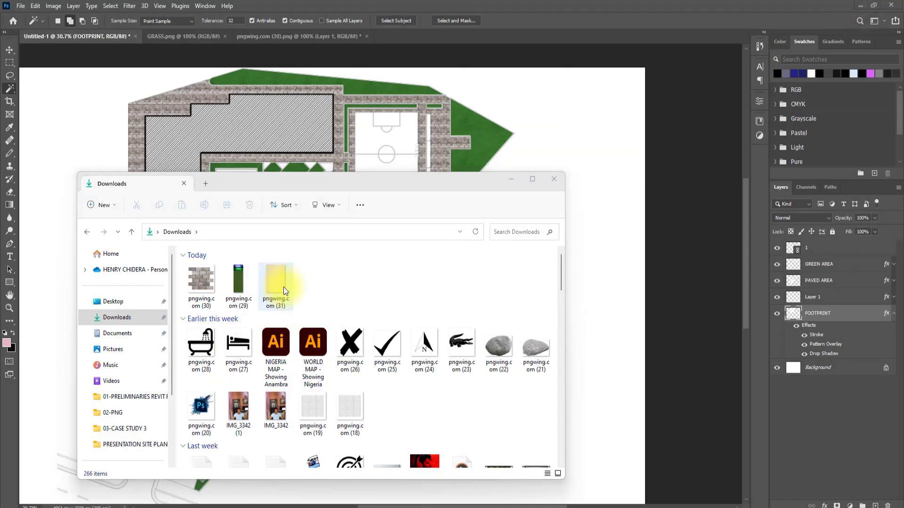
# Step: Open pngwing.com (31) as its own Photoshop document and close pngwing.com (30).png and GRASS.png, discarding unsaved changes
pyautogui.moveTo(273, 287); pyautogui.dragTo(414, 40)
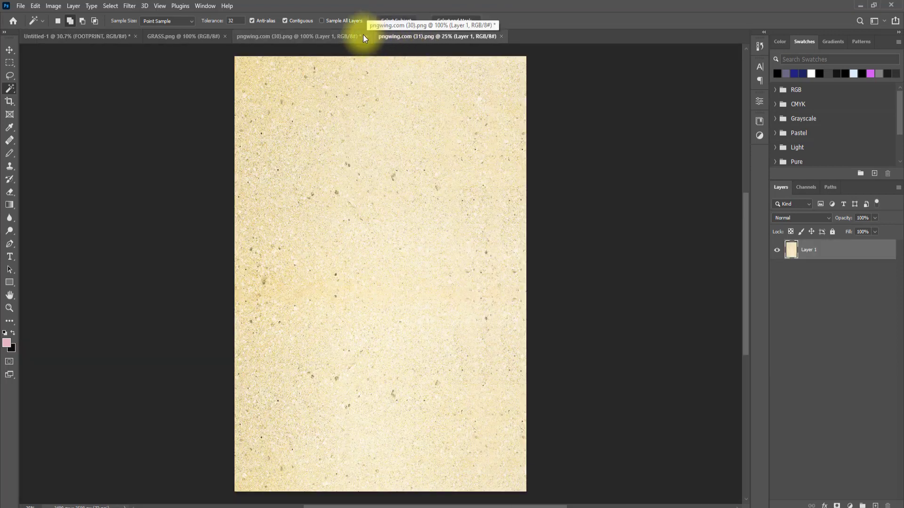
pyautogui.click(363, 35)
pyautogui.click(365, 35)
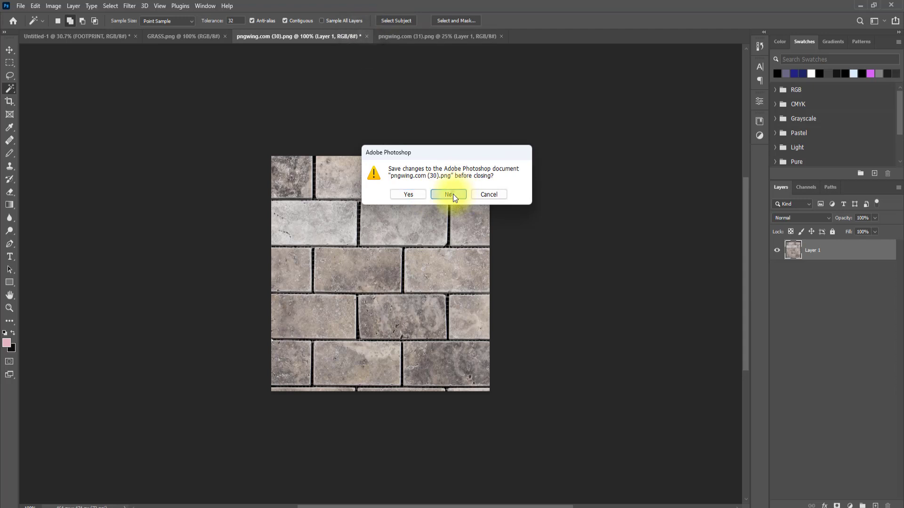
pyautogui.click(453, 194)
pyautogui.click(226, 37)
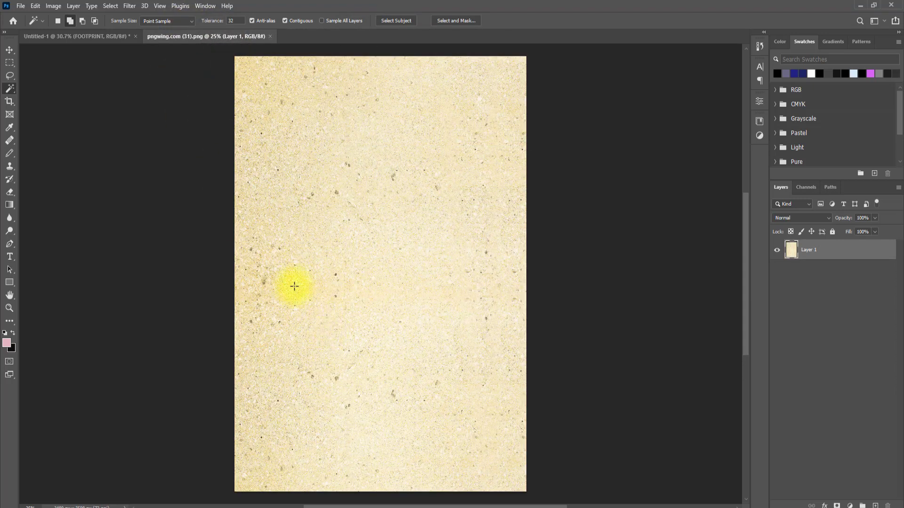
# Step: Define the sand texture as a pattern named SAND
pyautogui.scroll(-1, 283, 281)
pyautogui.click(35, 6)
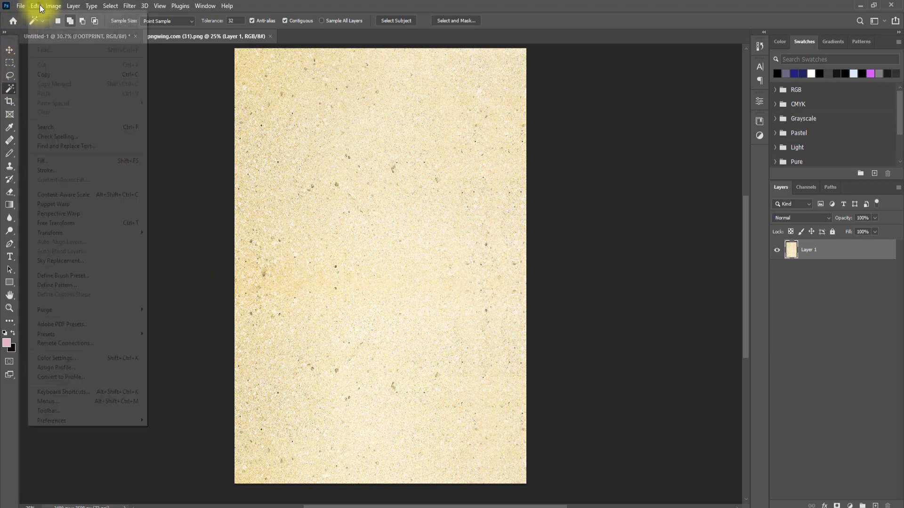
pyautogui.click(71, 285)
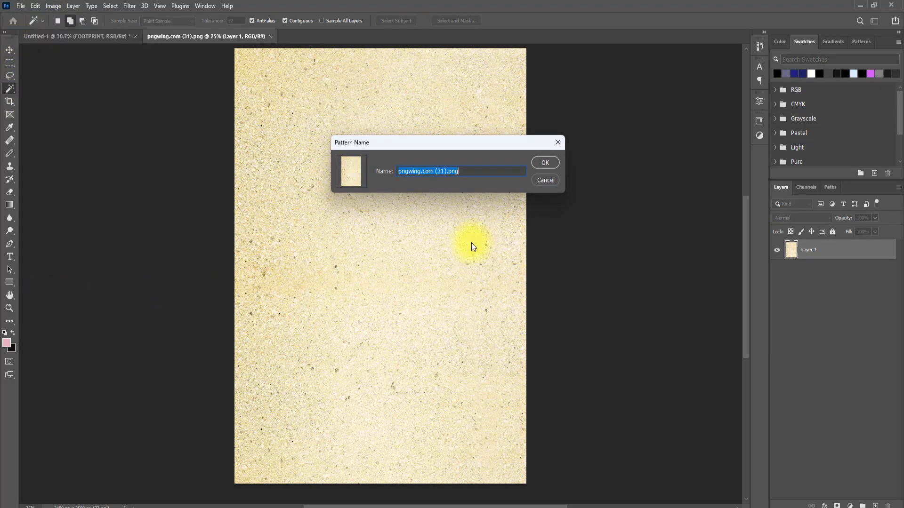
pyautogui.write('S')
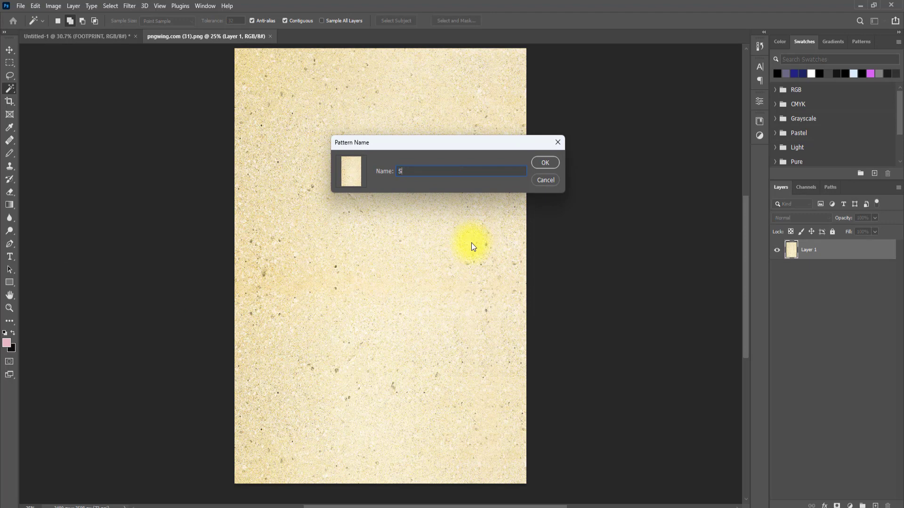
pyautogui.write('AND')
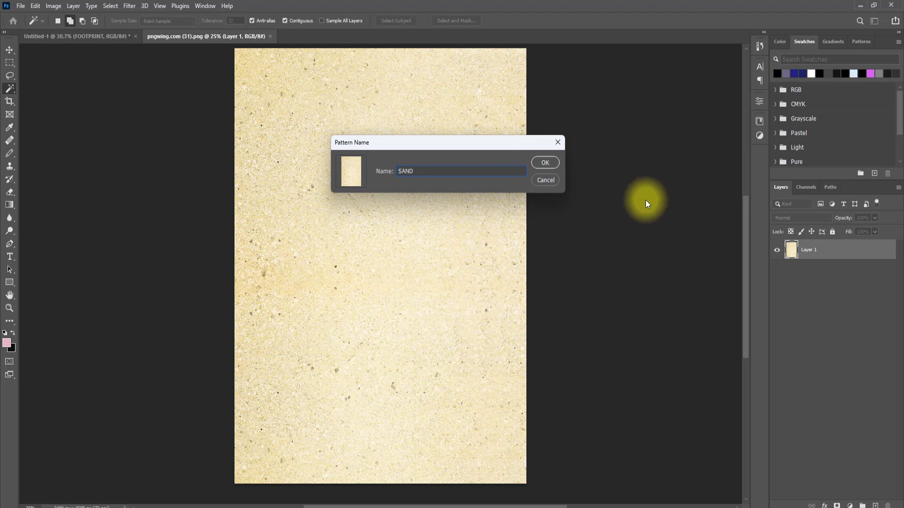
pyautogui.click(545, 163)
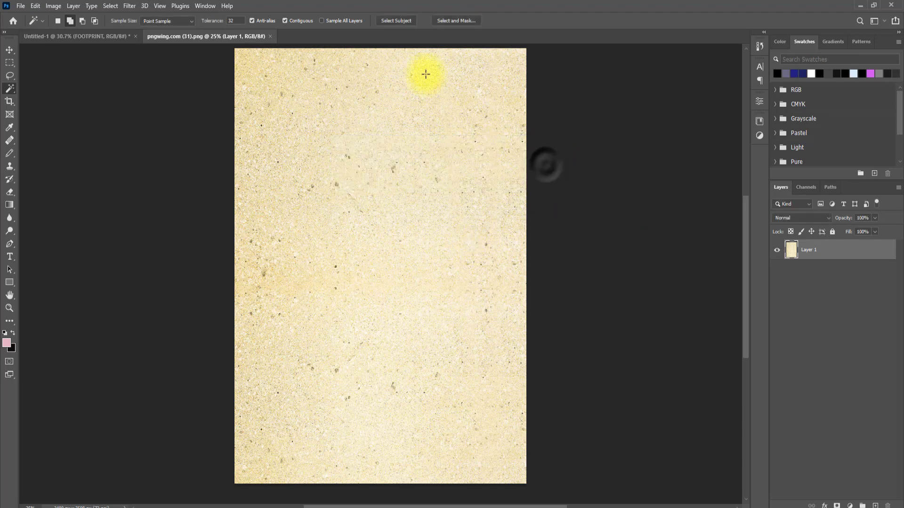
# Step: In the site plan, collapse the FOOTPRINT effects and select the curved blank play area below the pitch on layer 1 with the Magic Wand
pyautogui.click(92, 35)
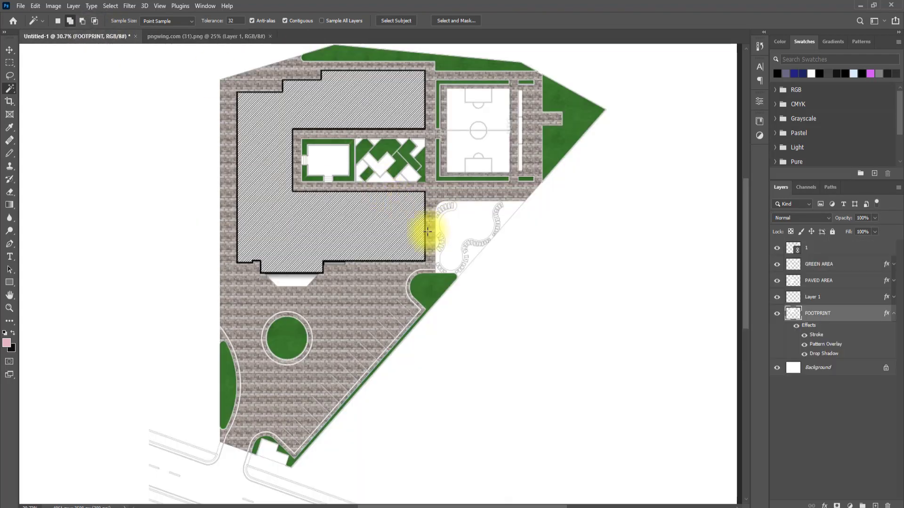
pyautogui.click(894, 313)
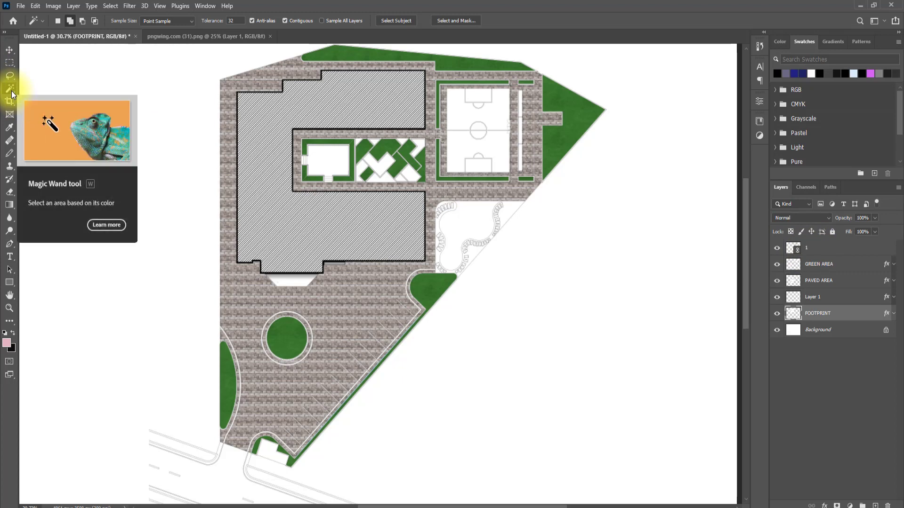
pyautogui.click(819, 250)
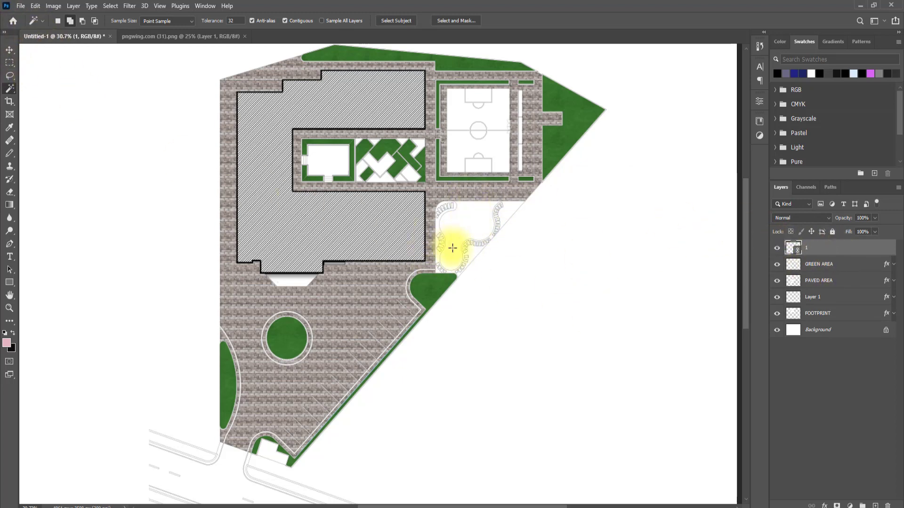
pyautogui.scroll(3, 454, 245)
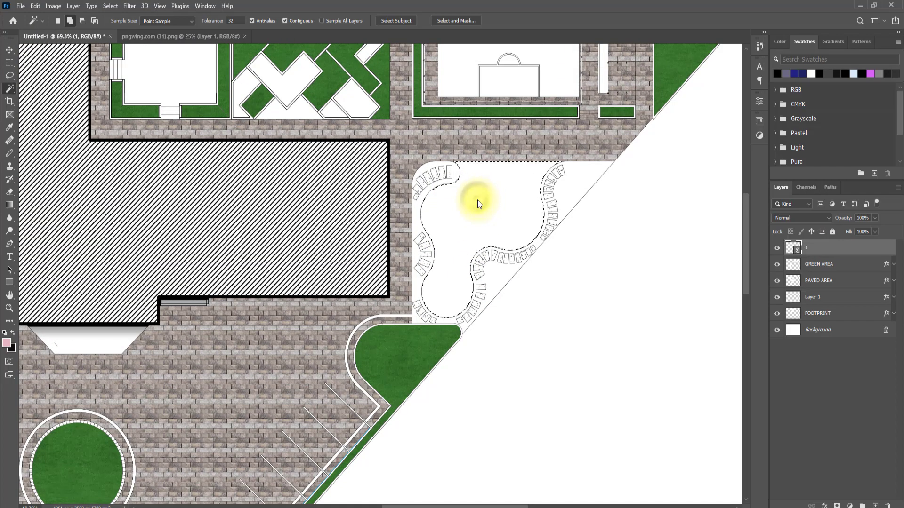
pyautogui.click(477, 199)
pyautogui.scroll(-3, 456, 204)
pyautogui.scroll(2, 525, 141)
pyautogui.scroll(4, 549, 155)
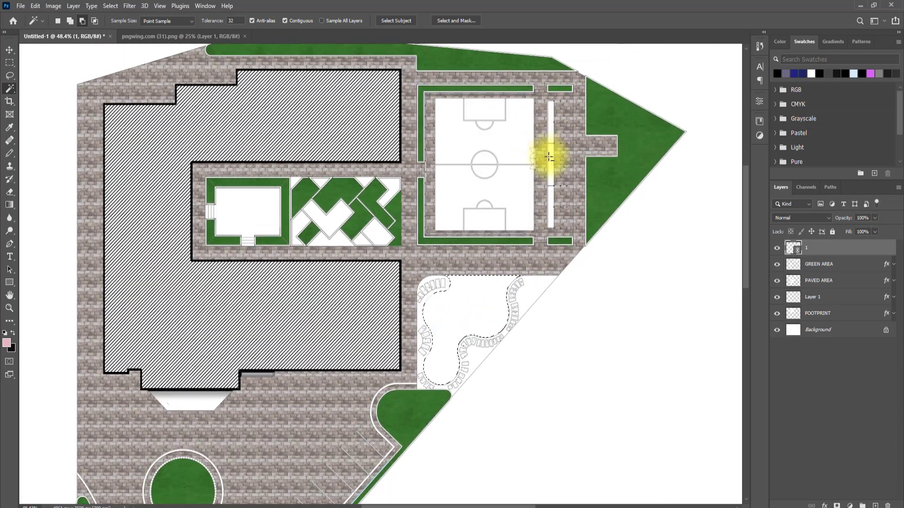
pyautogui.scroll(-3, 350, 240)
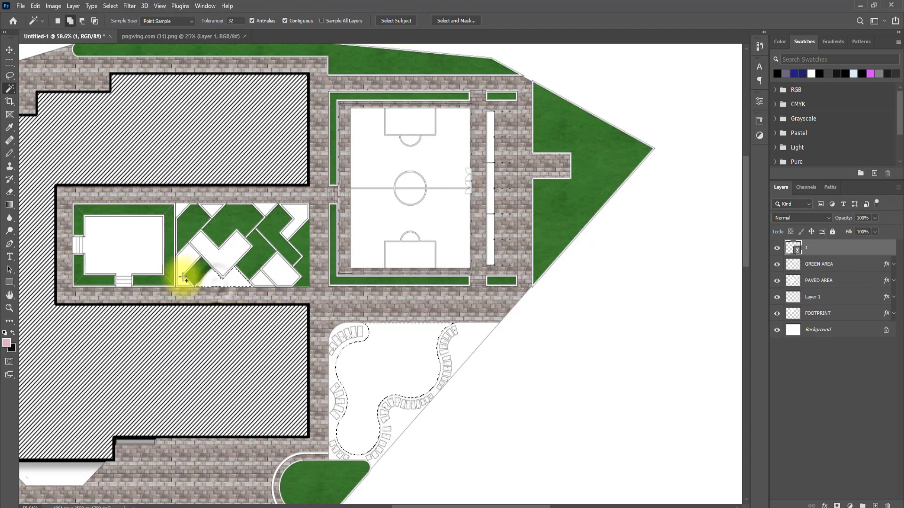
# Step: Add the courtyard's blank rectangle and the garden's bottom triangle, top triangle, top-left corner and lower-right polygon to the Magic Wand selection
pyautogui.click(121, 252)
pyautogui.click(243, 284)
pyautogui.scroll(2, 207, 284)
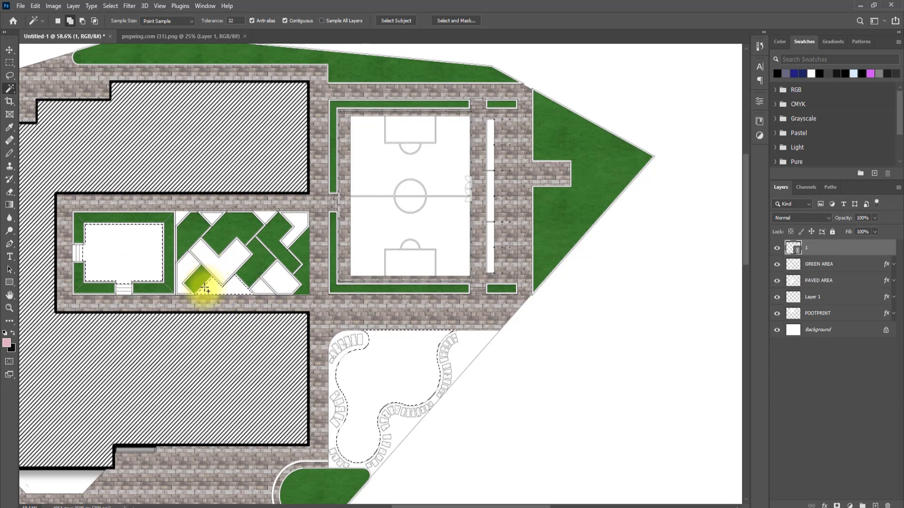
pyautogui.scroll(2, 282, 289)
pyautogui.click(257, 218)
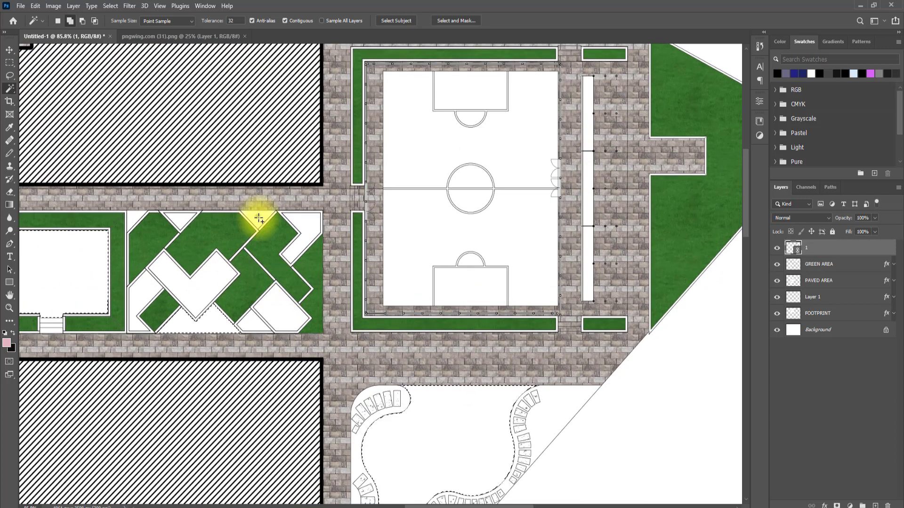
pyautogui.click(131, 216)
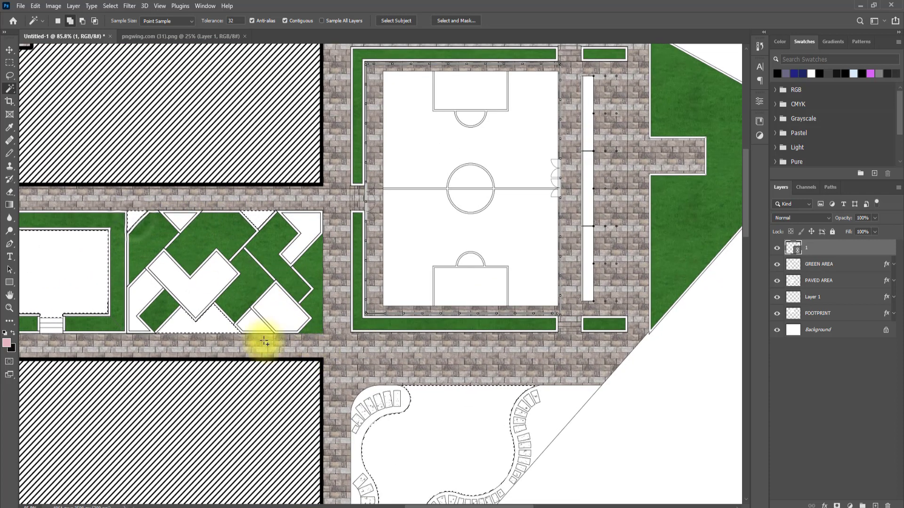
pyautogui.click(282, 312)
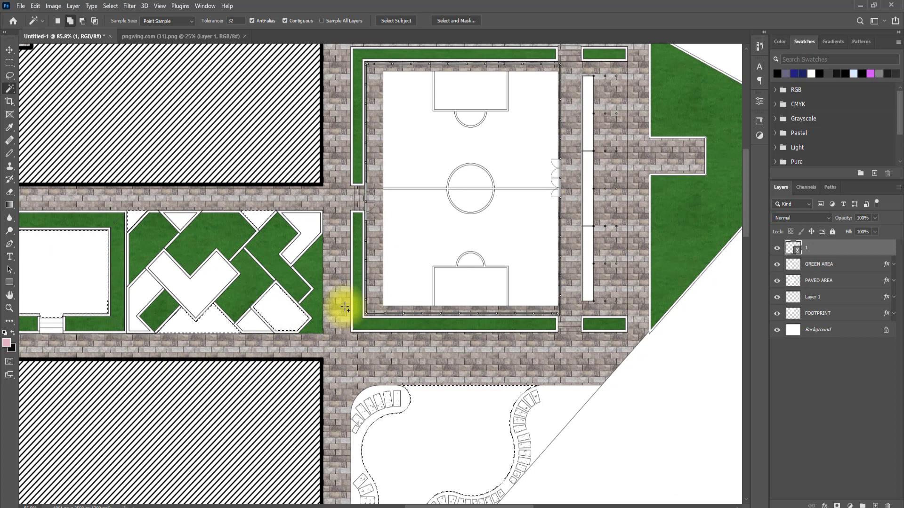
# Step: Copy the selected areas from the Background layer to a new layer named SAND
pyautogui.scroll(-5, 345, 307)
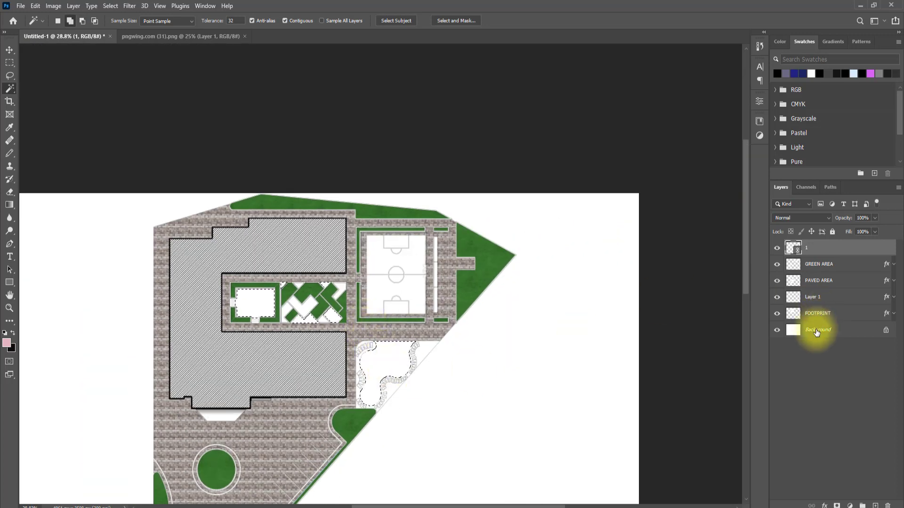
pyautogui.click(789, 329)
pyautogui.rightClick(373, 357)
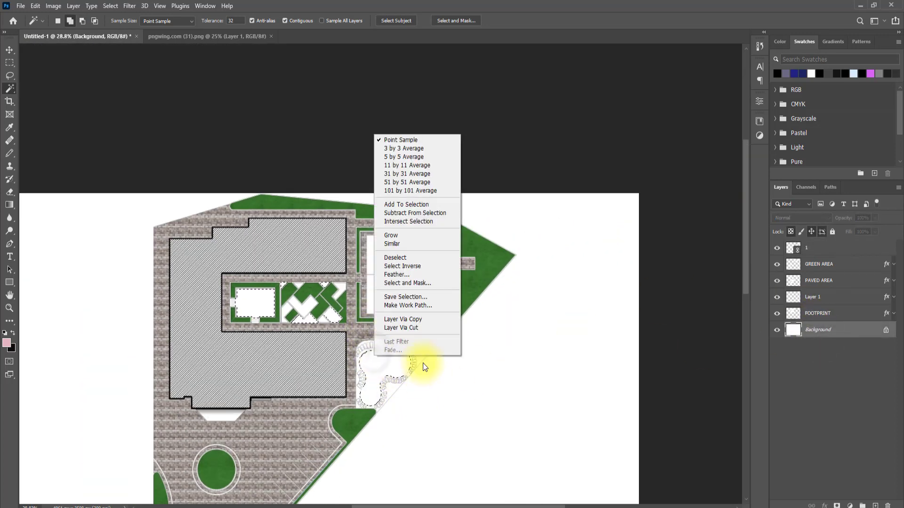
pyautogui.click(412, 320)
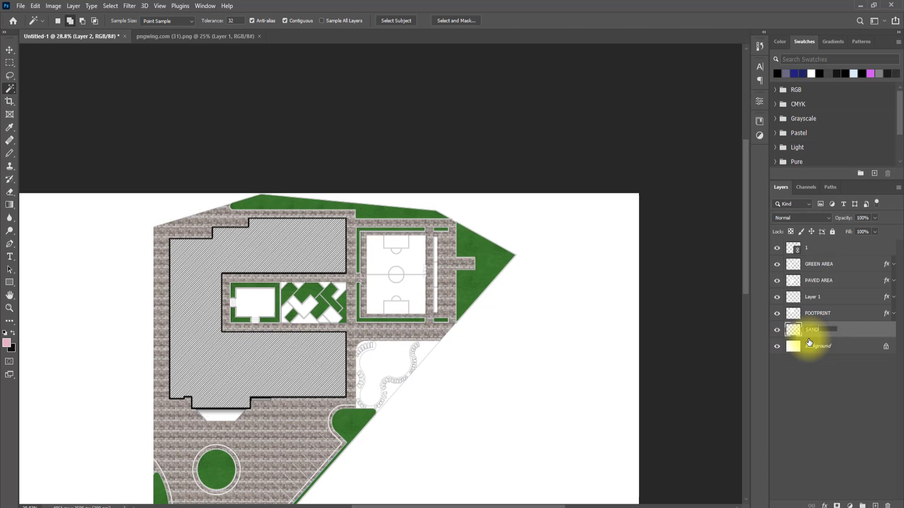
pyautogui.press('Return')
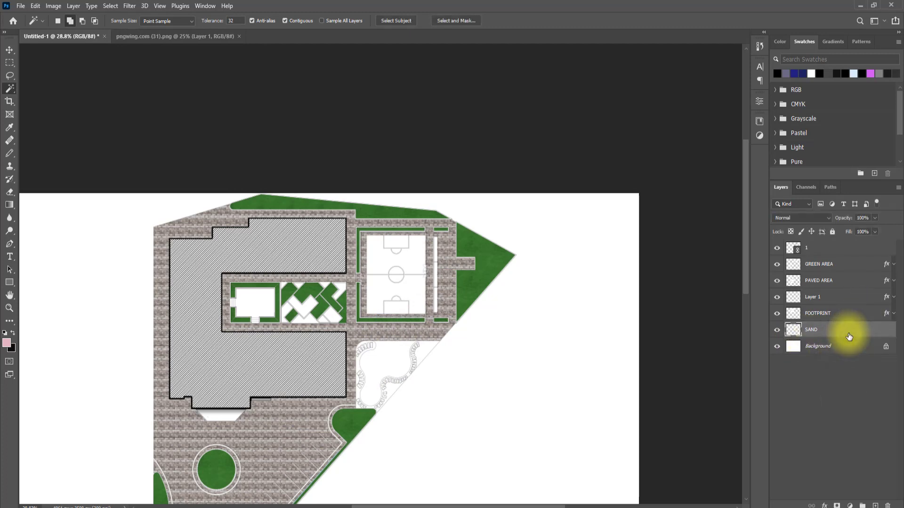
# Step: Apply a Pattern Overlay with the sand pattern at 15% scale to the SAND layer
pyautogui.doubleClick(849, 337)
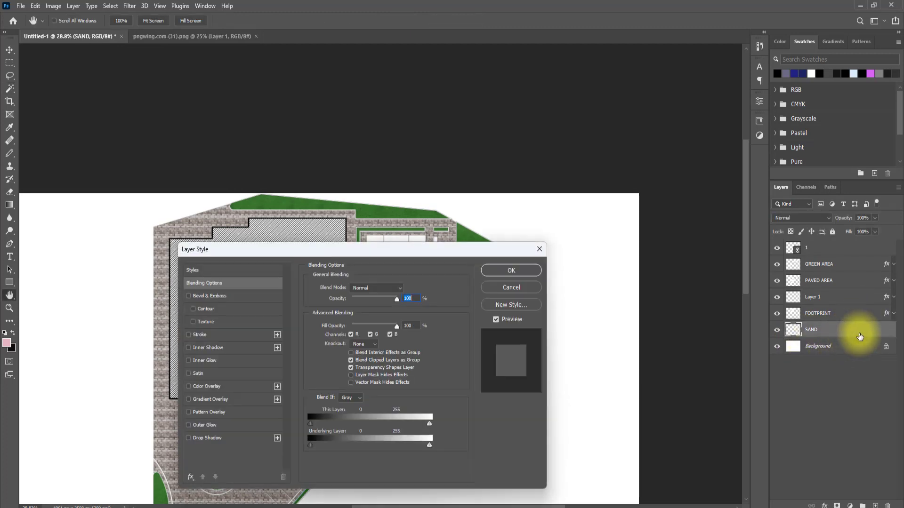
pyautogui.click(188, 413)
pyautogui.click(210, 415)
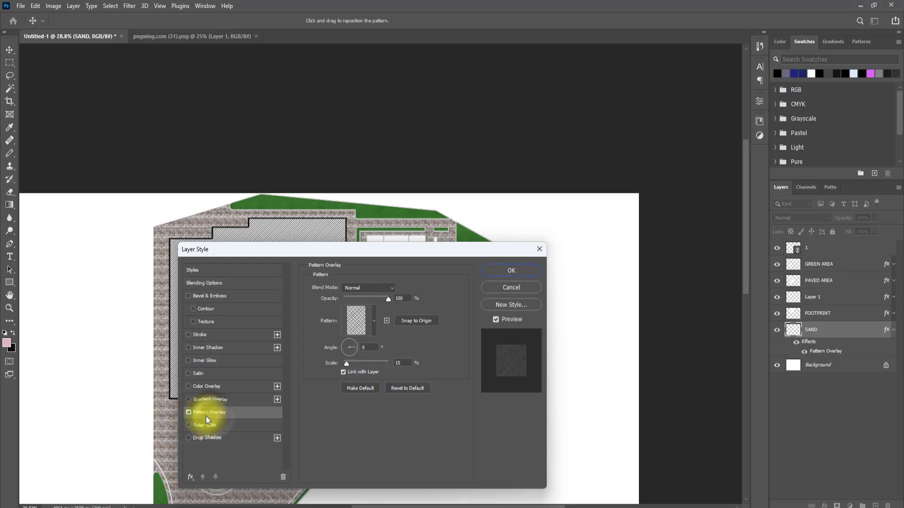
pyautogui.click(374, 321)
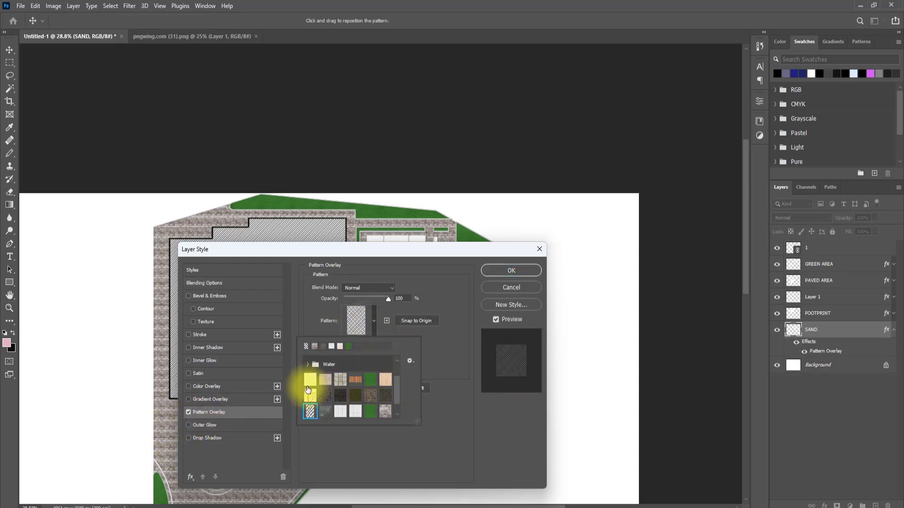
pyautogui.click(310, 411)
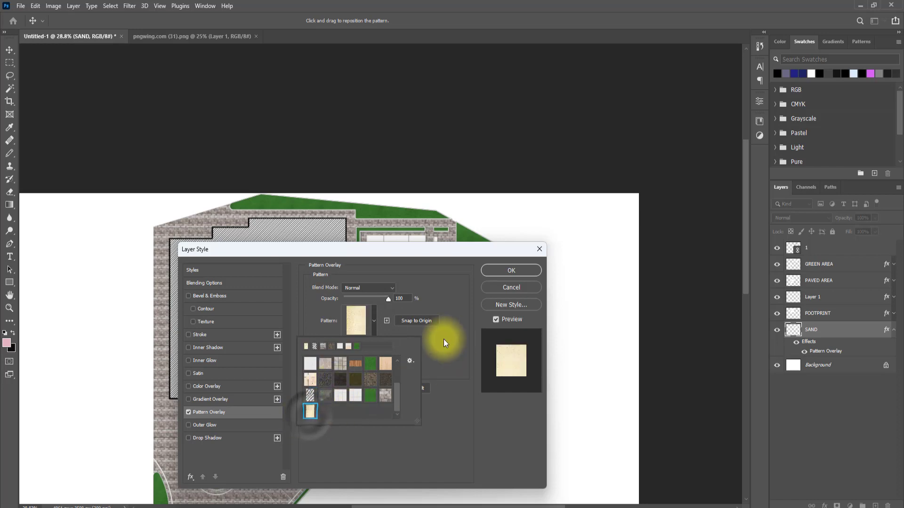
pyautogui.click(434, 360)
pyautogui.click(518, 271)
pyautogui.press('w')
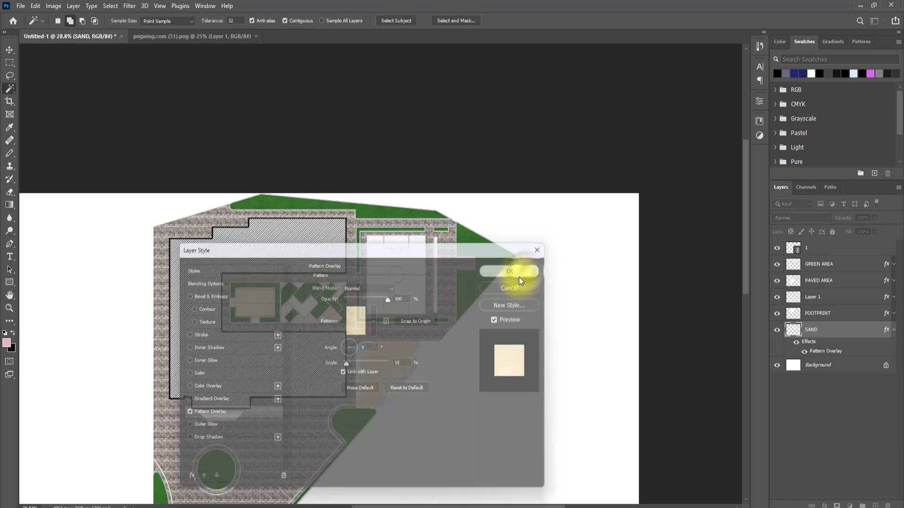
pyautogui.scroll(3, 347, 417)
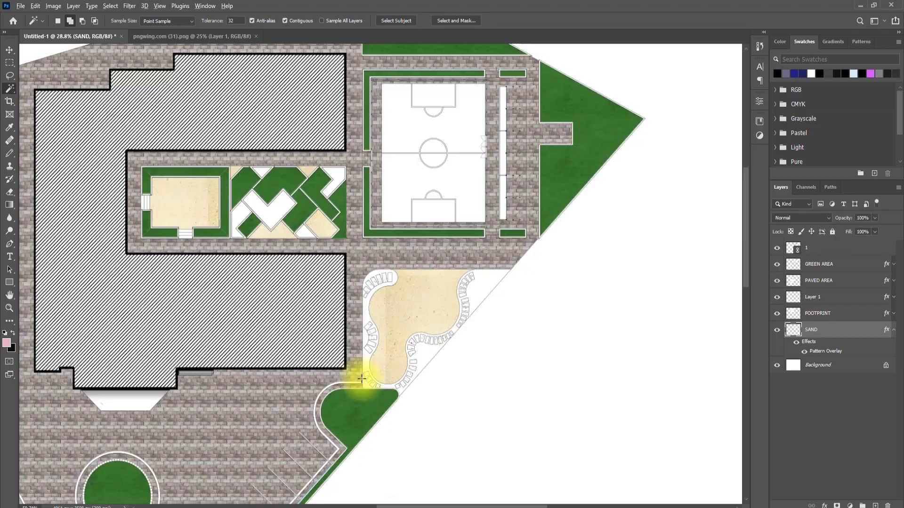
pyautogui.scroll(5, 444, 290)
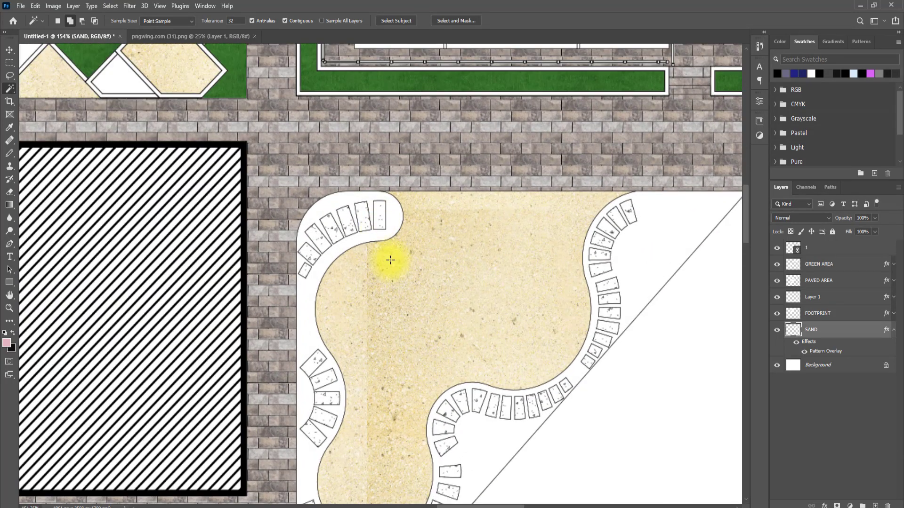
pyautogui.scroll(-4, 392, 263)
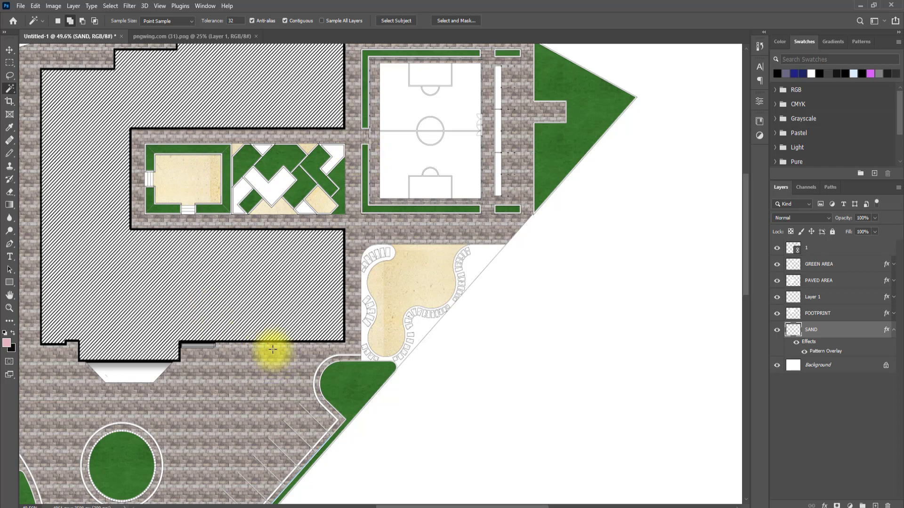
# Step: Switch to the browser, search PNGWing for GRAVEL and open the Pebble Gravel beach rock image
pyautogui.moveTo(454, 507)
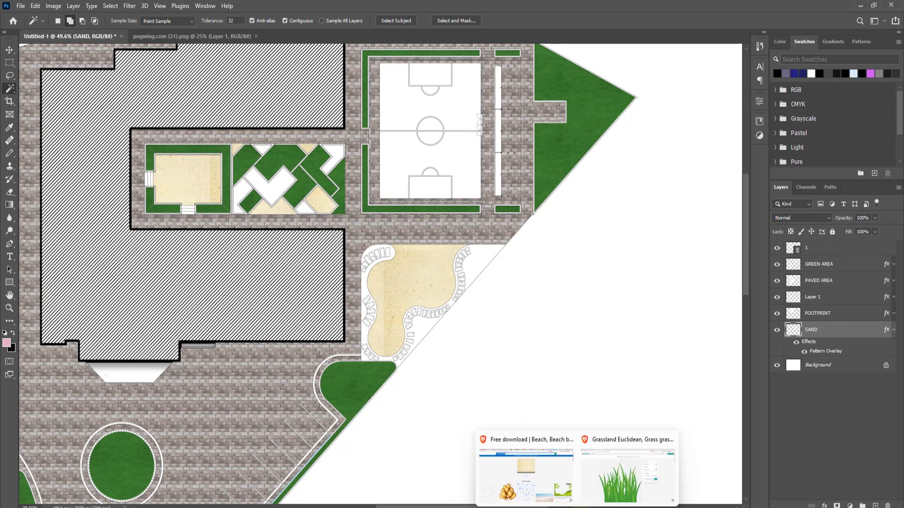
pyautogui.click(540, 459)
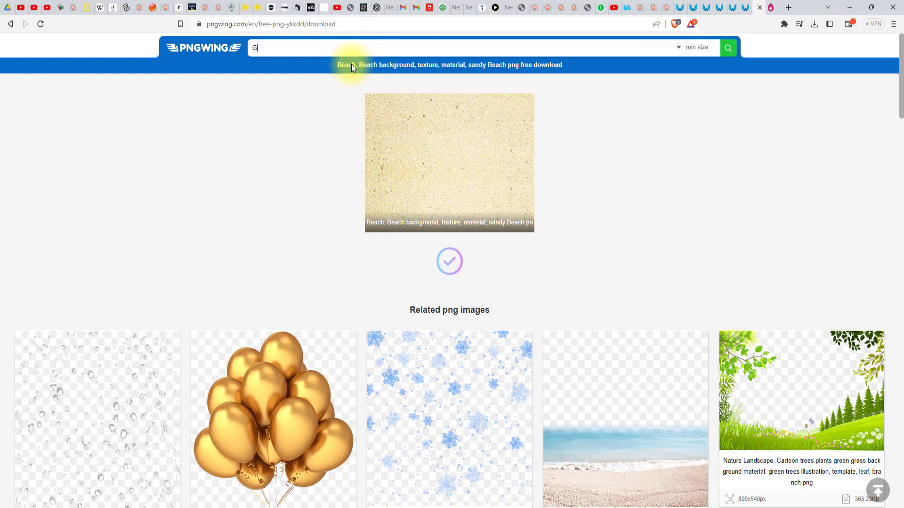
pyautogui.write('GRAVEL')
pyautogui.press('Return')
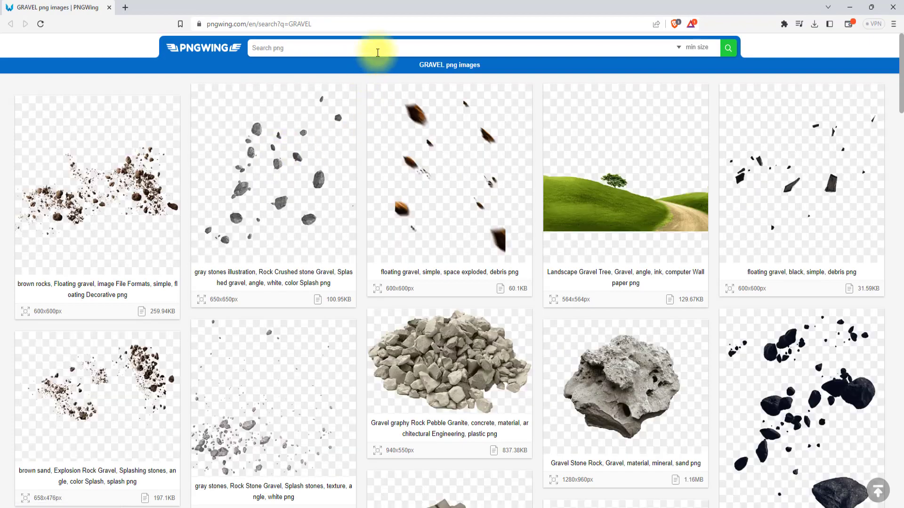
pyautogui.scroll(-7, 503, 266)
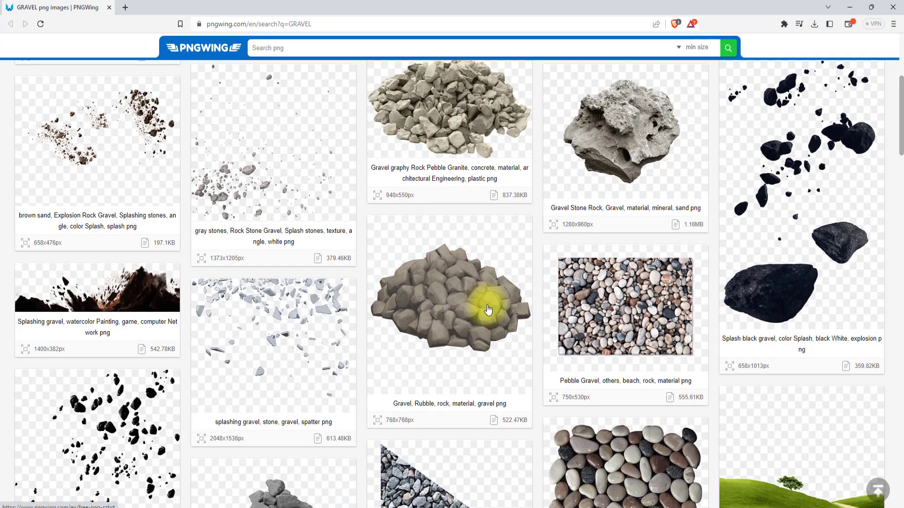
pyautogui.scroll(-3, 430, 332)
pyautogui.scroll(2, 535, 283)
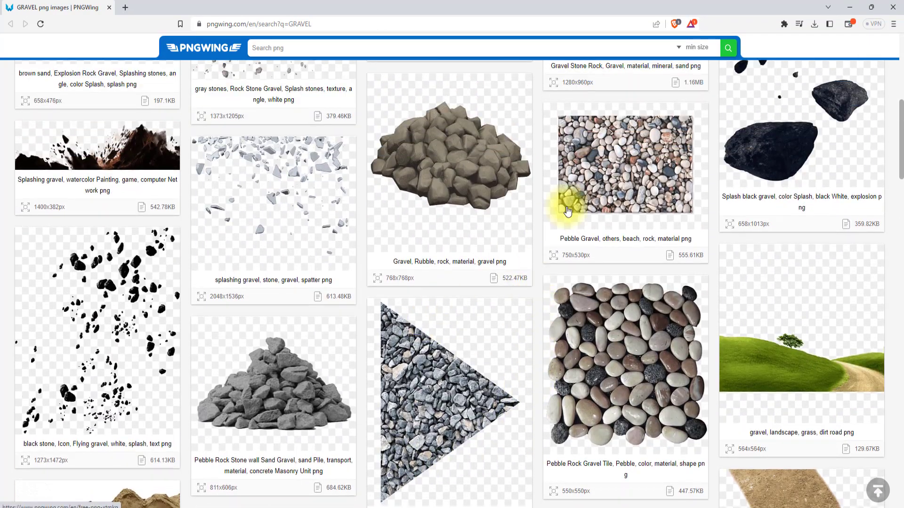
pyautogui.scroll(-7, 542, 240)
pyautogui.scroll(-5, 508, 289)
pyautogui.scroll(10, 603, 282)
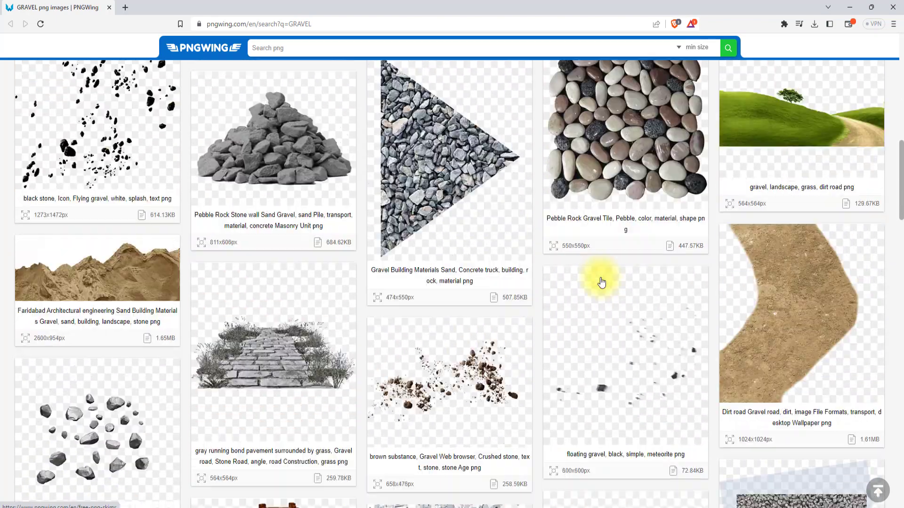
pyautogui.click(612, 412)
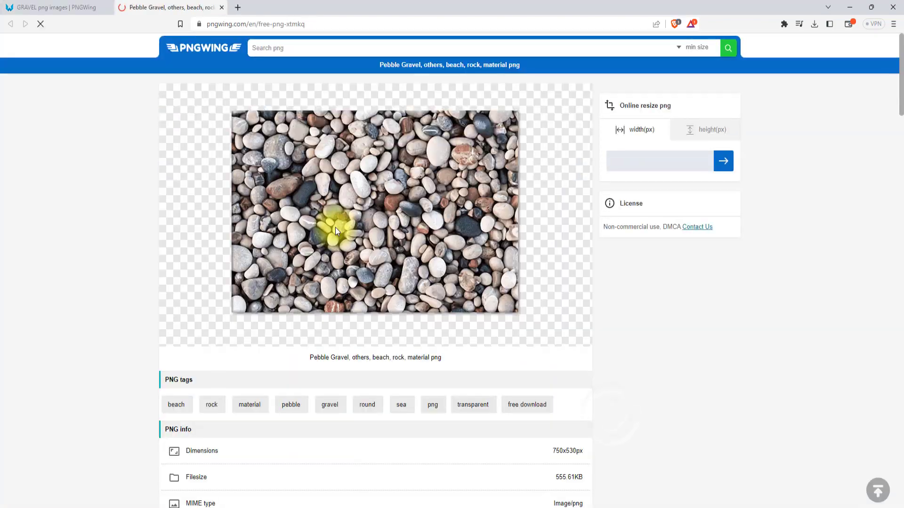
# Step: Open the related Pebble Rock Gravel Tile Material speckle pattern image and save it as pngwing.com (32) in Downloads
pyautogui.scroll(-8, 363, 226)
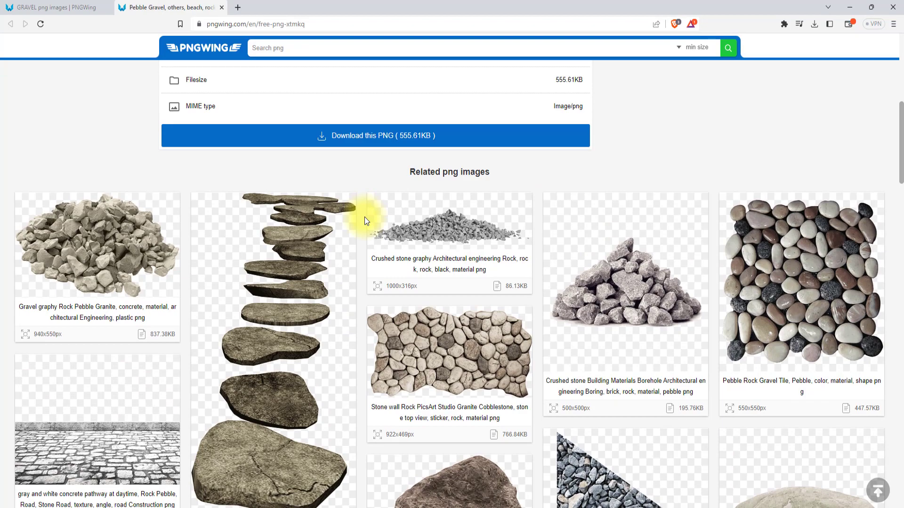
pyautogui.scroll(-8, 366, 220)
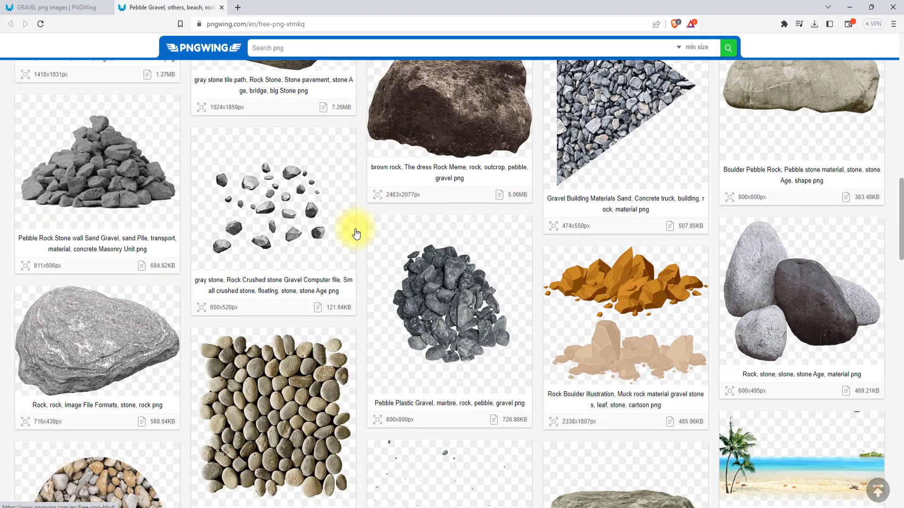
pyautogui.scroll(-3, 354, 231)
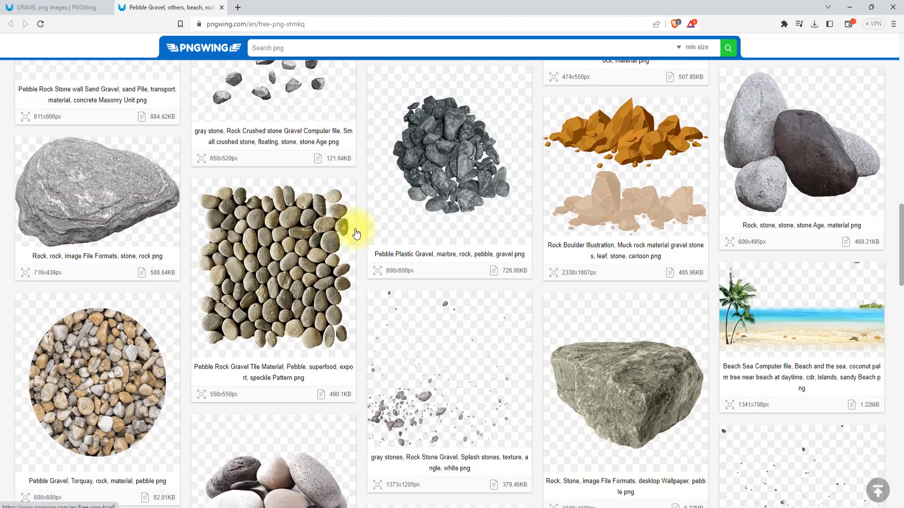
pyautogui.click(269, 270)
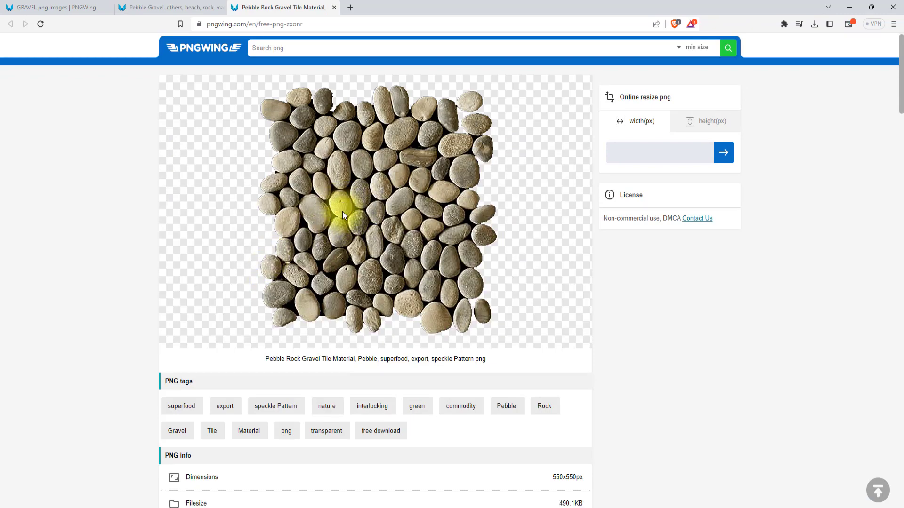
pyautogui.scroll(-9, 343, 211)
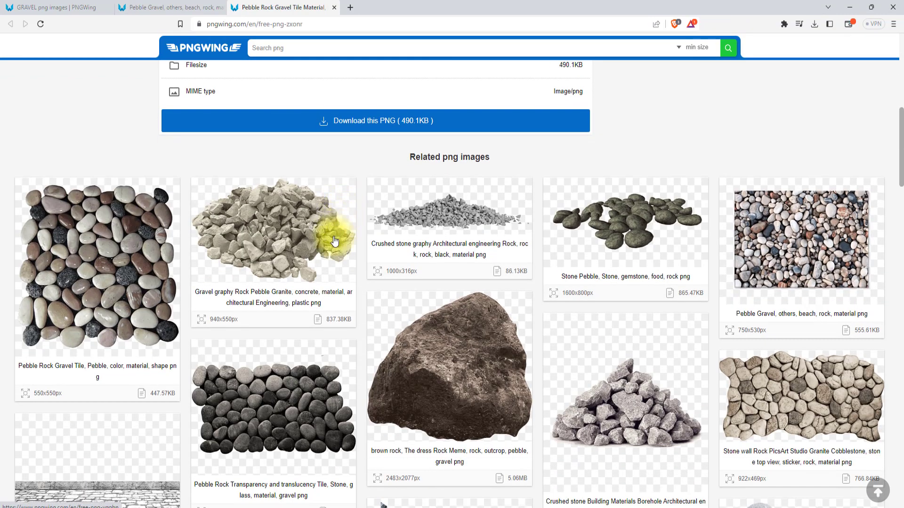
pyautogui.scroll(7, 330, 266)
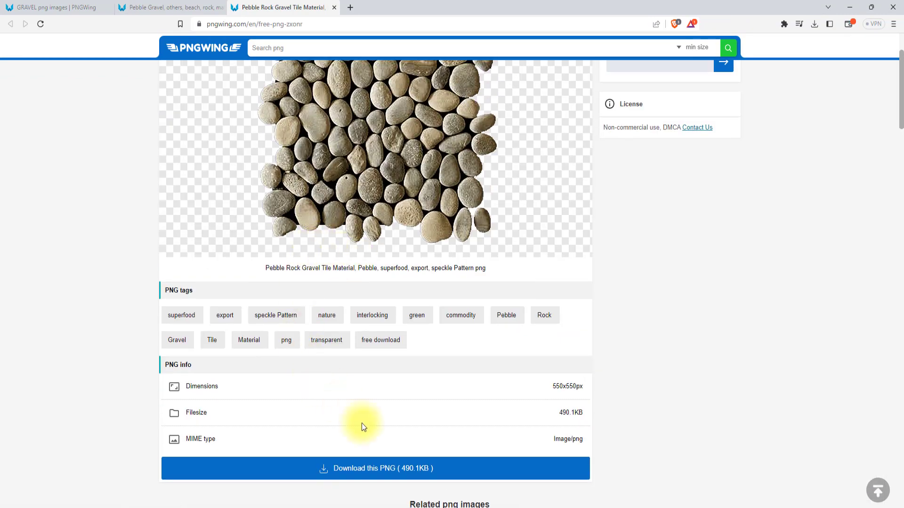
pyautogui.click(363, 461)
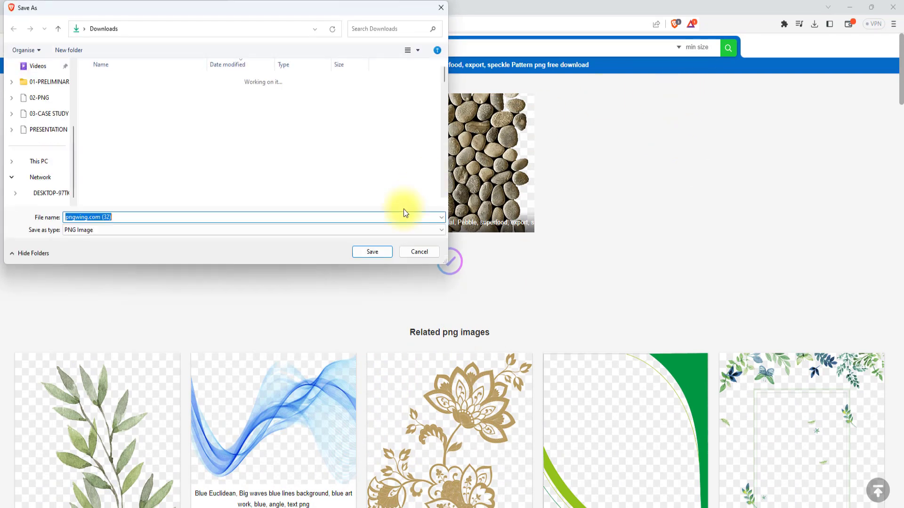
pyautogui.click(381, 251)
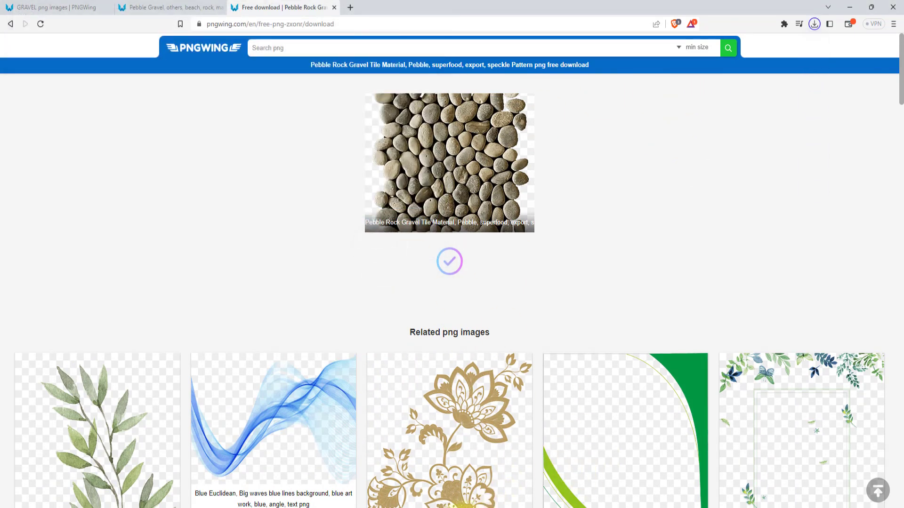
# Step: Open pngwing.com (32) from the Downloads folder as its own Photoshop document
pyautogui.moveTo(452, 507)
pyautogui.click(487, 465)
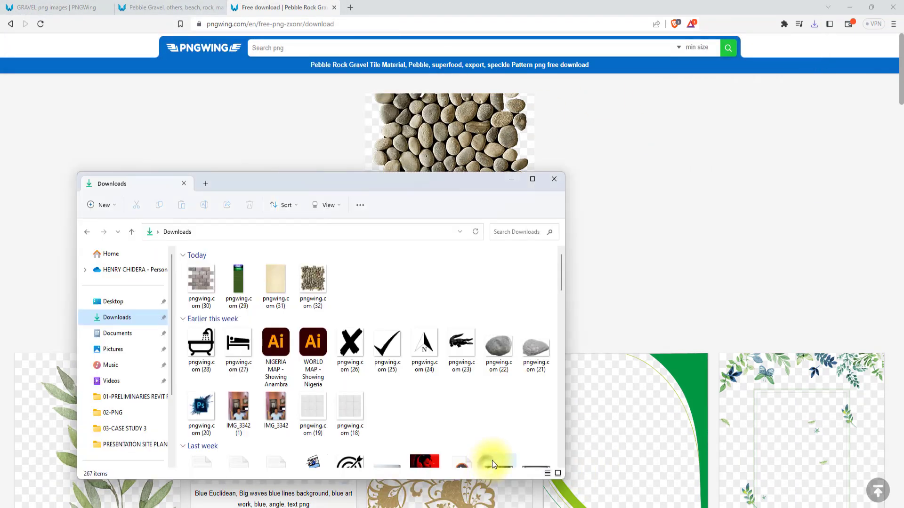
pyautogui.click(556, 507)
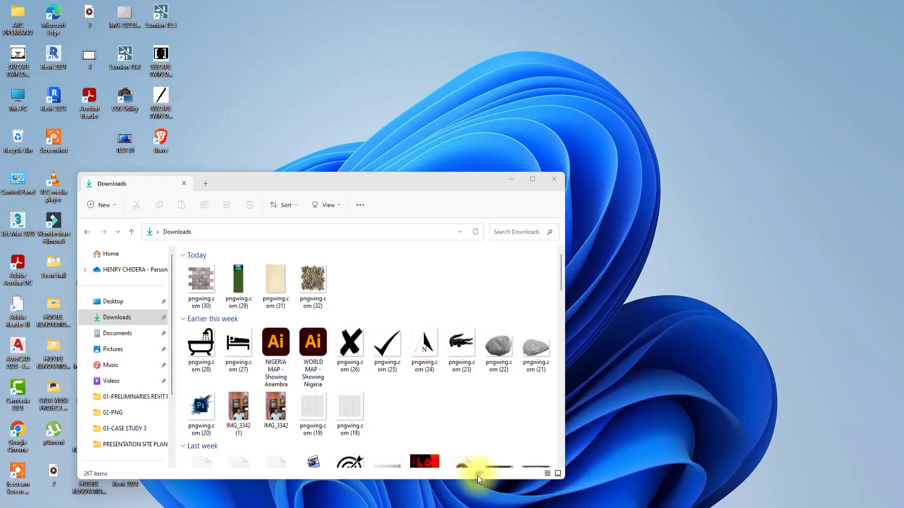
pyautogui.click(478, 476)
pyautogui.moveTo(312, 282); pyautogui.dragTo(314, 37)
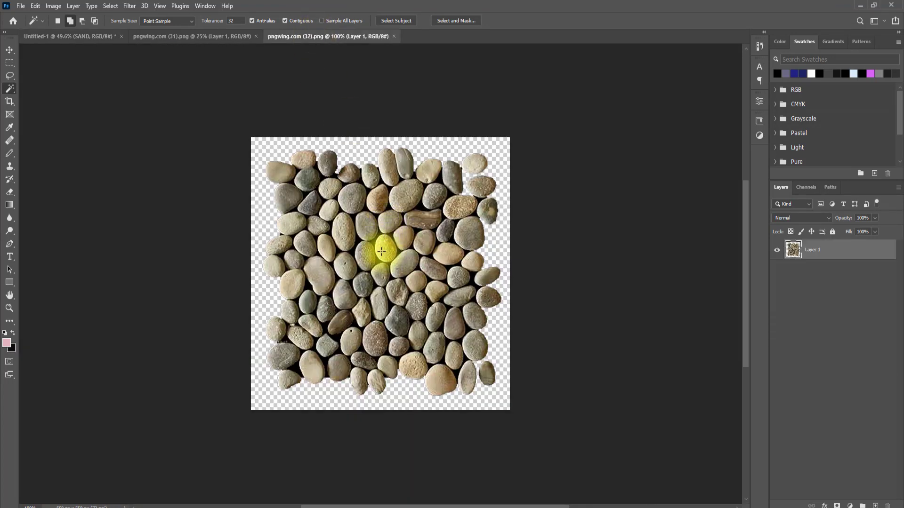
# Step: Crop the pebble image on all four sides to remove the transparent margins and ragged outer stones
pyautogui.press('c')
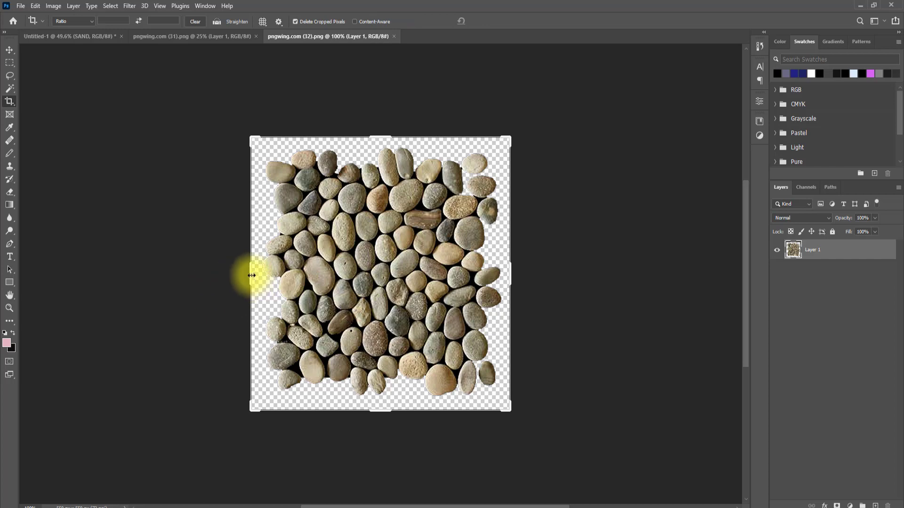
pyautogui.moveTo(252, 273)
pyautogui.mouseDown()
pyautogui.moveTo(283, 273)
pyautogui.moveTo(267, 274)
pyautogui.mouseUp()
pyautogui.moveTo(374, 149)
pyautogui.mouseDown()
pyautogui.moveTo(378, 142)
pyautogui.moveTo(376, 155)
pyautogui.mouseUp()
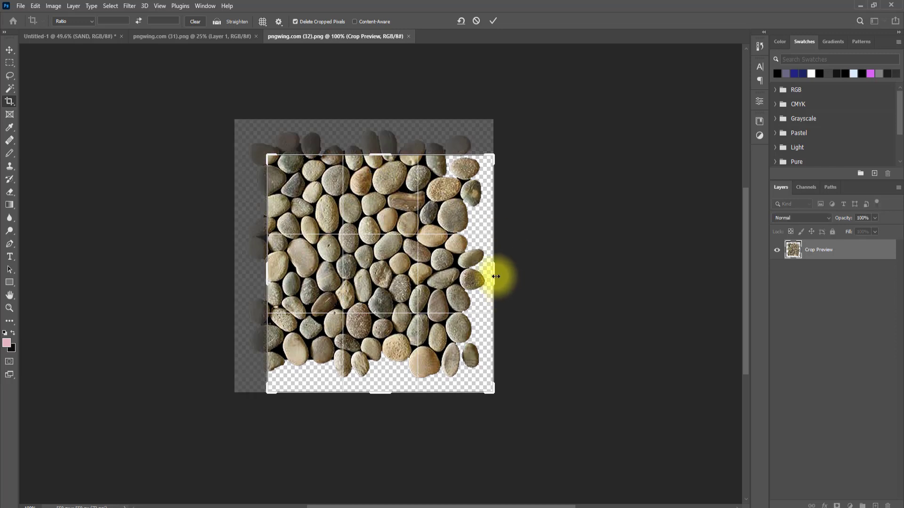
pyautogui.moveTo(496, 276); pyautogui.dragTo(474, 269)
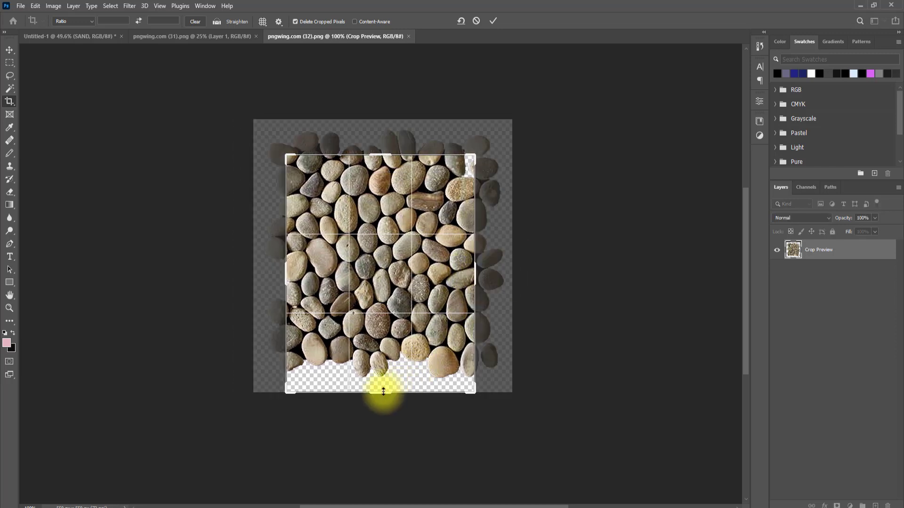
pyautogui.moveTo(384, 392); pyautogui.dragTo(379, 375)
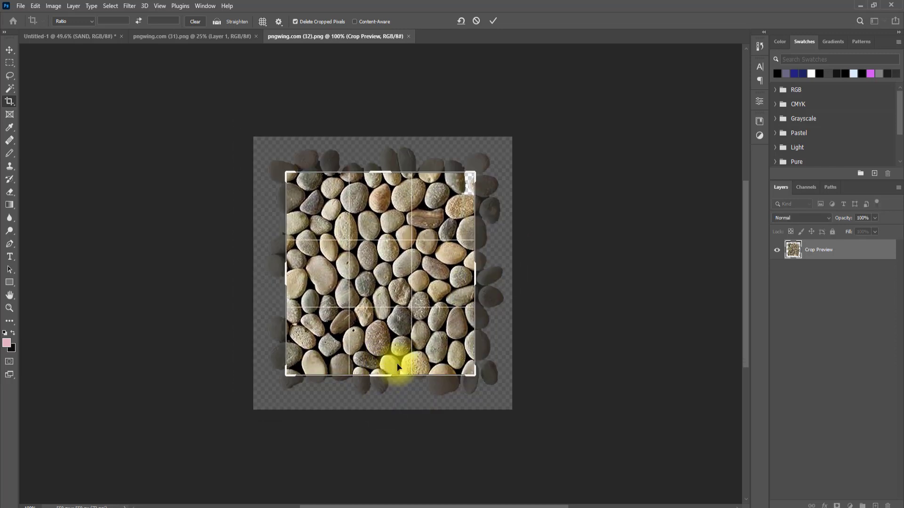
pyautogui.click(492, 21)
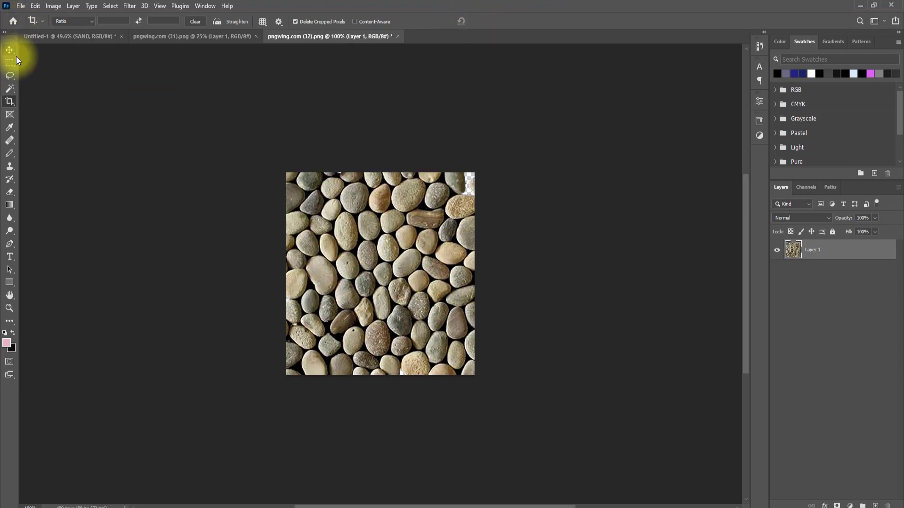
# Step: Define the cropped pebble image as a pattern named GRAVEL
pyautogui.click(35, 5)
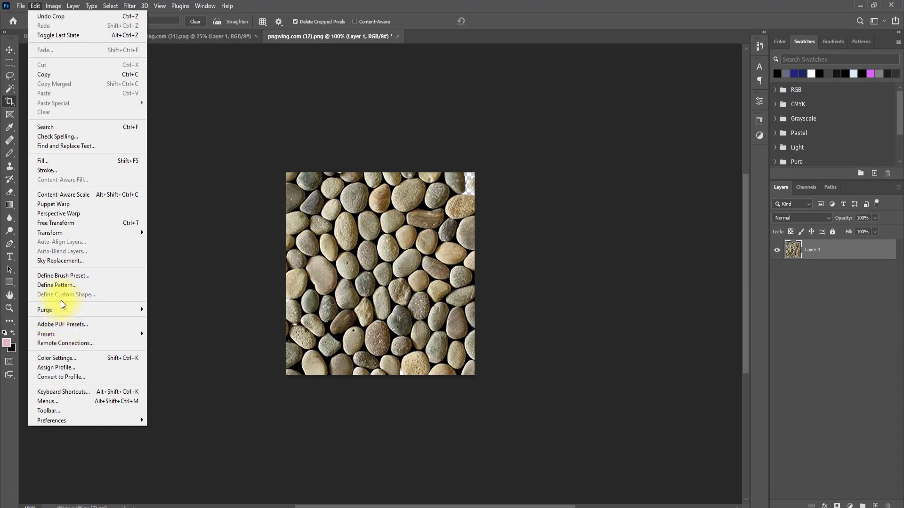
pyautogui.click(70, 286)
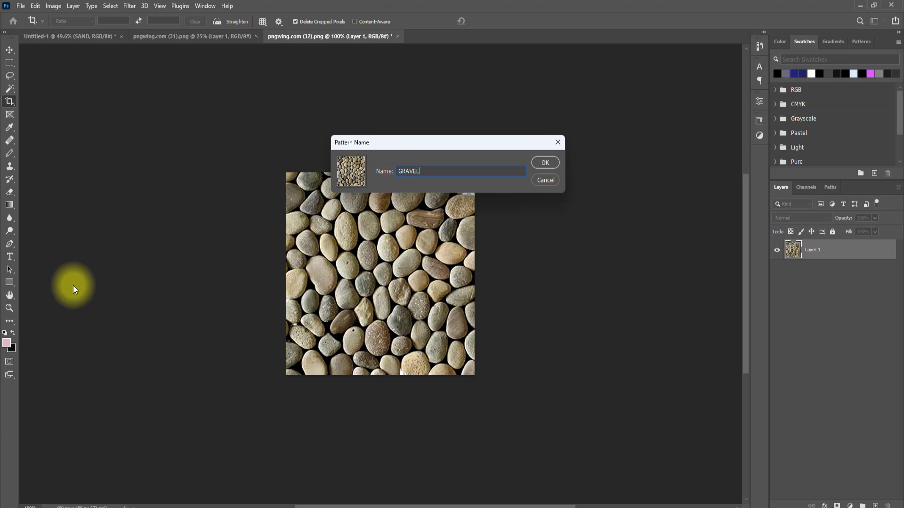
pyautogui.click(544, 164)
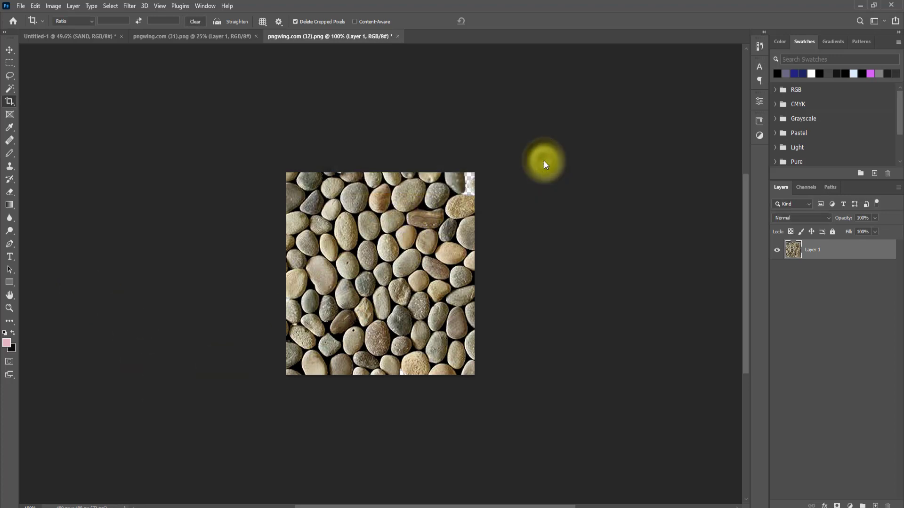
# Step: In the Untitled-1 site plan, use the Magic Wand on layer 1 to select the unfilled white shapes in the geometric courtyard garden
pyautogui.click(81, 37)
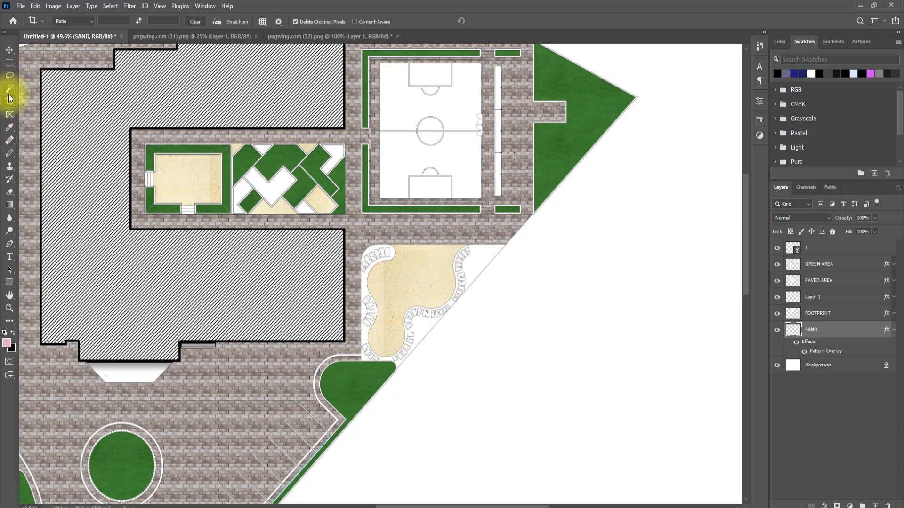
pyautogui.click(805, 245)
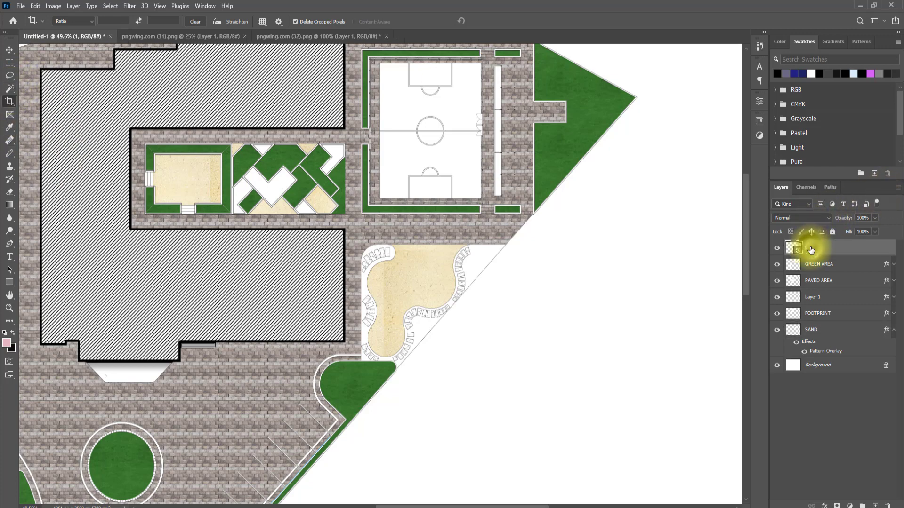
pyautogui.click(10, 89)
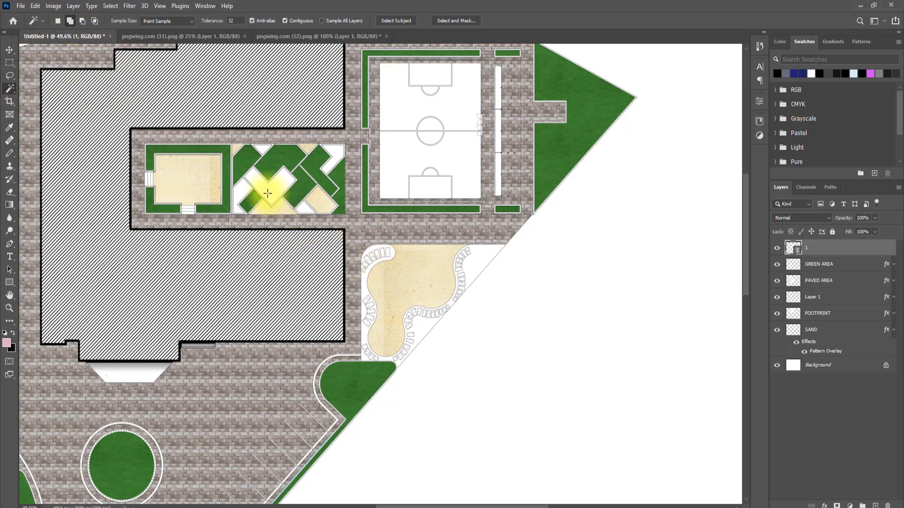
pyautogui.scroll(3, 267, 193)
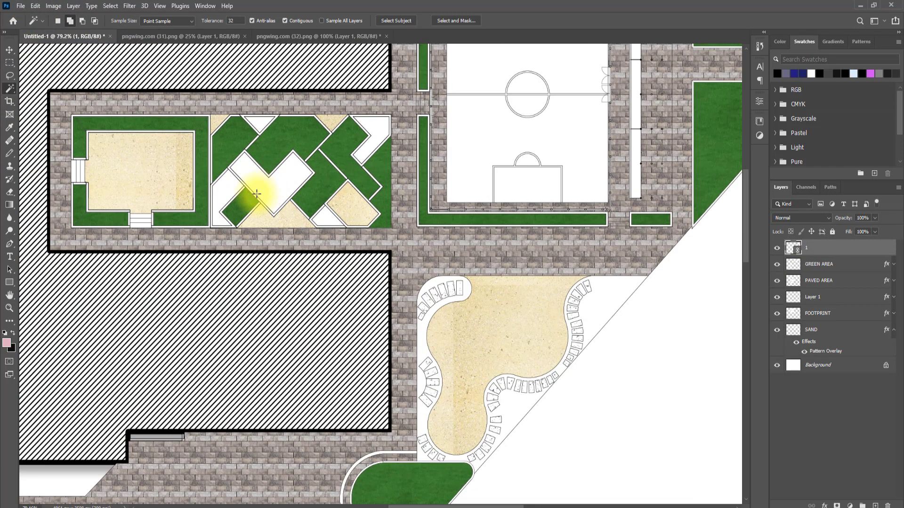
pyautogui.click(225, 195)
pyautogui.click(258, 123)
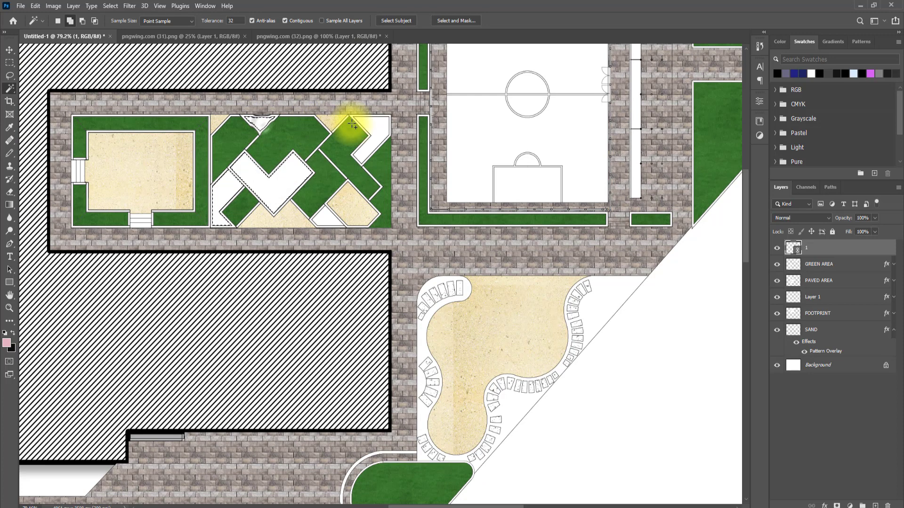
pyautogui.click(376, 126)
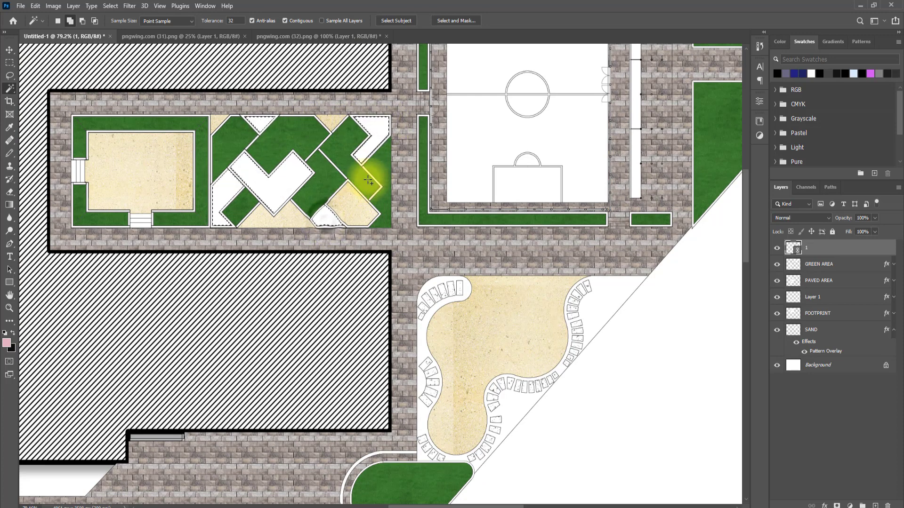
# Step: Cut the selected courtyard shapes from the Background layer onto a new layer
pyautogui.scroll(-5, 365, 173)
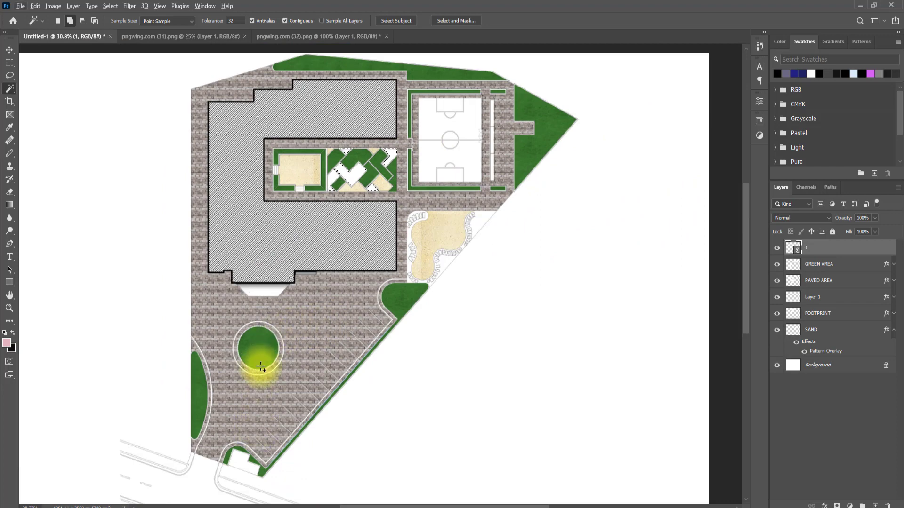
pyautogui.scroll(-4, 278, 353)
pyautogui.scroll(3, 386, 125)
pyautogui.scroll(2, 374, 207)
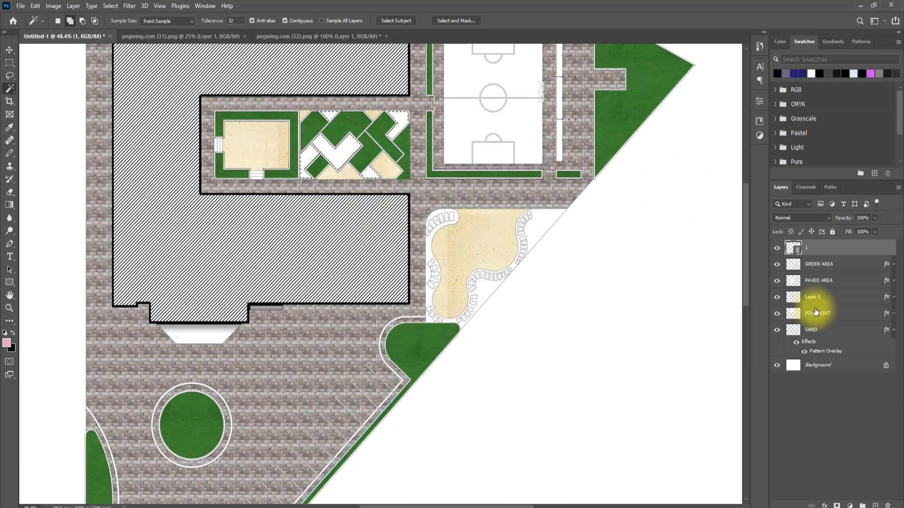
pyautogui.click(817, 365)
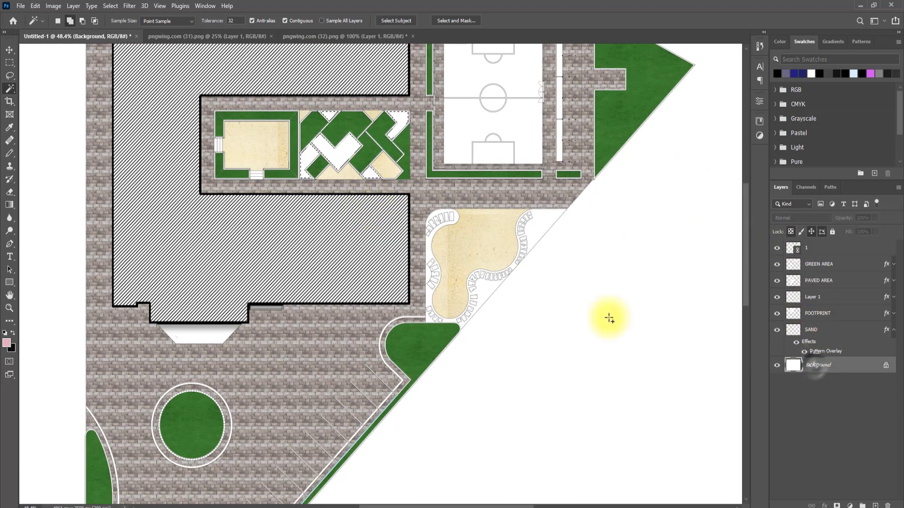
pyautogui.rightClick(342, 159)
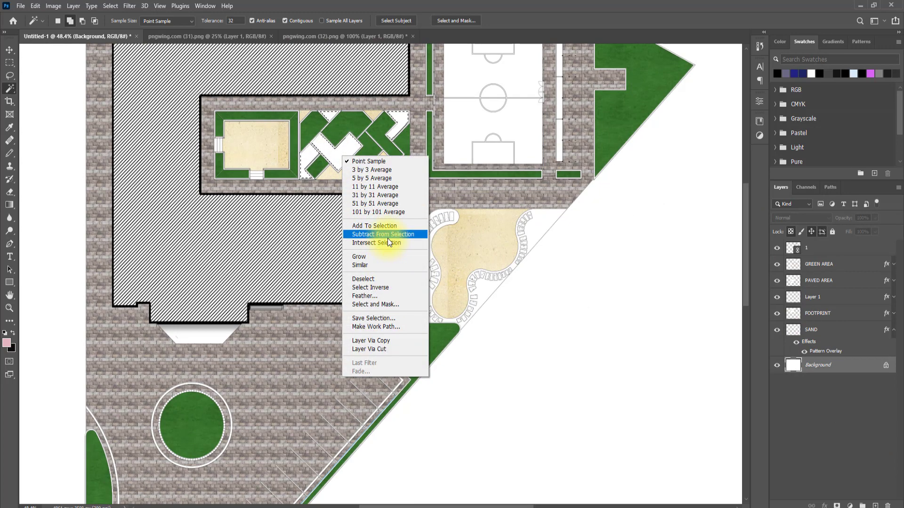
pyautogui.click(385, 349)
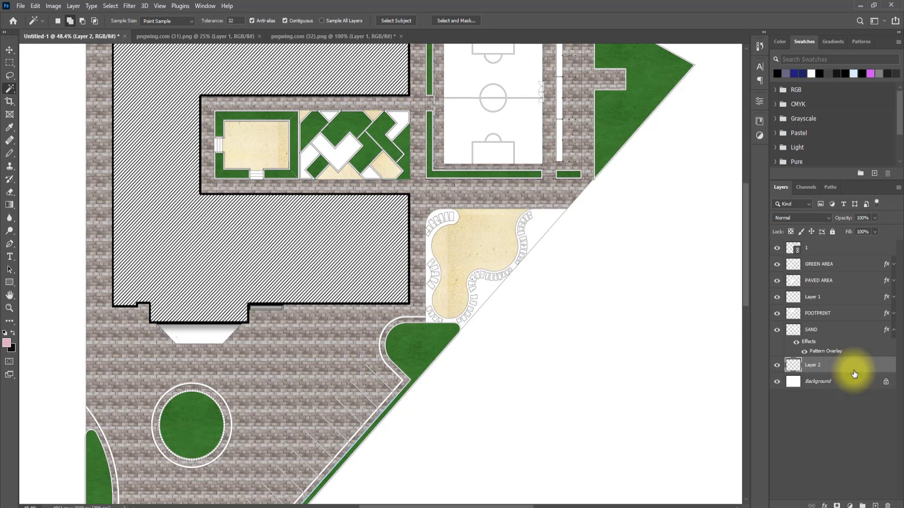
# Step: Apply a Pattern Overlay with the gravel pattern at 11% scale to the new courtyard layer, Layer 2
pyautogui.doubleClick(855, 374)
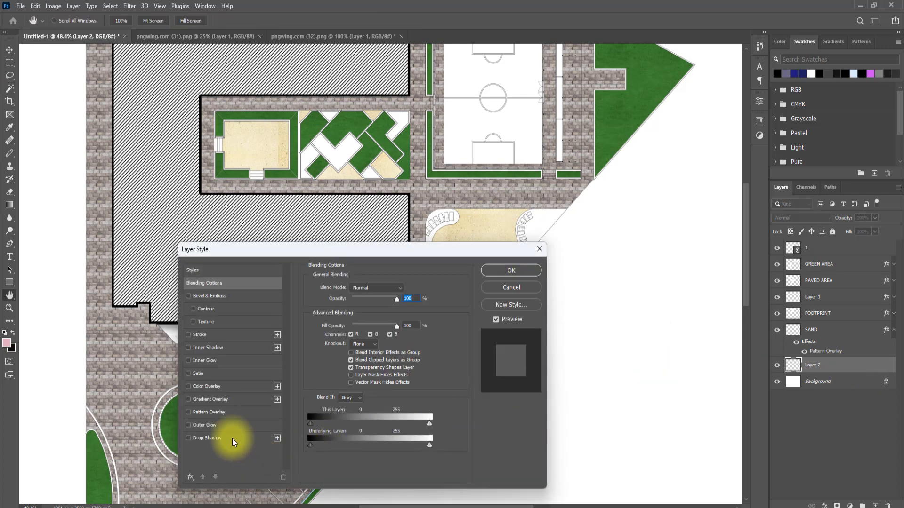
pyautogui.click(189, 412)
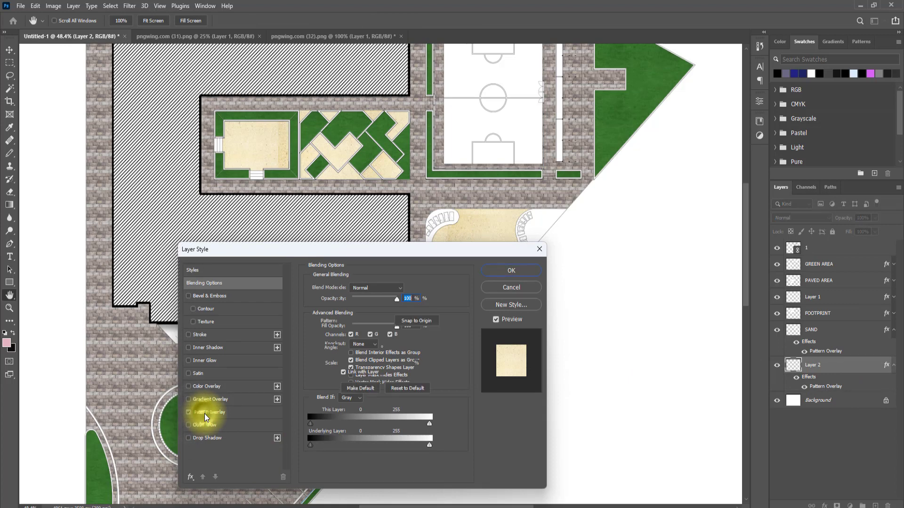
pyautogui.click(203, 413)
pyautogui.click(374, 320)
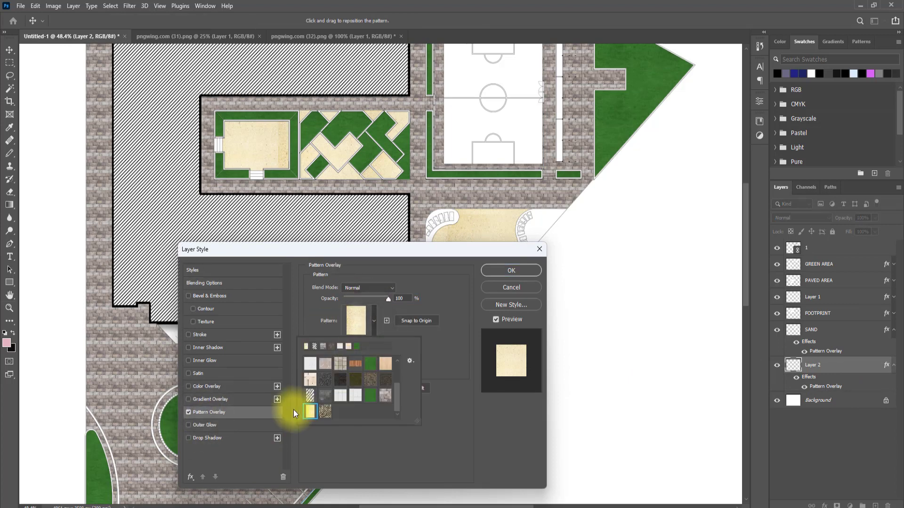
pyautogui.click(323, 412)
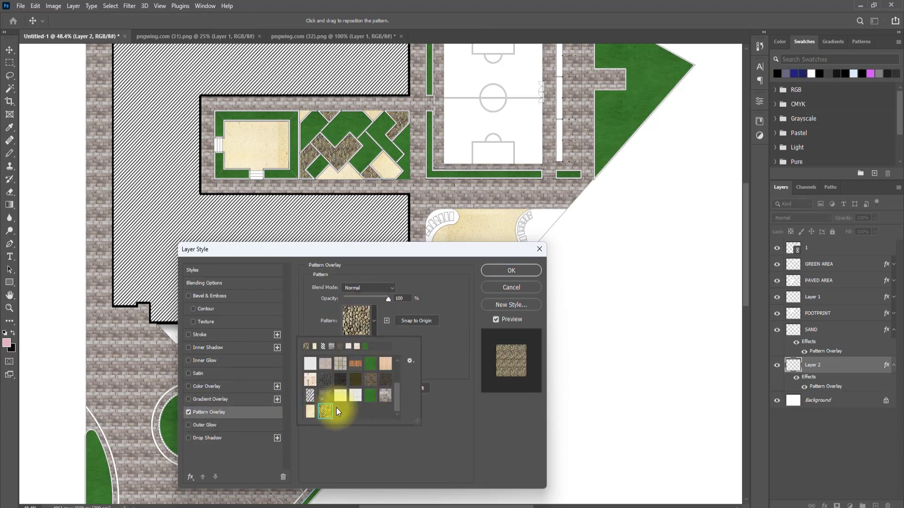
pyautogui.click(445, 346)
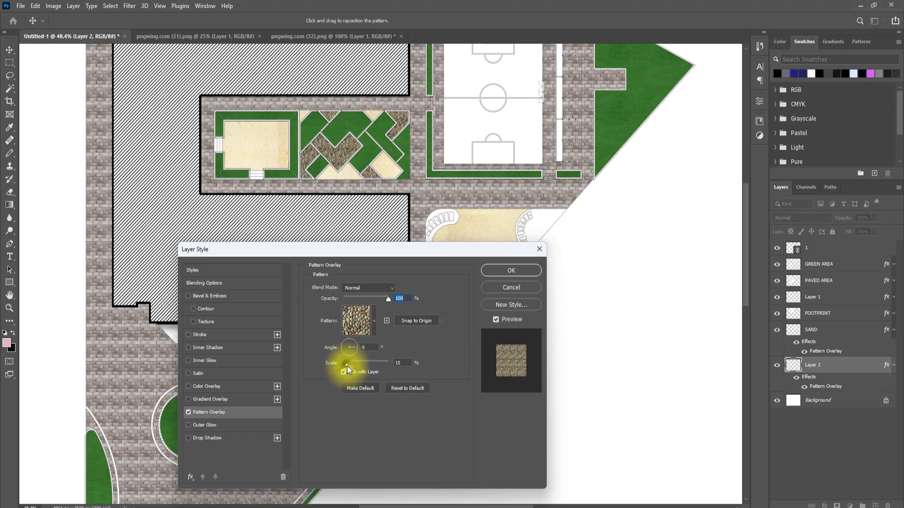
pyautogui.click(346, 364)
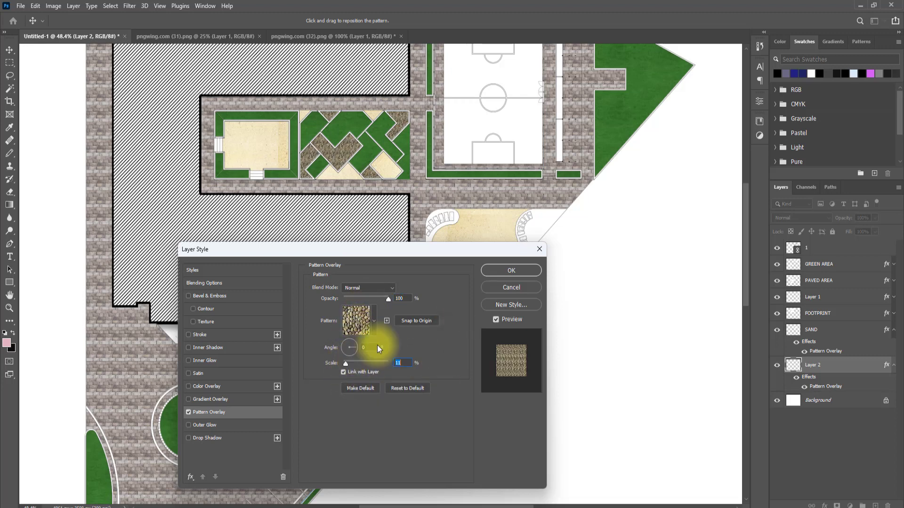
pyautogui.click(496, 272)
# Step: Examine the gravel texture in the courtyard garden up close and against the surrounding site plan
pyautogui.press('w')
pyautogui.scroll(1, 345, 123)
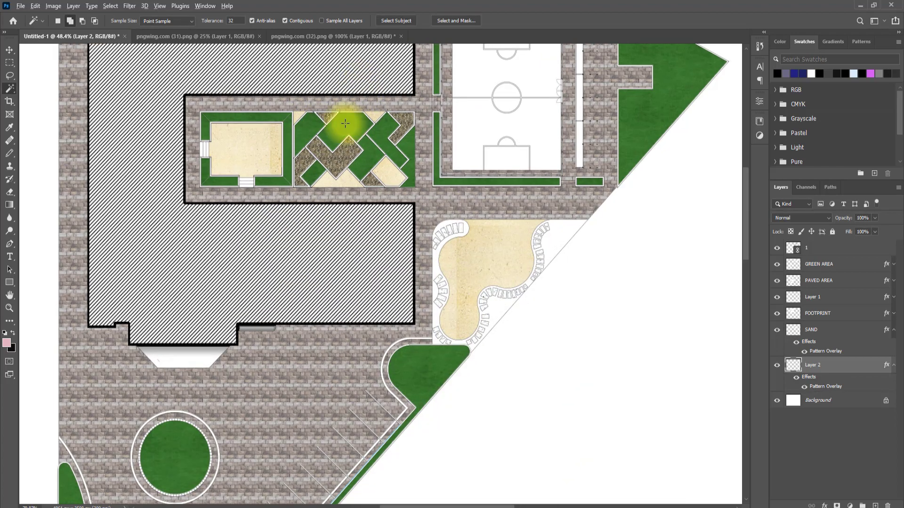
pyautogui.scroll(10, 325, 163)
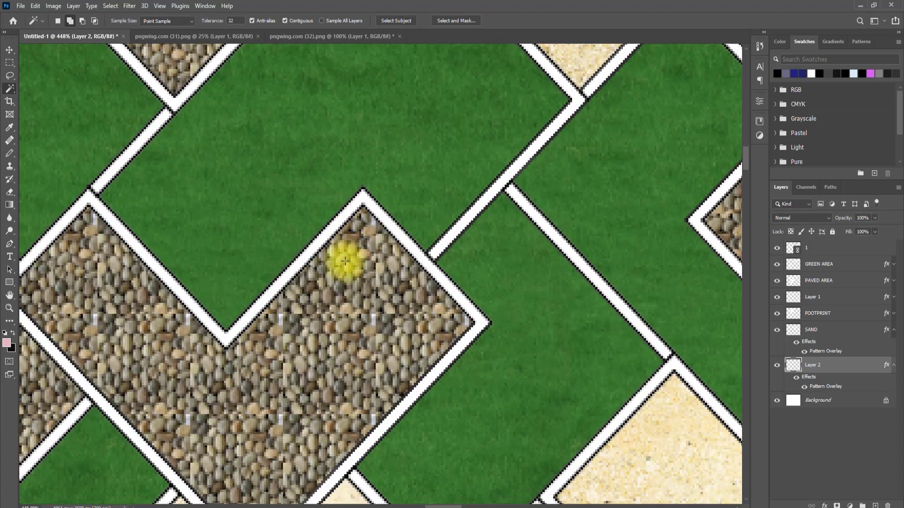
pyautogui.scroll(-3, 317, 287)
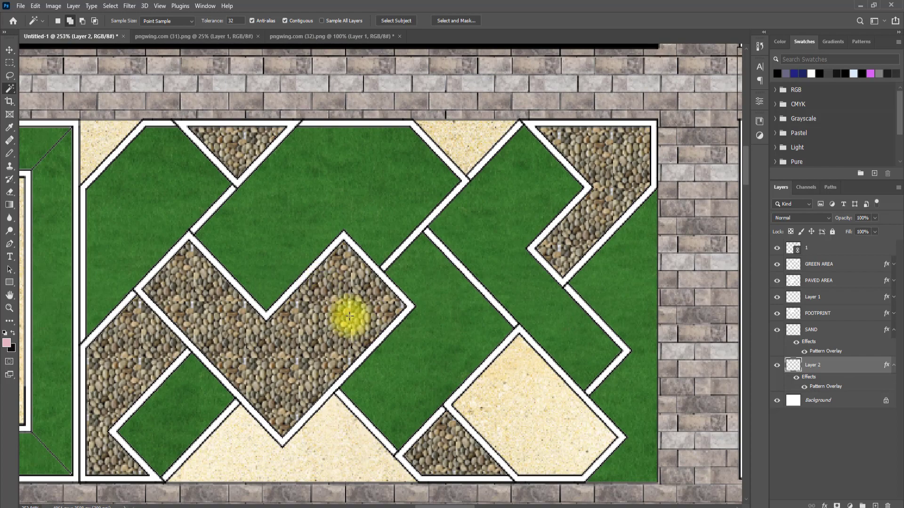
pyautogui.click(10, 49)
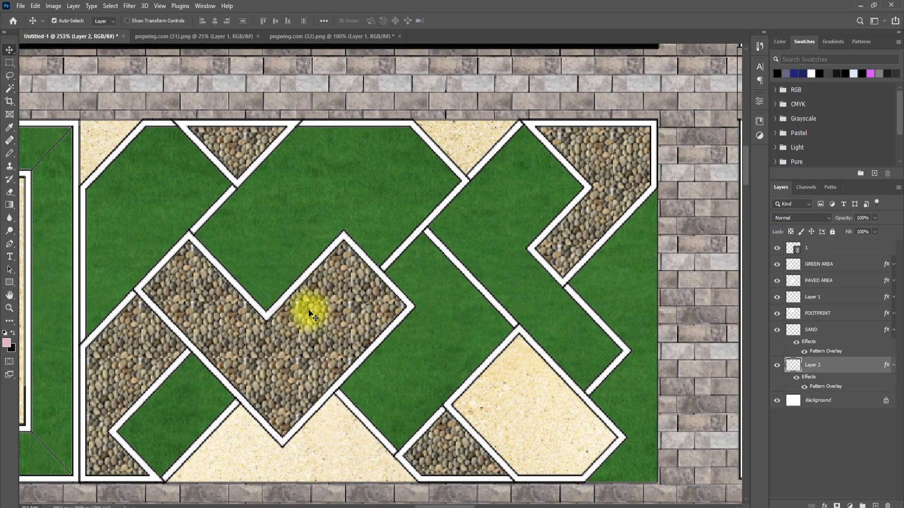
pyautogui.scroll(-3, 460, 417)
pyautogui.scroll(6, 470, 218)
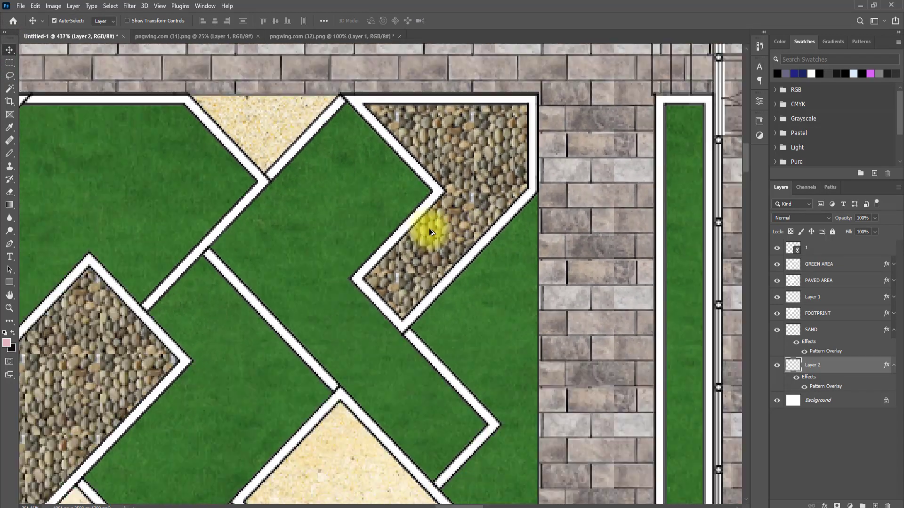
pyautogui.scroll(-6, 431, 232)
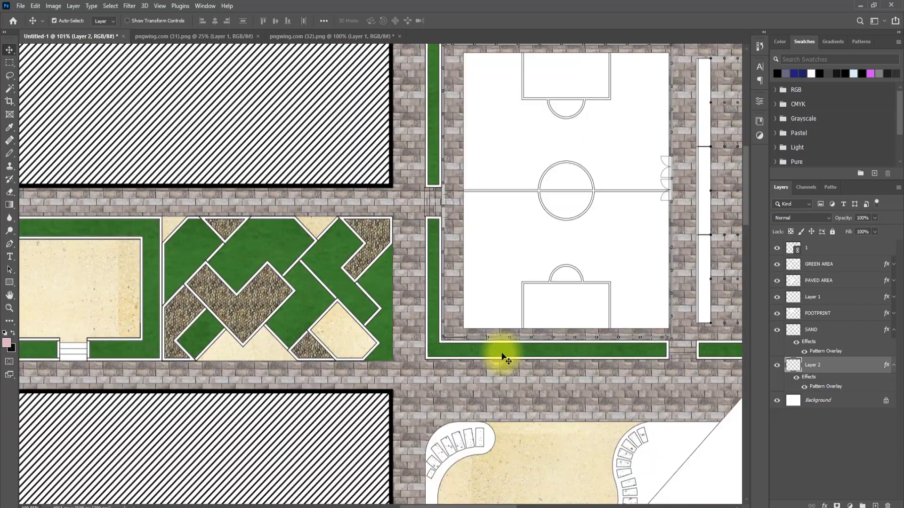
pyautogui.scroll(-2, 323, 299)
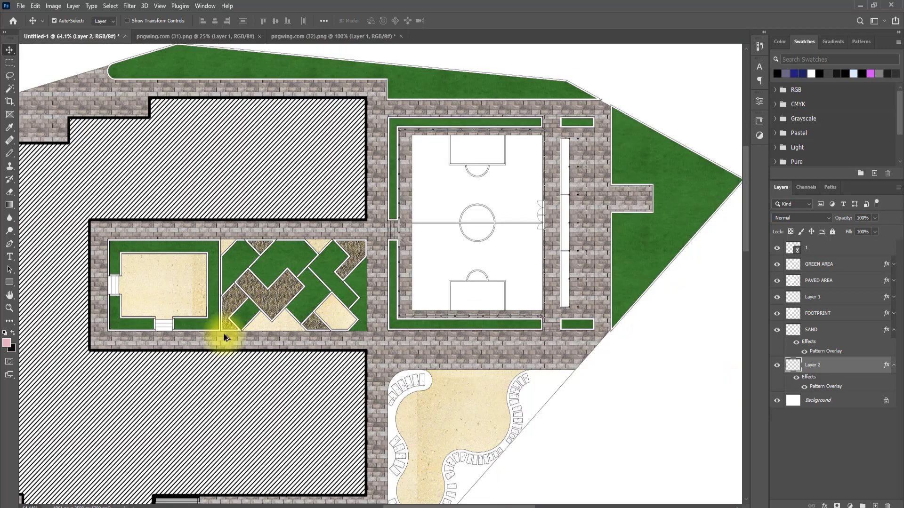
pyautogui.scroll(-1, 363, 252)
pyautogui.scroll(-2, 283, 335)
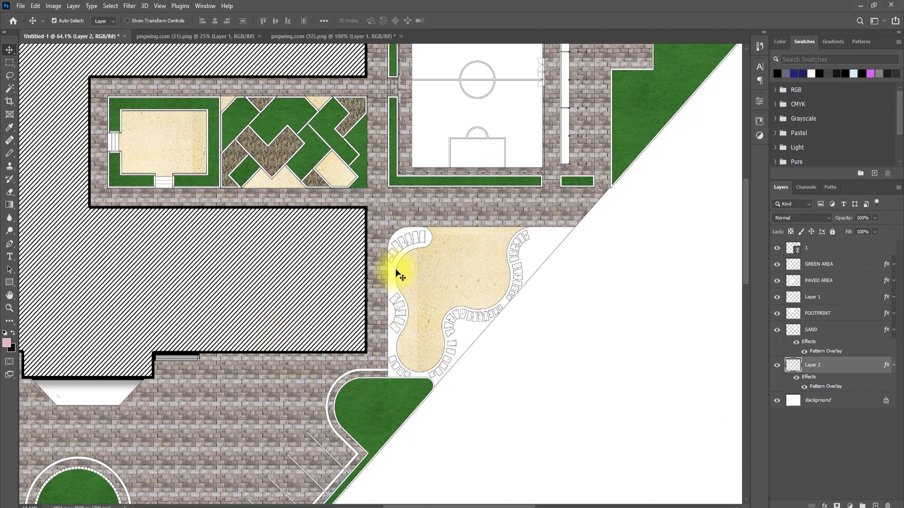
# Step: With the Magic Wand on layer 1, select the white border areas around the curved sand play area
pyautogui.click(11, 89)
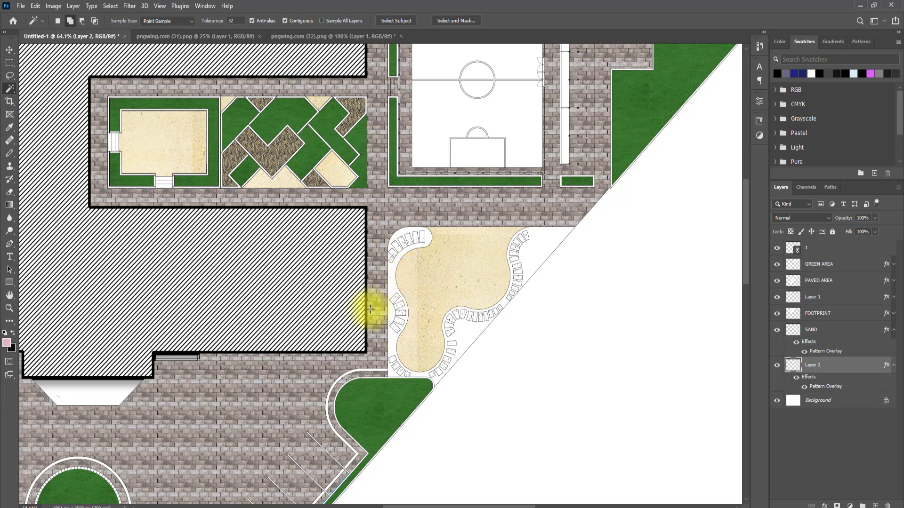
pyautogui.click(819, 253)
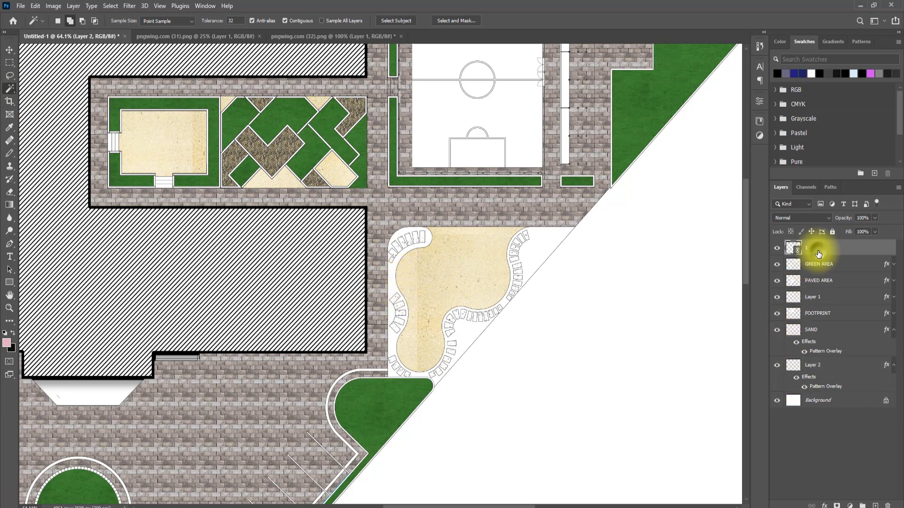
pyautogui.click(394, 284)
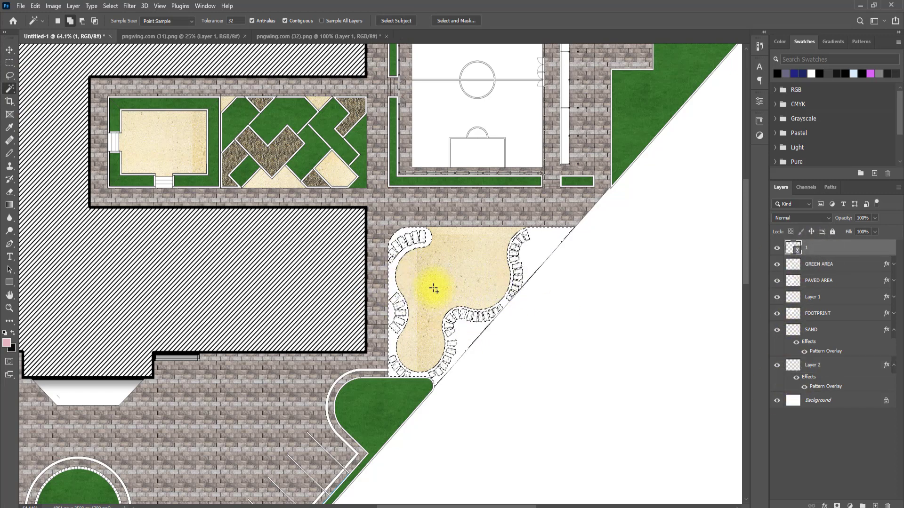
pyautogui.scroll(-3, 419, 301)
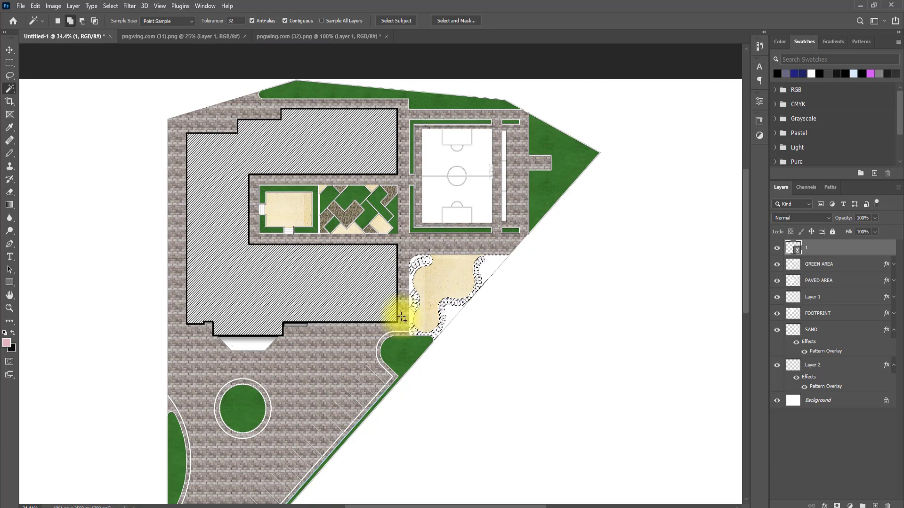
pyautogui.scroll(2, 408, 400)
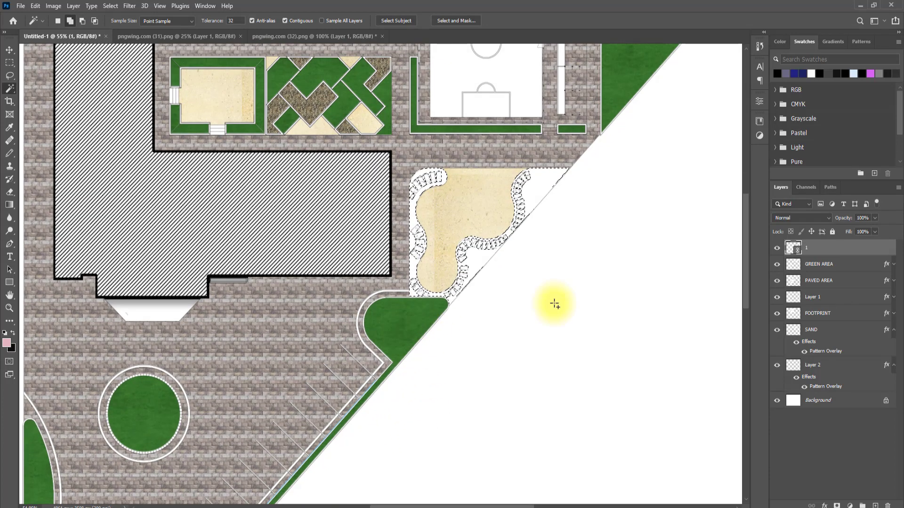
# Step: Copy the selected border areas from the Background layer onto a new layer
pyautogui.click(820, 401)
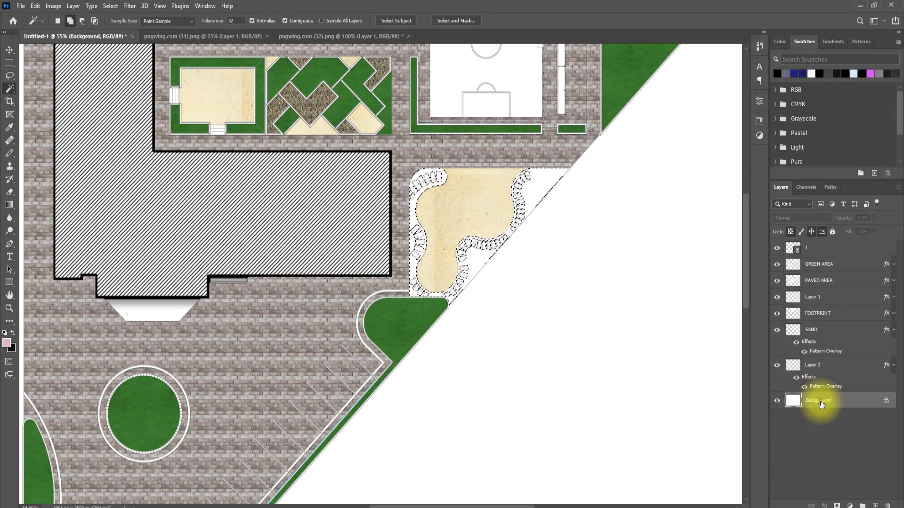
pyautogui.rightClick(821, 404)
pyautogui.rightClick(475, 264)
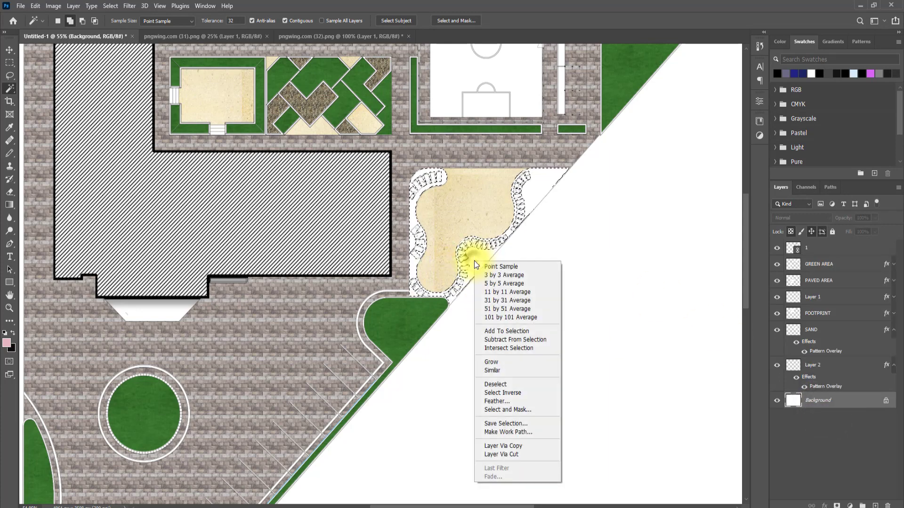
pyautogui.click(505, 446)
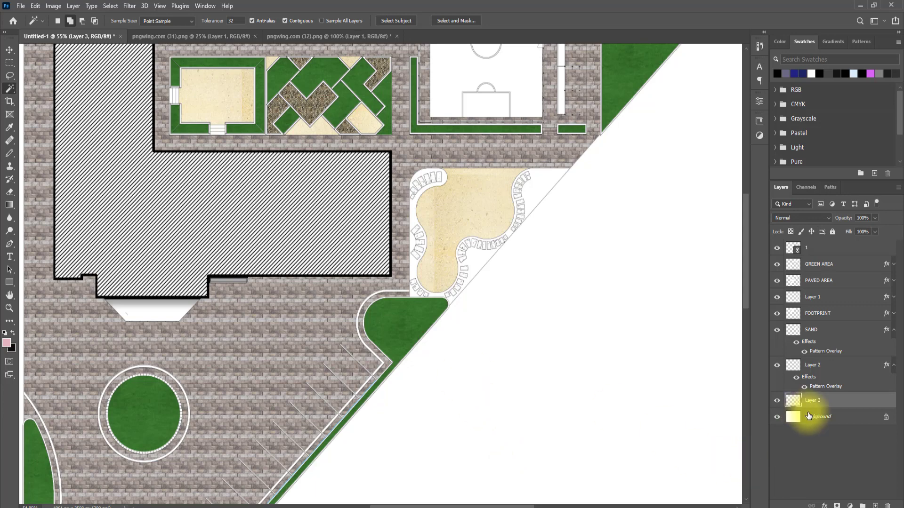
# Step: Apply a Pattern Overlay with the green grass pattern at 11% scale to the new border layer, Layer 3
pyautogui.doubleClick(848, 399)
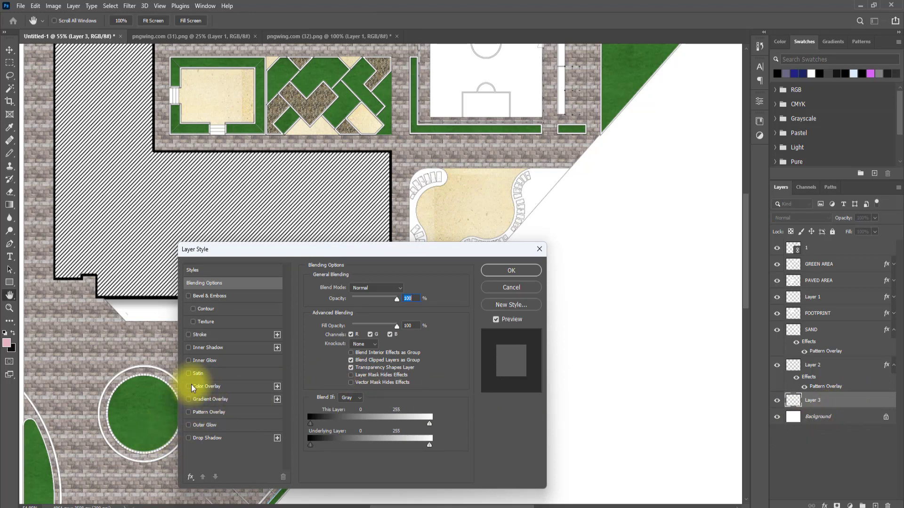
pyautogui.click(205, 411)
pyautogui.click(370, 322)
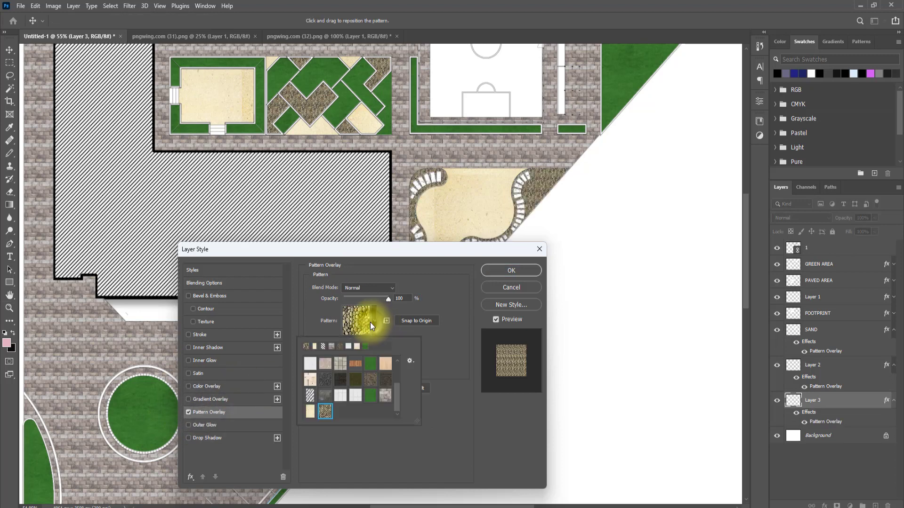
pyautogui.click(371, 395)
pyautogui.click(440, 363)
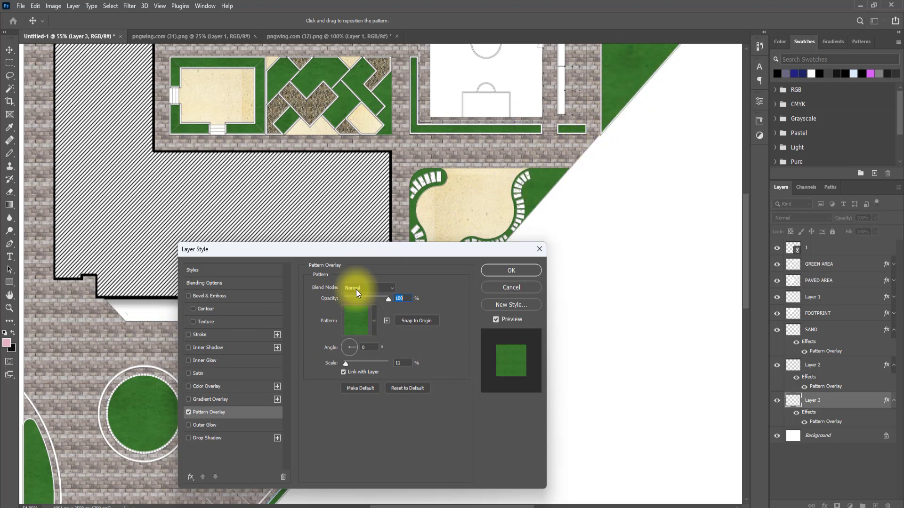
# Step: Add a Color Overlay of grey 979797 at 25% opacity to Layer 3 and apply the layer style
pyautogui.click(208, 386)
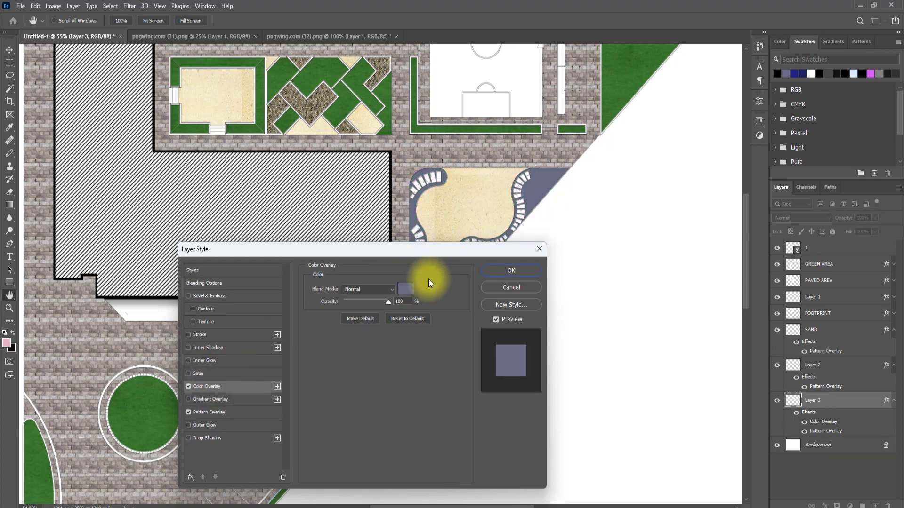
pyautogui.click(408, 289)
pyautogui.moveTo(525, 252); pyautogui.dragTo(501, 194)
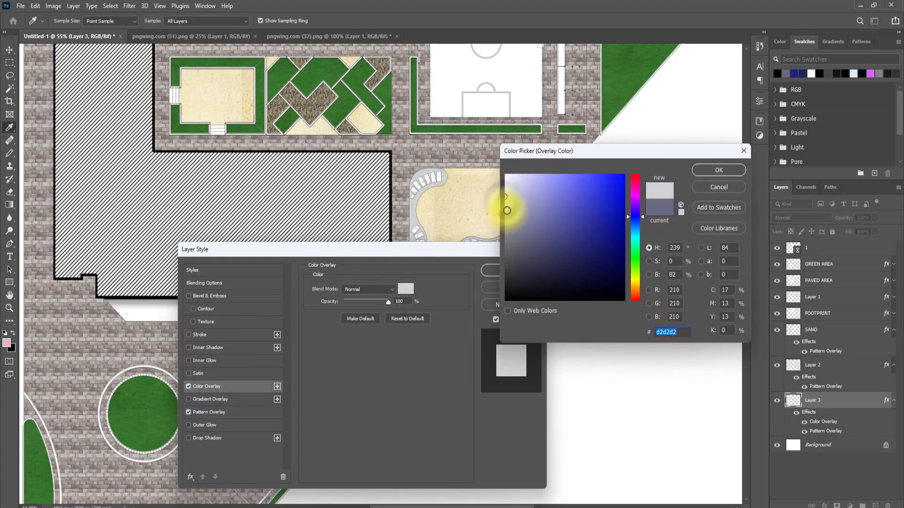
pyautogui.click(505, 216)
pyautogui.moveTo(505, 216); pyautogui.dragTo(496, 231)
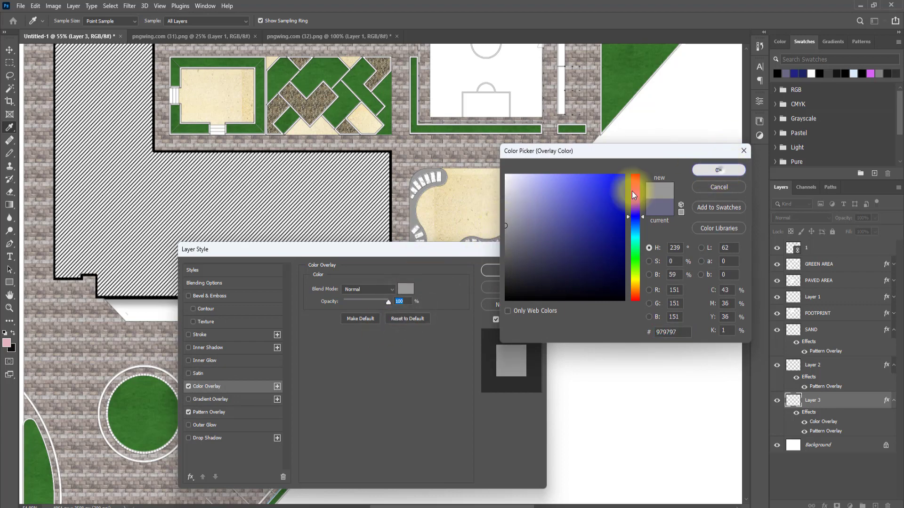
pyautogui.moveTo(410, 301); pyautogui.dragTo(386, 302)
pyautogui.write('2')
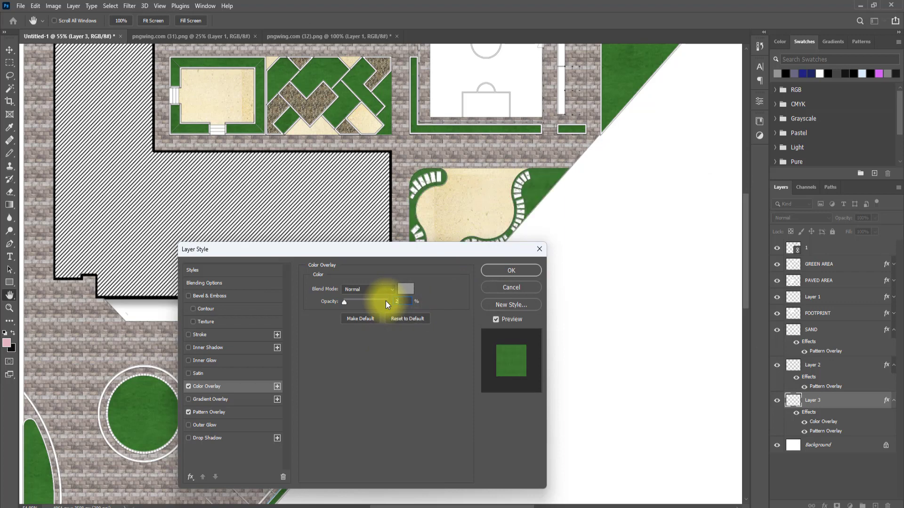
pyautogui.write('5')
pyautogui.press('Return')
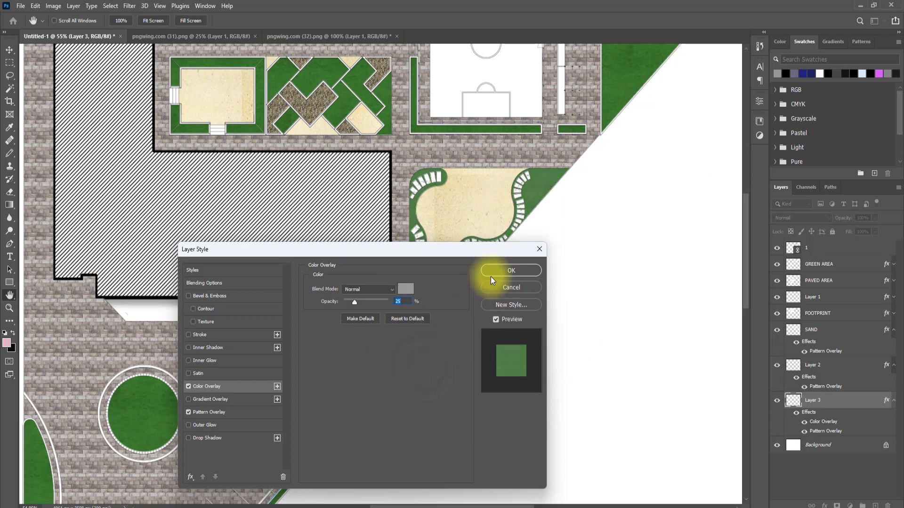
pyautogui.click(510, 276)
pyautogui.press('w')
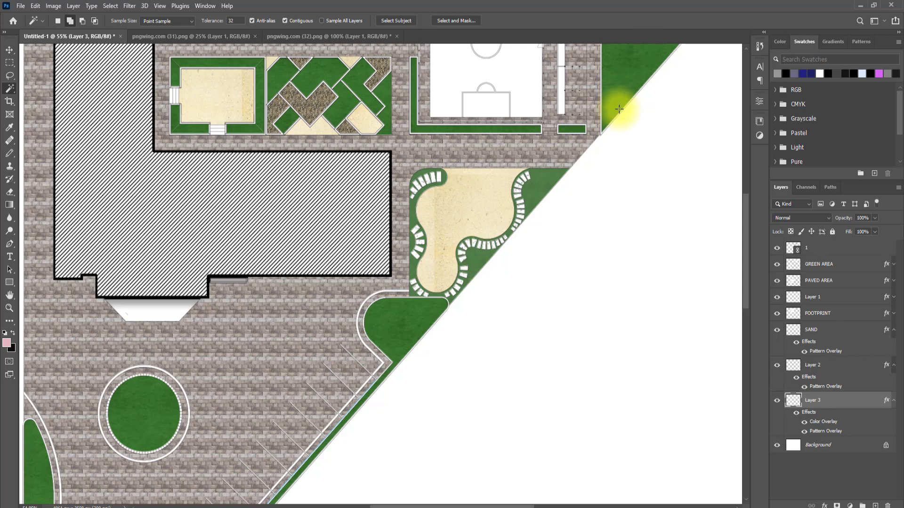
# Step: Rename Layer 3 as GREEN AREA 2 and collapse its effects list
pyautogui.scroll(-3, 392, 255)
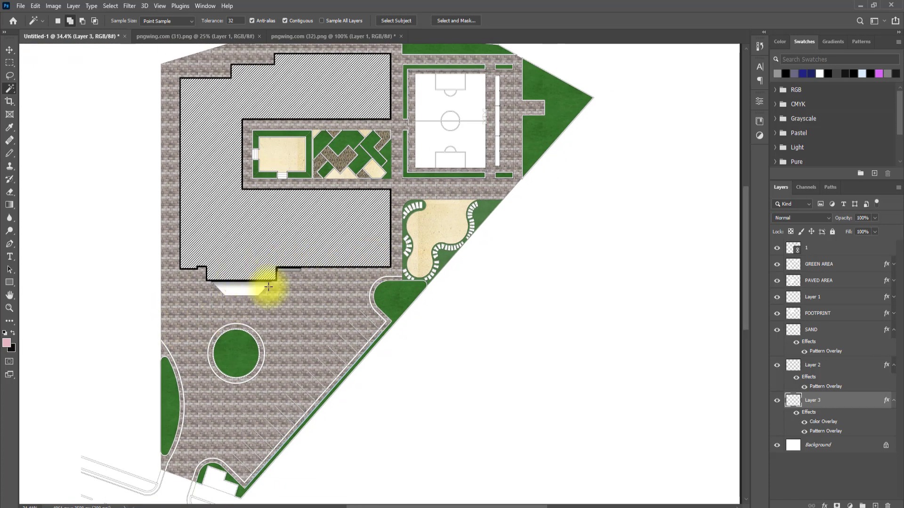
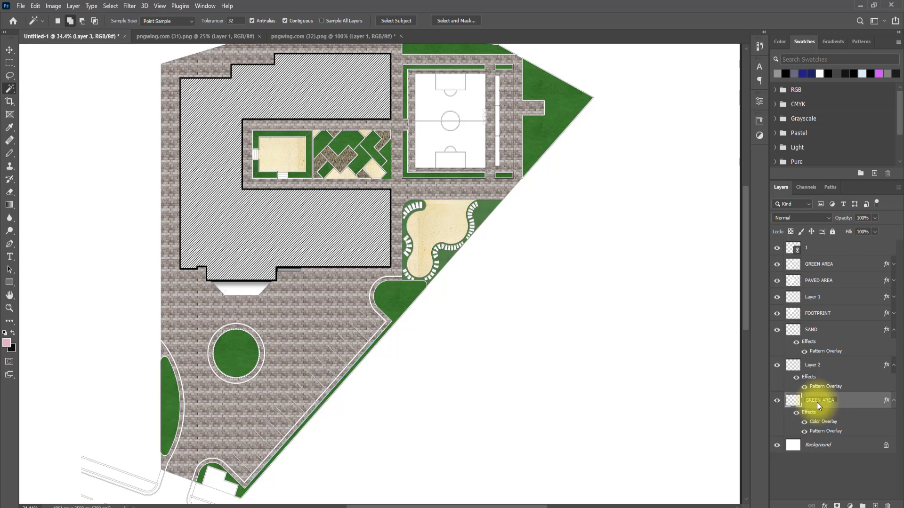
pyautogui.write('2')
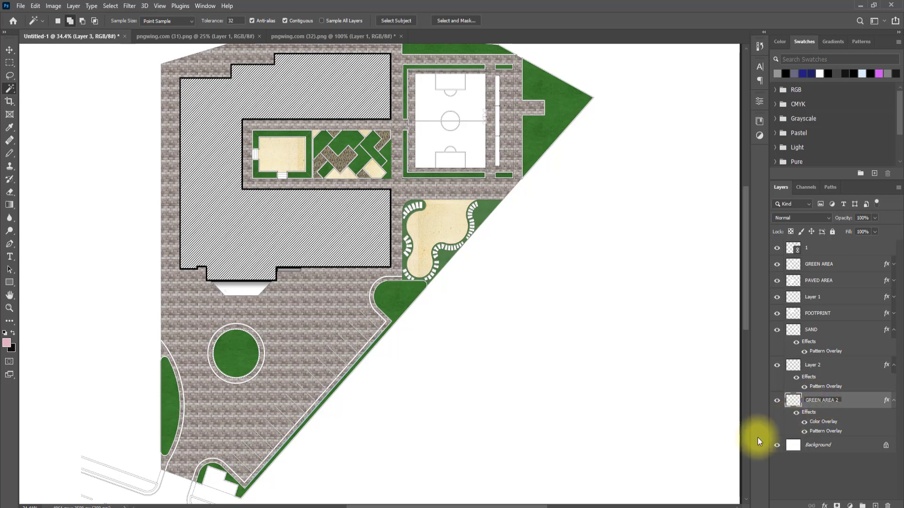
pyautogui.click(743, 439)
pyautogui.click(893, 401)
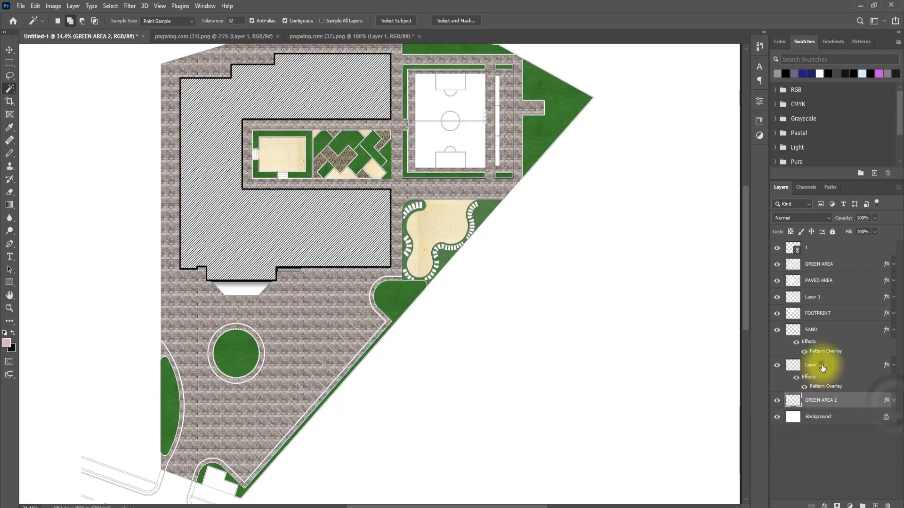
# Step: Rename Layer 2 as GRAVELS and collapse the effects lists of the GRAVELS and SAND layers
pyautogui.doubleClick(821, 365)
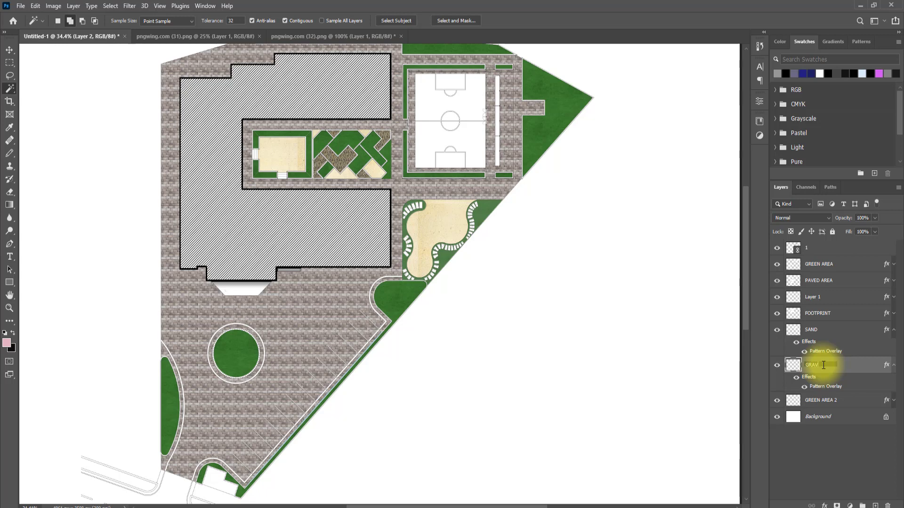
pyautogui.click(861, 471)
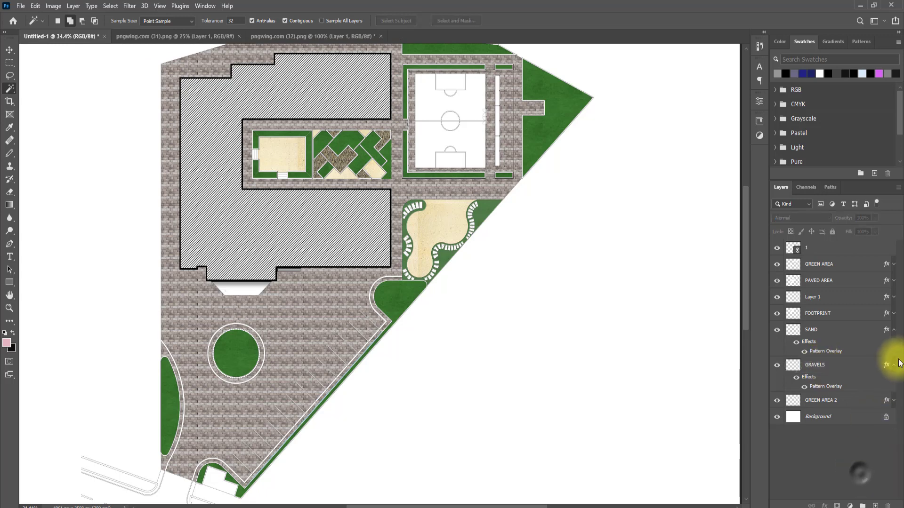
pyautogui.click(894, 366)
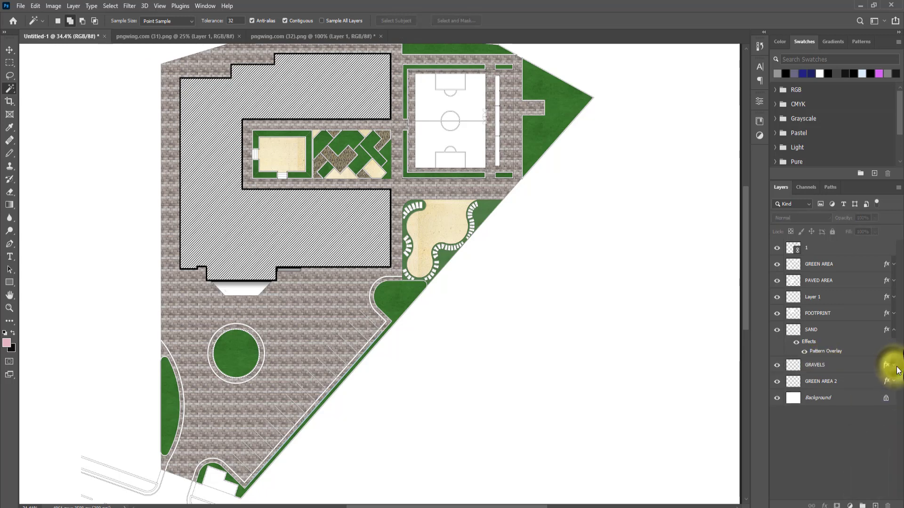
pyautogui.click(893, 330)
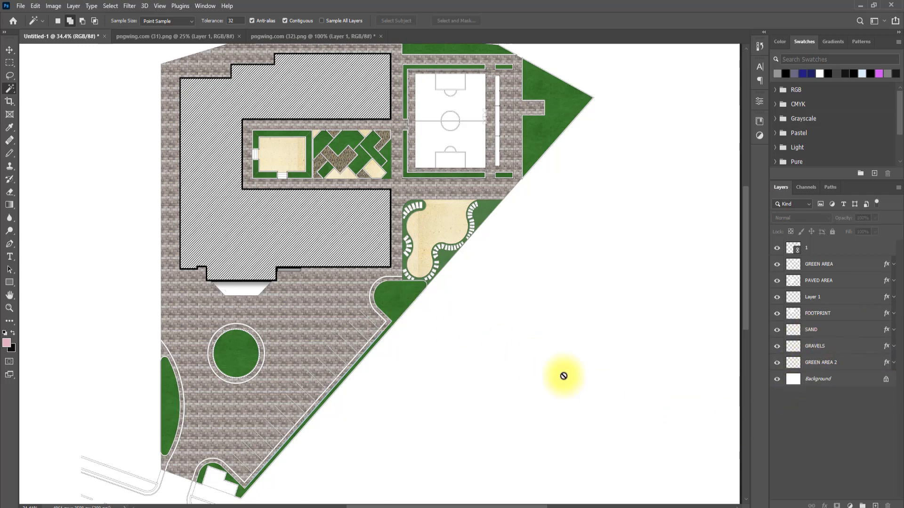
# Step: With the Magic Wand on layer 1, select the white trapezoidal building entrance and both sets of steps at the courtyard sandpit
pyautogui.click(820, 248)
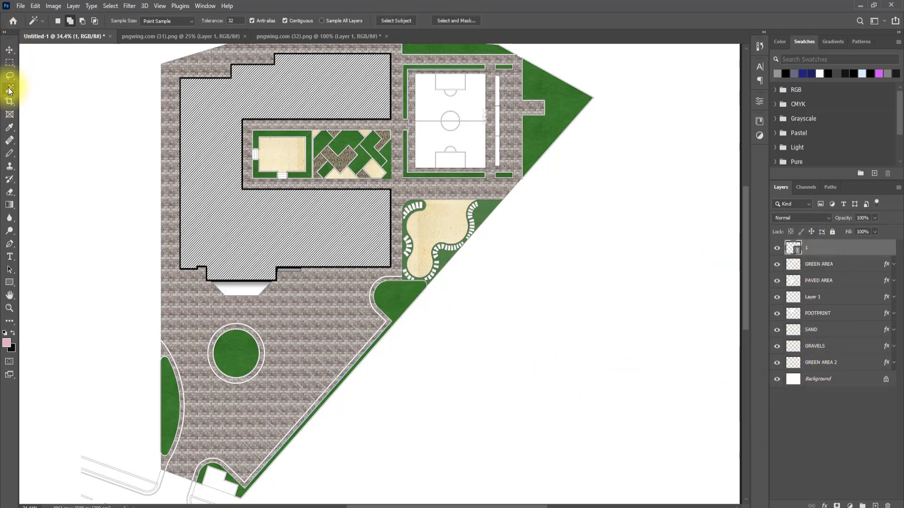
pyautogui.scroll(3, 149, 256)
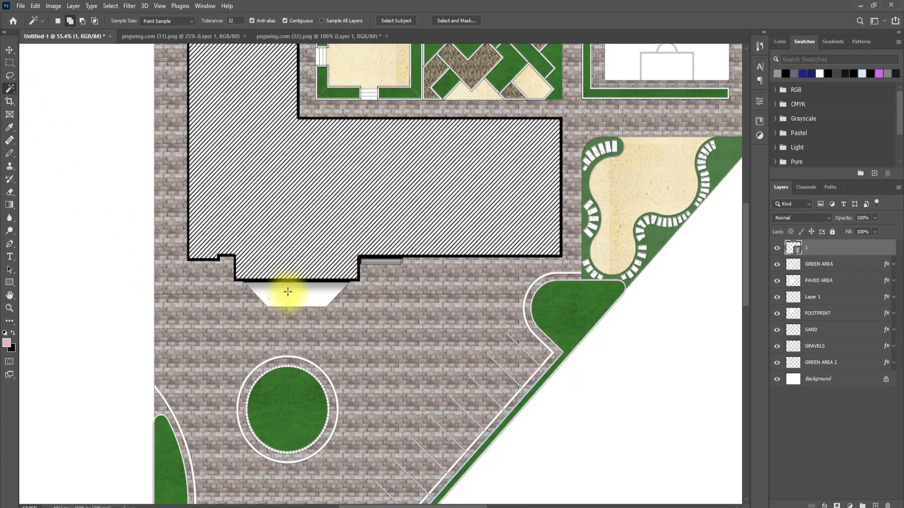
pyautogui.scroll(1, 286, 295)
pyautogui.click(277, 324)
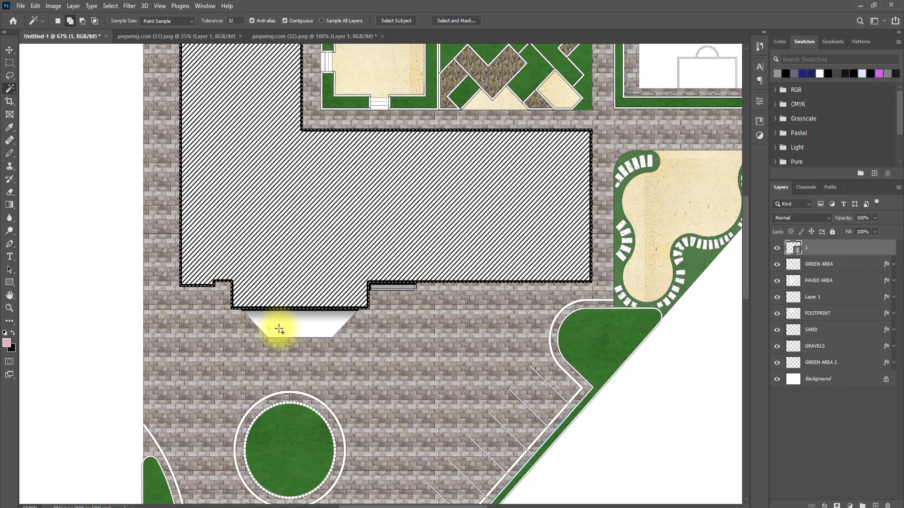
pyautogui.scroll(5, 329, 91)
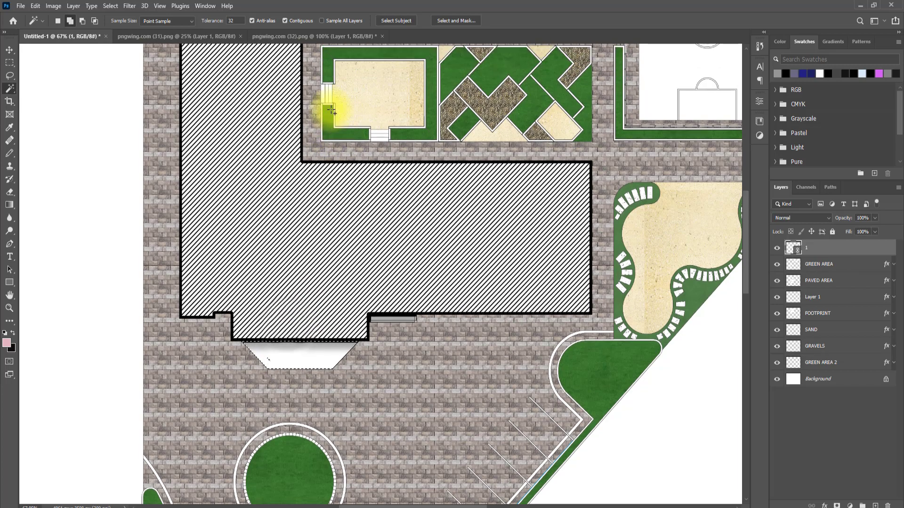
pyautogui.keyDown('alt'); pyautogui.scroll(5, 323, 158); pyautogui.keyUp('alt')
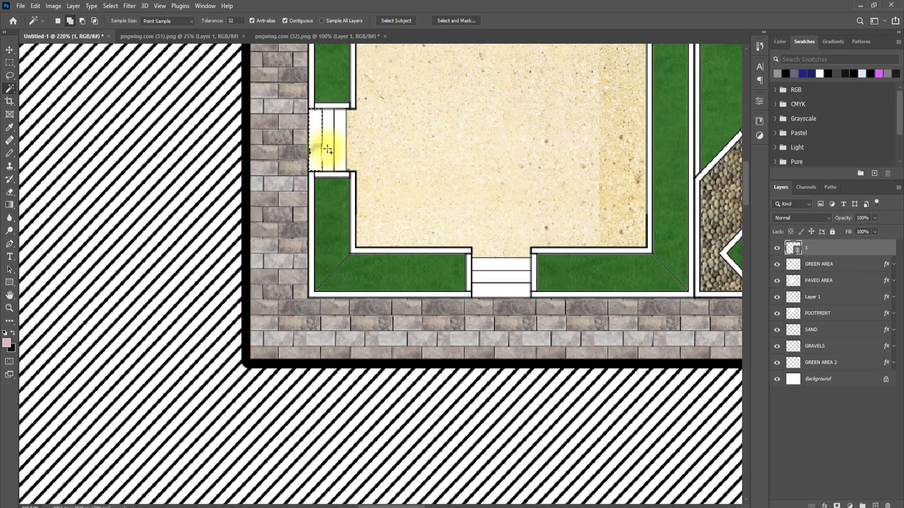
pyautogui.click(340, 144)
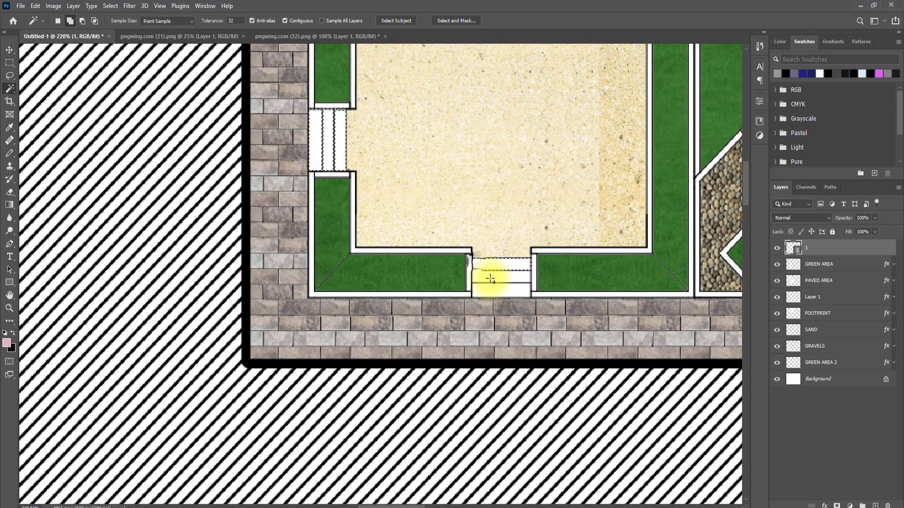
pyautogui.keyDown('alt'); pyautogui.scroll(-6, 490, 291); pyautogui.keyUp('alt')
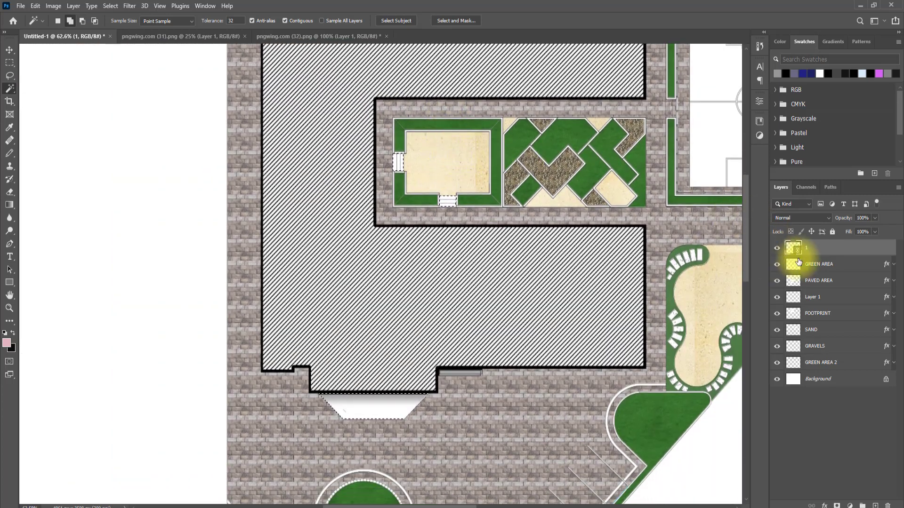
# Step: Copy the selected entrance and step areas from the Background layer onto a new layer
pyautogui.rightClick(818, 382)
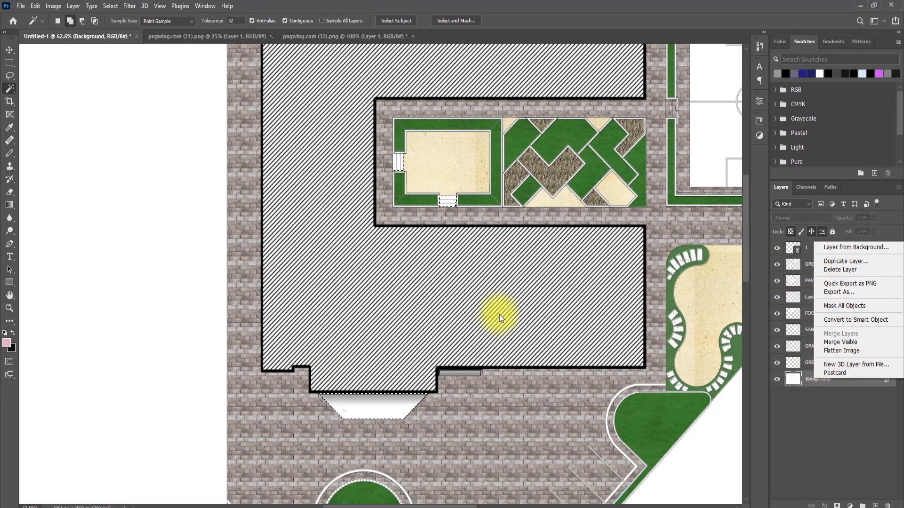
pyautogui.click(366, 411)
pyautogui.rightClick(368, 409)
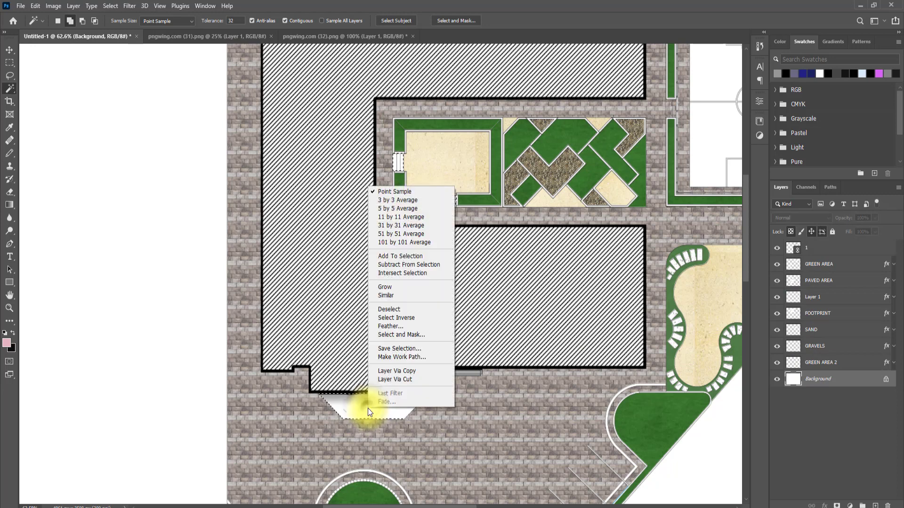
pyautogui.click(400, 371)
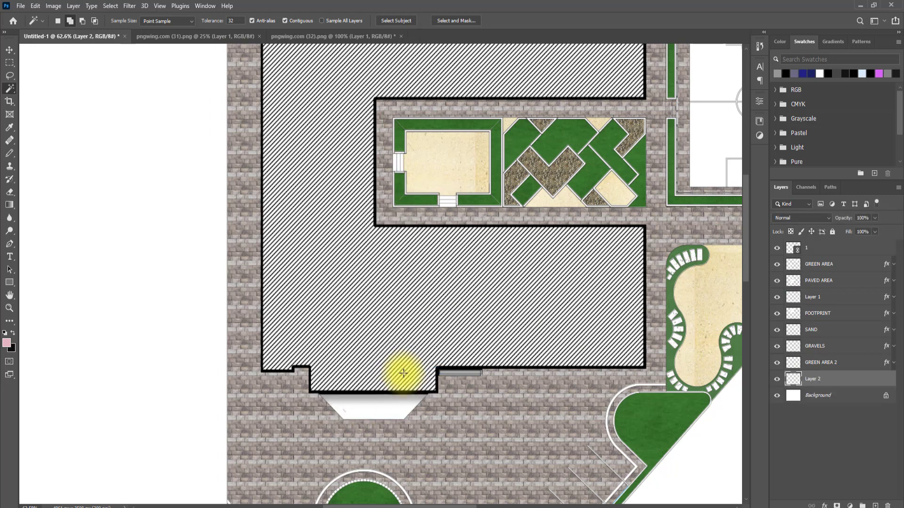
# Step: Add a pattern overlay to Layer 2 using the dark grey stone tile pattern at 11% scale
pyautogui.doubleClick(831, 384)
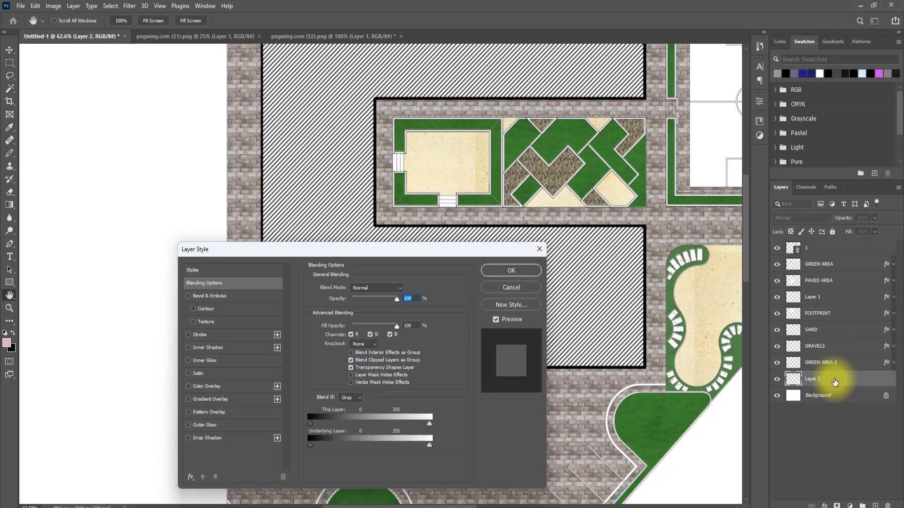
pyautogui.click(211, 411)
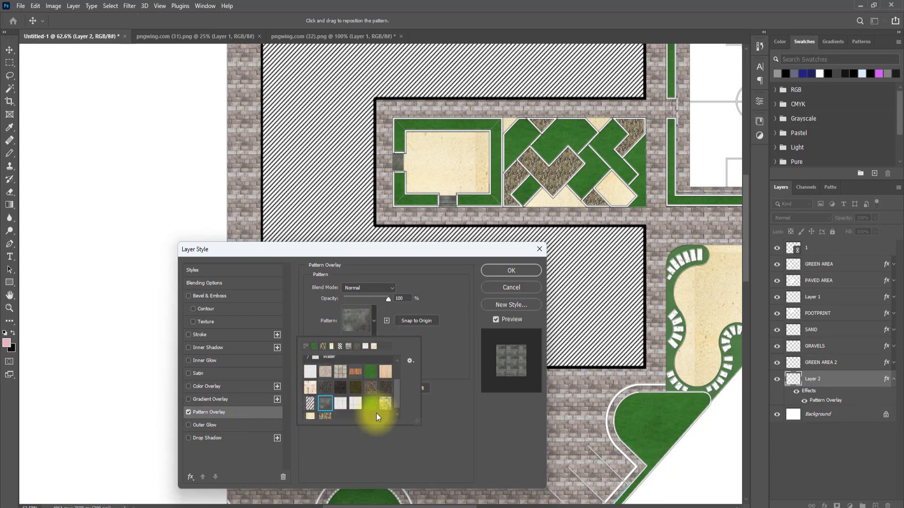
pyautogui.click(369, 440)
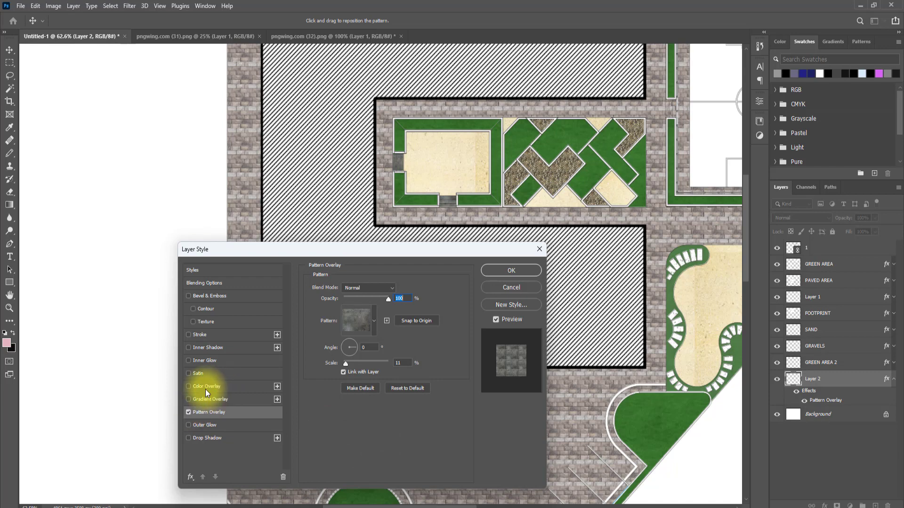
# Step: Add a light grey colour overlay at 25% opacity to Layer 2 and apply the layer style
pyautogui.click(222, 386)
pyautogui.click(406, 292)
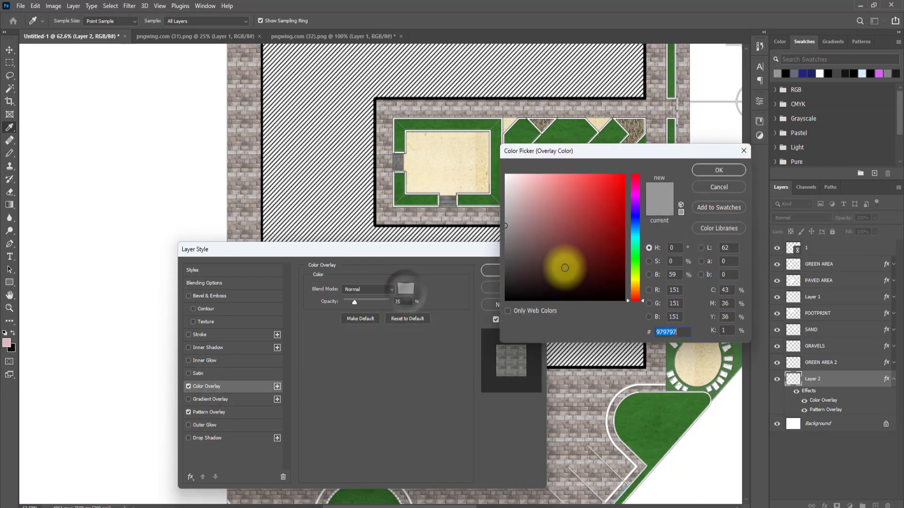
pyautogui.moveTo(506, 222); pyautogui.dragTo(506, 196)
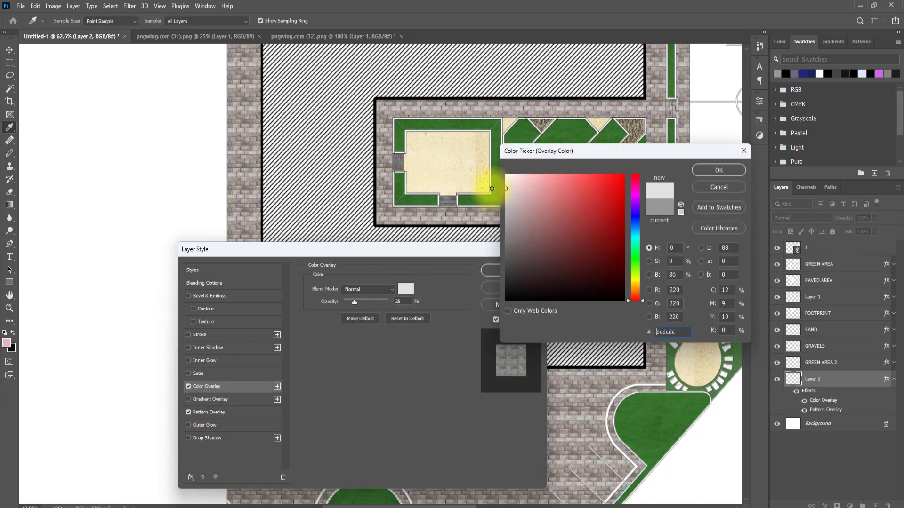
pyautogui.click(713, 172)
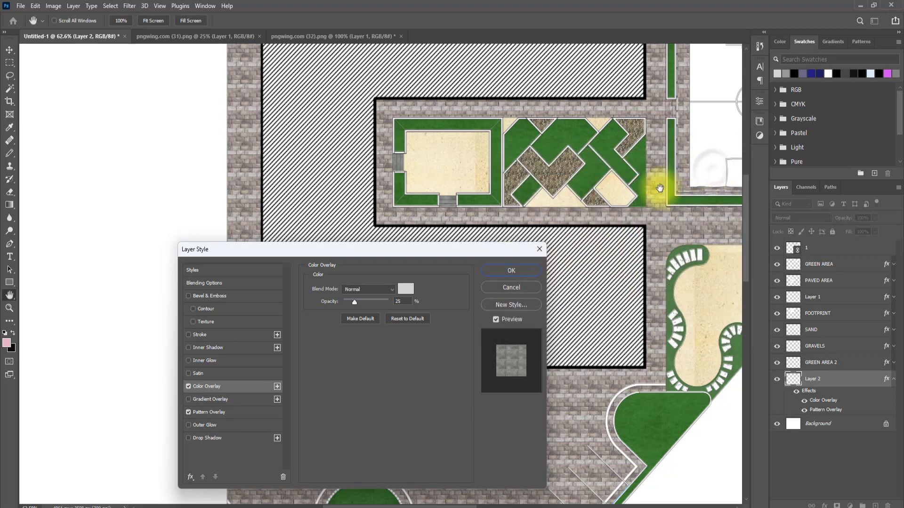
pyautogui.click(511, 270)
pyautogui.press('w')
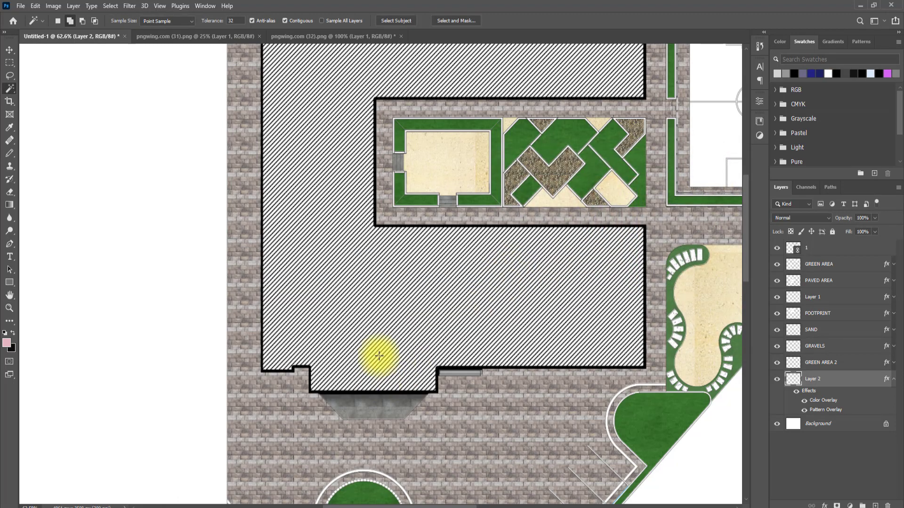
# Step: Increase the FOOTPRINT layer's hatch pattern overlay scale to 29%
pyautogui.scroll(-5, 379, 348)
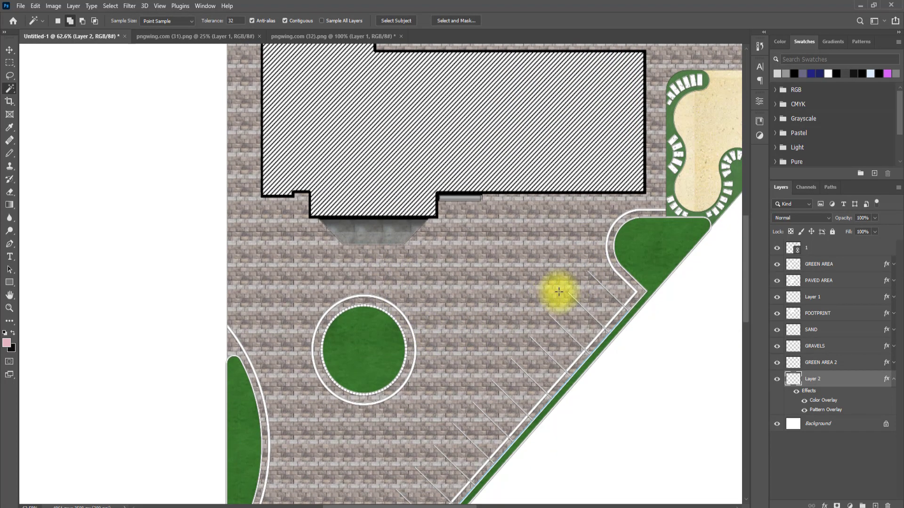
pyautogui.scroll(-3, 454, 307)
pyautogui.scroll(-5, 451, 307)
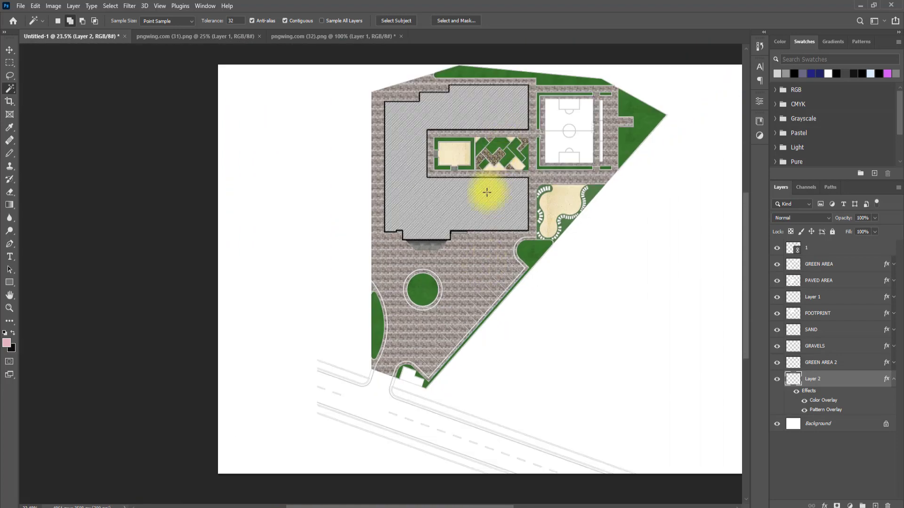
pyautogui.scroll(3, 521, 166)
pyautogui.scroll(1, 481, 172)
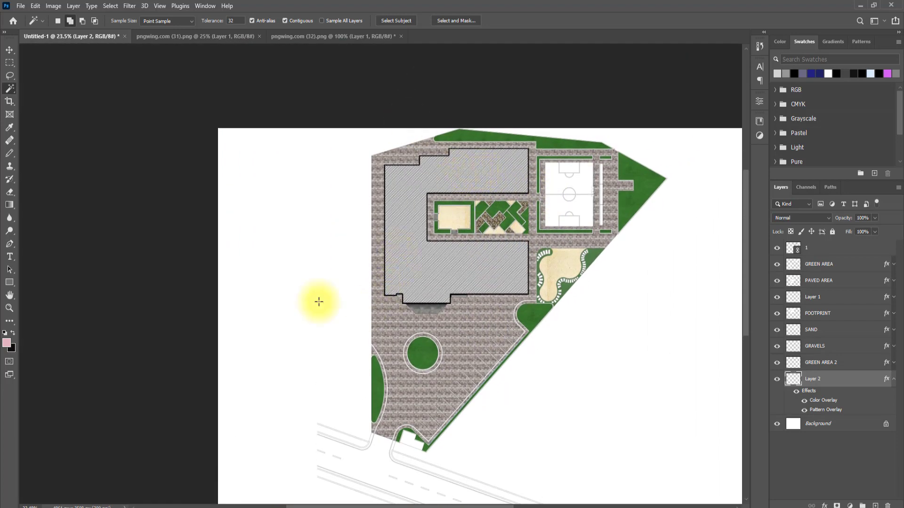
pyautogui.click(819, 313)
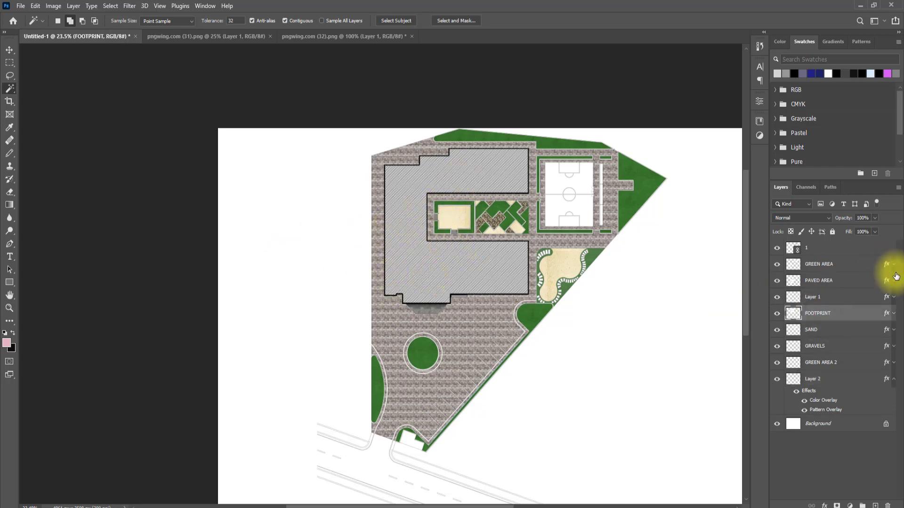
pyautogui.doubleClick(861, 321)
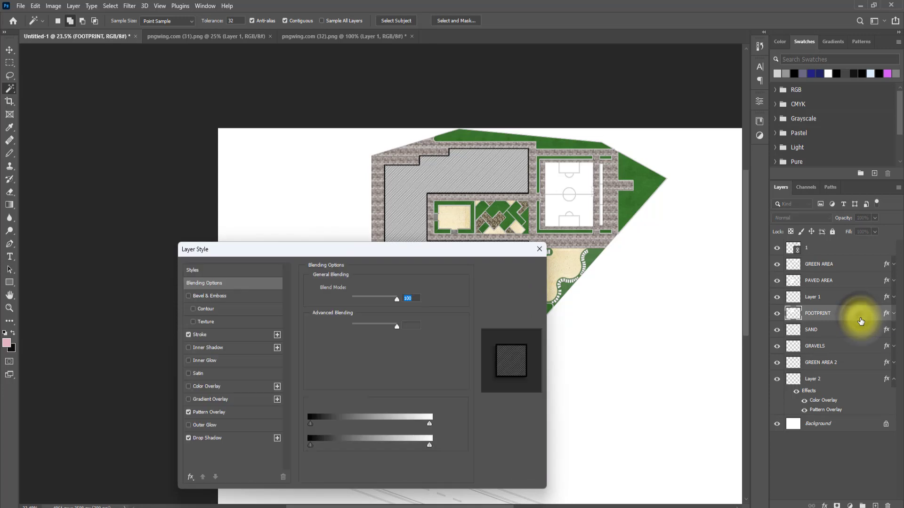
pyautogui.click(208, 414)
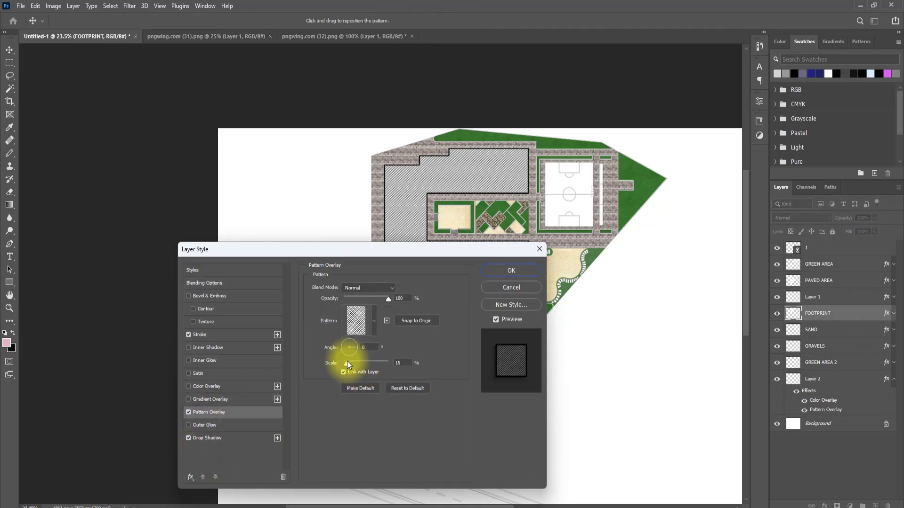
pyautogui.moveTo(346, 361); pyautogui.dragTo(350, 363)
pyautogui.click(509, 270)
pyautogui.press('w')
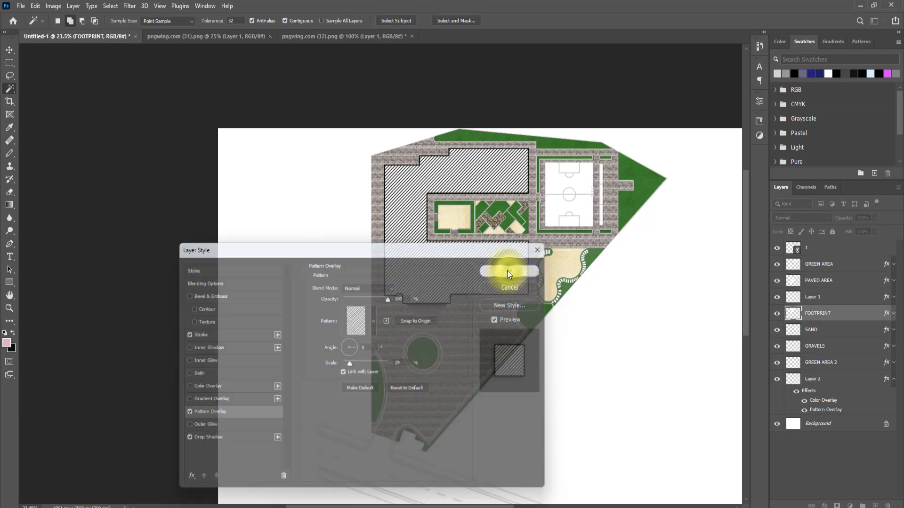
# Step: Try to select the road area on layer 1 with the Magic Wand
pyautogui.scroll(-5, 320, 301)
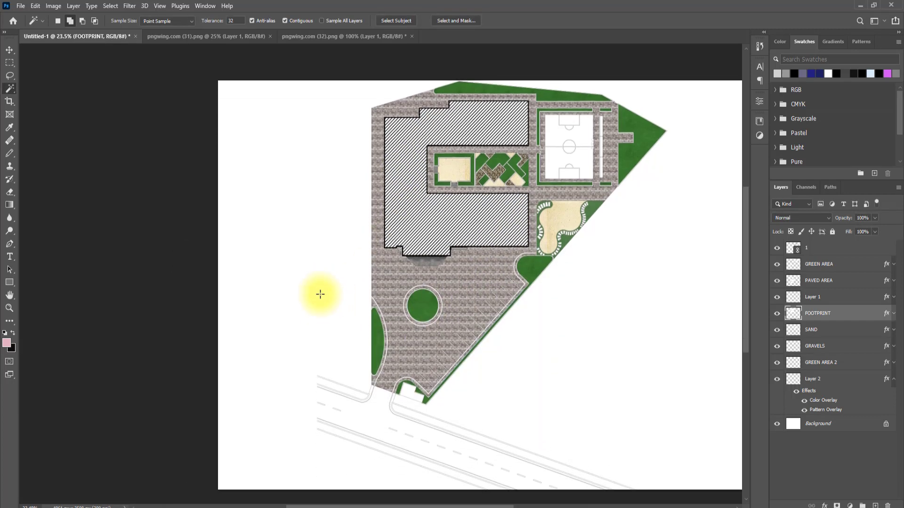
pyautogui.scroll(2, 373, 372)
pyautogui.scroll(1, 373, 371)
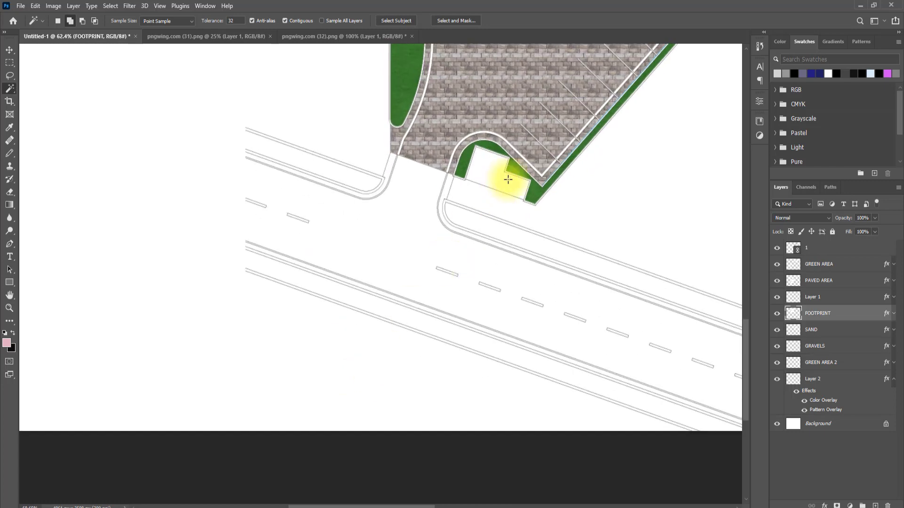
pyautogui.scroll(1, 477, 209)
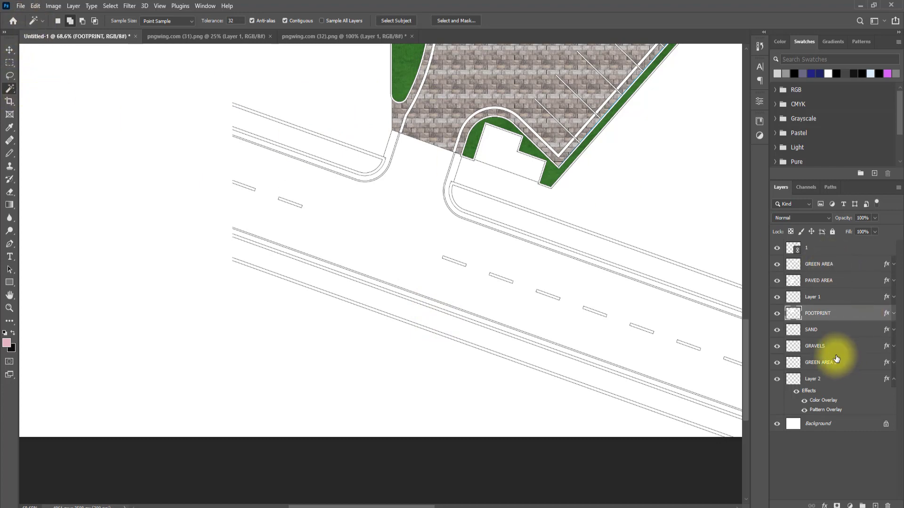
pyautogui.click(820, 252)
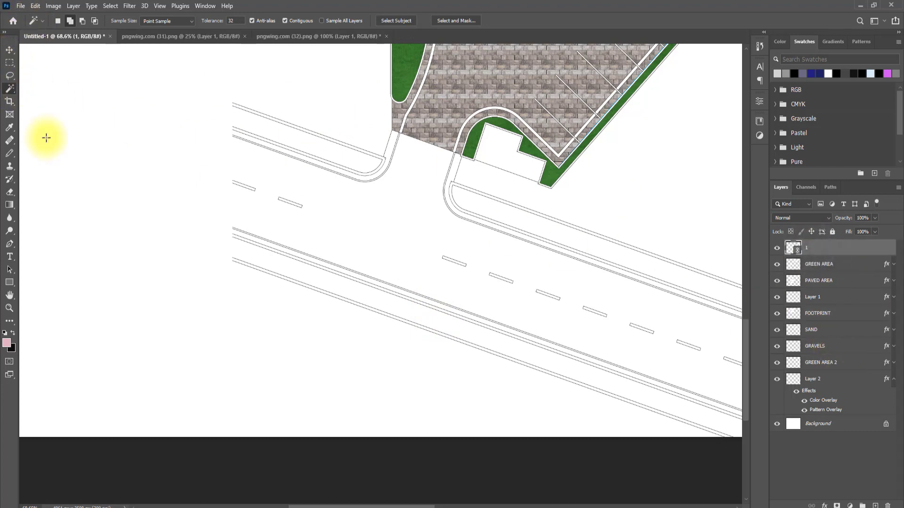
pyautogui.click(351, 218)
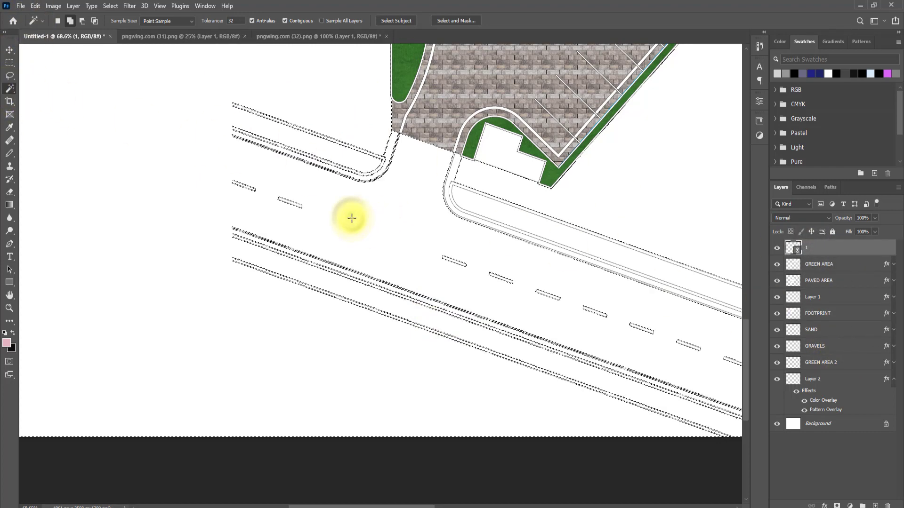
pyautogui.scroll(-5, 344, 222)
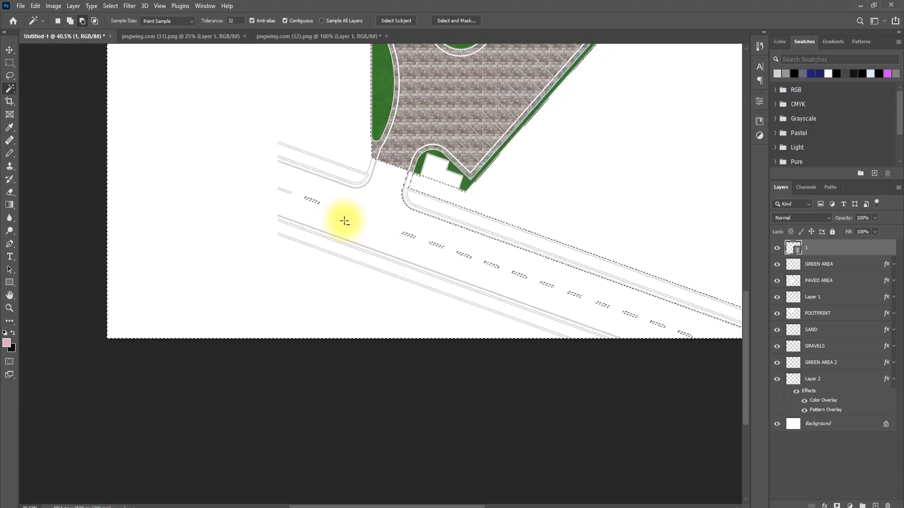
pyautogui.scroll(2, 424, 210)
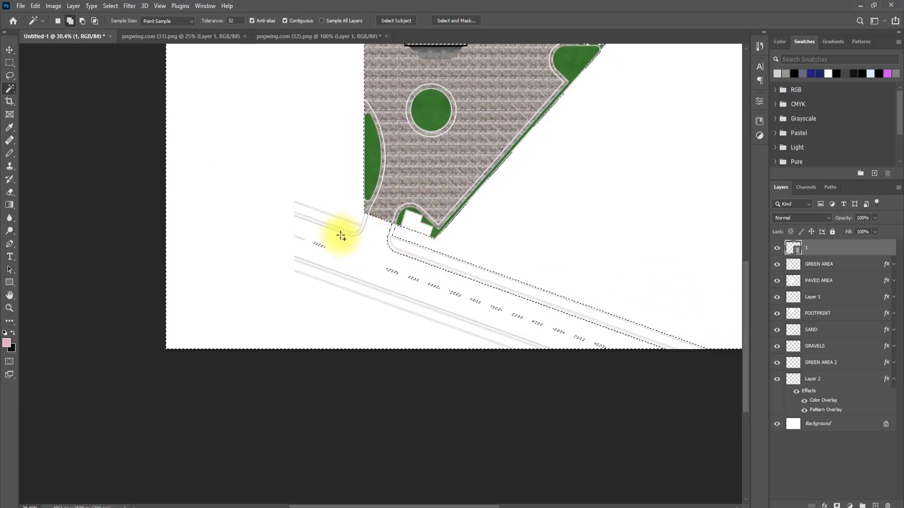
pyautogui.scroll(2, 345, 264)
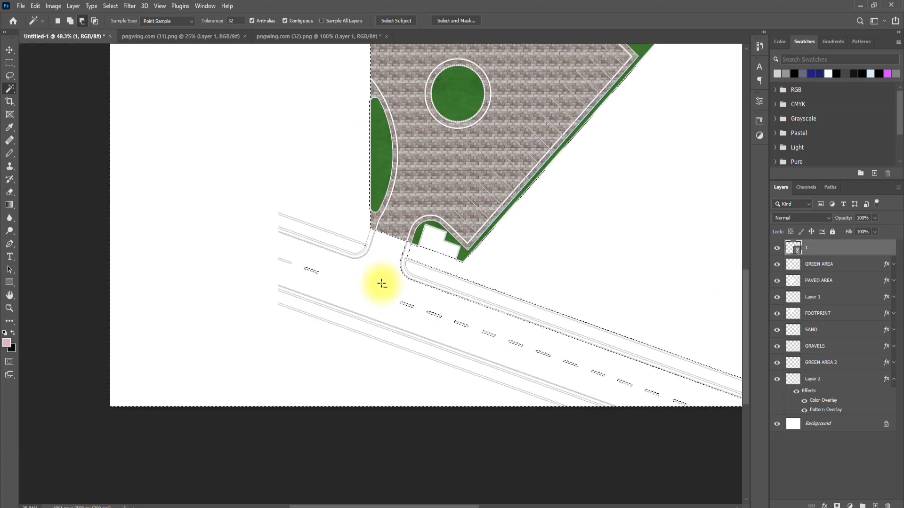
pyautogui.scroll(5, 379, 283)
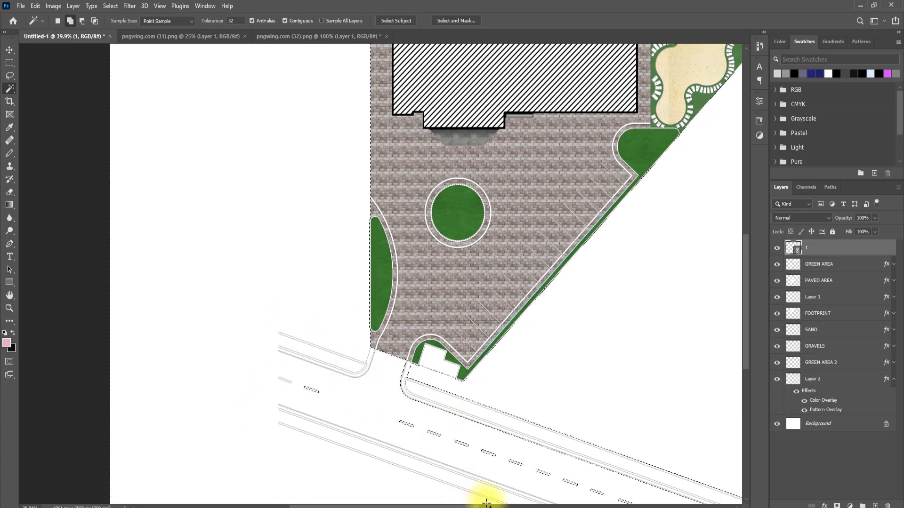
# Step: Switch to the MAGNUS SCHOOL site plan in Revit and close the road's open left end with a vertical thin detail line spanning all its edges
pyautogui.moveTo(522, 506)
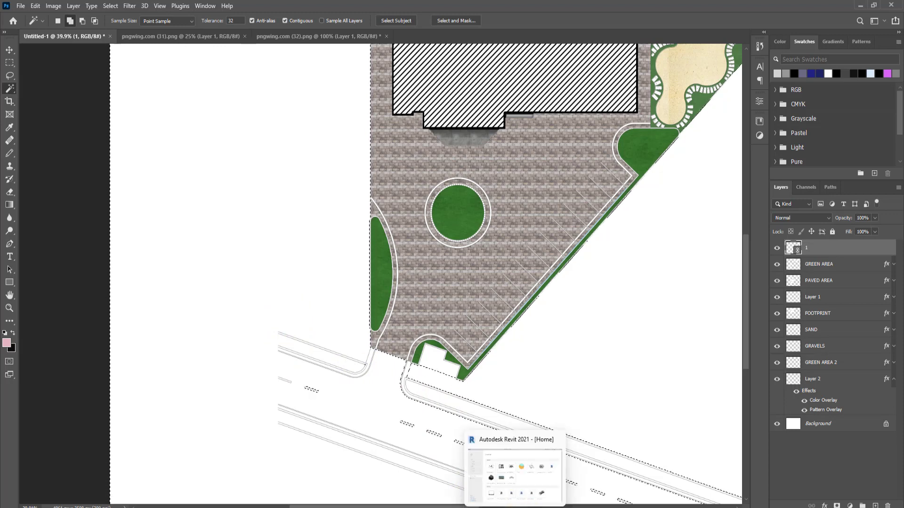
pyautogui.click(549, 479)
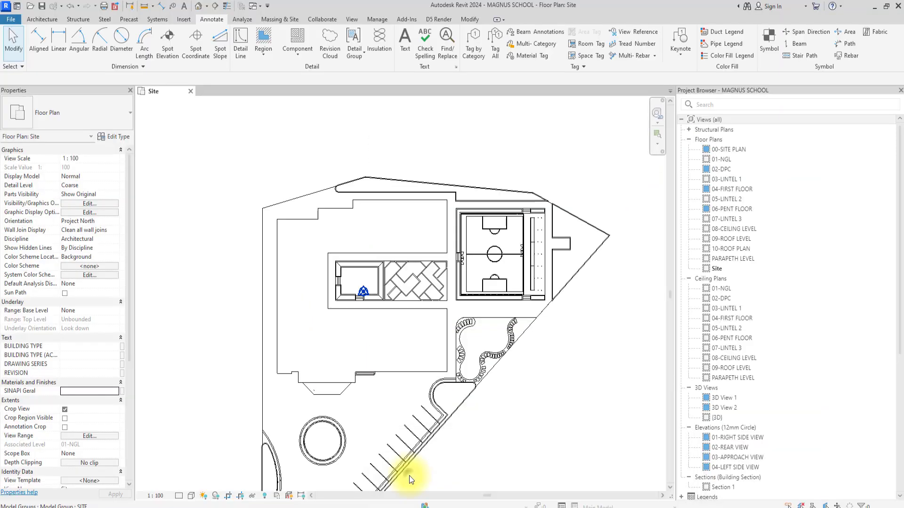
pyautogui.scroll(-3, 359, 394)
pyautogui.scroll(5, 336, 413)
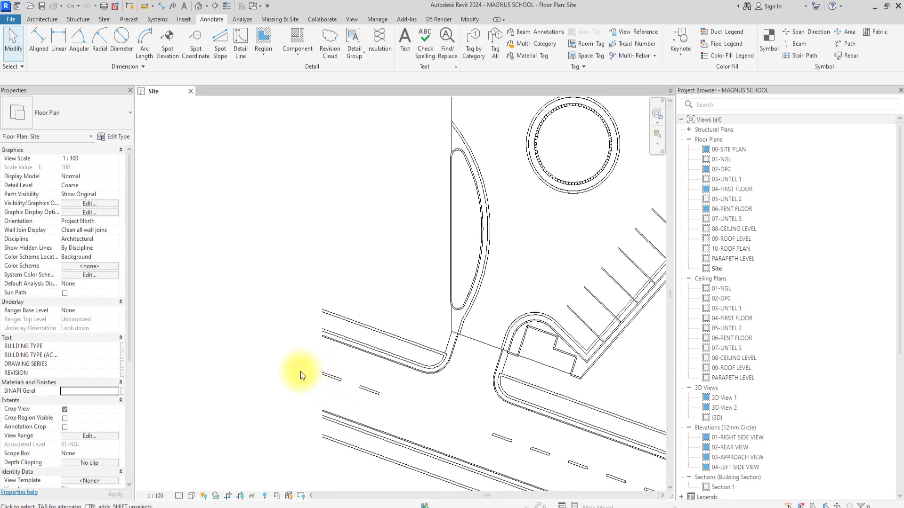
pyautogui.click(240, 37)
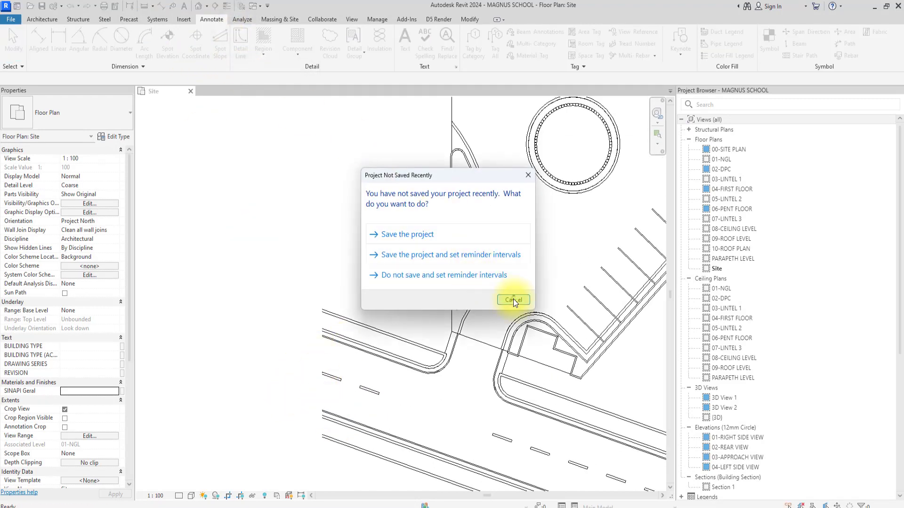
pyautogui.click(513, 300)
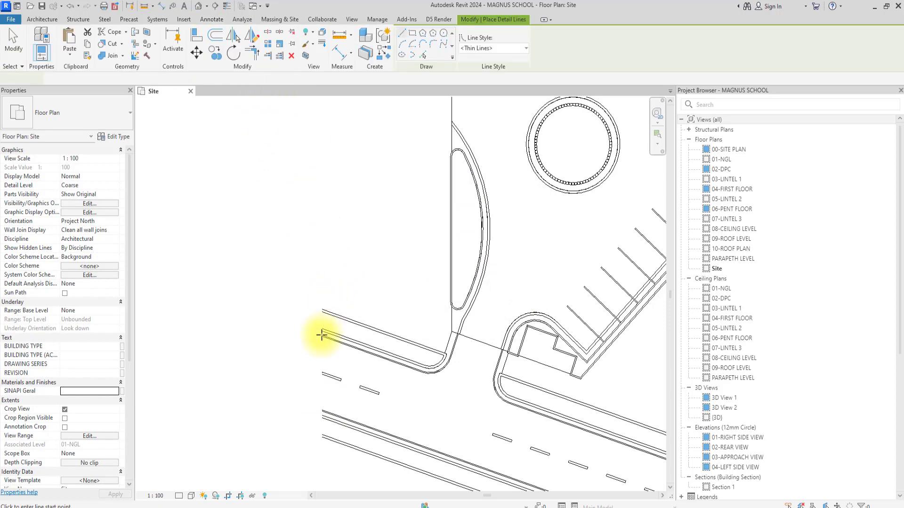
pyautogui.moveTo(322, 335); pyautogui.dragTo(340, 267)
pyautogui.scroll(2, 340, 252)
pyautogui.click(341, 231)
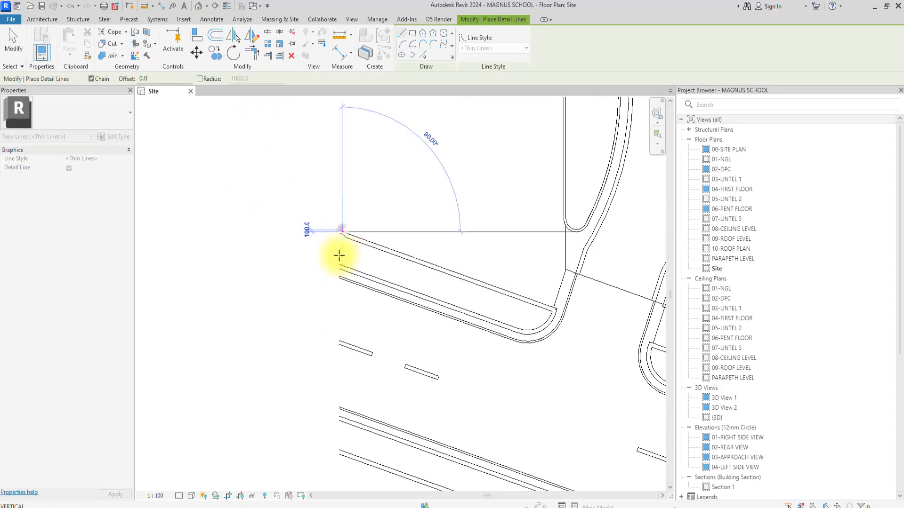
pyautogui.moveTo(345, 353); pyautogui.dragTo(342, 266)
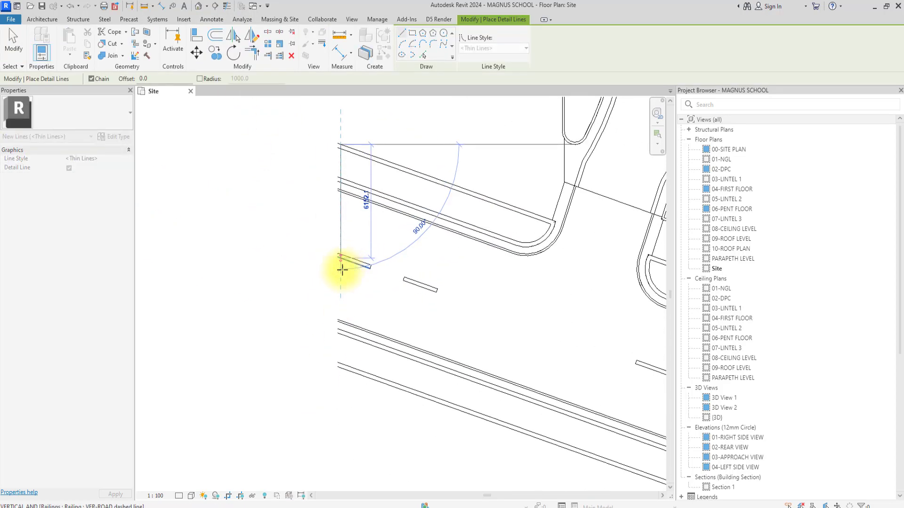
pyautogui.click(344, 367)
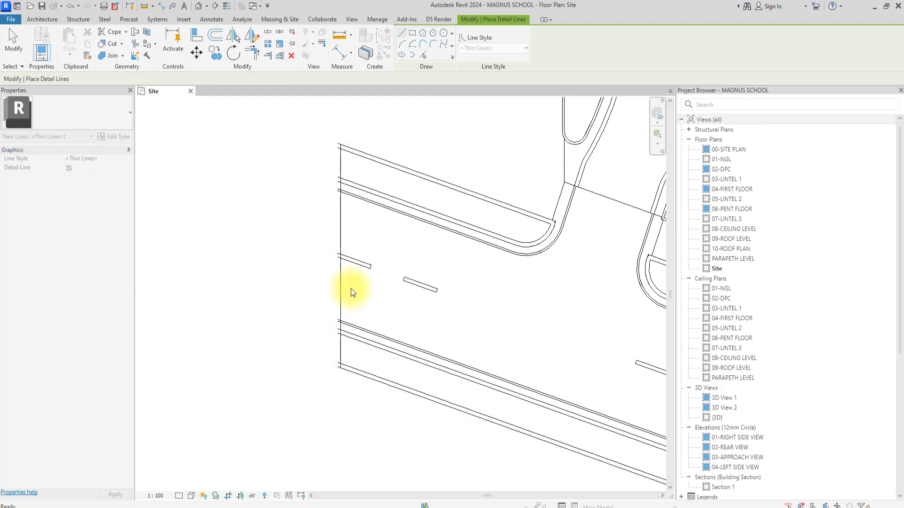
# Step: Close the road's open right end with a horizontal thin detail line from the lowest road edge to the uppermost one
pyautogui.scroll(-5, 414, 306)
pyautogui.moveTo(454, 312); pyautogui.dragTo(274, 247)
pyautogui.moveTo(546, 361); pyautogui.dragTo(465, 351)
pyautogui.scroll(1, 446, 370)
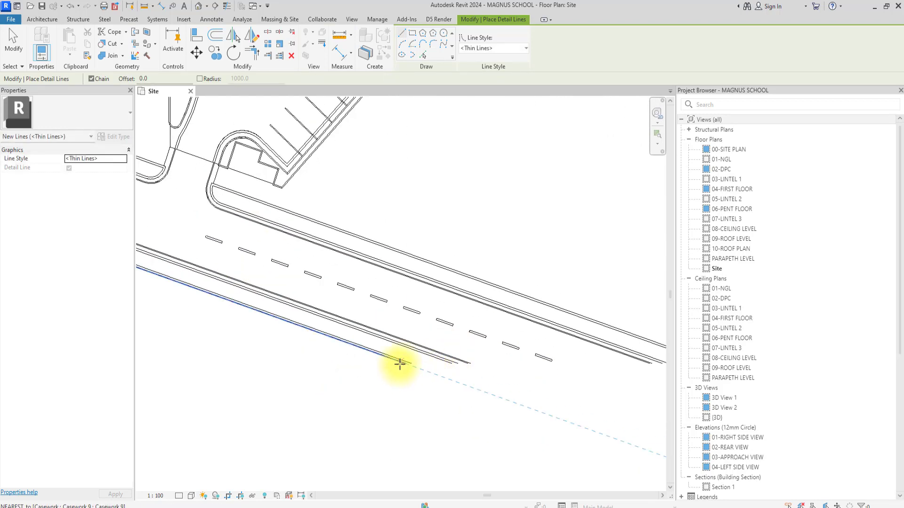
pyautogui.scroll(3, 399, 363)
pyautogui.click(414, 363)
pyautogui.scroll(-4, 441, 360)
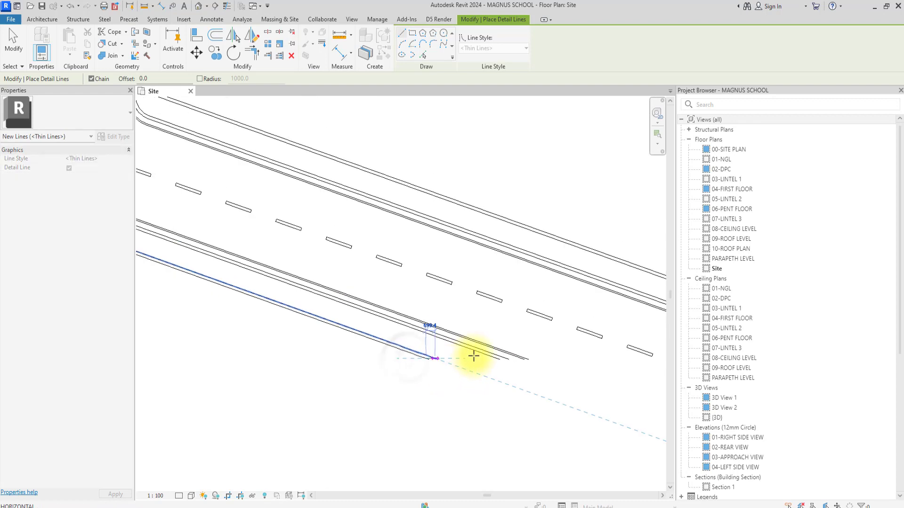
pyautogui.moveTo(511, 357); pyautogui.dragTo(385, 353)
pyautogui.moveTo(618, 356); pyautogui.dragTo(408, 365)
pyautogui.scroll(4, 537, 362)
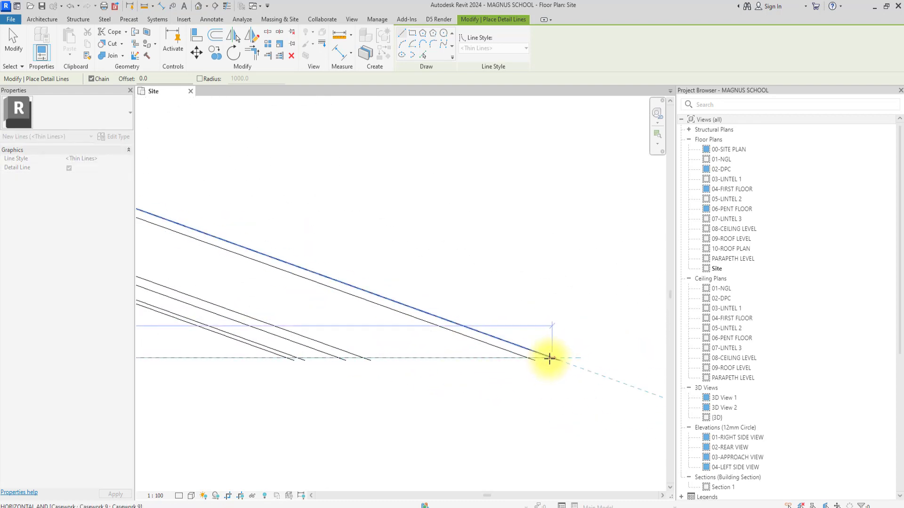
pyautogui.click(551, 358)
pyautogui.press('Escape')
pyautogui.press('Escape')
# Step: Open the PDF export settings for the updated Site floor plan
pyautogui.scroll(-4, 545, 357)
pyautogui.scroll(-3, 357, 324)
pyautogui.moveTo(357, 325); pyautogui.dragTo(473, 317)
pyautogui.scroll(4, 531, 292)
pyautogui.scroll(2, 558, 296)
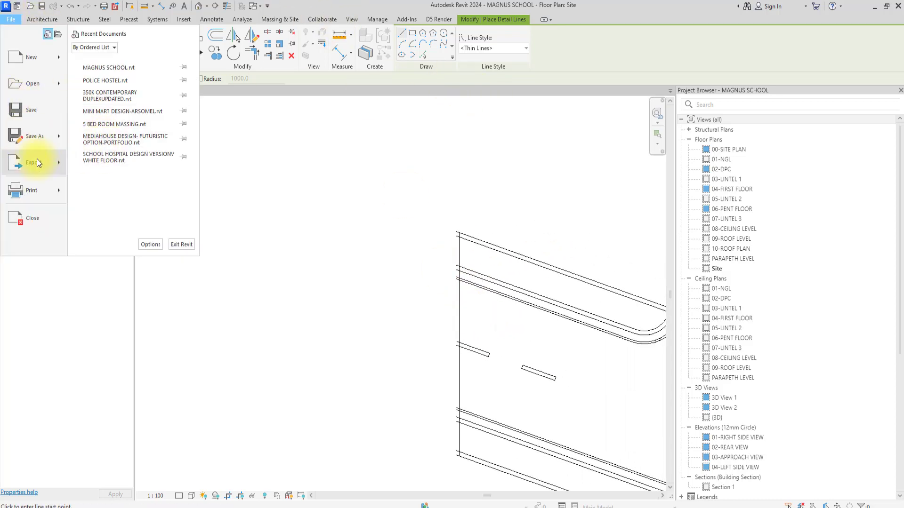
pyautogui.moveTo(37, 160)
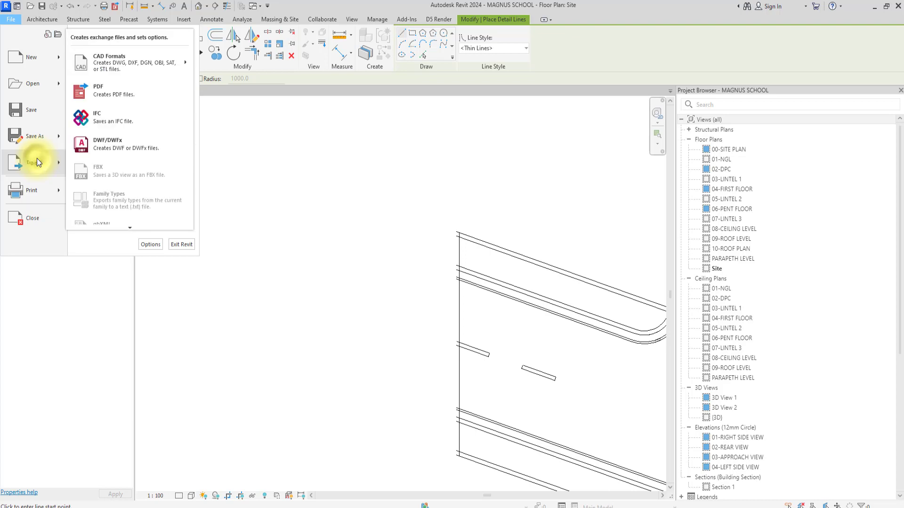
pyautogui.click(117, 90)
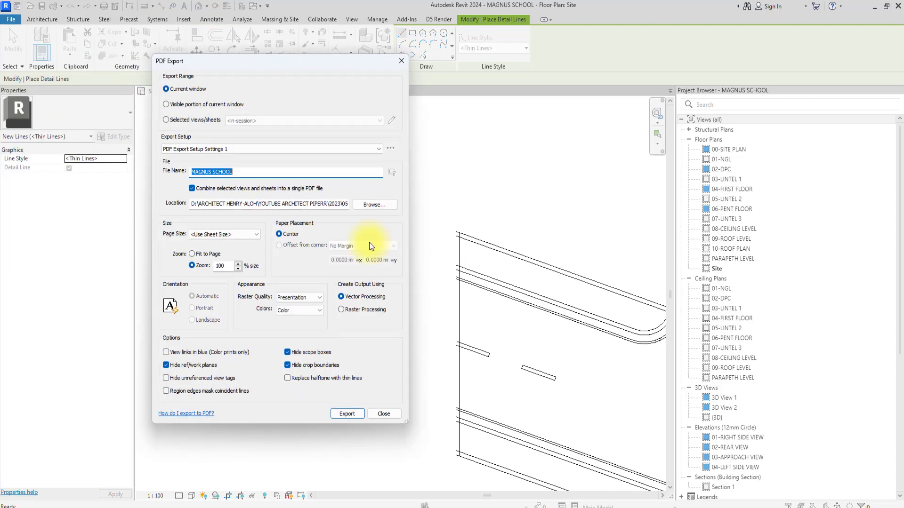
# Step: Export the current Site plan view to PDF with the file name 1, replacing the existing file
pyautogui.write('1')
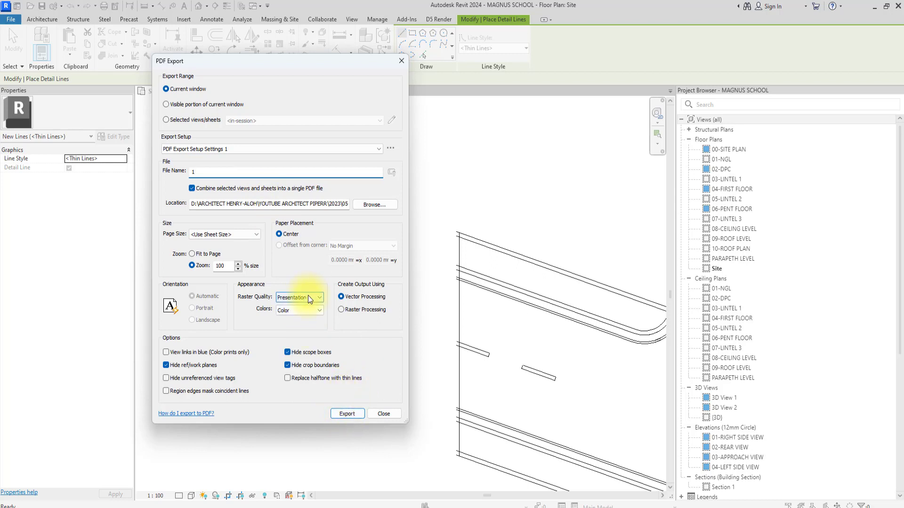
pyautogui.click(349, 414)
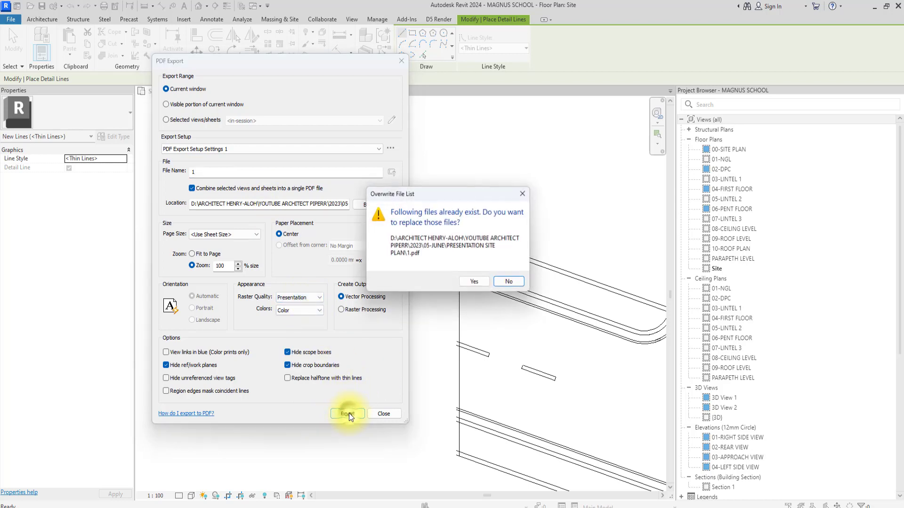
pyautogui.click(475, 281)
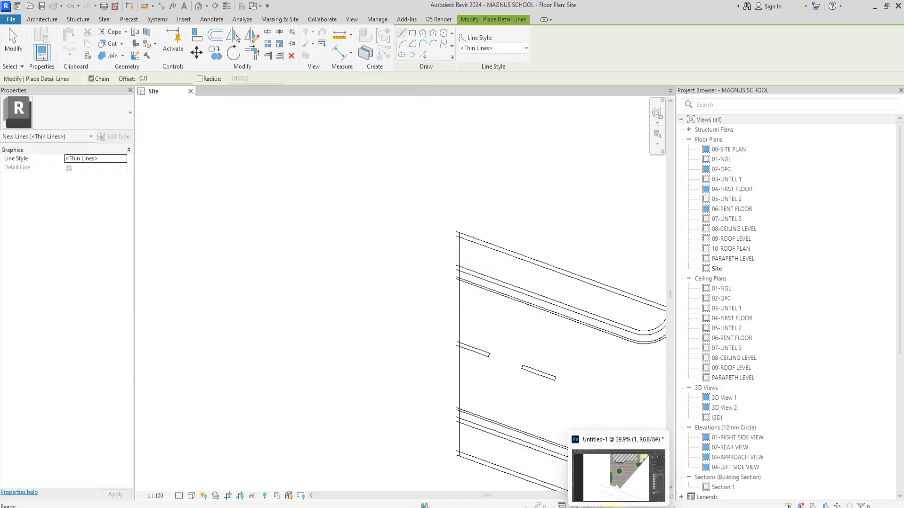
# Step: Switch to the Untitled-1 document in Photoshop and clear the existing selection across the whole canvas
pyautogui.click(616, 507)
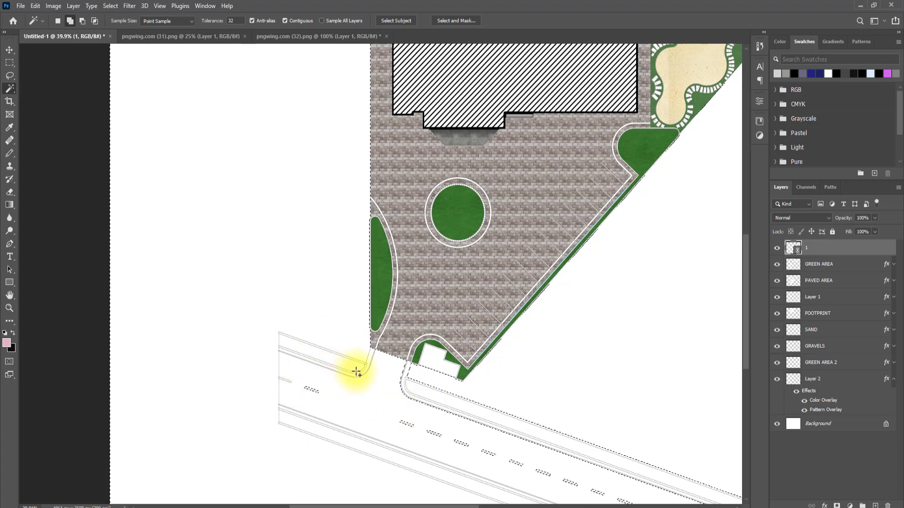
pyautogui.hotkey('ctrl', 'y')
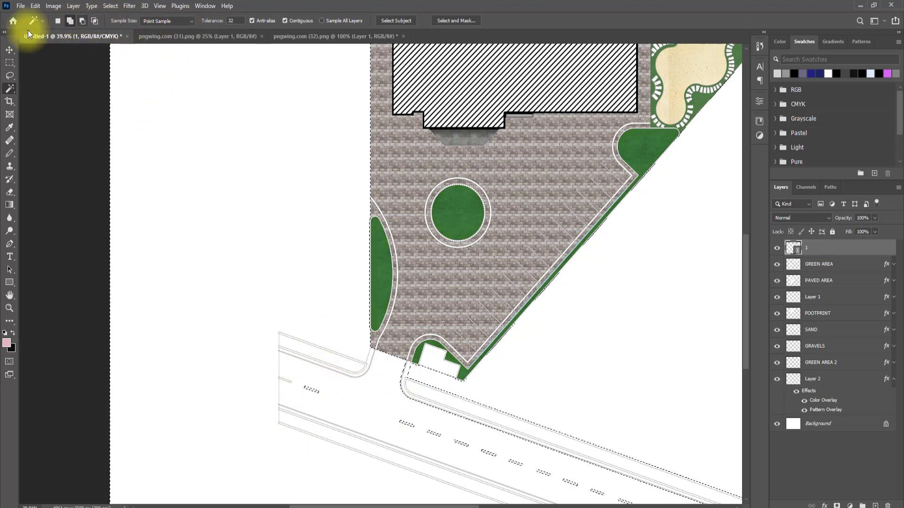
pyautogui.click(9, 65)
pyautogui.scroll(-5, 238, 204)
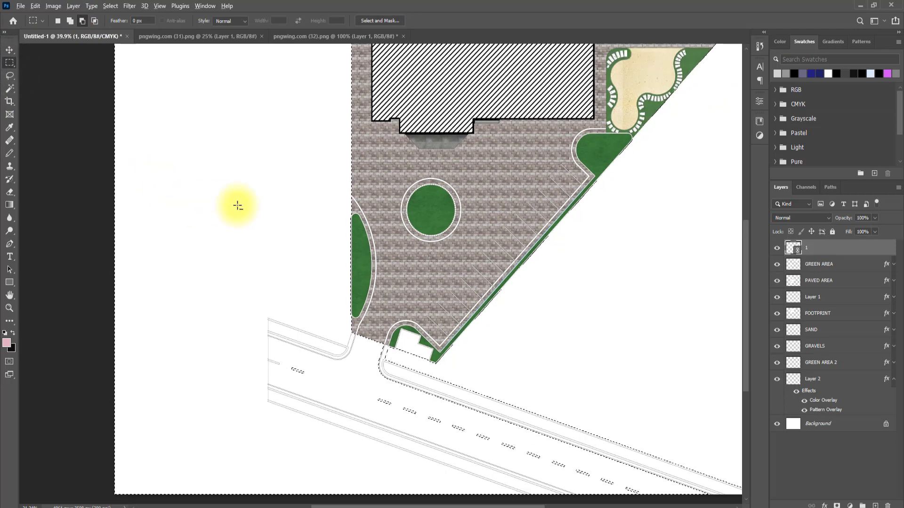
pyautogui.moveTo(516, 74); pyautogui.dragTo(103, 363)
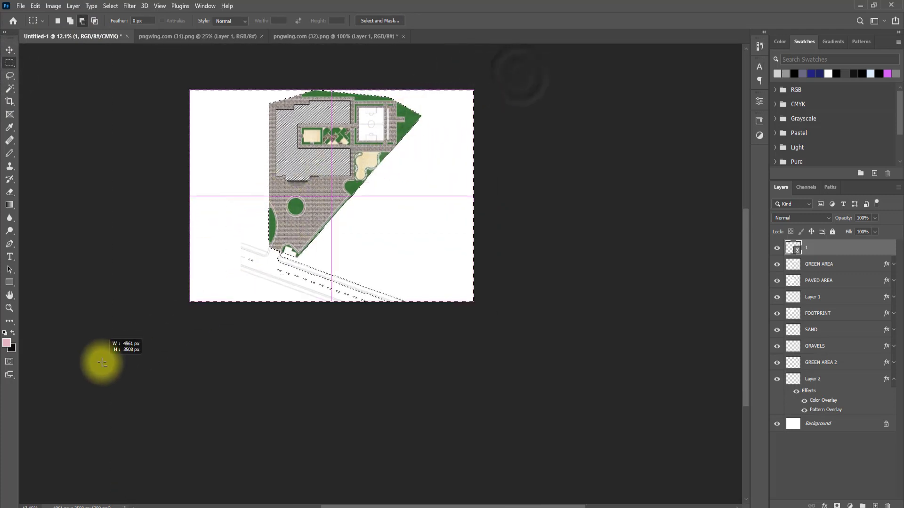
pyautogui.click(426, 195)
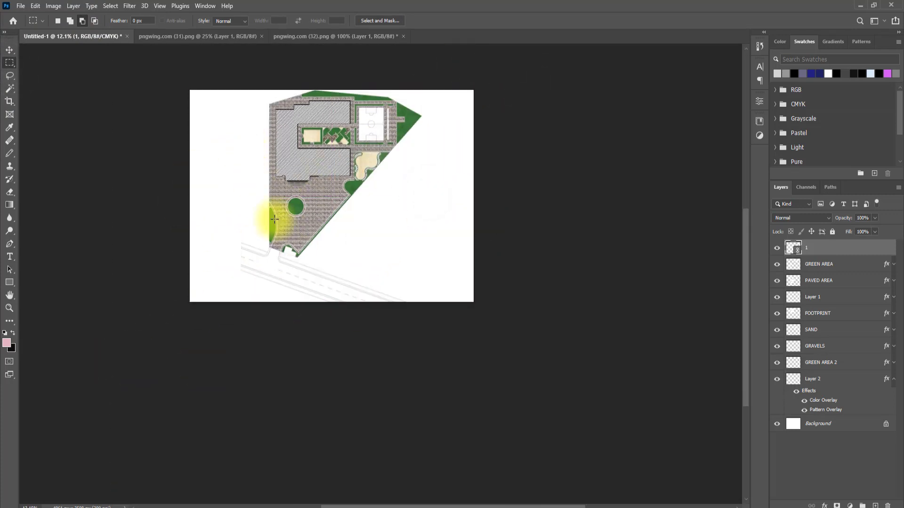
# Step: Select the road carriageway and the site entrance on linework layer 1 with the Magic Wand
pyautogui.scroll(4, 273, 229)
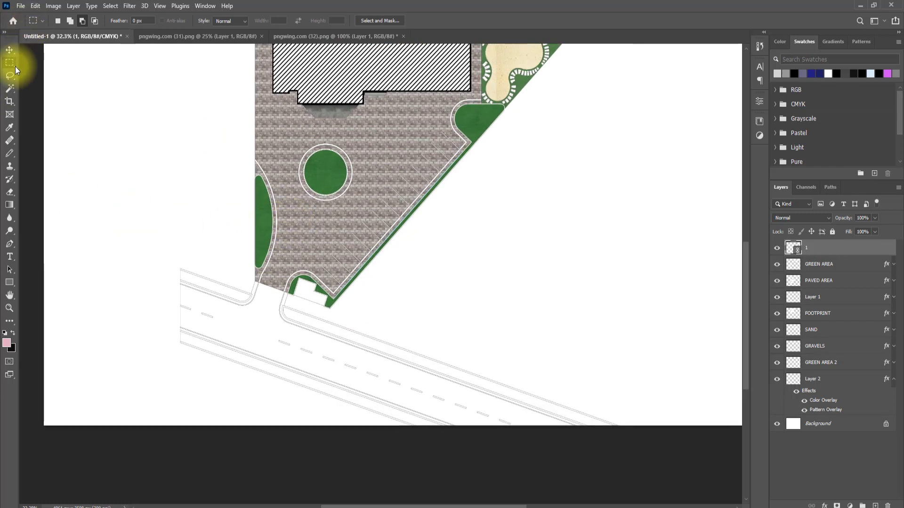
pyautogui.click(9, 89)
pyautogui.scroll(3, 224, 364)
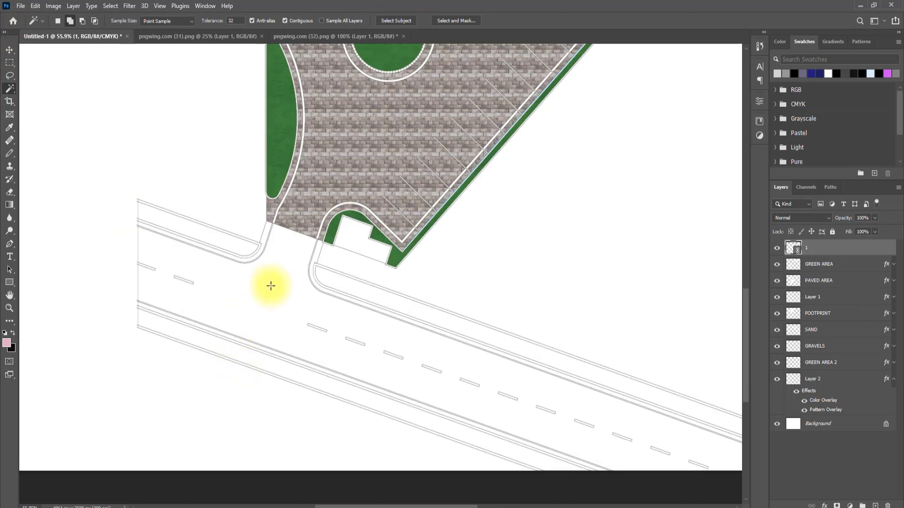
pyautogui.click(238, 283)
pyautogui.scroll(1, 293, 246)
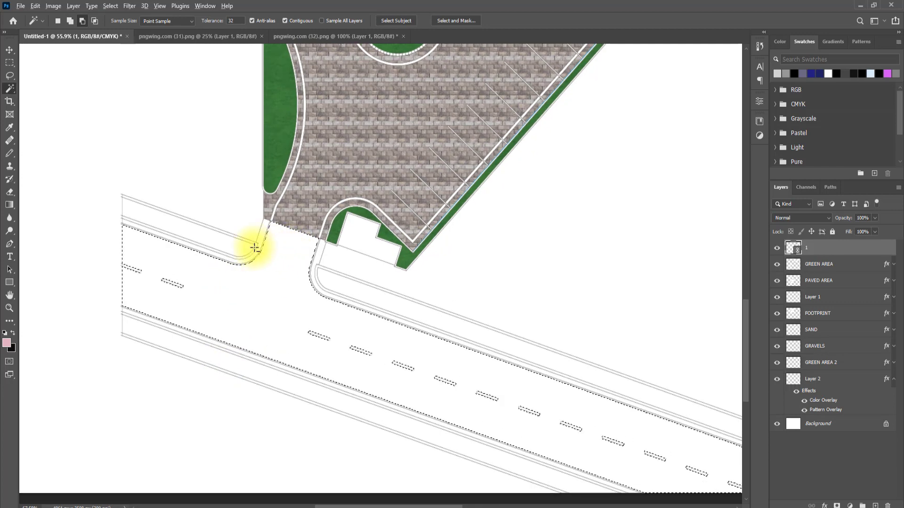
# Step: Add the narrow kerb strips at both entrance curves and along the road's lower edge to the selection
pyautogui.scroll(4, 255, 247)
pyautogui.keyDown('shift'); pyautogui.click(255, 220); pyautogui.keyUp('shift')
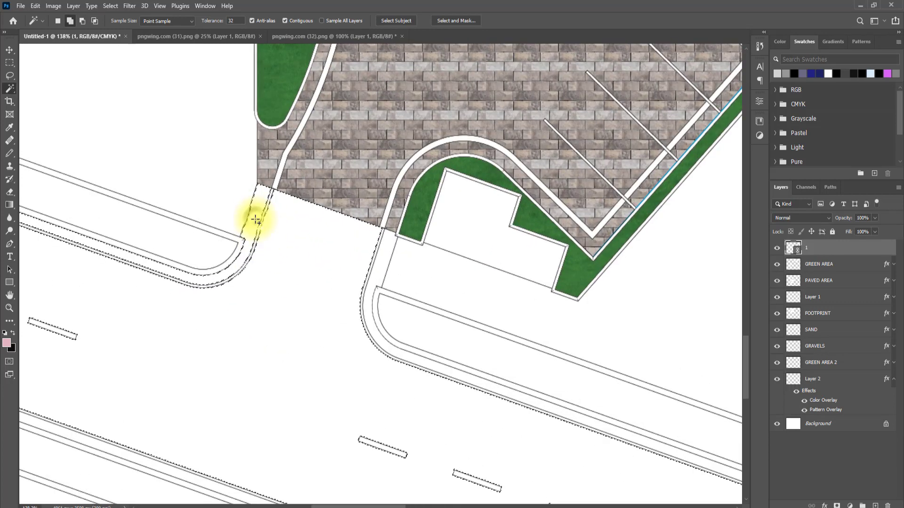
pyautogui.keyDown('shift'); pyautogui.click(386, 257); pyautogui.keyUp('shift')
pyautogui.scroll(-3, 329, 292)
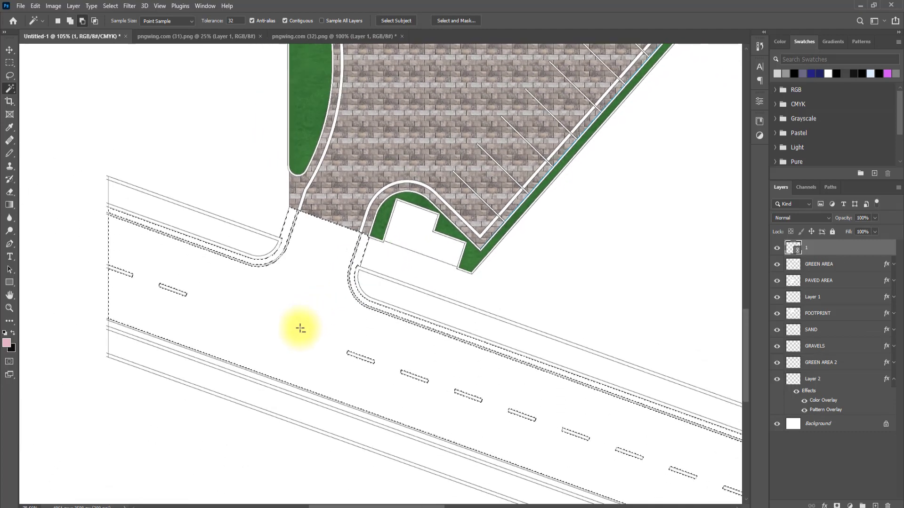
pyautogui.scroll(-1, 238, 383)
pyautogui.scroll(4, 277, 360)
pyautogui.keyDown('shift'); pyautogui.click(272, 358); pyautogui.keyUp('shift')
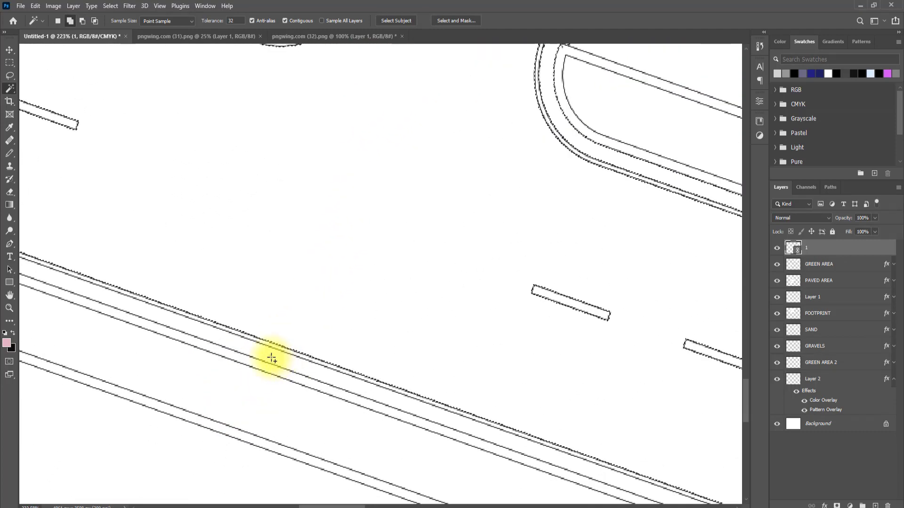
pyautogui.scroll(-6, 314, 324)
pyautogui.scroll(-2, 383, 155)
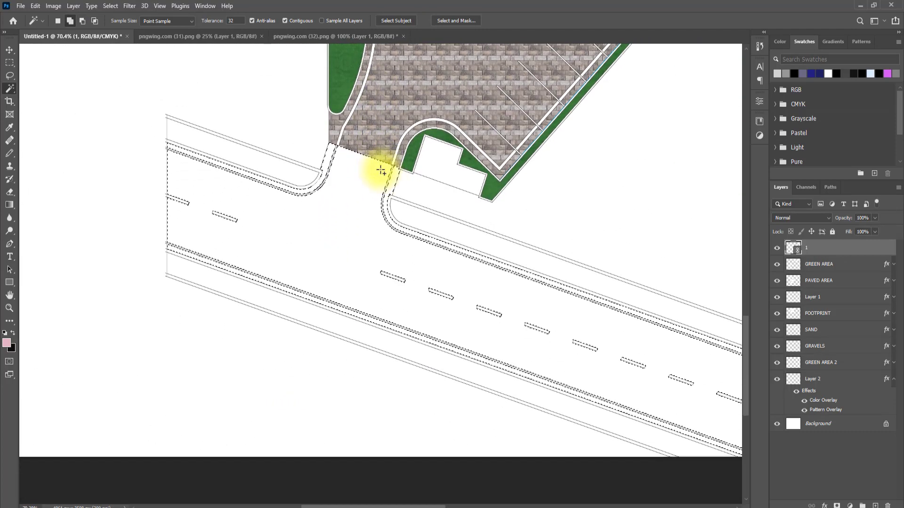
pyautogui.scroll(-3, 424, 188)
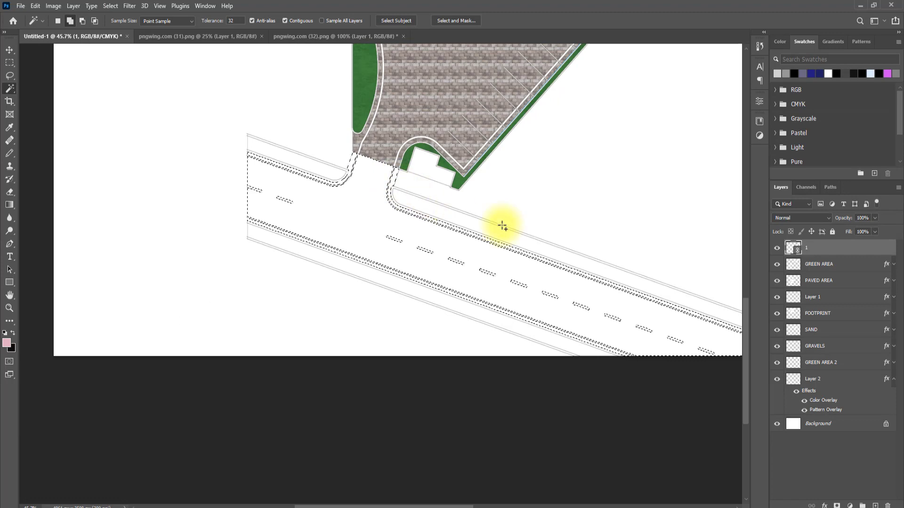
# Step: Copy the selected road area from the Background layer to a new layer
pyautogui.click(822, 425)
pyautogui.rightClick(821, 427)
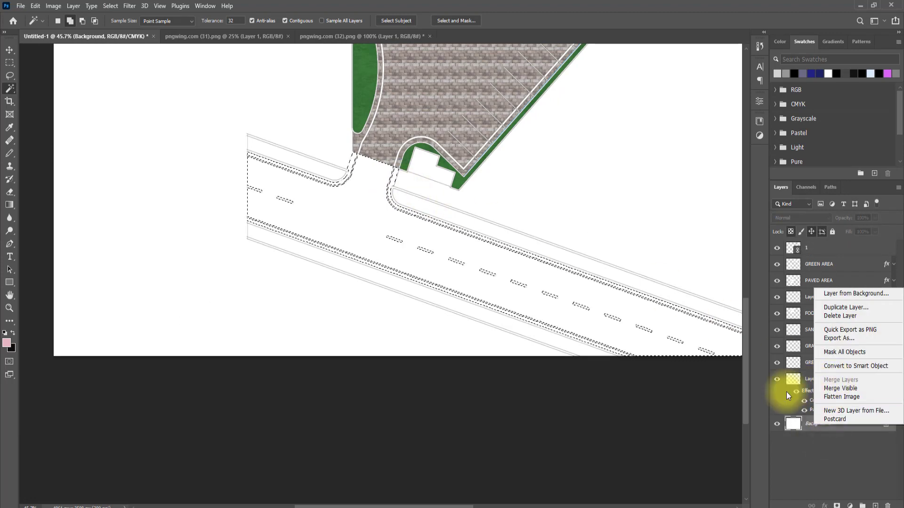
pyautogui.click(444, 272)
pyautogui.rightClick(434, 278)
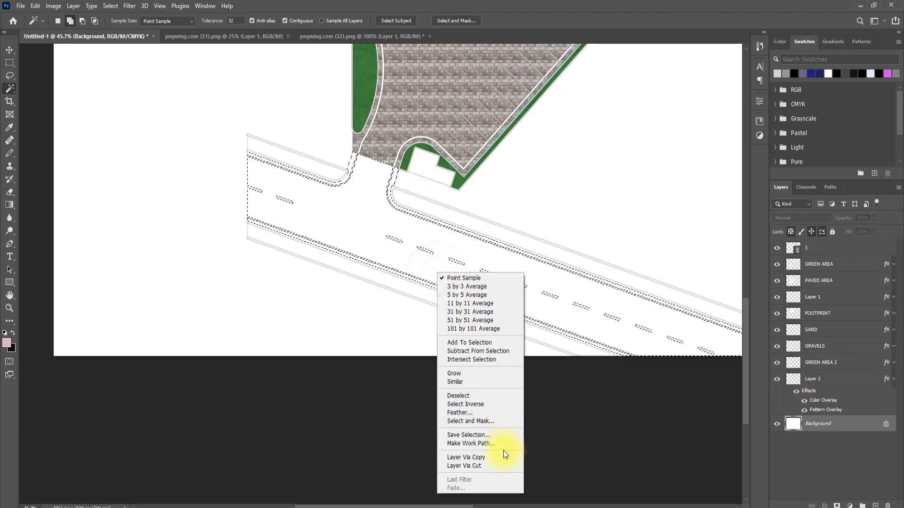
pyautogui.click(489, 457)
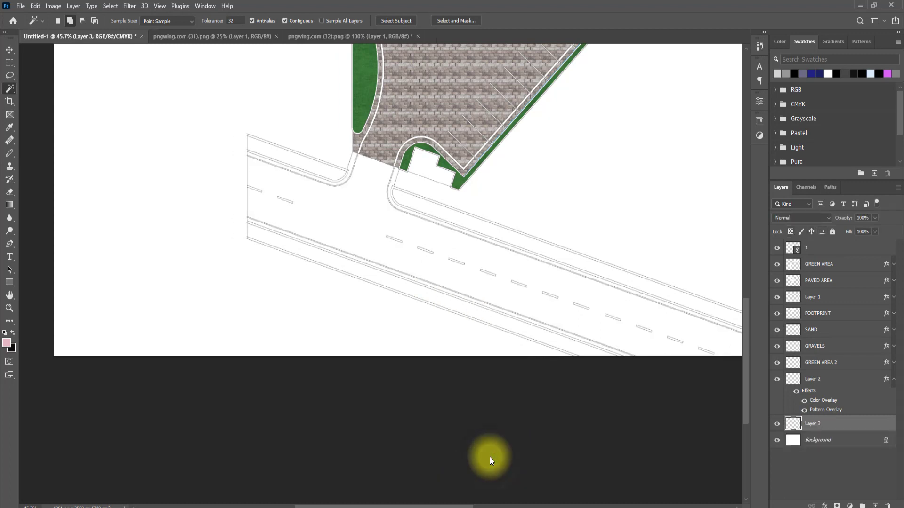
# Step: Apply a Pattern Overlay with the dark asphalt pattern to the road layer, Layer 3, at 17% scale
pyautogui.doubleClick(837, 429)
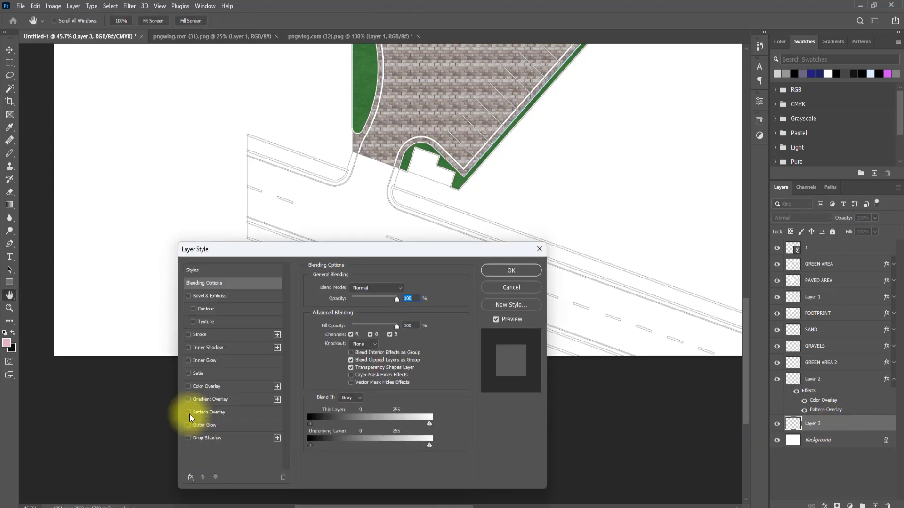
pyautogui.click(188, 413)
pyautogui.click(218, 412)
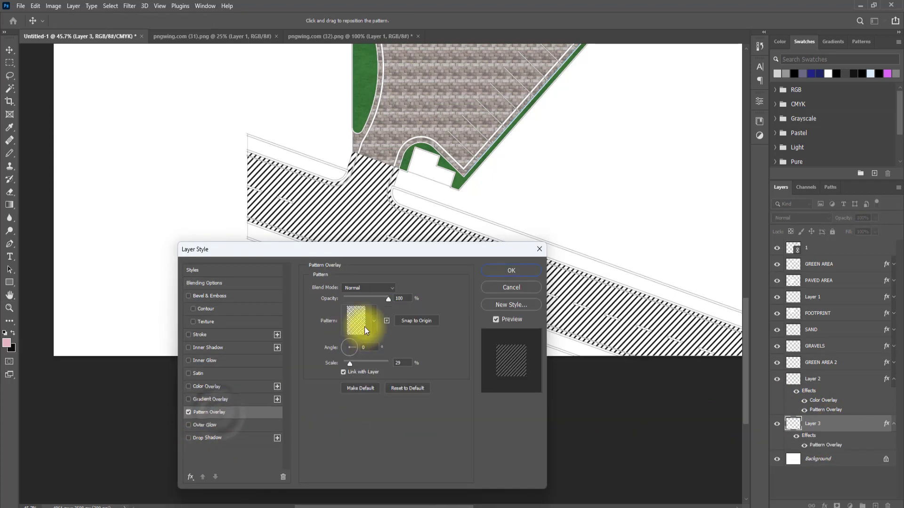
pyautogui.click(374, 319)
pyautogui.click(326, 387)
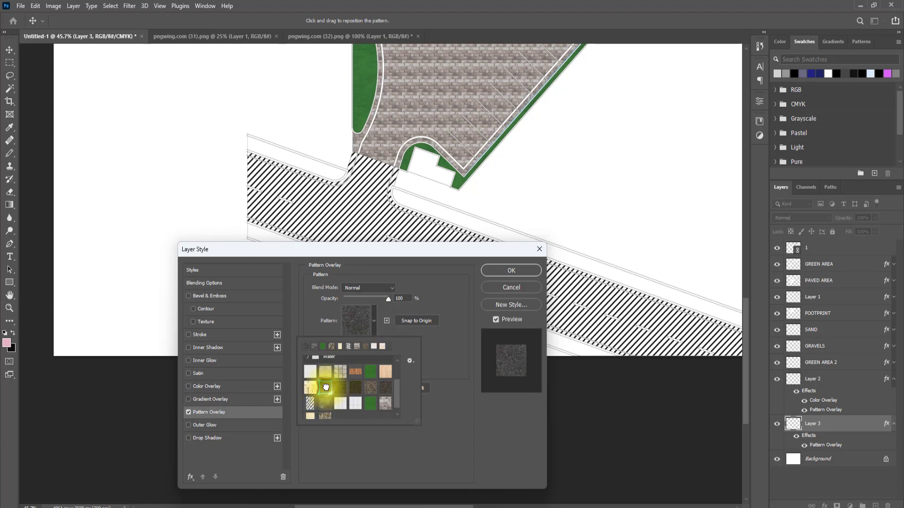
pyautogui.click(451, 369)
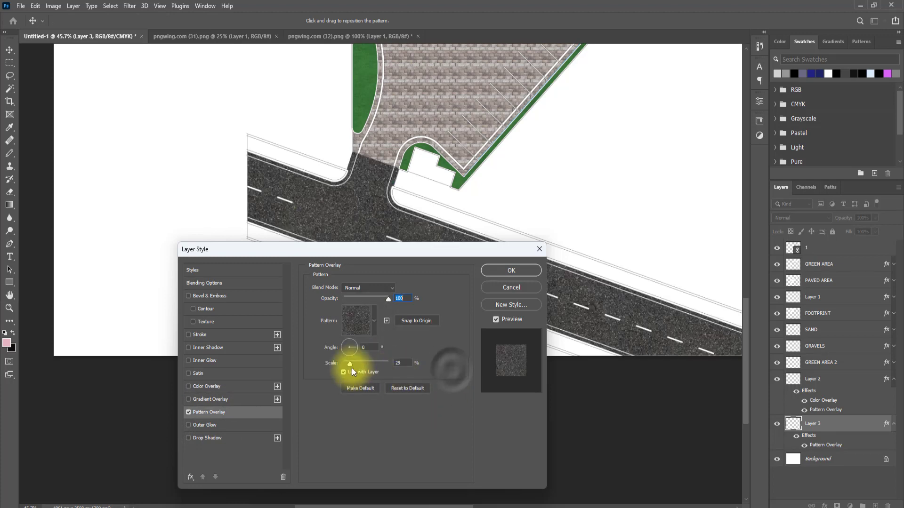
pyautogui.moveTo(352, 368); pyautogui.dragTo(347, 364)
pyautogui.click(495, 271)
pyautogui.press('w')
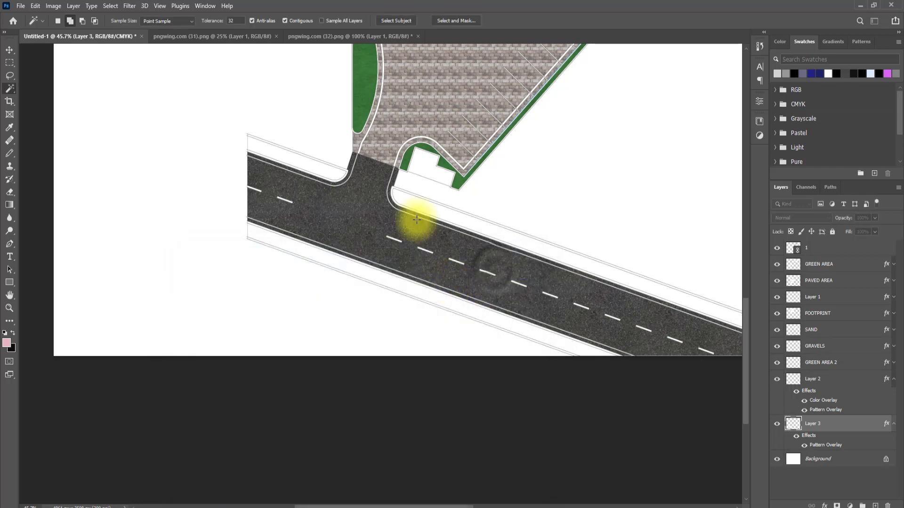
# Step: Select the walkway strips along both sides of the road on linework layer 1 with the Magic Wand
pyautogui.scroll(3, 337, 266)
pyautogui.scroll(1, 337, 266)
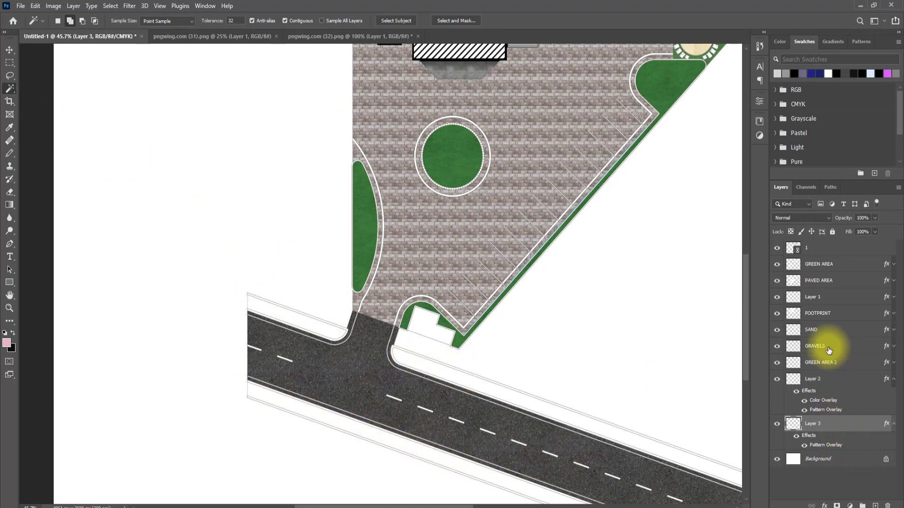
pyautogui.click(831, 246)
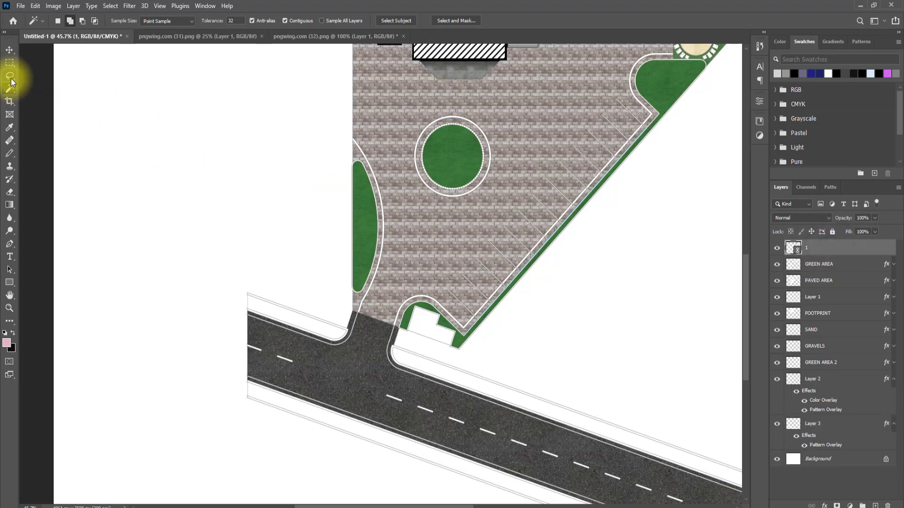
pyautogui.click(320, 328)
pyautogui.click(292, 408)
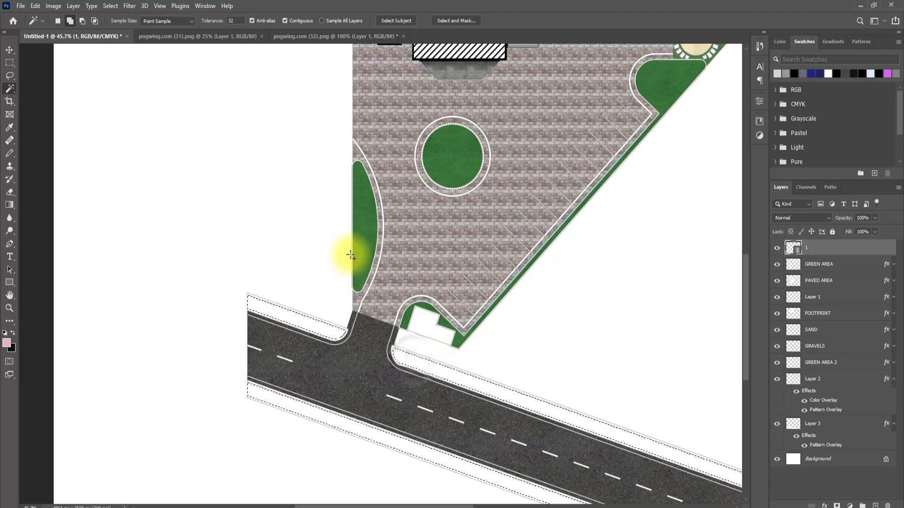
pyautogui.scroll(-2, 430, 268)
pyautogui.scroll(4, 436, 273)
pyautogui.scroll(-4, 422, 285)
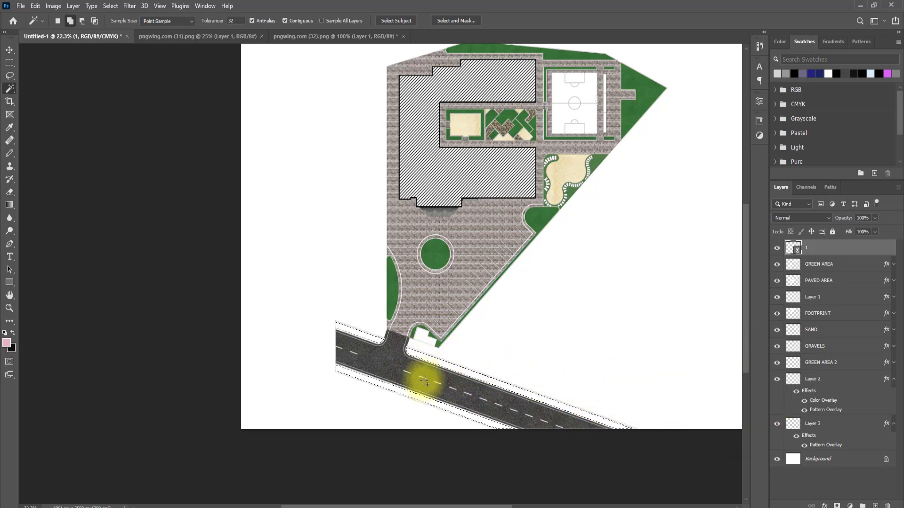
# Step: Copy the selected walkway strips from the Background layer to a new layer
pyautogui.click(819, 459)
pyautogui.rightClick(431, 359)
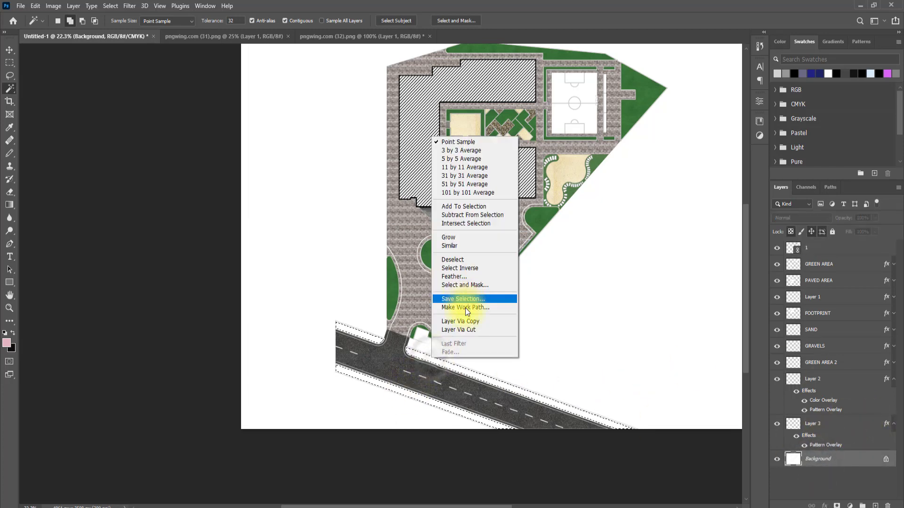
pyautogui.click(466, 321)
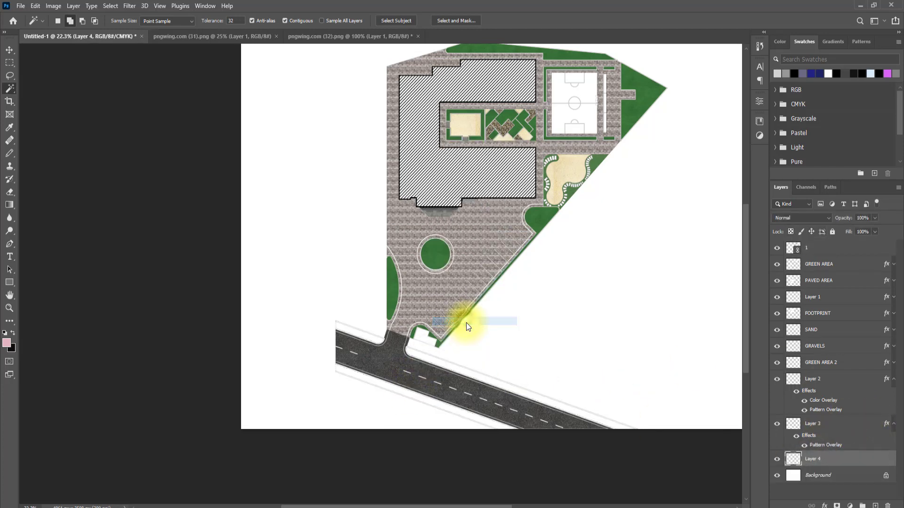
# Step: Apply a Pattern Overlay with the beige stone paving pattern to the walkway layer, Layer 4
pyautogui.doubleClick(841, 461)
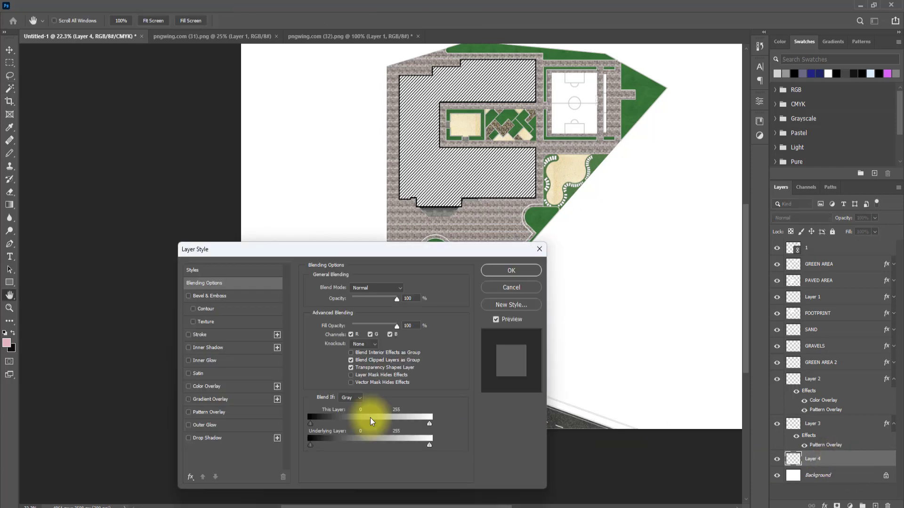
pyautogui.click(210, 414)
pyautogui.click(369, 321)
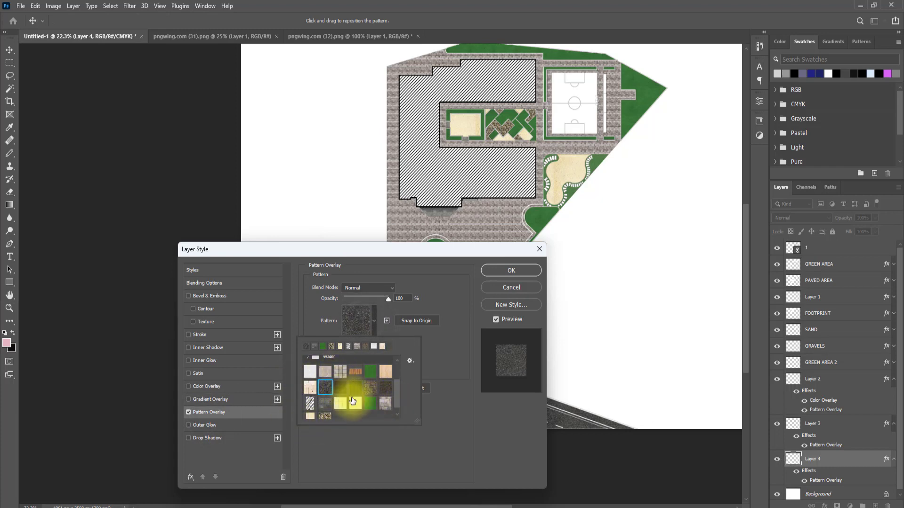
pyautogui.scroll(-1, 351, 403)
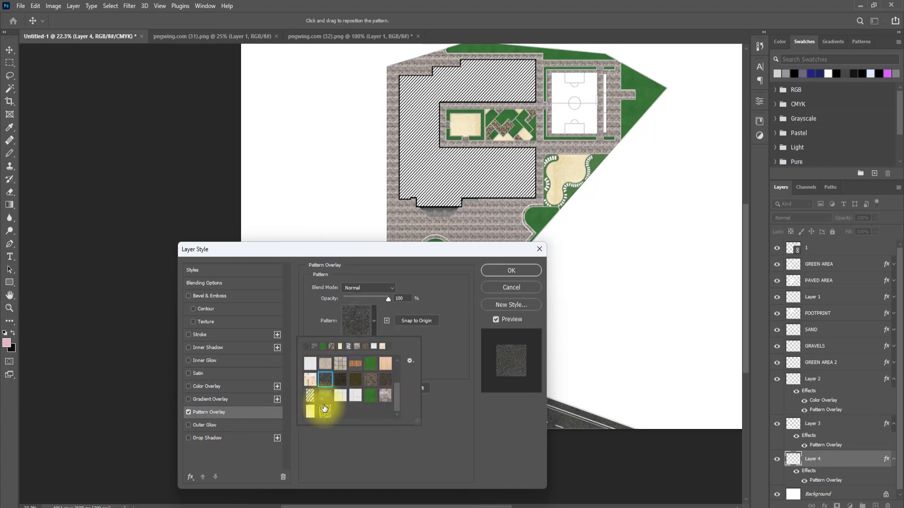
pyautogui.click(311, 382)
pyautogui.click(447, 351)
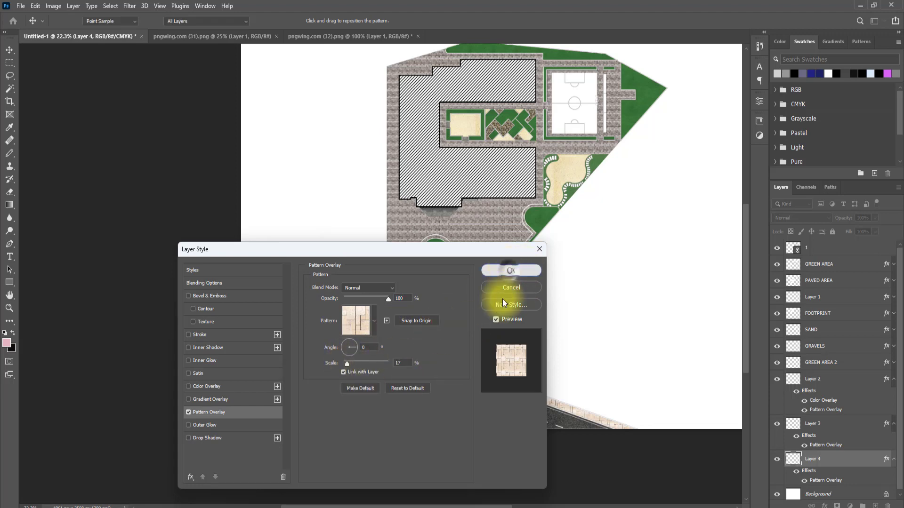
pyautogui.scroll(8, 404, 390)
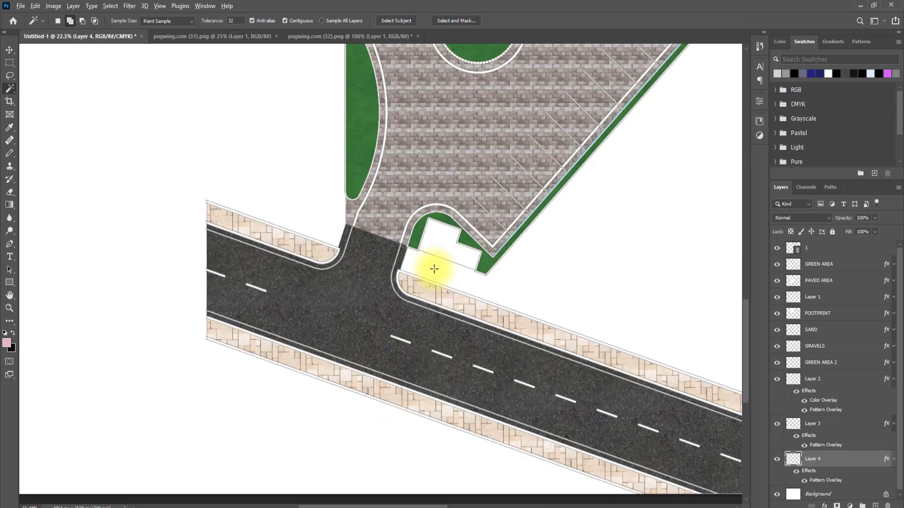
pyautogui.scroll(3, 357, 278)
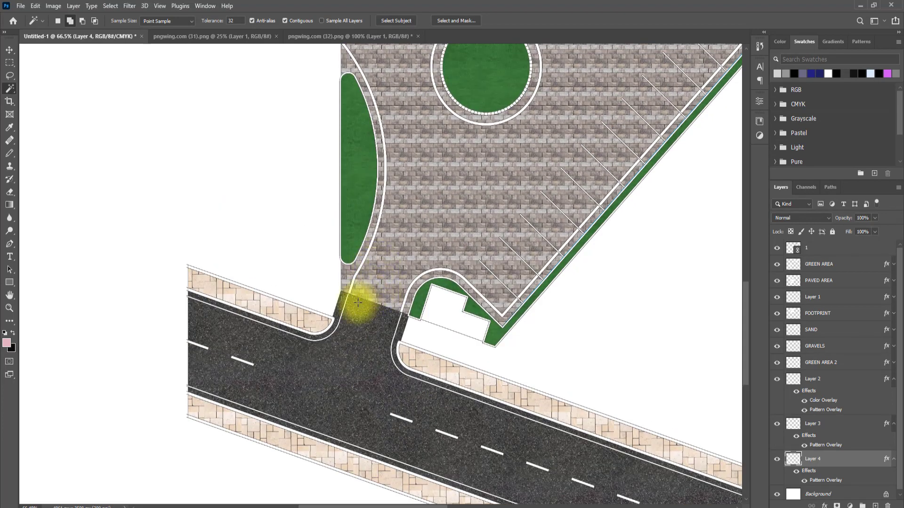
pyautogui.scroll(-3, 387, 276)
pyautogui.scroll(4, 458, 219)
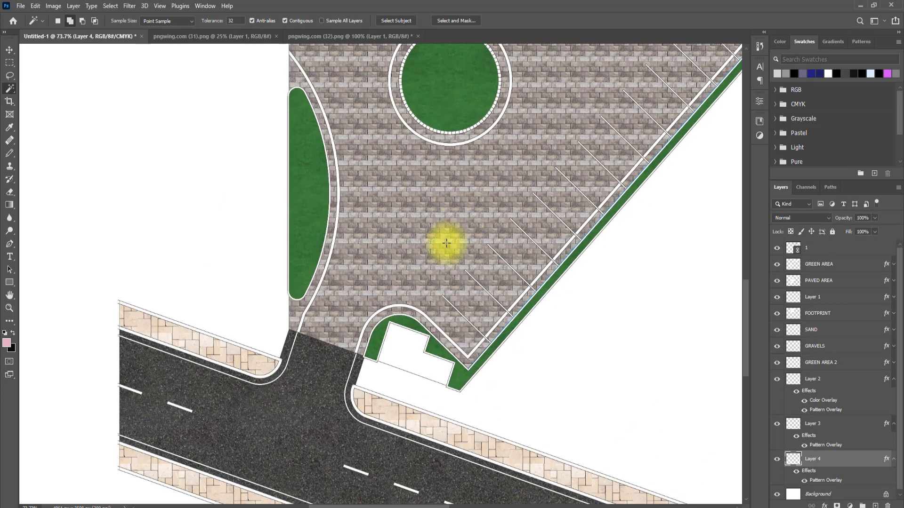
pyautogui.scroll(-3, 436, 248)
pyautogui.scroll(-3, 431, 250)
pyautogui.scroll(2, 480, 165)
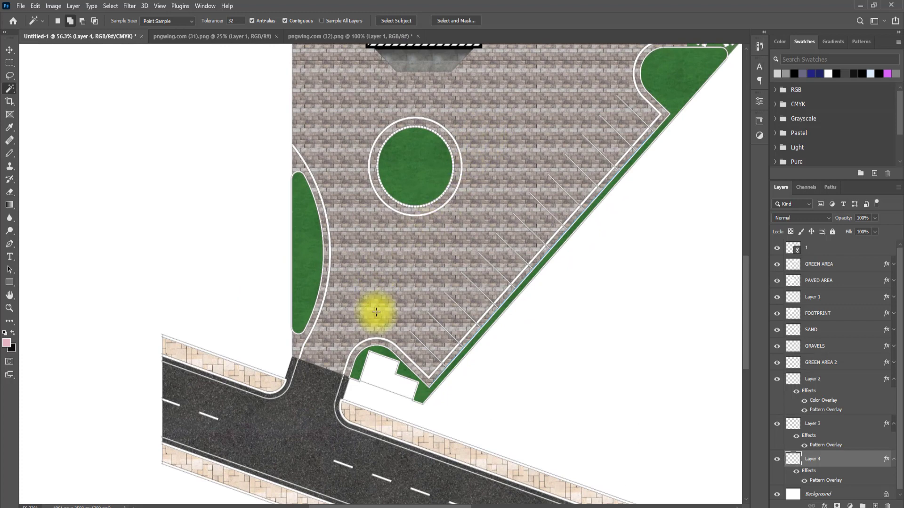
pyautogui.scroll(-1, 271, 363)
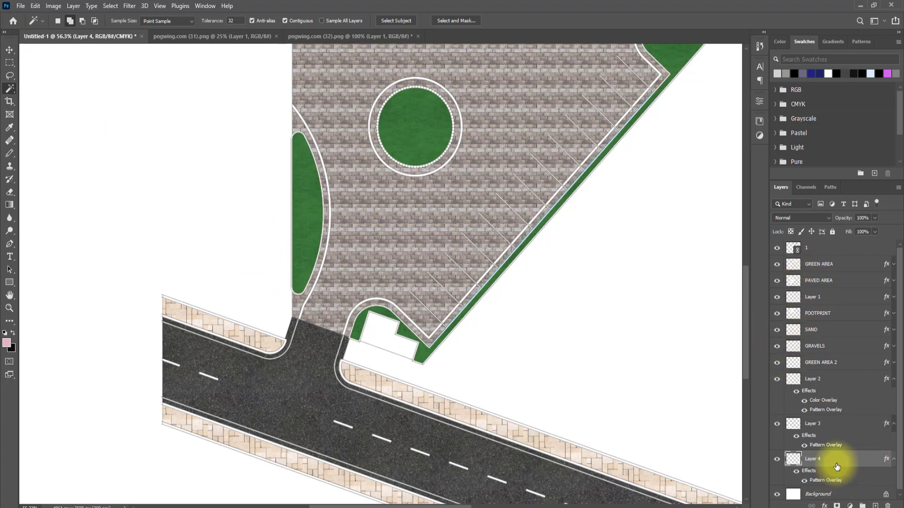
# Step: Rename the walkway layer as WALK WAY and the road layer as ASPHALT, and collapse the effects lists of both and of Layer 2
pyautogui.scroll(-1, 833, 464)
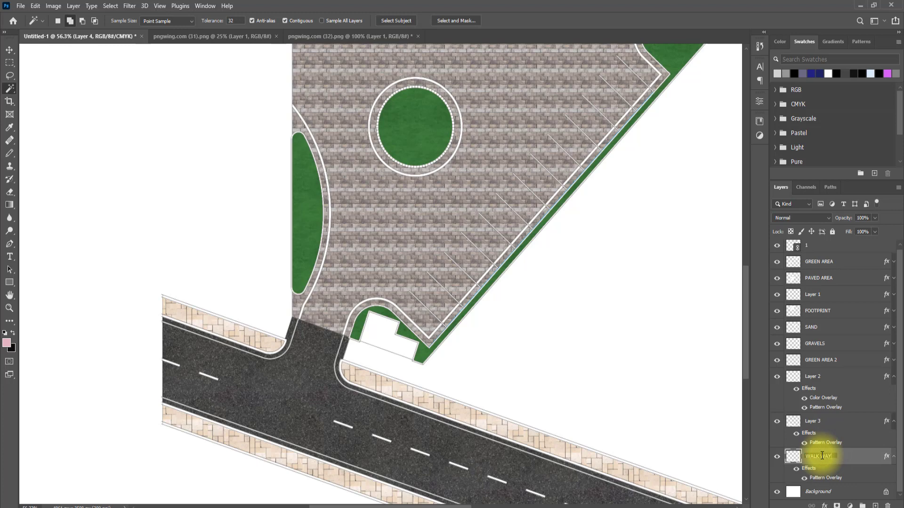
pyautogui.click(893, 457)
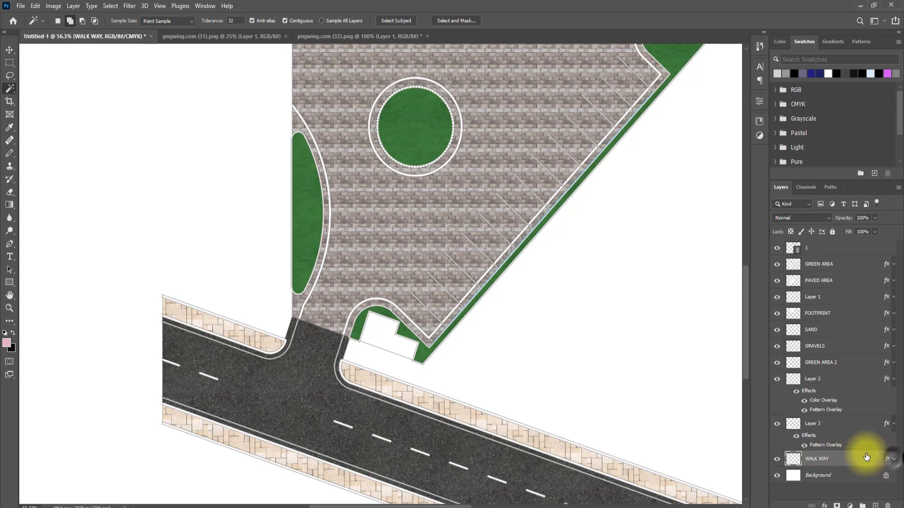
pyautogui.doubleClick(823, 425)
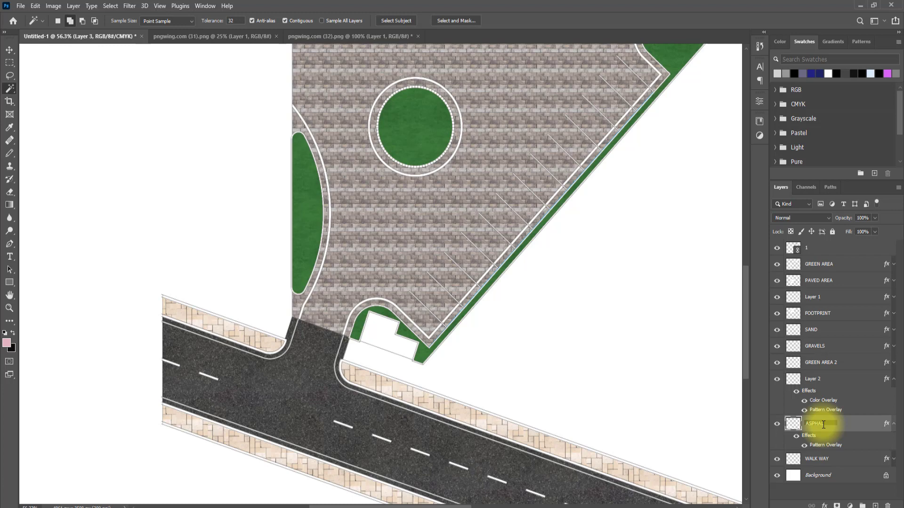
pyautogui.click(874, 382)
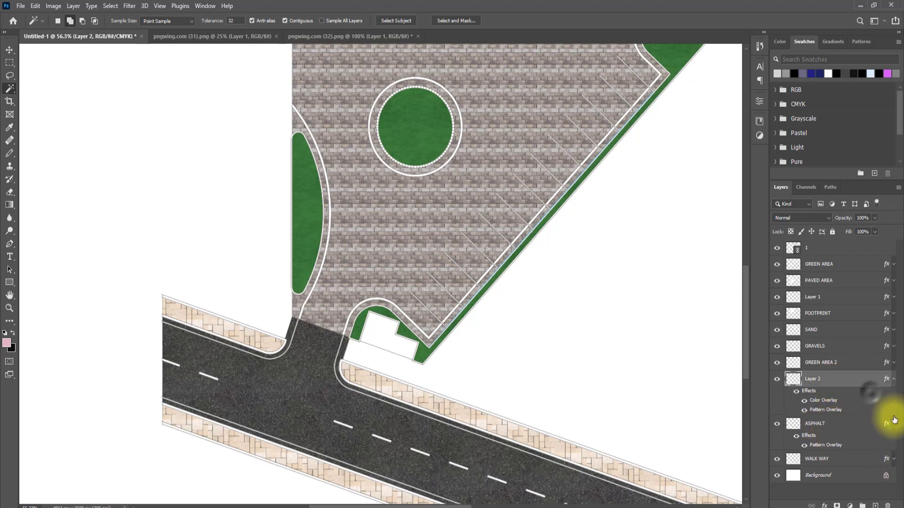
pyautogui.click(895, 426)
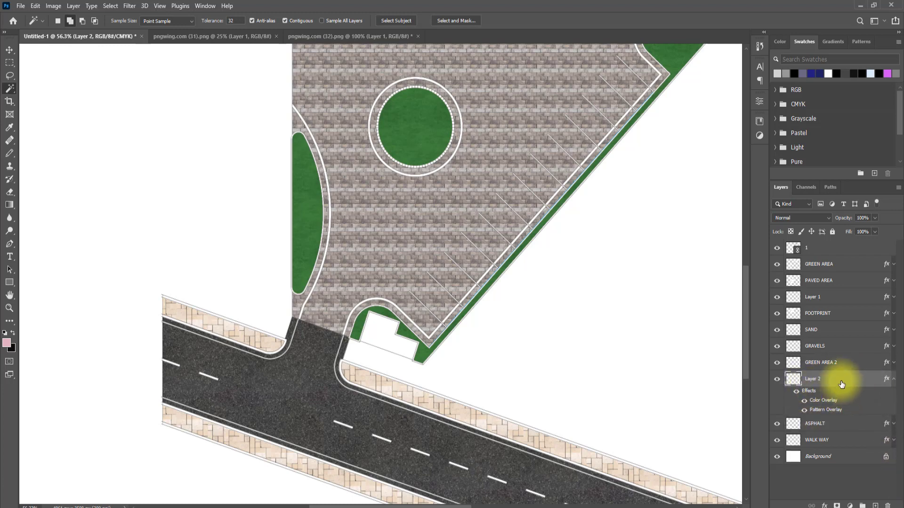
pyautogui.click(895, 383)
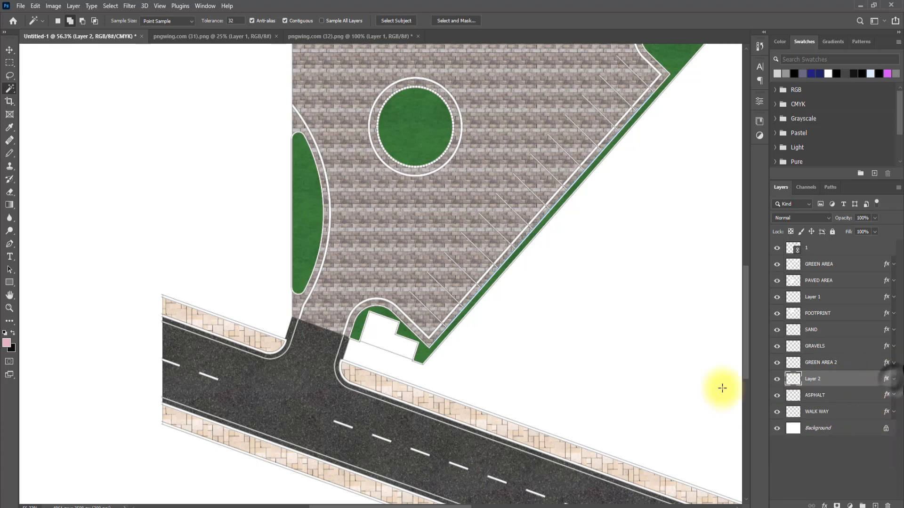
# Step: On linework layer 1, select the small entrance building outline and the white kerb strips bordering the stone walkways along the road with the Magic Wand
pyautogui.scroll(-1, 214, 279)
pyautogui.scroll(-2, 257, 267)
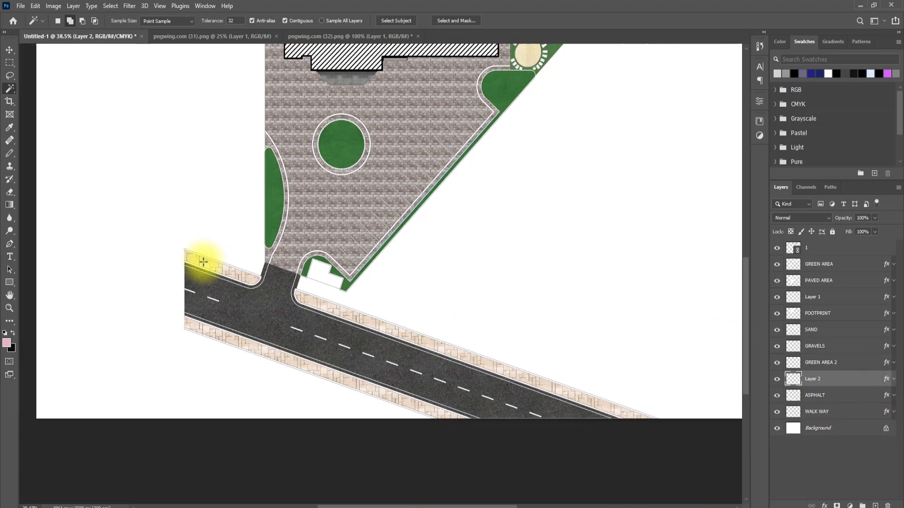
pyautogui.scroll(1, 216, 263)
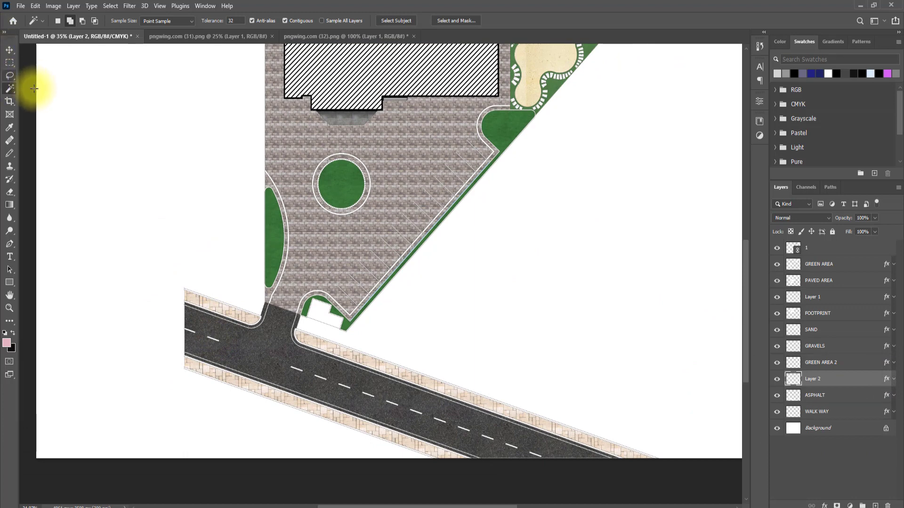
pyautogui.click(816, 253)
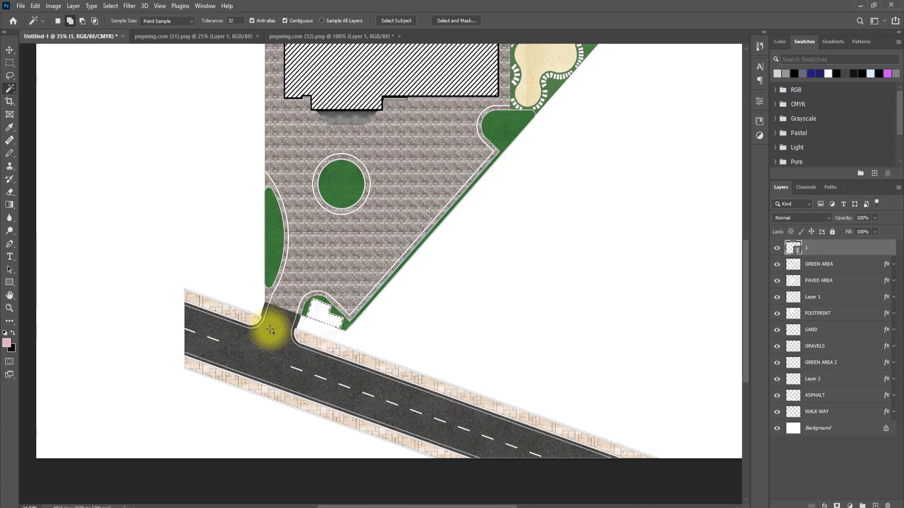
pyautogui.scroll(4, 268, 321)
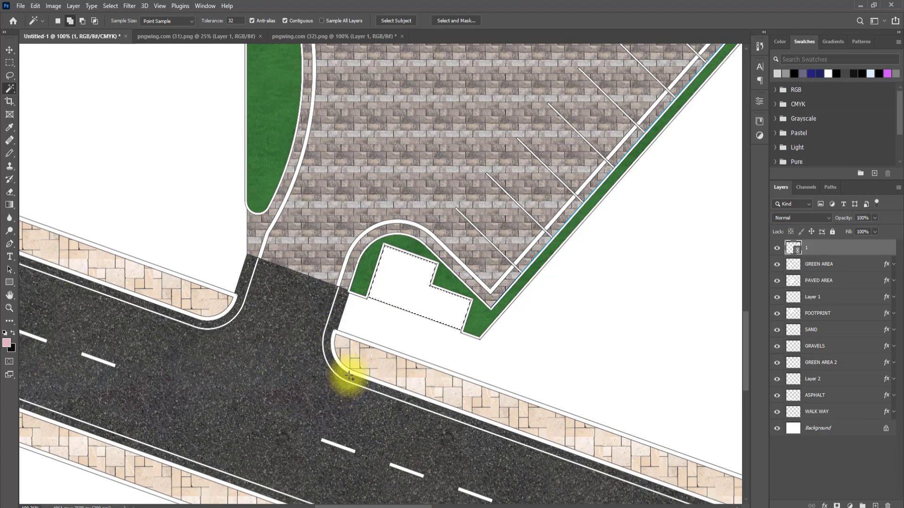
pyautogui.scroll(-2, 306, 382)
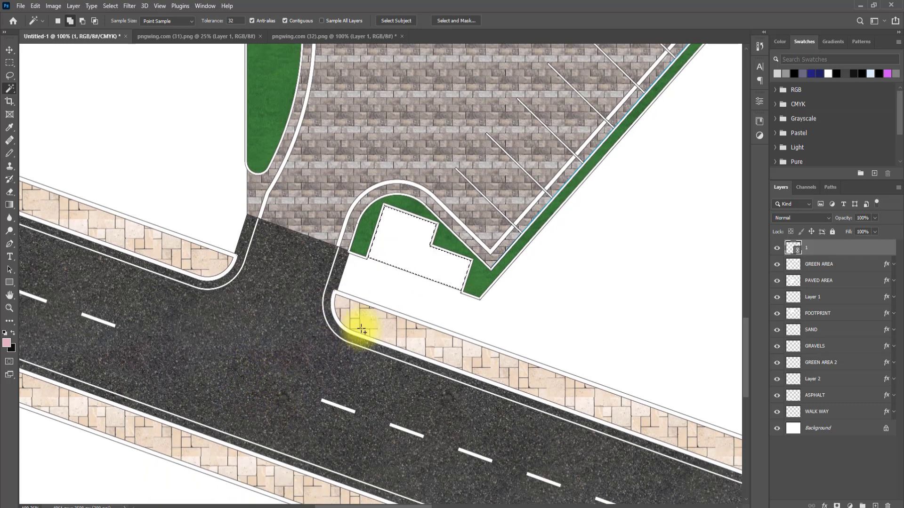
pyautogui.click(335, 313)
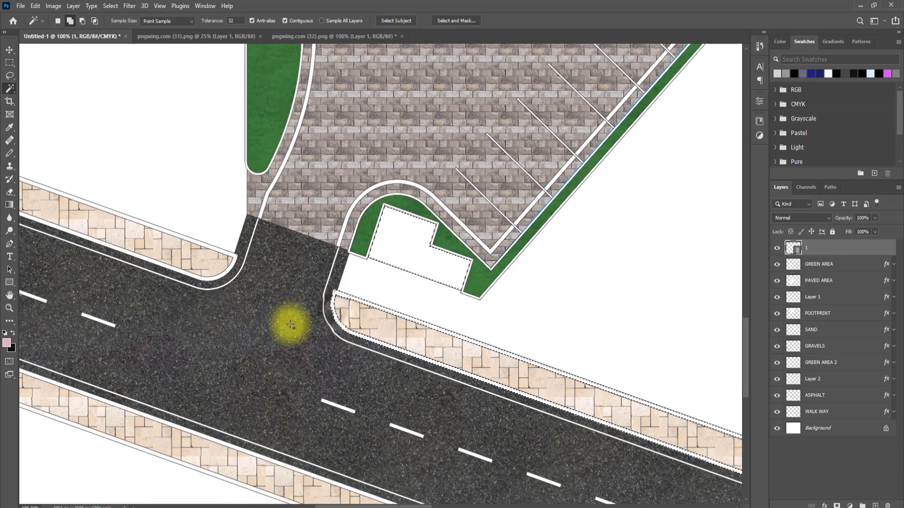
pyautogui.click(227, 275)
pyautogui.click(182, 443)
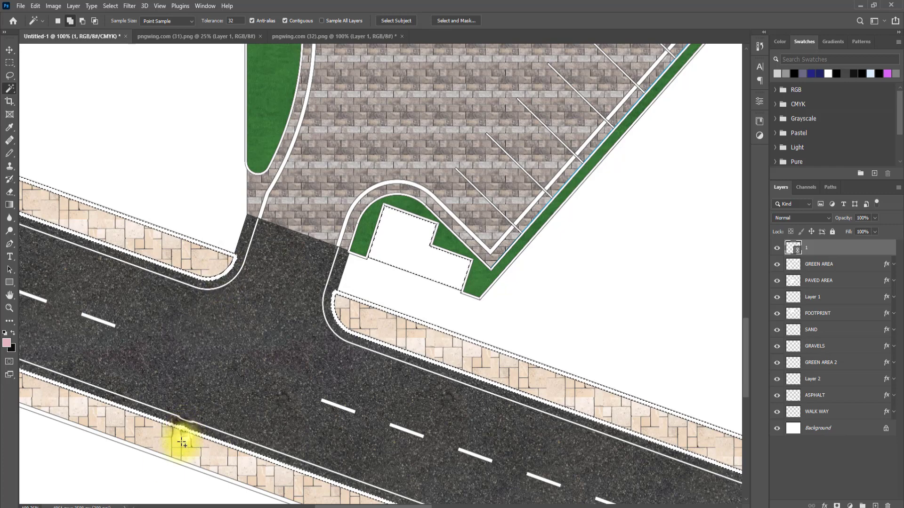
pyautogui.scroll(2, 310, 147)
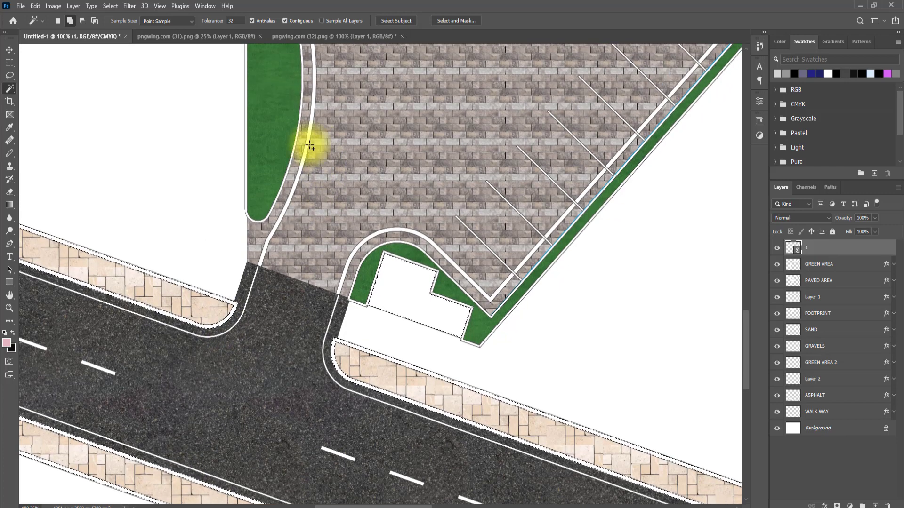
# Step: Add the white kerbs of the long curved lawn and of the lawn around the small entrance building to the selection
pyautogui.scroll(4, 258, 313)
pyautogui.scroll(4, 296, 146)
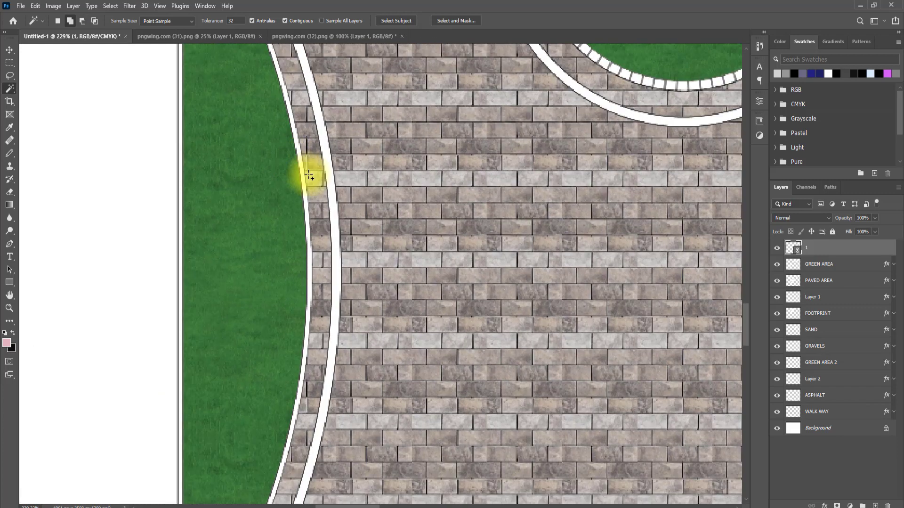
pyautogui.scroll(3, 542, 115)
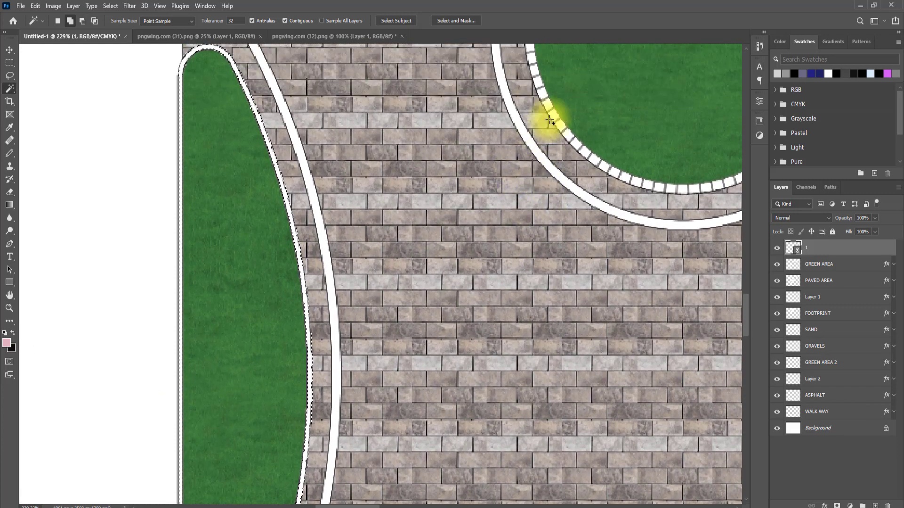
pyautogui.scroll(-5, 468, 171)
pyautogui.click(541, 91)
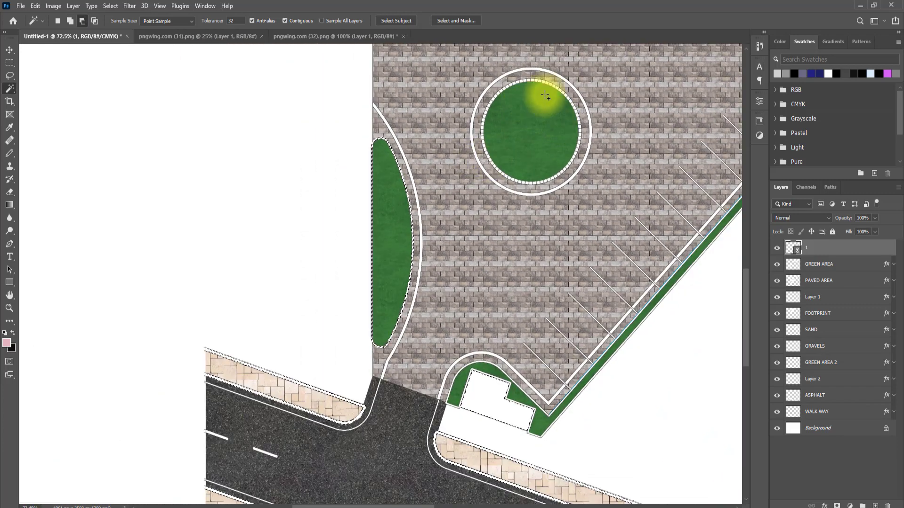
pyautogui.click(544, 421)
pyautogui.scroll(8, 524, 434)
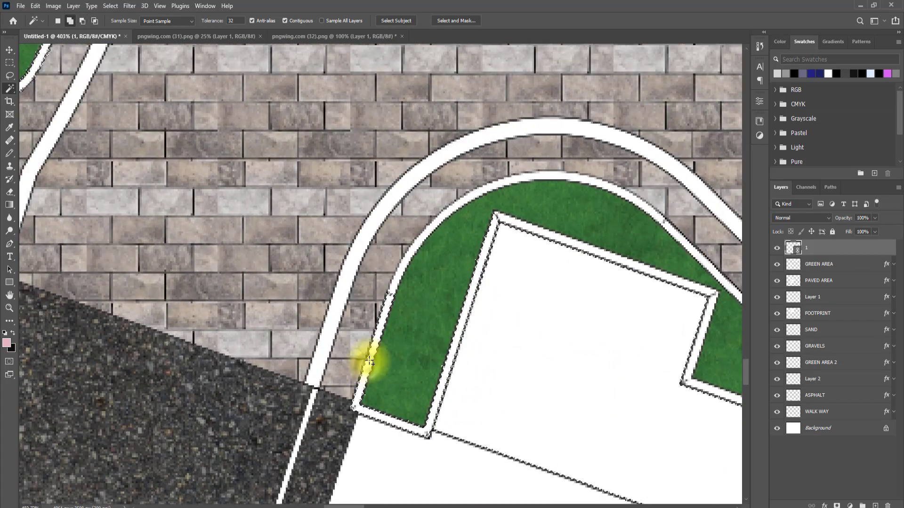
pyautogui.scroll(-8, 369, 362)
pyautogui.scroll(3, 657, 171)
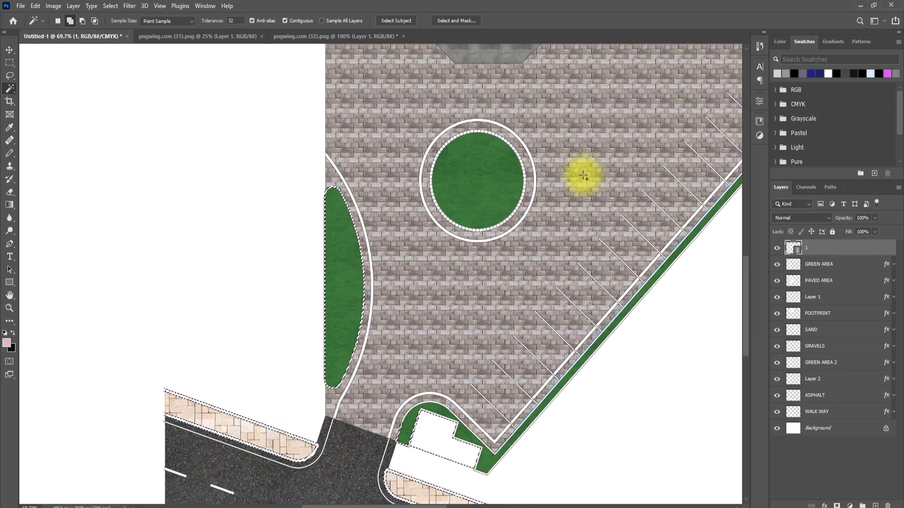
# Step: Add the white kerb of the rounded lawn between the parking bays and the curved sand area to the selection
pyautogui.scroll(2, 584, 175)
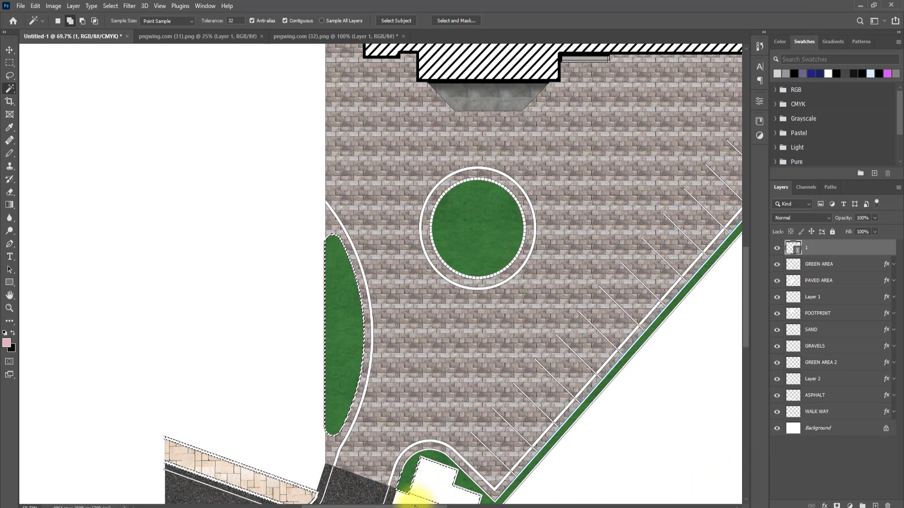
pyautogui.hscroll(5, 423, 495)
pyautogui.scroll(4, 414, 495)
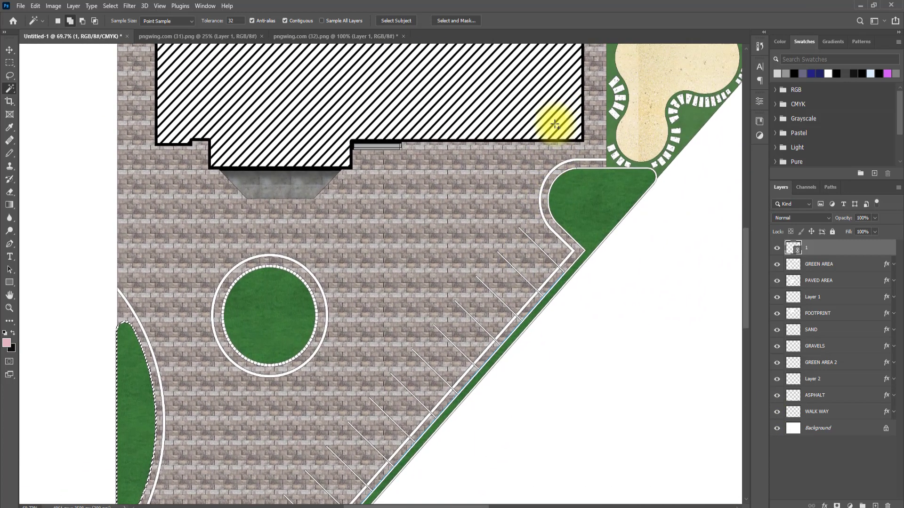
pyautogui.scroll(2, 565, 141)
pyautogui.scroll(4, 573, 183)
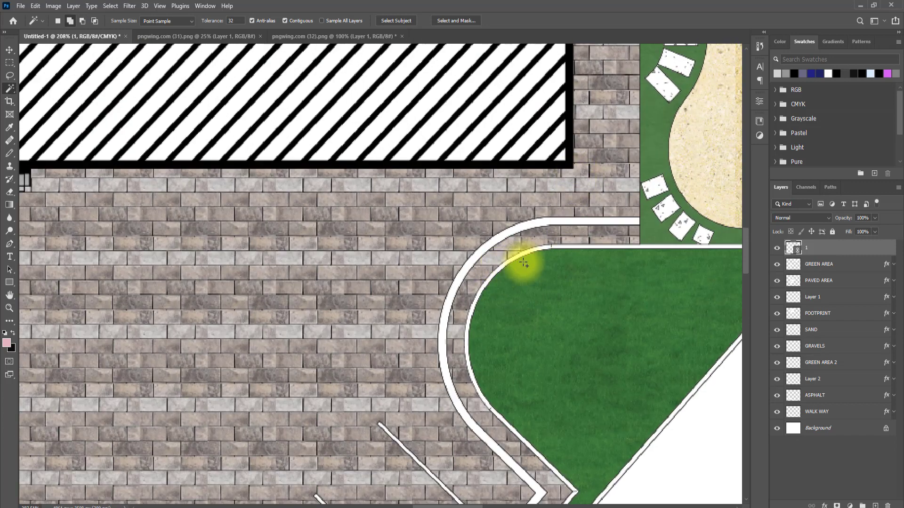
pyautogui.scroll(1, 524, 264)
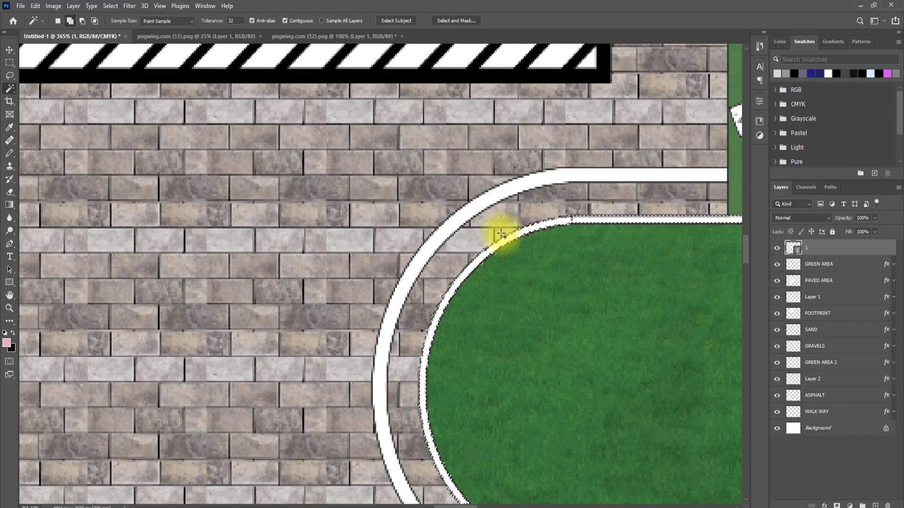
# Step: Add the white borders of the L-shaped green strip beside the football pitch and of the patterned courtyard garden beds to the selection
pyautogui.scroll(-8, 501, 234)
pyautogui.scroll(5, 379, 196)
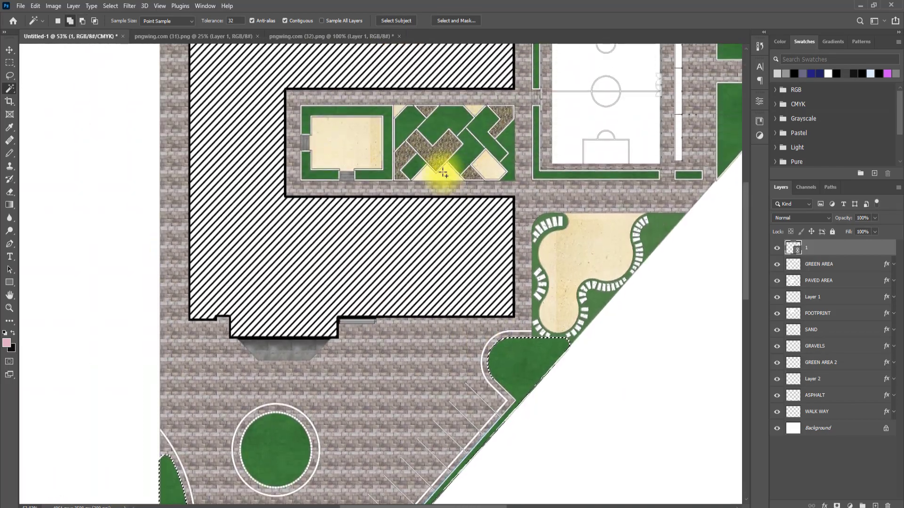
pyautogui.scroll(1, 442, 173)
pyautogui.scroll(5, 373, 177)
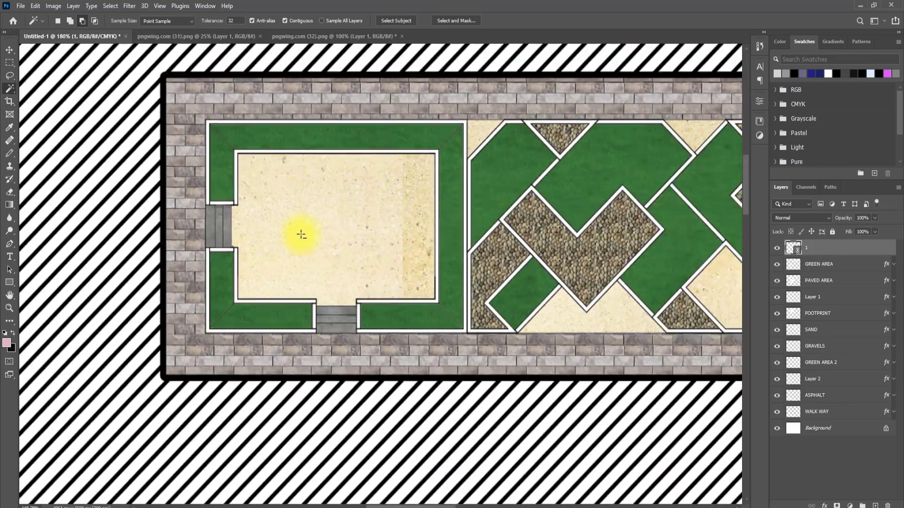
pyautogui.scroll(-5, 302, 234)
pyautogui.scroll(6, 531, 272)
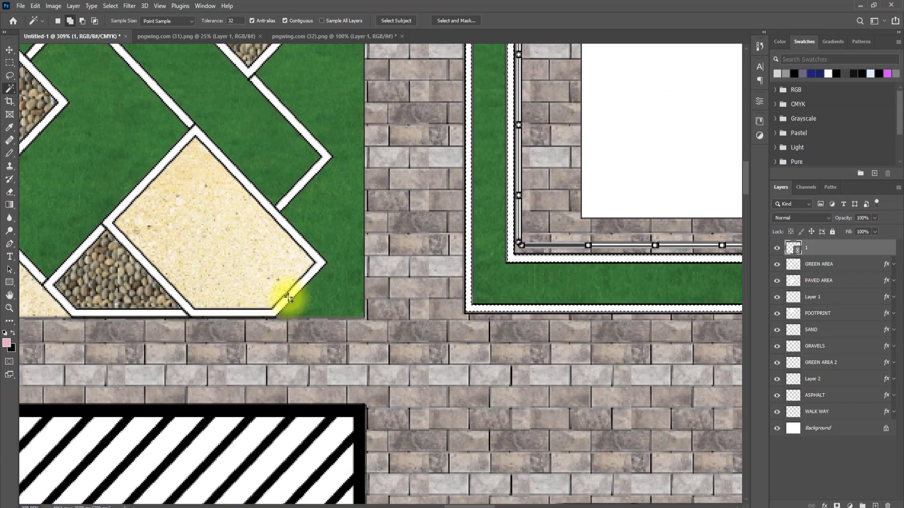
pyautogui.scroll(-4, 275, 202)
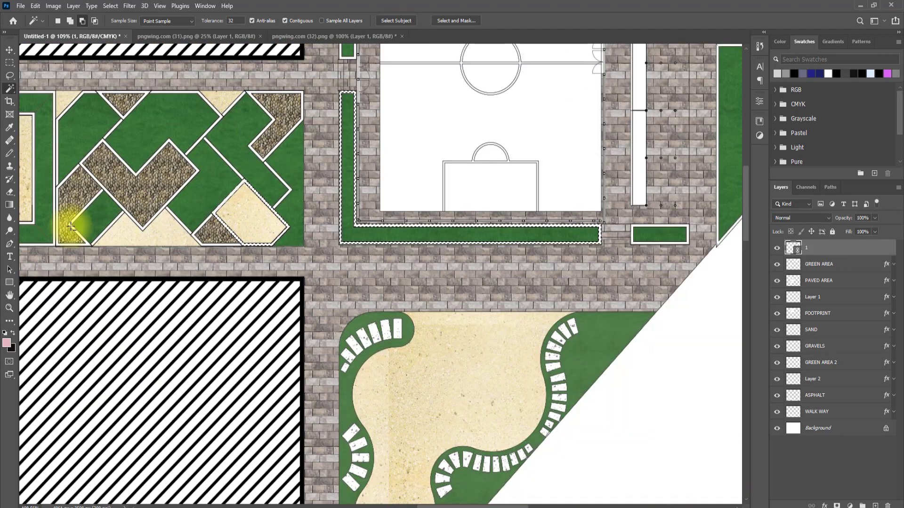
# Step: Add the white kerbs of the green strips enclosing the rectangular courtyard sand area to the selection
pyautogui.moveTo(473, 507); pyautogui.dragTo(371, 506)
pyautogui.scroll(4, 483, 211)
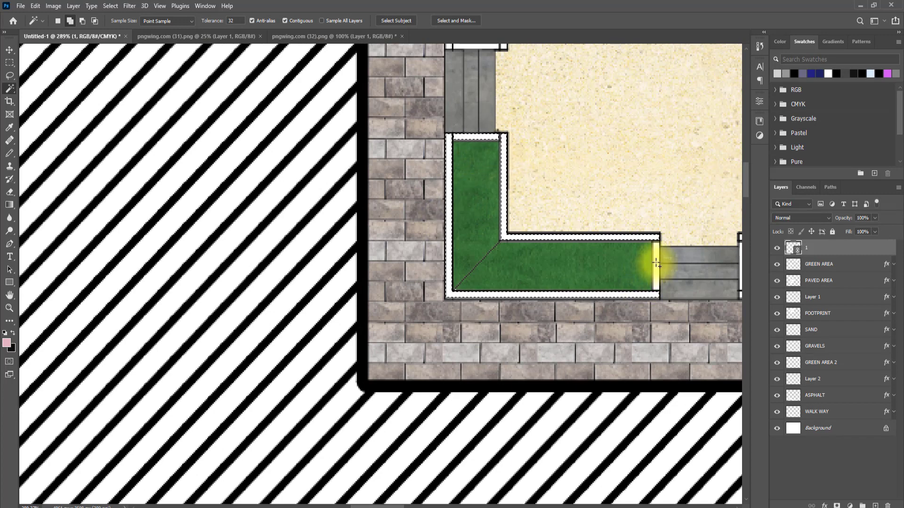
pyautogui.scroll(-4, 528, 258)
pyautogui.scroll(4, 641, 261)
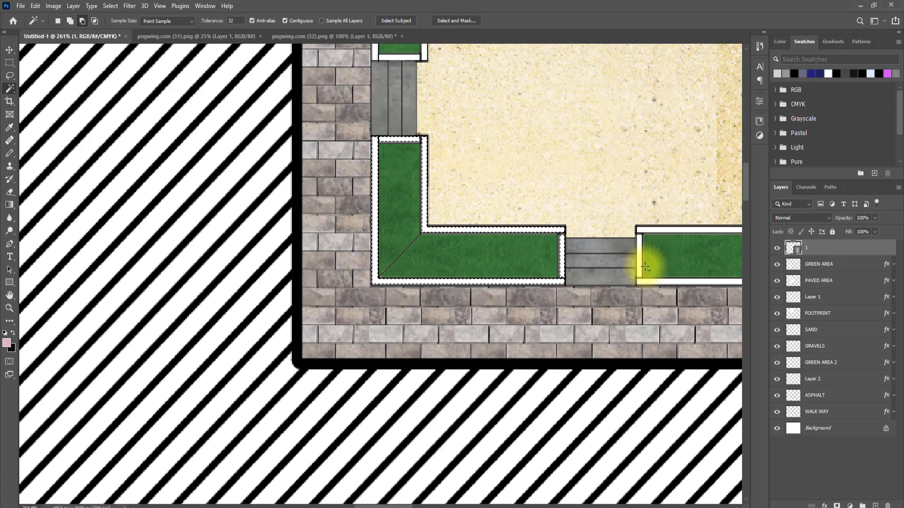
pyautogui.click(662, 213)
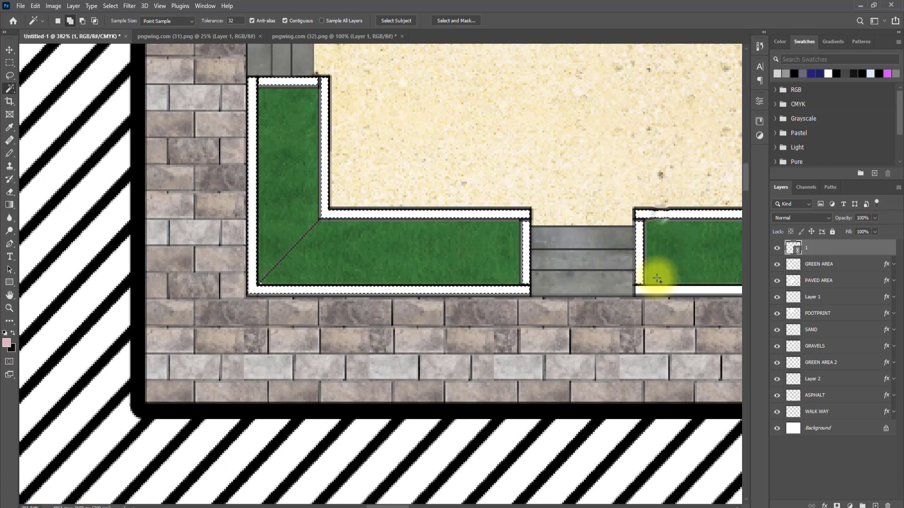
pyautogui.scroll(-6, 529, 258)
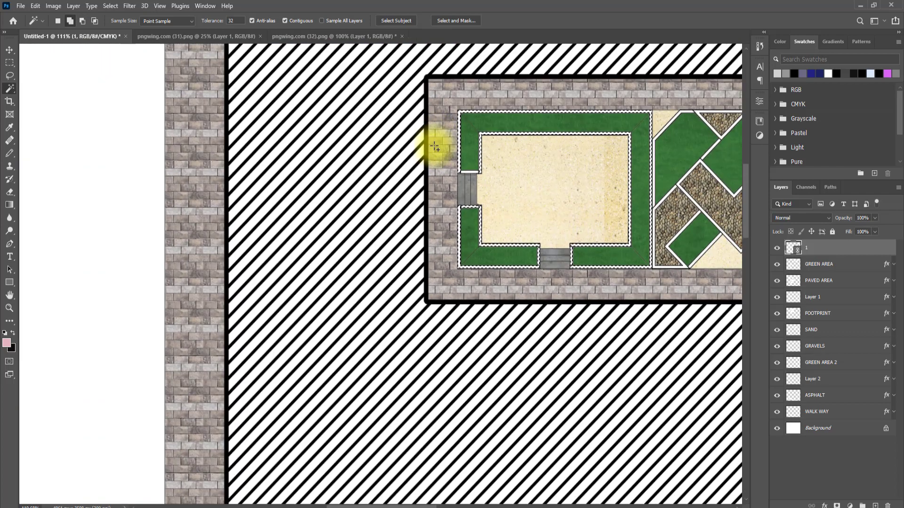
# Step: Add the white kerbs of the long lawn along the upper site boundary and of the triangular lawn beside the football pitch to the selection
pyautogui.scroll(5, 466, 263)
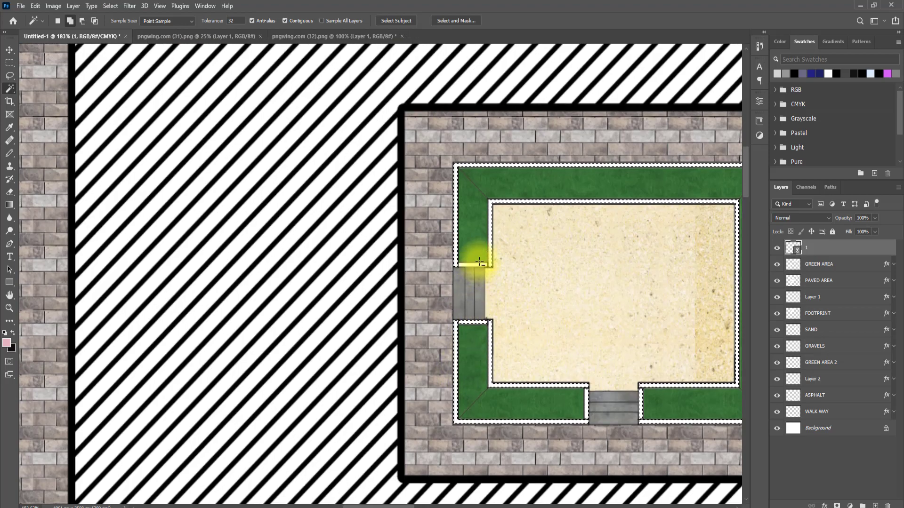
pyautogui.scroll(-12, 477, 254)
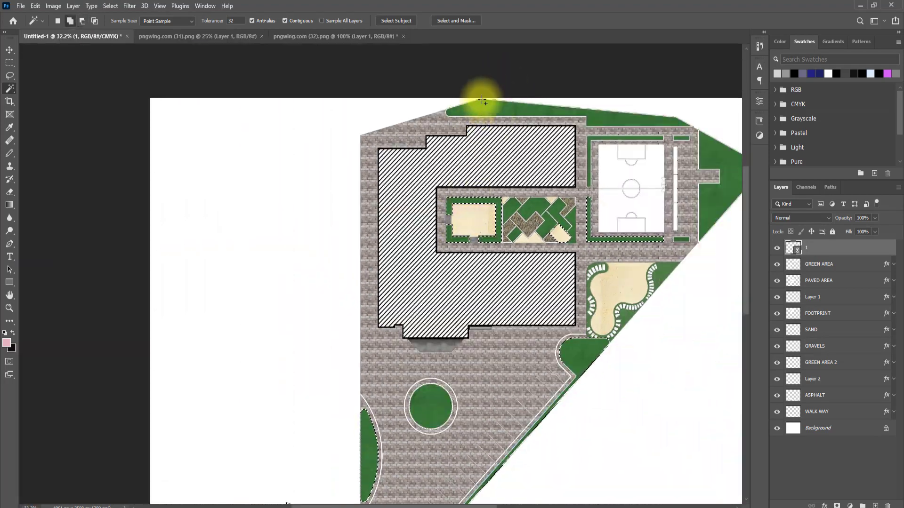
pyautogui.scroll(12, 483, 100)
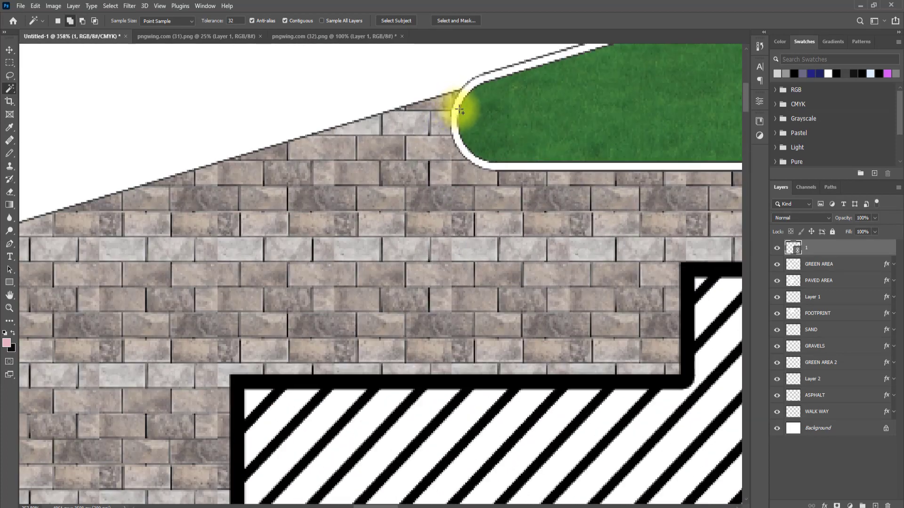
pyautogui.scroll(-12, 448, 114)
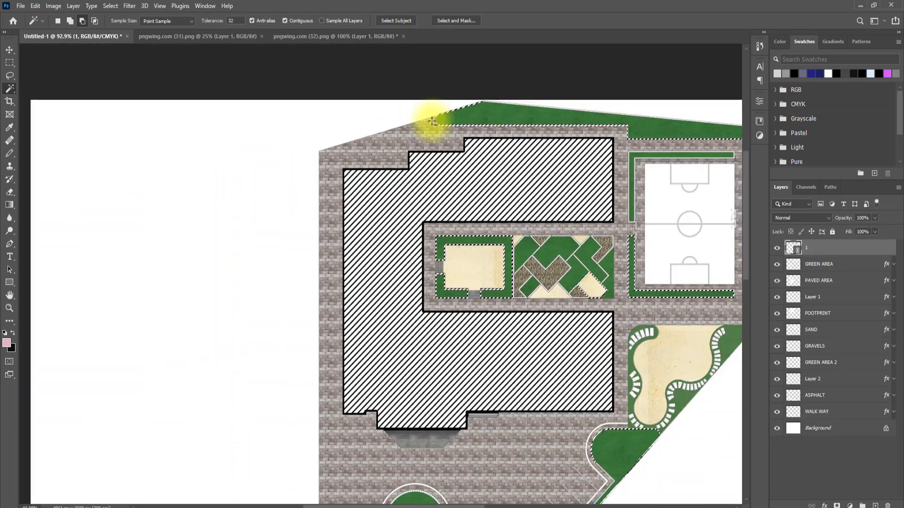
pyautogui.scroll(12, 636, 169)
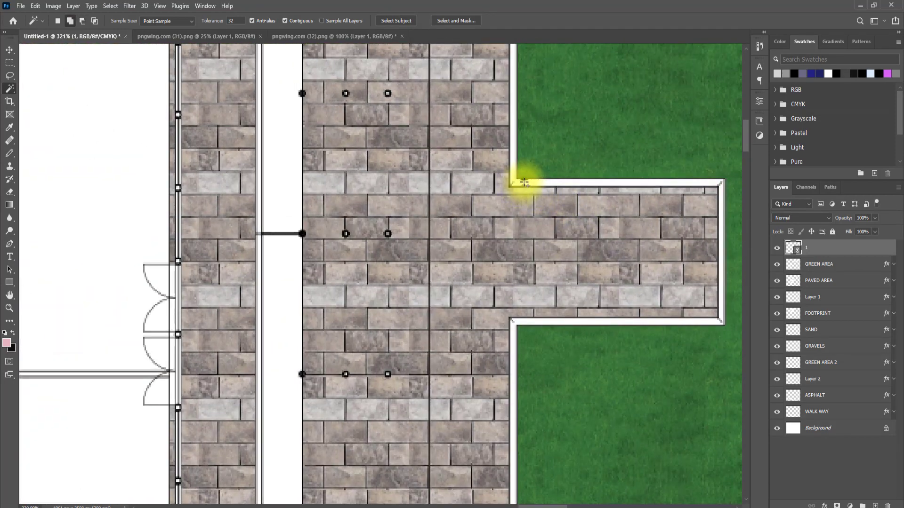
pyautogui.scroll(-10, 524, 183)
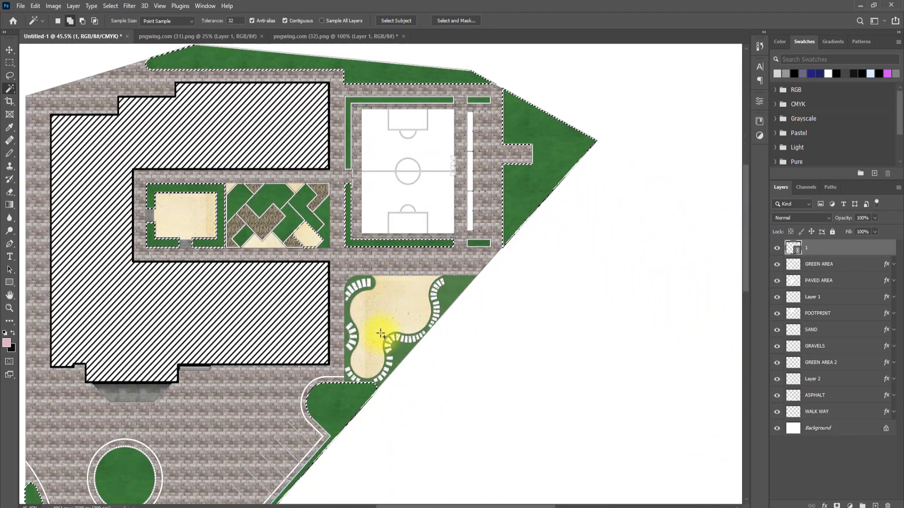
# Step: Copy the selected kerb areas from the Background layer to a new layer
pyautogui.scroll(-6, 353, 335)
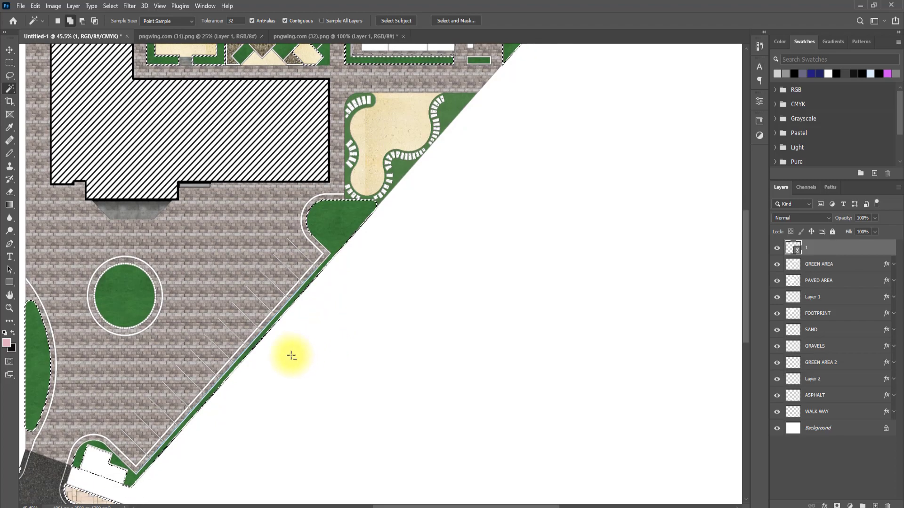
pyautogui.scroll(-3, 176, 369)
pyautogui.scroll(5, 179, 323)
pyautogui.scroll(-1, 231, 308)
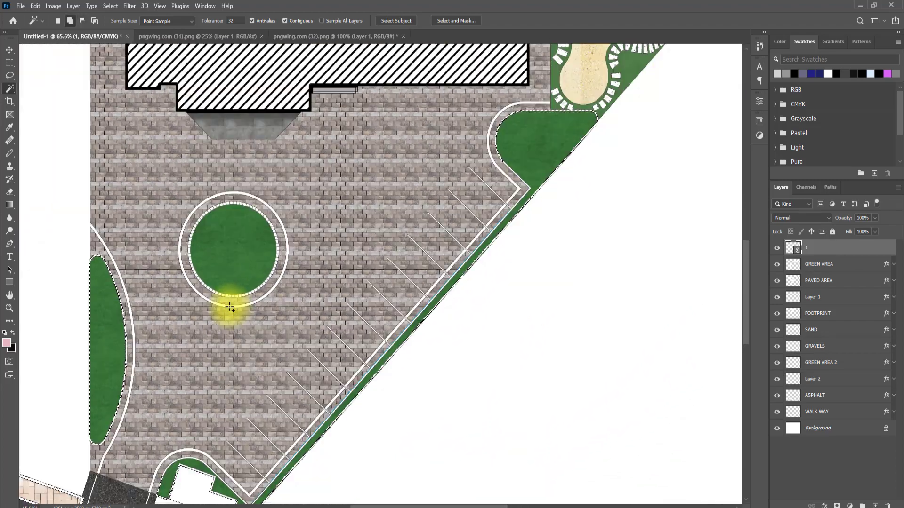
pyautogui.scroll(-4, 161, 423)
pyautogui.scroll(5, 180, 388)
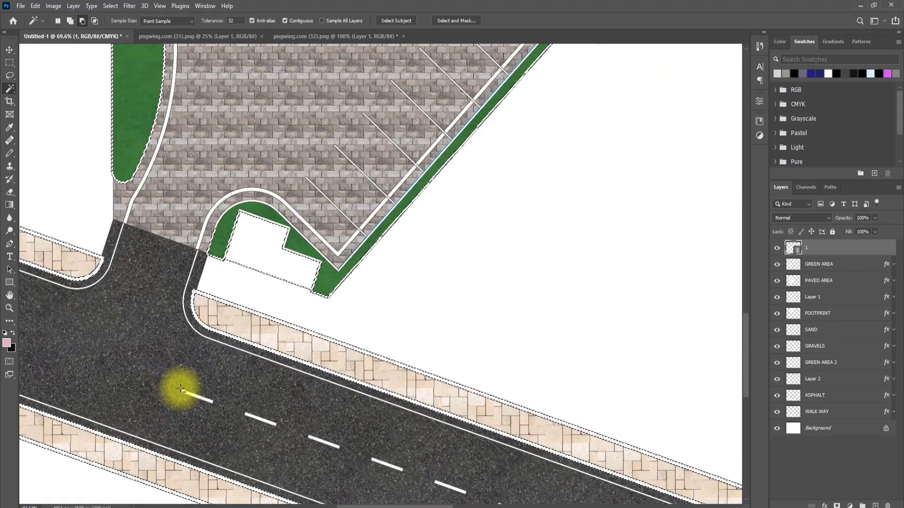
pyautogui.scroll(2, 180, 388)
pyautogui.click(816, 429)
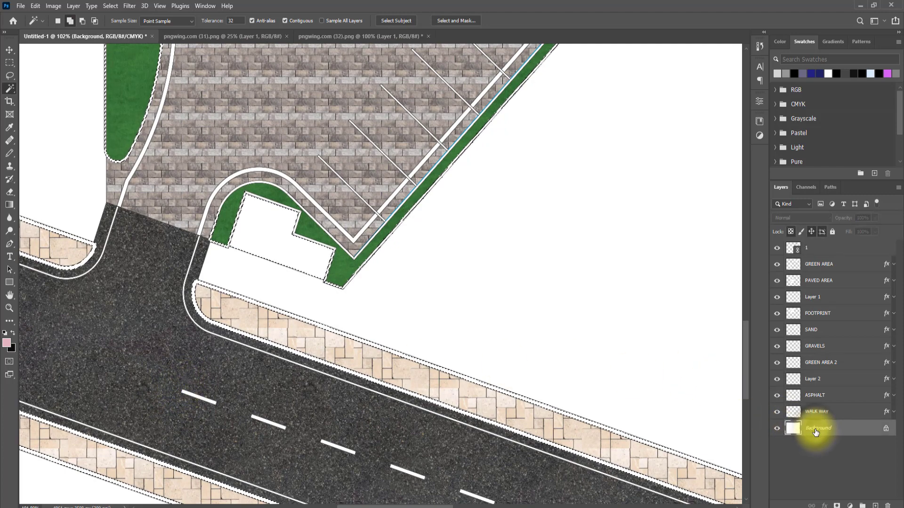
pyautogui.rightClick(293, 317)
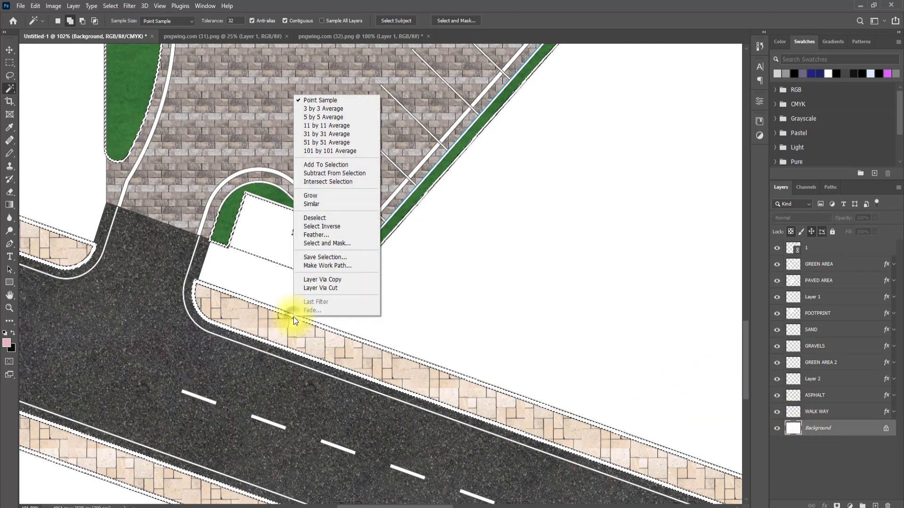
pyautogui.click(349, 279)
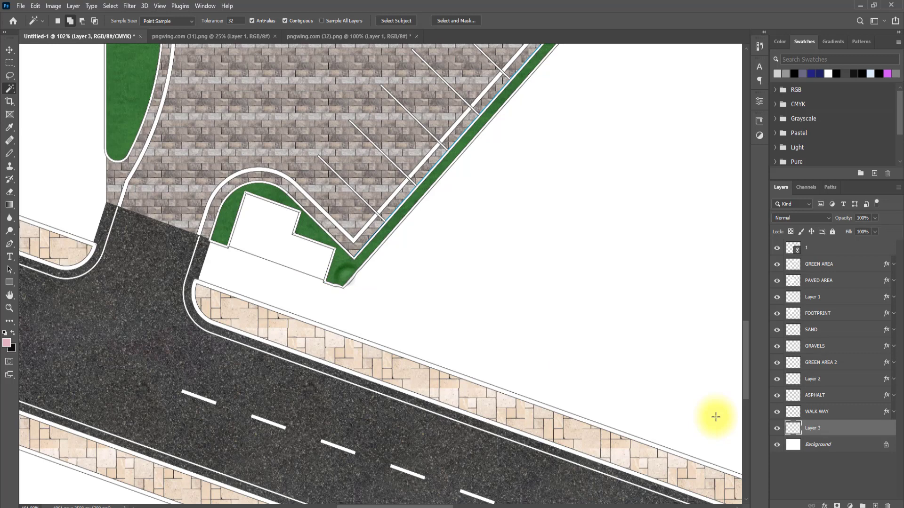
# Step: Give the copied kerb layer a light grey Color Overlay at 40% opacity
pyautogui.doubleClick(846, 431)
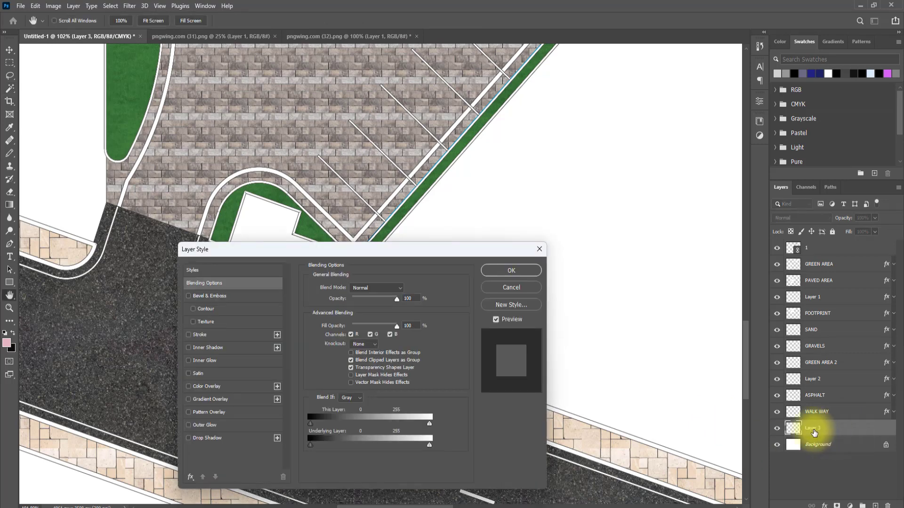
pyautogui.click(189, 386)
pyautogui.click(211, 386)
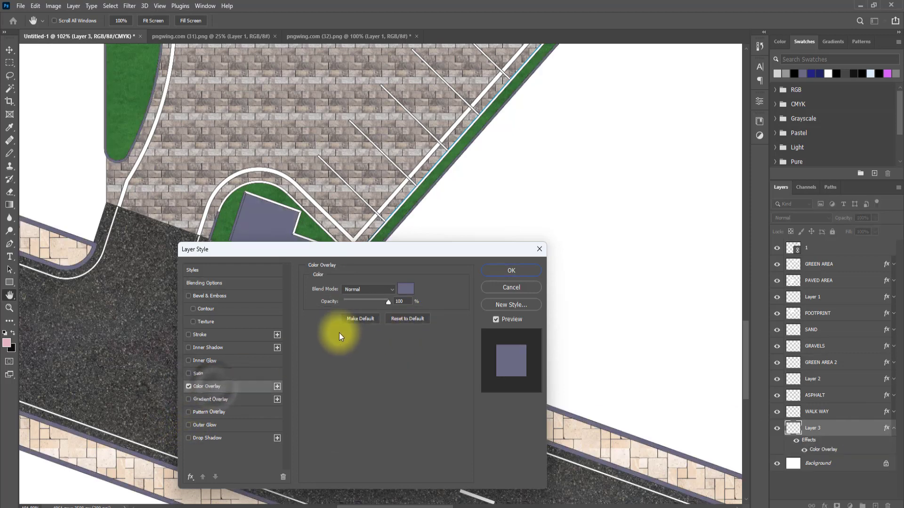
pyautogui.click(405, 289)
pyautogui.moveTo(525, 247); pyautogui.dragTo(496, 213)
pyautogui.click(720, 170)
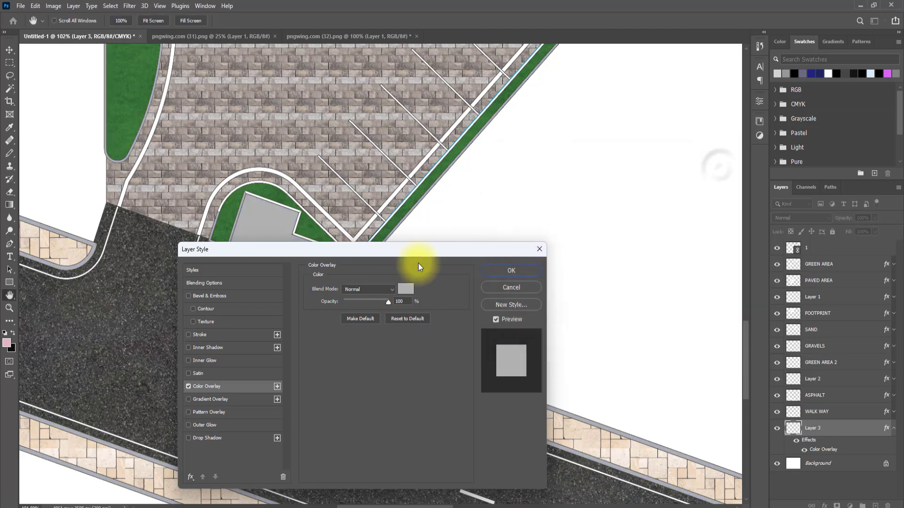
pyautogui.doubleClick(406, 300)
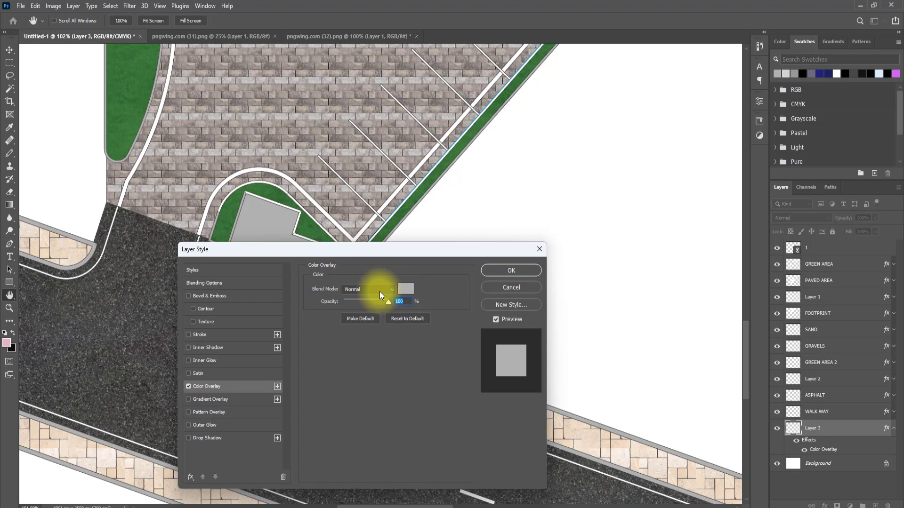
pyautogui.write('4')
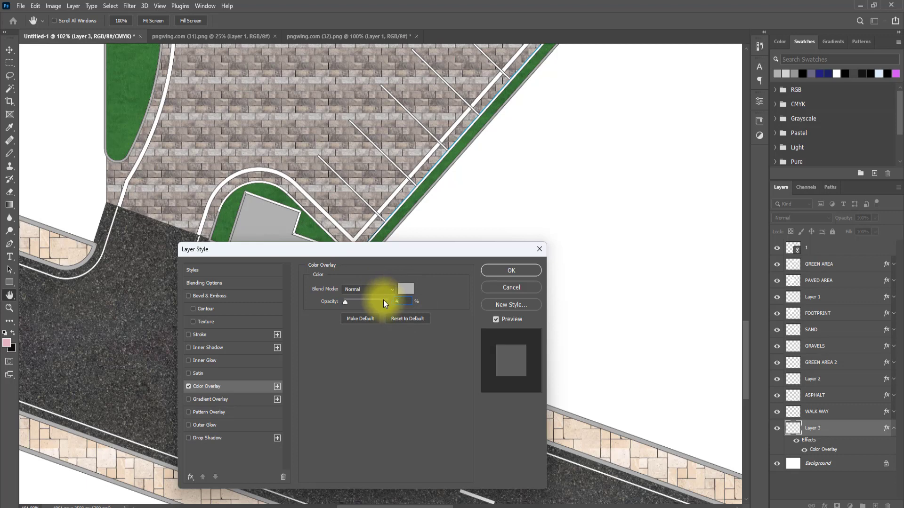
pyautogui.write('0')
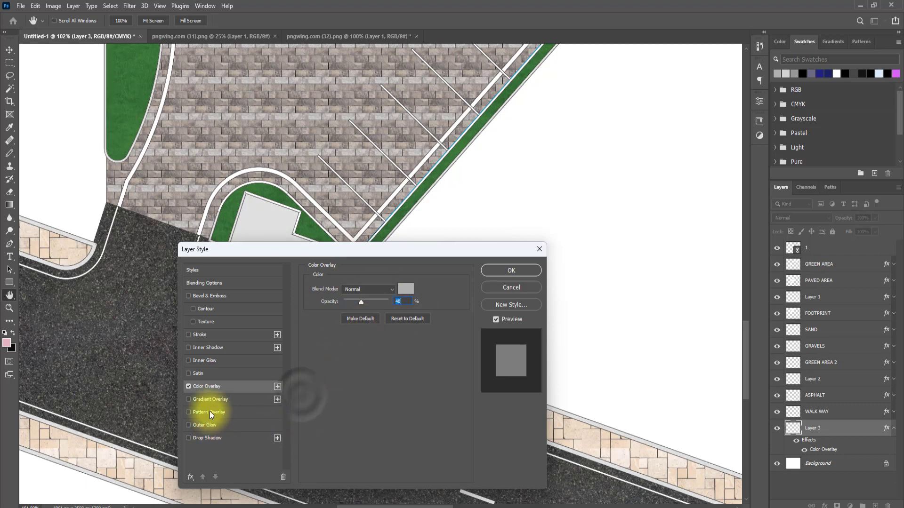
# Step: Add a Drop Shadow to the kerb layer with a 4 px distance, 11% spread and a reduced size, and apply the layer style
pyautogui.click(196, 438)
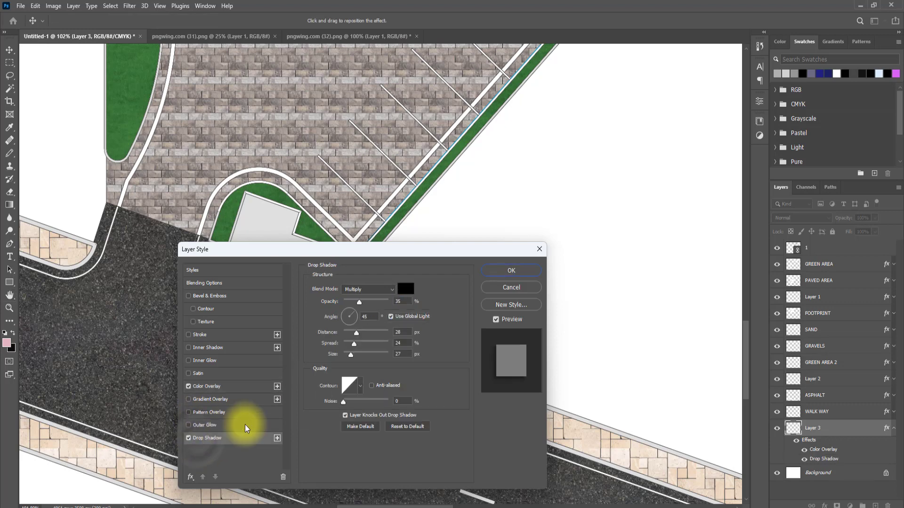
pyautogui.click(363, 333)
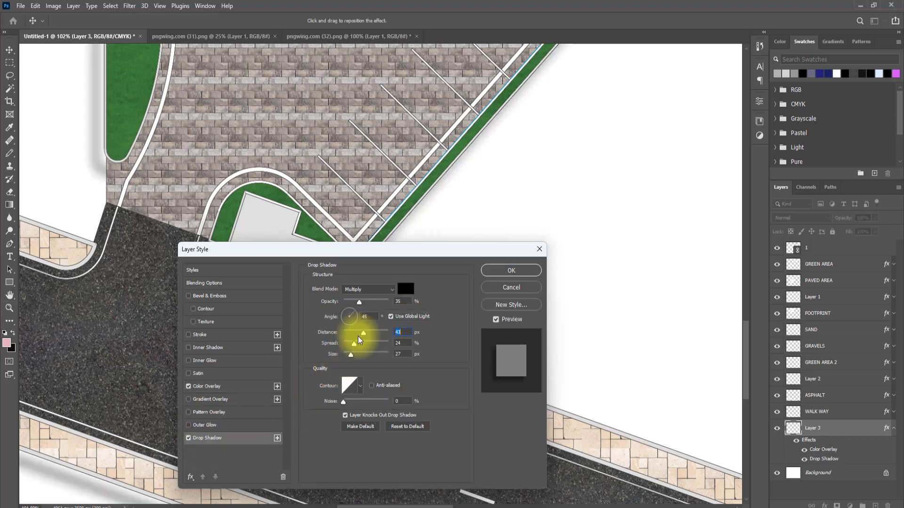
pyautogui.write('10')
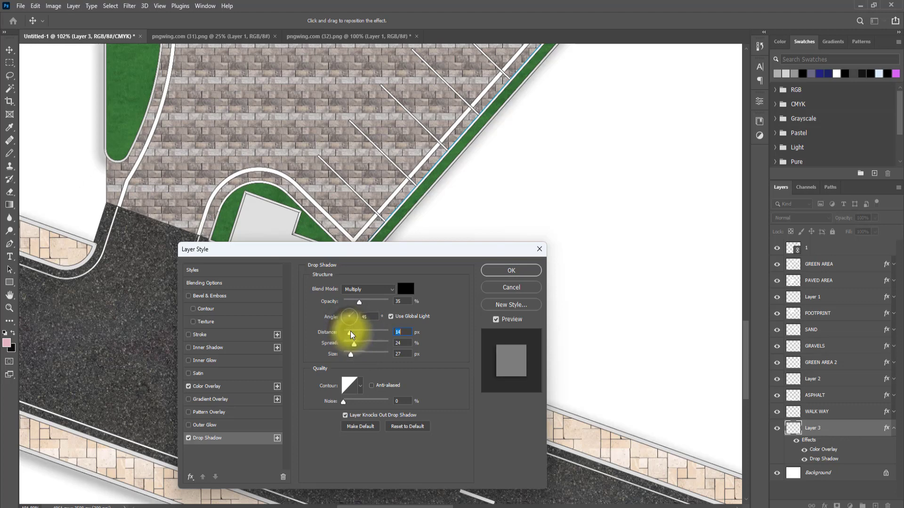
pyautogui.click(344, 332)
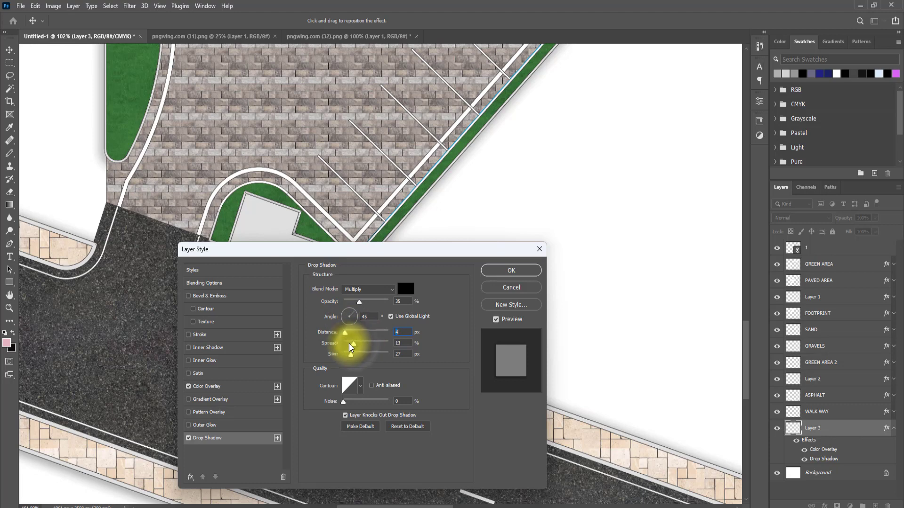
pyautogui.moveTo(351, 347); pyautogui.dragTo(354, 349)
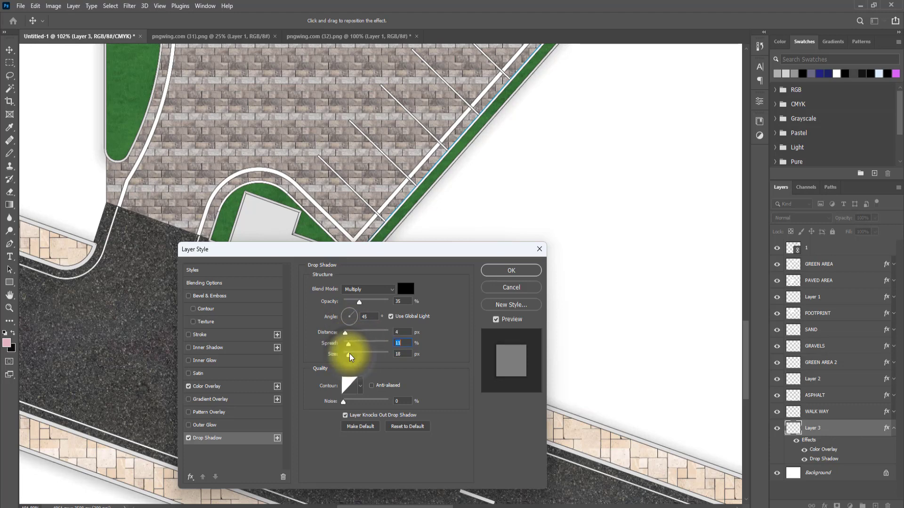
pyautogui.moveTo(348, 357); pyautogui.dragTo(348, 354)
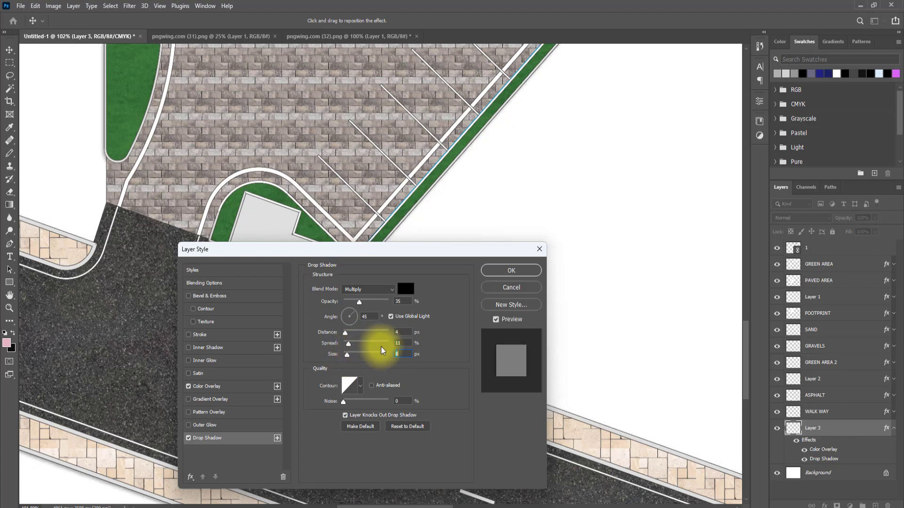
pyautogui.click(535, 271)
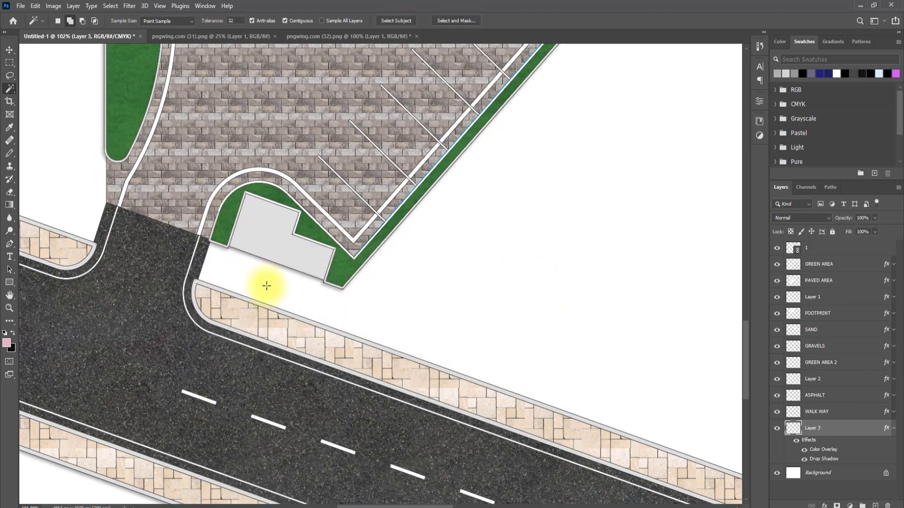
# Step: Rename the new kerb layer as KERBS and collapse its list of effects
pyautogui.scroll(-5, 268, 247)
pyautogui.scroll(-2, 343, 226)
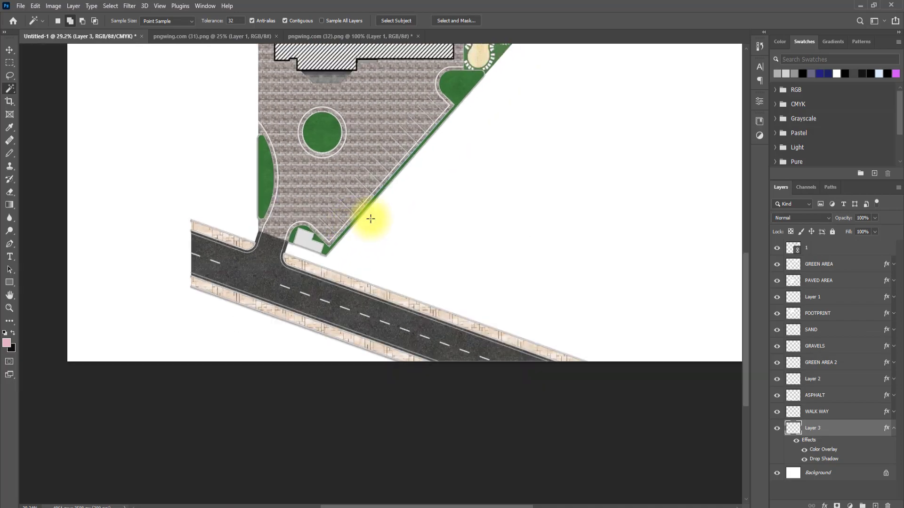
pyautogui.scroll(8, 363, 207)
pyautogui.scroll(5, 420, 135)
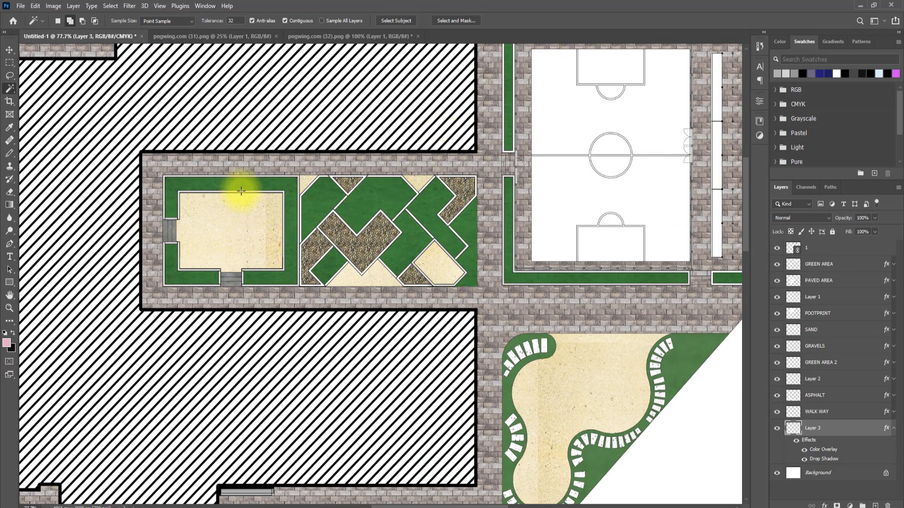
pyautogui.scroll(-4, 238, 191)
pyautogui.scroll(-3, 259, 252)
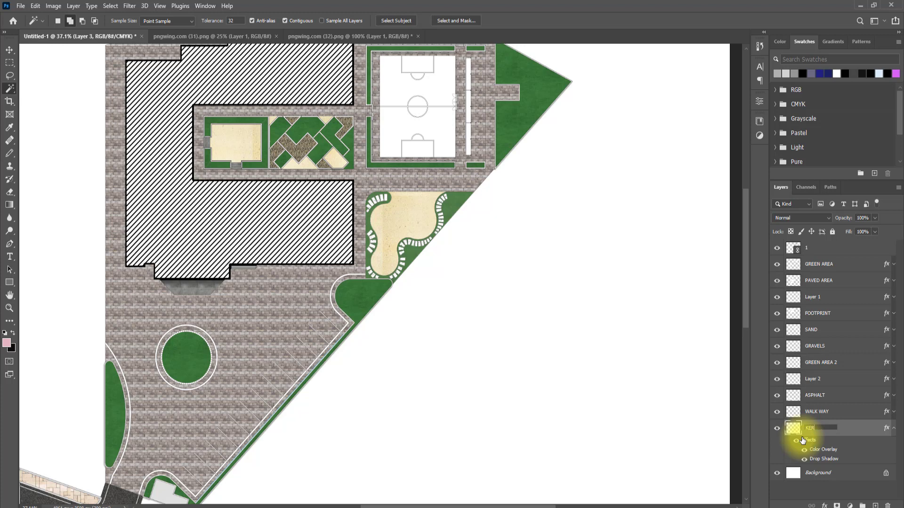
pyautogui.write('BS')
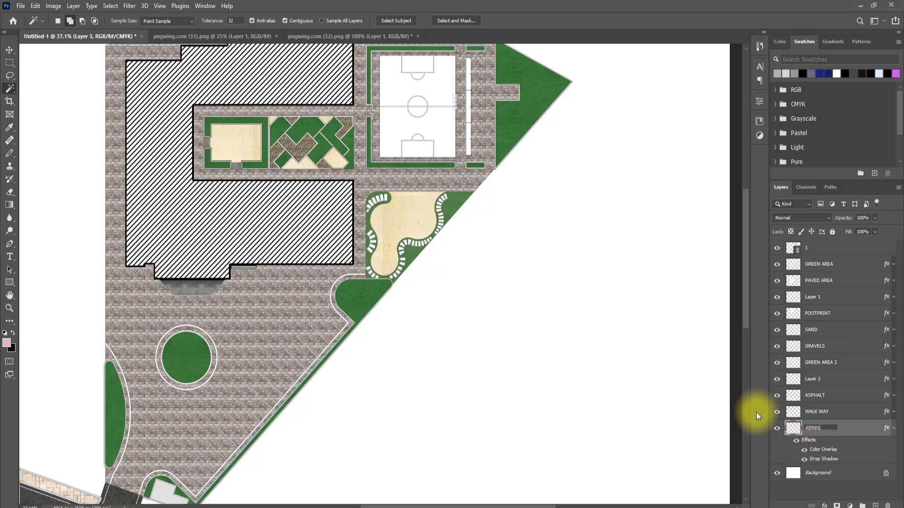
pyautogui.click(854, 490)
pyautogui.click(894, 429)
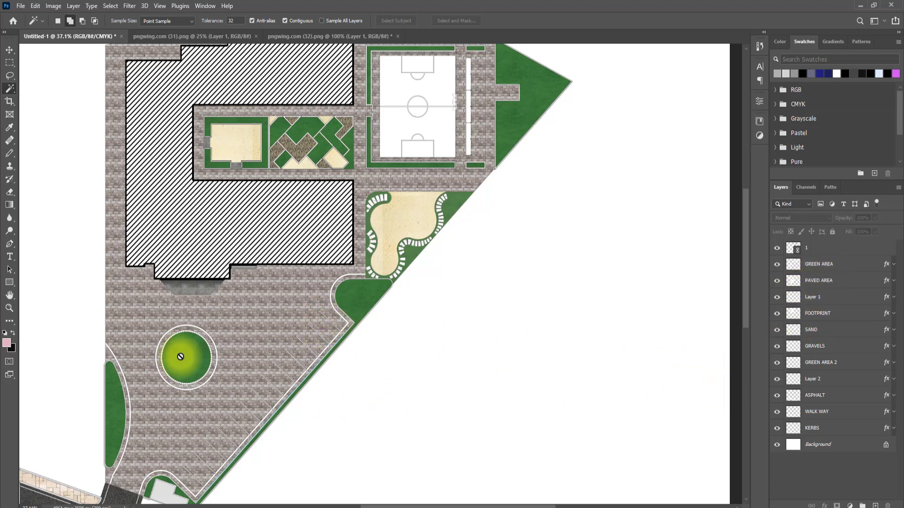
# Step: Reorder the layers below KERBS as PAVED AREA, GREEN AREA, WALK WAY and ASPHALT, directly above the Background
pyautogui.click(8, 50)
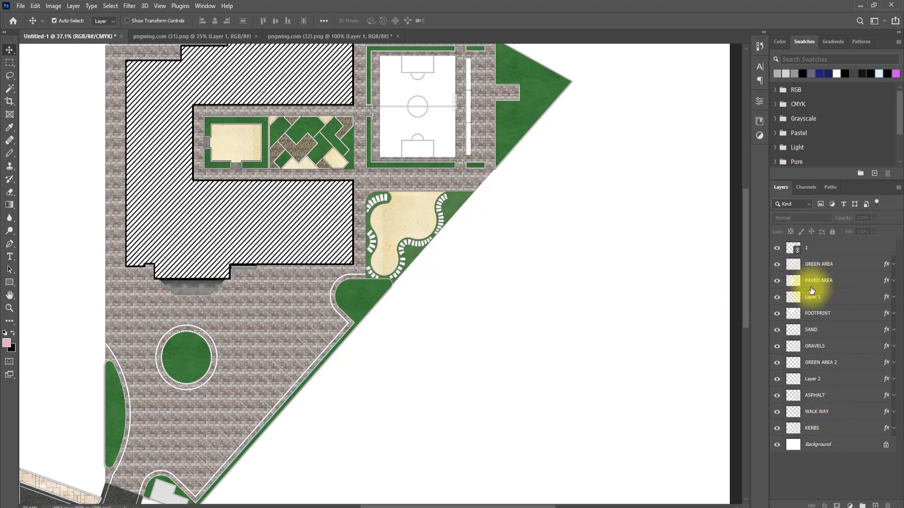
pyautogui.moveTo(814, 283); pyautogui.dragTo(817, 428)
pyautogui.moveTo(818, 268); pyautogui.dragTo(826, 438)
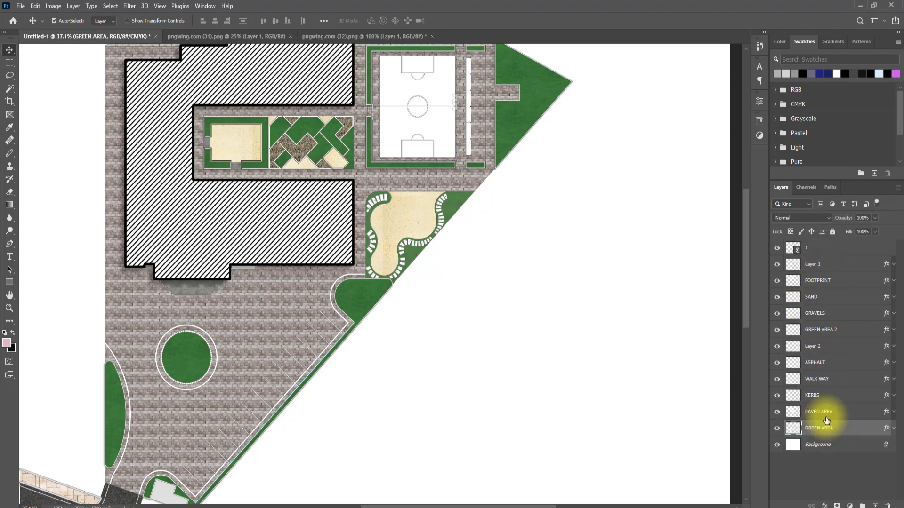
pyautogui.moveTo(813, 379); pyautogui.dragTo(816, 432)
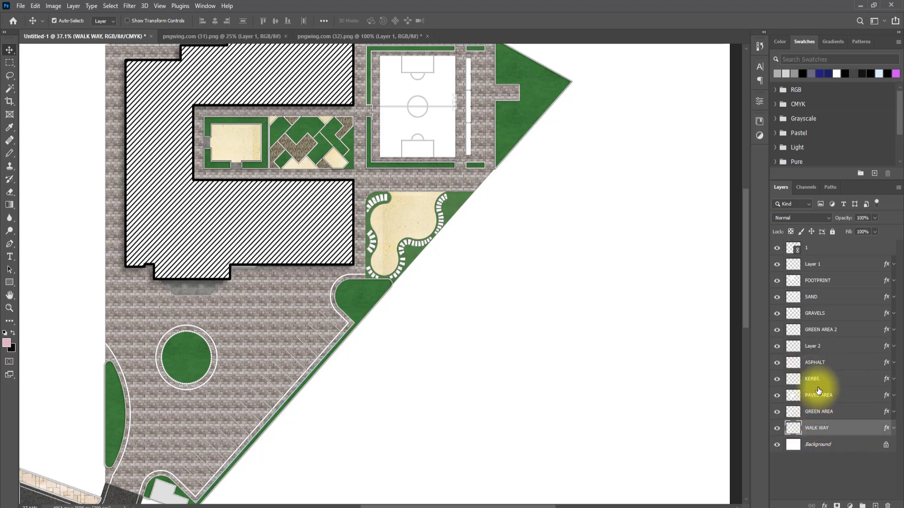
pyautogui.moveTo(818, 361); pyautogui.dragTo(817, 428)
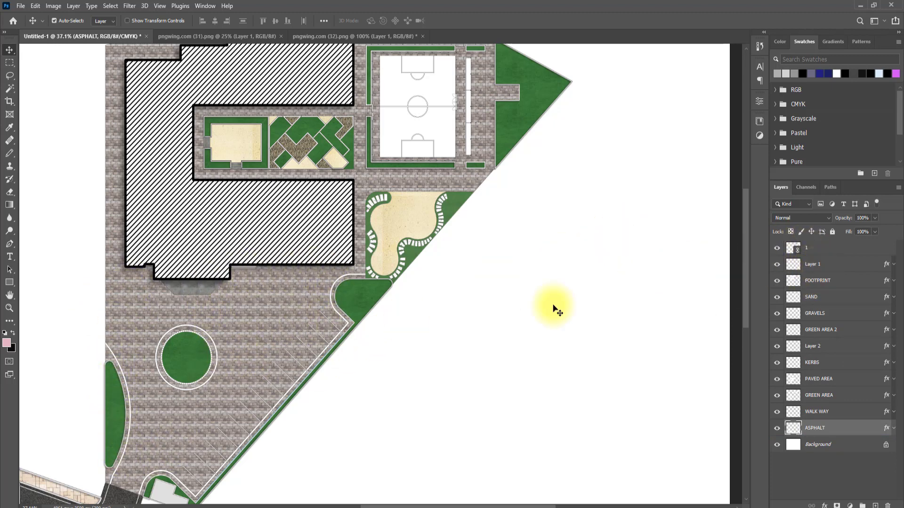
pyautogui.scroll(5, 329, 131)
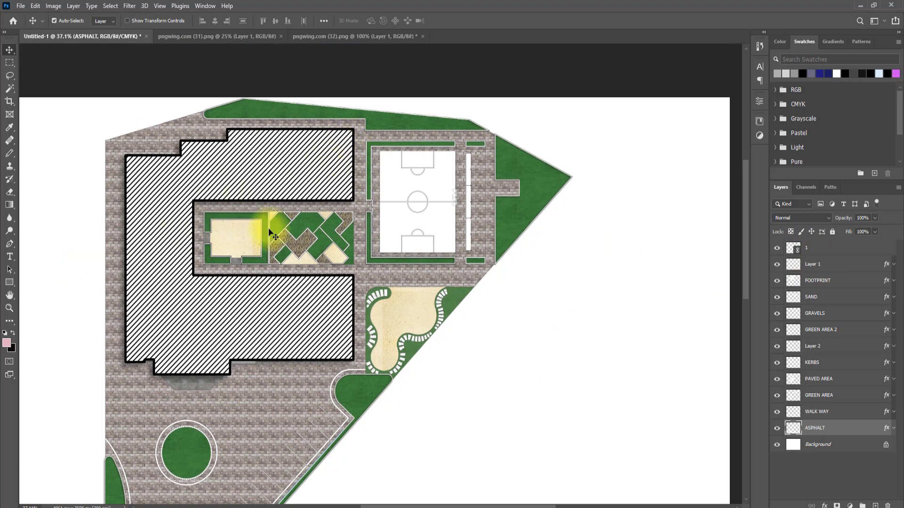
# Step: Select the empty area around the site from layer 1 with the Magic Wand and copy it from Background to a new layer
pyautogui.scroll(-5, 212, 217)
pyautogui.scroll(-7, 118, 409)
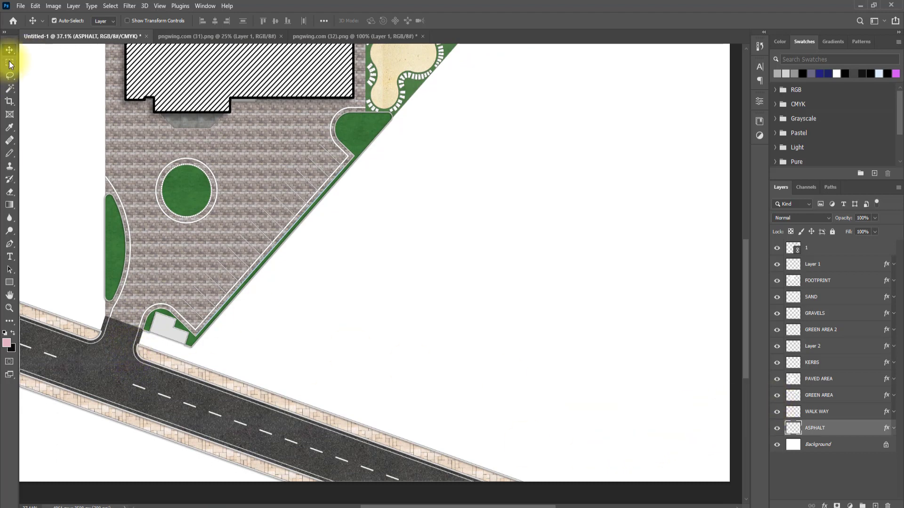
pyautogui.click(824, 248)
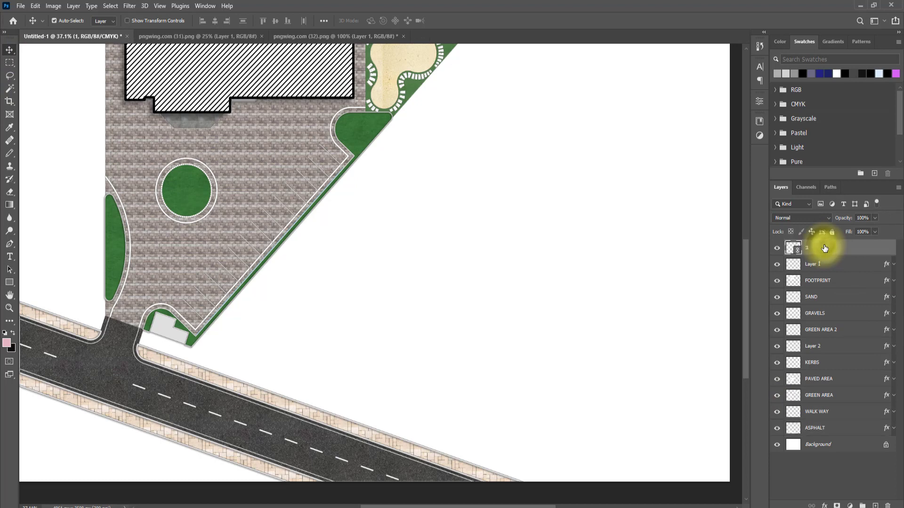
pyautogui.click(9, 90)
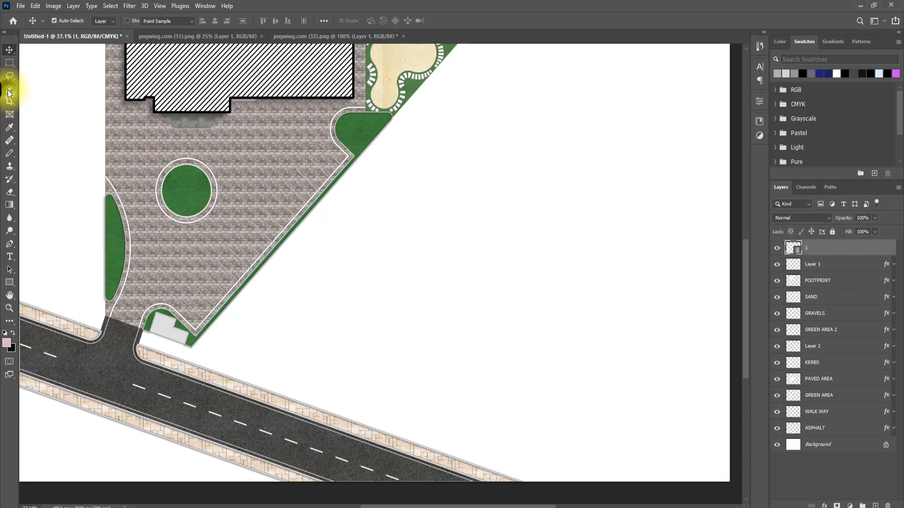
pyautogui.click(318, 302)
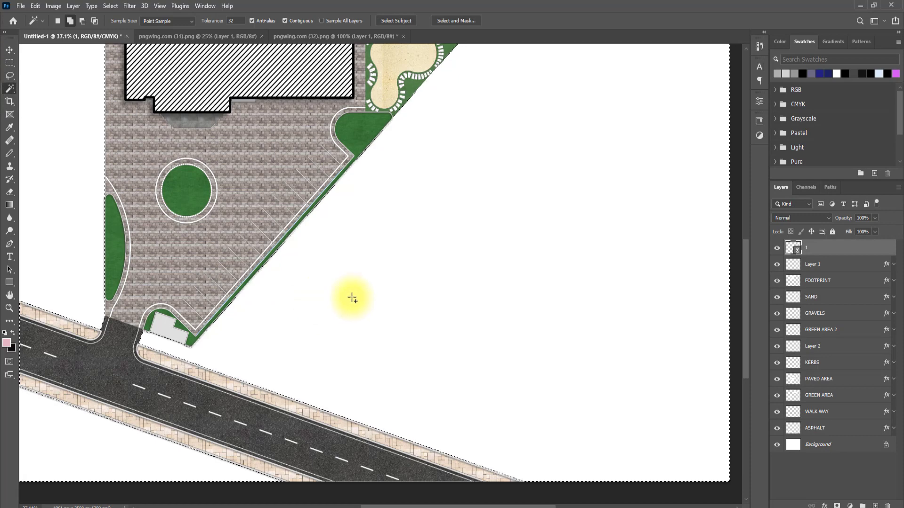
pyautogui.scroll(-5, 393, 347)
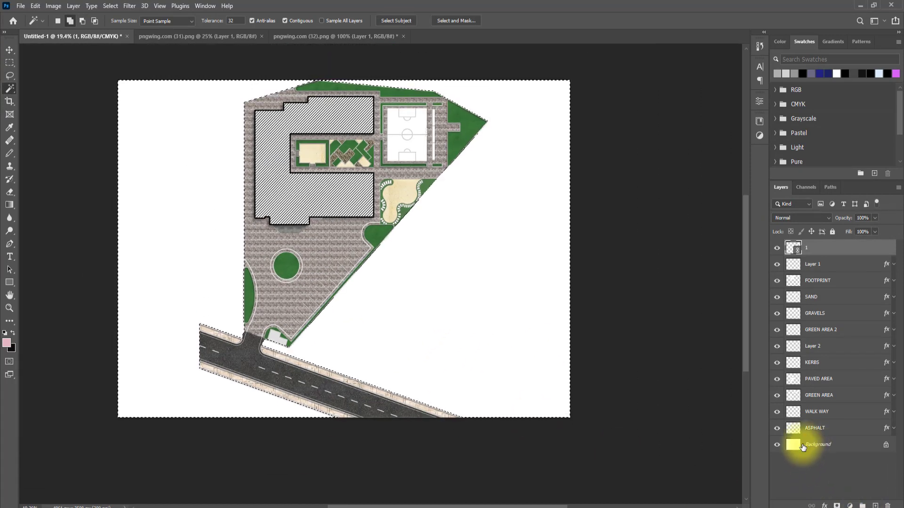
pyautogui.click(803, 446)
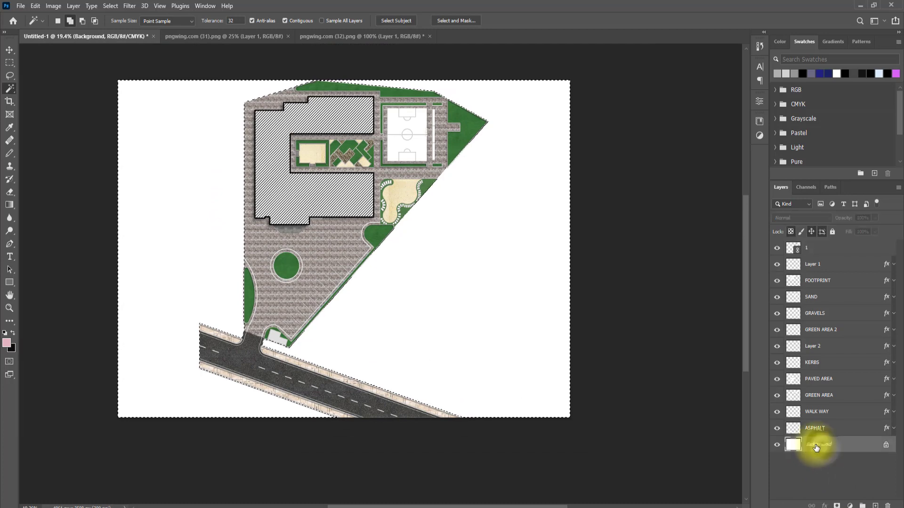
pyautogui.rightClick(405, 294)
pyautogui.click(455, 258)
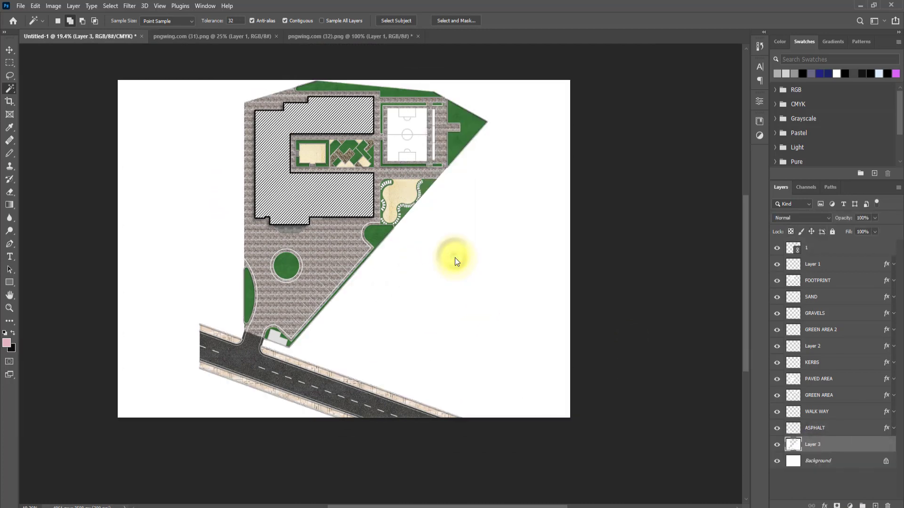
# Step: Give the new surroundings layer a Pattern Overlay with the dark green-brown ground texture at 83% scale
pyautogui.doubleClick(833, 450)
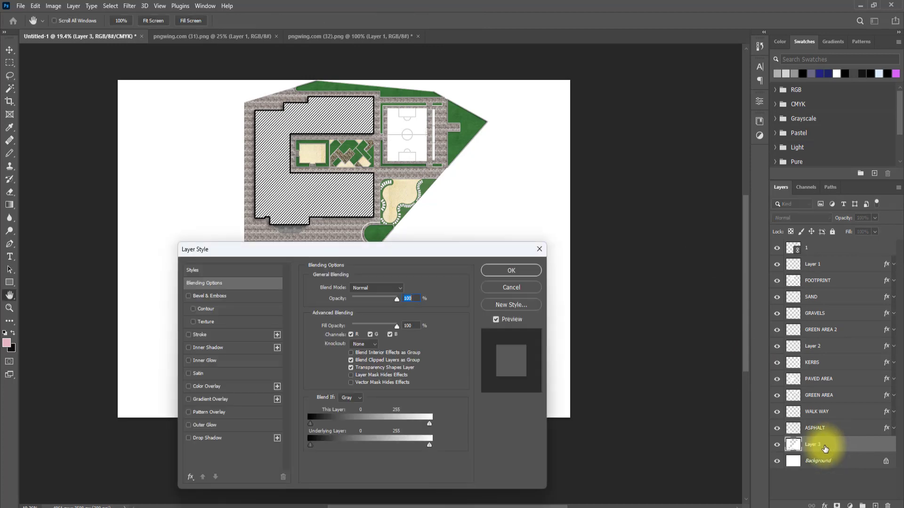
pyautogui.click(205, 412)
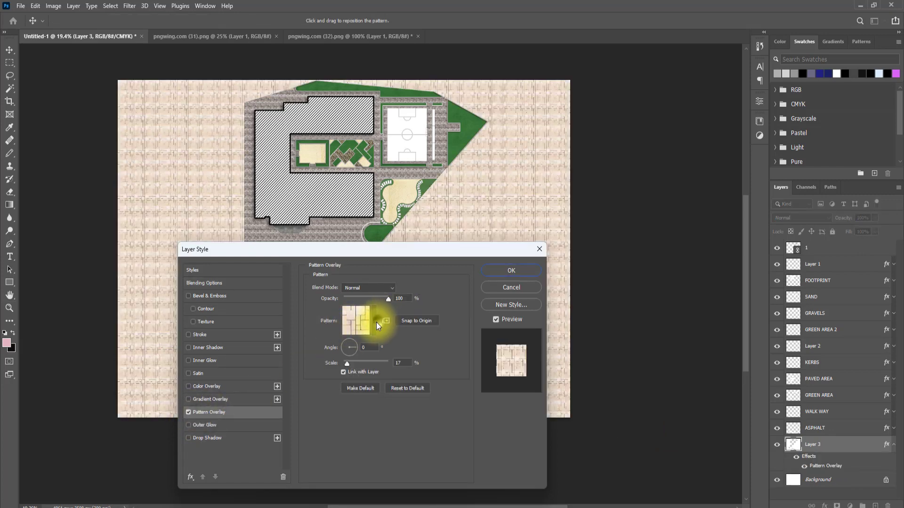
pyautogui.click(375, 322)
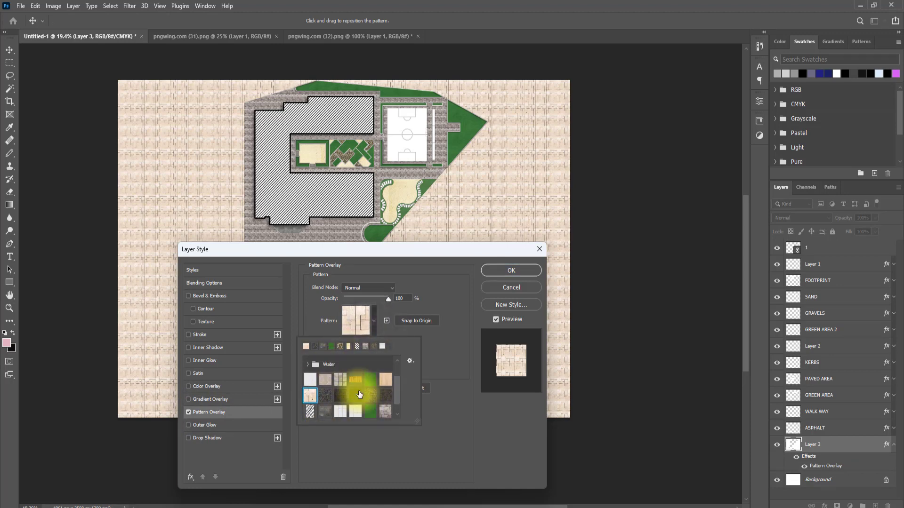
pyautogui.click(356, 395)
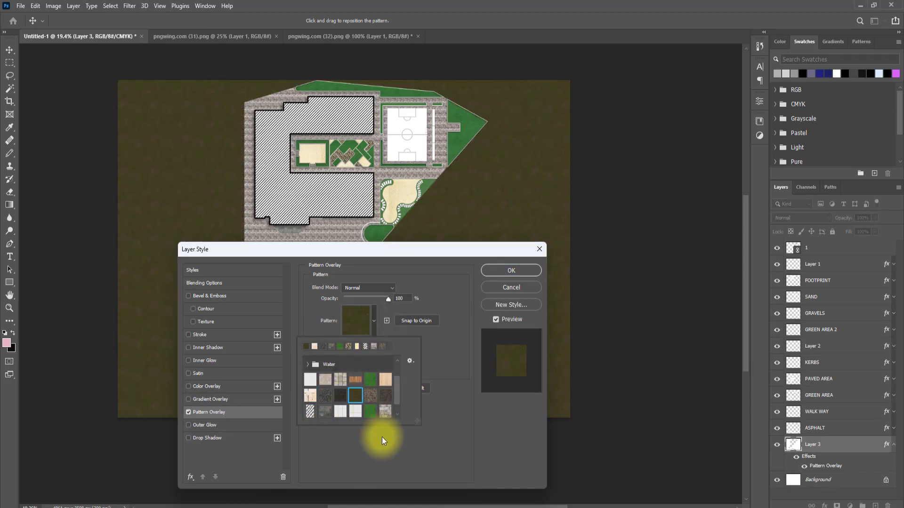
pyautogui.click(382, 437)
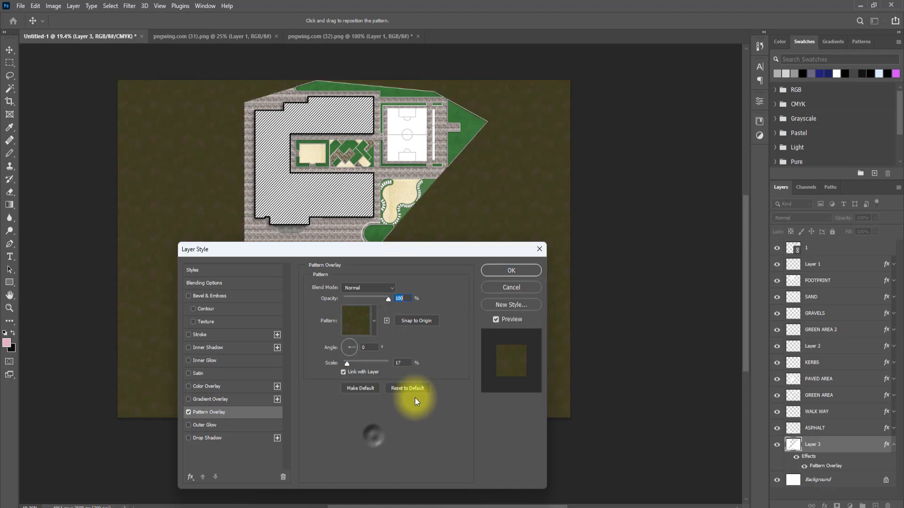
pyautogui.click(363, 364)
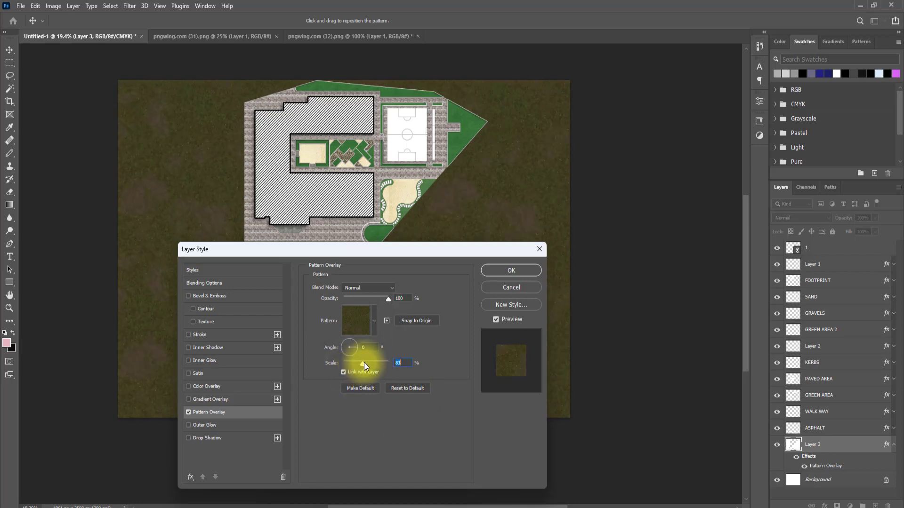
pyautogui.click(511, 272)
pyautogui.press('w')
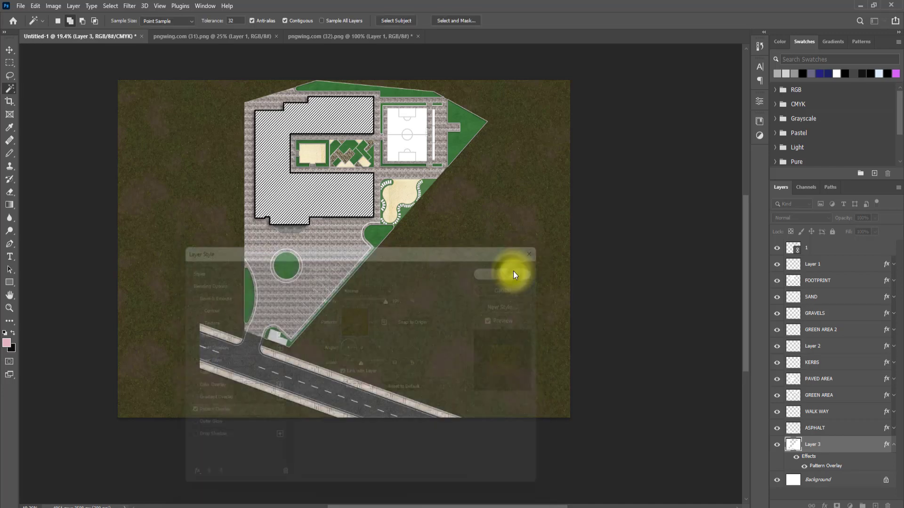
# Step: Add a grey Color Overlay at 10% opacity to the surroundings layer and apply the layer style
pyautogui.doubleClick(847, 450)
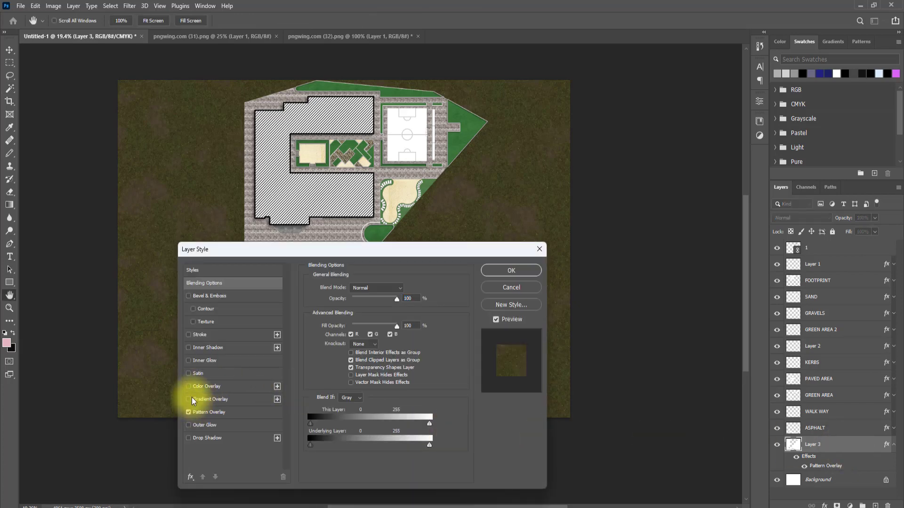
pyautogui.click(190, 397)
pyautogui.click(190, 398)
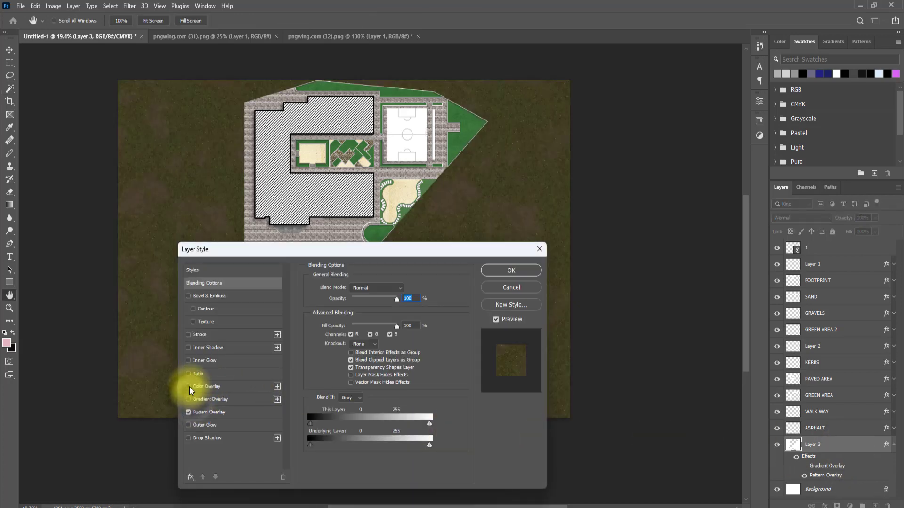
pyautogui.click(189, 387)
pyautogui.click(213, 386)
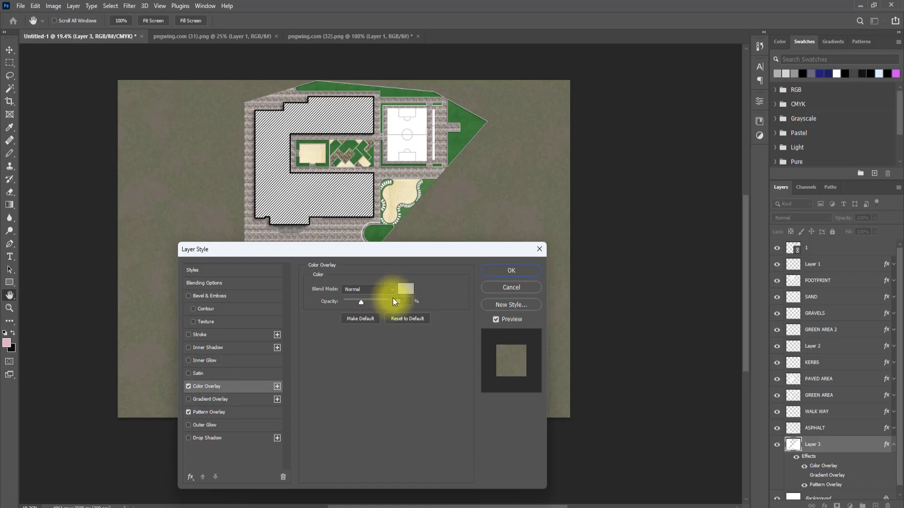
pyautogui.doubleClick(405, 302)
pyautogui.write('10')
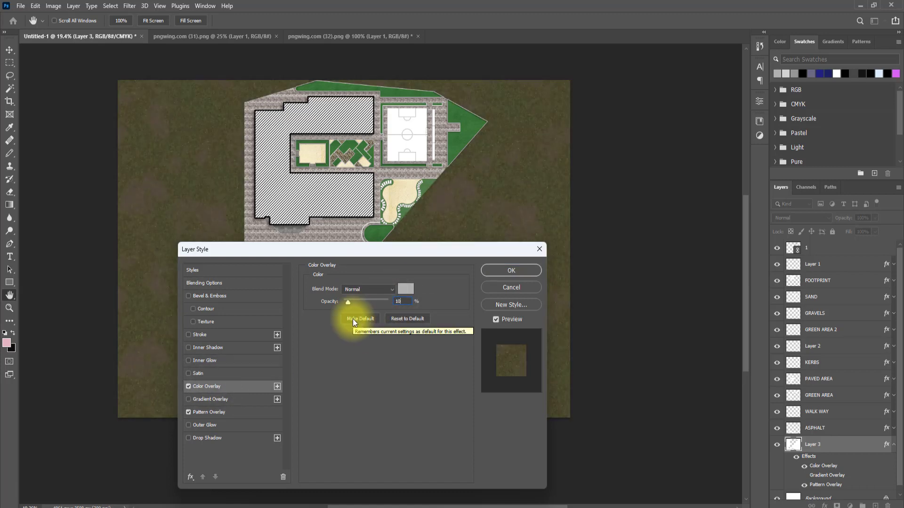
pyautogui.click(518, 269)
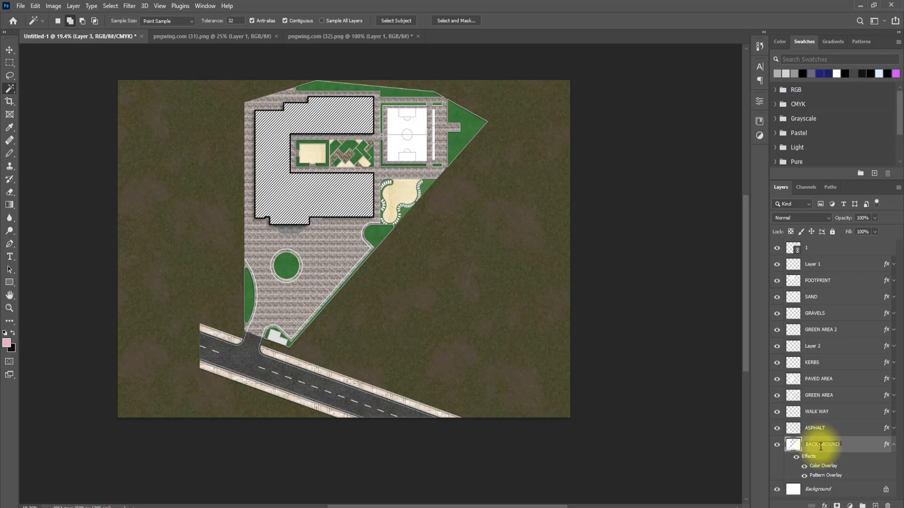
# Step: Rename the textured surroundings layer as BACK GROUND and collapse its list of effects
pyautogui.click(888, 454)
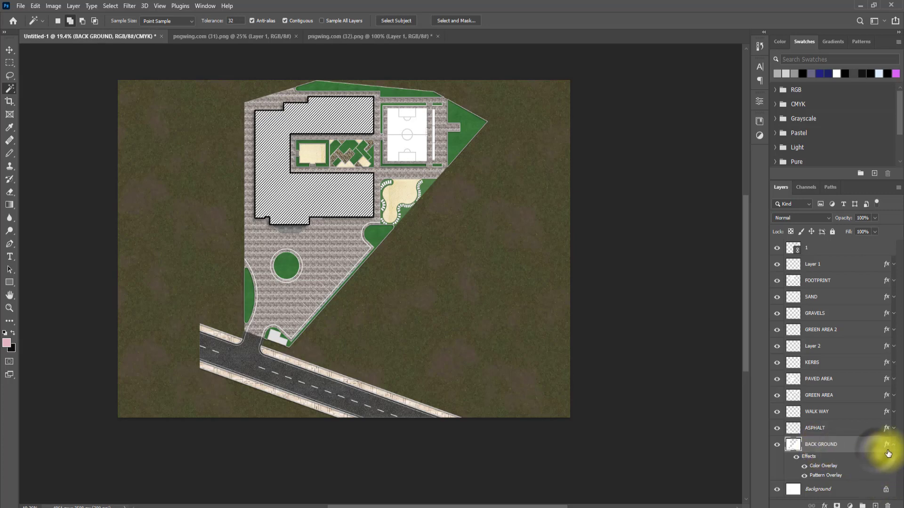
pyautogui.click(894, 445)
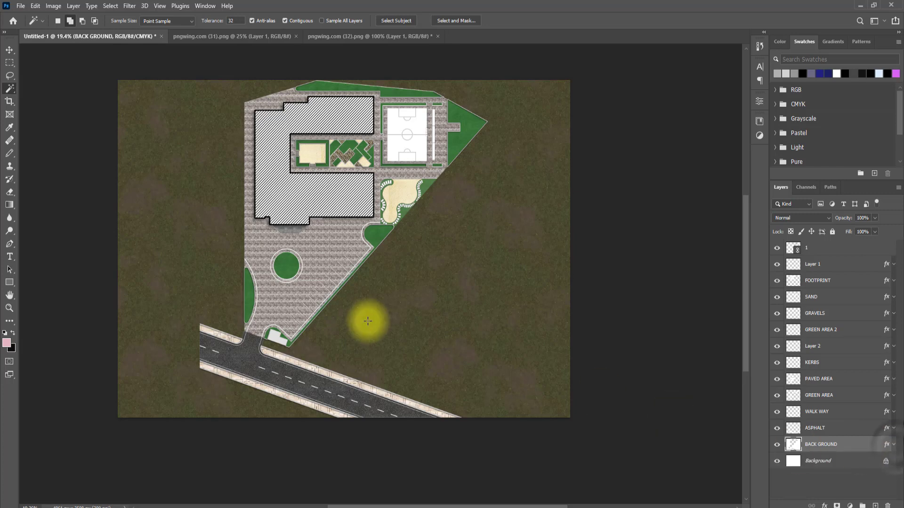
pyautogui.scroll(2, 264, 186)
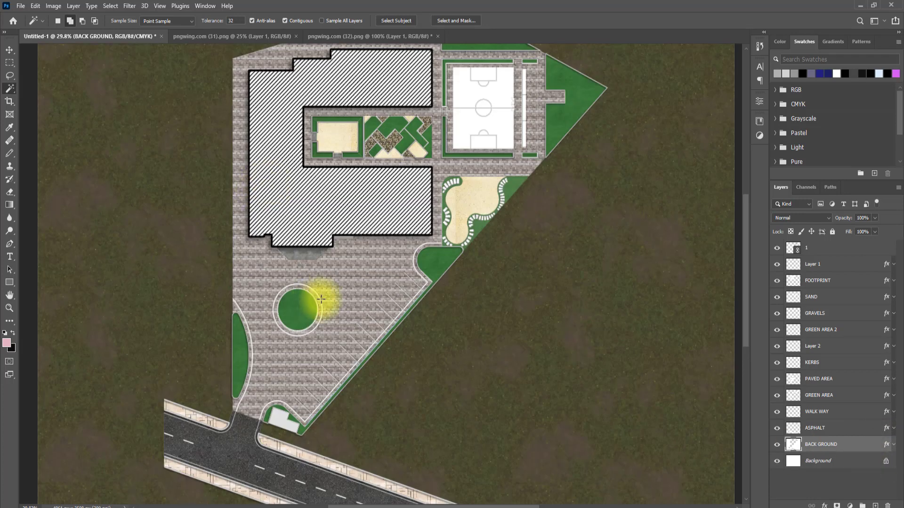
pyautogui.scroll(1, 372, 264)
pyautogui.scroll(1, 410, 197)
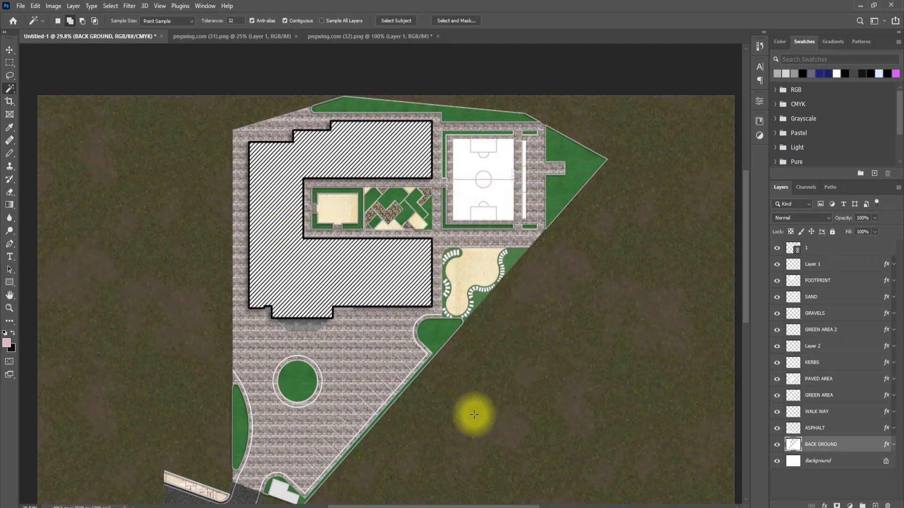
# Step: Open the grass image pngwing.com (29) from the Downloads folder as a separate Photoshop document
pyautogui.moveTo(459, 507)
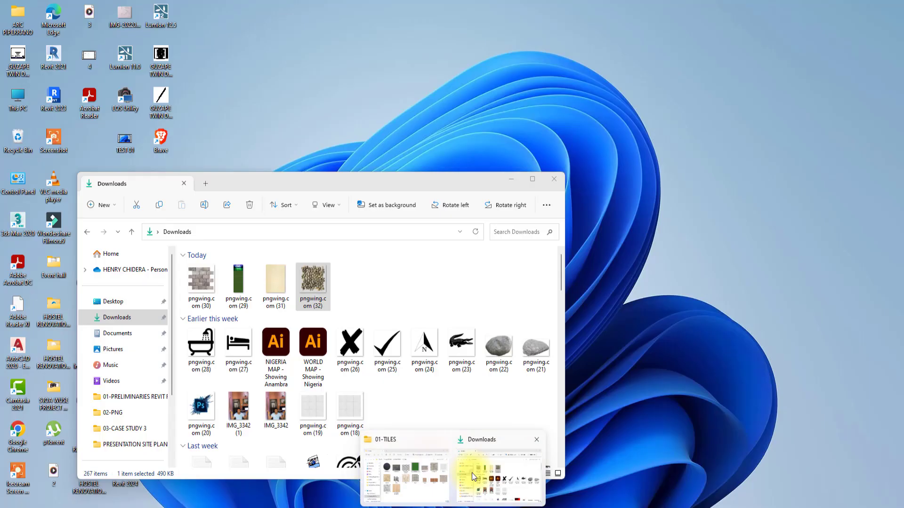
pyautogui.click(471, 473)
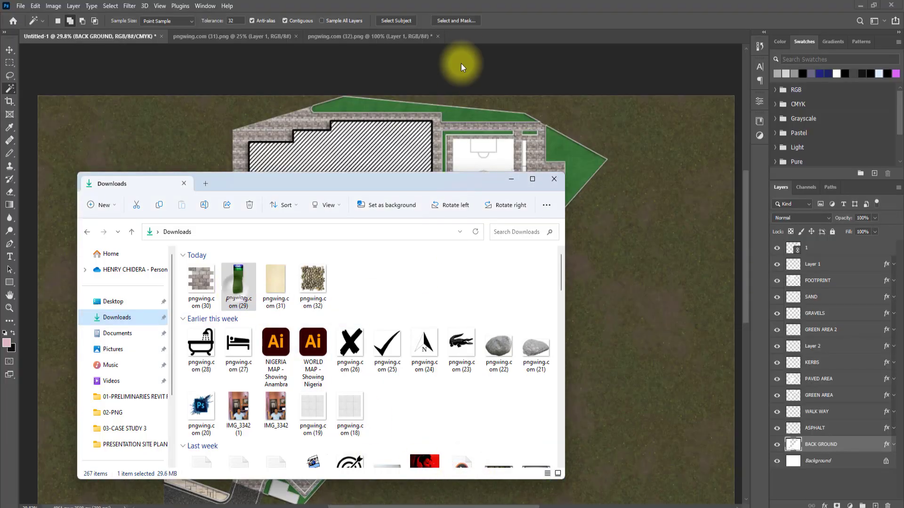
pyautogui.moveTo(462, 68); pyautogui.dragTo(475, 41)
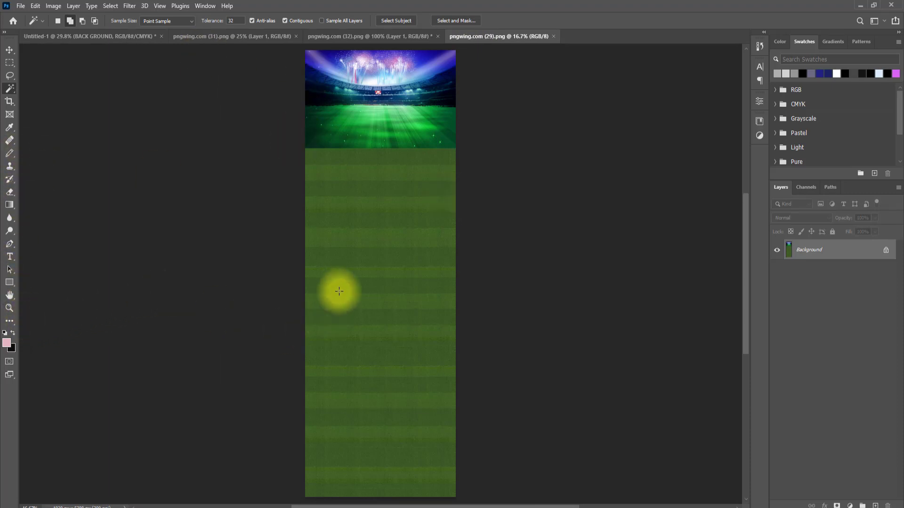
# Step: Crop the stadium scene and upper grass off the image, keeping only the lower part of the striped turf
pyautogui.scroll(-2, 348, 302)
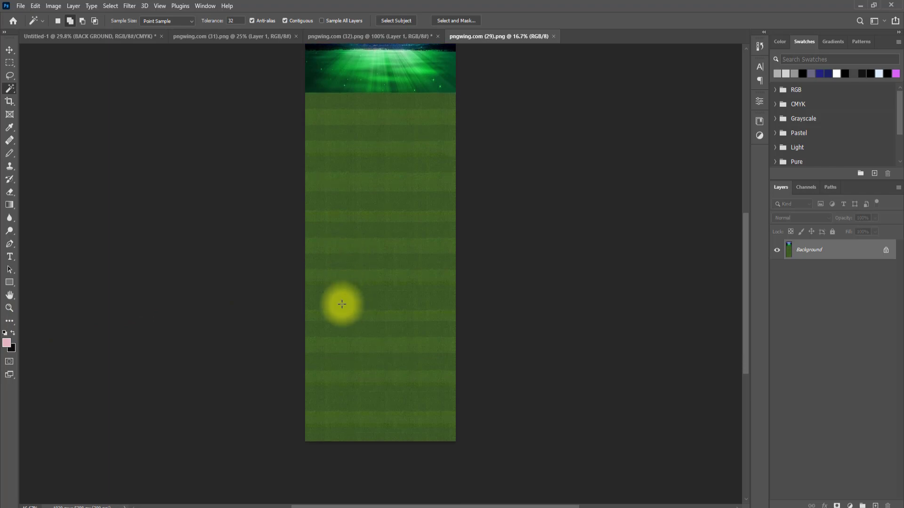
pyautogui.press('c')
pyautogui.scroll(4, 375, 125)
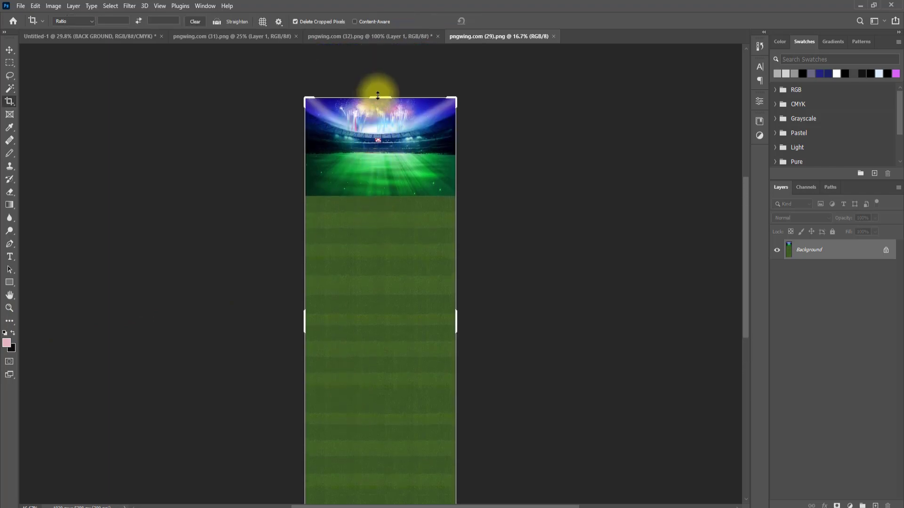
pyautogui.moveTo(377, 96); pyautogui.dragTo(375, 218)
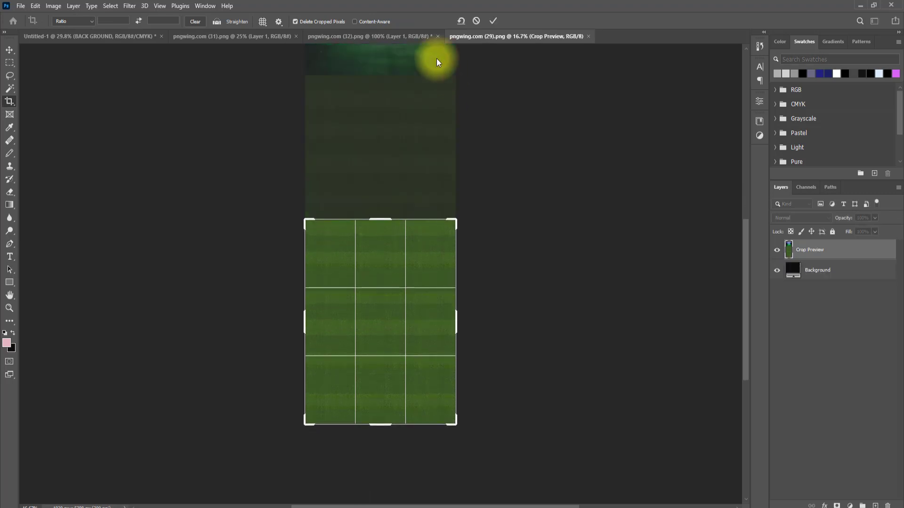
pyautogui.click(494, 21)
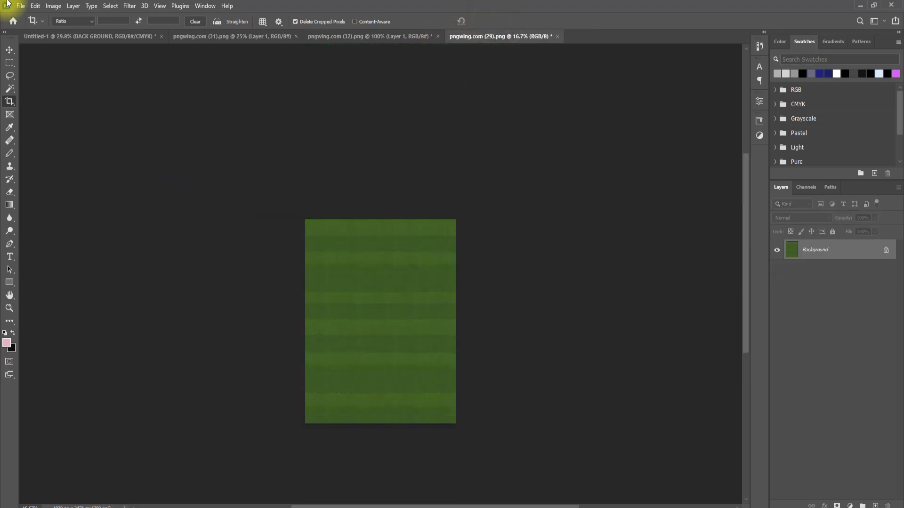
# Step: Define the cropped turf image as a pattern named FOOTBALL PITCH
pyautogui.click(41, 6)
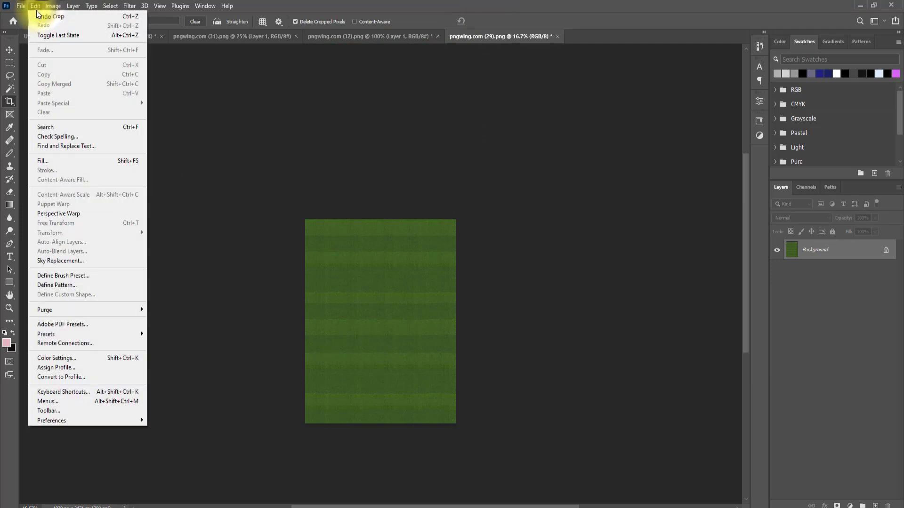
pyautogui.click(71, 285)
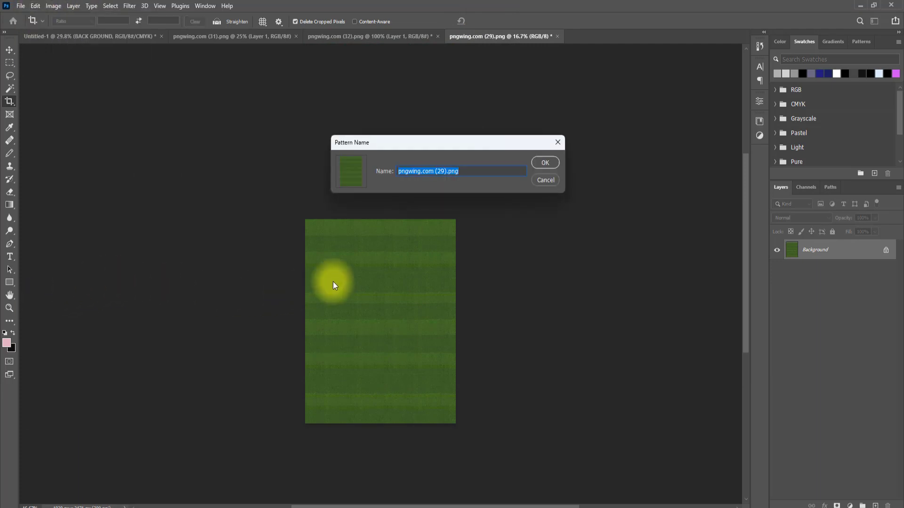
pyautogui.write('FOOT')
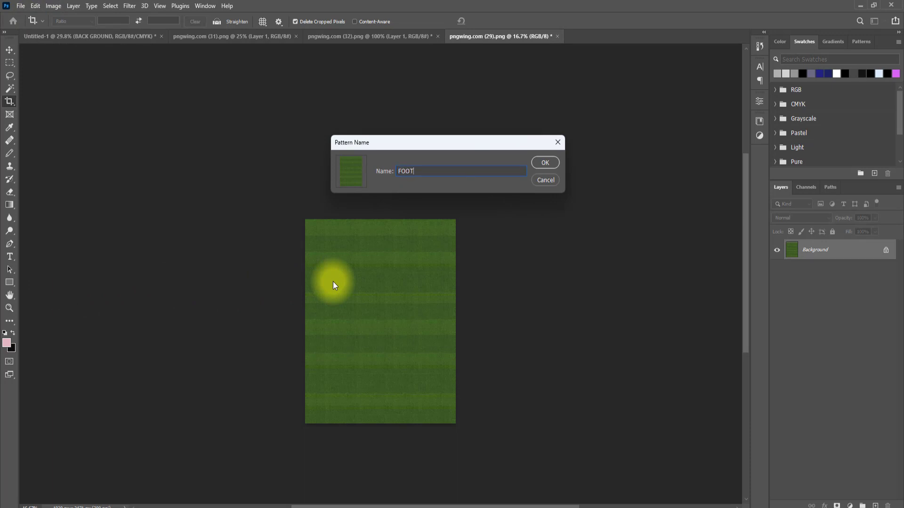
pyautogui.write('BALL PITCH')
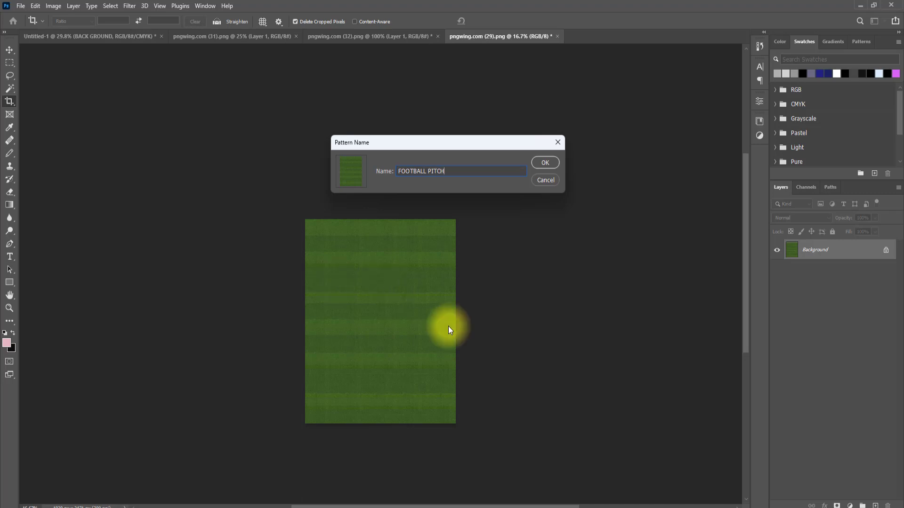
pyautogui.click(544, 163)
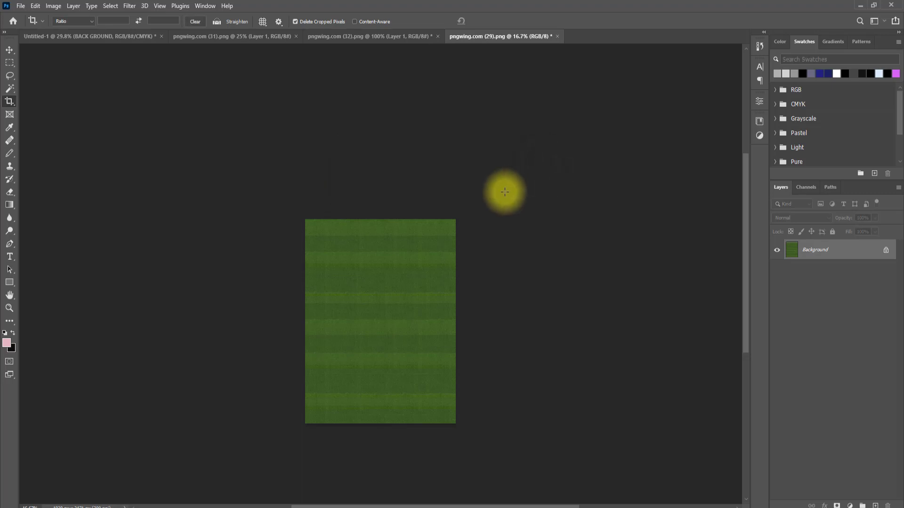
# Step: Save the site plan document as a Photoshop file named 1 in the PRESENTATION SITE PLAN folder, with maximum compatibility
pyautogui.click(95, 36)
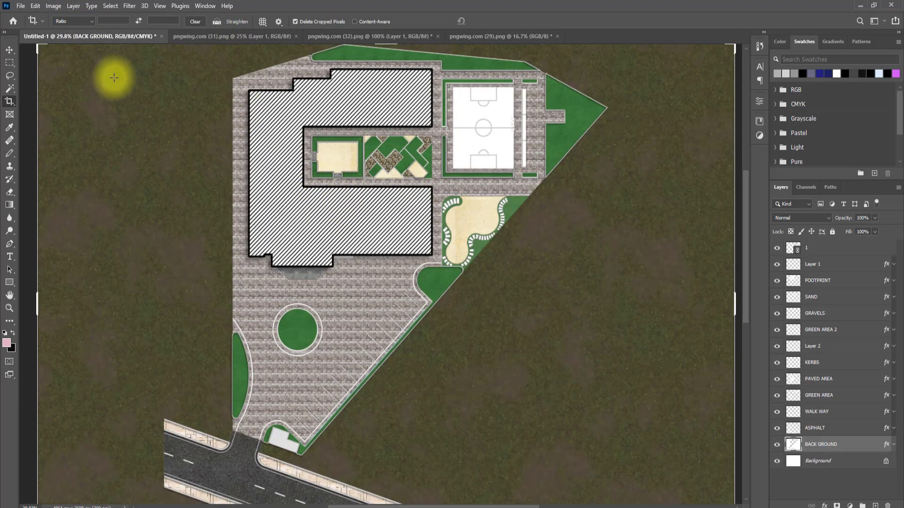
pyautogui.click(9, 50)
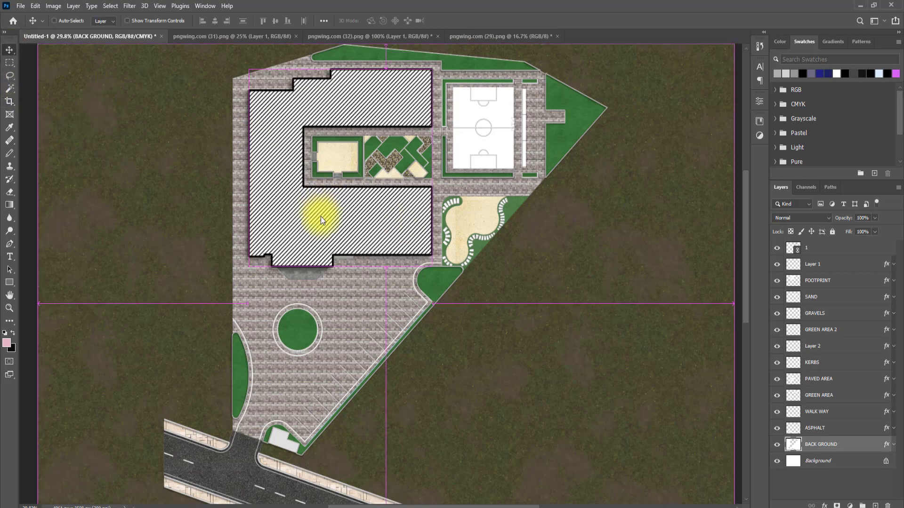
pyautogui.hotkey('ctrl', 'shift', 's')
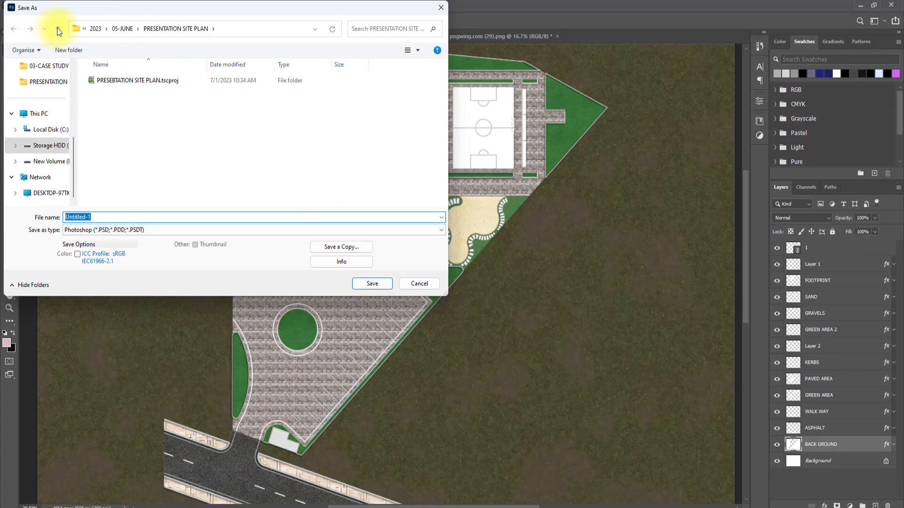
pyautogui.click(58, 29)
pyautogui.click(144, 83)
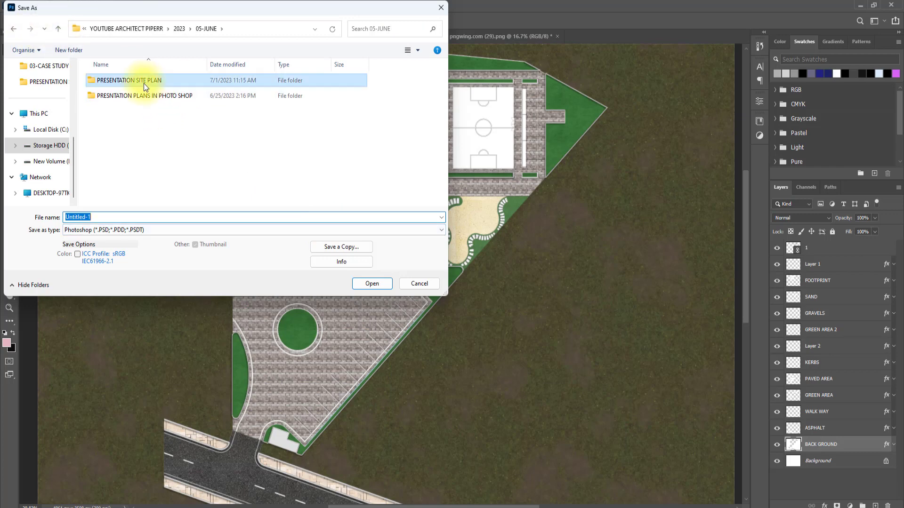
pyautogui.doubleClick(143, 84)
pyautogui.doubleClick(129, 217)
pyautogui.write('1')
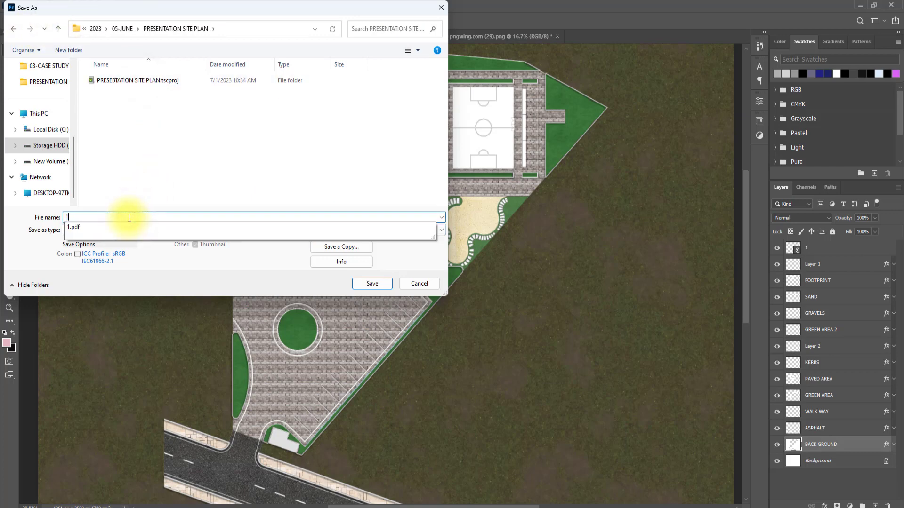
pyautogui.click(370, 281)
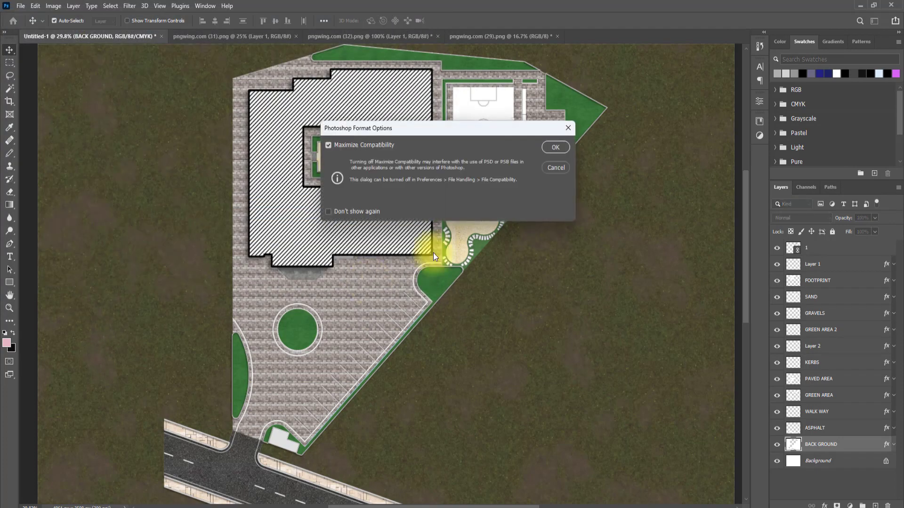
pyautogui.click(555, 148)
# Step: Select both pitch halves, the centre circle and the lower penalty area with its arc on linework layer 1, using the Magic Wand
pyautogui.scroll(-3, 414, 172)
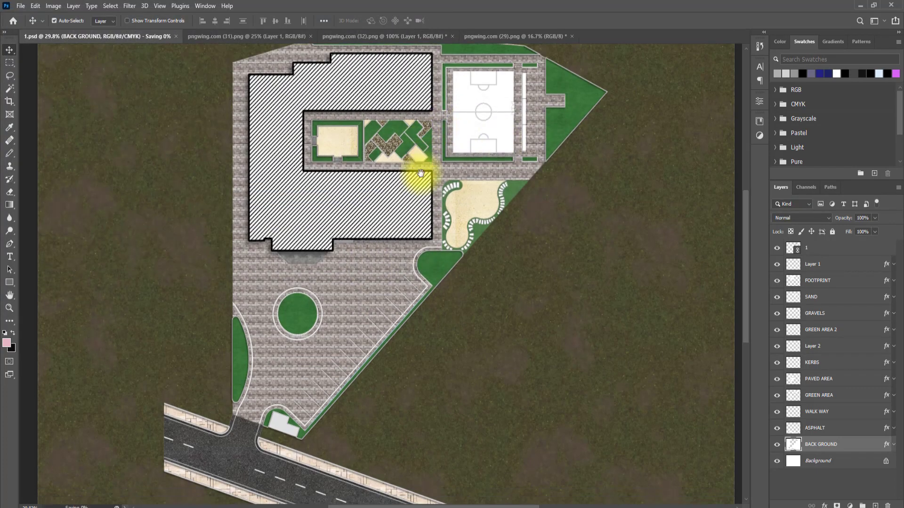
pyautogui.click(814, 249)
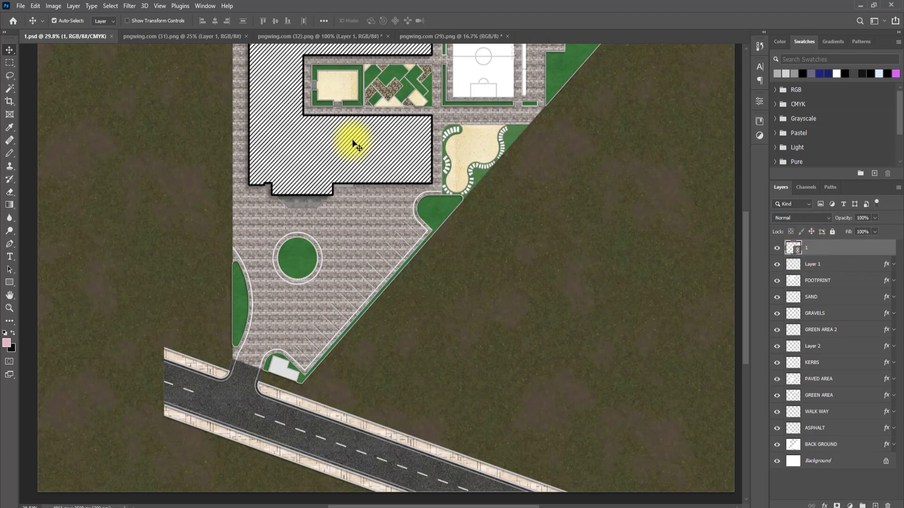
pyautogui.click(10, 88)
pyautogui.scroll(4, 447, 137)
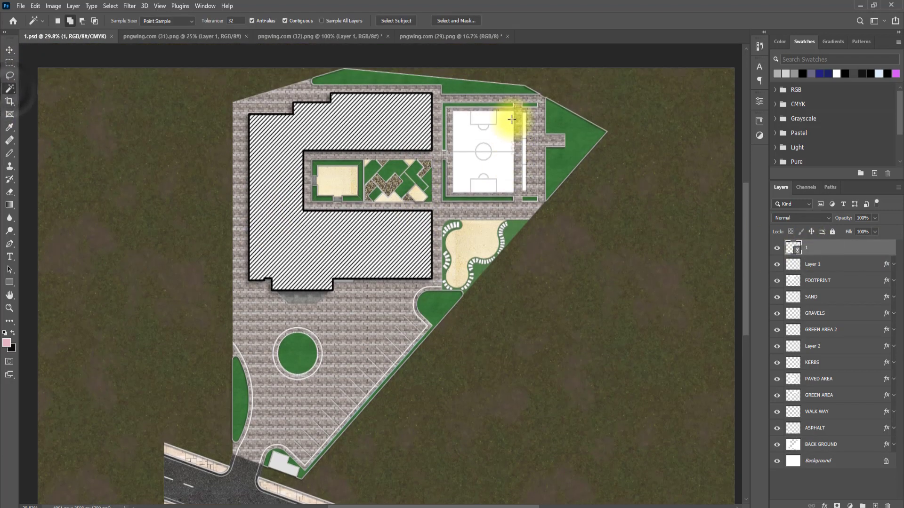
pyautogui.scroll(3, 468, 168)
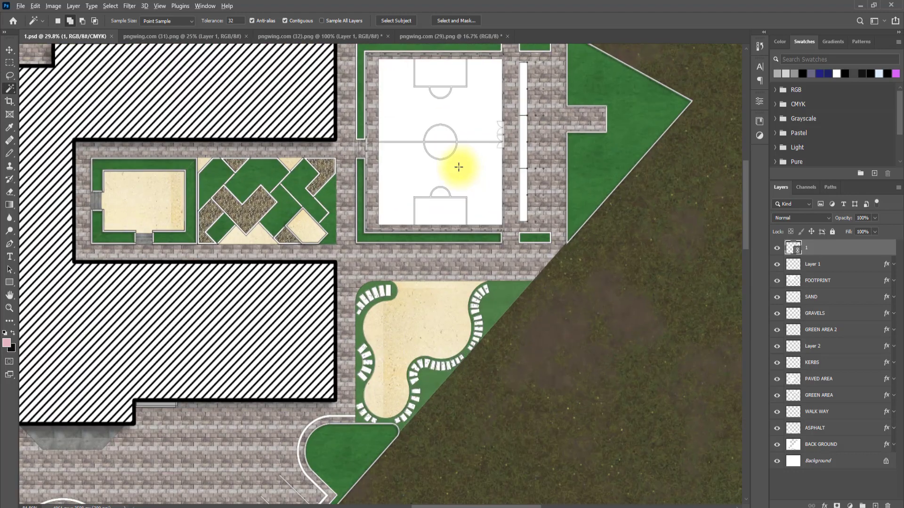
pyautogui.scroll(2, 401, 167)
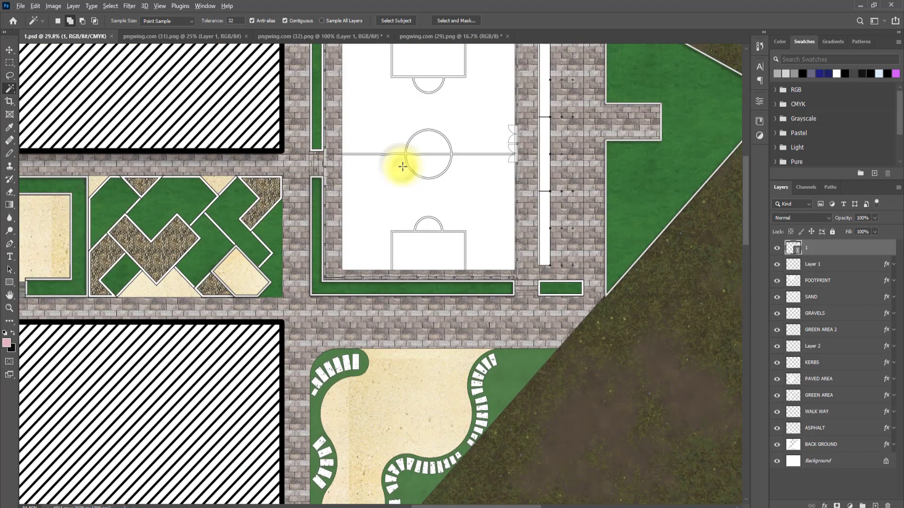
pyautogui.scroll(4, 401, 150)
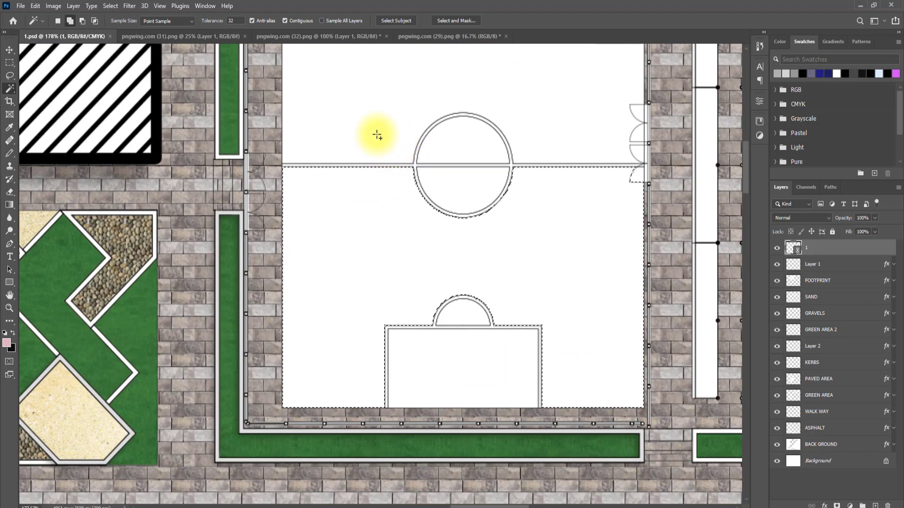
pyautogui.click(460, 144)
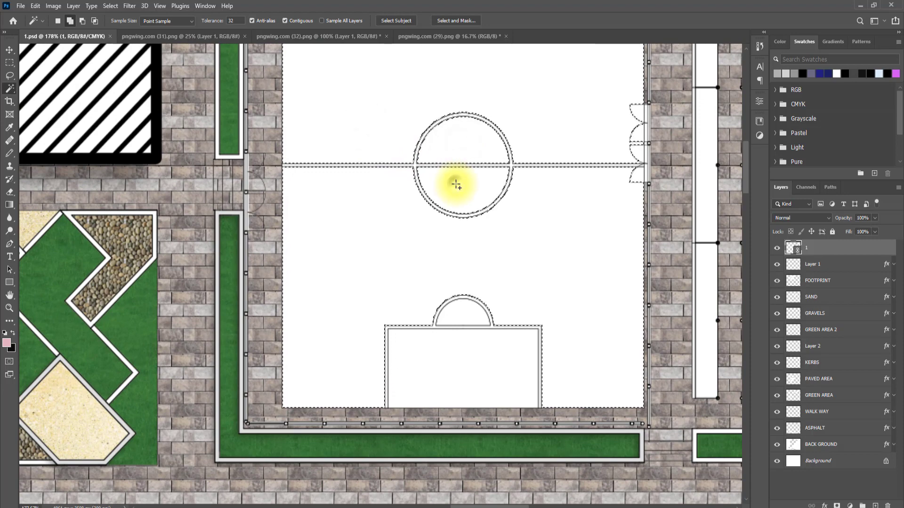
pyautogui.click(456, 185)
pyautogui.click(433, 348)
pyautogui.click(460, 317)
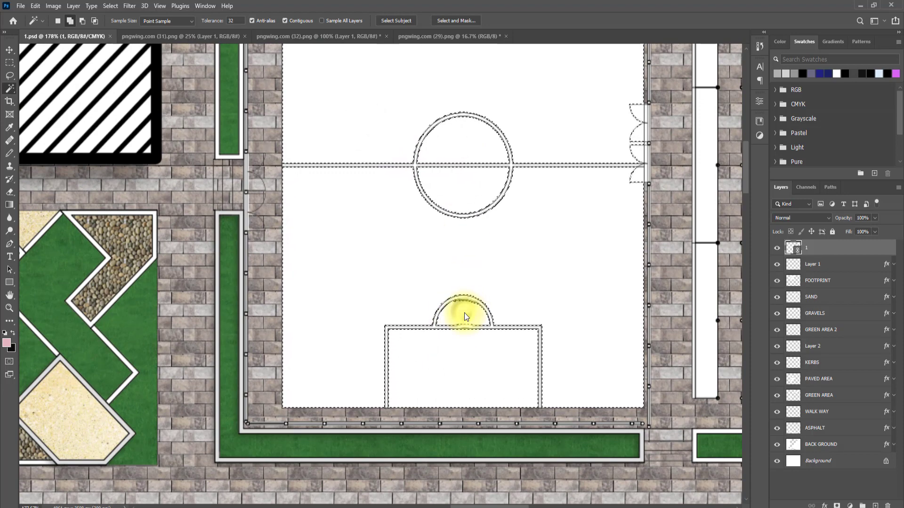
# Step: Add the door-swing areas at the pitch's right edge and the upper penalty area to the selection
pyautogui.scroll(1, 495, 188)
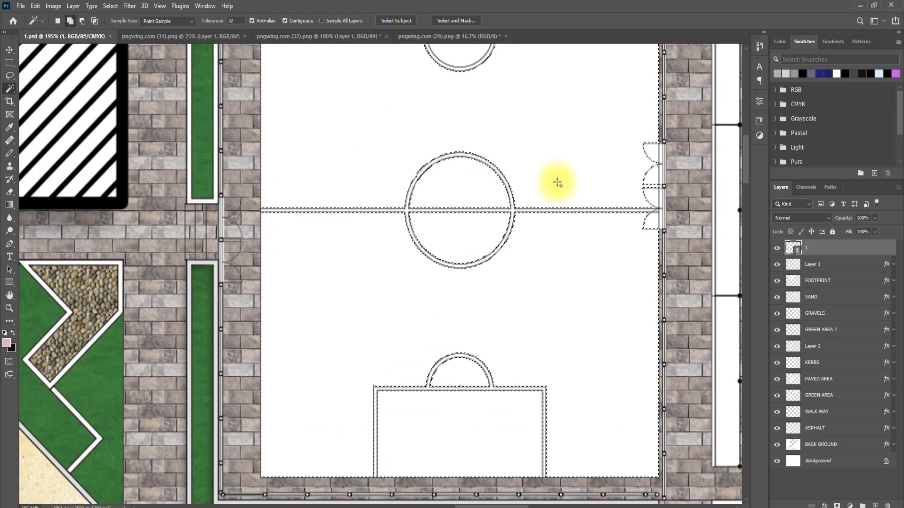
pyautogui.click(653, 199)
pyautogui.click(654, 222)
pyautogui.click(653, 176)
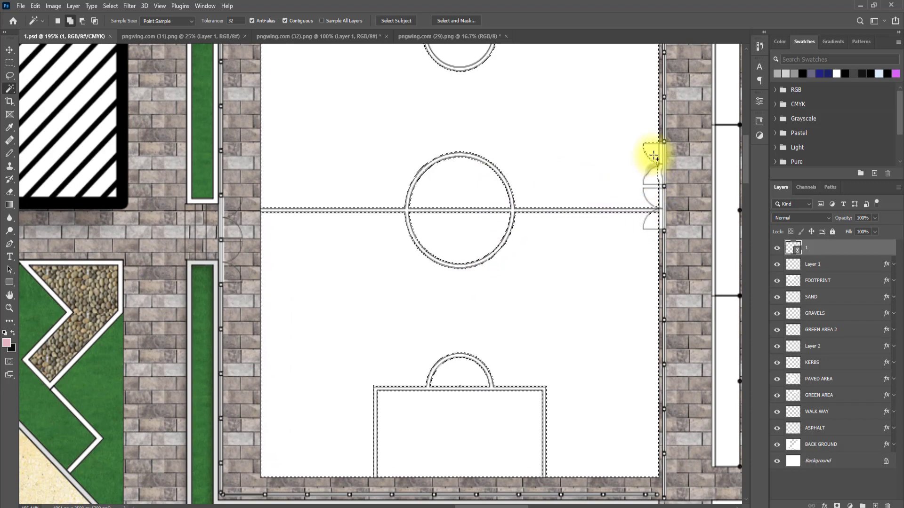
pyautogui.scroll(3, 424, 132)
pyautogui.click(451, 102)
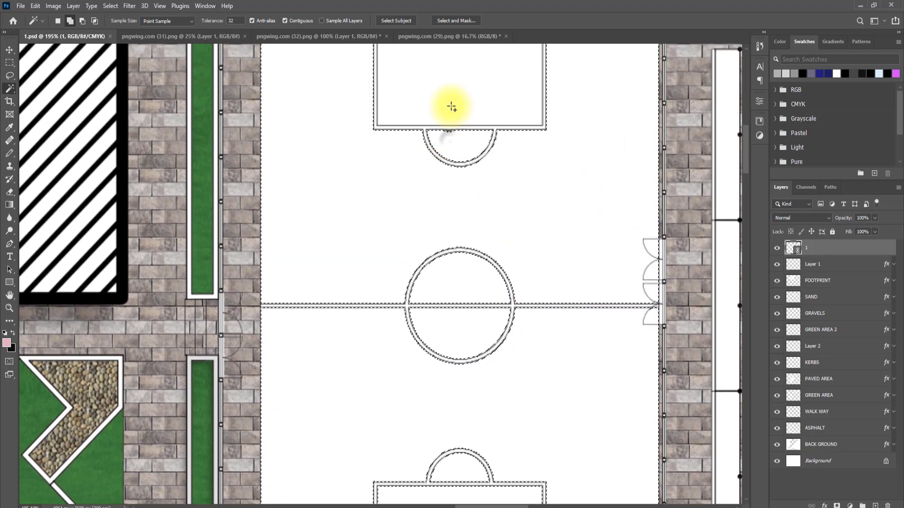
# Step: Copy the selected pitch area from the Background layer to a new layer and name it PITCH
pyautogui.scroll(-4, 400, 157)
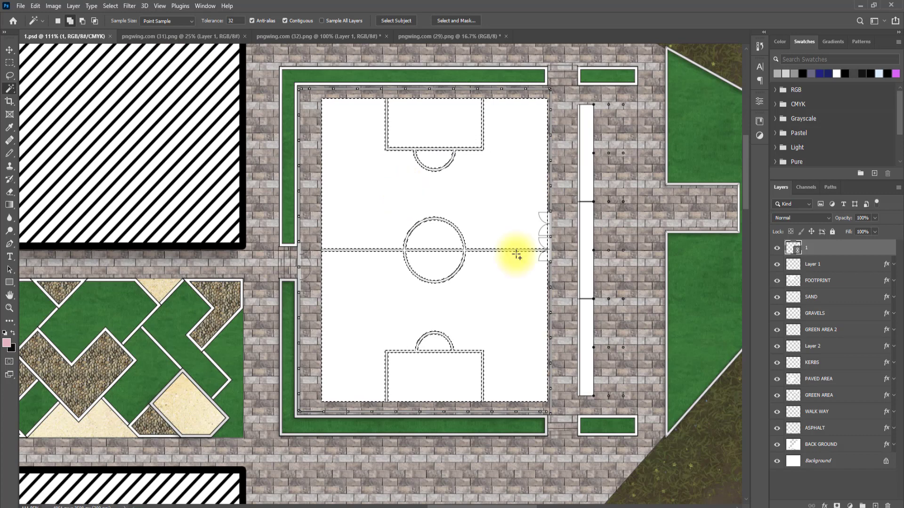
pyautogui.click(828, 463)
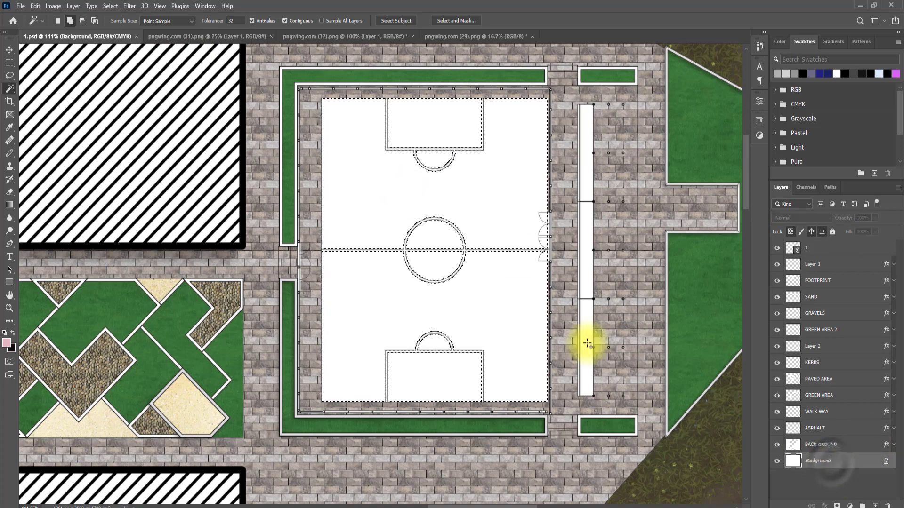
pyautogui.rightClick(479, 228)
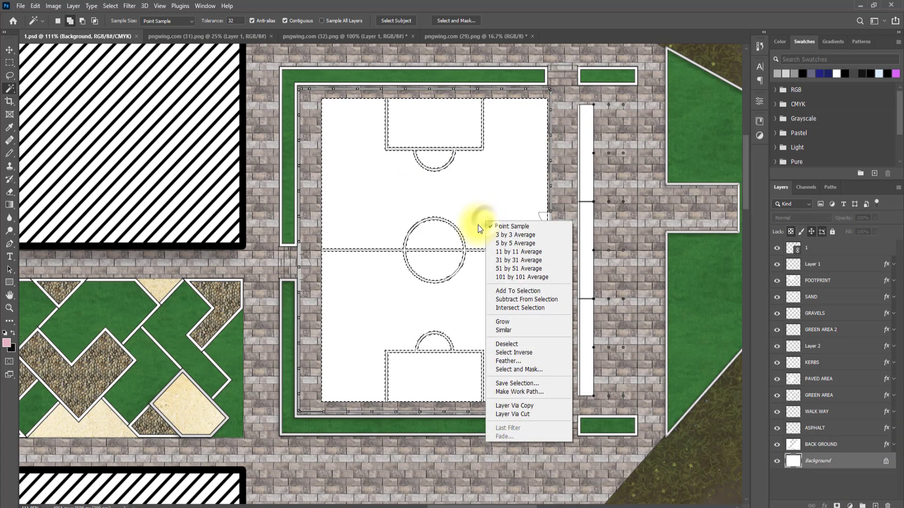
pyautogui.click(518, 403)
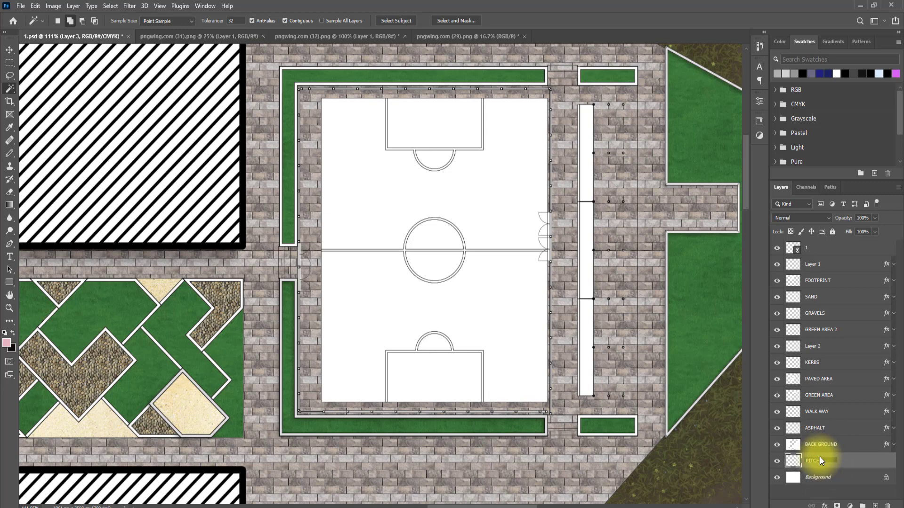
pyautogui.click(872, 466)
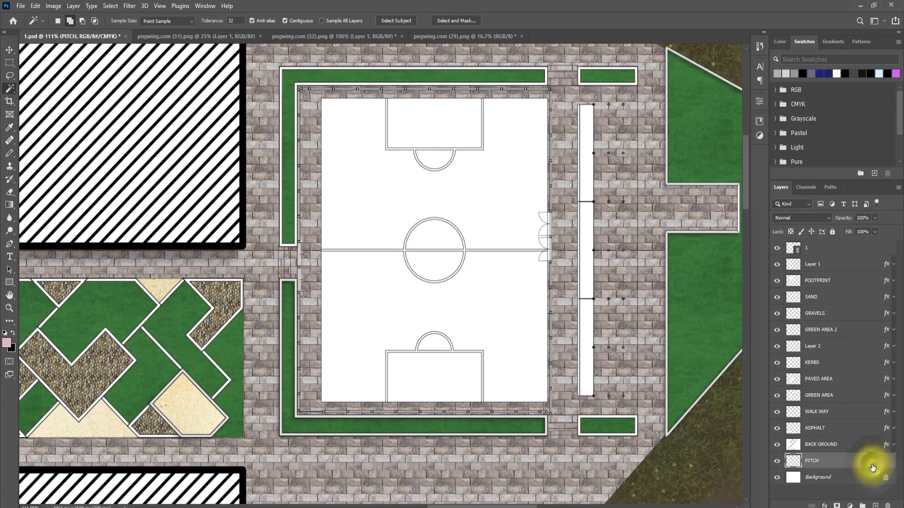
# Step: Apply a Pattern Overlay to the PITCH layer with the FOOTBALL PITCH turf pattern at 39% scale
pyautogui.doubleClick(873, 467)
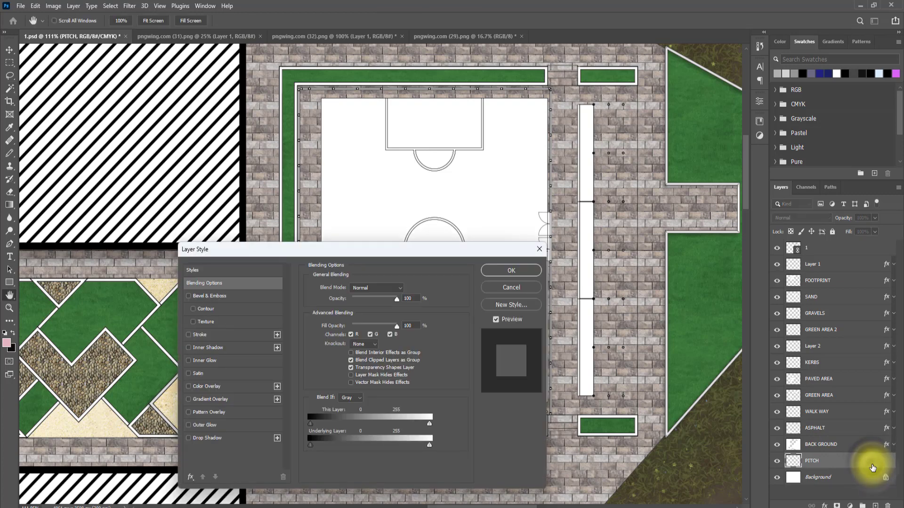
pyautogui.click(203, 412)
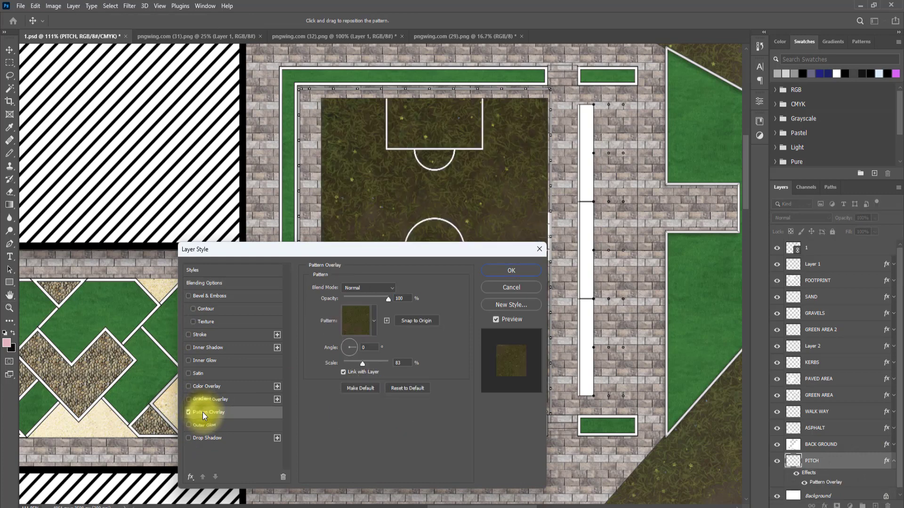
pyautogui.click(373, 326)
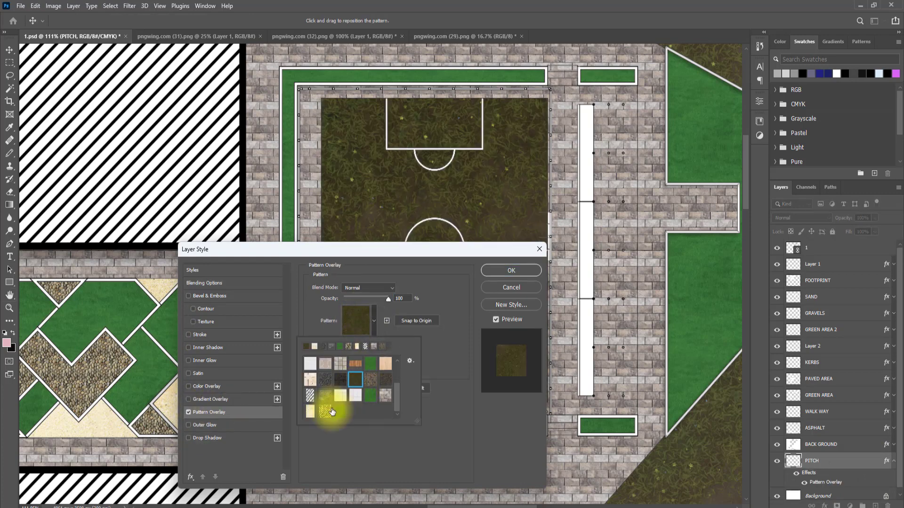
pyautogui.click(342, 413)
pyautogui.click(440, 377)
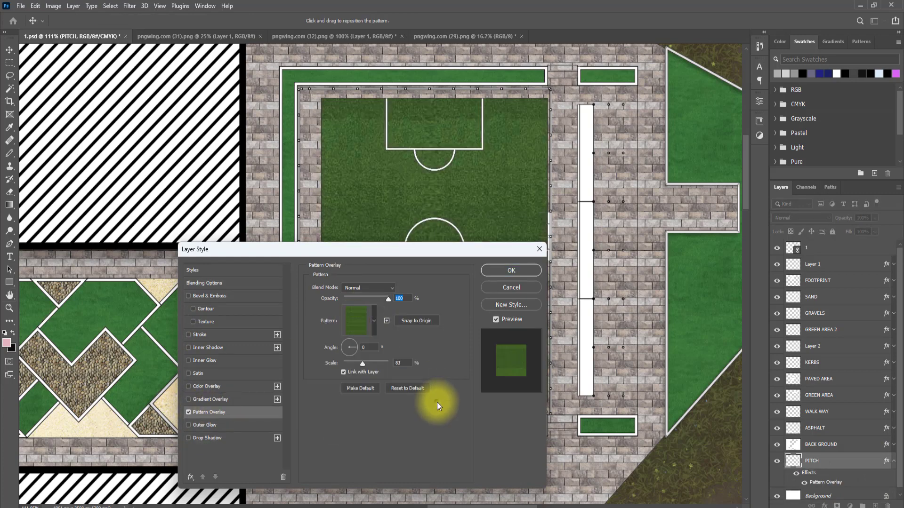
pyautogui.moveTo(364, 364); pyautogui.dragTo(352, 363)
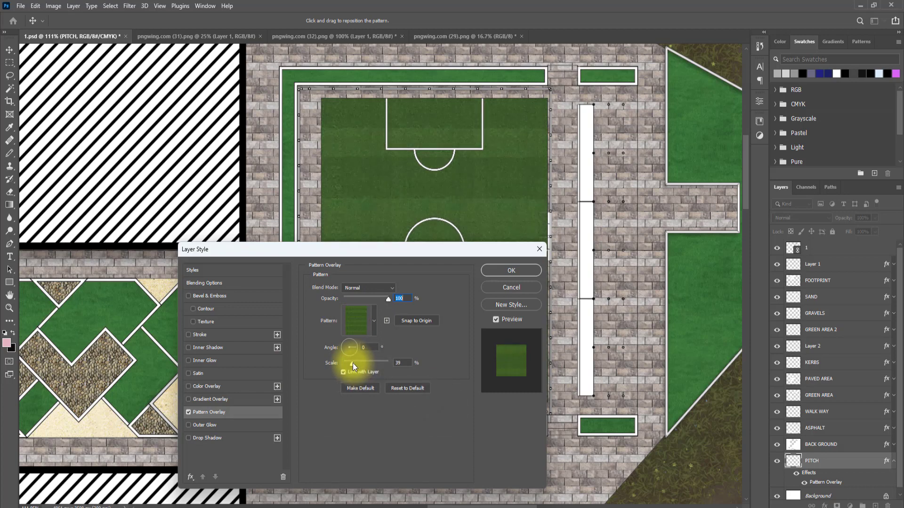
pyautogui.click(512, 271)
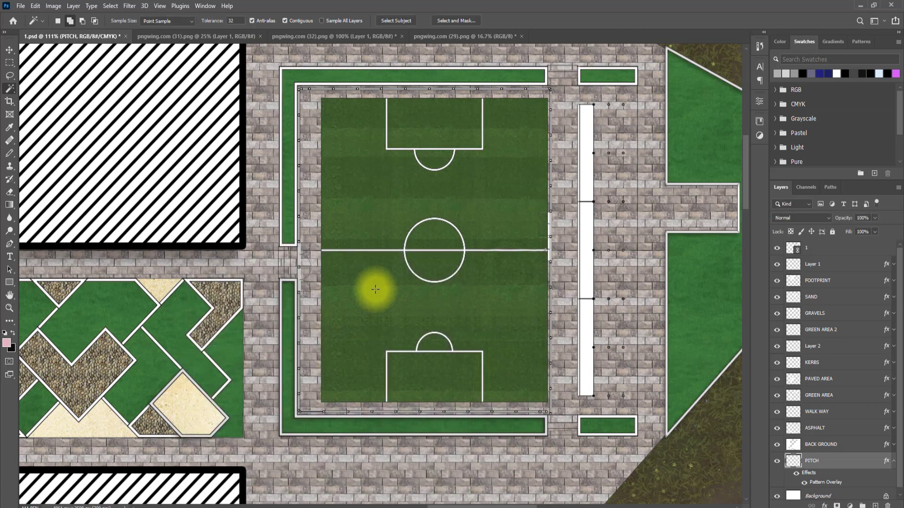
pyautogui.scroll(-3, 370, 281)
pyautogui.scroll(-4, 372, 278)
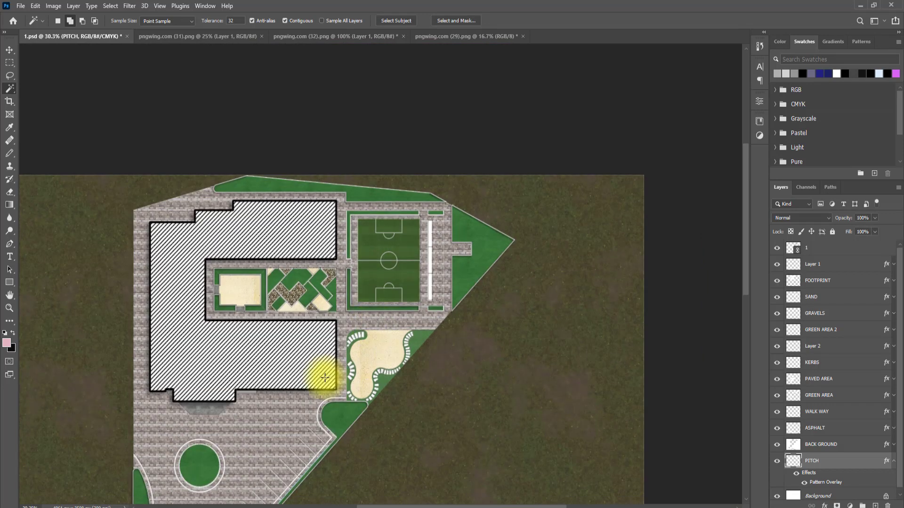
pyautogui.scroll(-5, 323, 373)
pyautogui.scroll(-2, 268, 358)
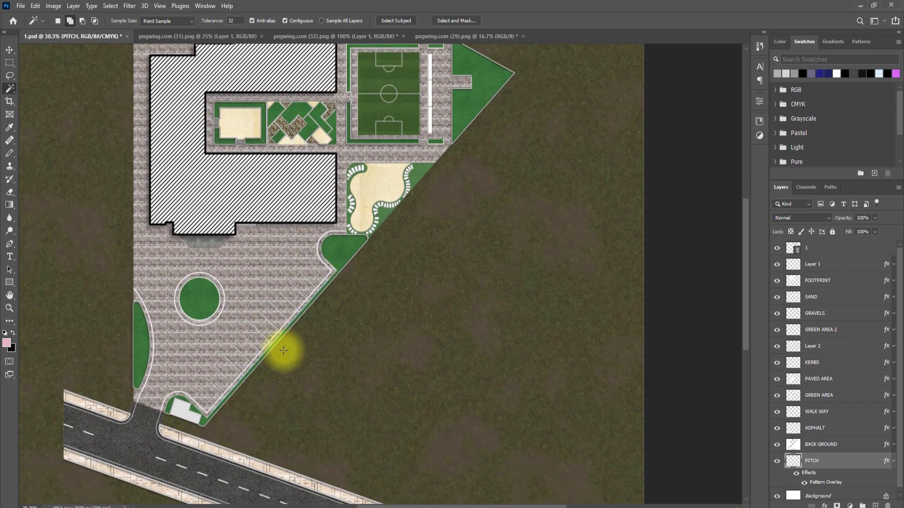
pyautogui.scroll(2, 339, 195)
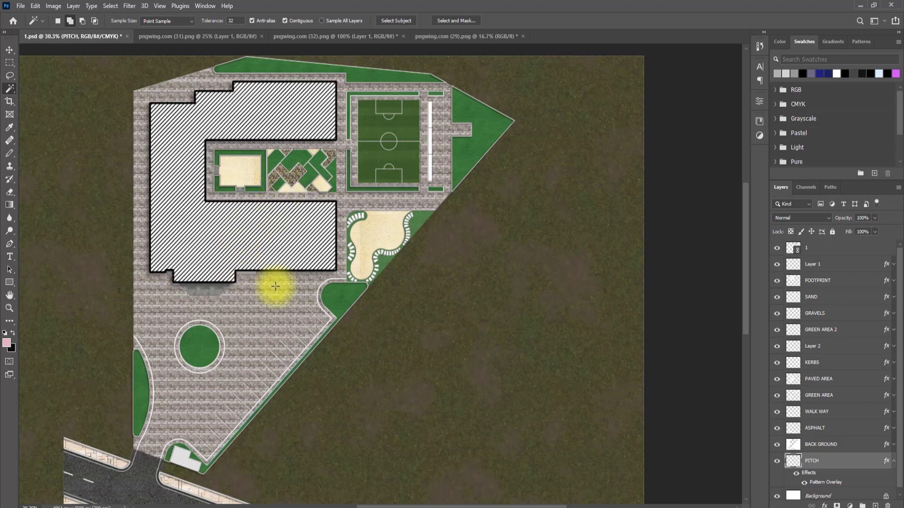
# Step: Switch to the 01-TILES window in File Explorer and go up to the 01-PNG LIBRARY folder
pyautogui.moveTo(452, 507)
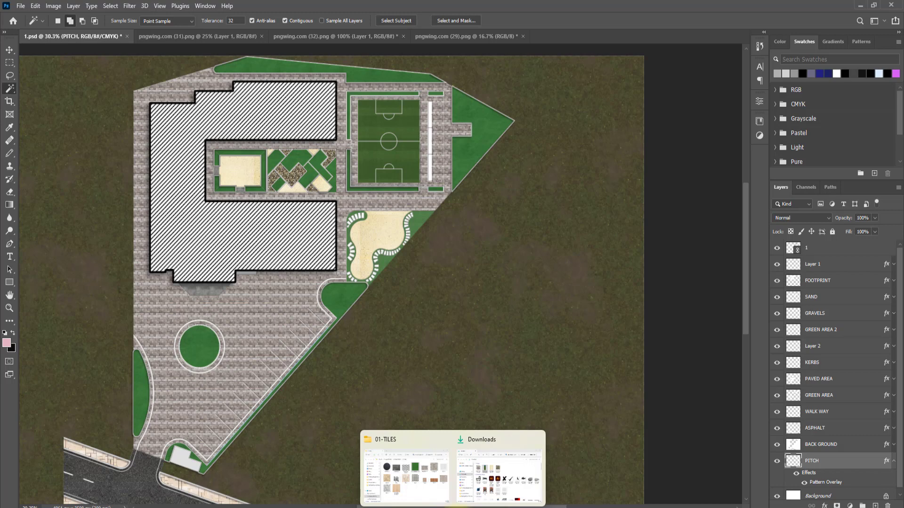
pyautogui.click(430, 495)
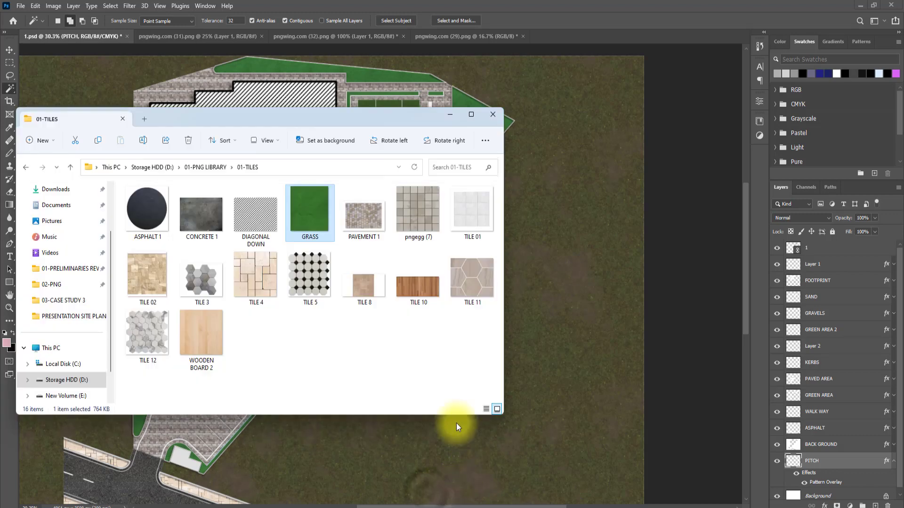
pyautogui.click(69, 167)
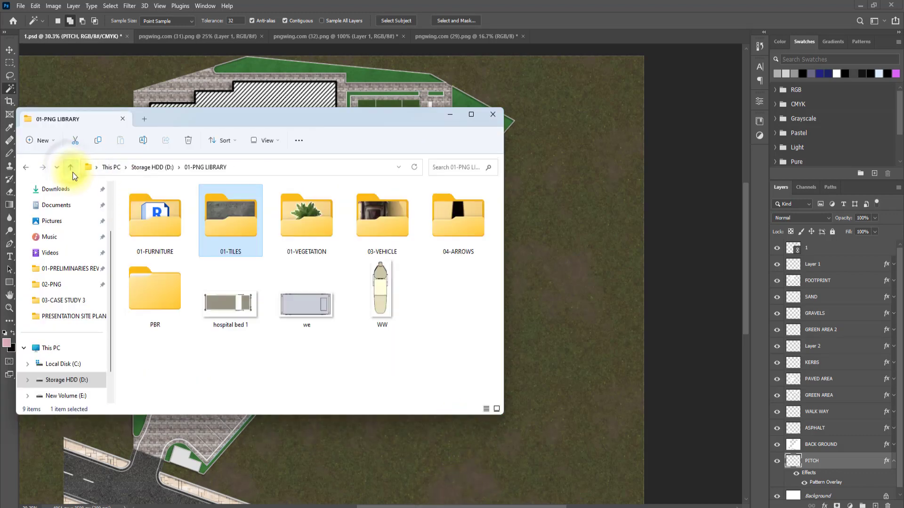
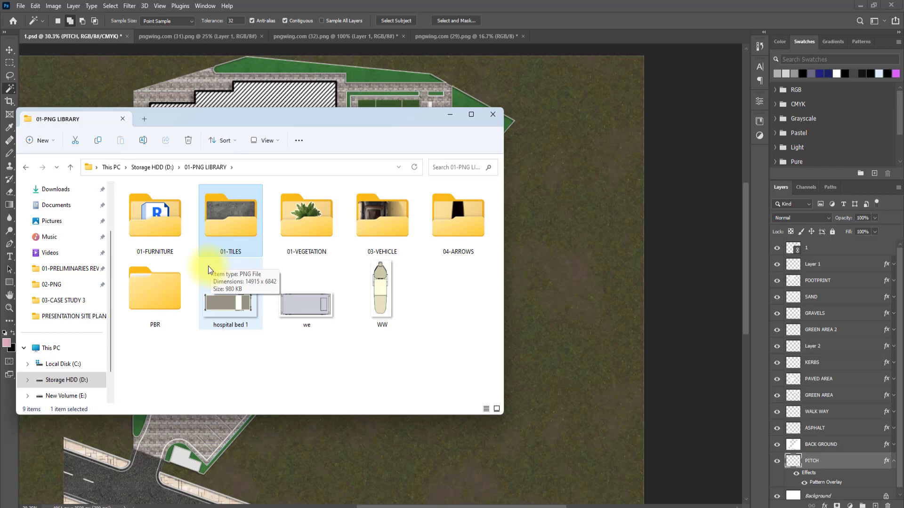
# Step: Place the TREE image from the 01-VEGETATION folder into the site plan, over the open ground southeast of the site
pyautogui.doubleClick(305, 211)
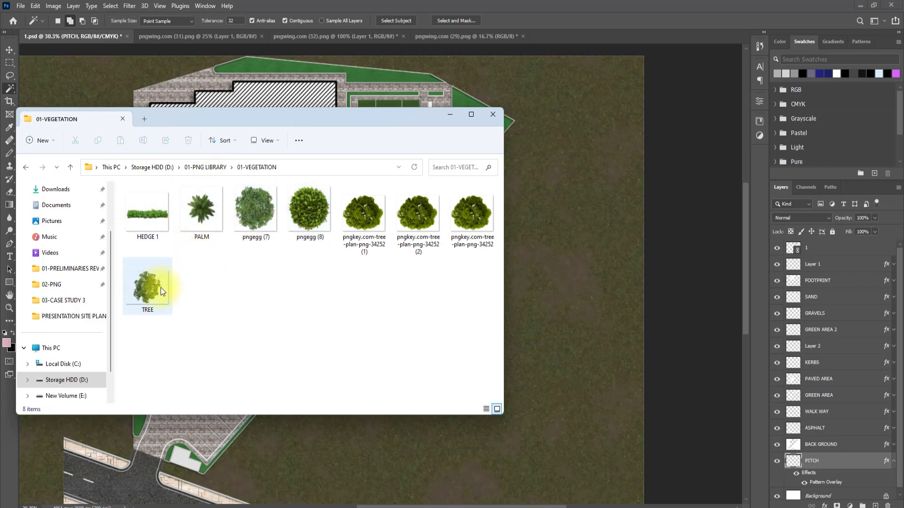
pyautogui.moveTo(143, 290); pyautogui.dragTo(452, 297)
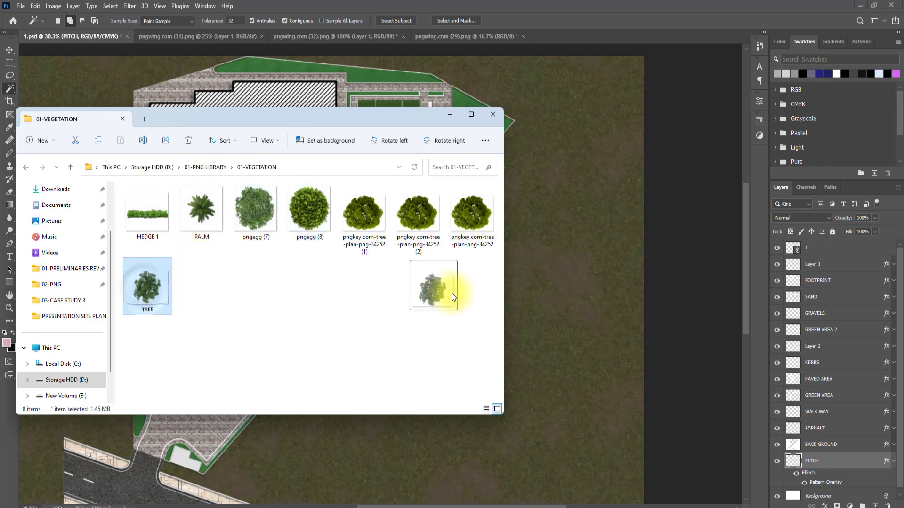
pyautogui.moveTo(539, 252); pyautogui.dragTo(537, 253)
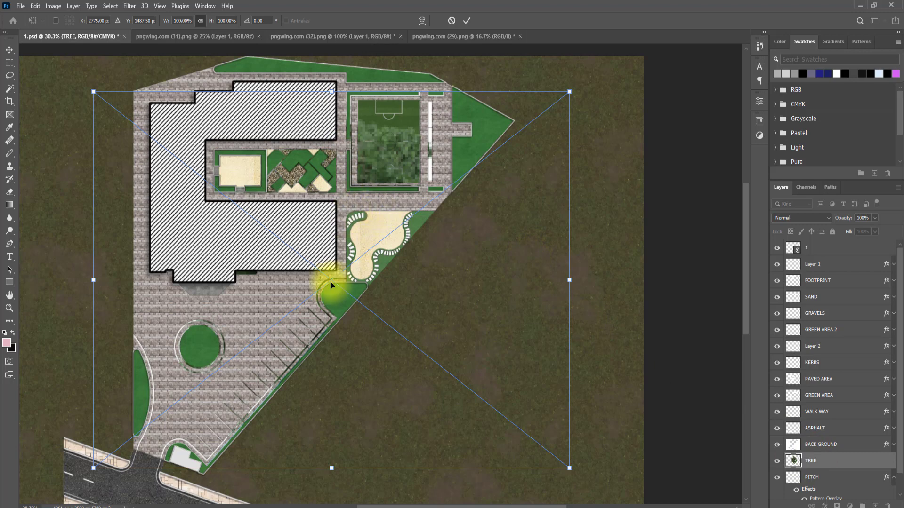
pyautogui.moveTo(330, 288); pyautogui.dragTo(462, 361)
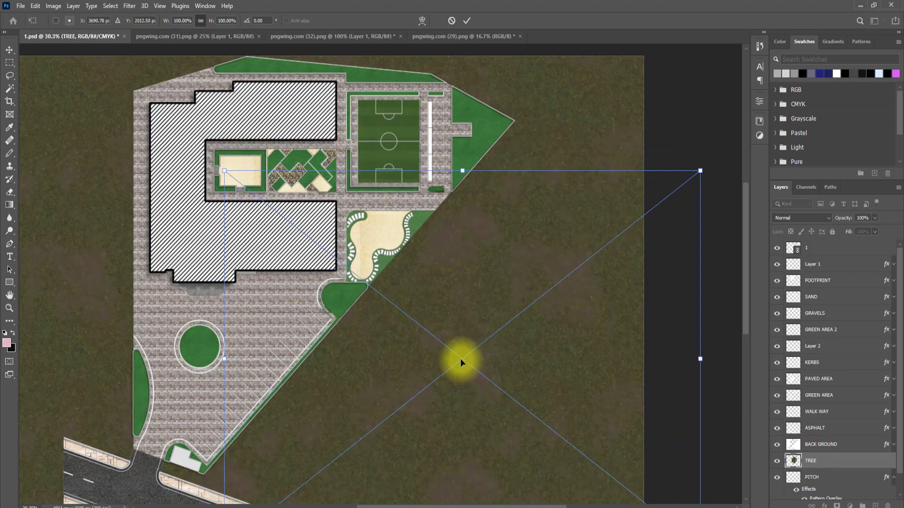
pyautogui.click(468, 21)
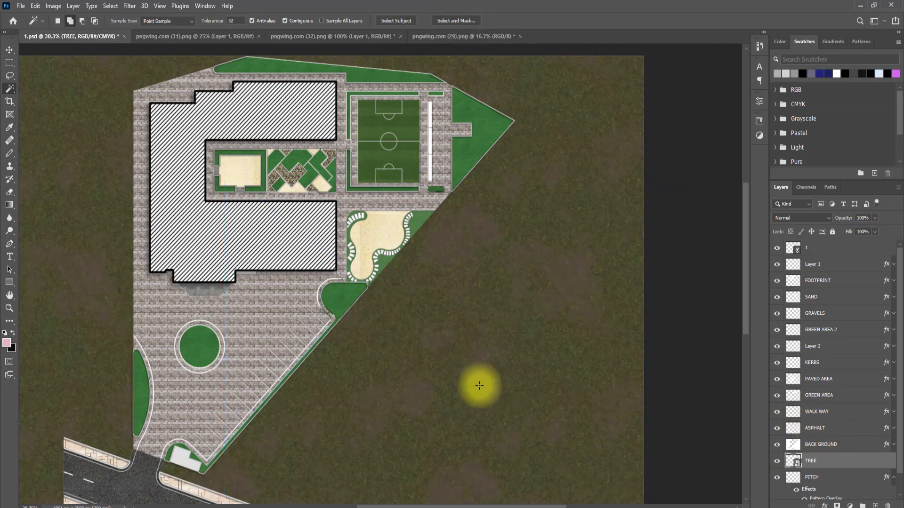
# Step: Reorder the TREE layer directly beneath layer 1 and shift the tree slightly upward on the plan
pyautogui.moveTo(846, 465); pyautogui.dragTo(849, 259)
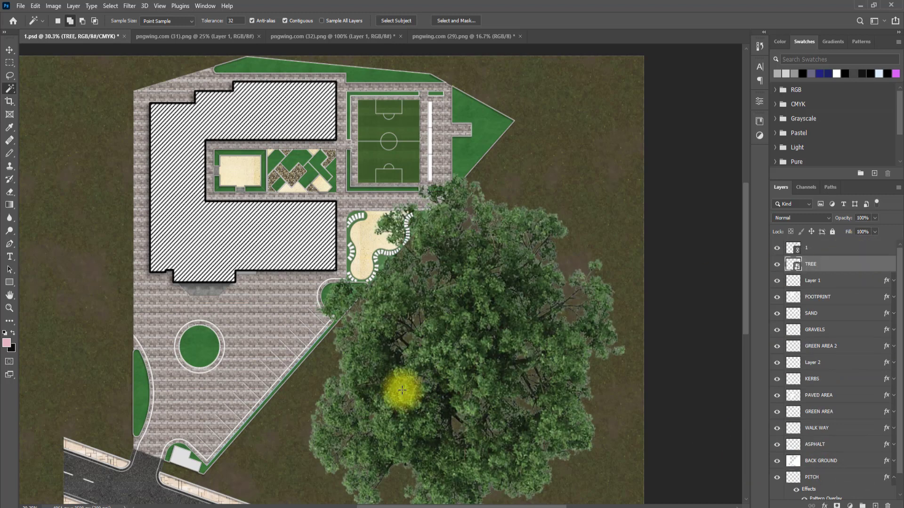
pyautogui.click(435, 386)
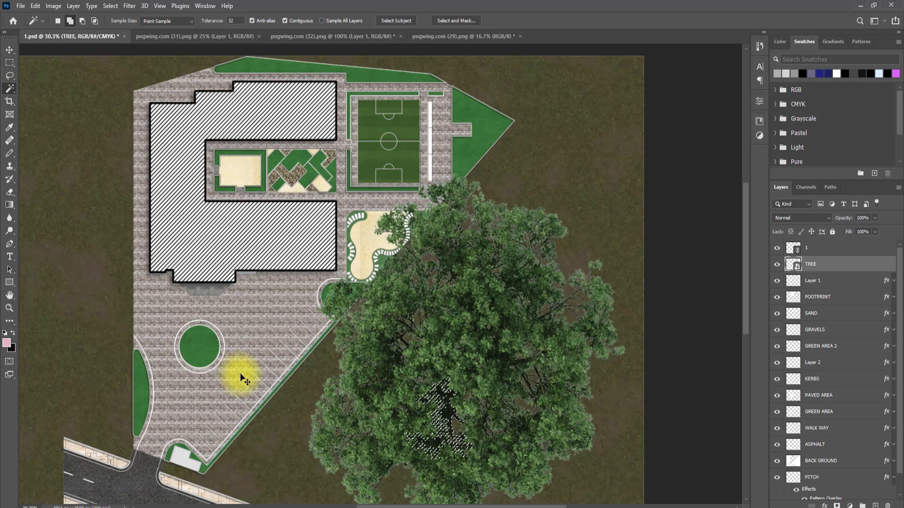
pyautogui.hotkey('ctrl', 'd')
pyautogui.click(10, 50)
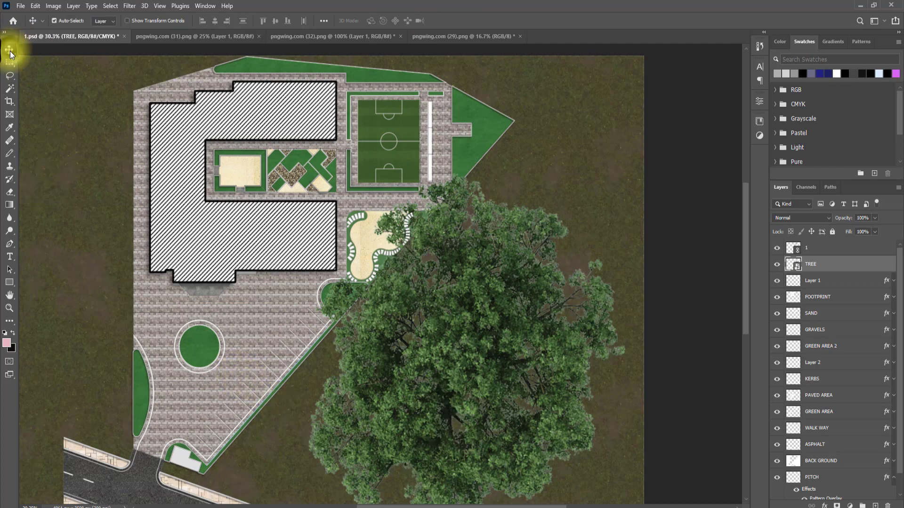
pyautogui.moveTo(420, 343); pyautogui.dragTo(424, 309)
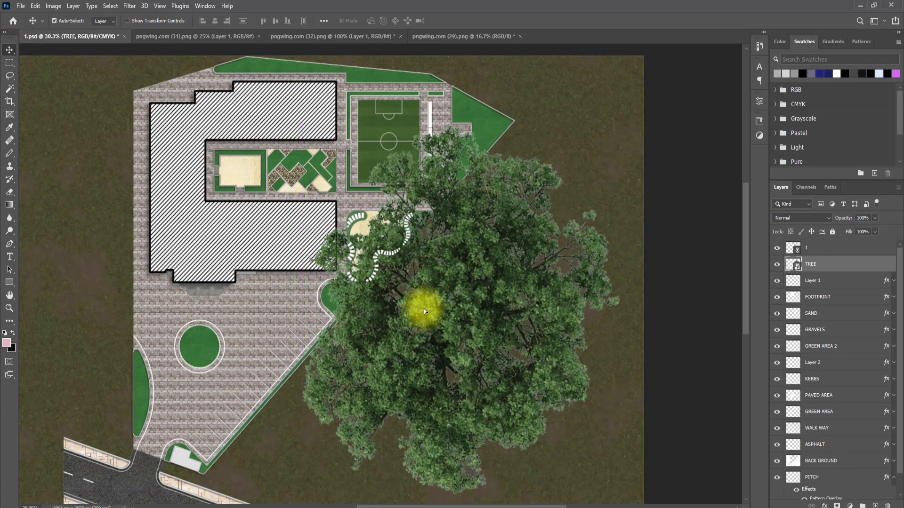
# Step: Scale the tree down to about 20.6% and position it on the open ground near the plan's lower edge
pyautogui.hotkey('ctrl', 't')
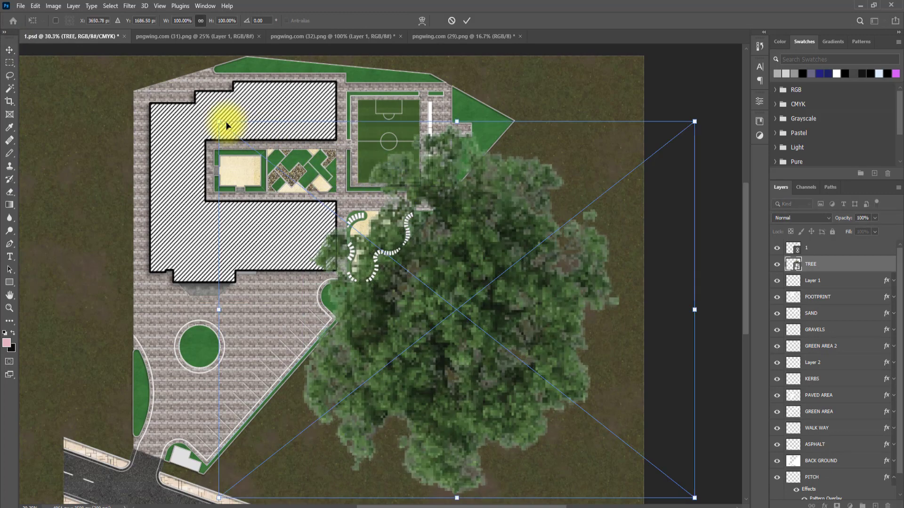
pyautogui.moveTo(218, 121); pyautogui.dragTo(580, 365)
pyautogui.moveTo(591, 445); pyautogui.dragTo(347, 455)
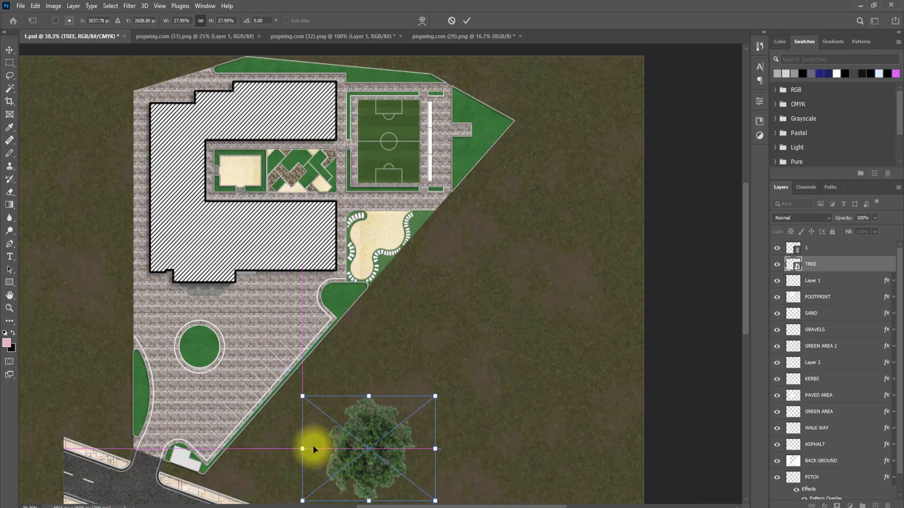
pyautogui.moveTo(303, 403); pyautogui.dragTo(338, 431)
pyautogui.press('Return')
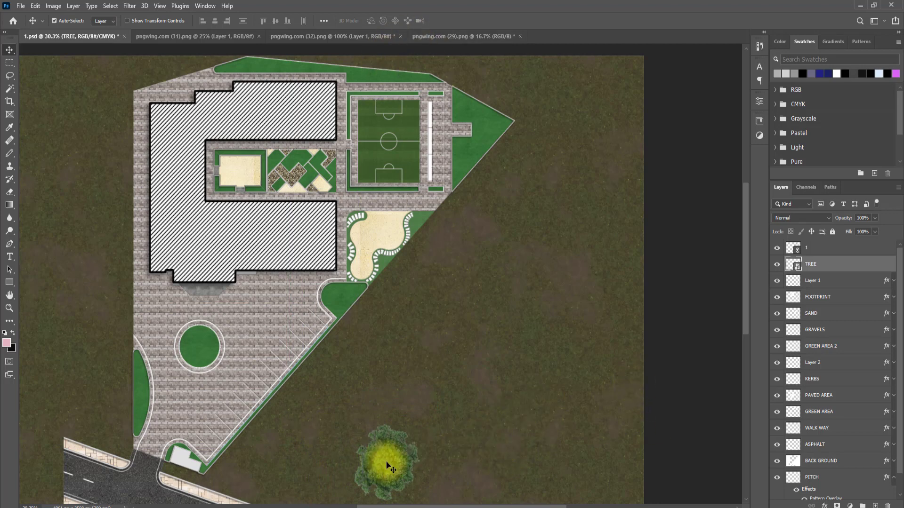
# Step: Apply a Drop Shadow to the TREE layer with distance 13 px, spread 17% and size 103 px
pyautogui.doubleClick(859, 266)
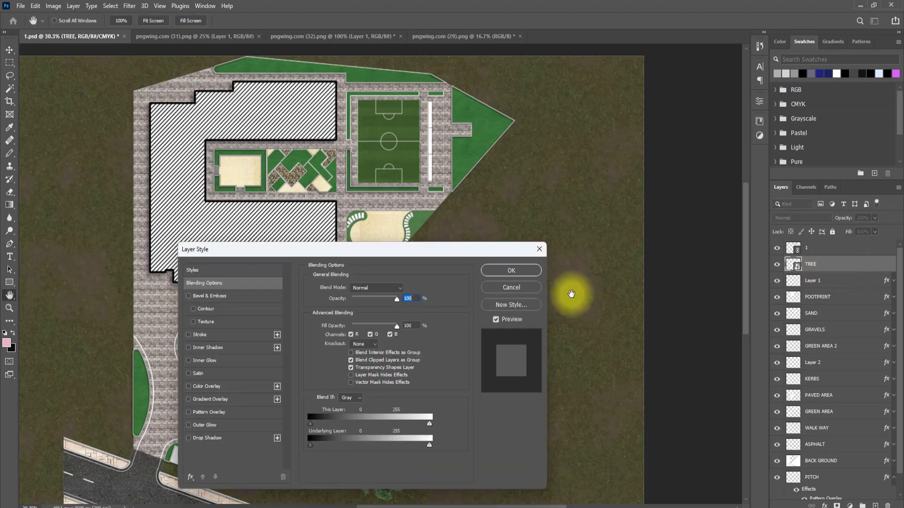
pyautogui.click(187, 438)
pyautogui.click(211, 439)
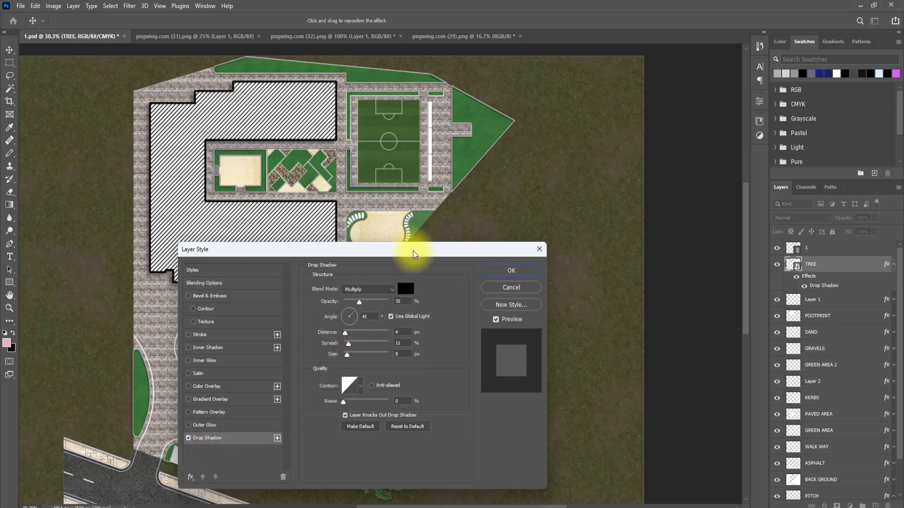
pyautogui.moveTo(413, 254); pyautogui.dragTo(440, 125)
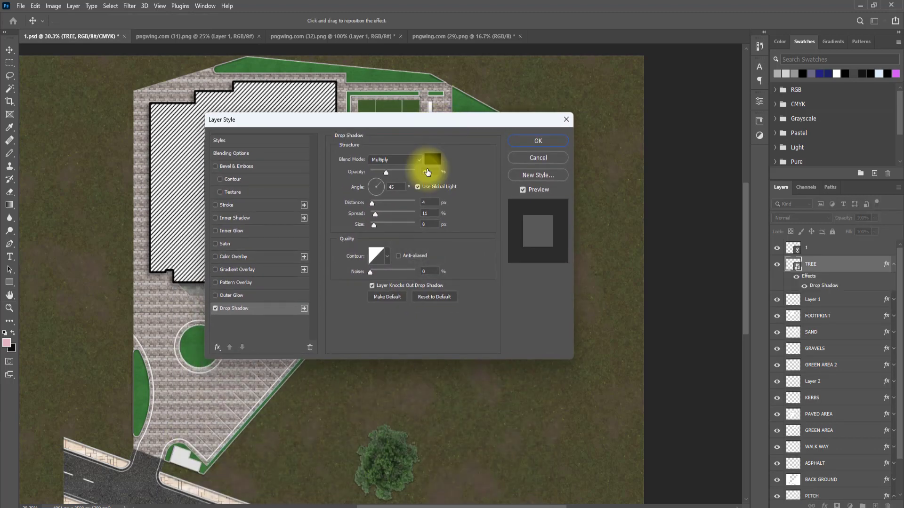
pyautogui.click(376, 203)
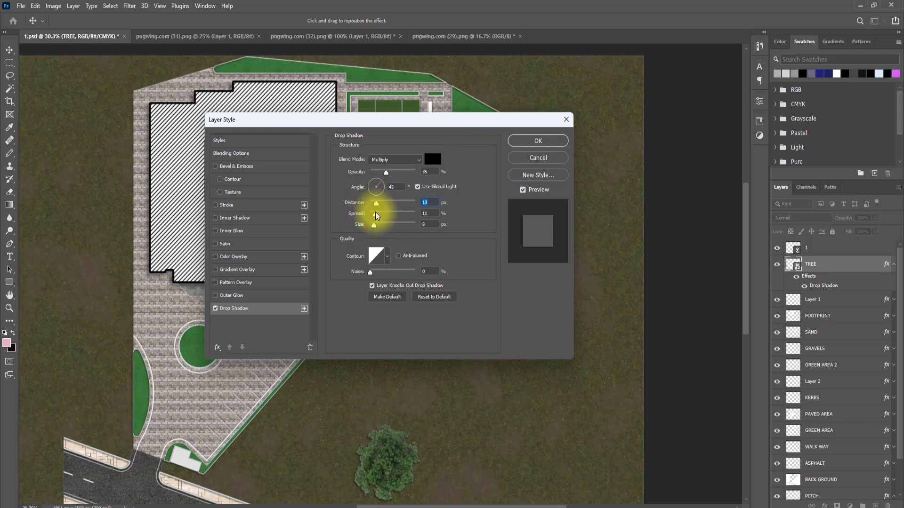
pyautogui.click(379, 215)
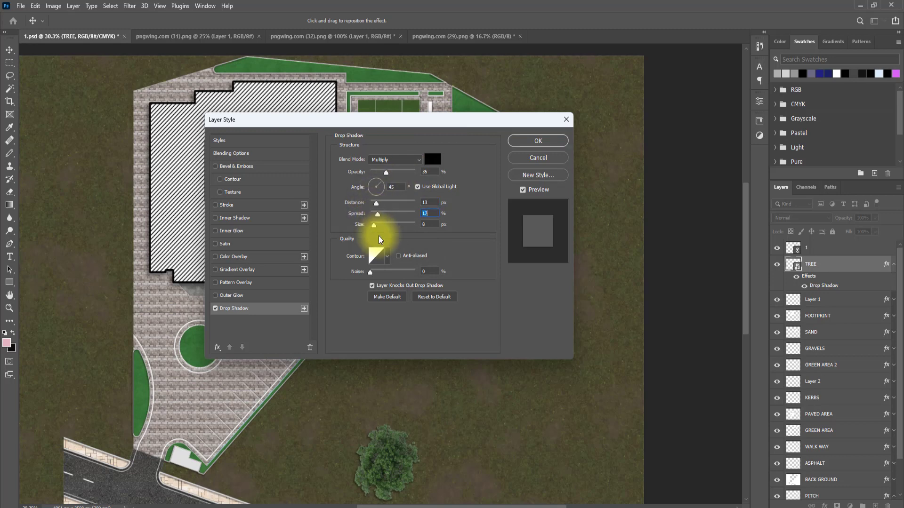
pyautogui.moveTo(377, 231); pyautogui.dragTo(382, 234)
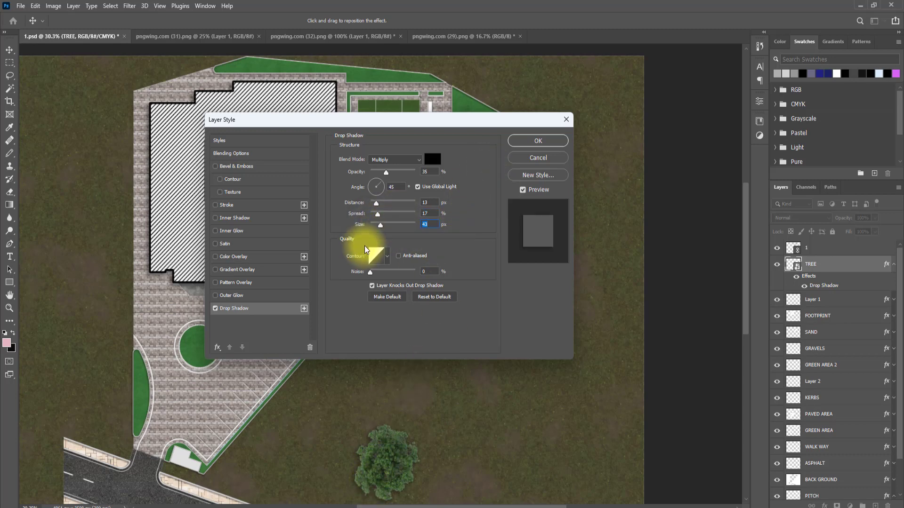
pyautogui.moveTo(387, 229); pyautogui.dragTo(391, 230)
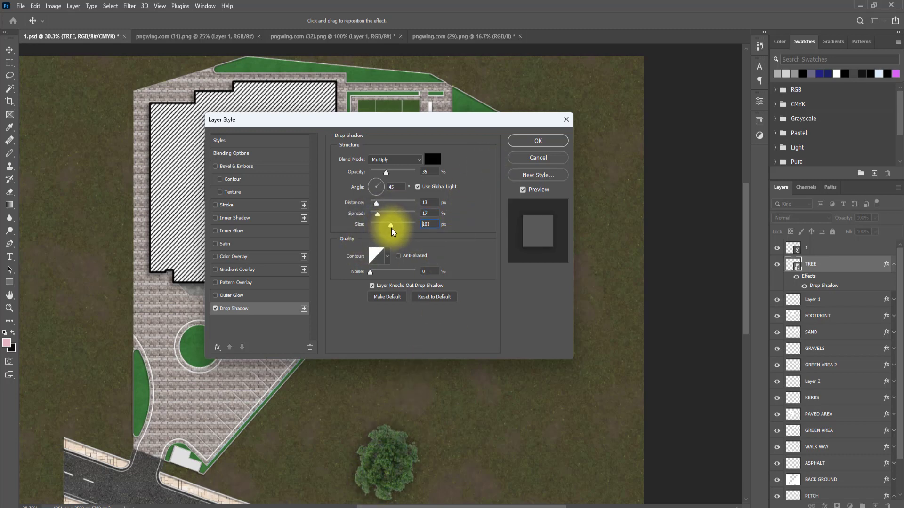
pyautogui.click(531, 140)
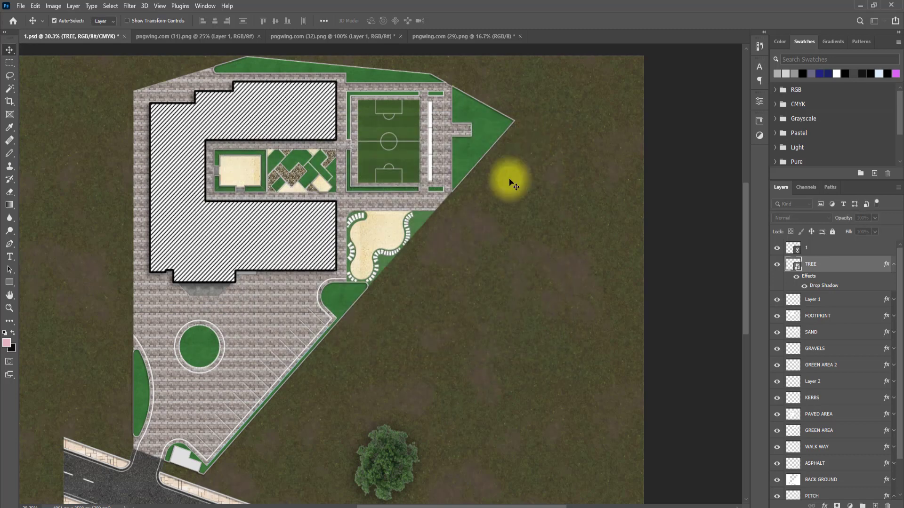
# Step: Duplicate the tree up and to the right of the original and scale the copy to about 14.1%
pyautogui.moveTo(380, 468); pyautogui.dragTo(417, 391)
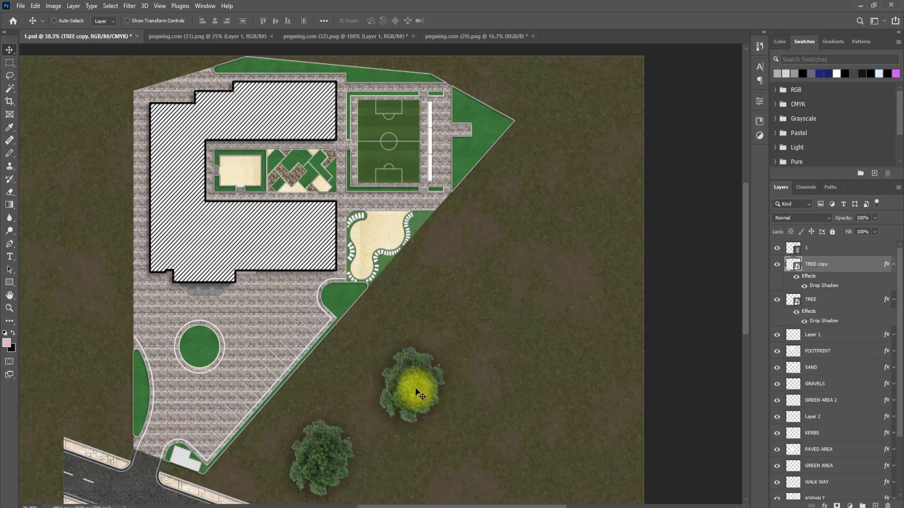
pyautogui.hotkey('ctrl', 't')
pyautogui.moveTo(363, 344); pyautogui.dragTo(389, 384)
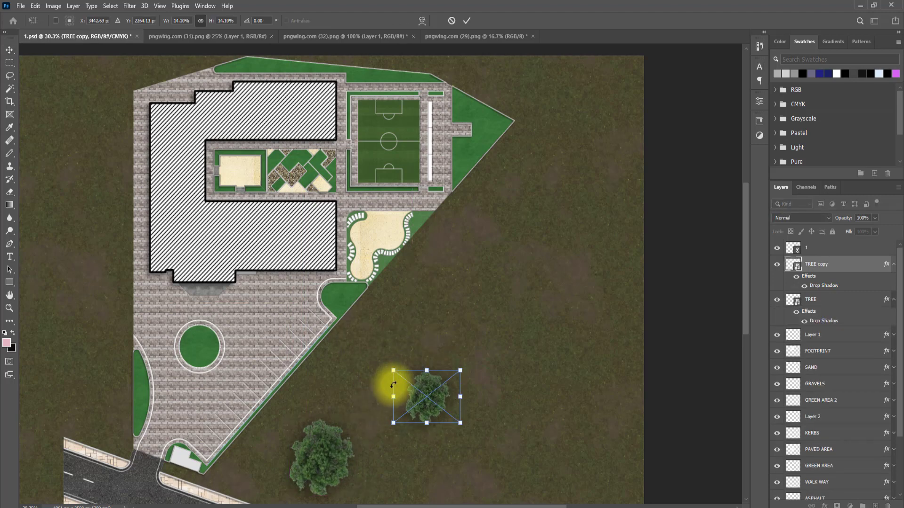
pyautogui.doubleClick(415, 399)
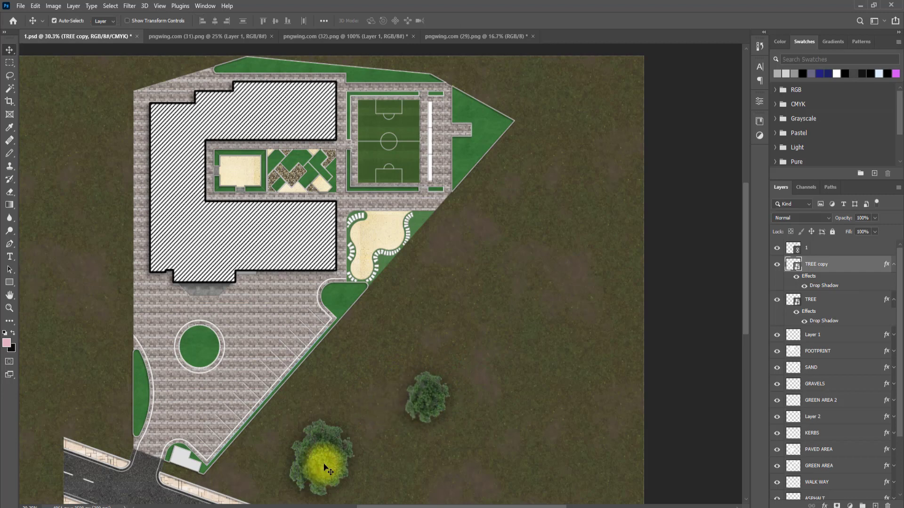
# Step: Add tree copies west, northeast and east of the site, and enlarge the east one to about 29.7%
pyautogui.moveTo(323, 462); pyautogui.dragTo(466, 294)
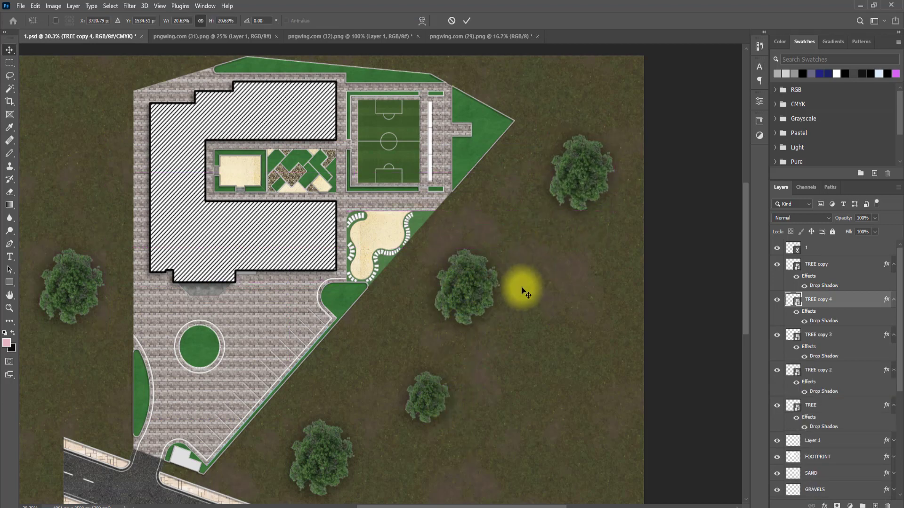
pyautogui.hotkey('ctrl', 't')
pyautogui.moveTo(524, 332); pyautogui.dragTo(533, 363)
pyautogui.moveTo(543, 383); pyautogui.dragTo(525, 323)
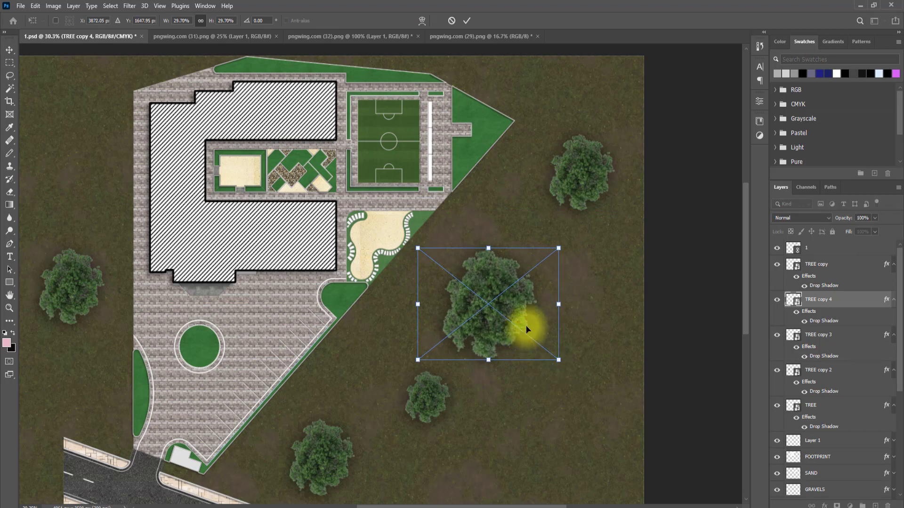
pyautogui.press('Return')
# Step: Shrink the tree west of the site and add another tree copy at the plan's northwest corner
pyautogui.click(76, 282)
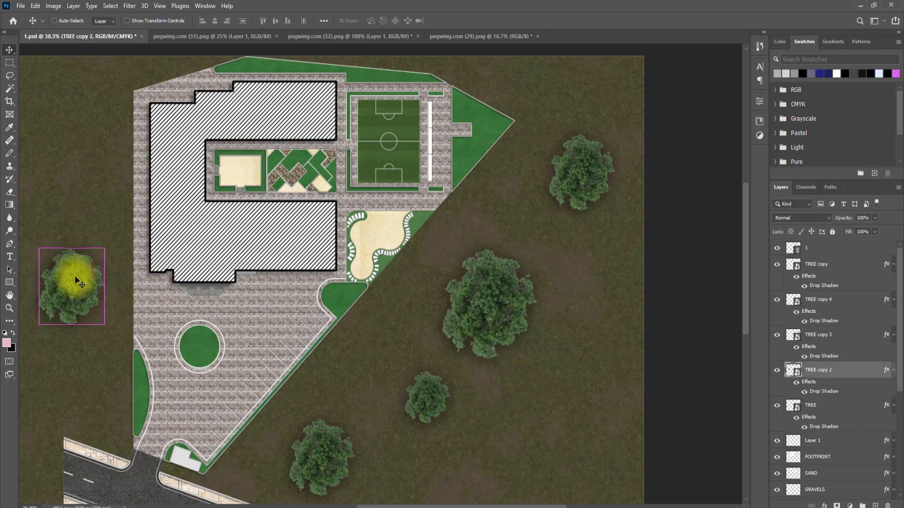
pyautogui.hotkey('ctrl', 't')
pyautogui.moveTo(30, 247); pyautogui.dragTo(41, 292)
pyautogui.press('Return')
pyautogui.moveTo(315, 455); pyautogui.dragTo(77, 95)
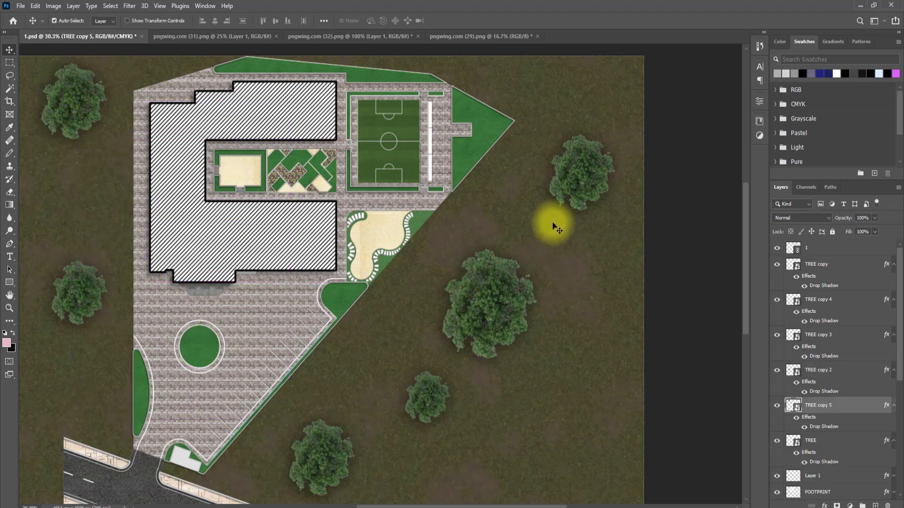
# Step: Move the smallest tree down and to the right, near the lower edge of the open ground
pyautogui.moveTo(428, 414); pyautogui.dragTo(502, 461)
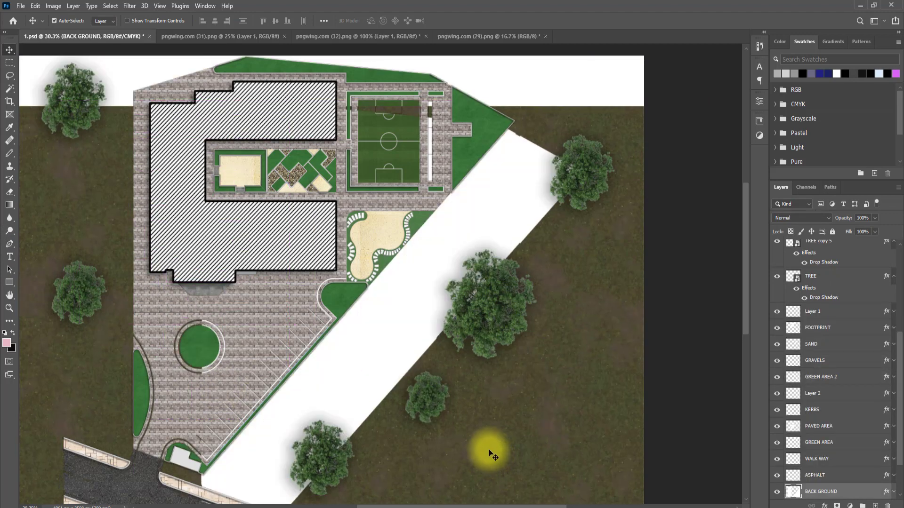
pyautogui.hotkey('ctrl', 'z')
pyautogui.moveTo(429, 400); pyautogui.dragTo(511, 464)
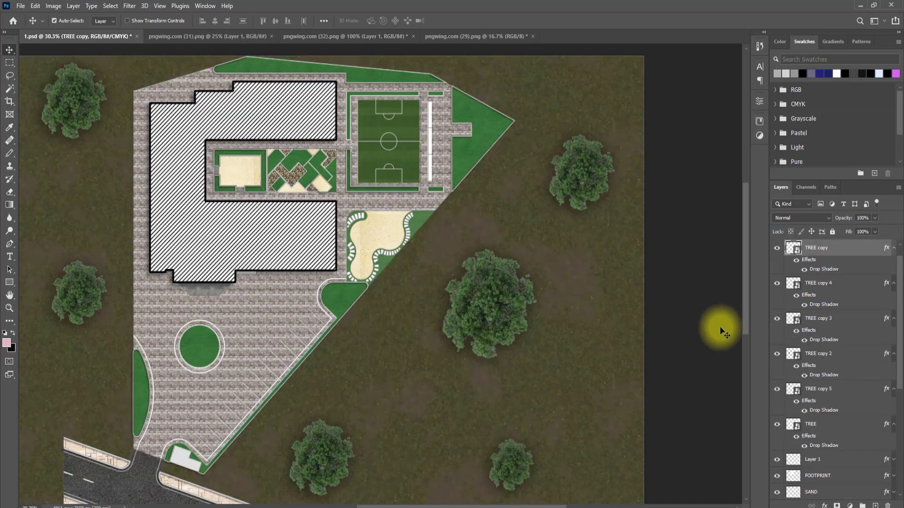
# Step: Collapse the effects lists of the TREE layer and all its copies
pyautogui.click(893, 426)
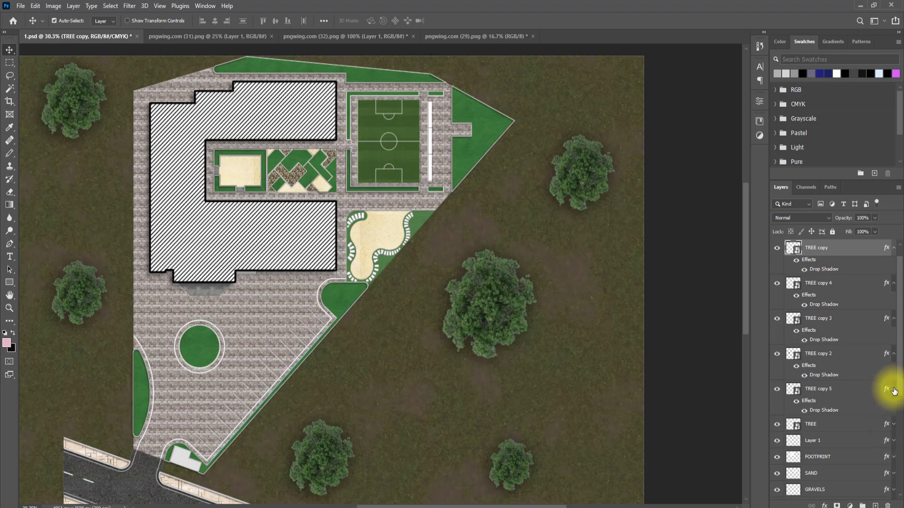
pyautogui.click(894, 389)
pyautogui.click(894, 354)
pyautogui.click(893, 318)
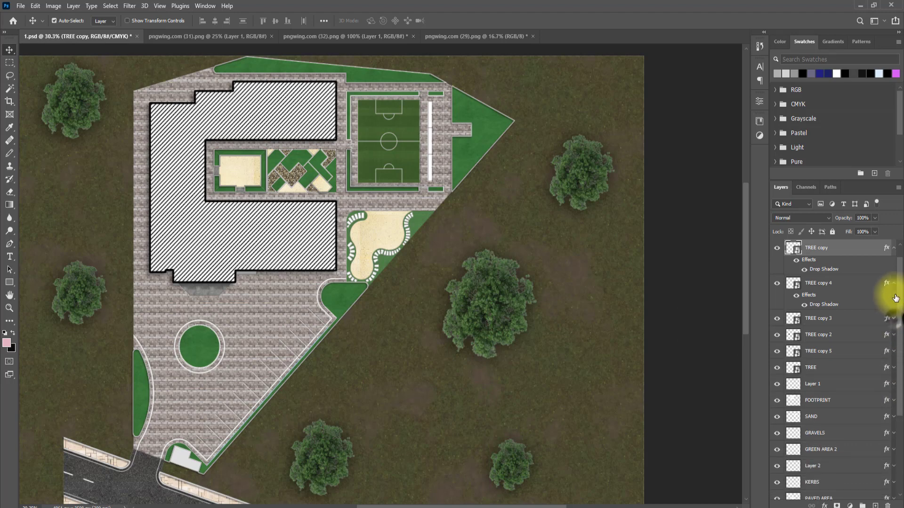
pyautogui.click(894, 283)
pyautogui.click(893, 248)
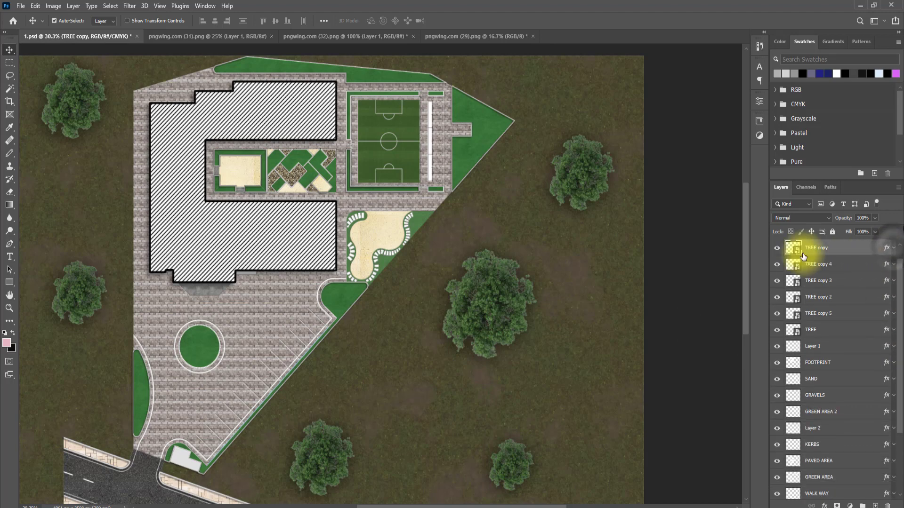
# Step: Select the TREE layer and its five copies and merge them into one layer
pyautogui.keyDown('ctrl'); pyautogui.click(843, 266); pyautogui.keyUp('ctrl')
pyautogui.keyDown('ctrl'); pyautogui.click(842, 282); pyautogui.keyUp('ctrl')
pyautogui.keyDown('ctrl'); pyautogui.click(843, 297); pyautogui.keyUp('ctrl')
pyautogui.keyDown('ctrl'); pyautogui.click(841, 313); pyautogui.keyUp('ctrl')
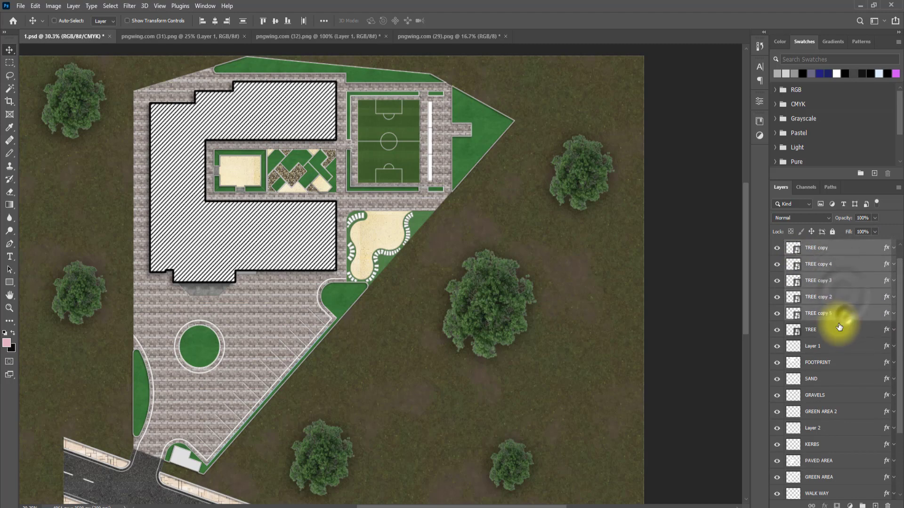
pyautogui.keyDown('ctrl'); pyautogui.click(839, 330); pyautogui.keyUp('ctrl')
pyautogui.rightClick(834, 330)
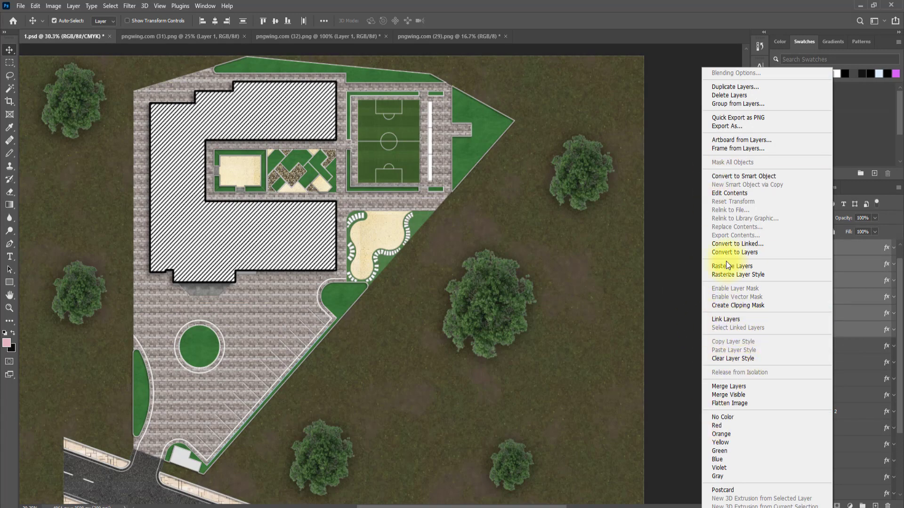
pyautogui.click(729, 386)
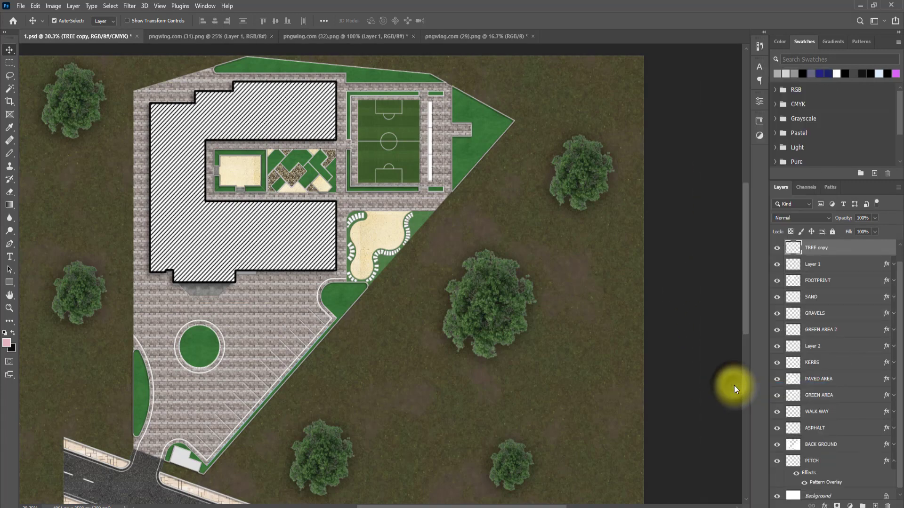
# Step: Hide and show the merged TREE copy layer to check which trees it contains
pyautogui.click(776, 250)
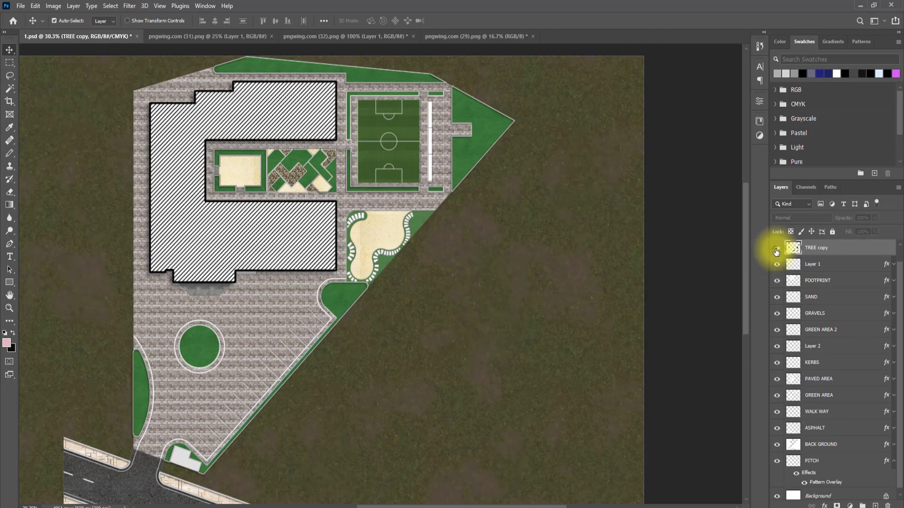
pyautogui.click(776, 250)
pyautogui.click(776, 250)
pyautogui.click(777, 250)
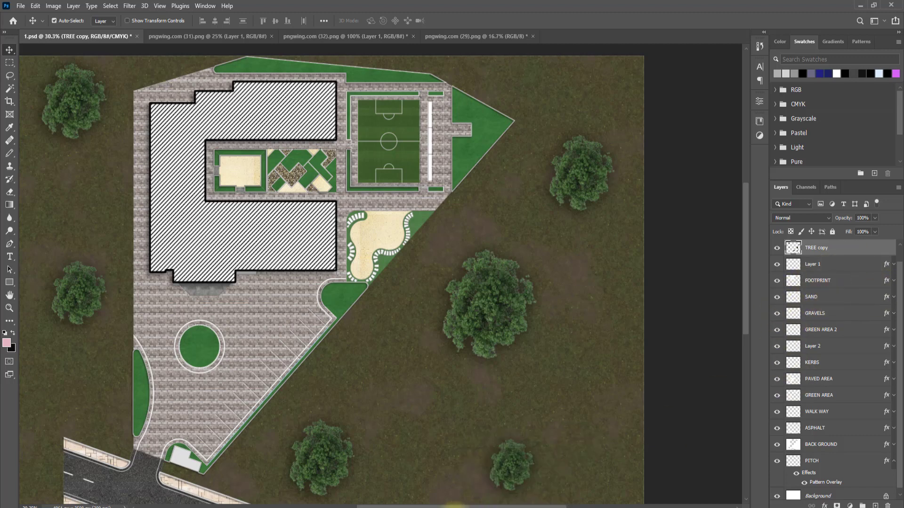
# Step: Place the PALM image from the 01-VEGETATION folder, scale it down and position it in the green corner bed south of the curved sand area
pyautogui.moveTo(455, 507)
pyautogui.click(437, 477)
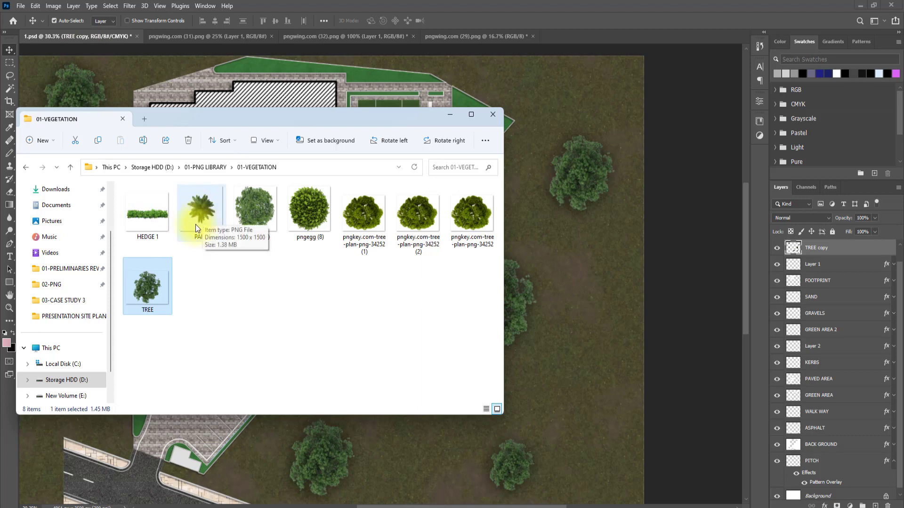
pyautogui.moveTo(201, 220); pyautogui.dragTo(526, 228)
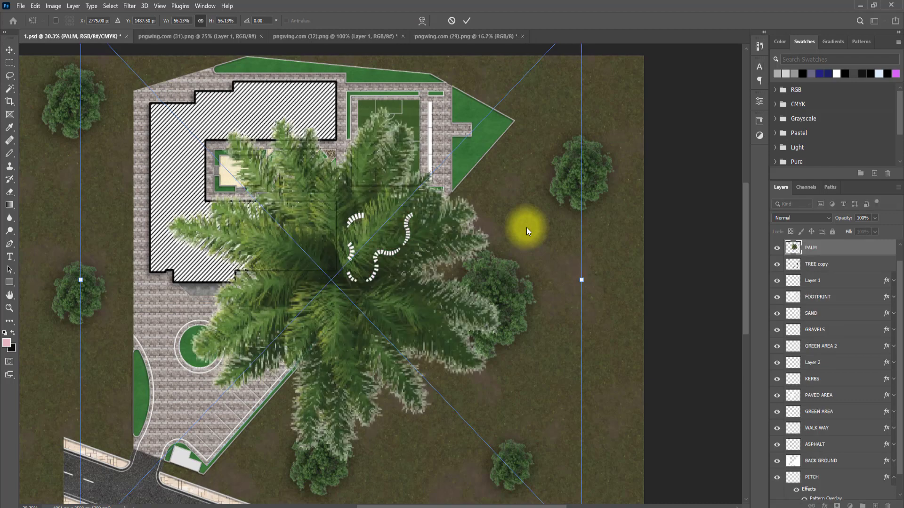
pyautogui.scroll(1, 823, 270)
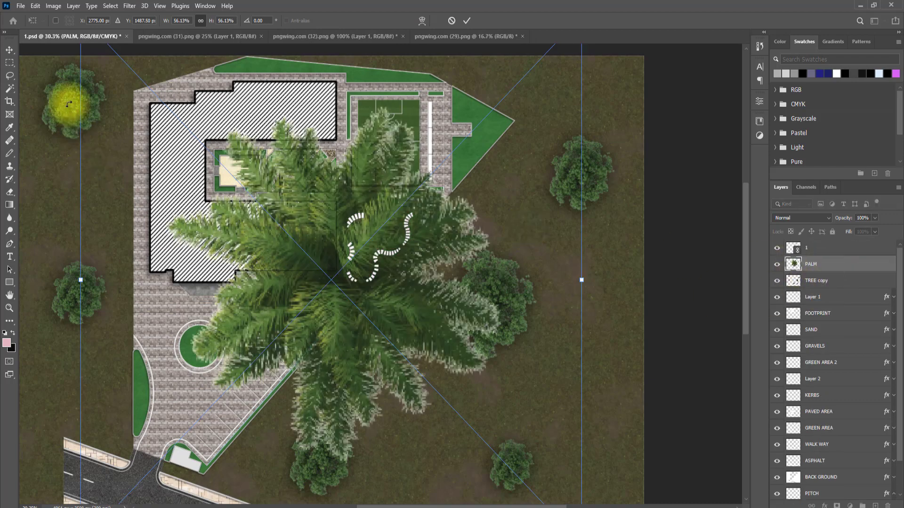
pyautogui.scroll(1, 123, 121)
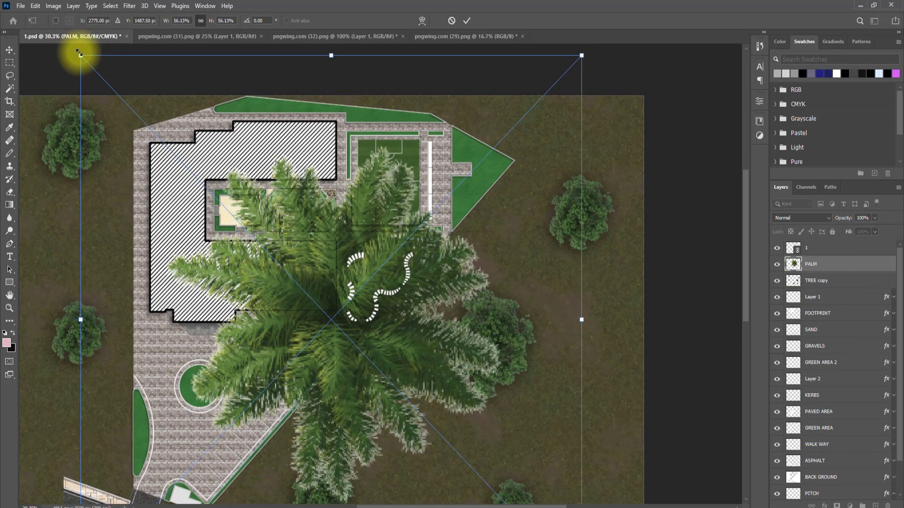
pyautogui.moveTo(78, 56); pyautogui.dragTo(367, 326)
pyautogui.scroll(-3, 430, 317)
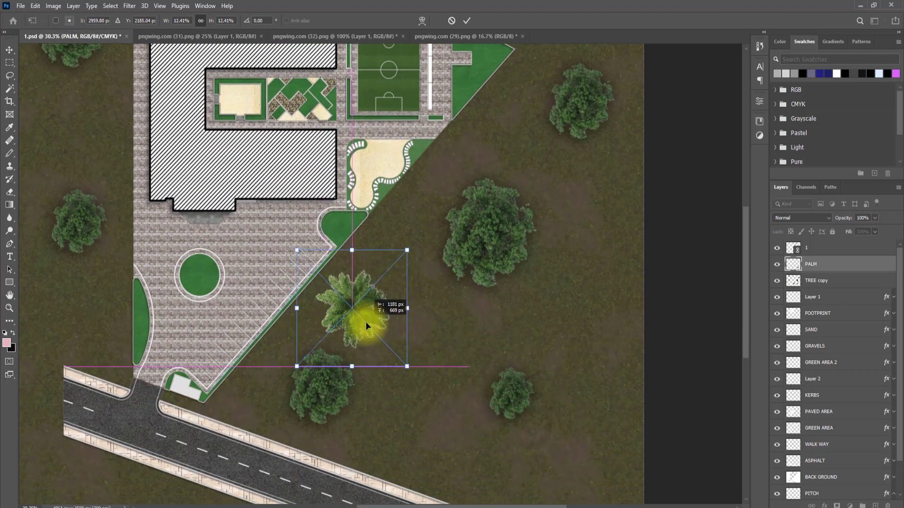
pyautogui.moveTo(309, 255); pyautogui.dragTo(361, 311)
pyautogui.press('Return')
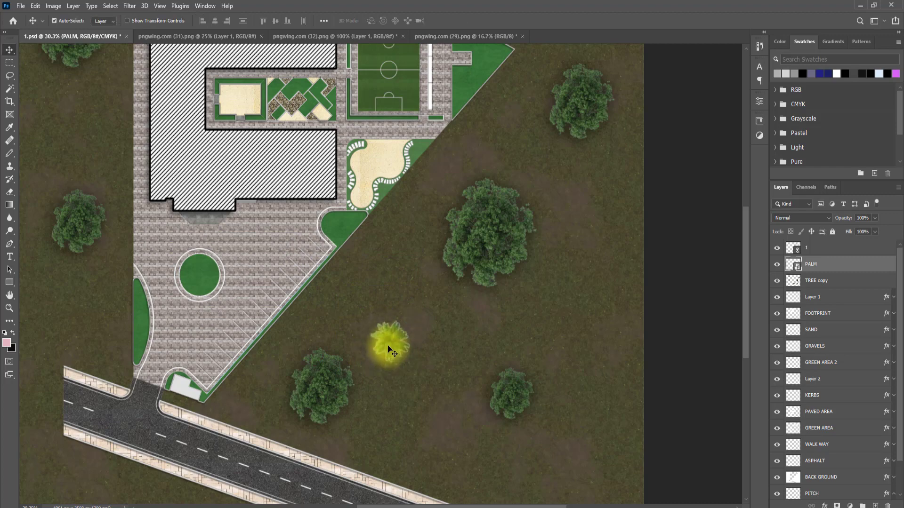
pyautogui.moveTo(384, 342); pyautogui.dragTo(336, 236)
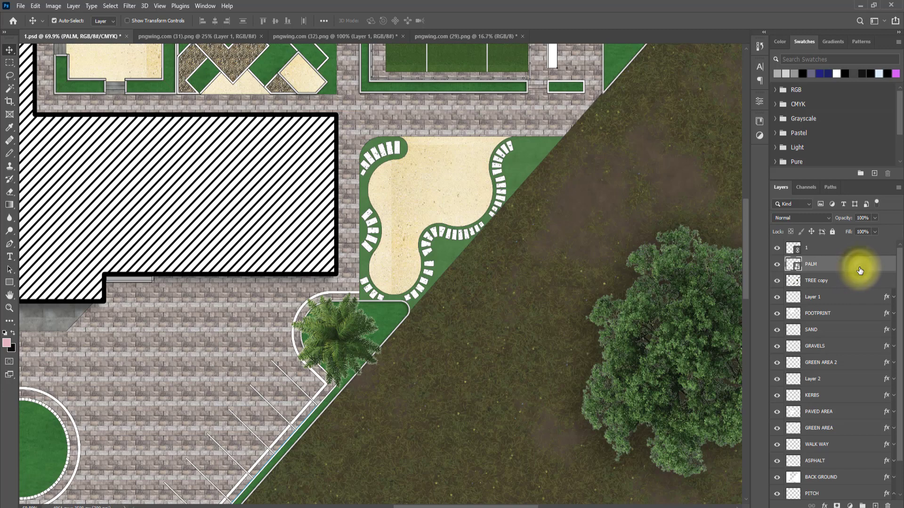
# Step: Add a Multiply drop shadow to the PALM layer with 35% opacity, 13 px distance, 17% spread and 103 px size
pyautogui.doubleClick(860, 270)
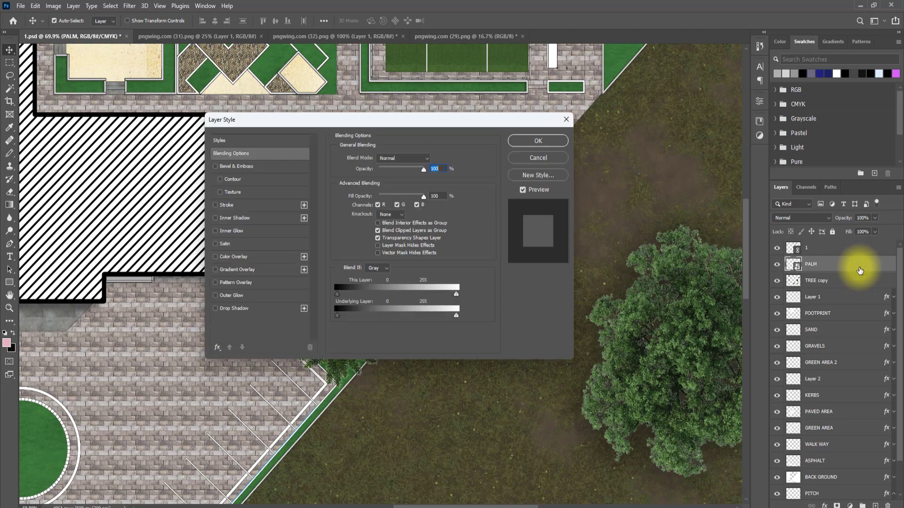
pyautogui.click(215, 308)
pyautogui.click(234, 309)
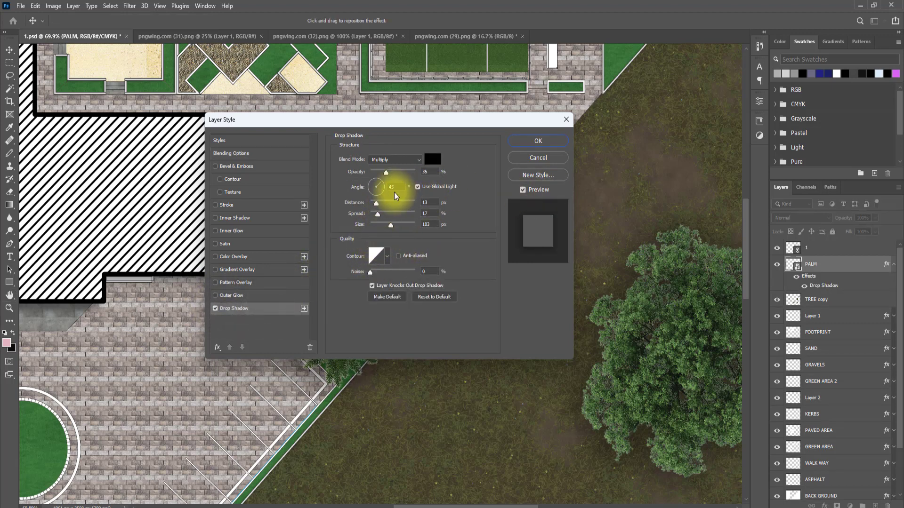
pyautogui.click(549, 140)
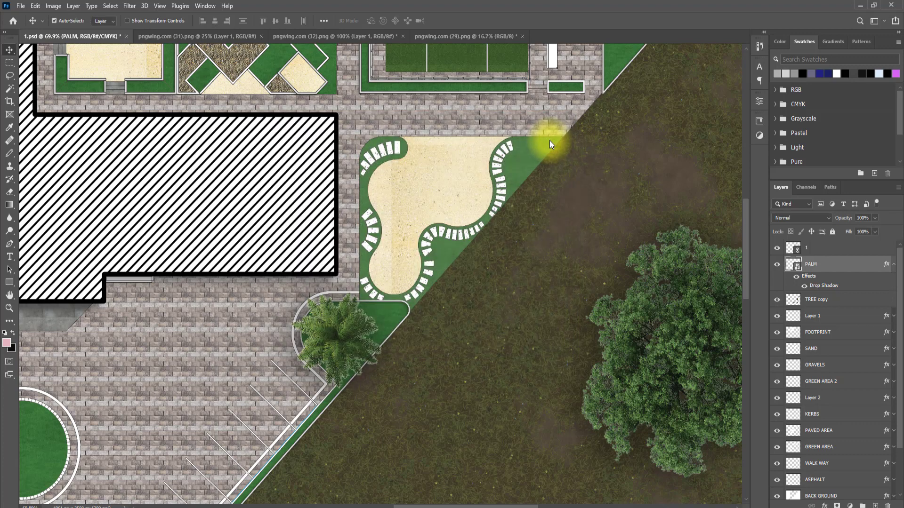
# Step: Add smaller palm copies on the north green strip and the eastern green triangle, plus a copy in the round planter
pyautogui.scroll(-1, 300, 309)
pyautogui.scroll(-5, 302, 311)
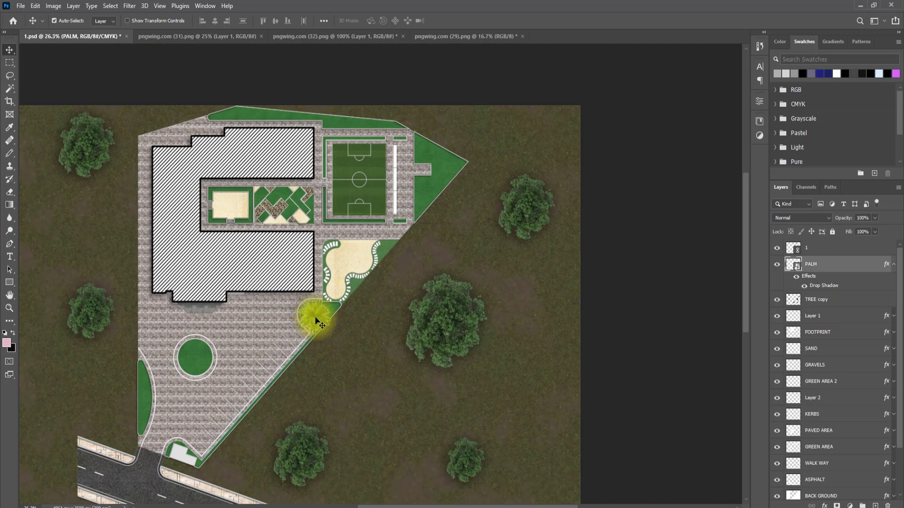
pyautogui.moveTo(317, 318); pyautogui.dragTo(240, 123)
pyautogui.hotkey('ctrl', 't')
pyautogui.press('Return')
pyautogui.hotkey('ctrl', 't')
pyautogui.press('Return')
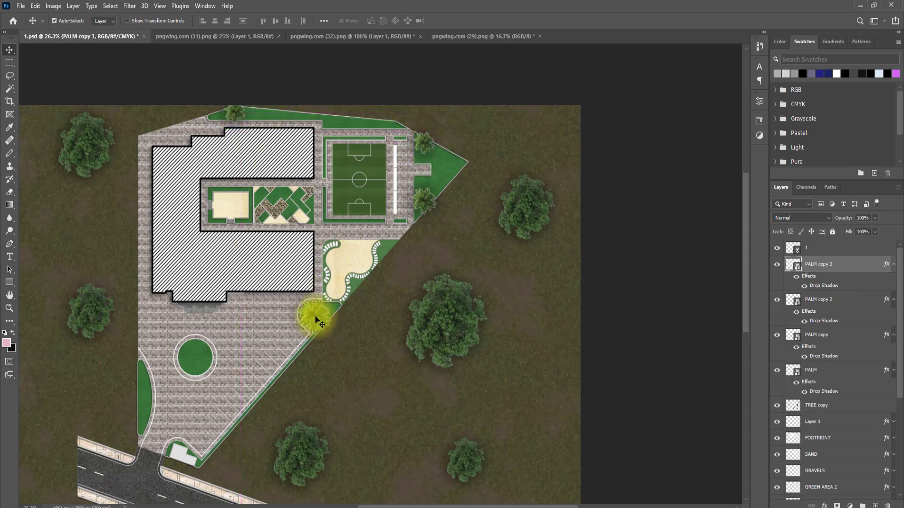
pyautogui.moveTo(316, 320); pyautogui.dragTo(196, 361)
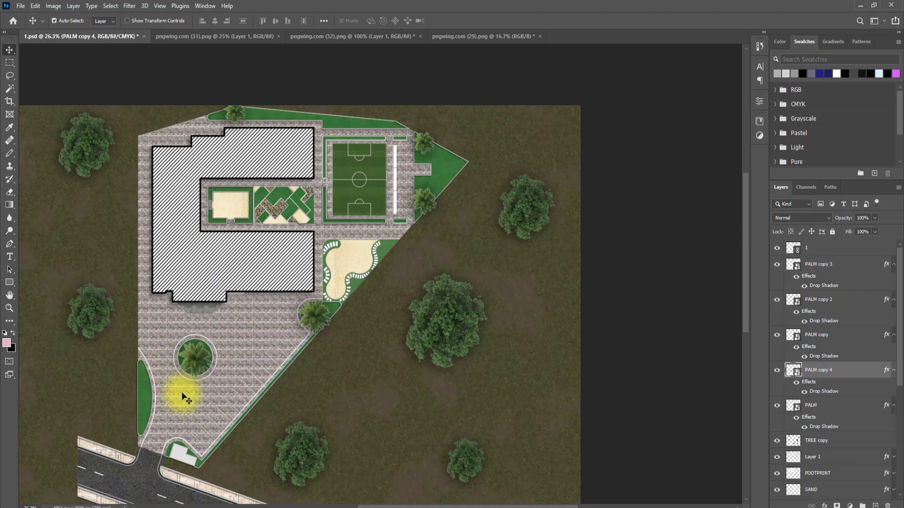
# Step: Shrink the original palm in the corner bed and copy it into the patterned courtyard garden
pyautogui.scroll(-2, 182, 394)
pyautogui.click(320, 275)
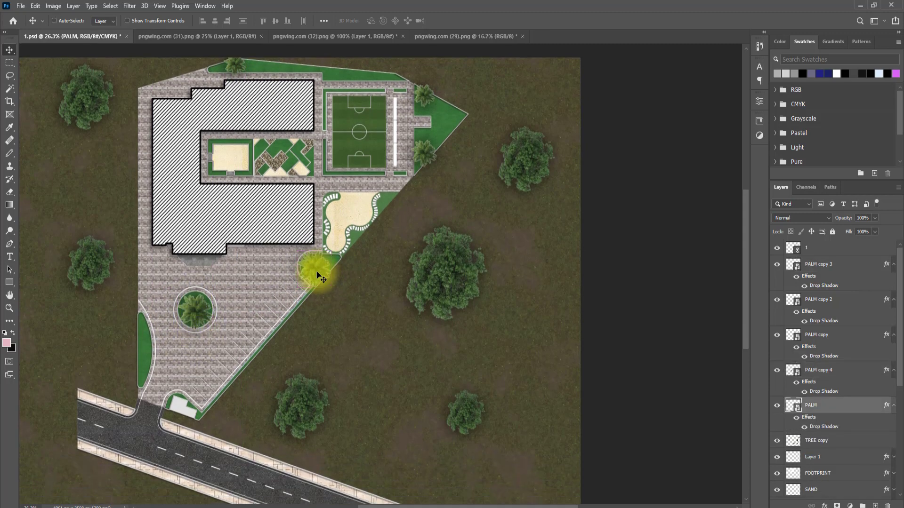
pyautogui.hotkey('ctrl', 't')
pyautogui.moveTo(289, 244); pyautogui.dragTo(319, 273)
pyautogui.press('Return')
pyautogui.scroll(5, 318, 273)
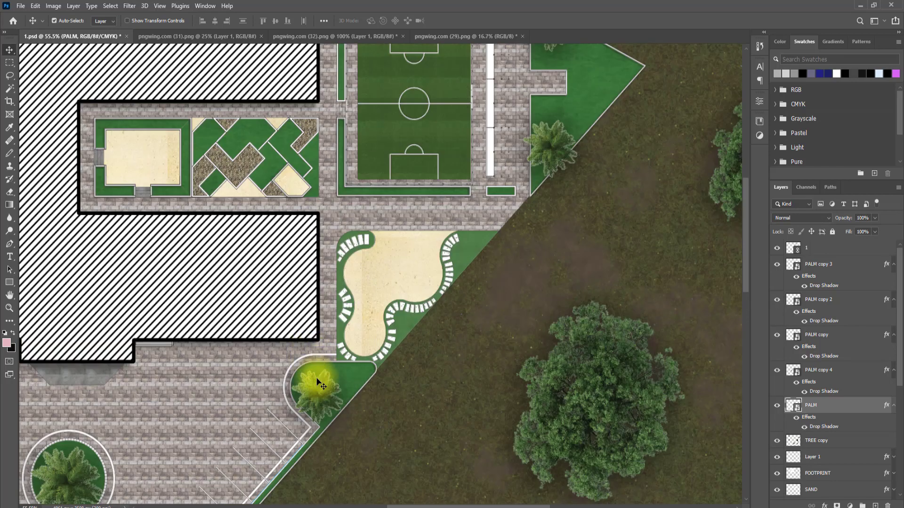
pyautogui.moveTo(320, 391); pyautogui.dragTo(236, 148)
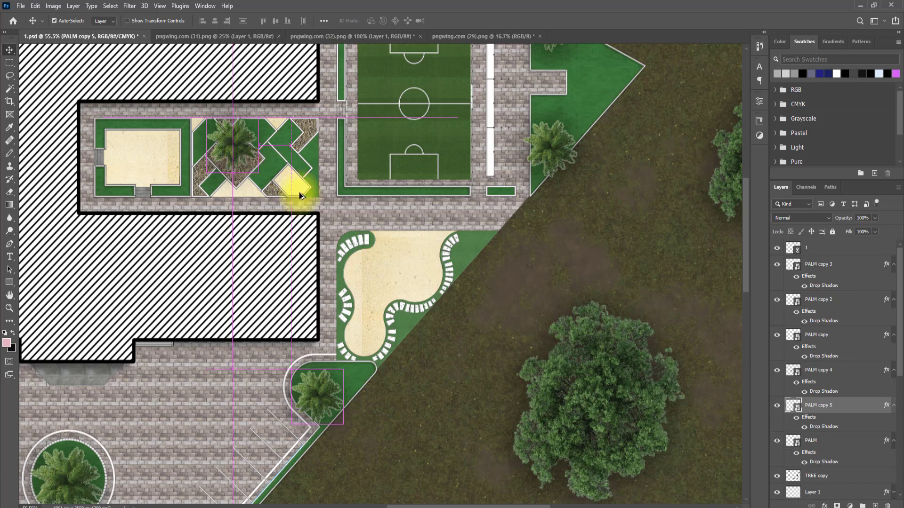
# Step: Collapse the effects lists of the PALM layer and all its copies
pyautogui.click(893, 441)
pyautogui.click(893, 406)
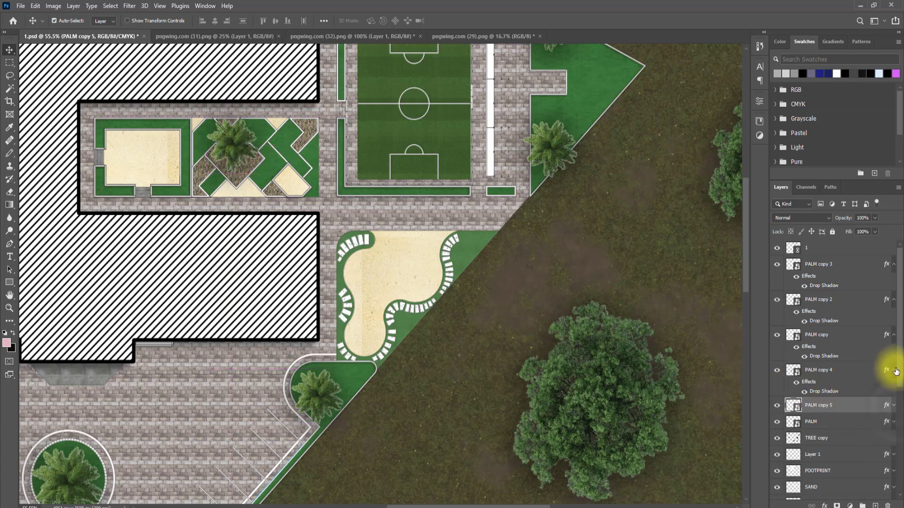
pyautogui.click(893, 370)
pyautogui.click(894, 335)
pyautogui.click(894, 300)
pyautogui.click(894, 264)
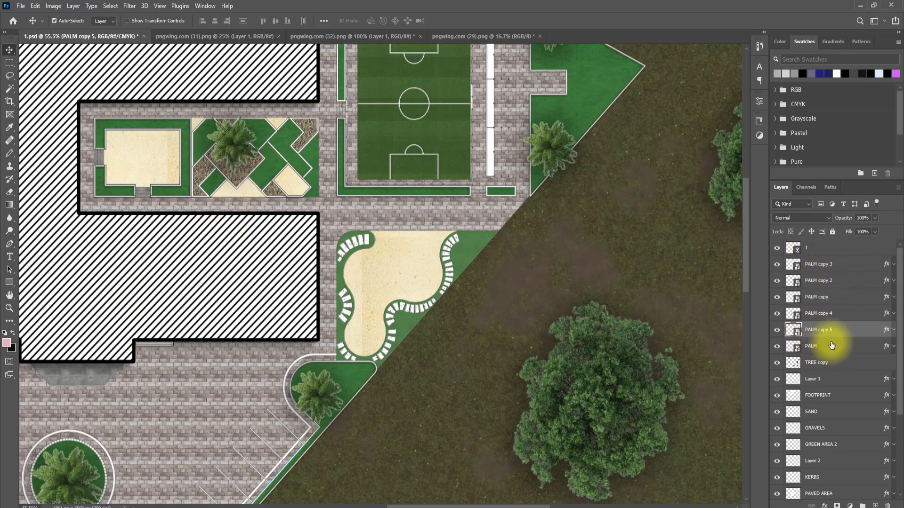
# Step: Move the PALM copy 5 layer to the top of the layer stack and shift its palm slightly within the courtyard garden
pyautogui.moveTo(832, 332); pyautogui.dragTo(819, 247)
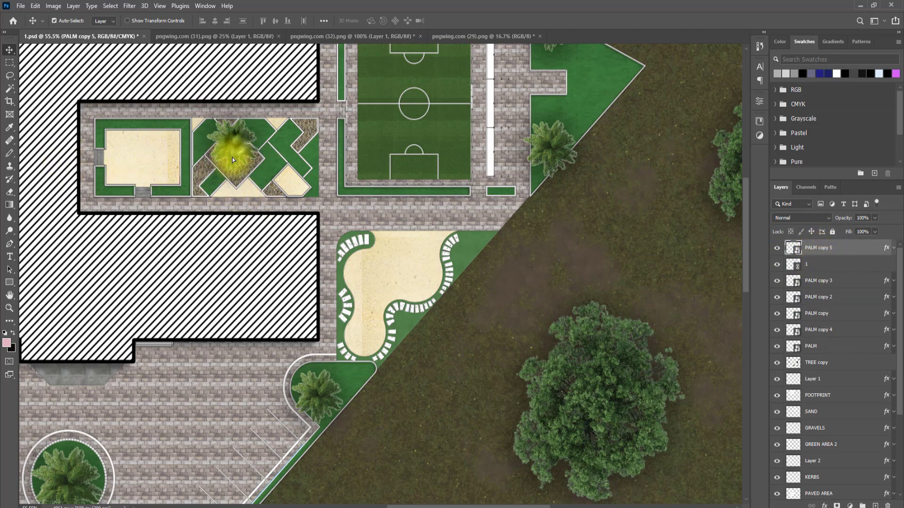
pyautogui.moveTo(232, 158); pyautogui.dragTo(238, 160)
pyautogui.scroll(-1, 238, 159)
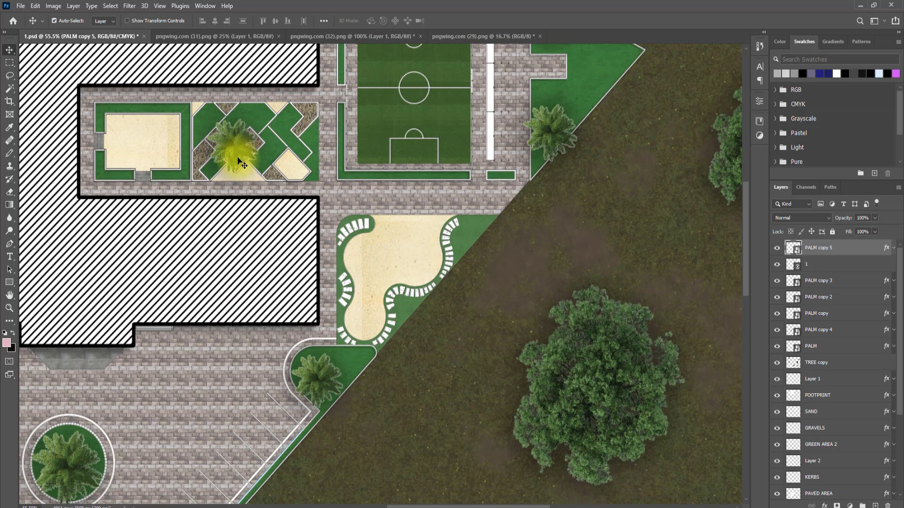
# Step: Place pngegg (8) from the 01-VEGETATION folder, shrink it to a small shrub and position it in the curved green bed on the site's west edge
pyautogui.scroll(-5, 237, 160)
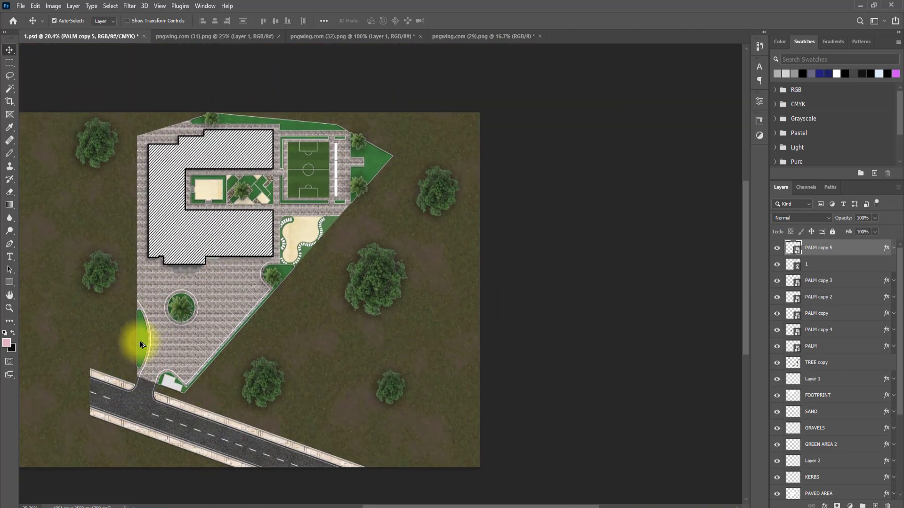
pyautogui.scroll(3, 141, 339)
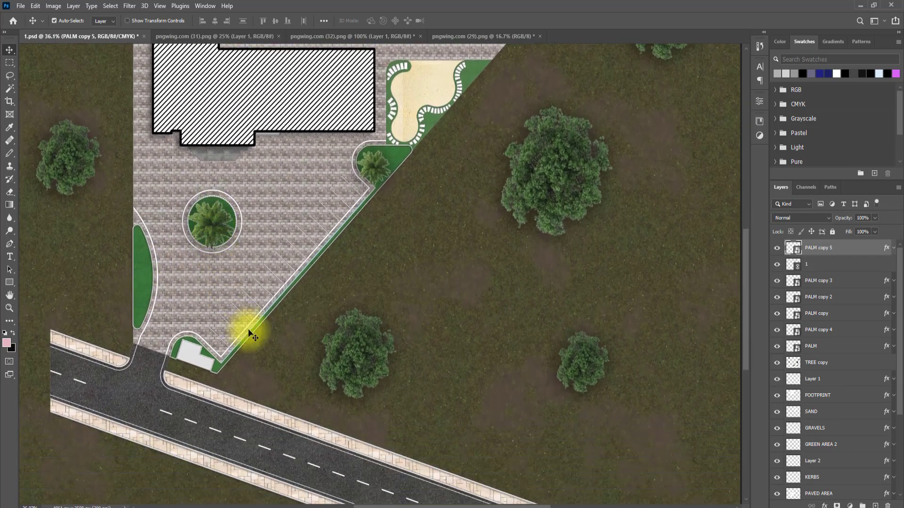
pyautogui.moveTo(452, 506)
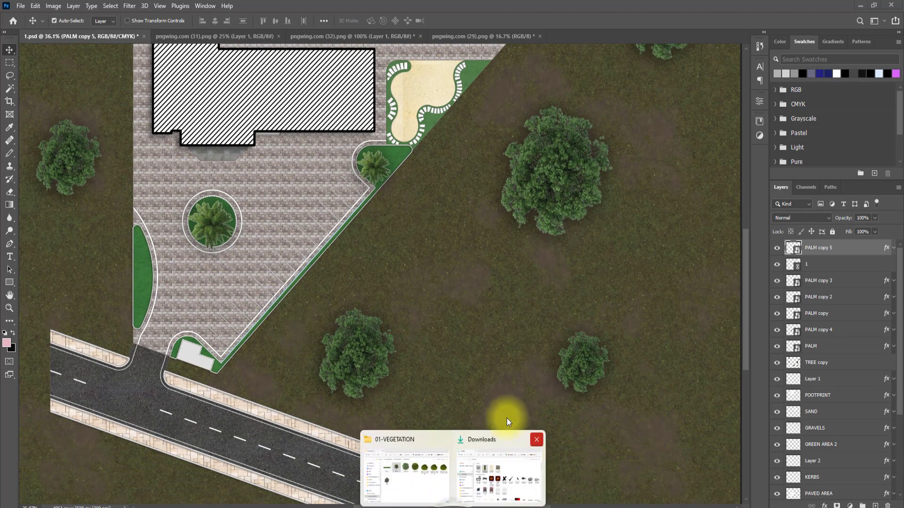
pyautogui.click(403, 481)
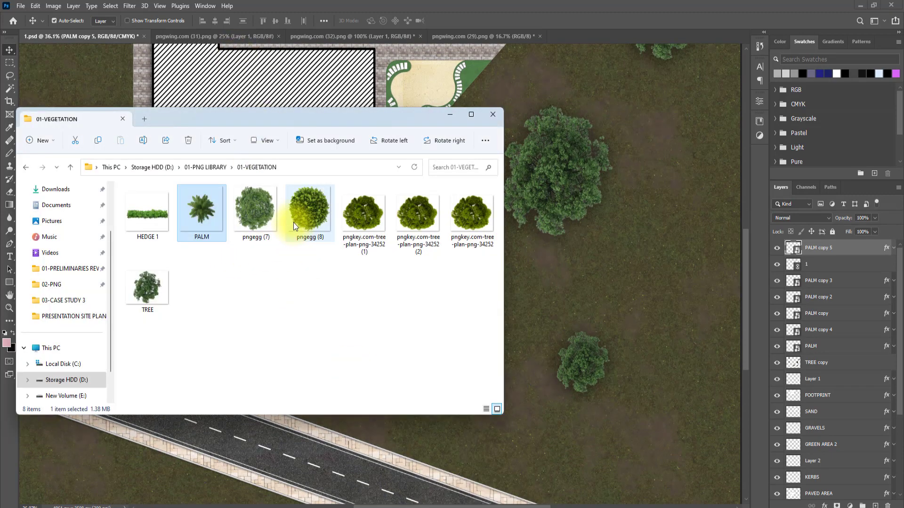
pyautogui.moveTo(303, 214); pyautogui.dragTo(321, 102)
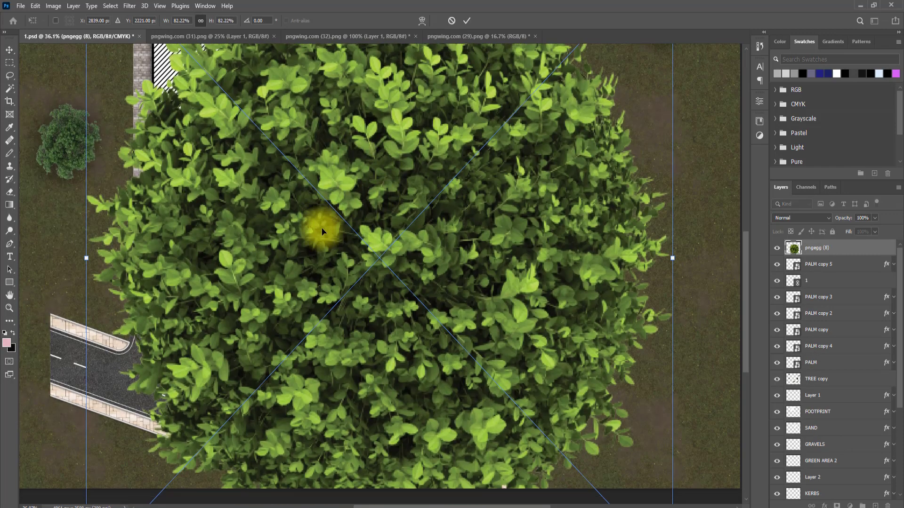
pyautogui.scroll(3, 125, 71)
pyautogui.scroll(-6, 137, 146)
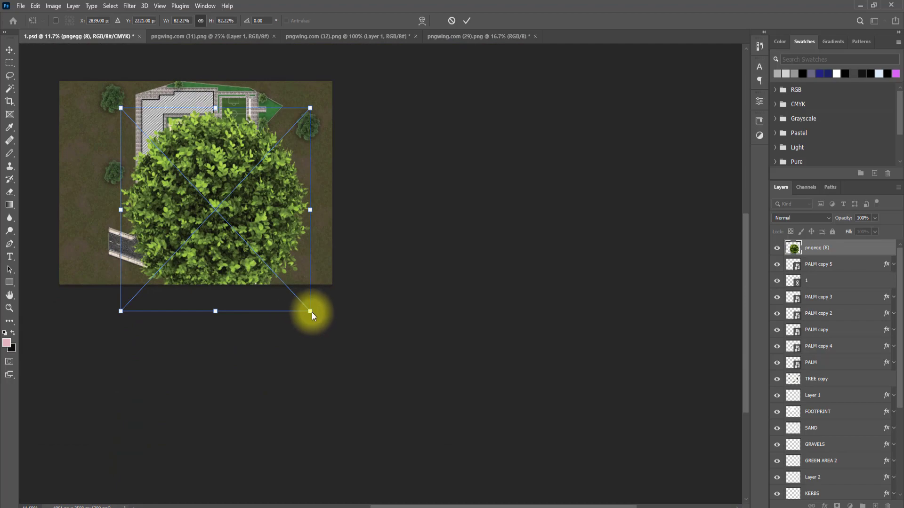
pyautogui.moveTo(310, 311); pyautogui.dragTo(132, 134)
pyautogui.scroll(6, 132, 134)
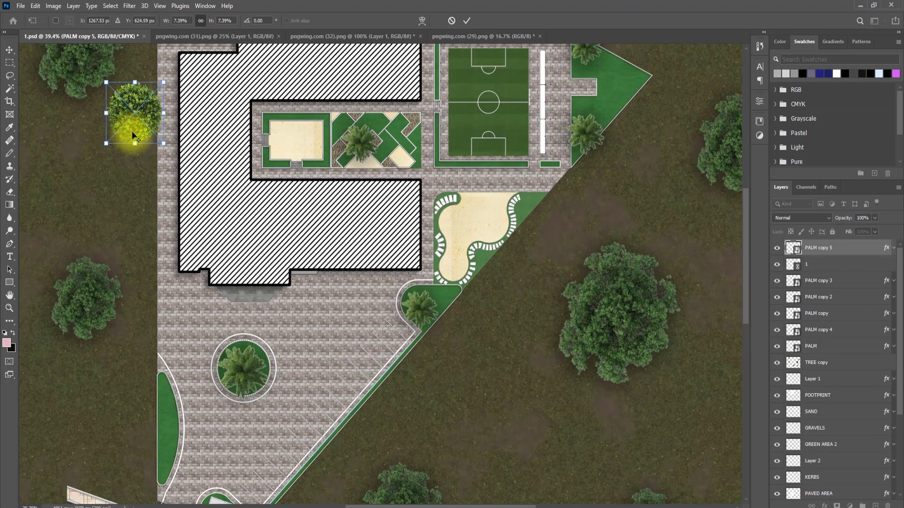
pyautogui.moveTo(107, 82); pyautogui.dragTo(165, 408)
pyautogui.press('Return')
# Step: Copy the layer style of the PALM copy 5 layer
pyautogui.scroll(-3, 202, 355)
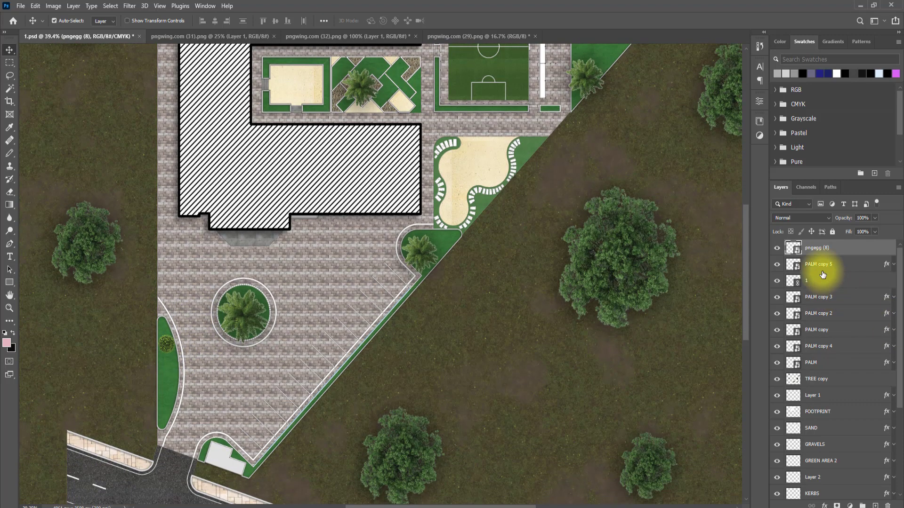
pyautogui.rightClick(859, 265)
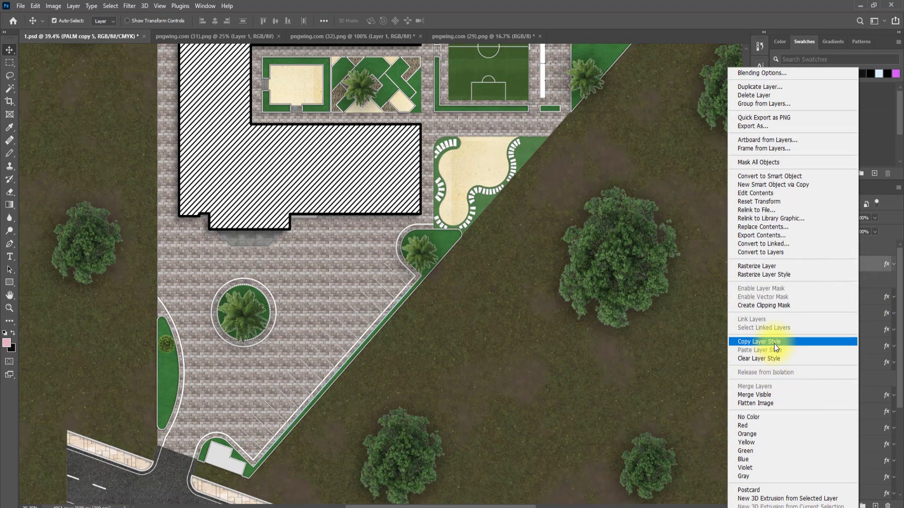
pyautogui.click(772, 344)
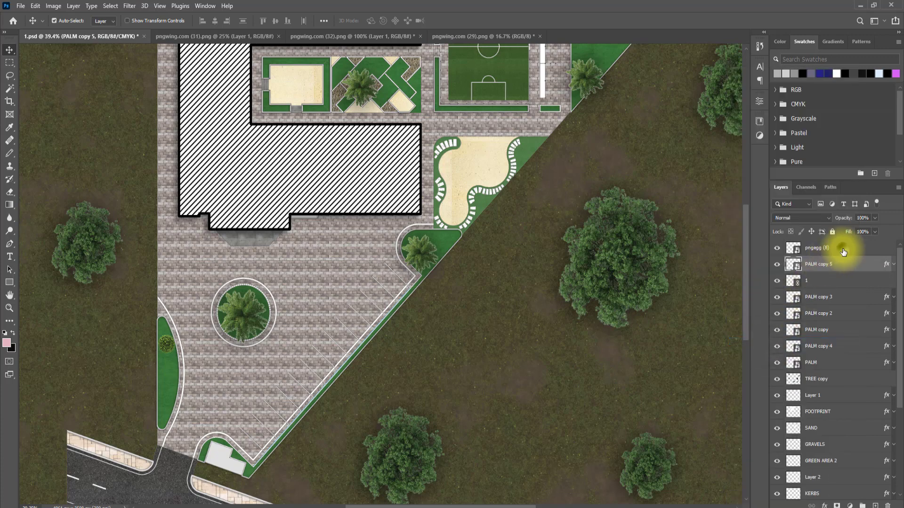
# Step: Rename the pngegg (8) layer as SHRUB
pyautogui.click(843, 251)
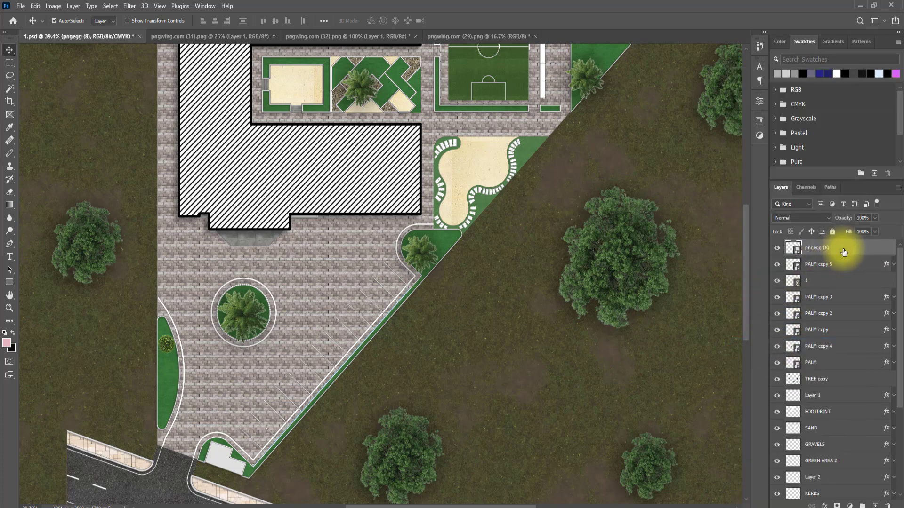
pyautogui.rightClick(845, 253)
pyautogui.click(844, 254)
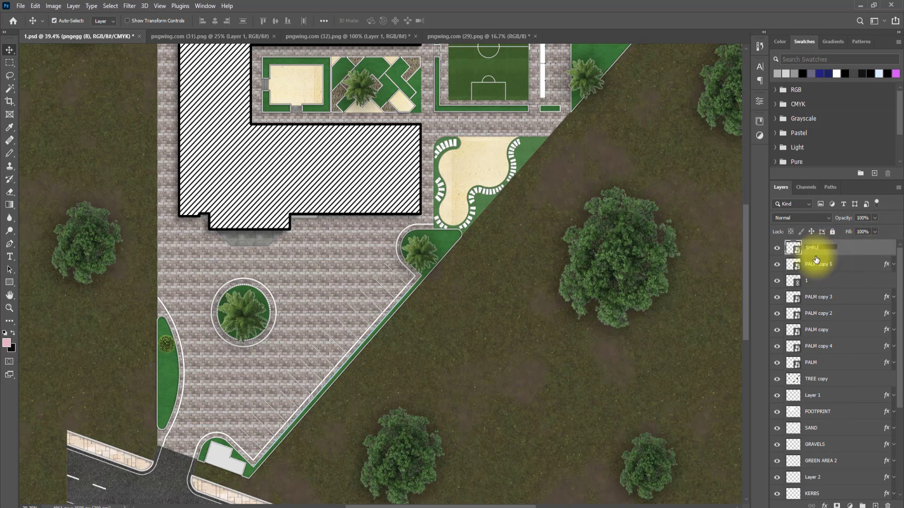
pyautogui.write('SHRUB')
pyautogui.press('Return')
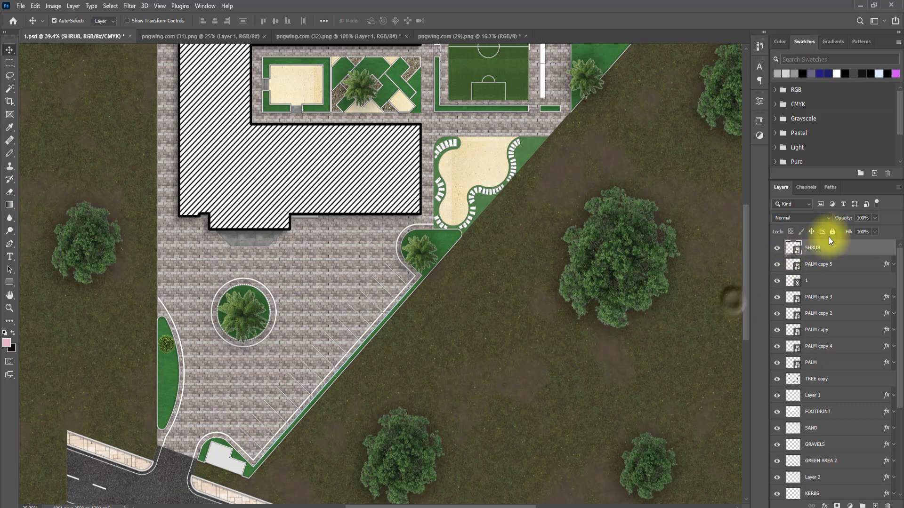
# Step: Paste the copied layer style onto the SHRUB layer and duplicate the shrub along the west bed, beside the curved sand area and in the east lawn
pyautogui.rightClick(850, 253)
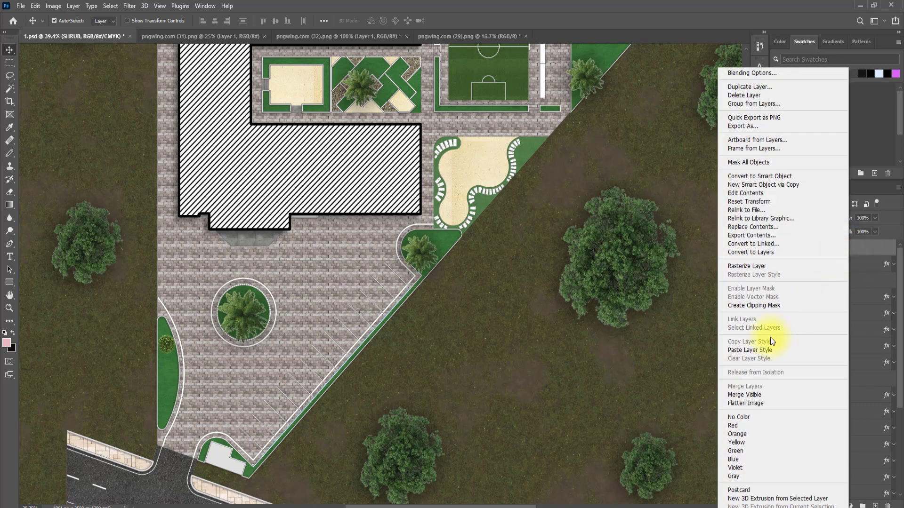
pyautogui.click(758, 349)
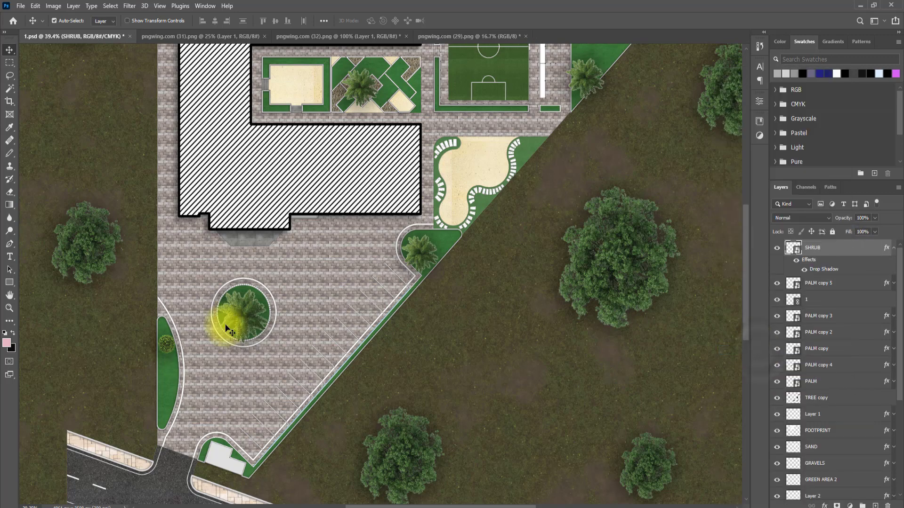
pyautogui.moveTo(165, 354); pyautogui.dragTo(522, 155)
pyautogui.scroll(4, 364, 173)
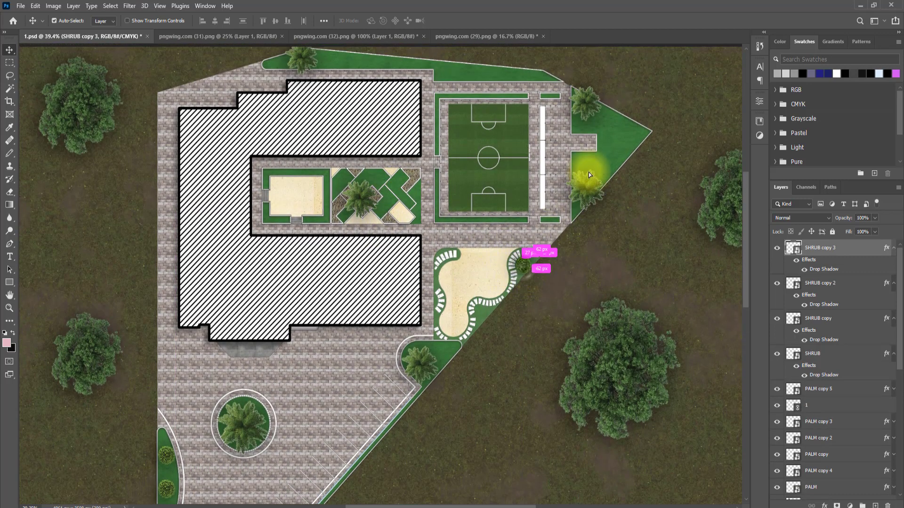
pyautogui.moveTo(589, 172); pyautogui.dragTo(610, 145)
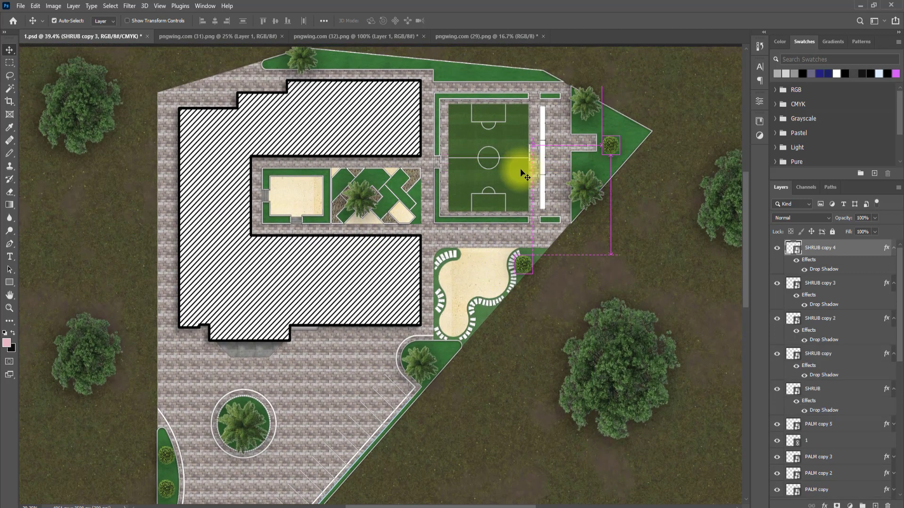
# Step: Duplicate the north bed's palm twice, placing the copies further east along the bed, the last near the football pitch's northwest corner
pyautogui.click(302, 62)
pyautogui.moveTo(350, 61); pyautogui.dragTo(370, 68)
pyautogui.moveTo(439, 80); pyautogui.dragTo(448, 73)
pyautogui.scroll(5, 453, 97)
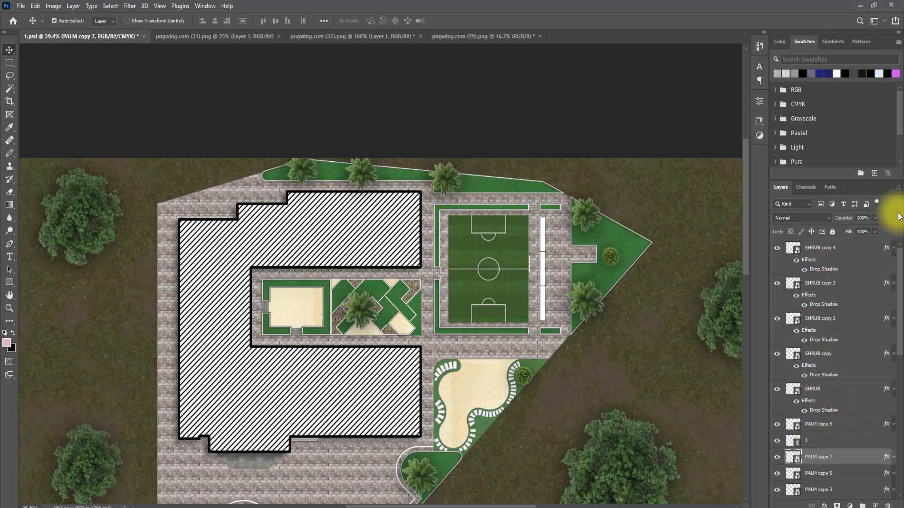
# Step: Collapse the effects of SHRUB copy 4 and SHRUB copy 2, and move the PALM copy 7 and PALM copy 6 layers to the top of the stack
pyautogui.click(894, 249)
pyautogui.click(893, 300)
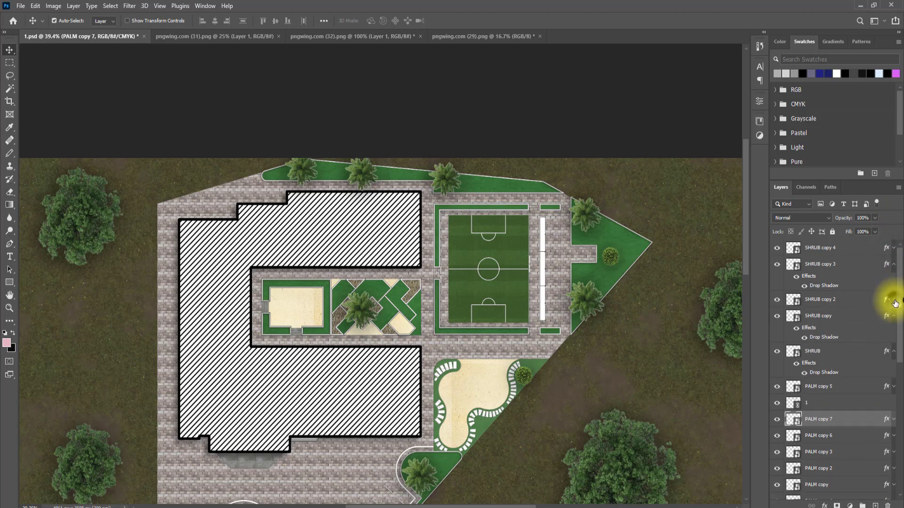
pyautogui.scroll(3, 423, 167)
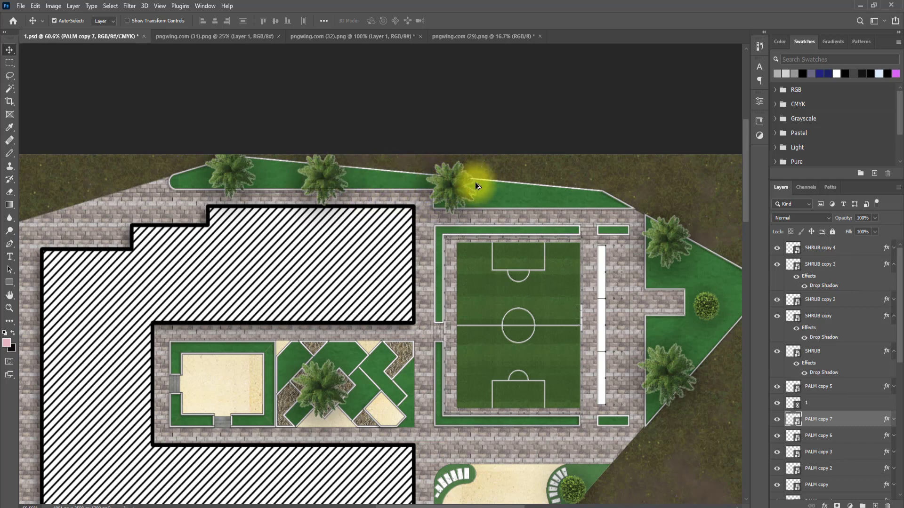
pyautogui.scroll(1, 476, 182)
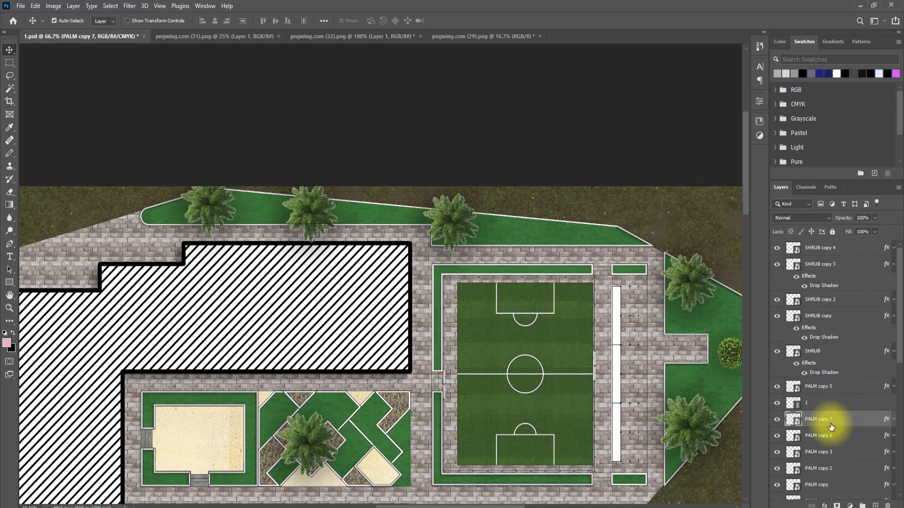
pyautogui.moveTo(831, 427); pyautogui.dragTo(814, 253)
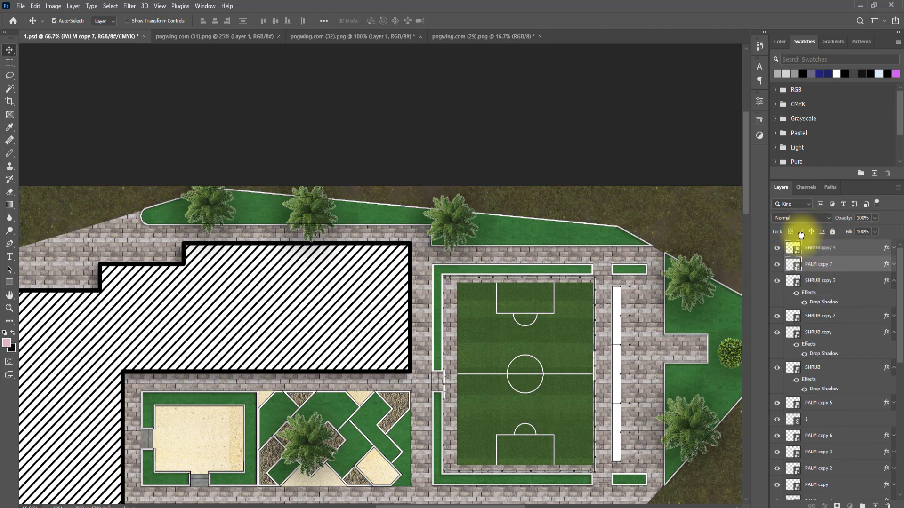
pyautogui.moveTo(800, 234)
pyautogui.mouseDown()
pyautogui.moveTo(804, 244)
pyautogui.moveTo(816, 242)
pyautogui.mouseUp()
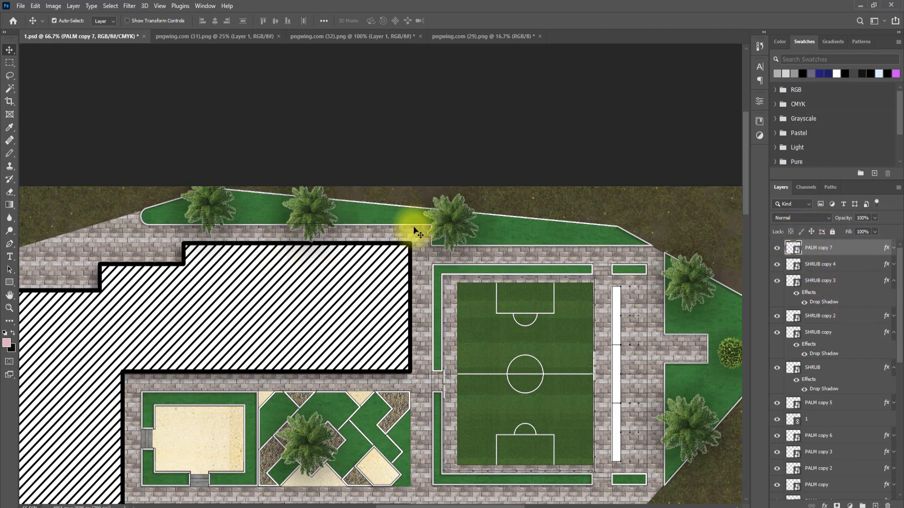
pyautogui.click(311, 205)
pyautogui.moveTo(802, 433); pyautogui.dragTo(816, 241)
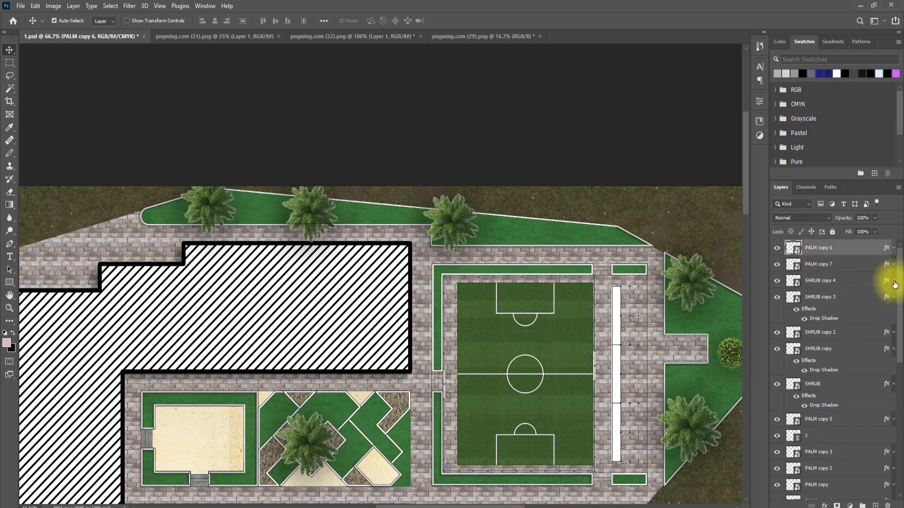
# Step: Collapse the effects lists of the SHRUB copy 3, SHRUB copy and SHRUB layers, and move PALM copy 3 above layer 1
pyautogui.click(894, 297)
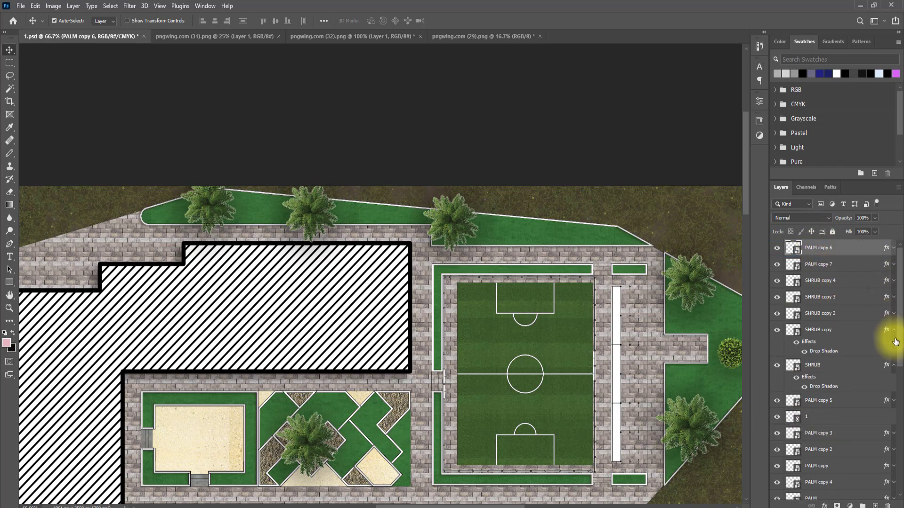
pyautogui.click(894, 330)
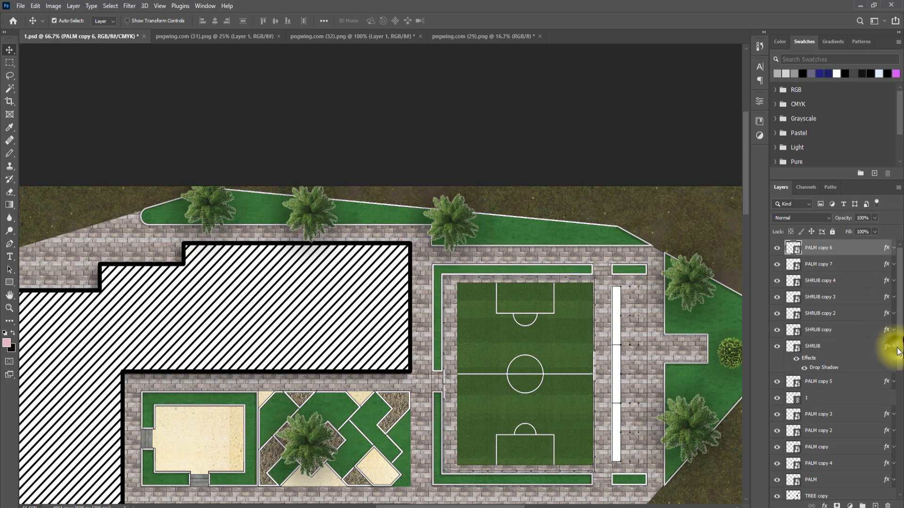
pyautogui.click(894, 348)
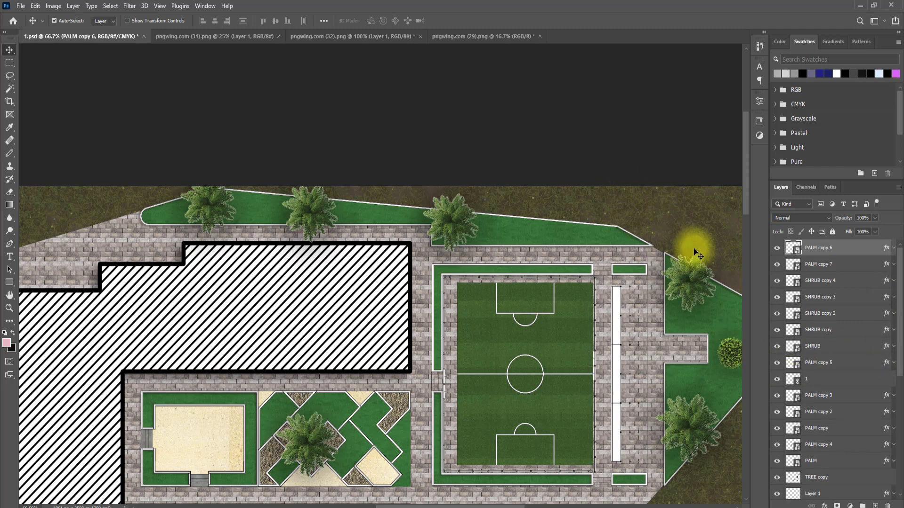
pyautogui.click(208, 207)
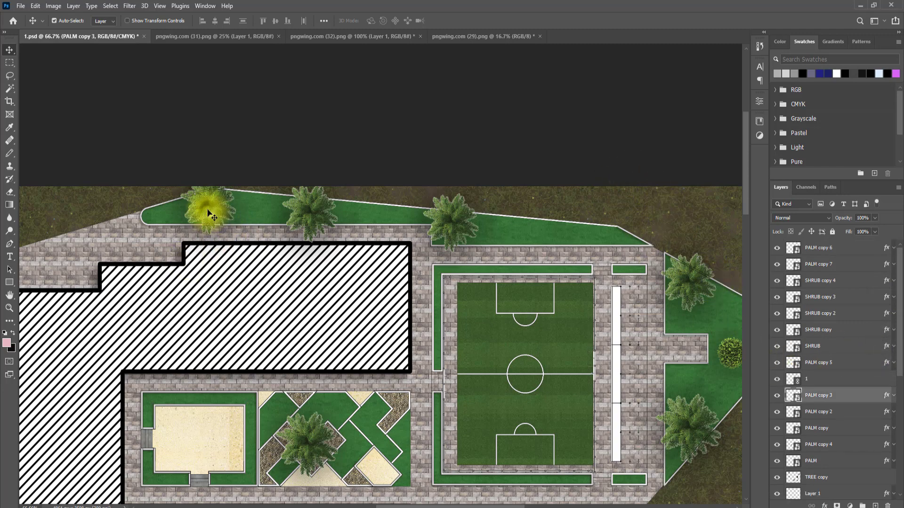
pyautogui.moveTo(800, 396); pyautogui.dragTo(866, 373)
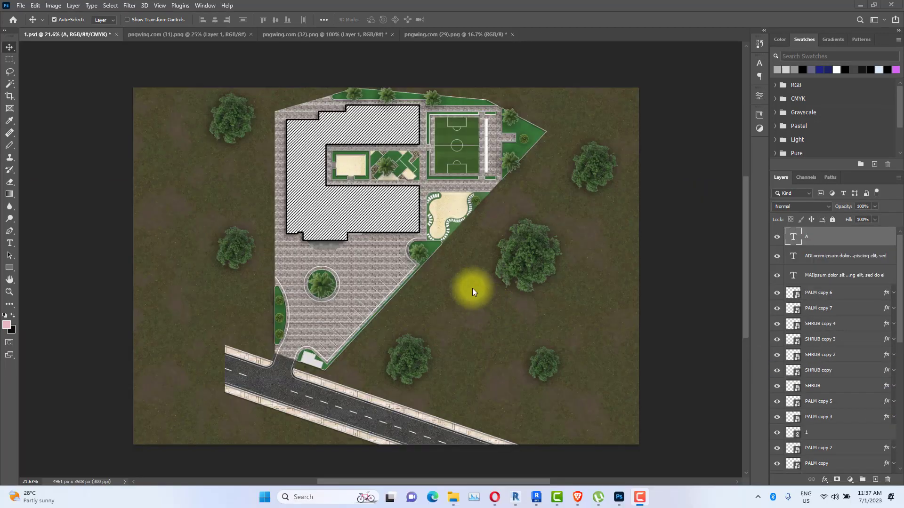
# Step: Export the site plan with Export As in JPG format at 4961 x 3508 px and 100% scale
pyautogui.scroll(-3, 472, 289)
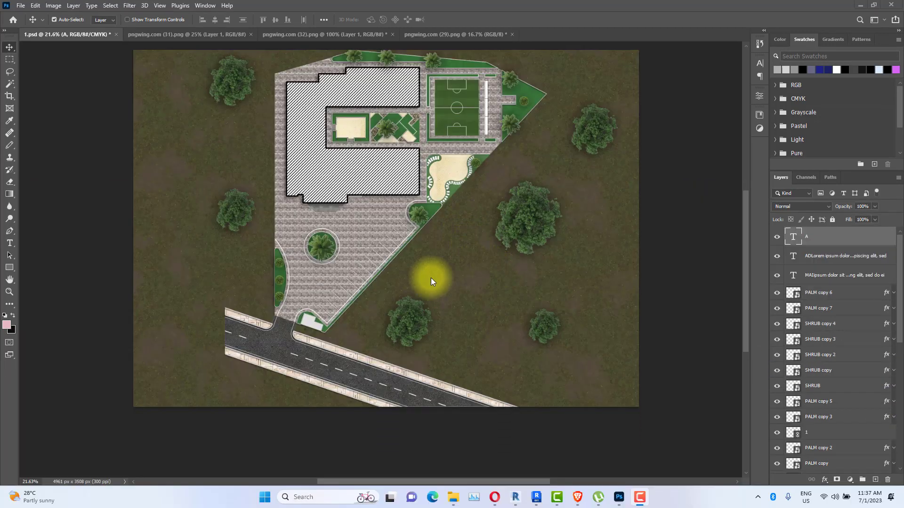
pyautogui.scroll(3, 431, 278)
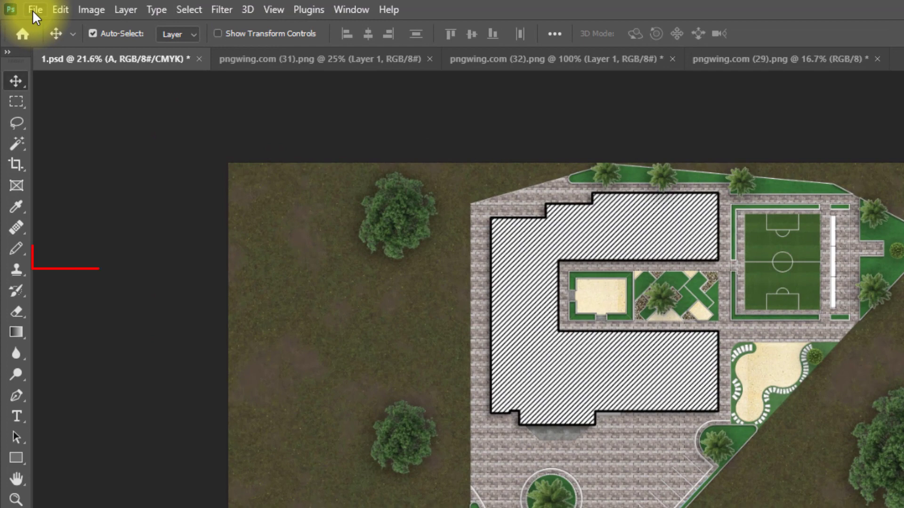
pyautogui.click(34, 10)
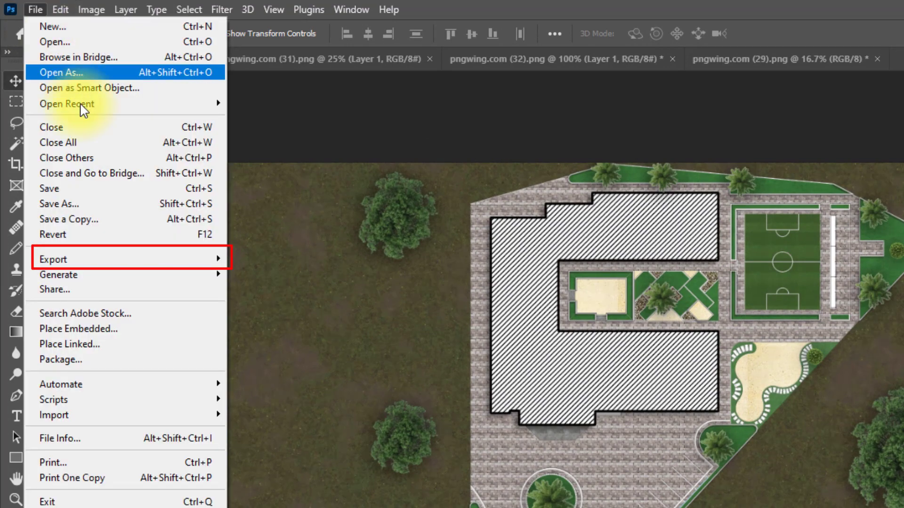
pyautogui.moveTo(94, 262)
pyautogui.click(278, 274)
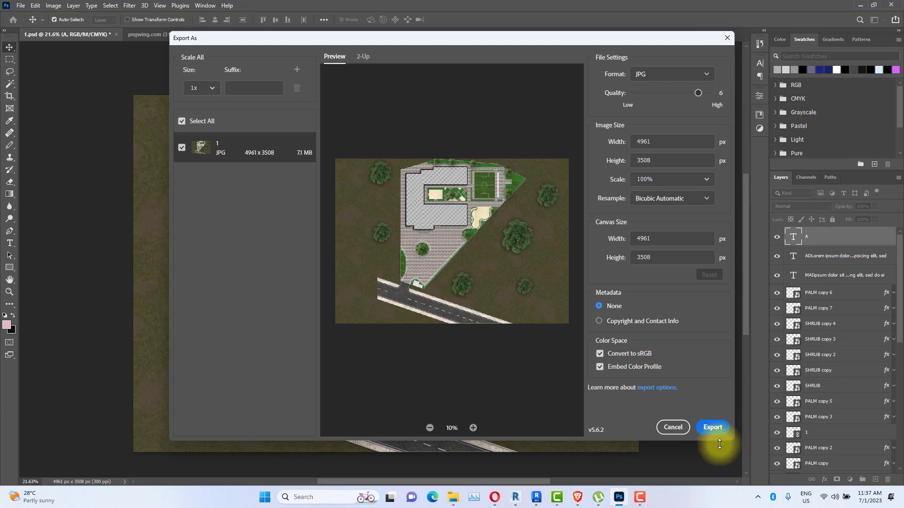
pyautogui.click(712, 428)
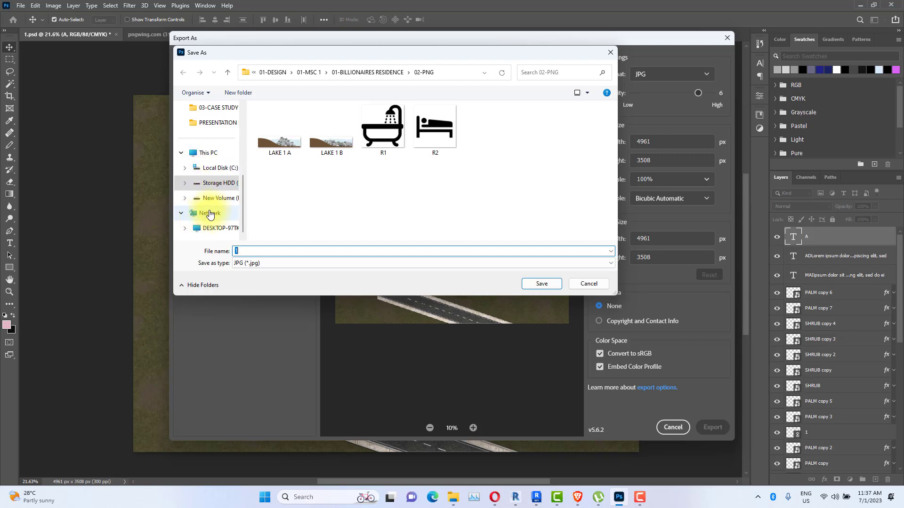
# Step: Save the exported JPG to the Desktop under the file name 1
pyautogui.scroll(1, 201, 170)
pyautogui.click(203, 169)
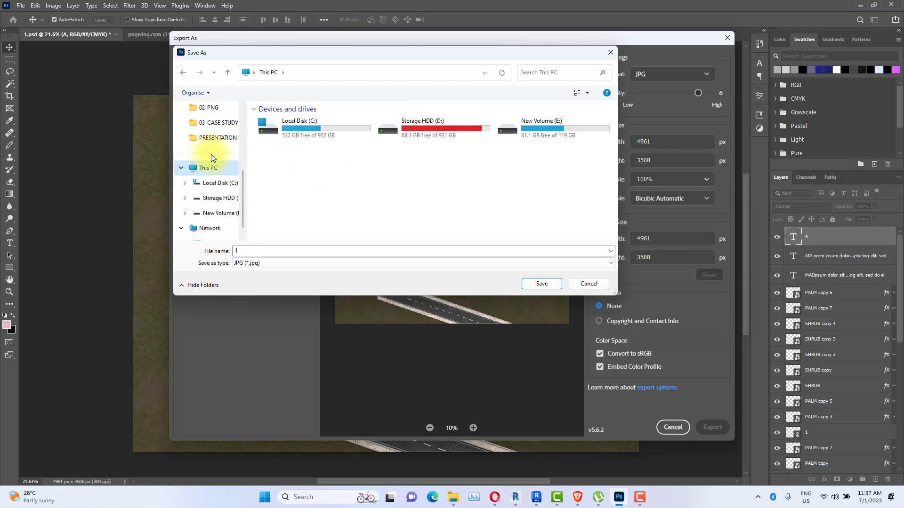
pyautogui.scroll(5, 181, 137)
pyautogui.click(207, 154)
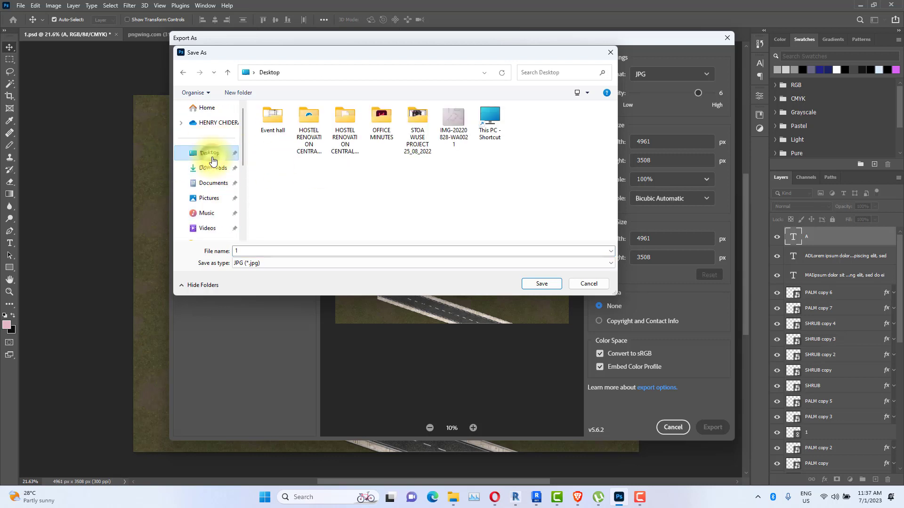
pyautogui.click(332, 253)
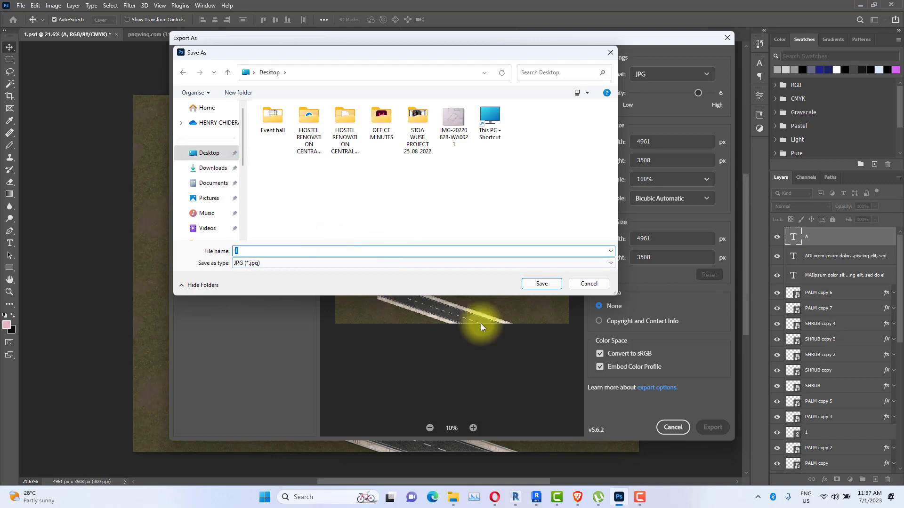
pyautogui.click(552, 283)
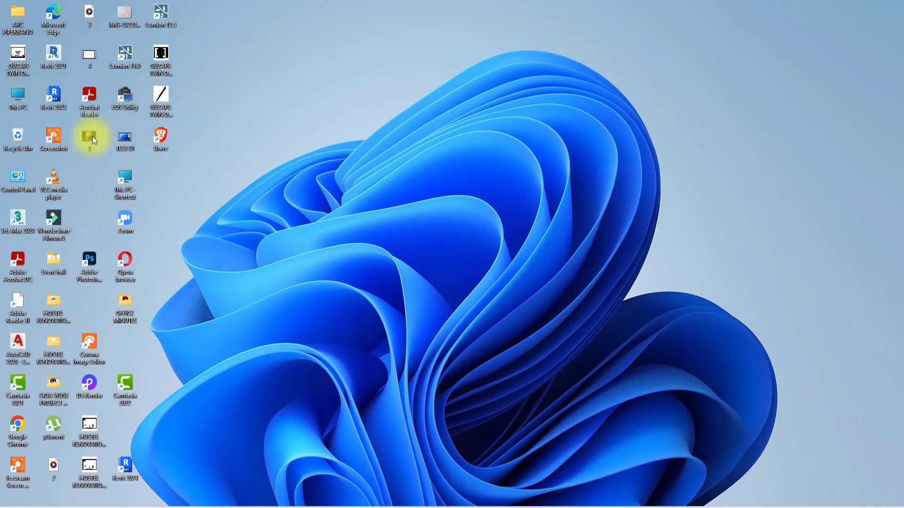
# Step: Open the exported 1.jpg from the desktop and compare it with the Site floor plan in Revit, returning to the image
pyautogui.doubleClick(89, 136)
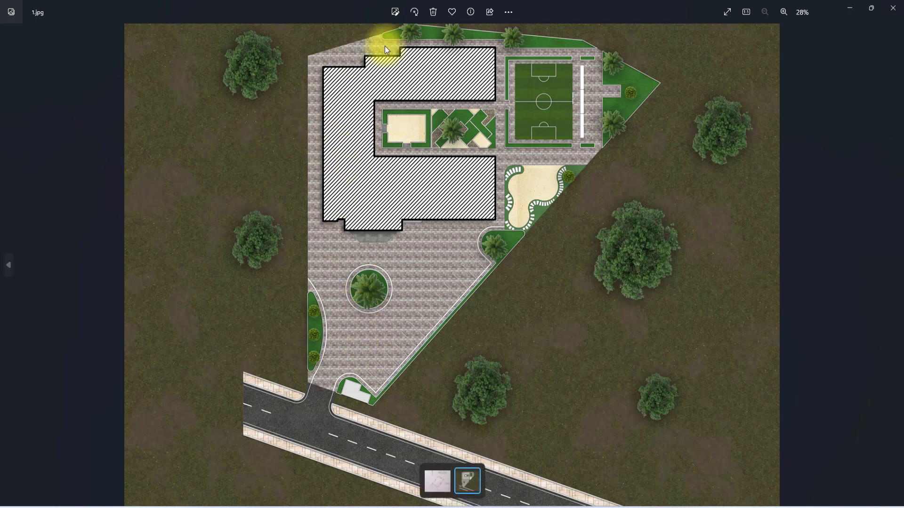
pyautogui.moveTo(538, 505)
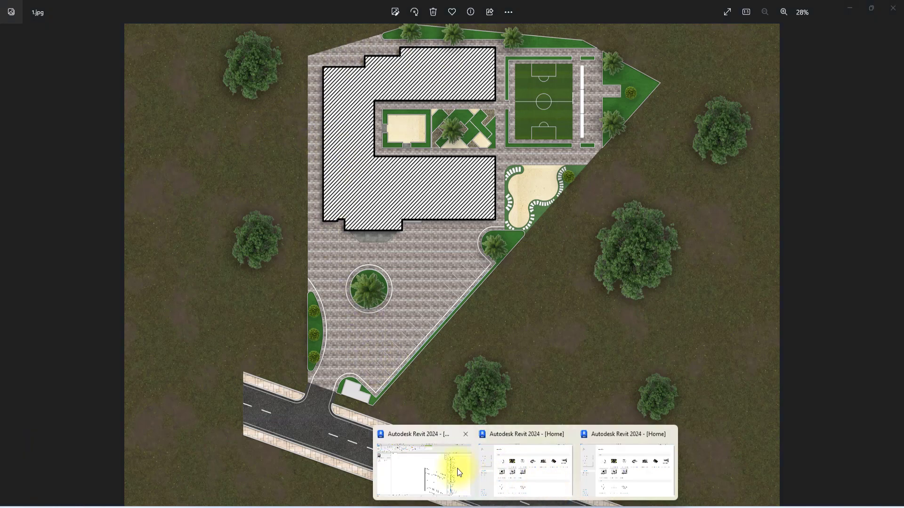
pyautogui.click(425, 472)
pyautogui.scroll(-6, 444, 221)
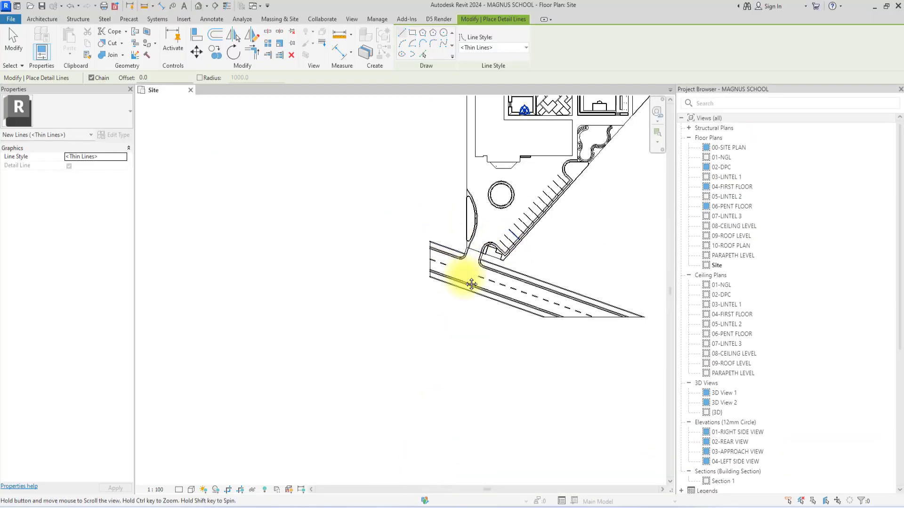
pyautogui.scroll(2, 488, 150)
pyautogui.moveTo(451, 242); pyautogui.dragTo(262, 311)
pyautogui.click(873, 6)
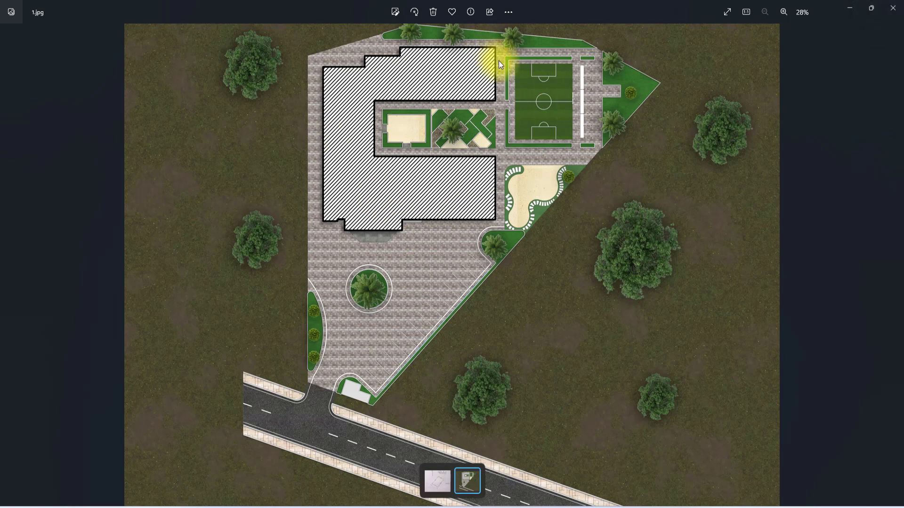